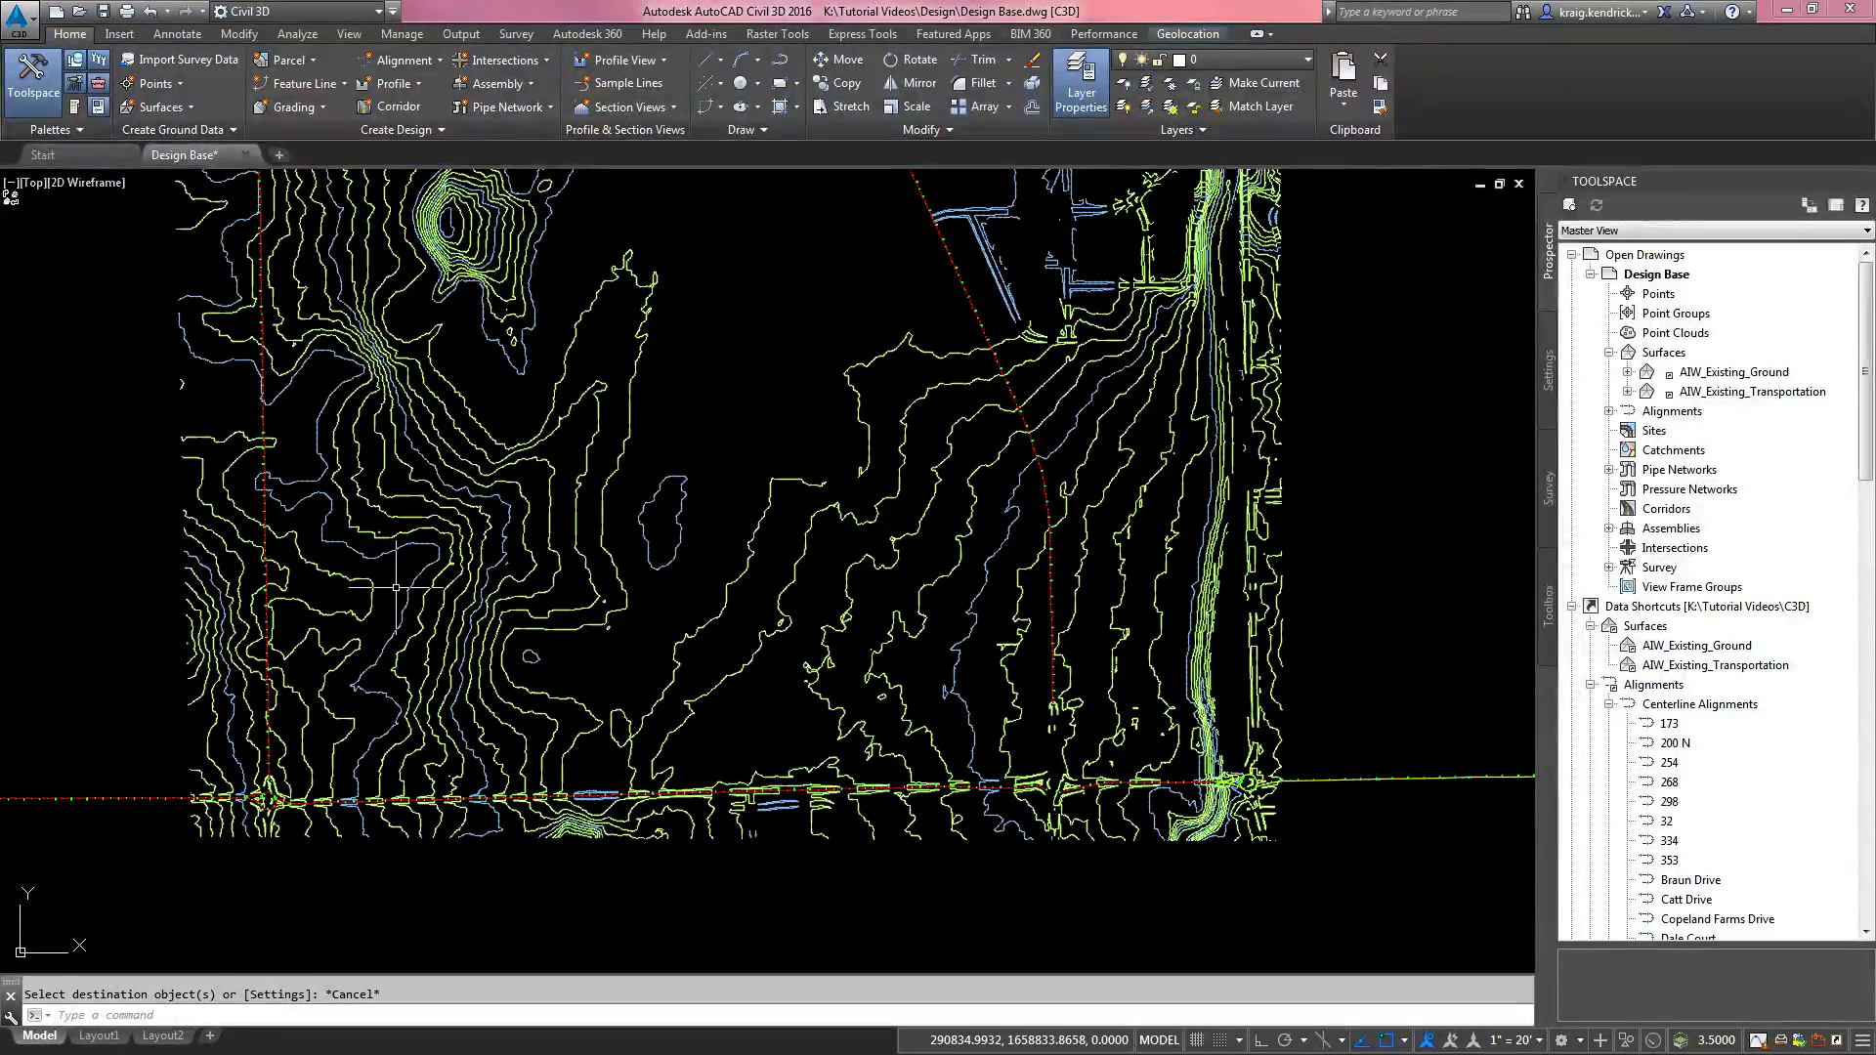
Step: Start a polyline snapped nearest to the western red road alignment, just north of station 12+00
{"action": "key", "text": "Return"}
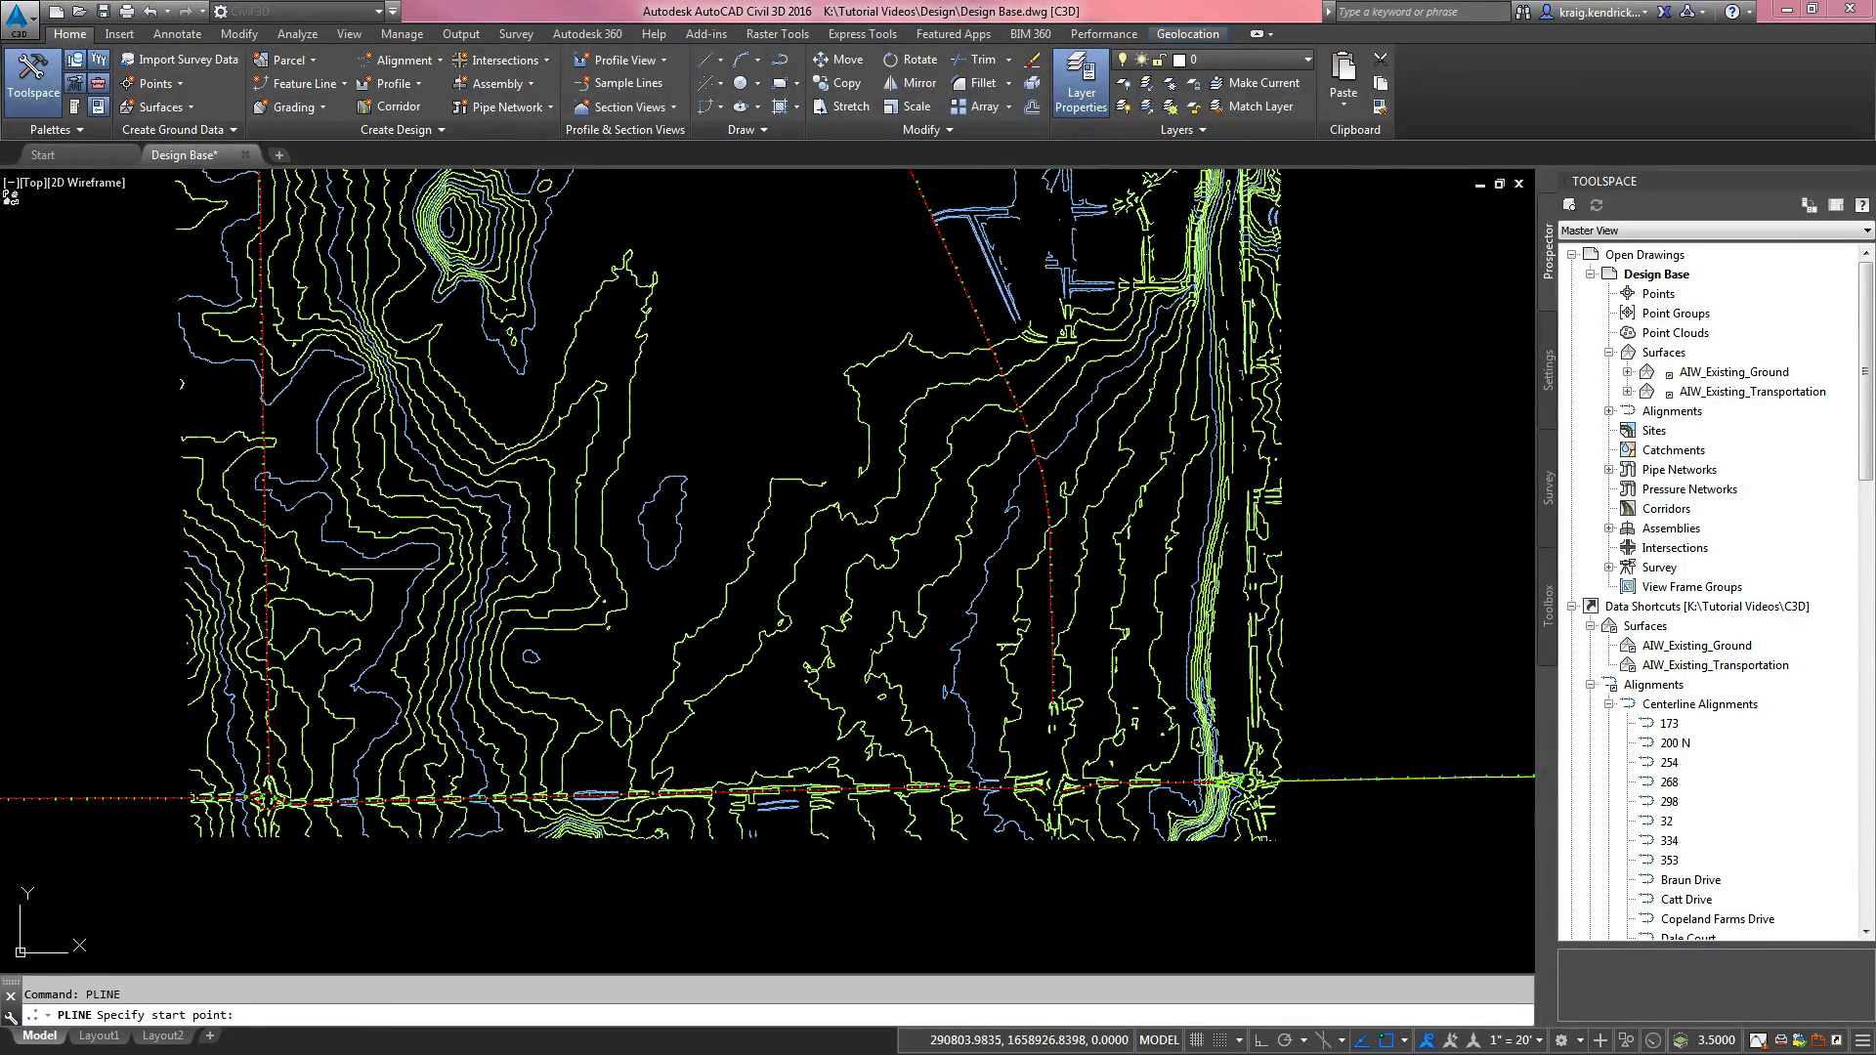
{"action": "scroll", "coordinate": [163, 574], "scroll_direction": "up", "scroll_amount": 6}
{"action": "scroll", "coordinate": [251, 544], "scroll_direction": "up", "scroll_amount": 3}
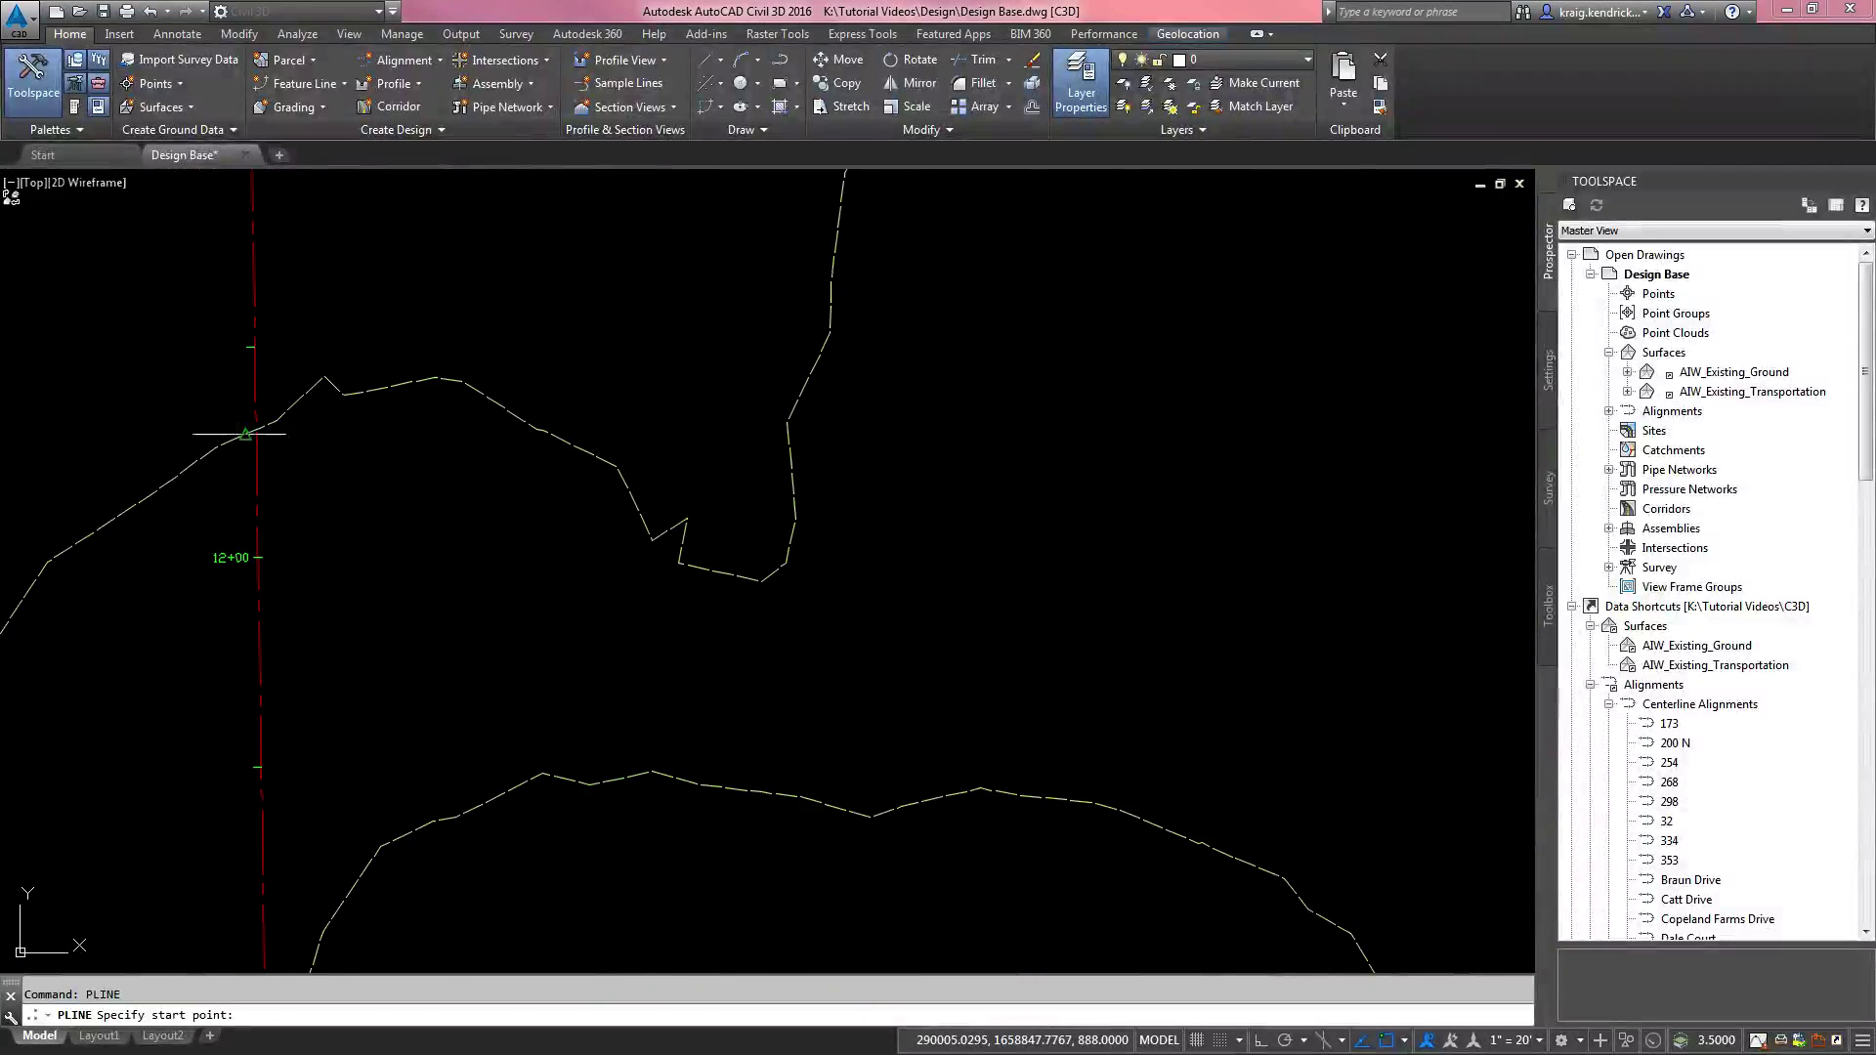
{"action": "type", "text": "nea"}
{"action": "key", "text": "Return"}
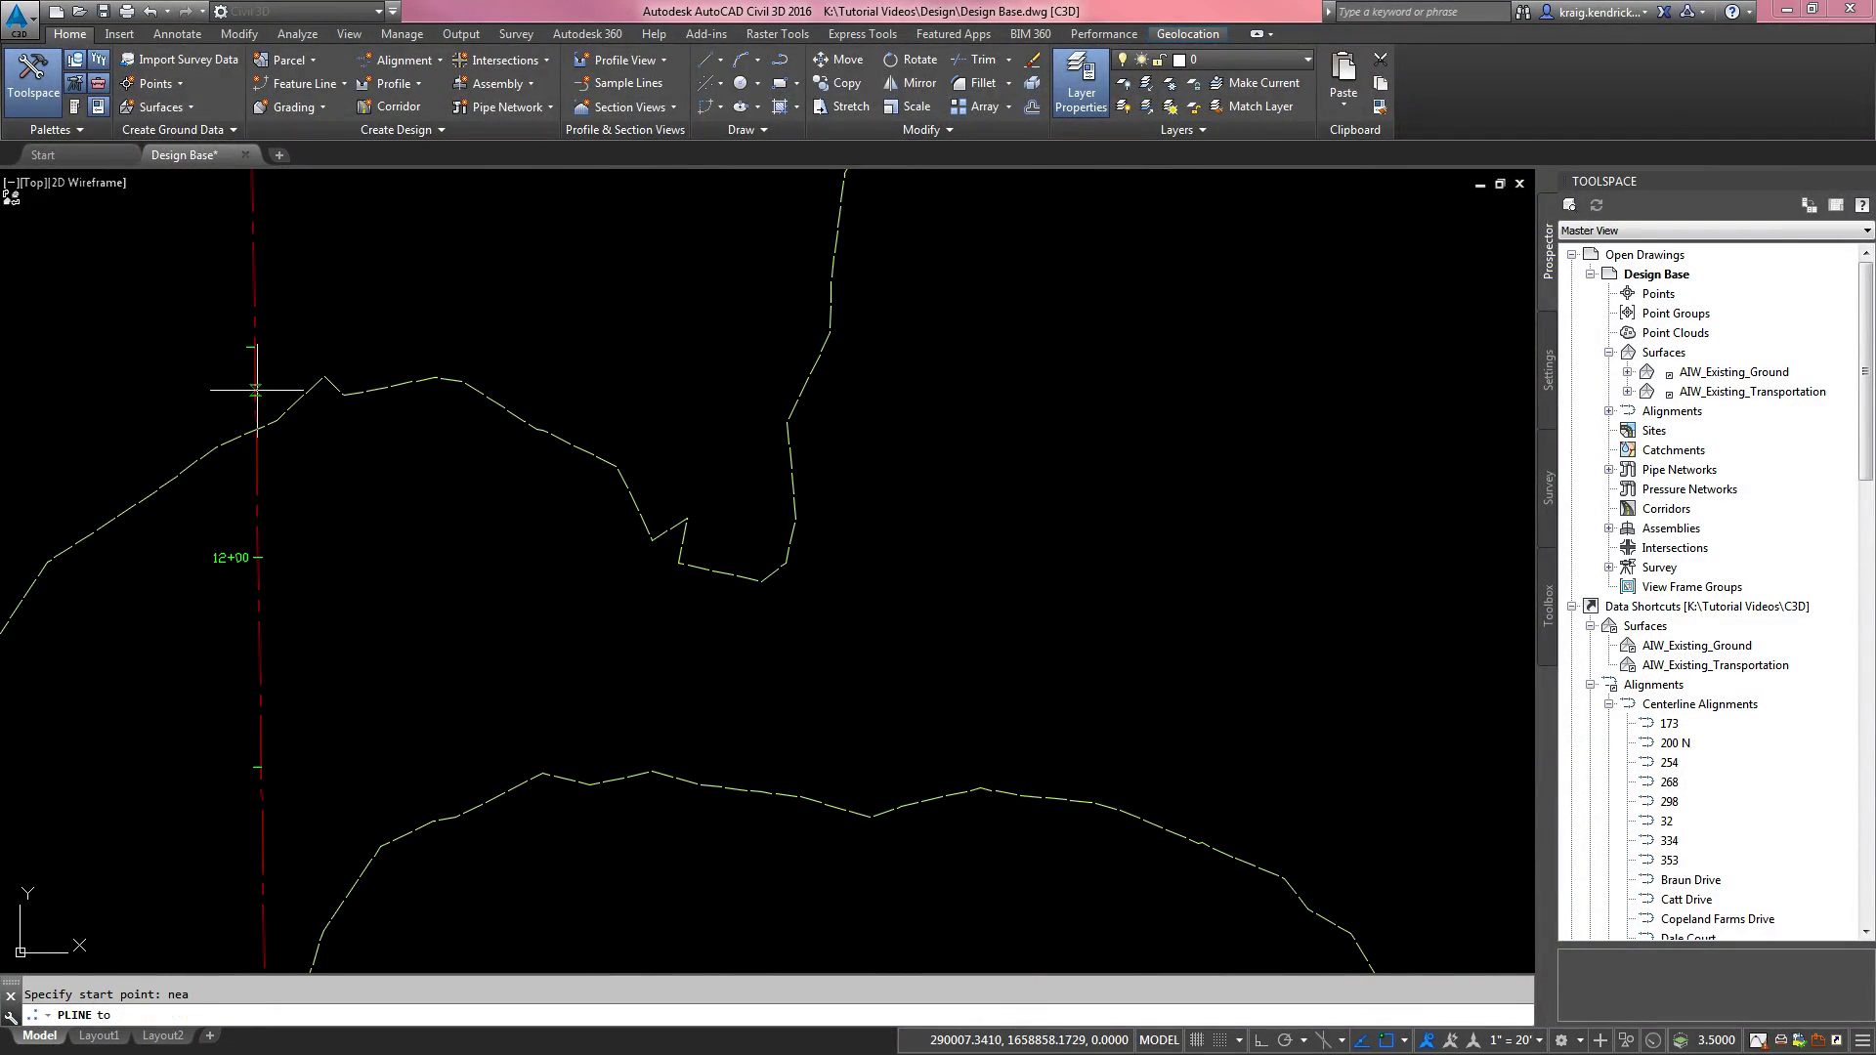
{"action": "left_click", "coordinate": [254, 376]}
{"action": "scroll", "coordinate": [544, 469], "scroll_direction": "down", "scroll_amount": 6}
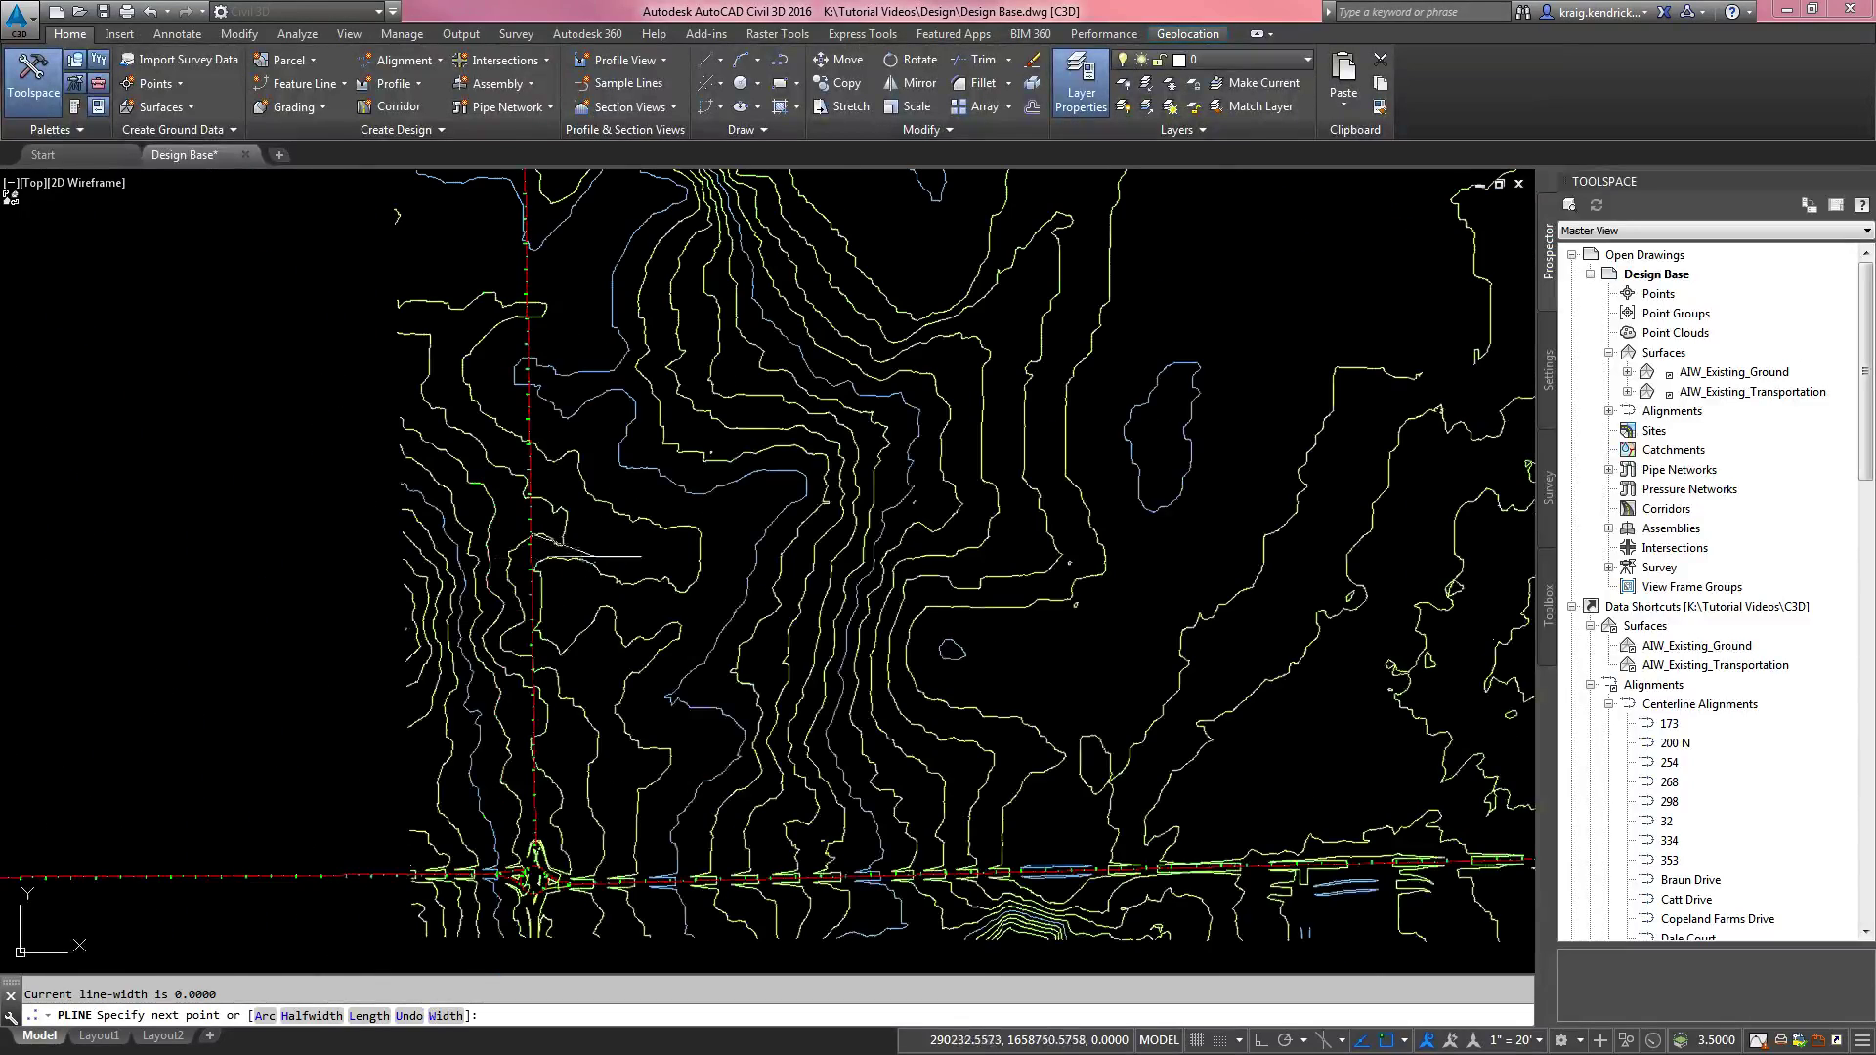
{"action": "scroll", "coordinate": [649, 576], "scroll_direction": "up", "scroll_amount": 2}
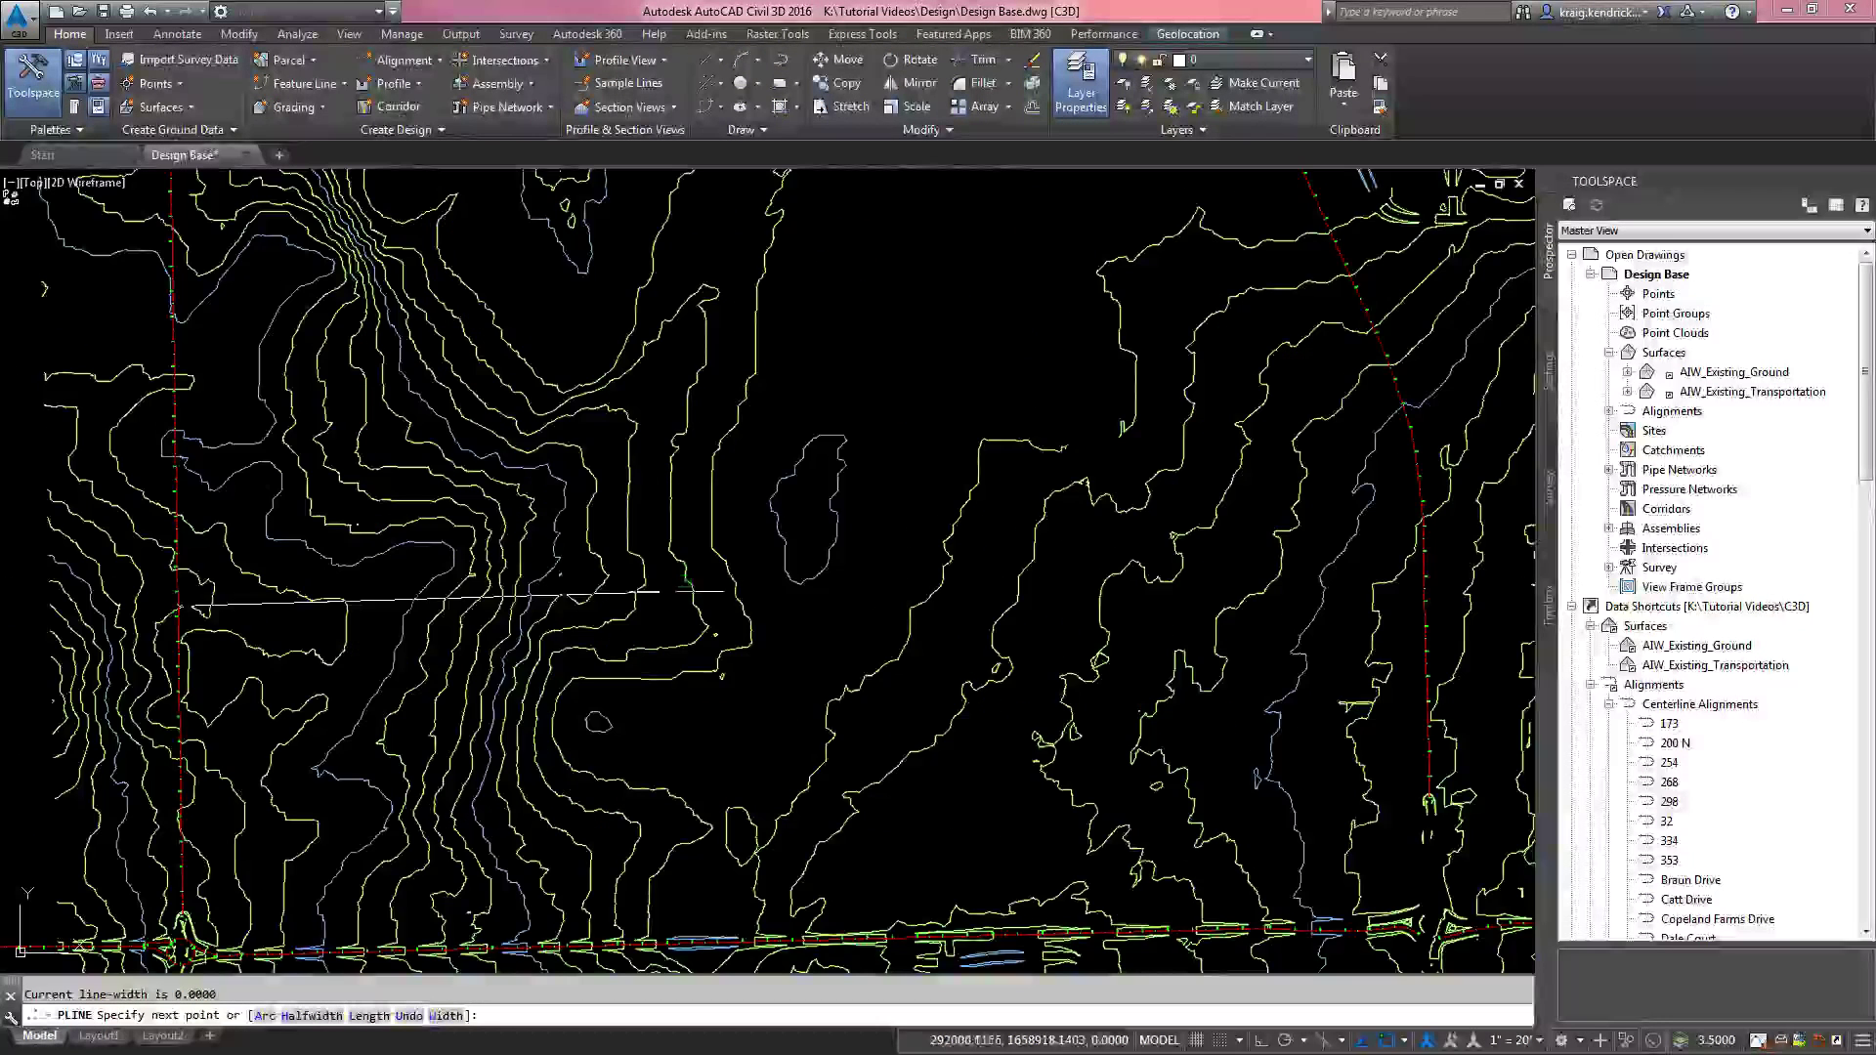
Step: With object snap off, place two intermediate polyline vertices, first running east and then angling southeast across the contours
{"action": "key", "text": "F3"}
{"action": "scroll", "coordinate": [644, 603], "scroll_direction": "down", "scroll_amount": 2}
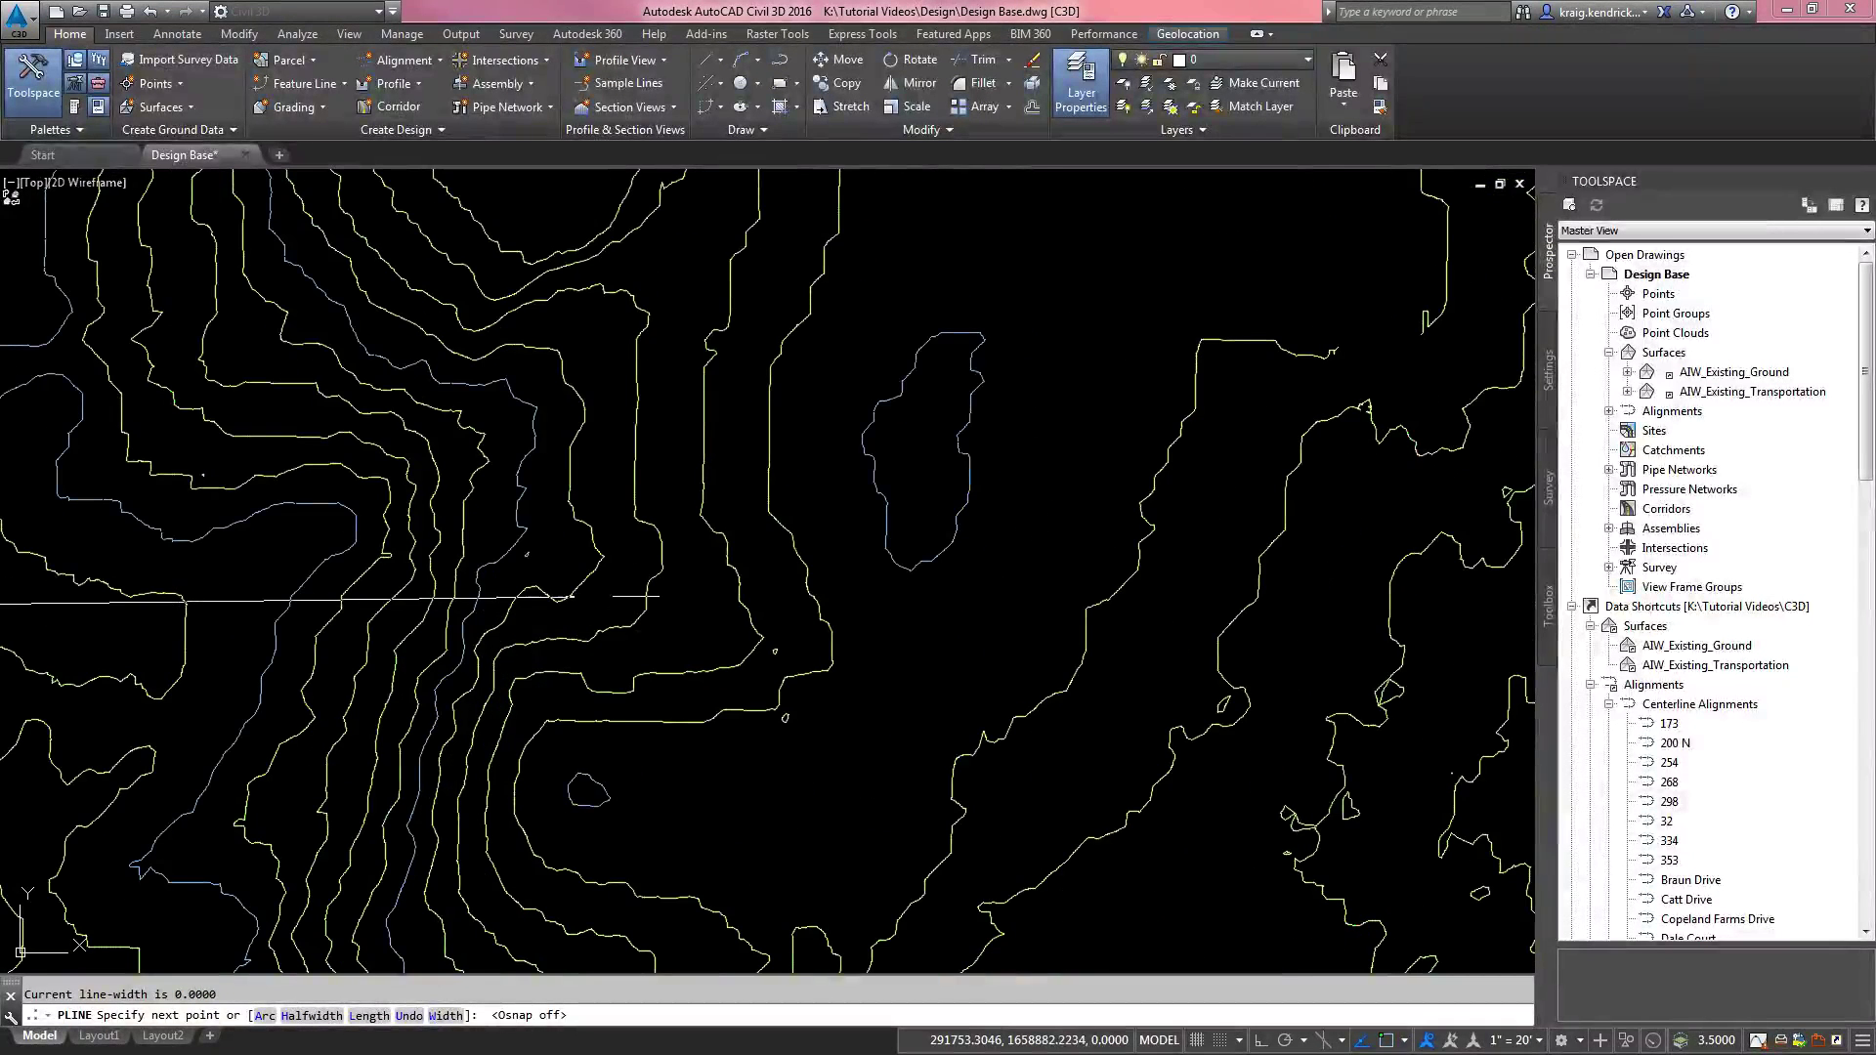
{"action": "scroll", "coordinate": [654, 607], "scroll_direction": "down", "scroll_amount": 2}
{"action": "scroll", "coordinate": [609, 610], "scroll_direction": "up", "scroll_amount": 2}
{"action": "left_click", "coordinate": [609, 609]}
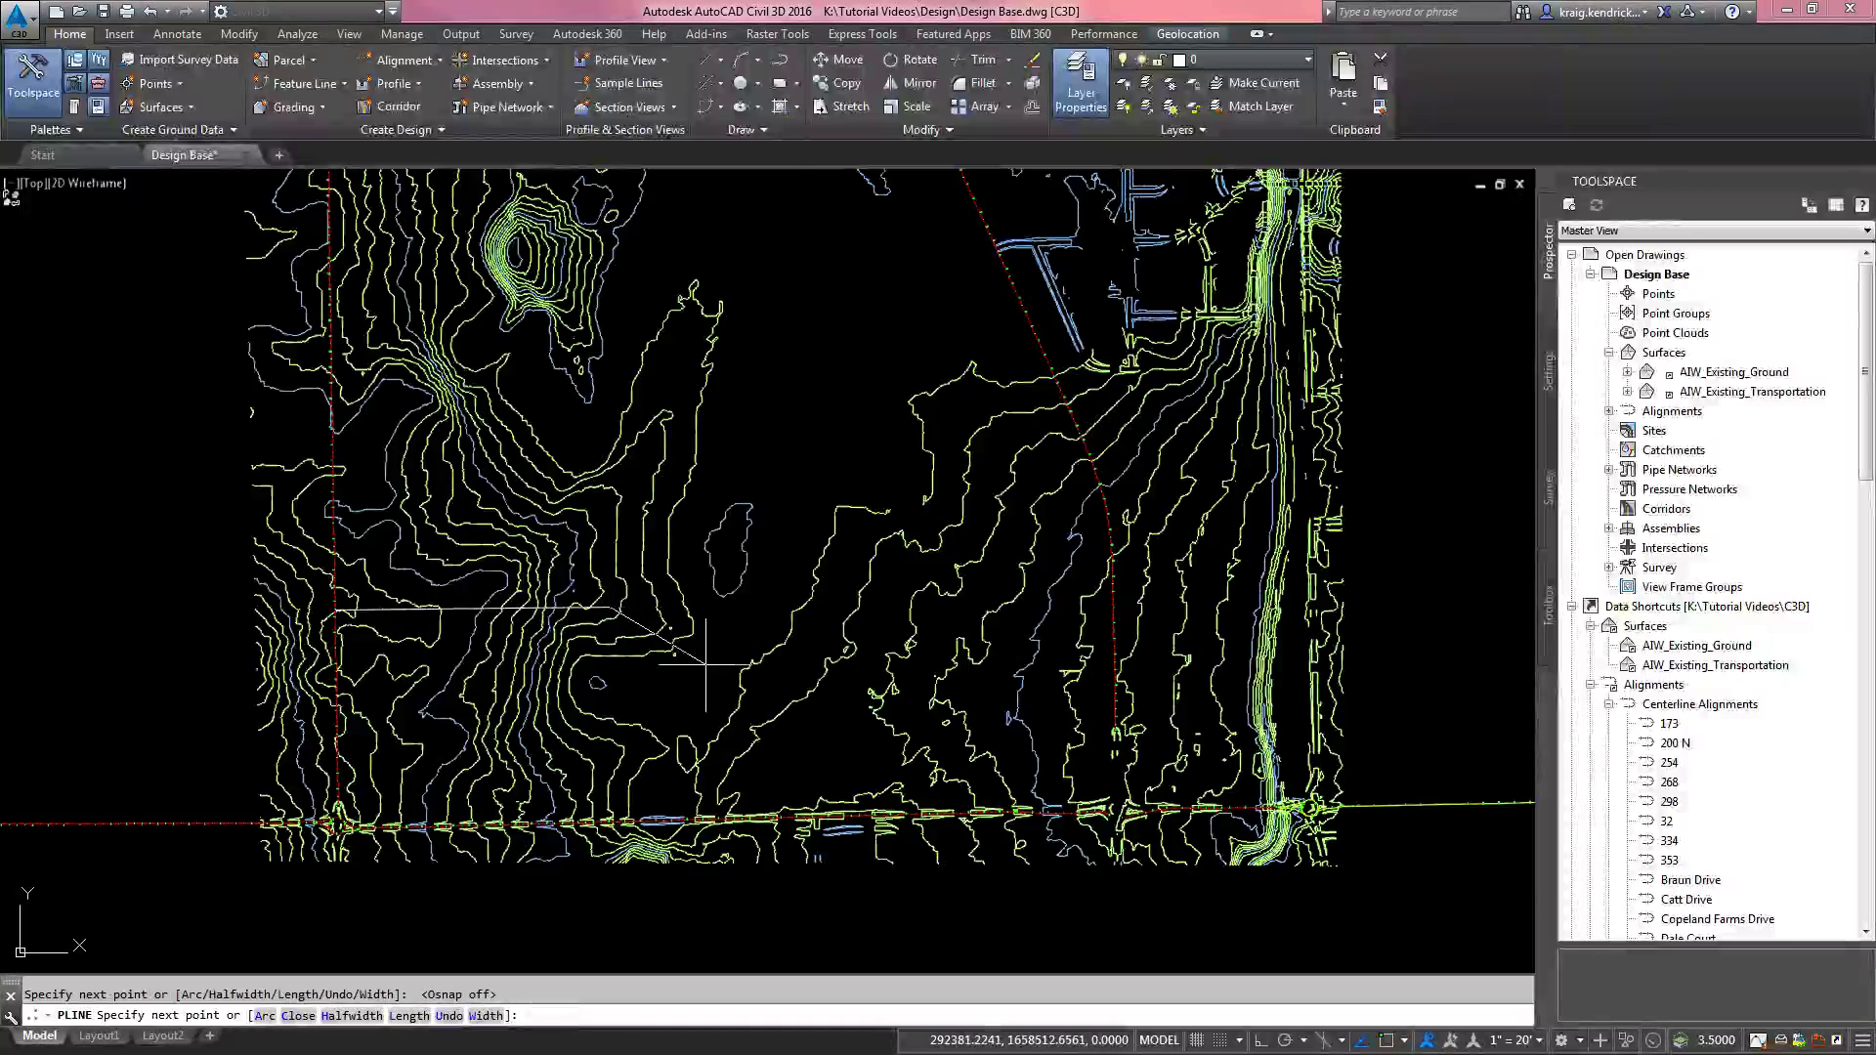
{"action": "scroll", "coordinate": [606, 625], "scroll_direction": "down", "scroll_amount": 2}
{"action": "scroll", "coordinate": [606, 650], "scroll_direction": "up", "scroll_amount": 2}
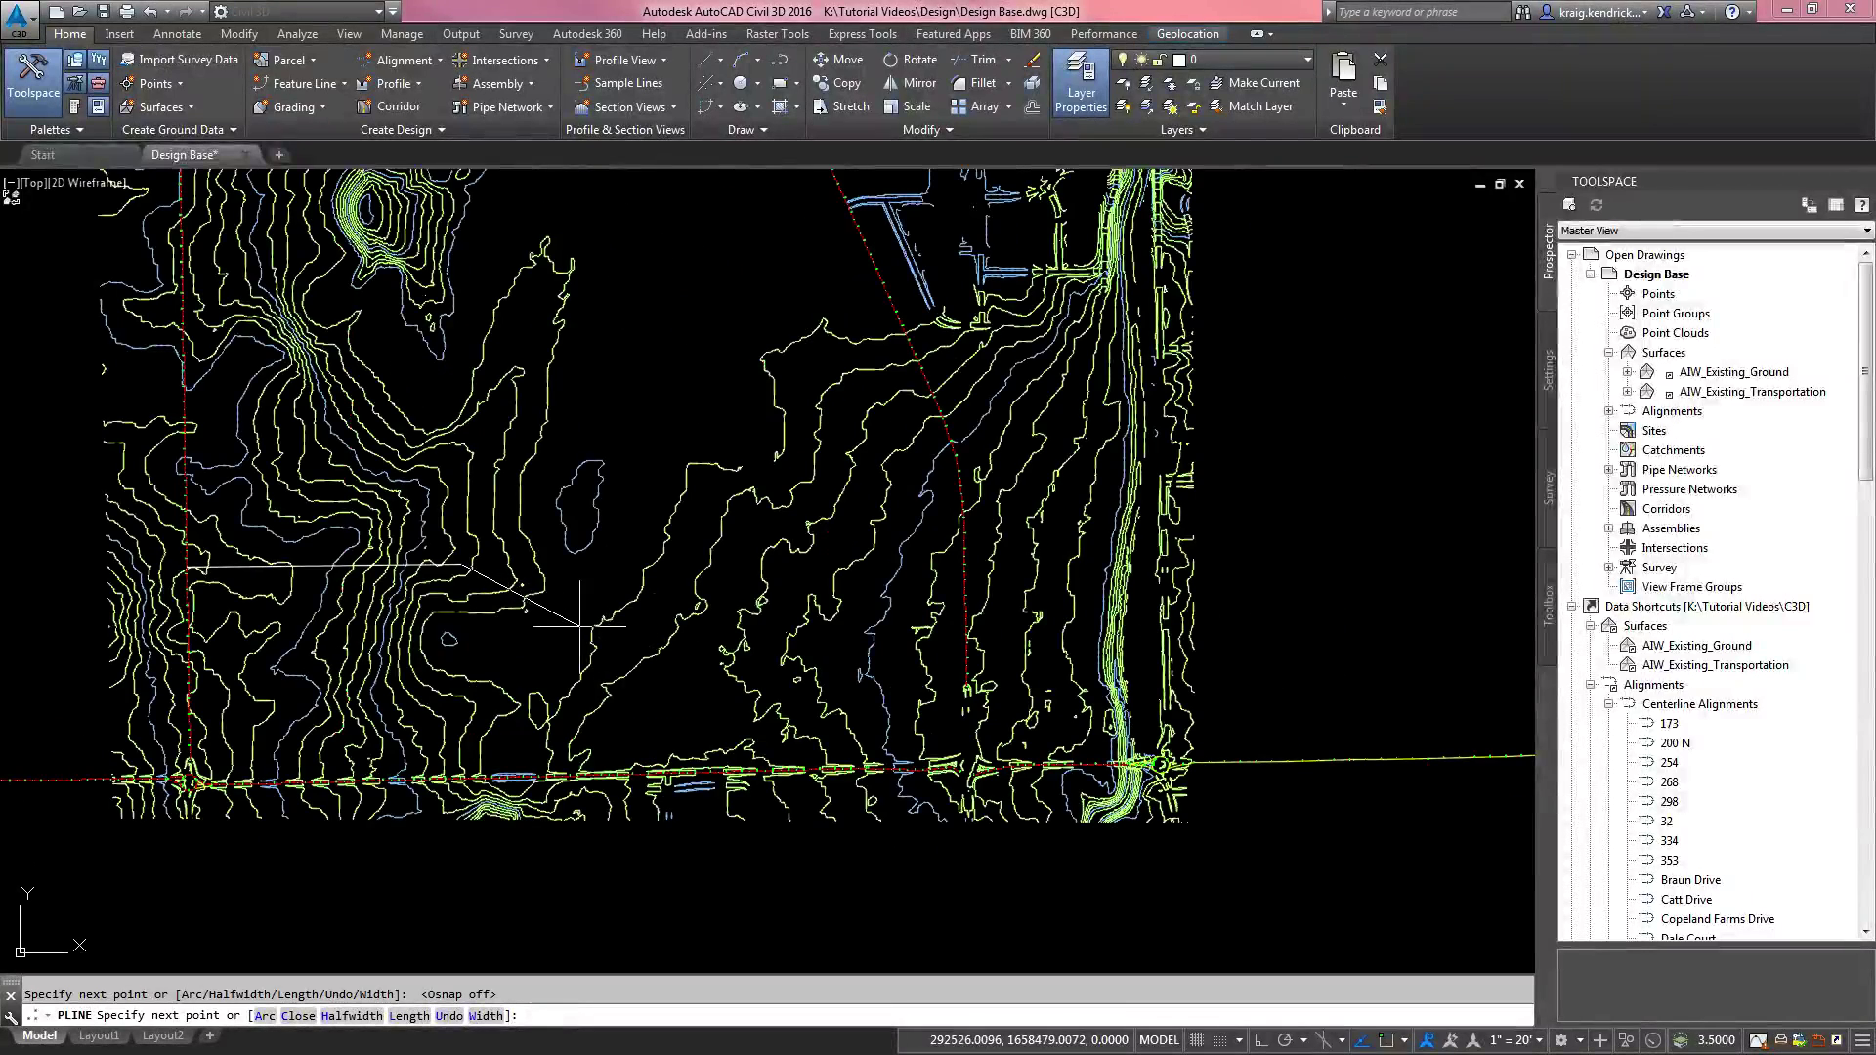
{"action": "left_click", "coordinate": [582, 625]}
Step: Finish the polyline with a final segment snapped perpendicular to the eastern red road alignment
{"action": "scroll", "coordinate": [768, 619], "scroll_direction": "up", "scroll_amount": 4}
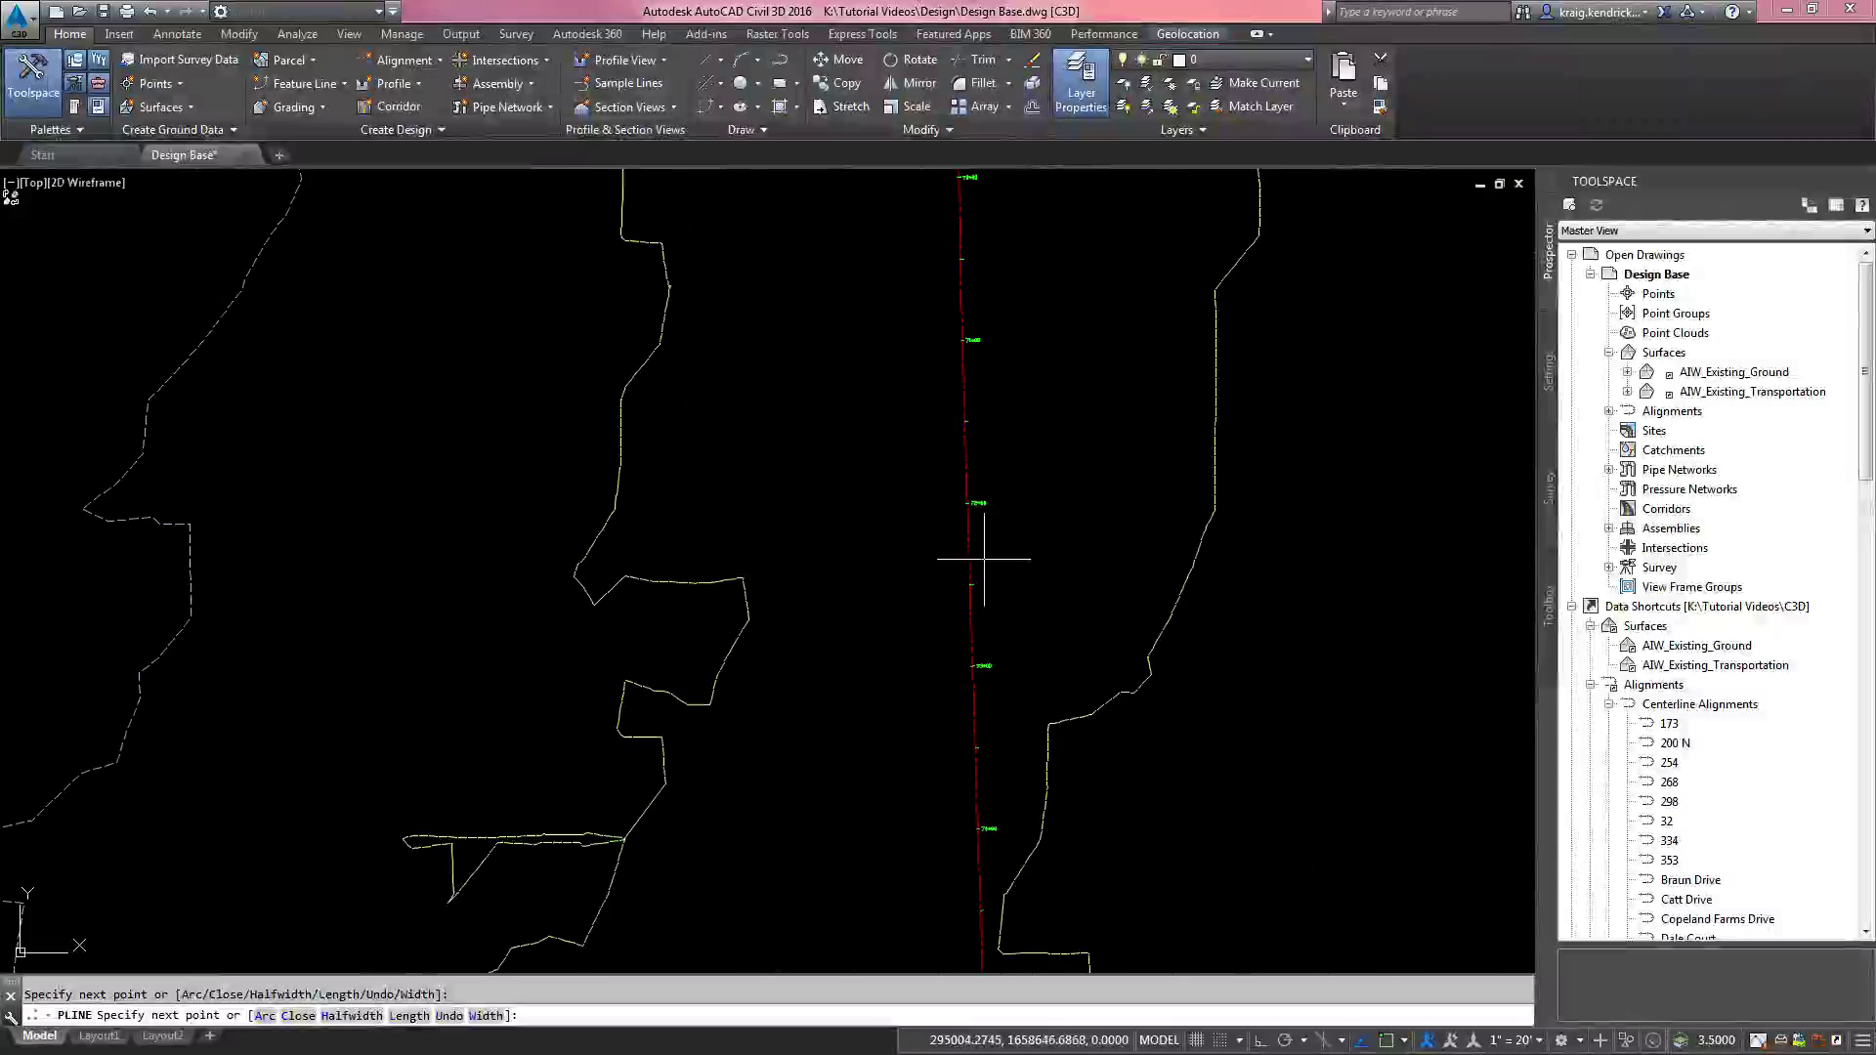
{"action": "type", "text": "pe"}
{"action": "key", "text": "Return"}
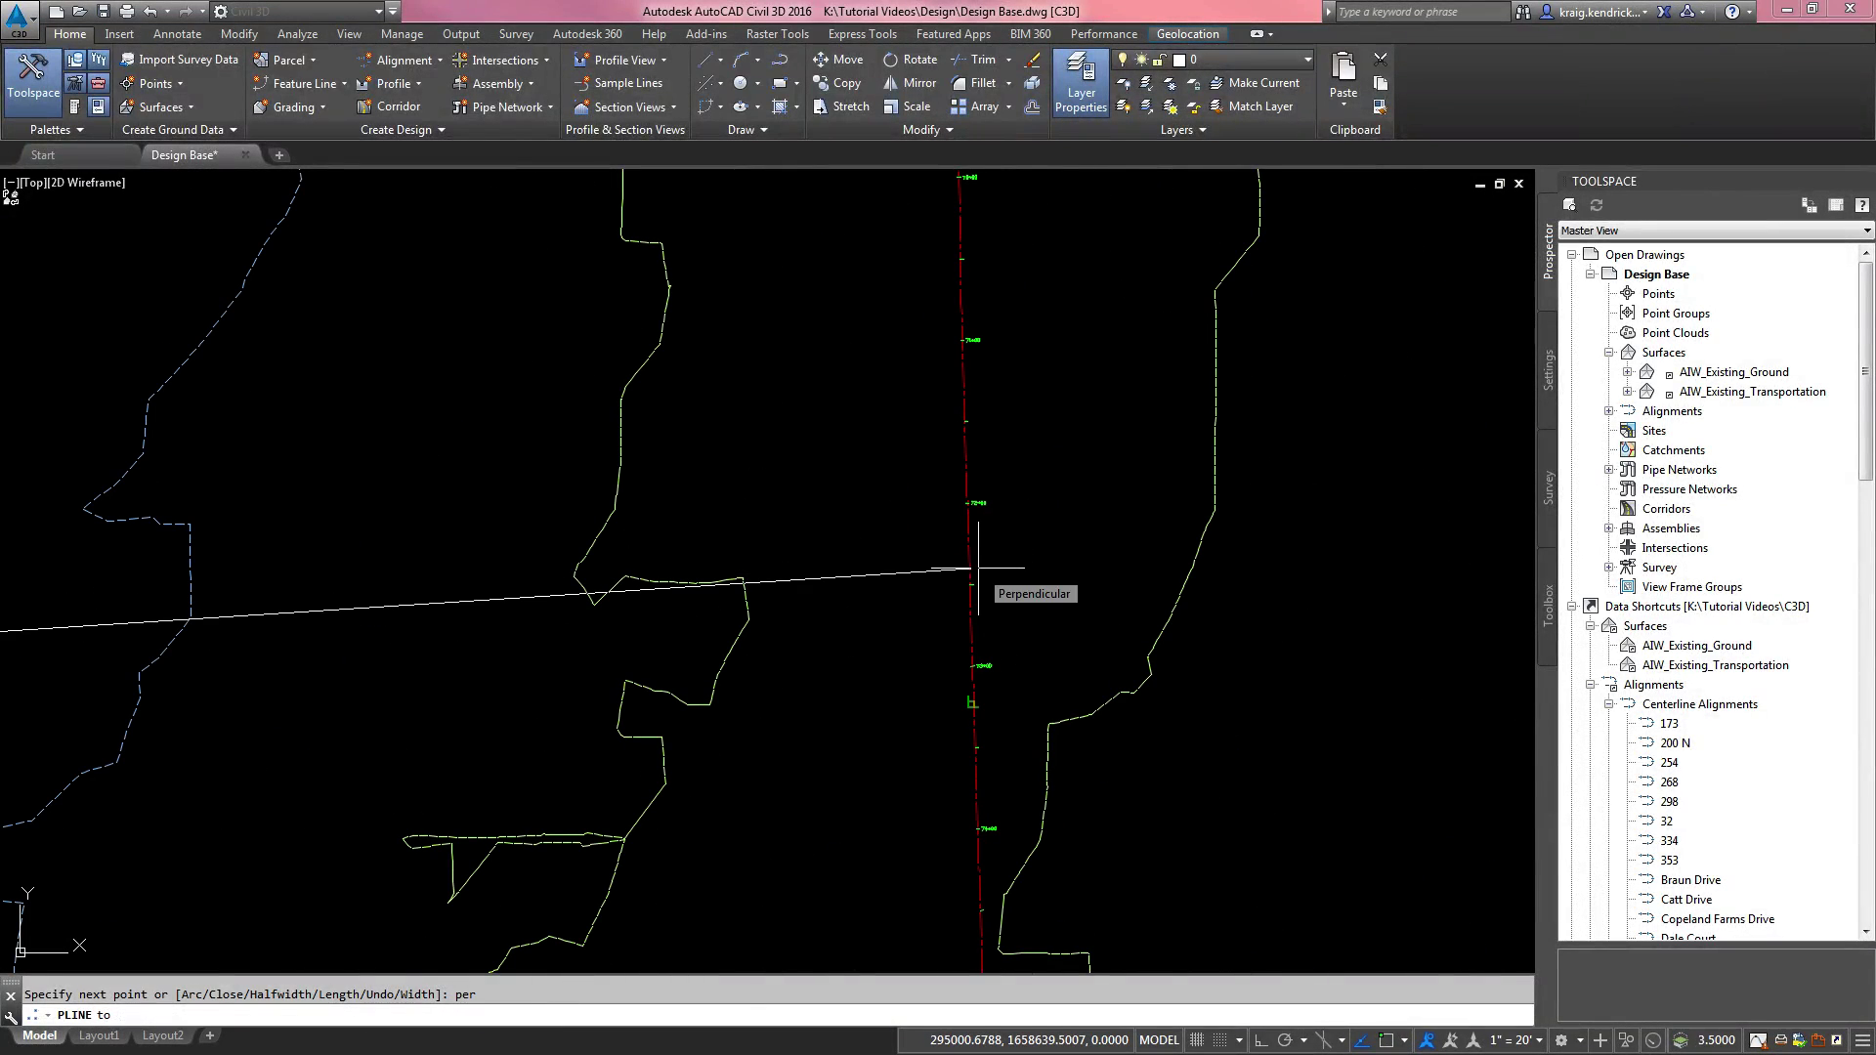
{"action": "left_click", "coordinate": [972, 577]}
{"action": "key", "text": "Escape"}
{"action": "scroll", "coordinate": [706, 692], "scroll_direction": "down", "scroll_amount": 4}
{"action": "scroll", "coordinate": [706, 690], "scroll_direction": "down", "scroll_amount": 6}
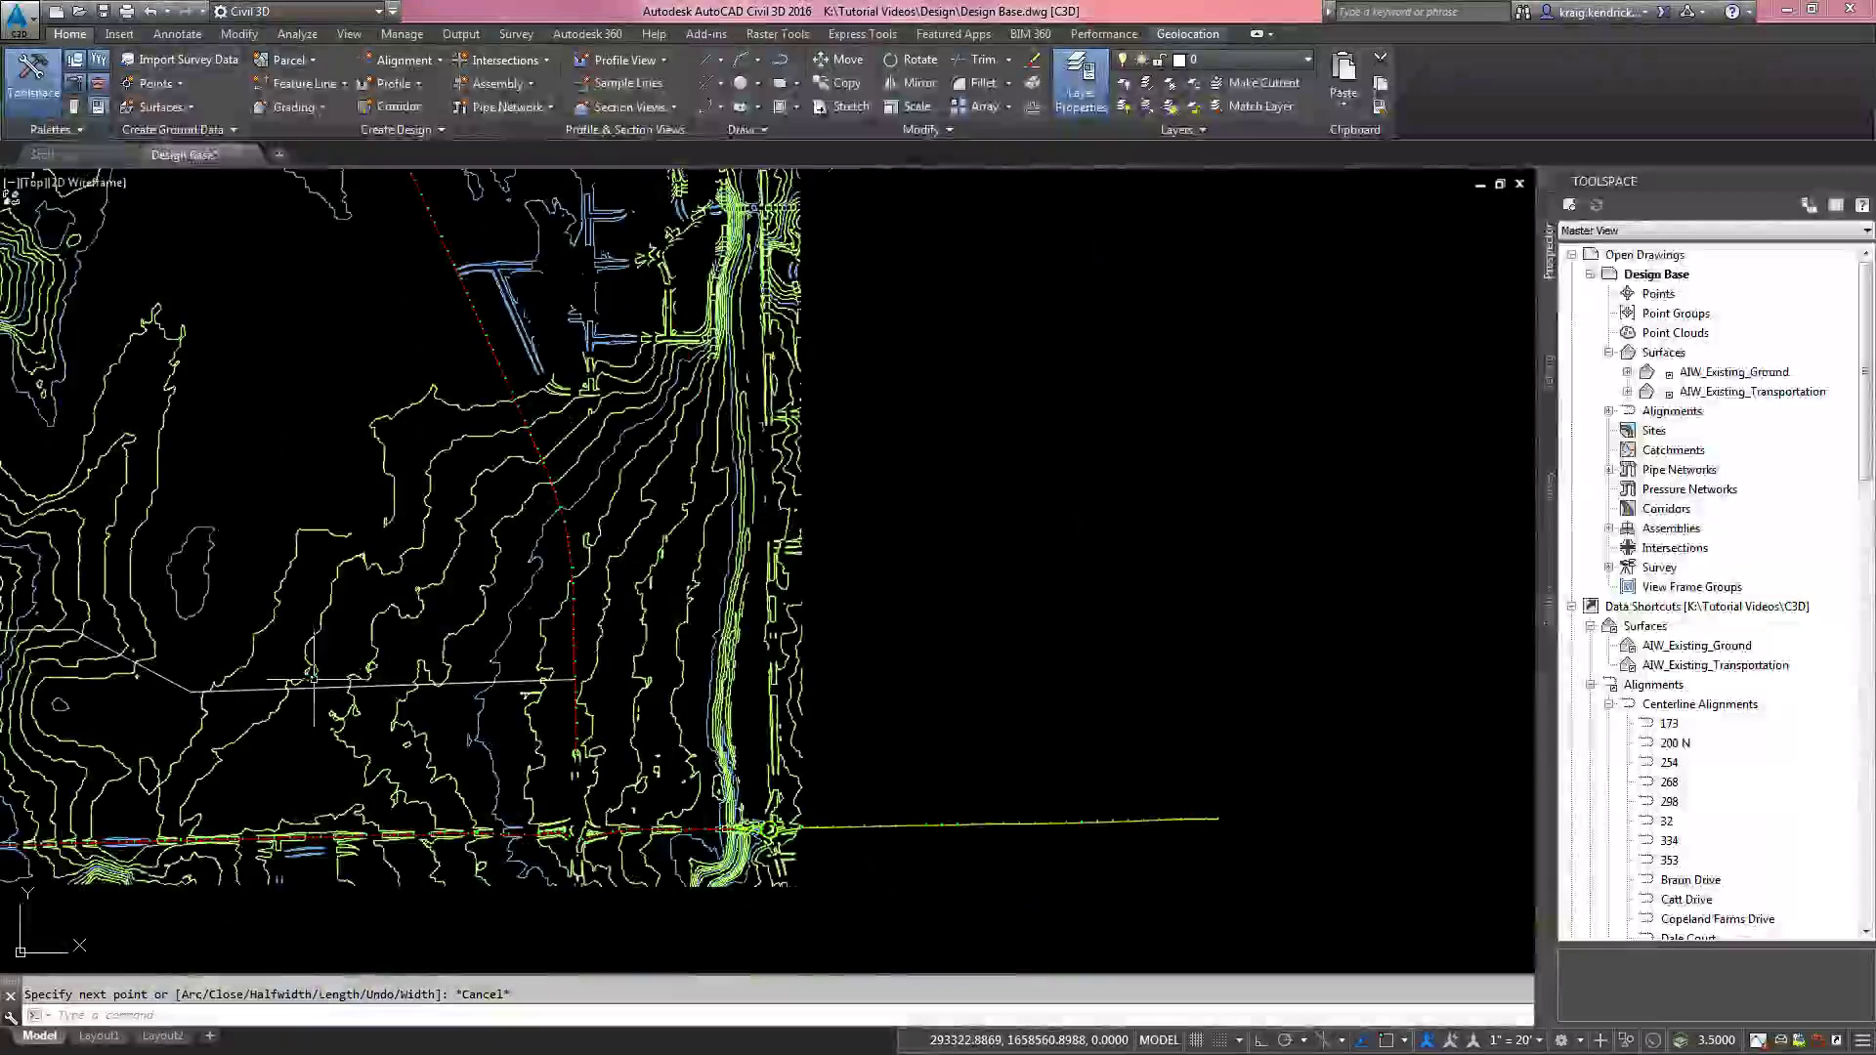
Step: Begin creating an alignment from the new polyline as an object, with its direction reversed
{"action": "left_click", "coordinate": [442, 61]}
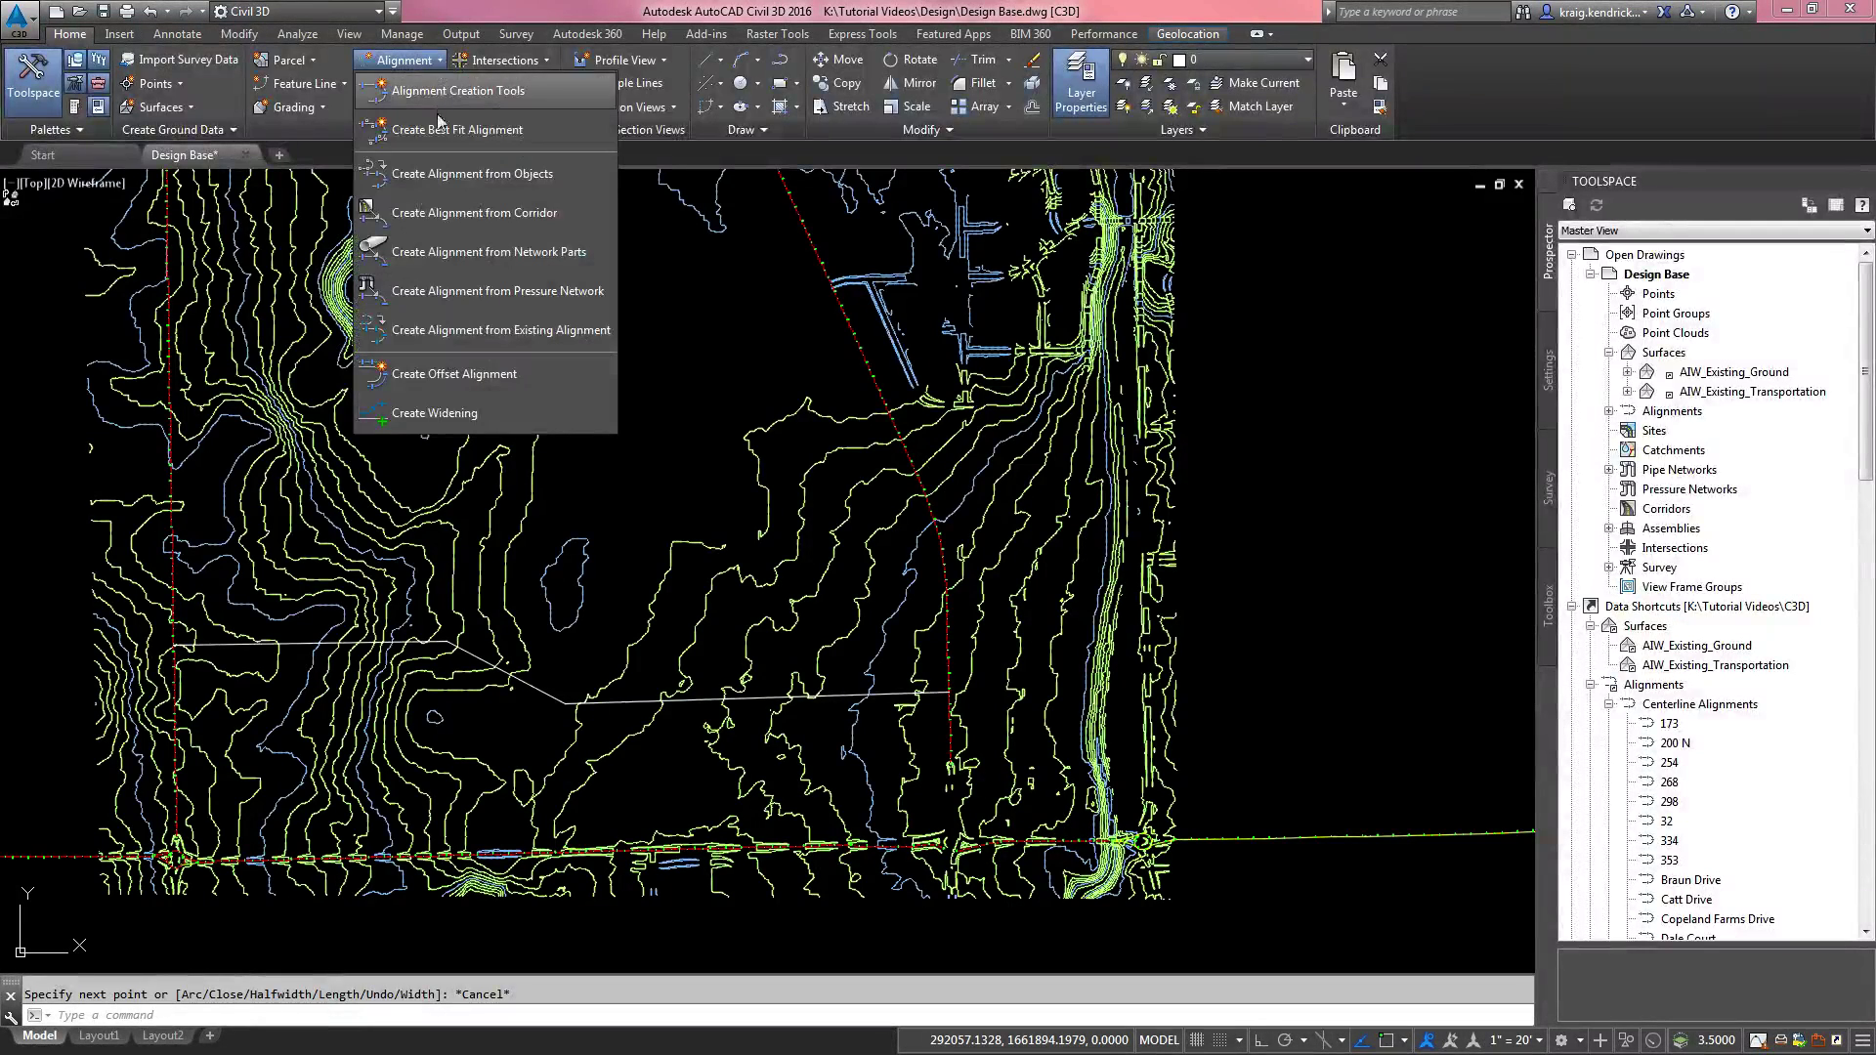
{"action": "left_click", "coordinate": [414, 173]}
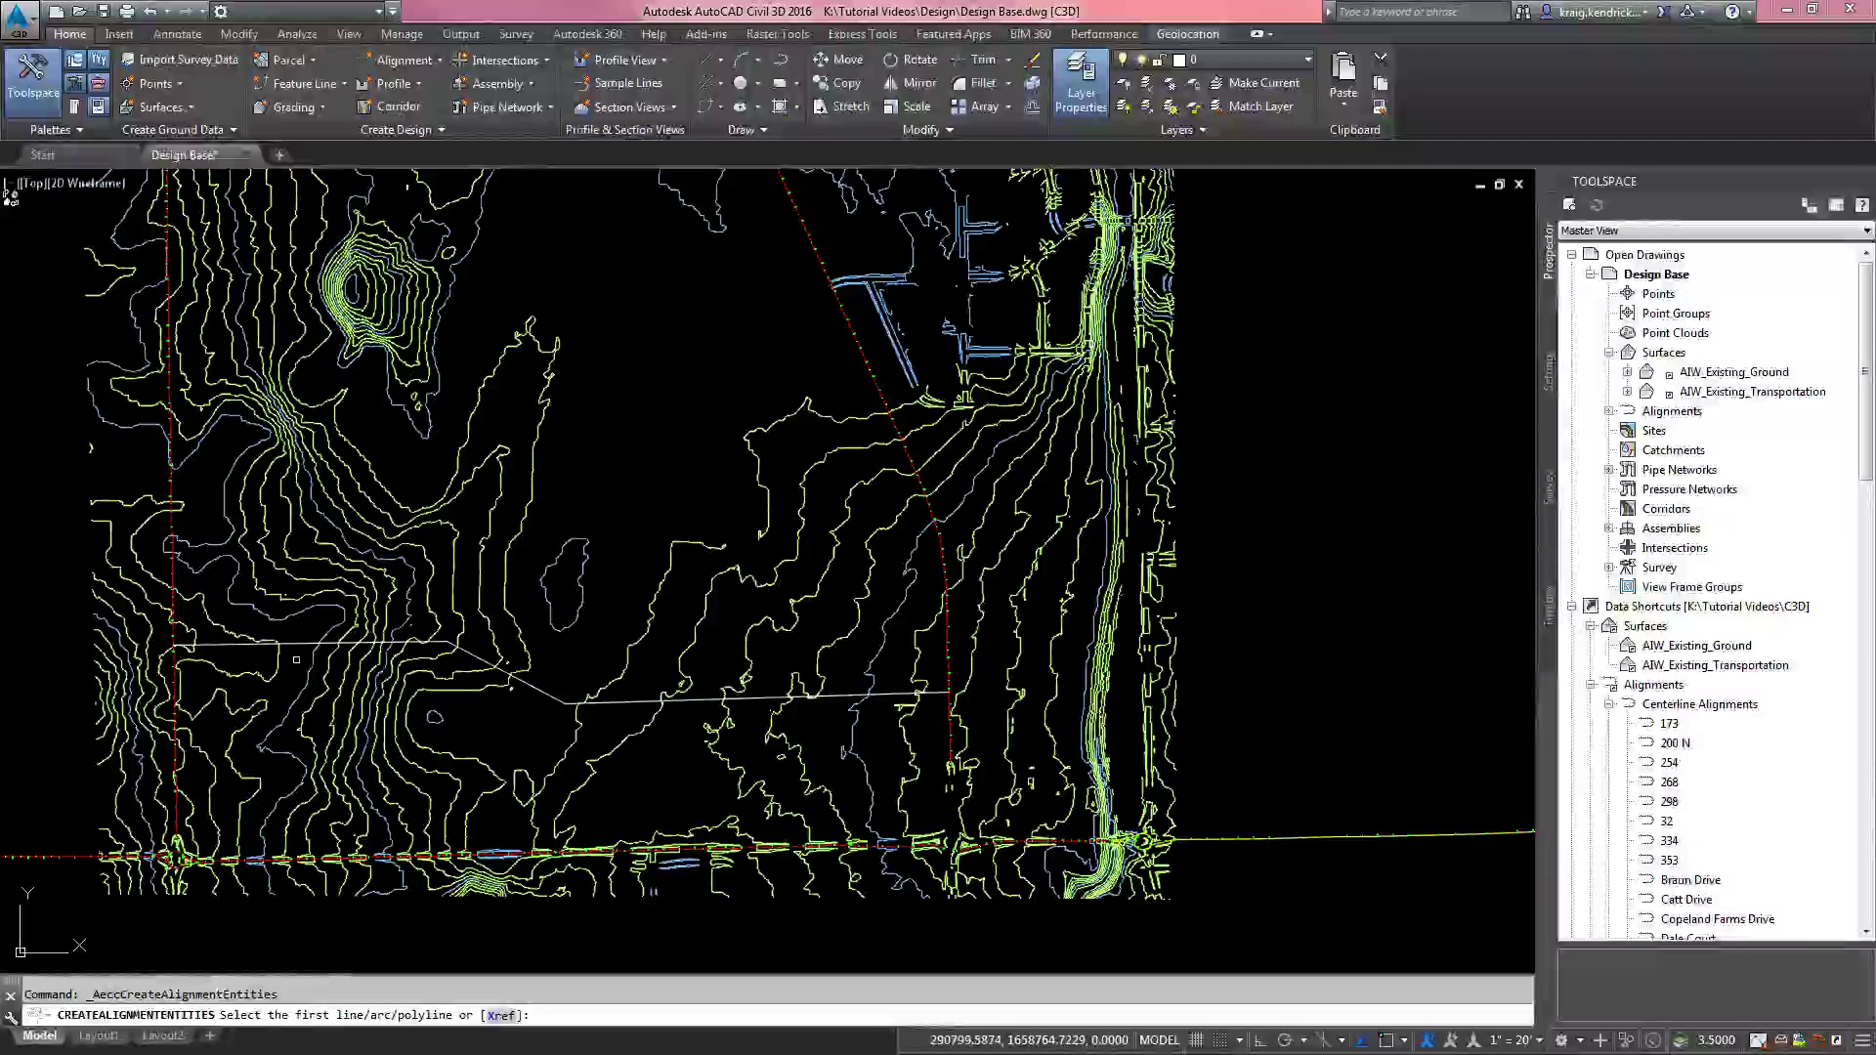
{"action": "left_click", "coordinate": [293, 648]}
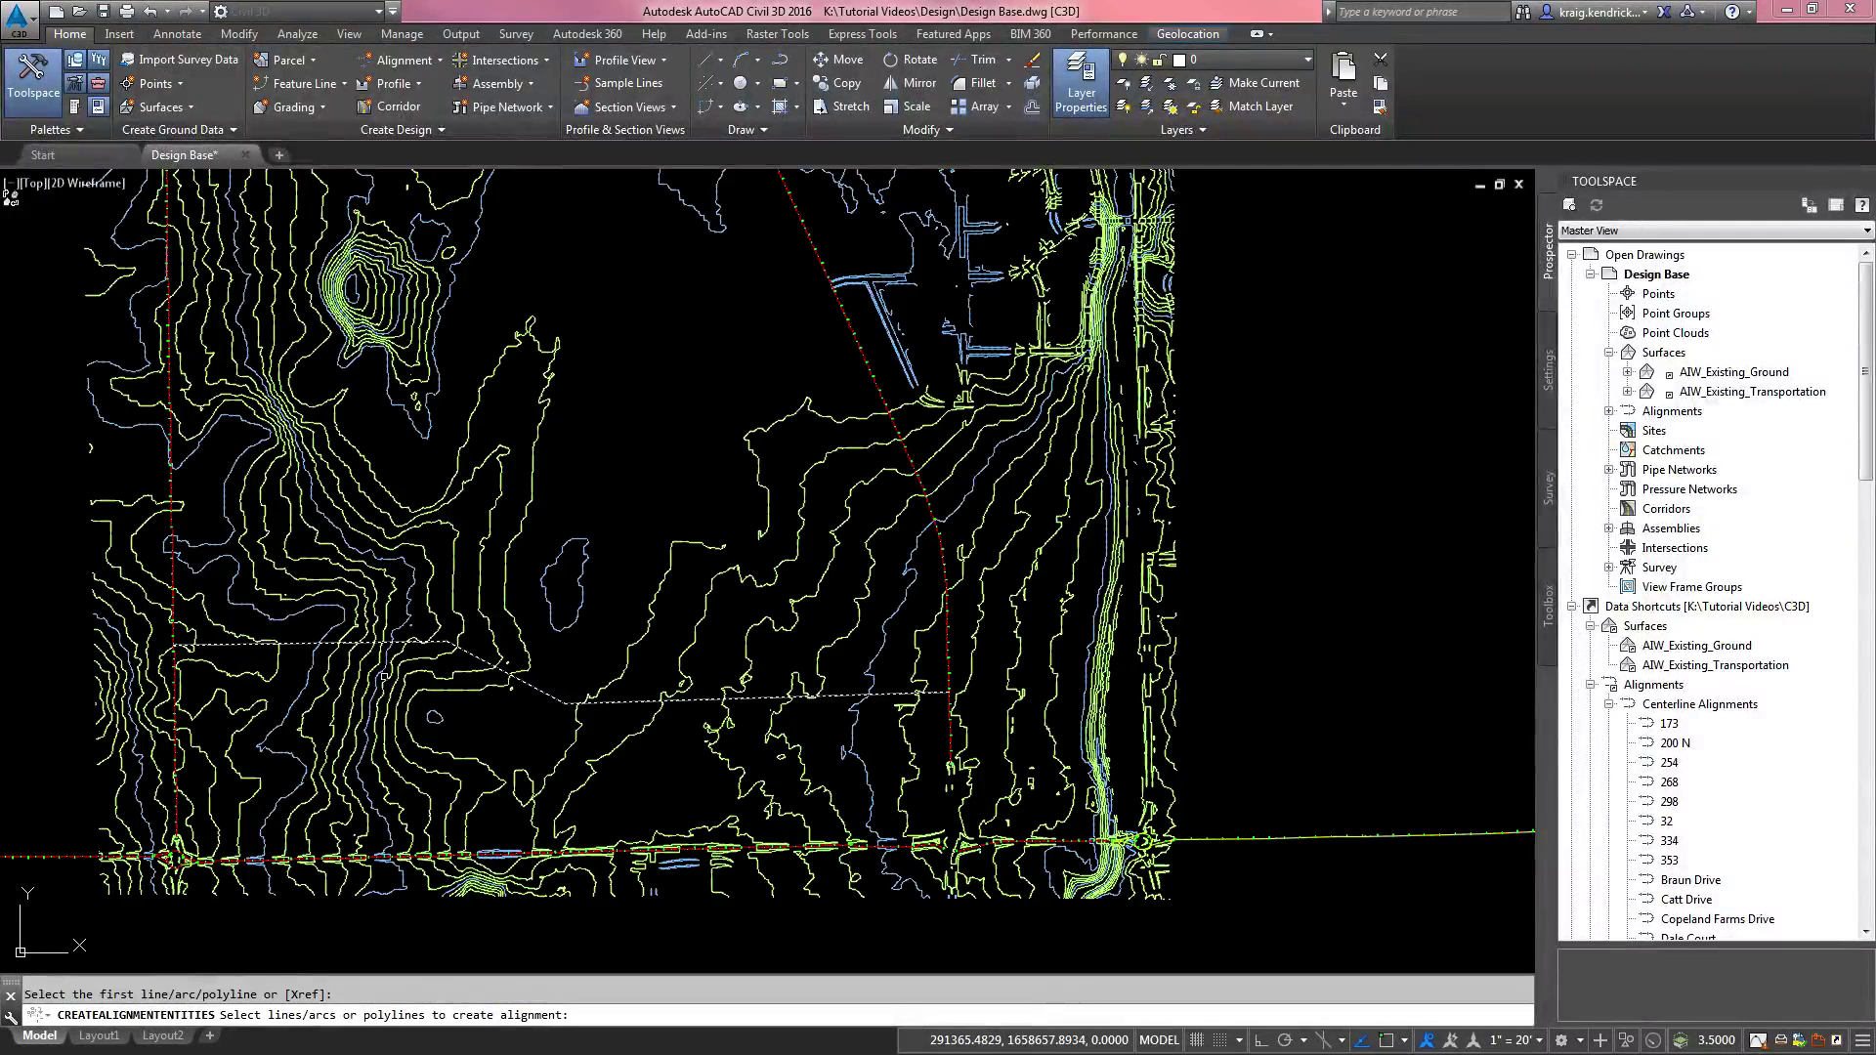
{"action": "key", "text": "Return"}
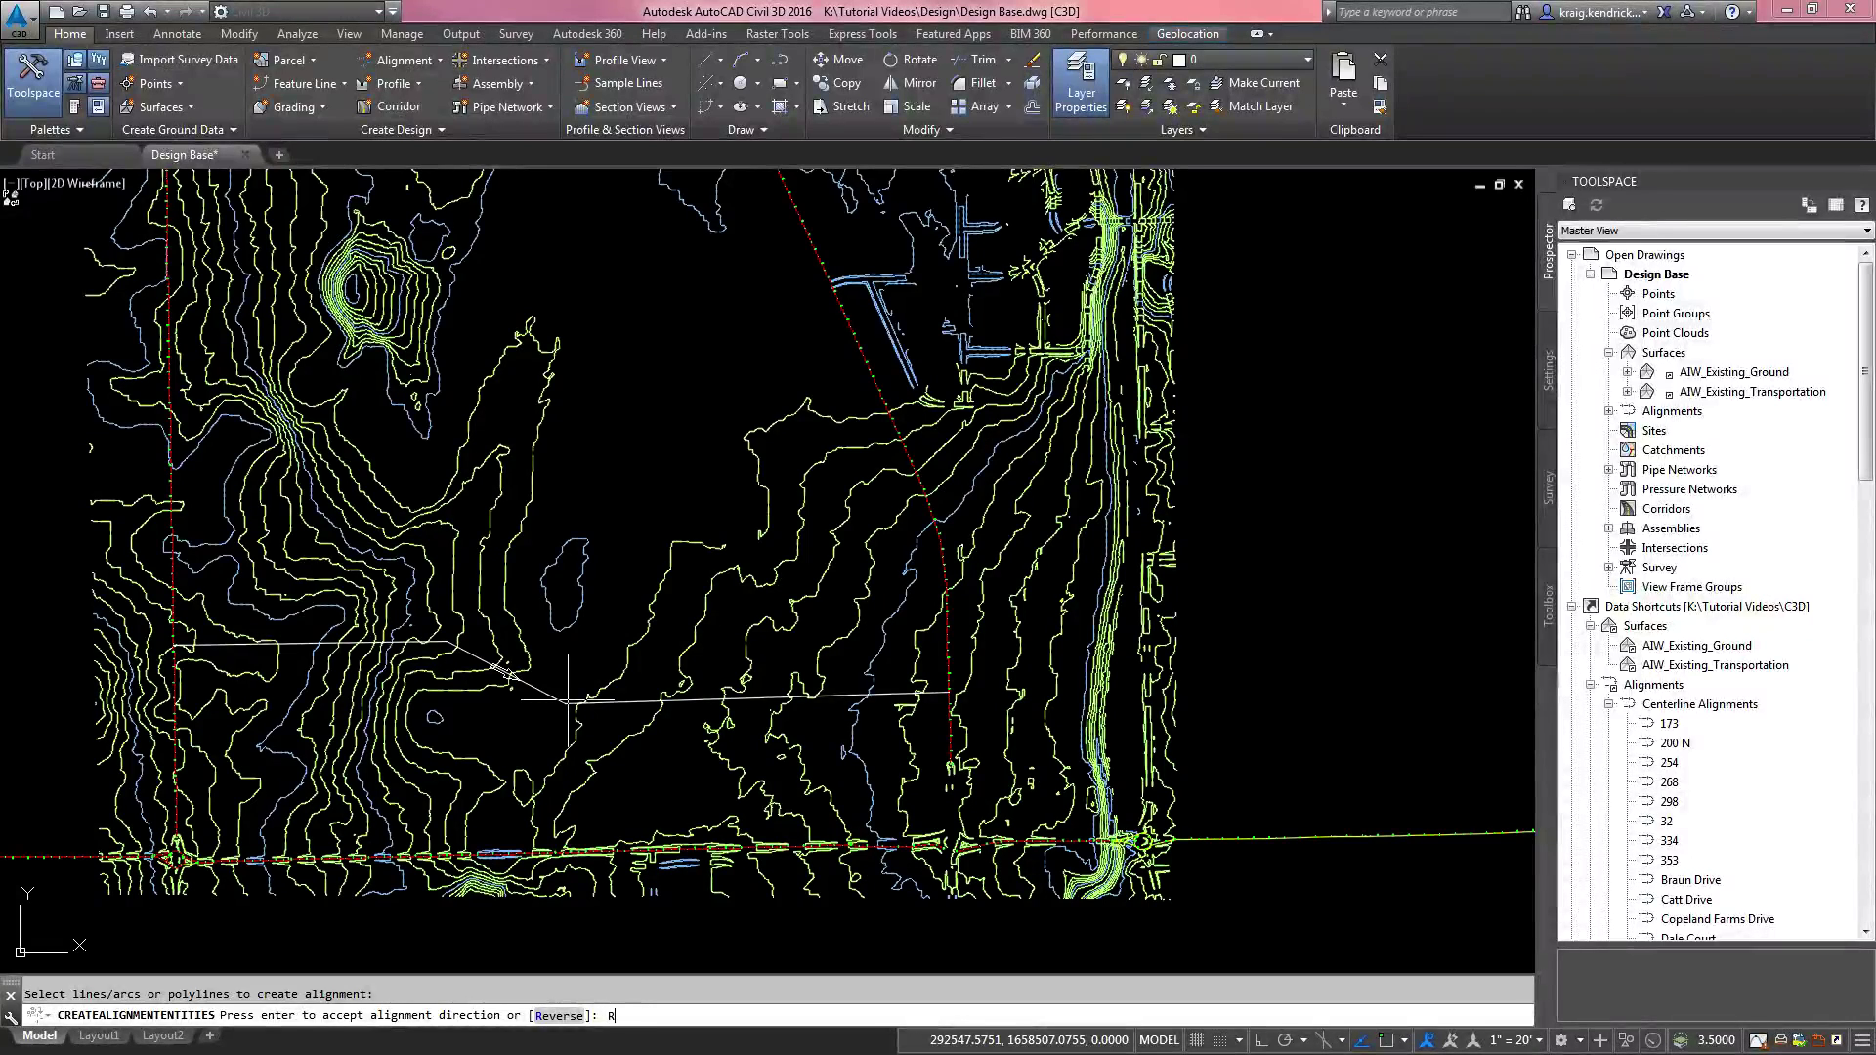
{"action": "key", "text": "Return"}
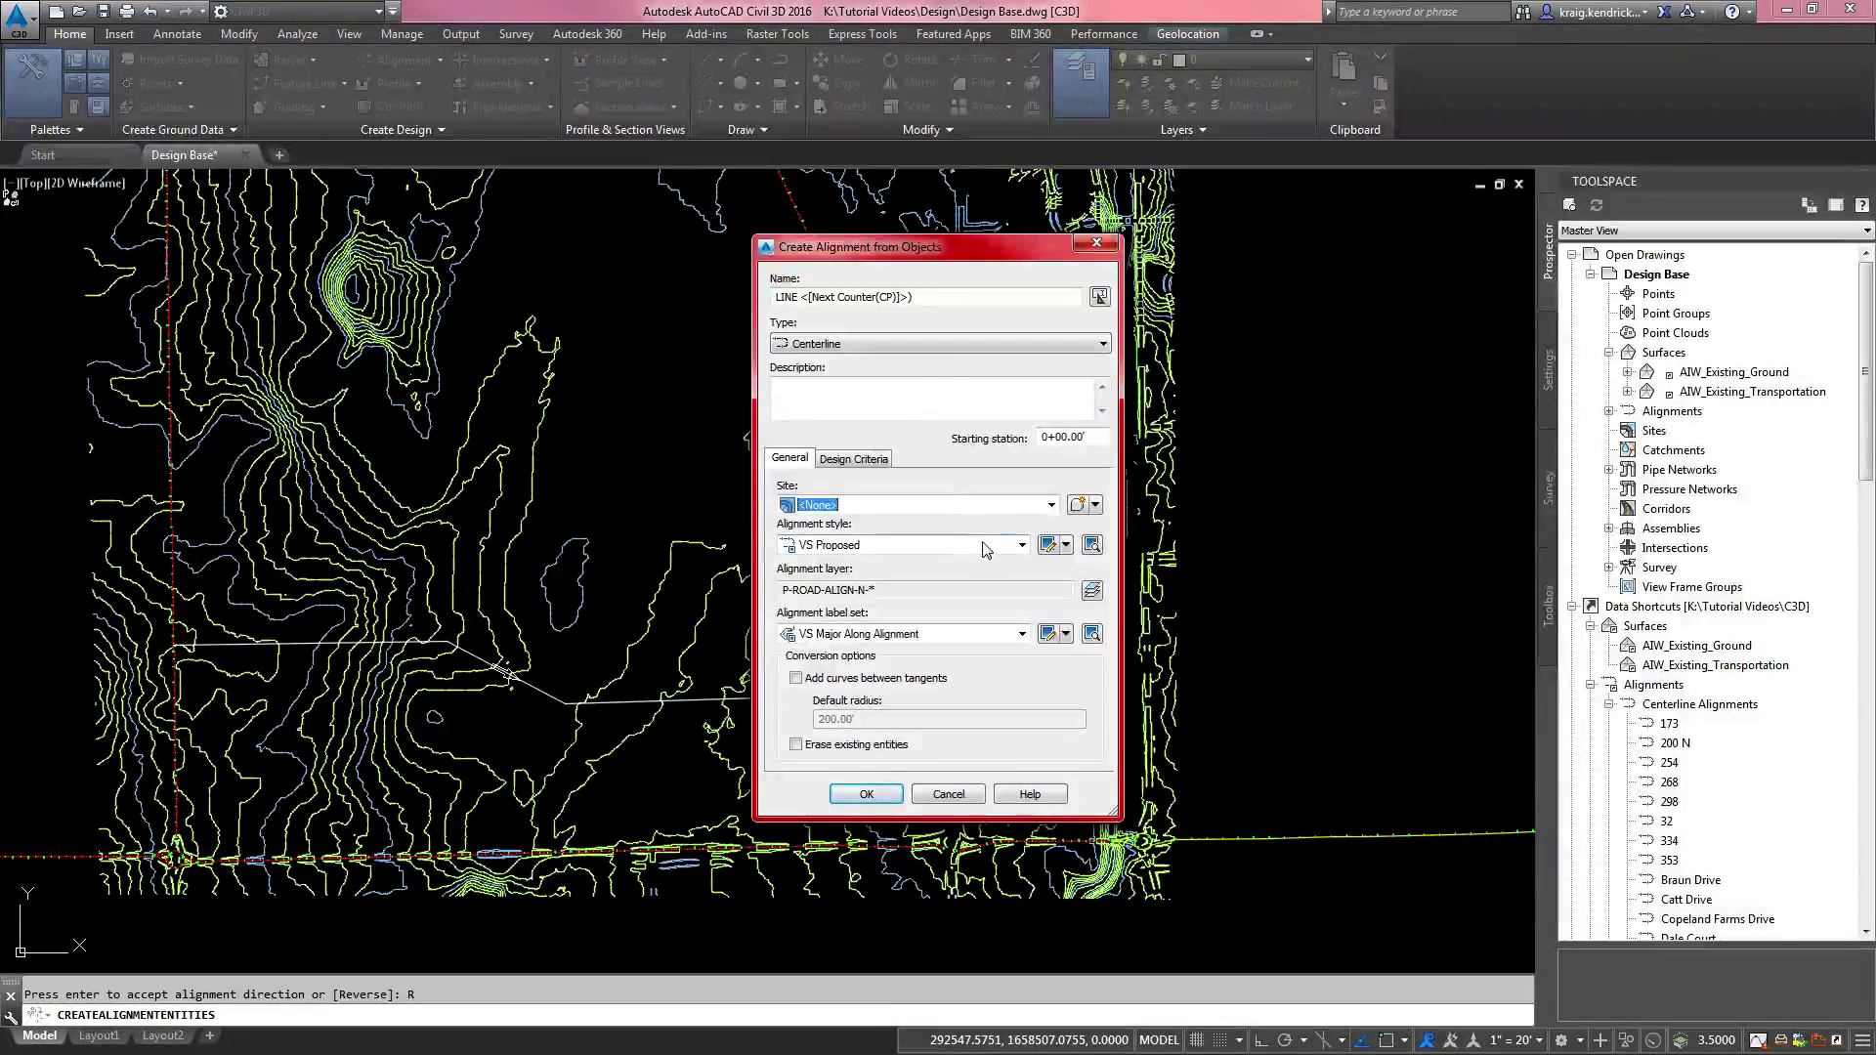
Step: Name the new alignment LINE A and set its starting station to 10+00
{"action": "left_click_drag", "start_coordinate": [922, 297], "coordinate": [857, 307]}
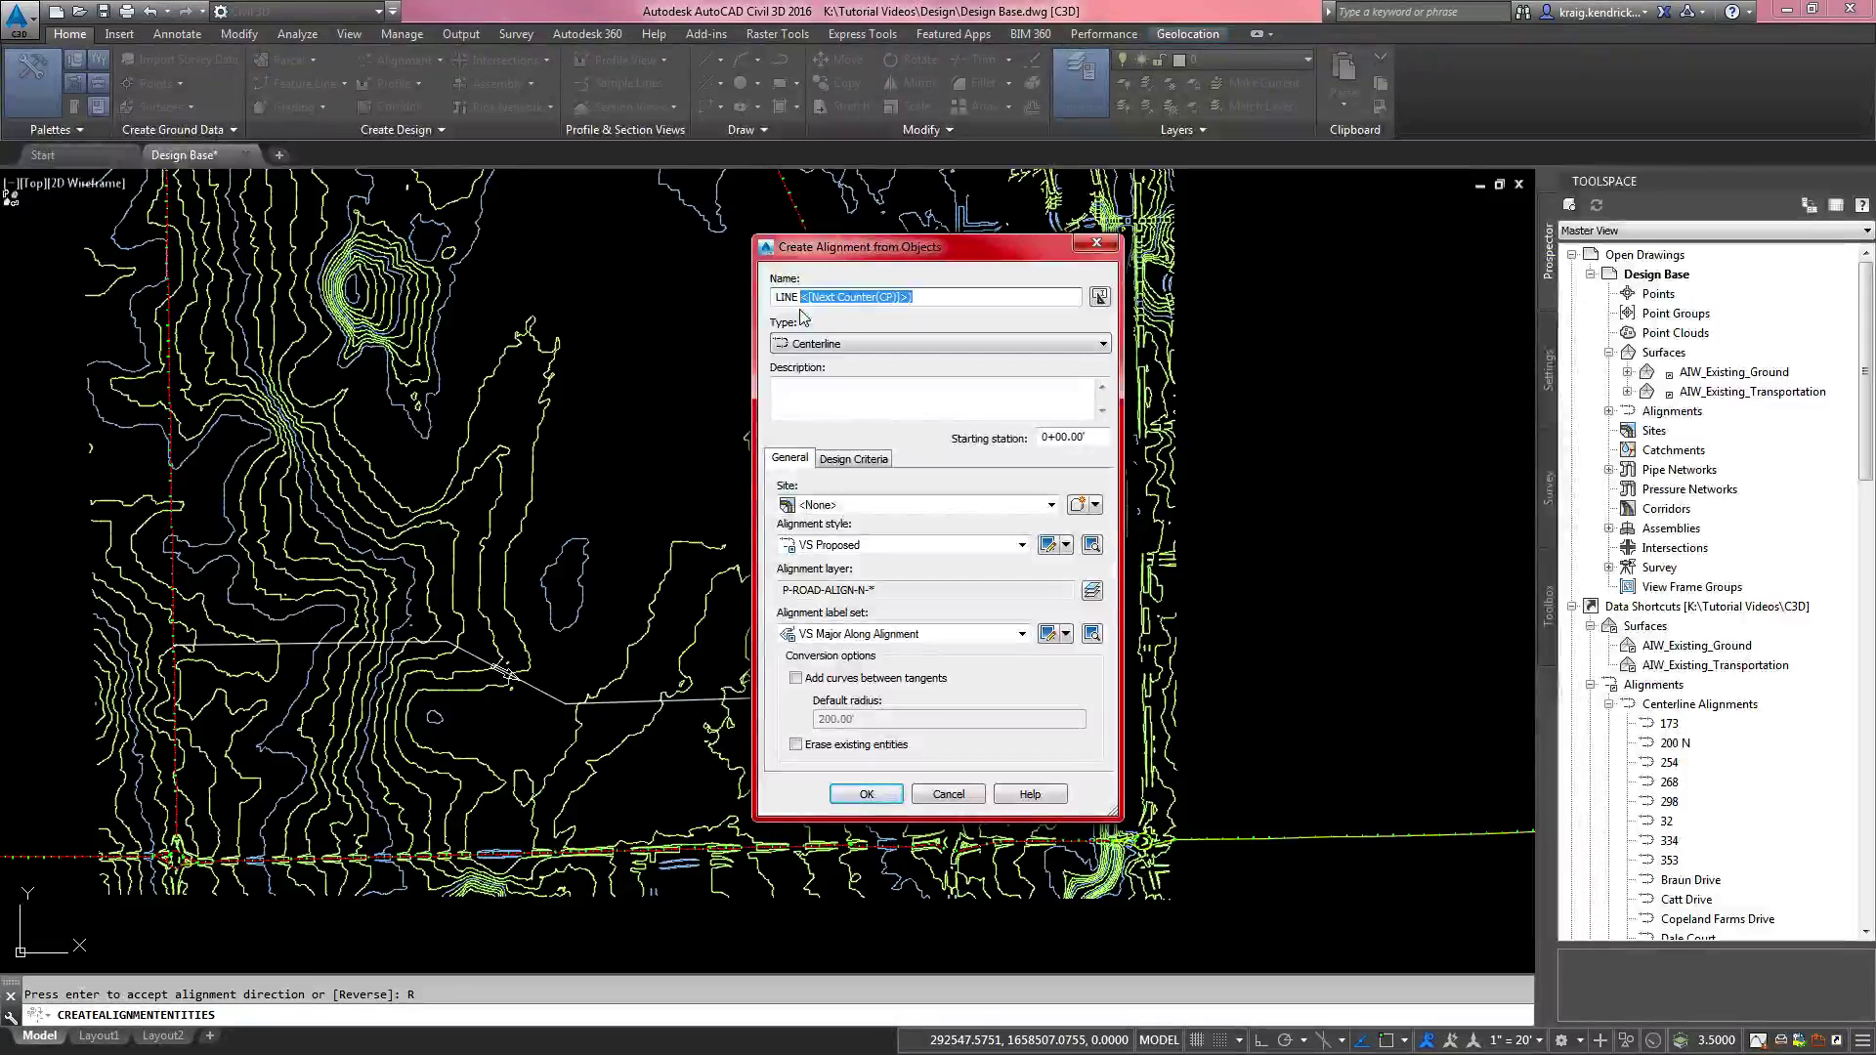
{"action": "key", "text": "BackSpace"}
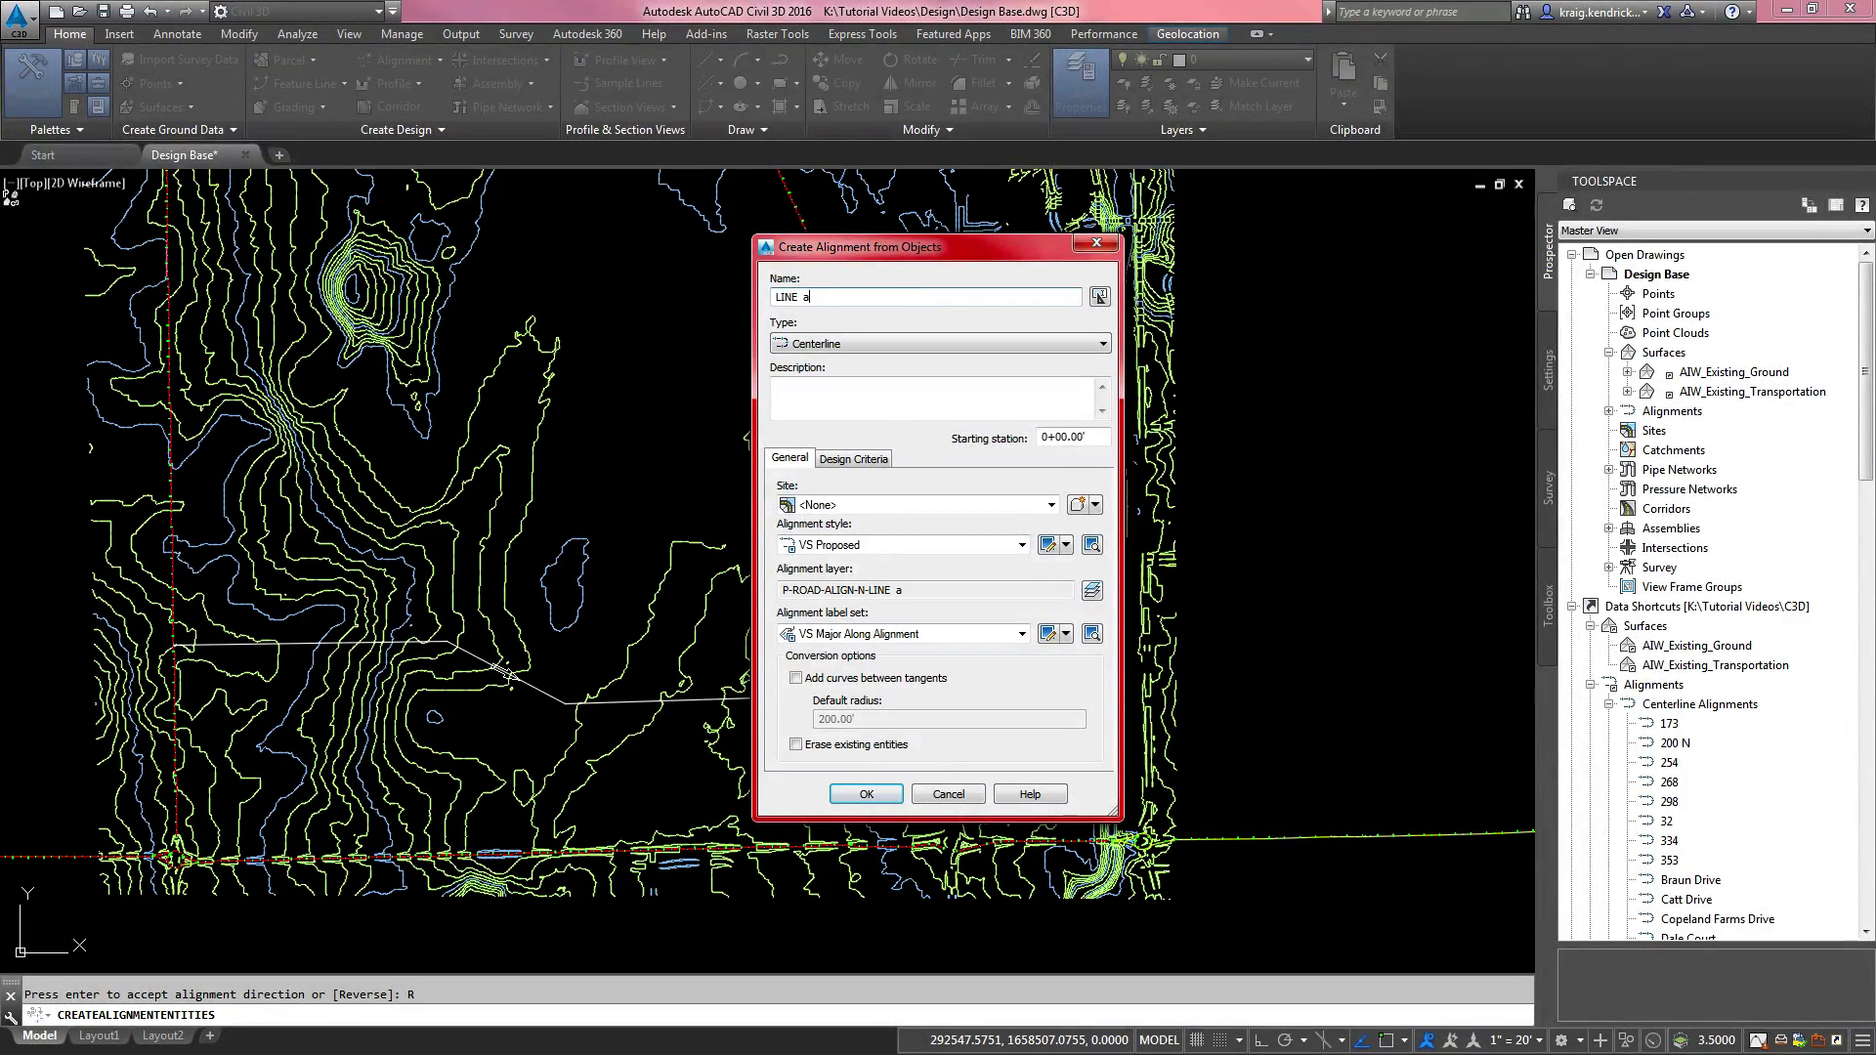
{"action": "key", "text": "BackSpace"}
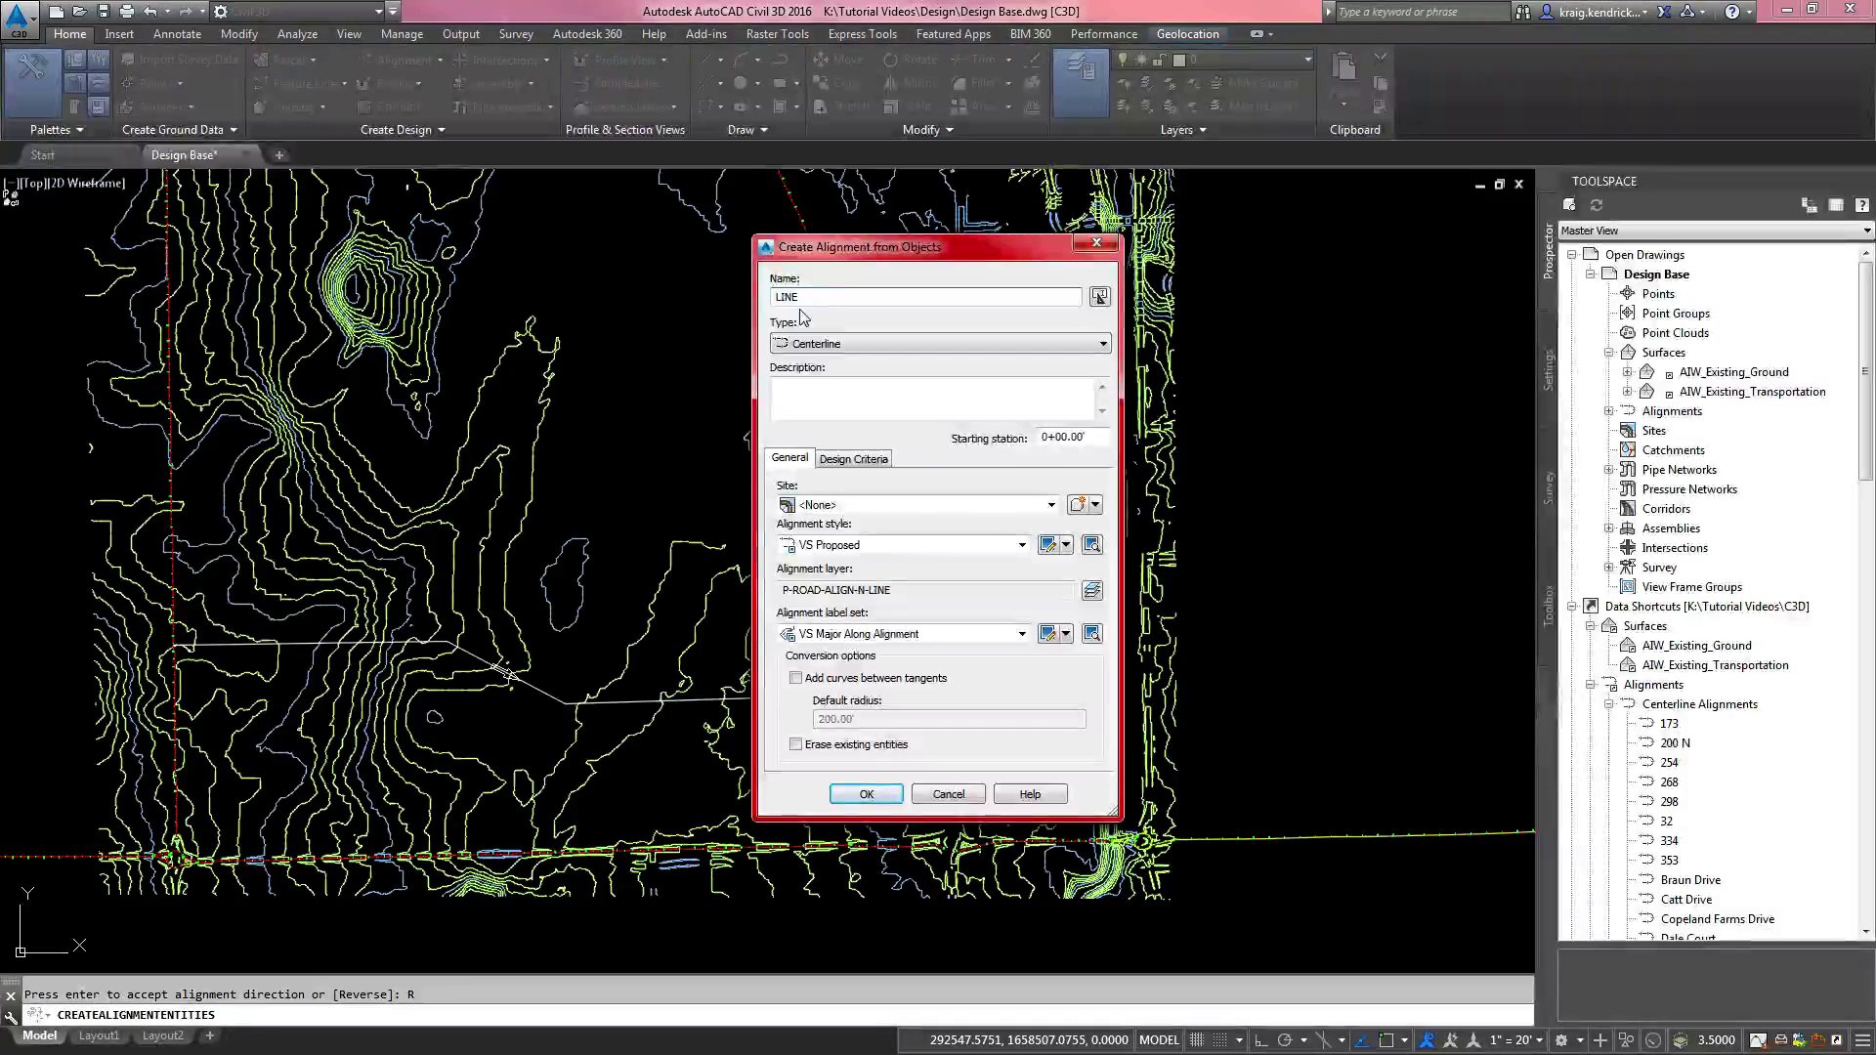
{"action": "type", "text": "A"}
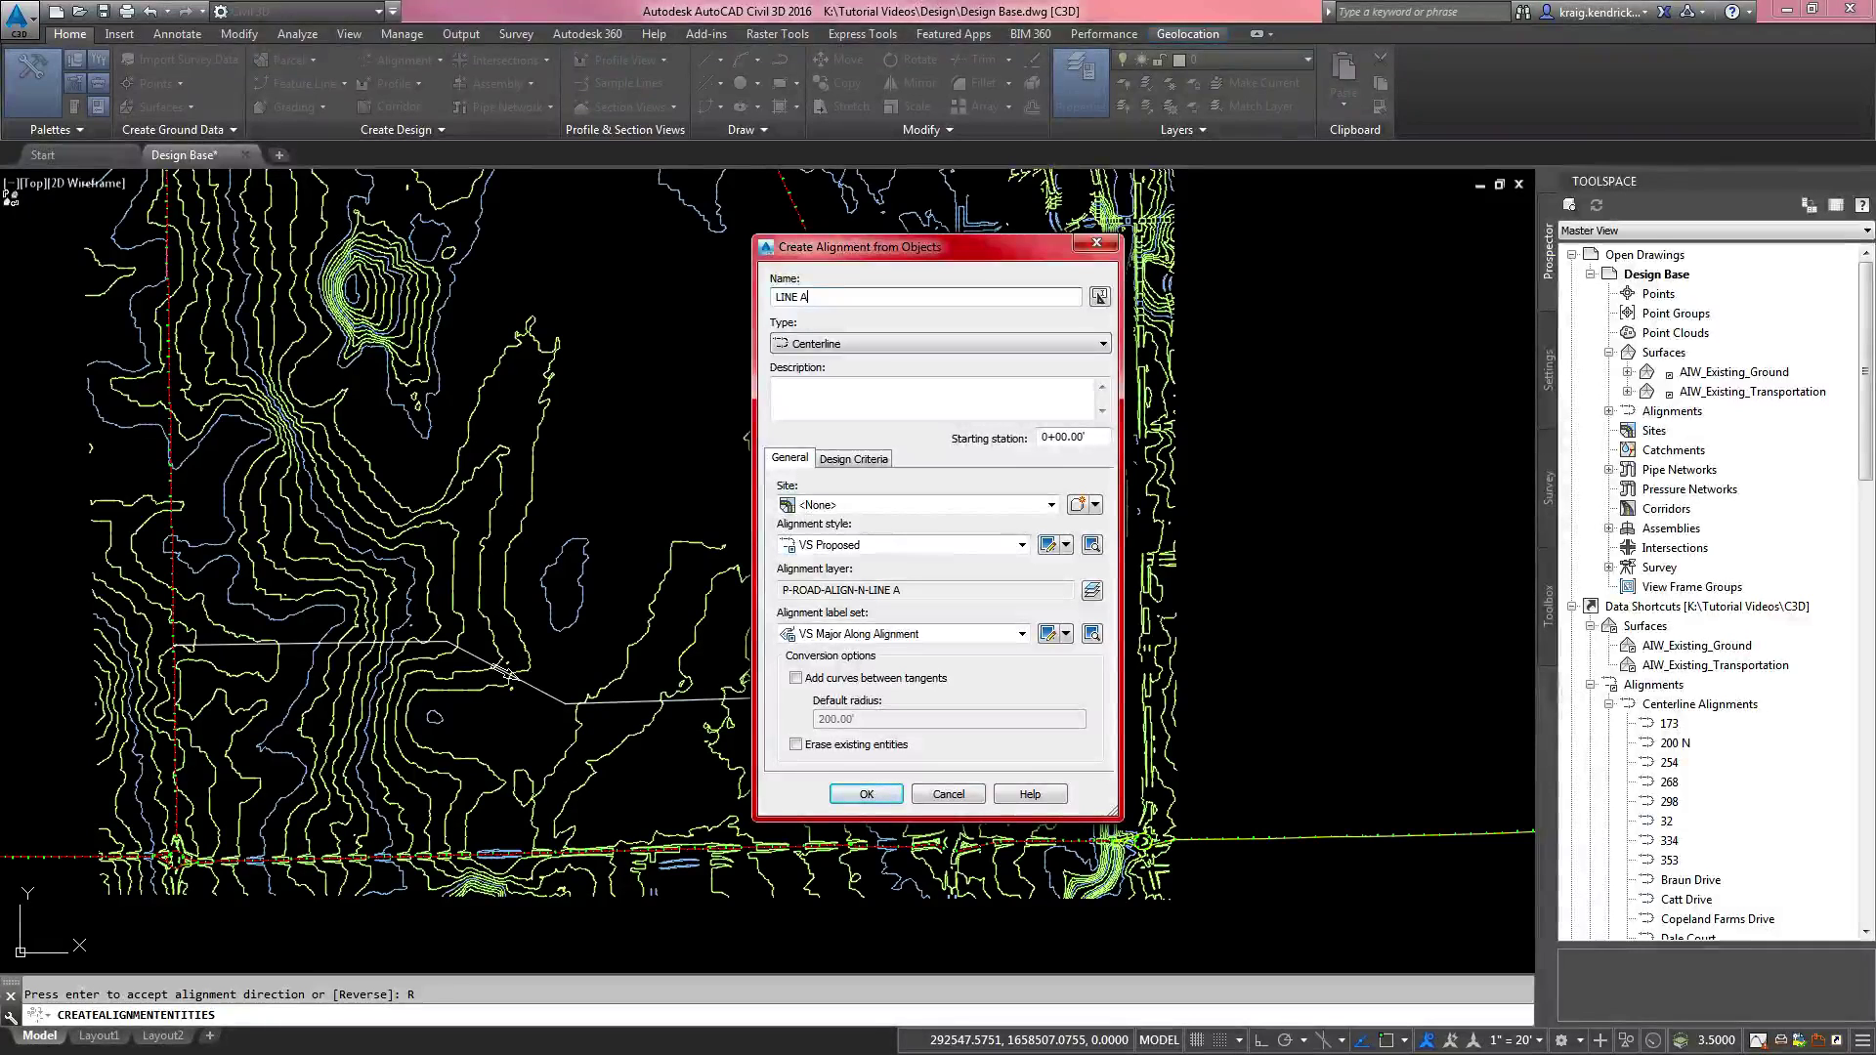
{"action": "left_click", "coordinate": [1042, 436]}
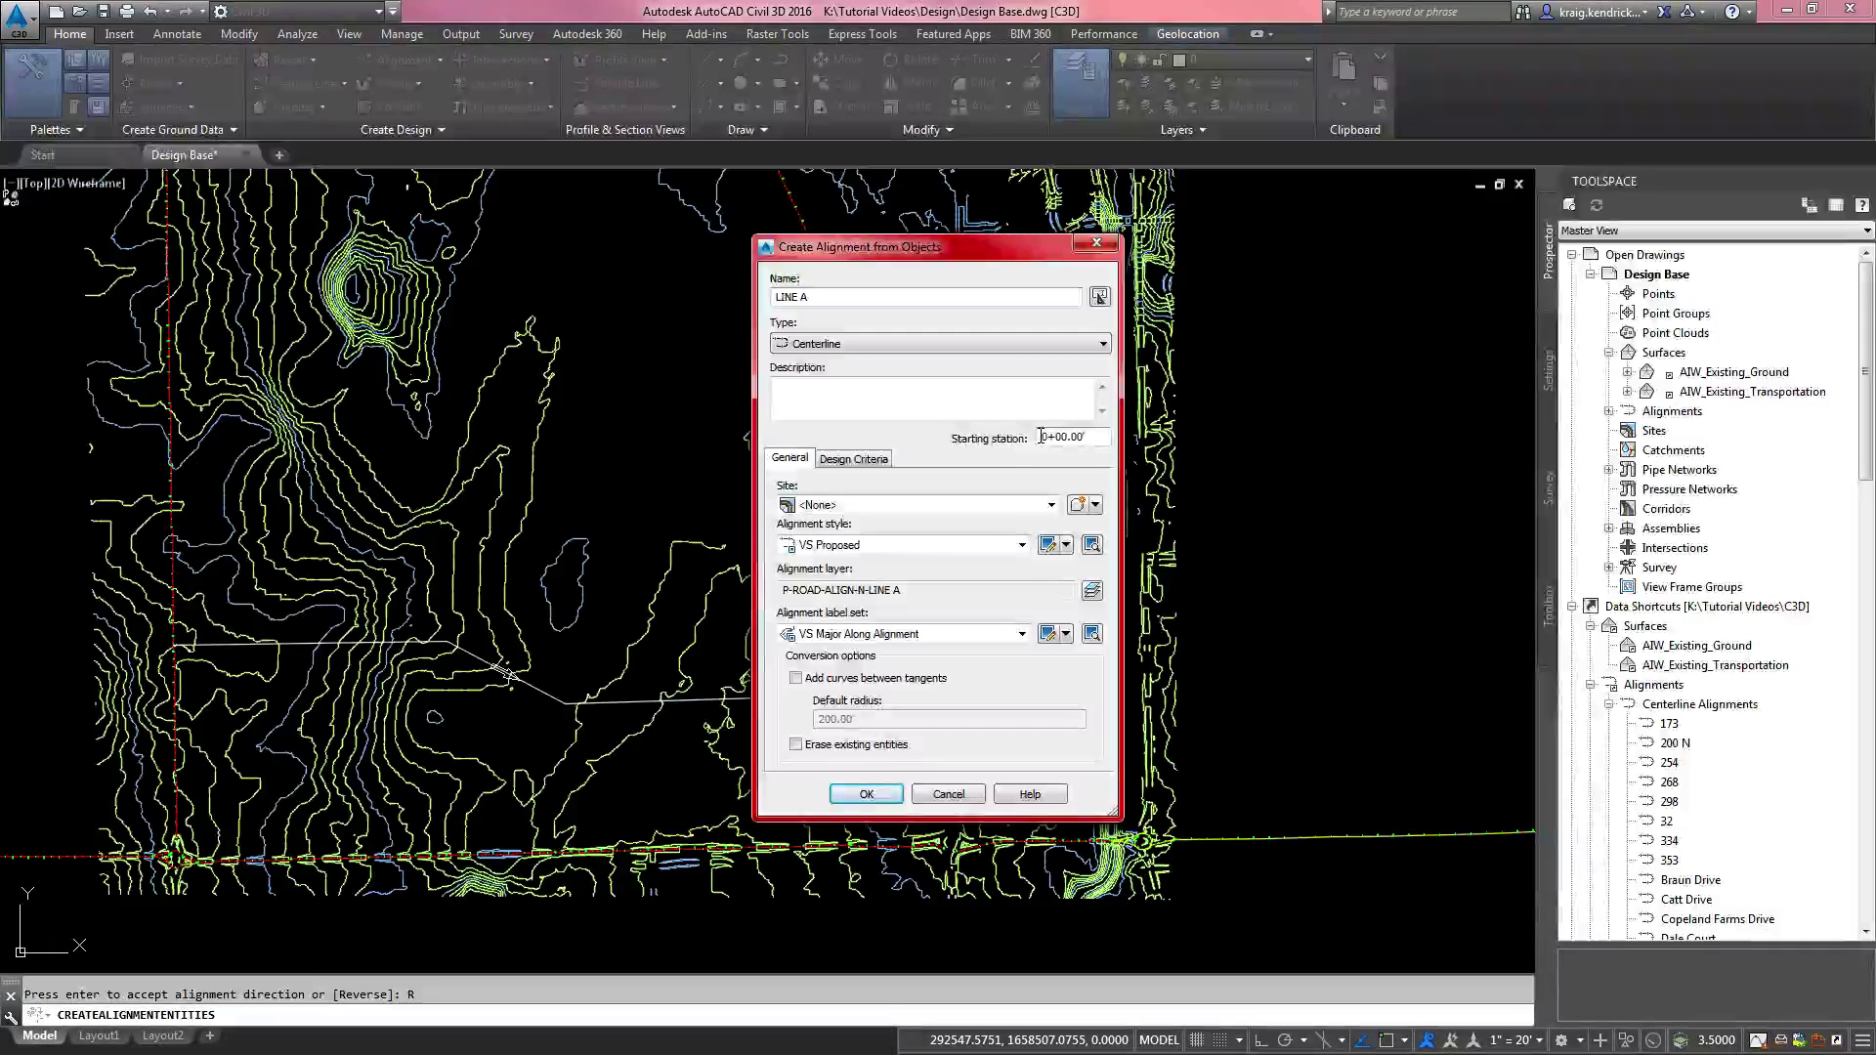
{"action": "type", "text": "1"}
Step: Choose the Centerline type and create the alignment with the option to erase existing entities enabled
{"action": "left_click", "coordinate": [899, 344]}
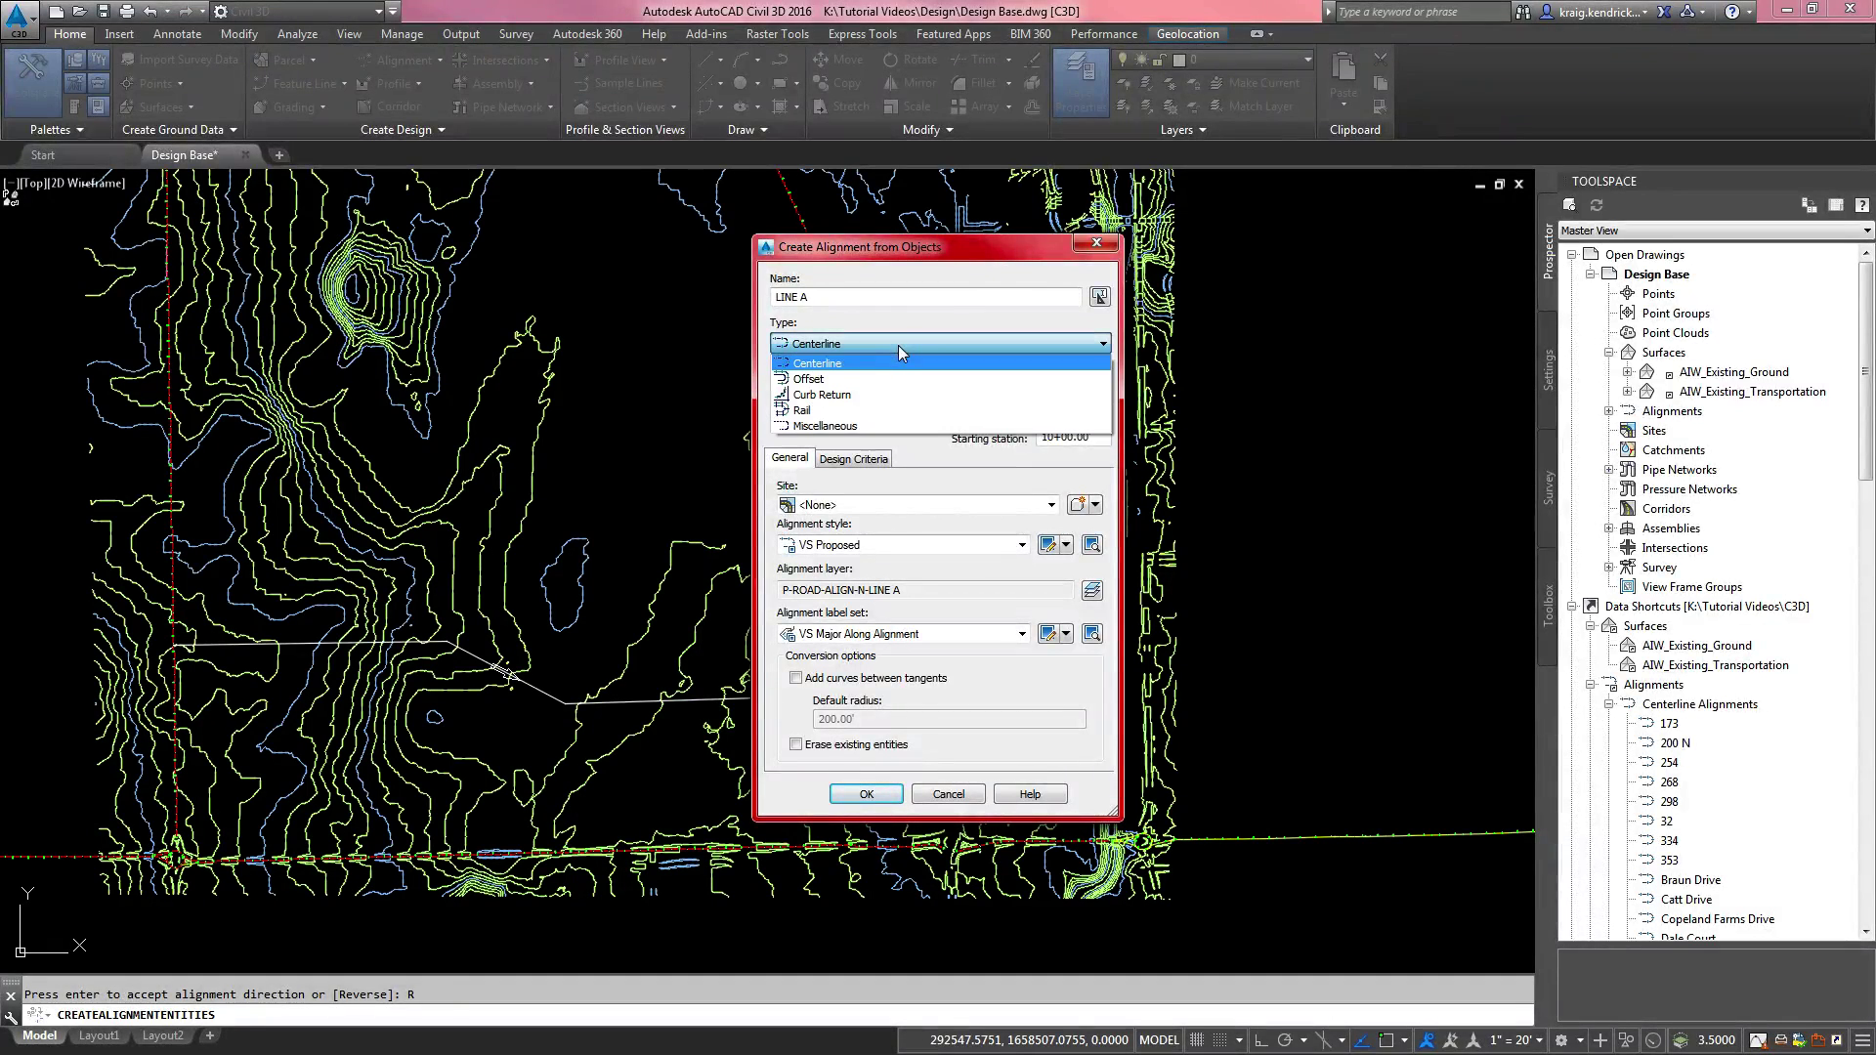
{"action": "left_click", "coordinate": [819, 364]}
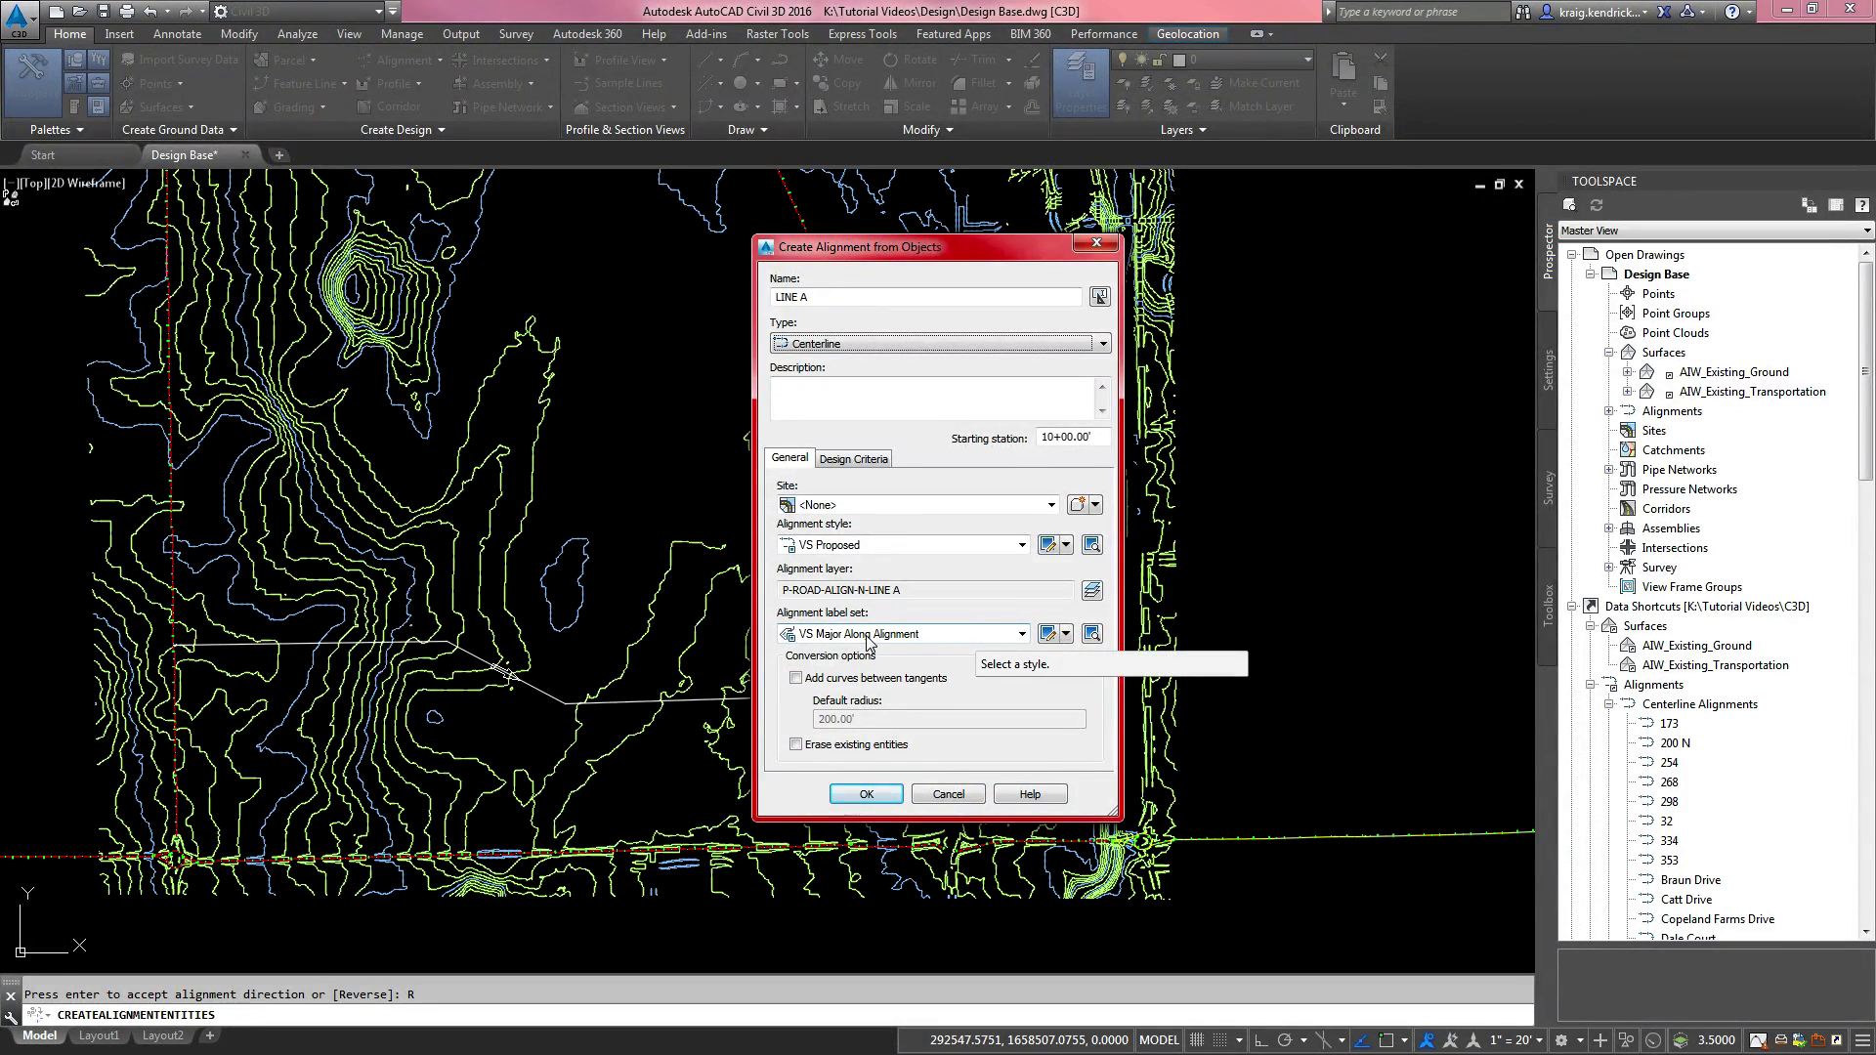
{"action": "left_click", "coordinate": [797, 745]}
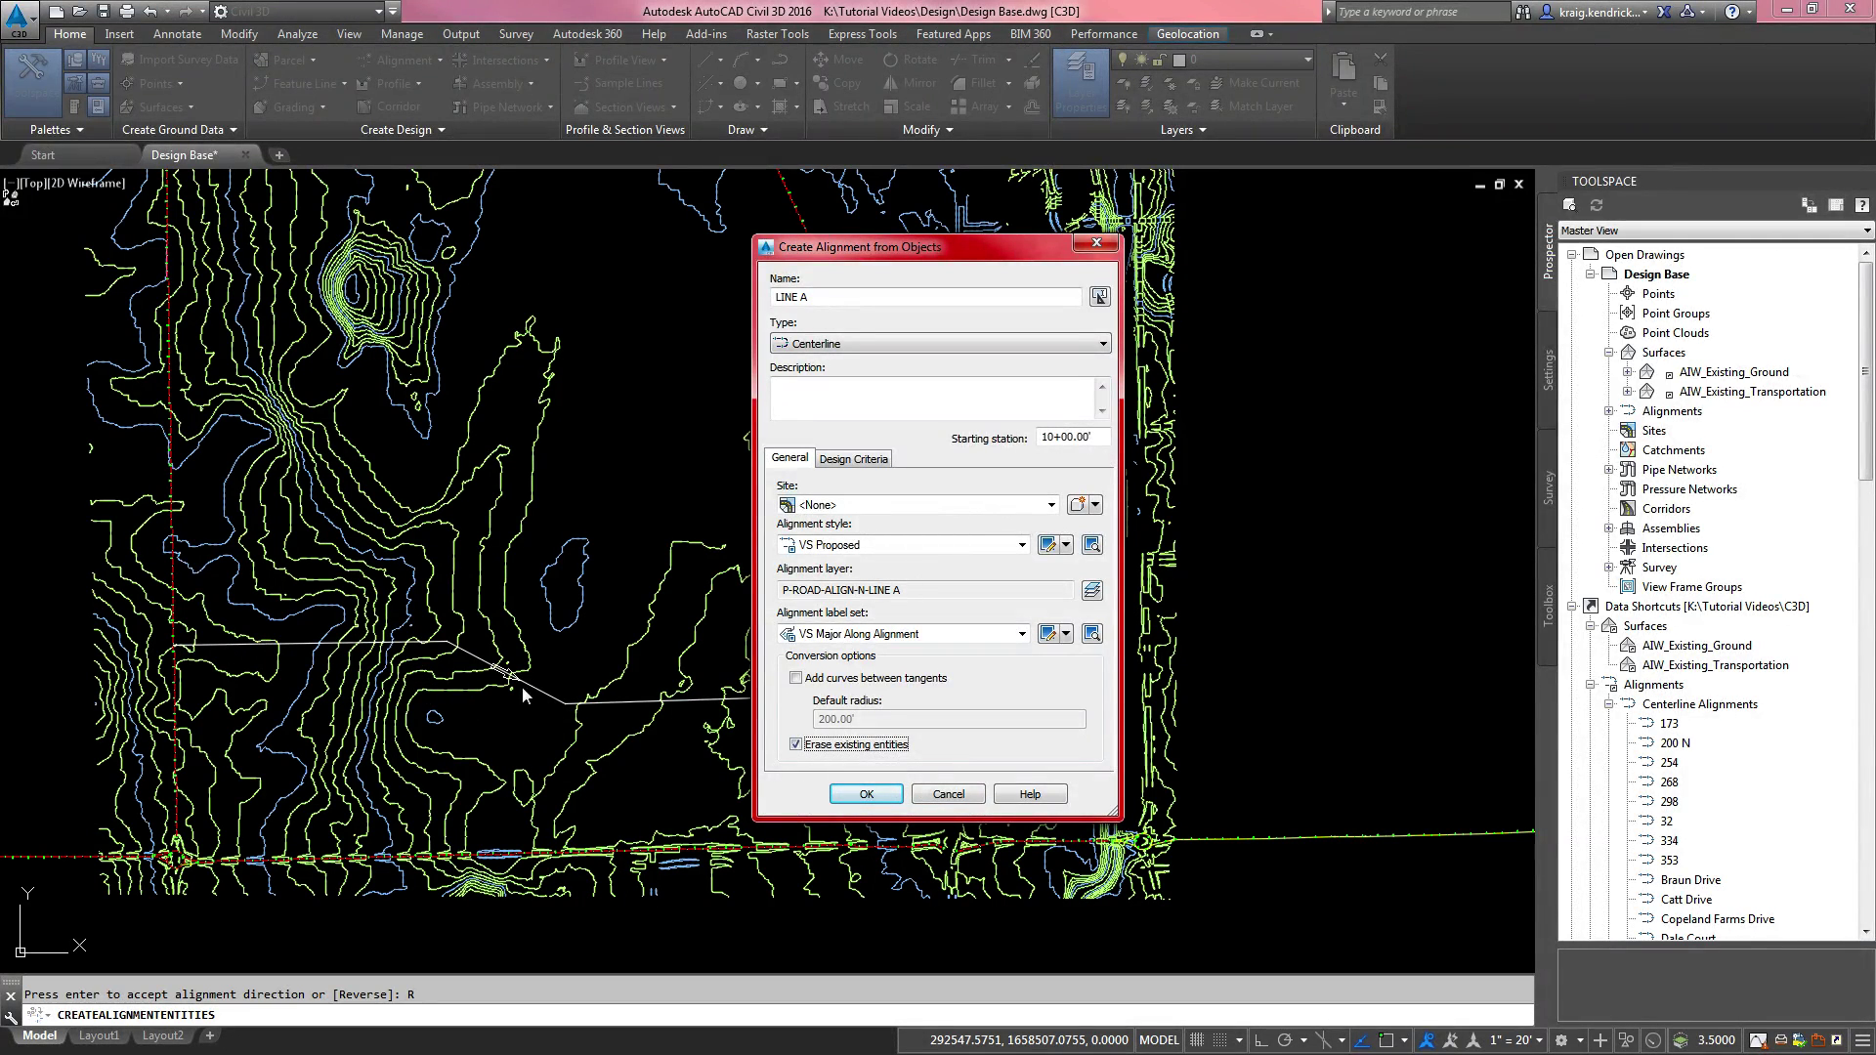
{"action": "left_click", "coordinate": [867, 793]}
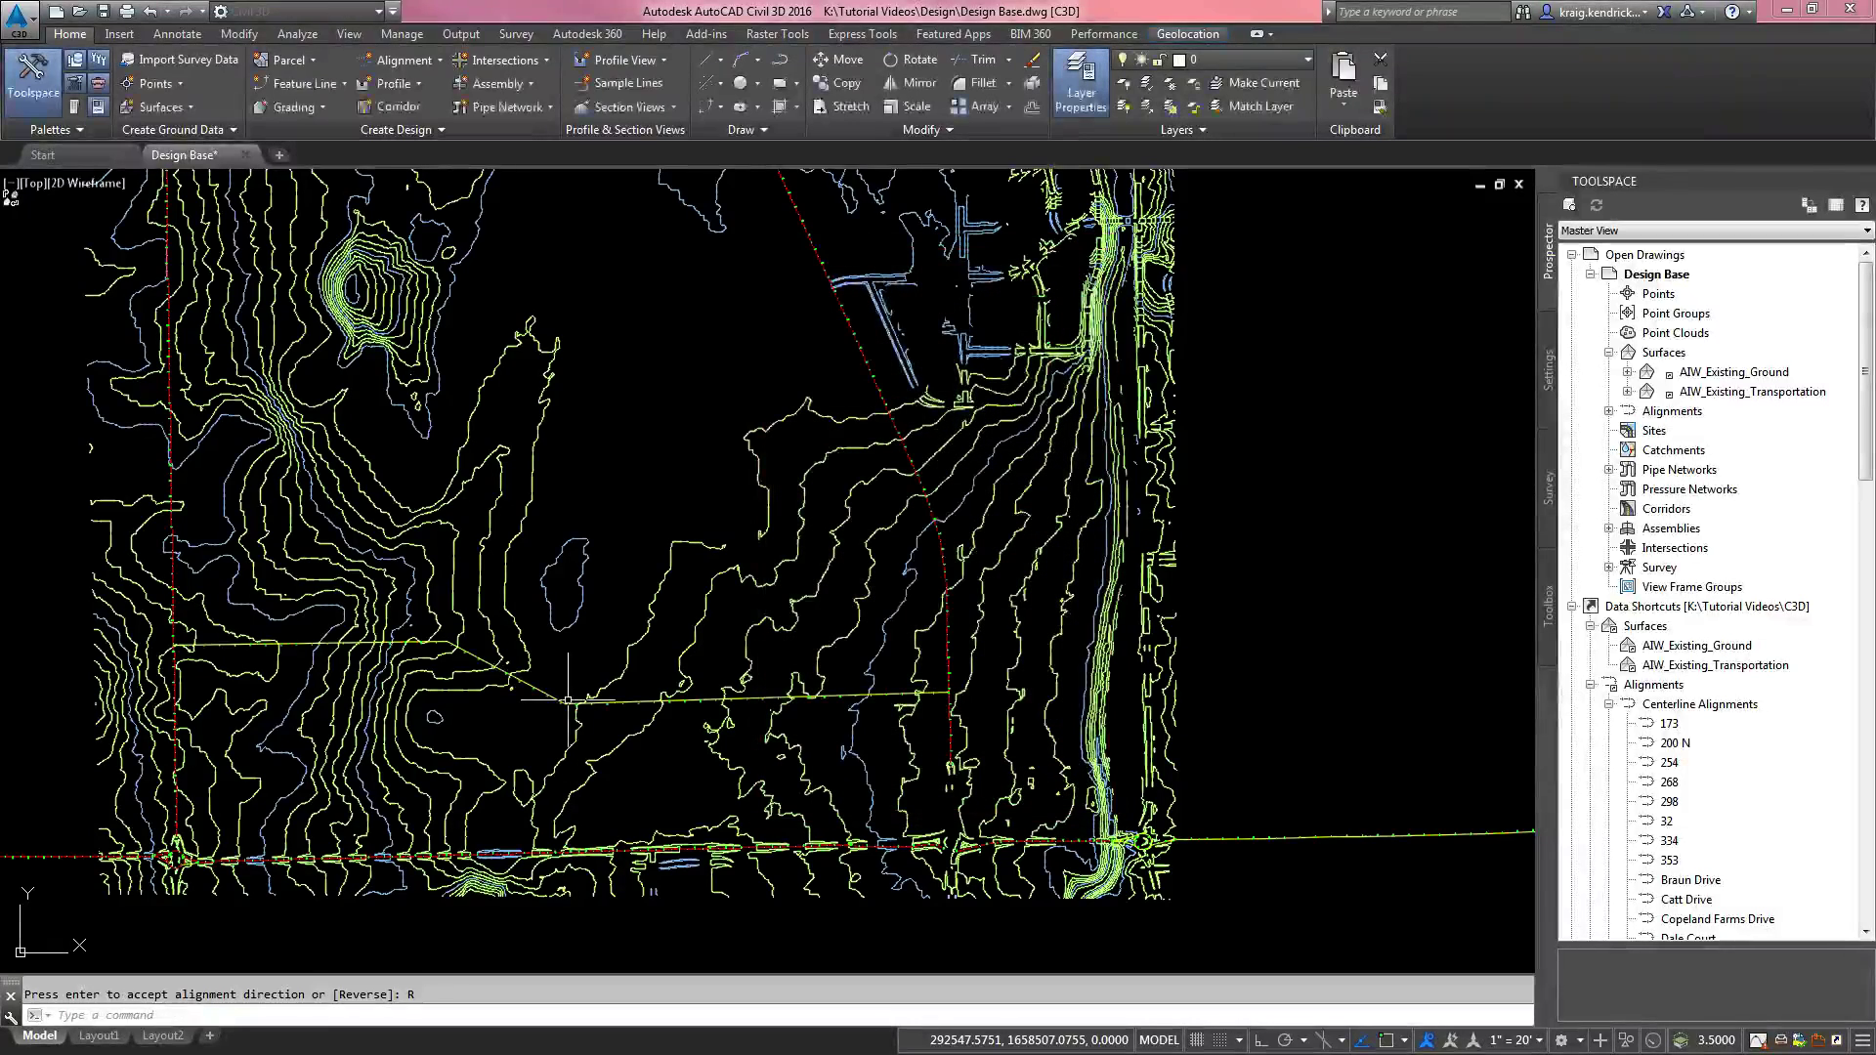
Step: Inspect the station labels along the western part of LINE A to check the stationing direction
{"action": "scroll", "coordinate": [411, 674], "scroll_direction": "up", "scroll_amount": 8}
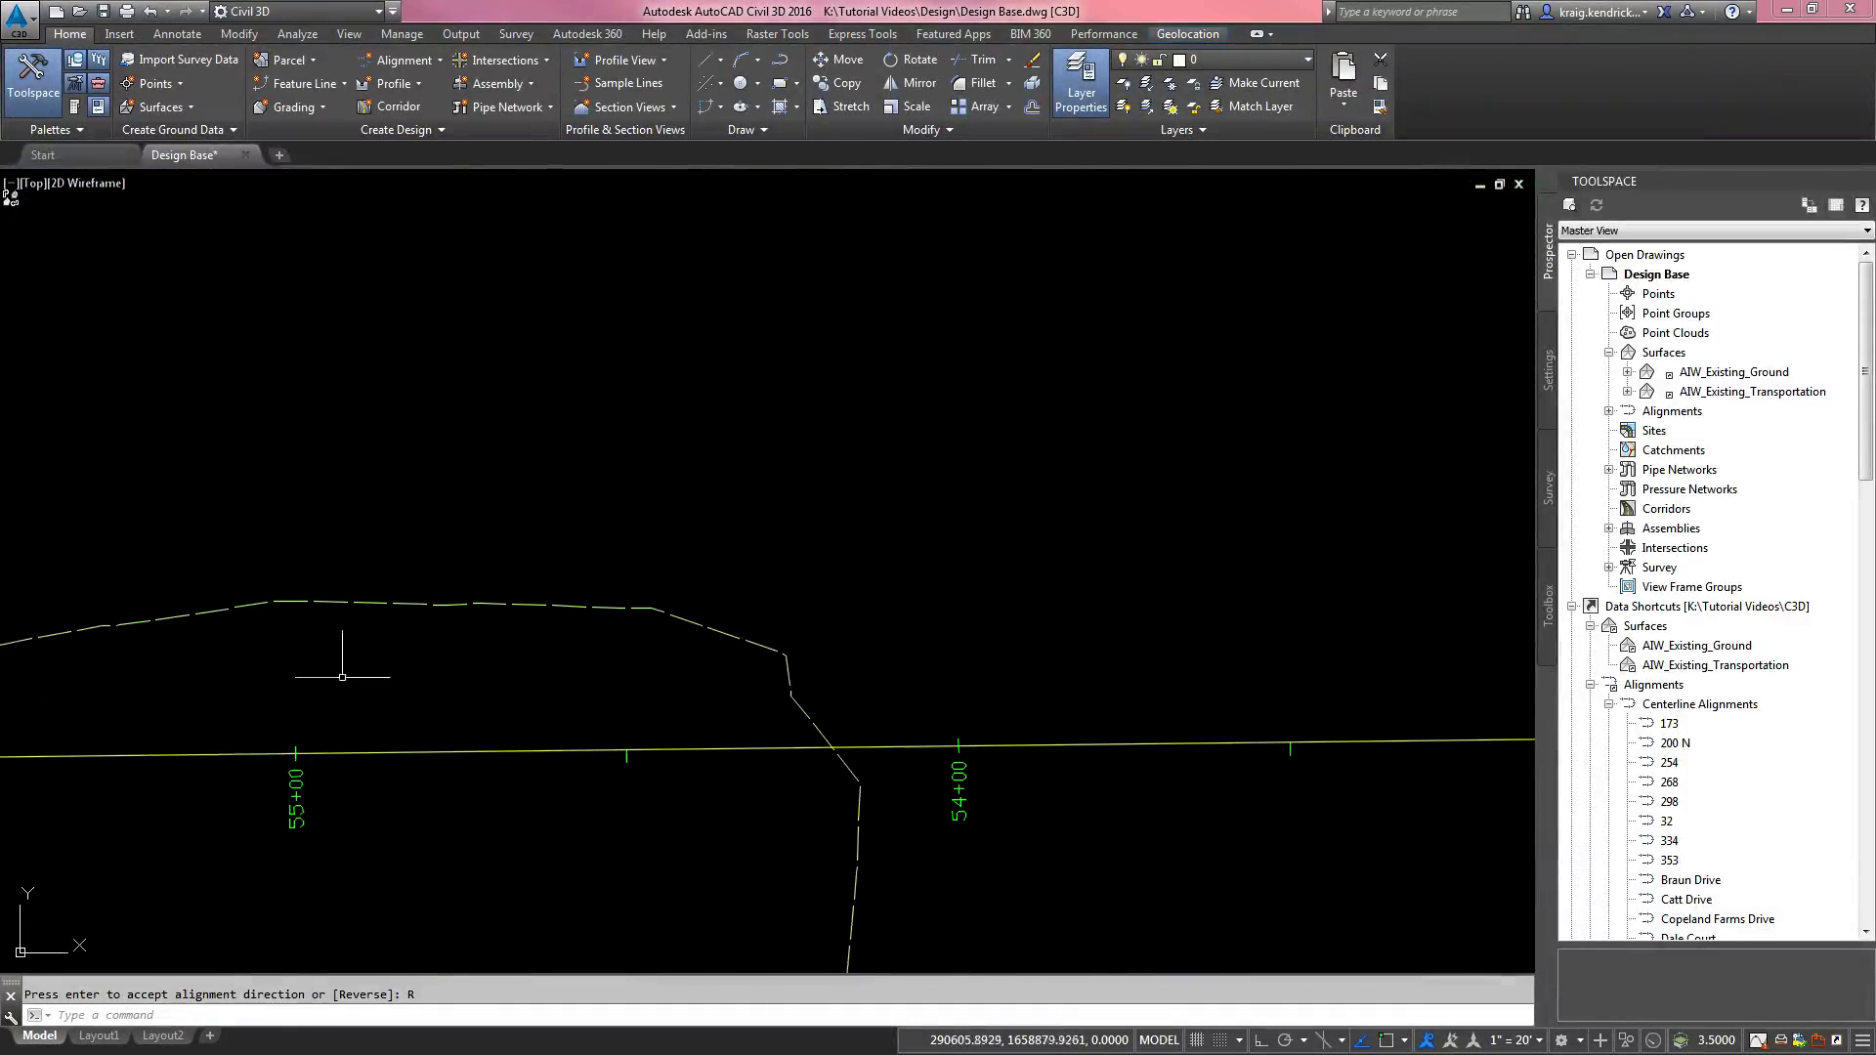
{"action": "scroll", "coordinate": [377, 670], "scroll_direction": "down", "scroll_amount": 3}
{"action": "scroll", "coordinate": [625, 723], "scroll_direction": "up", "scroll_amount": 3}
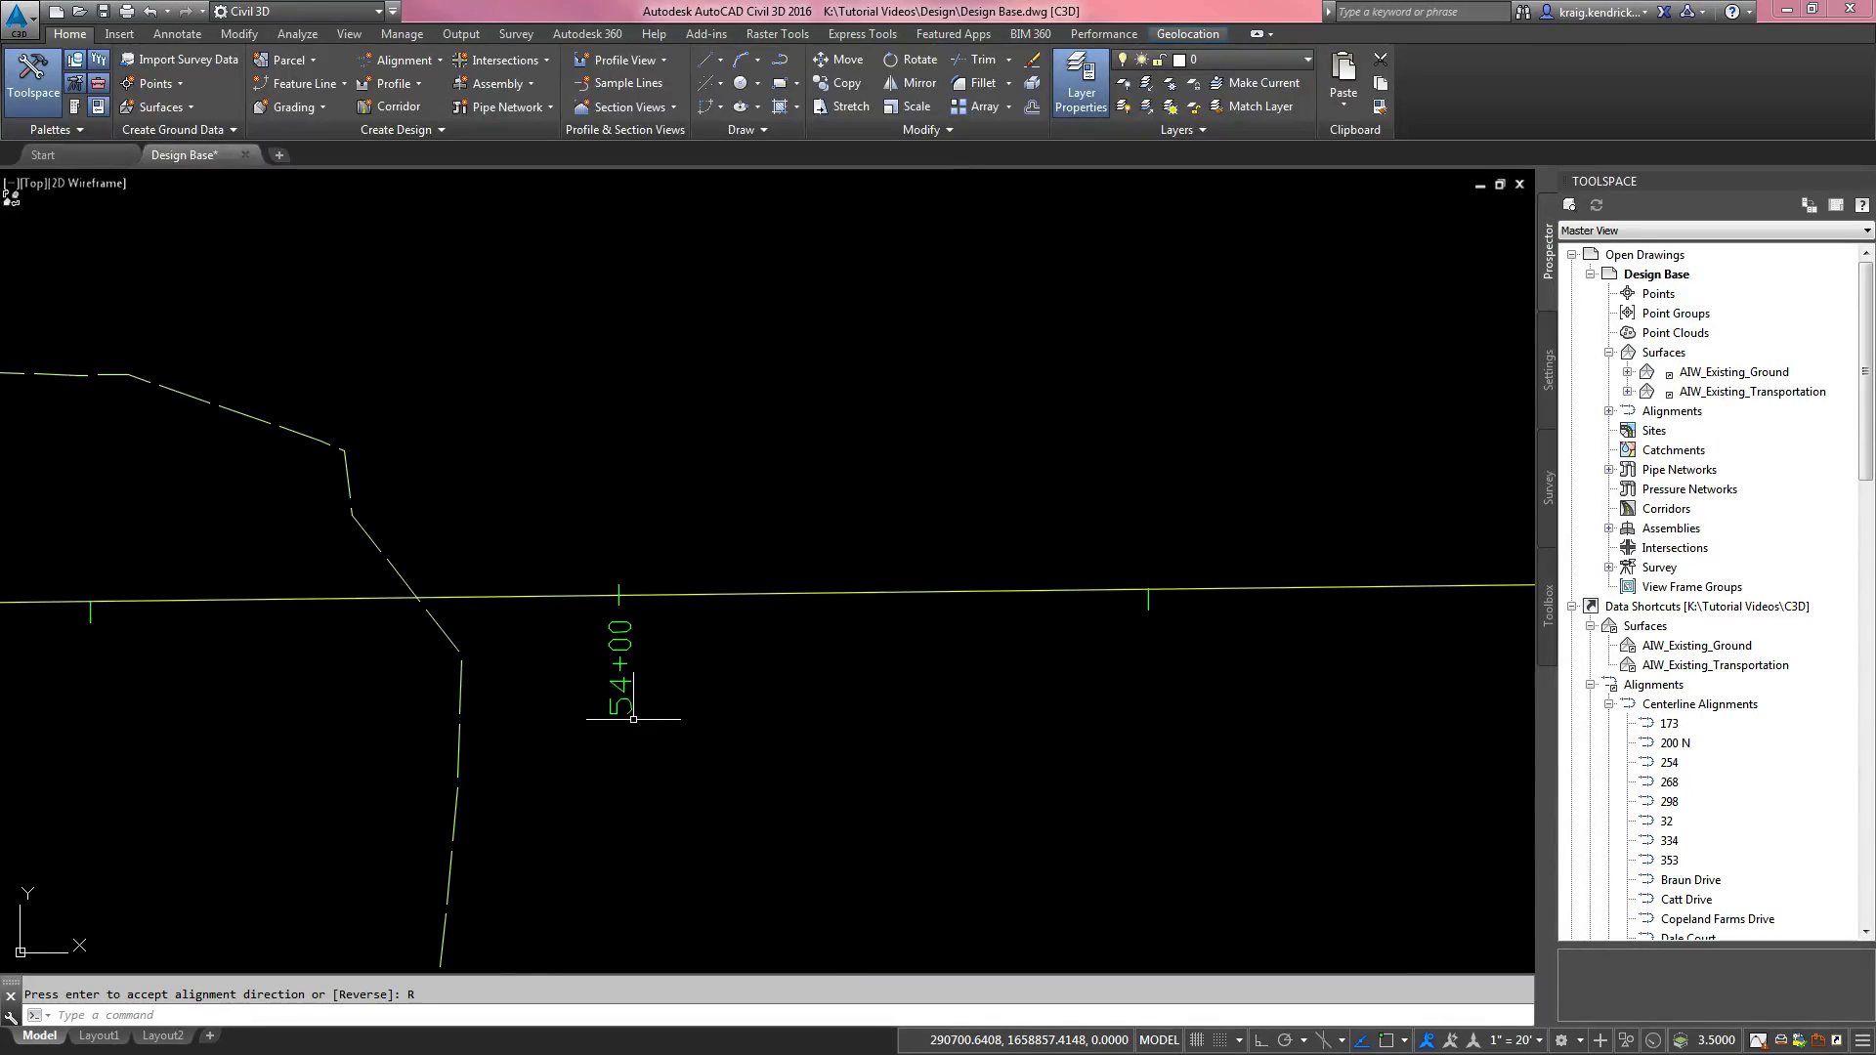
{"action": "scroll", "coordinate": [633, 719], "scroll_direction": "down", "scroll_amount": 3}
{"action": "scroll", "coordinate": [676, 731], "scroll_direction": "down", "scroll_amount": 2}
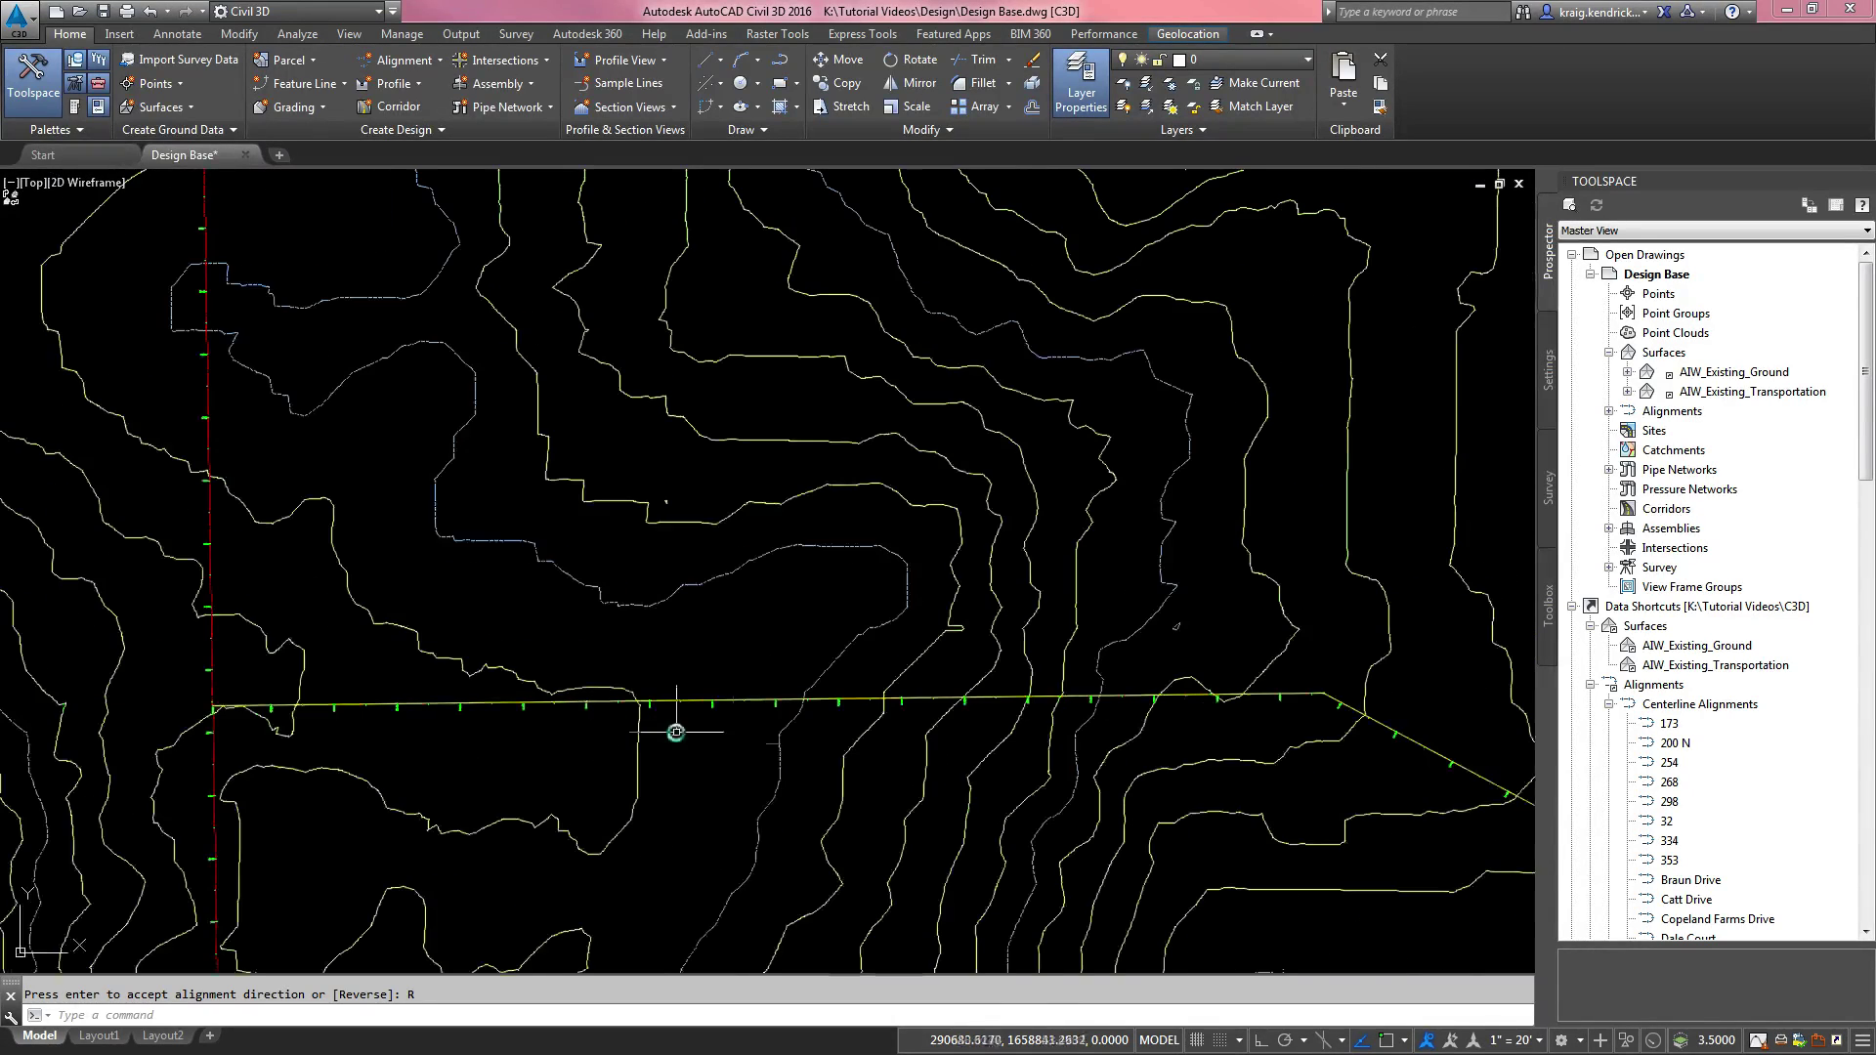
{"action": "middle_click_drag", "start_coordinate": [676, 731], "coordinate": [515, 677]}
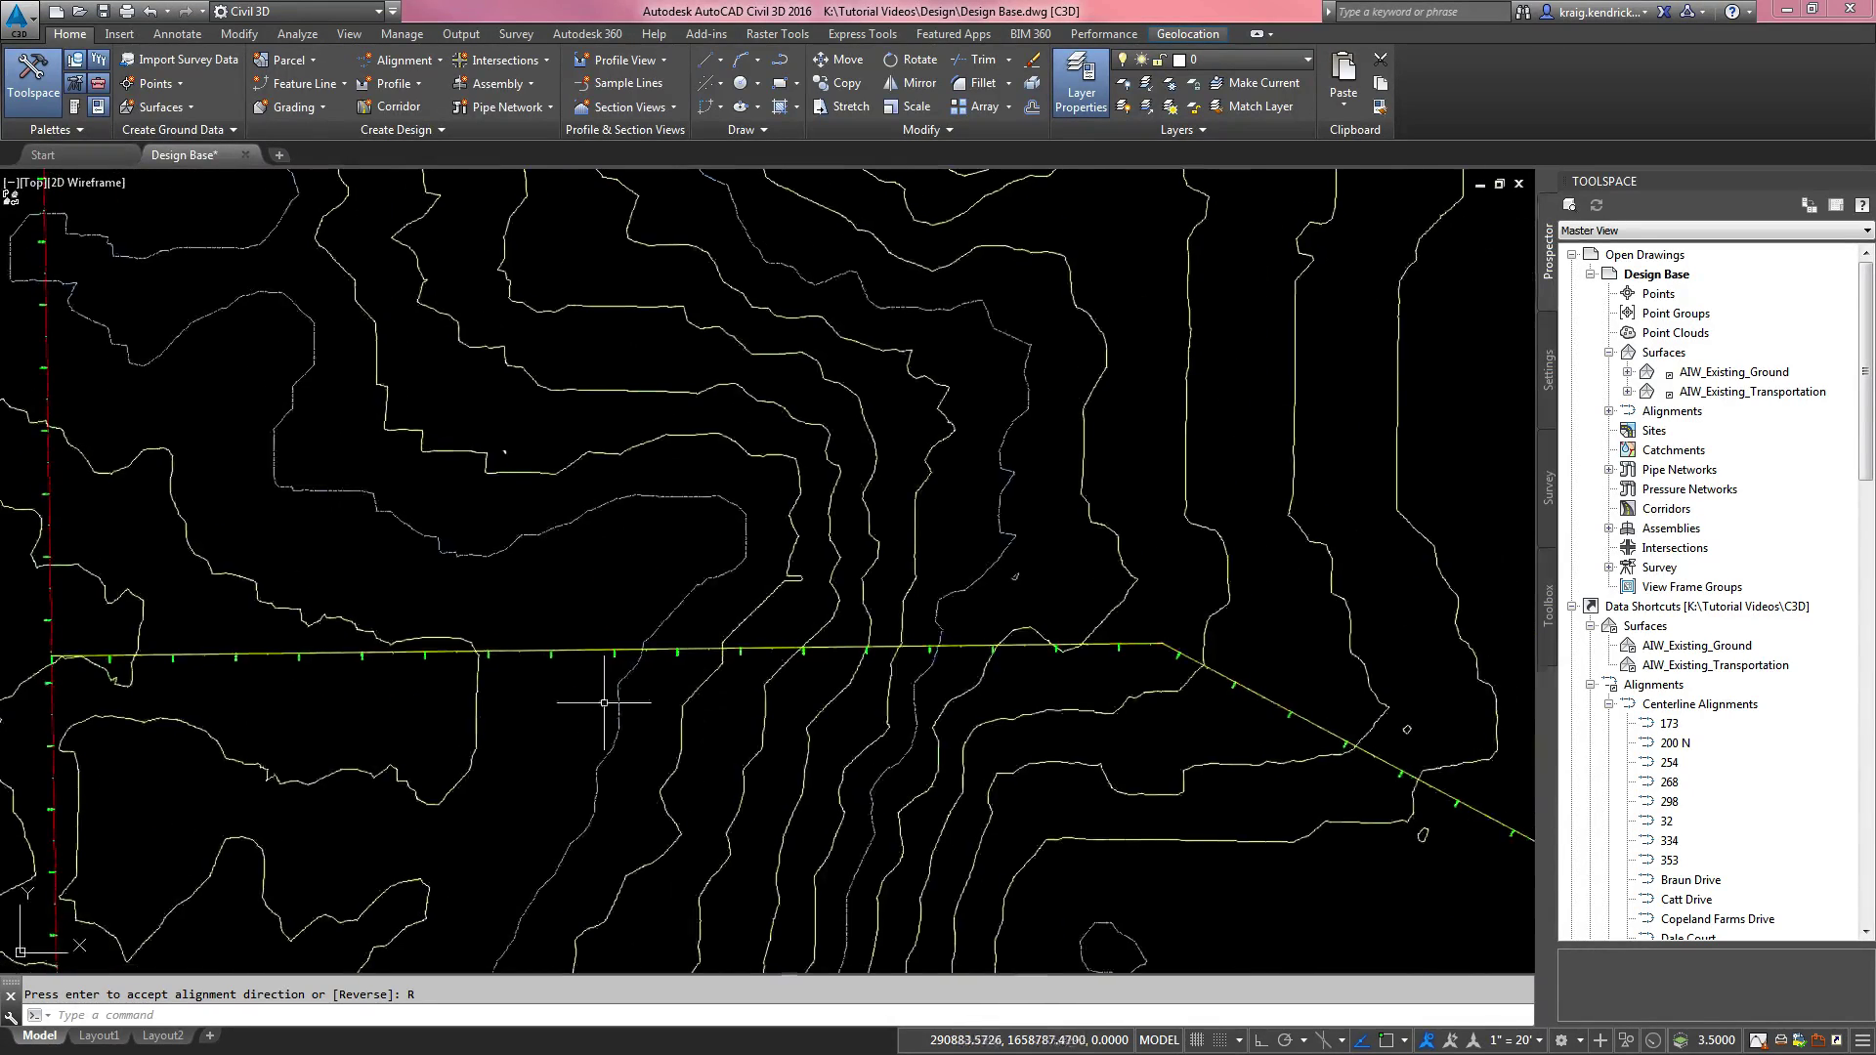
{"action": "key", "text": "Return"}
{"action": "left_click", "coordinate": [563, 651]}
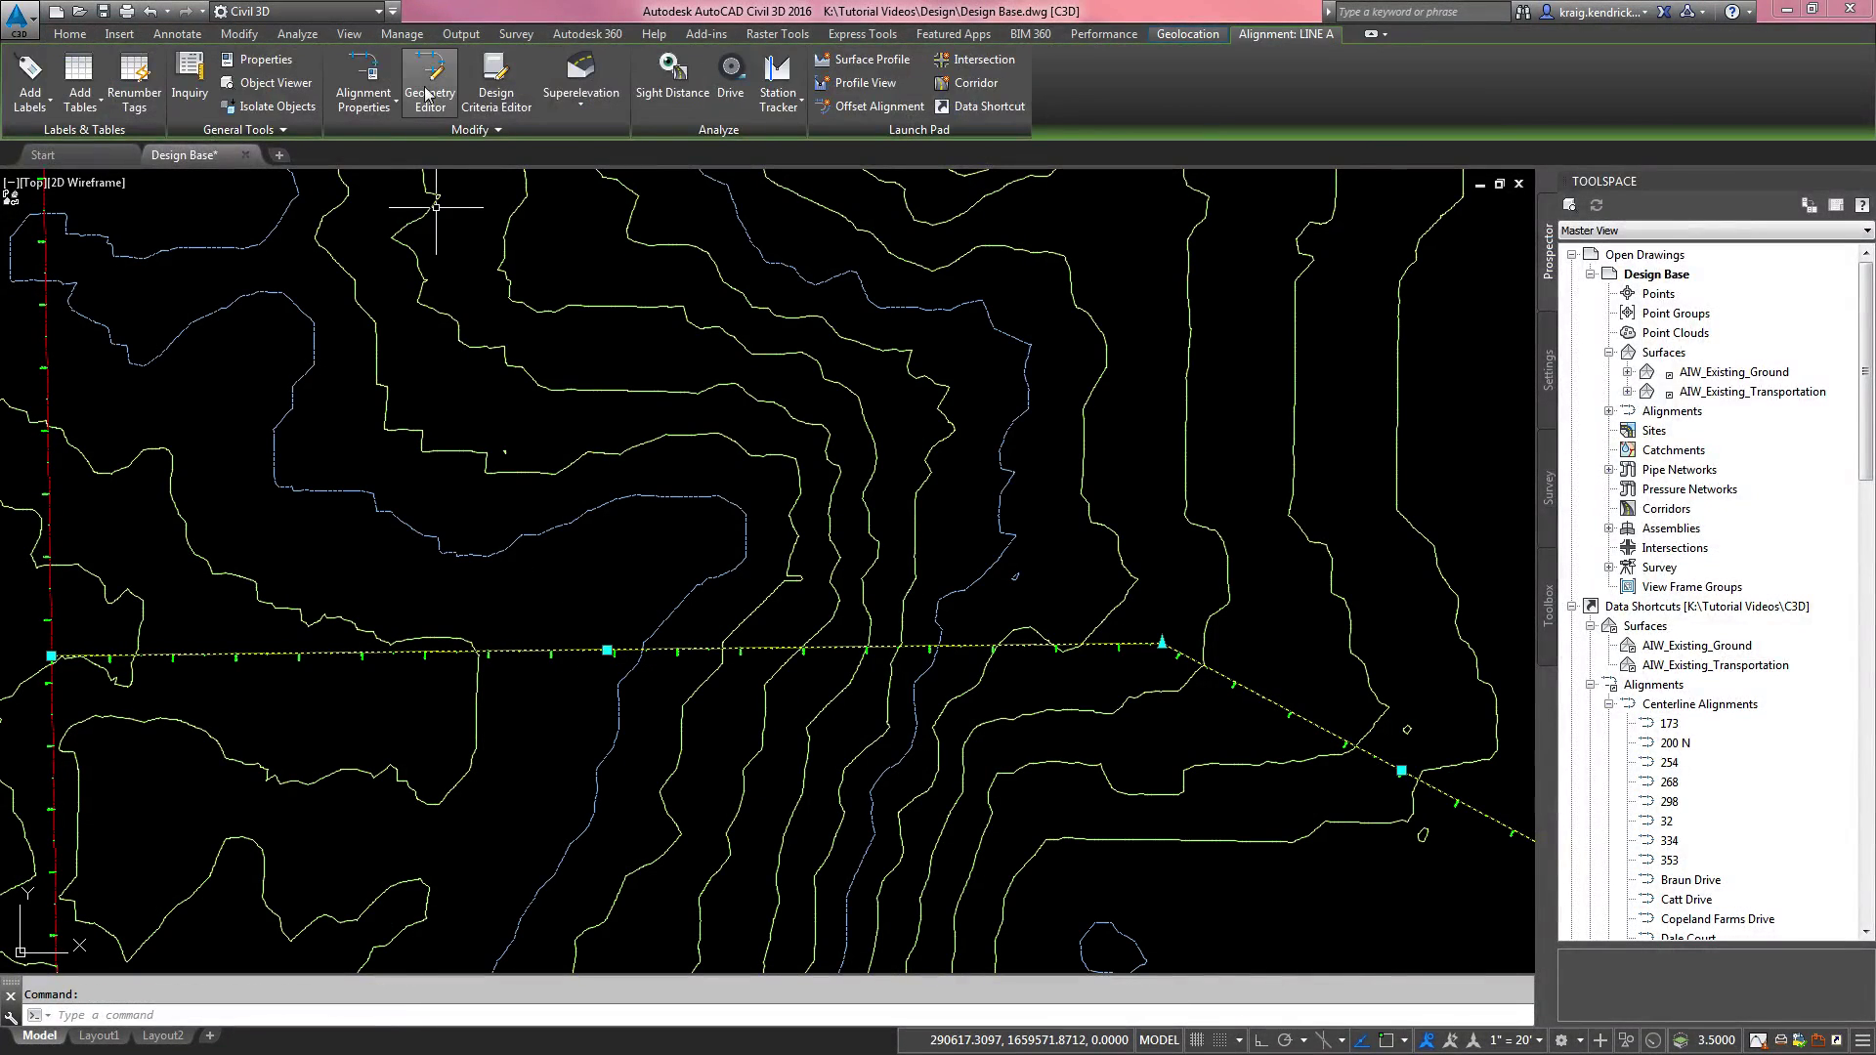
{"action": "left_click", "coordinate": [427, 94]}
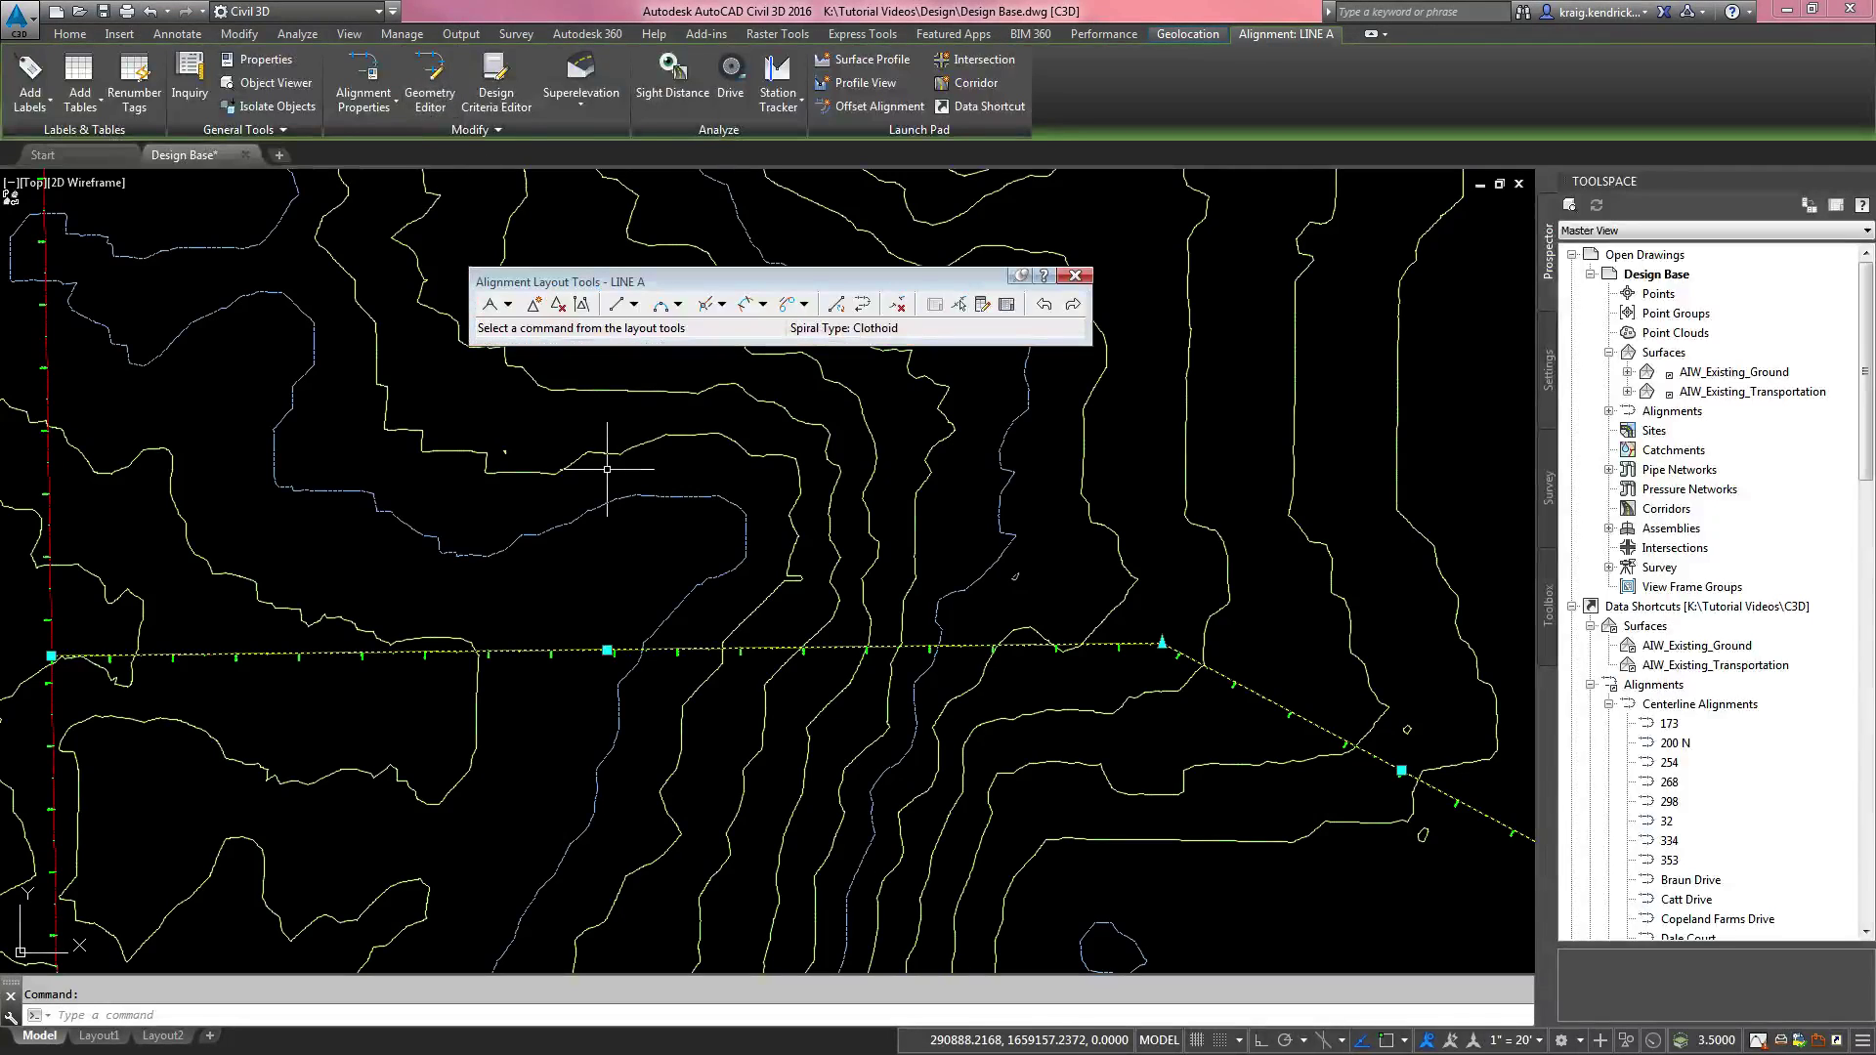
{"action": "left_click", "coordinate": [1075, 276]}
{"action": "key", "text": "Escape"}
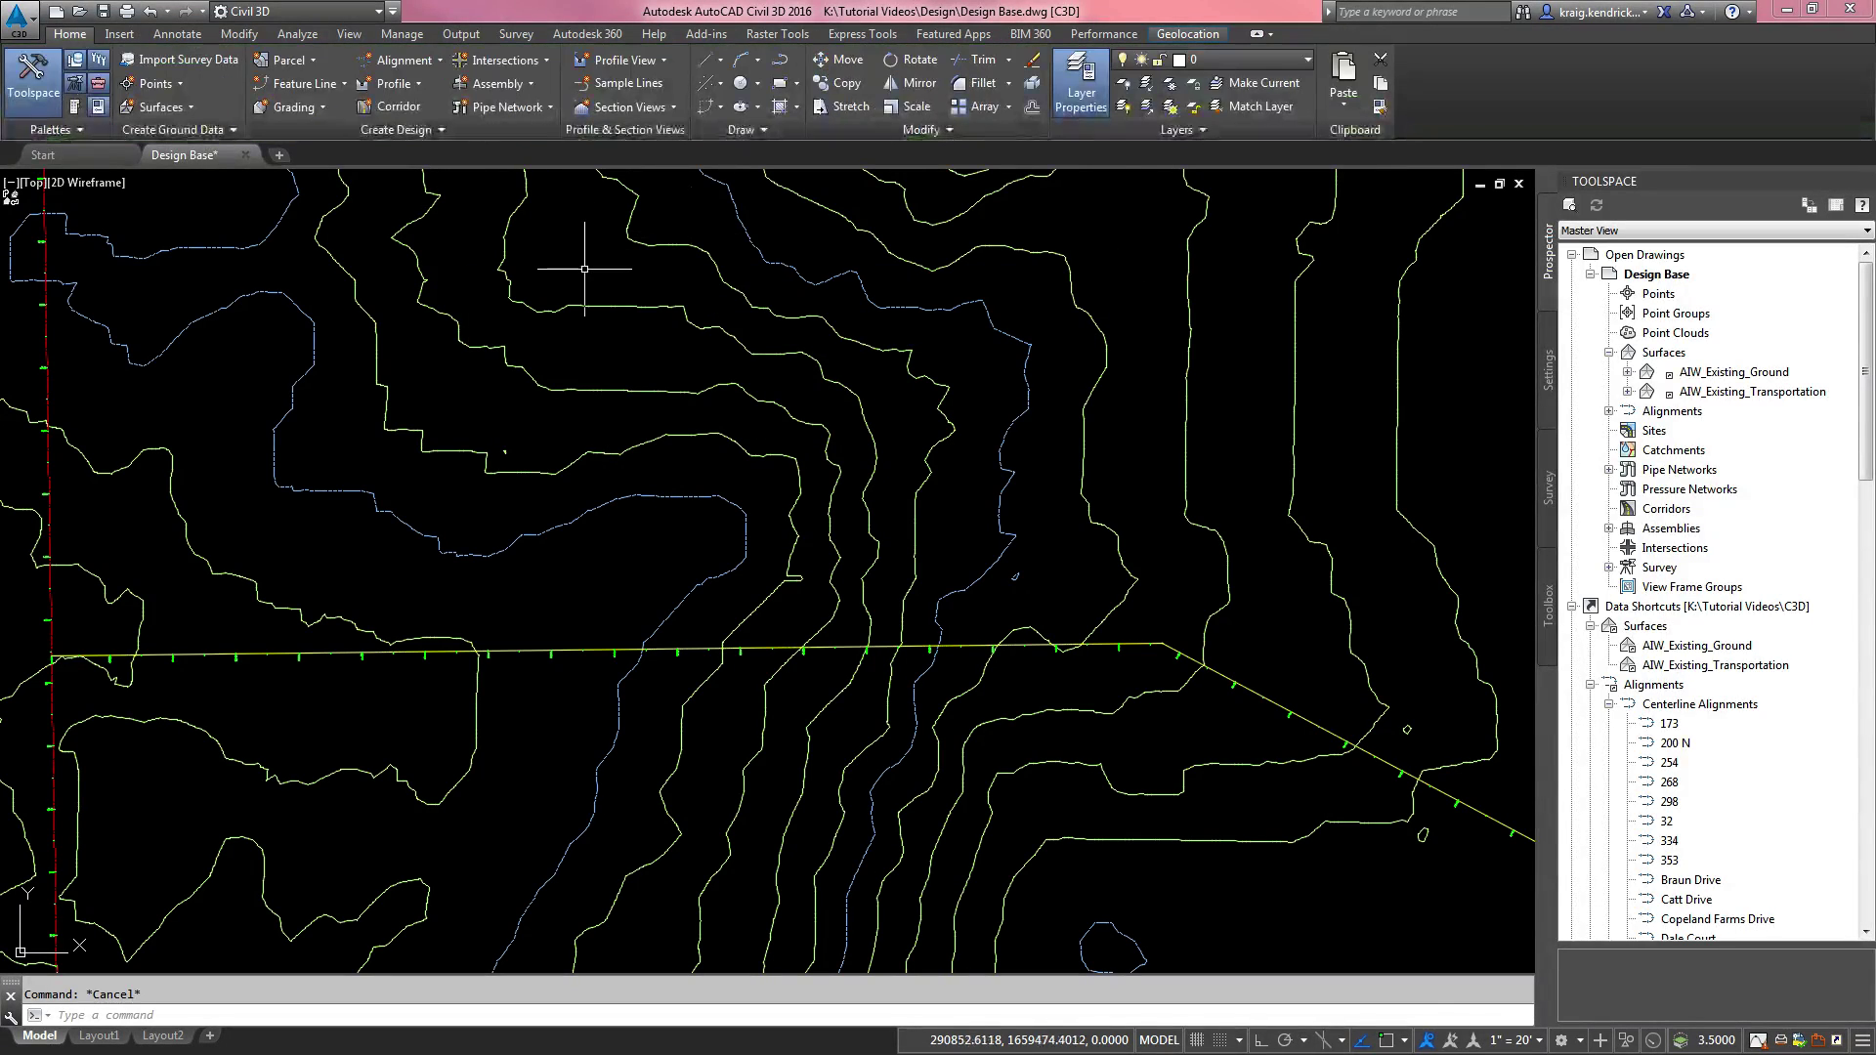
Step: Reverse the direction of the LINE A alignment and check the station labels along its western tangent
{"action": "left_click", "coordinate": [506, 649]}
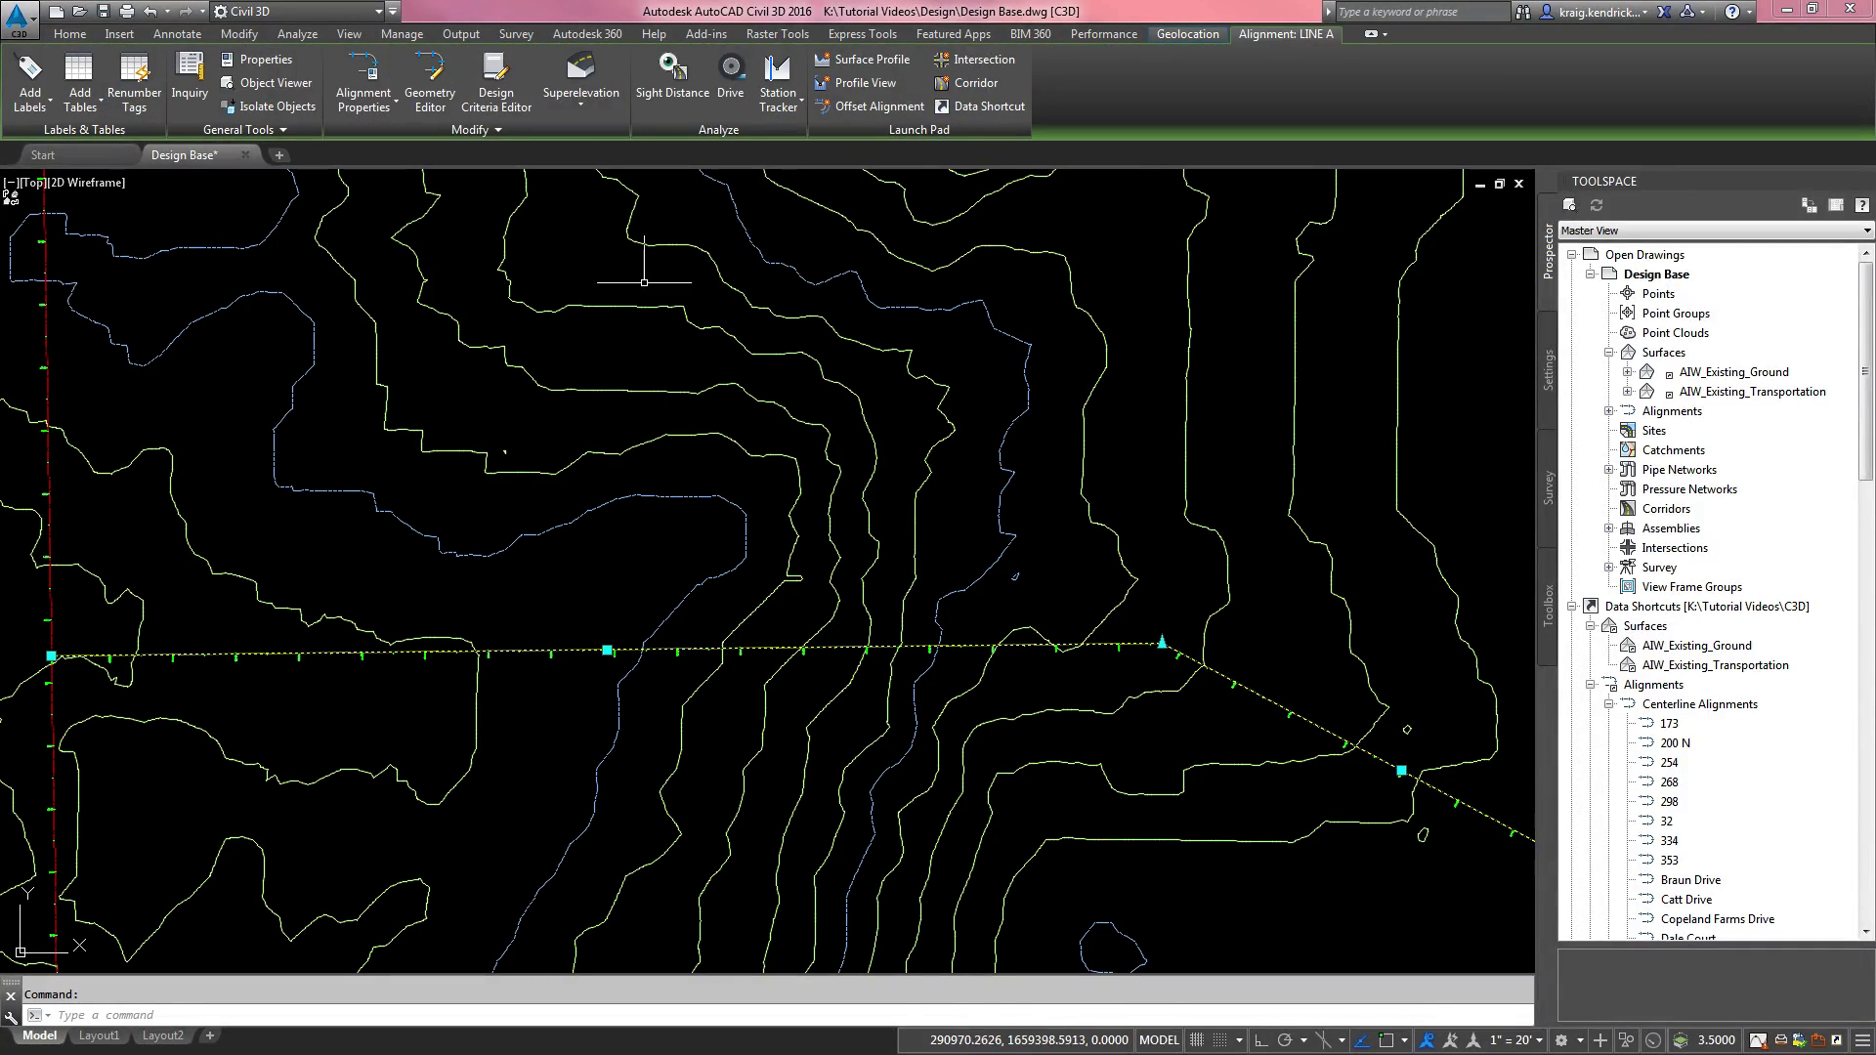
{"action": "left_click", "coordinate": [501, 131]}
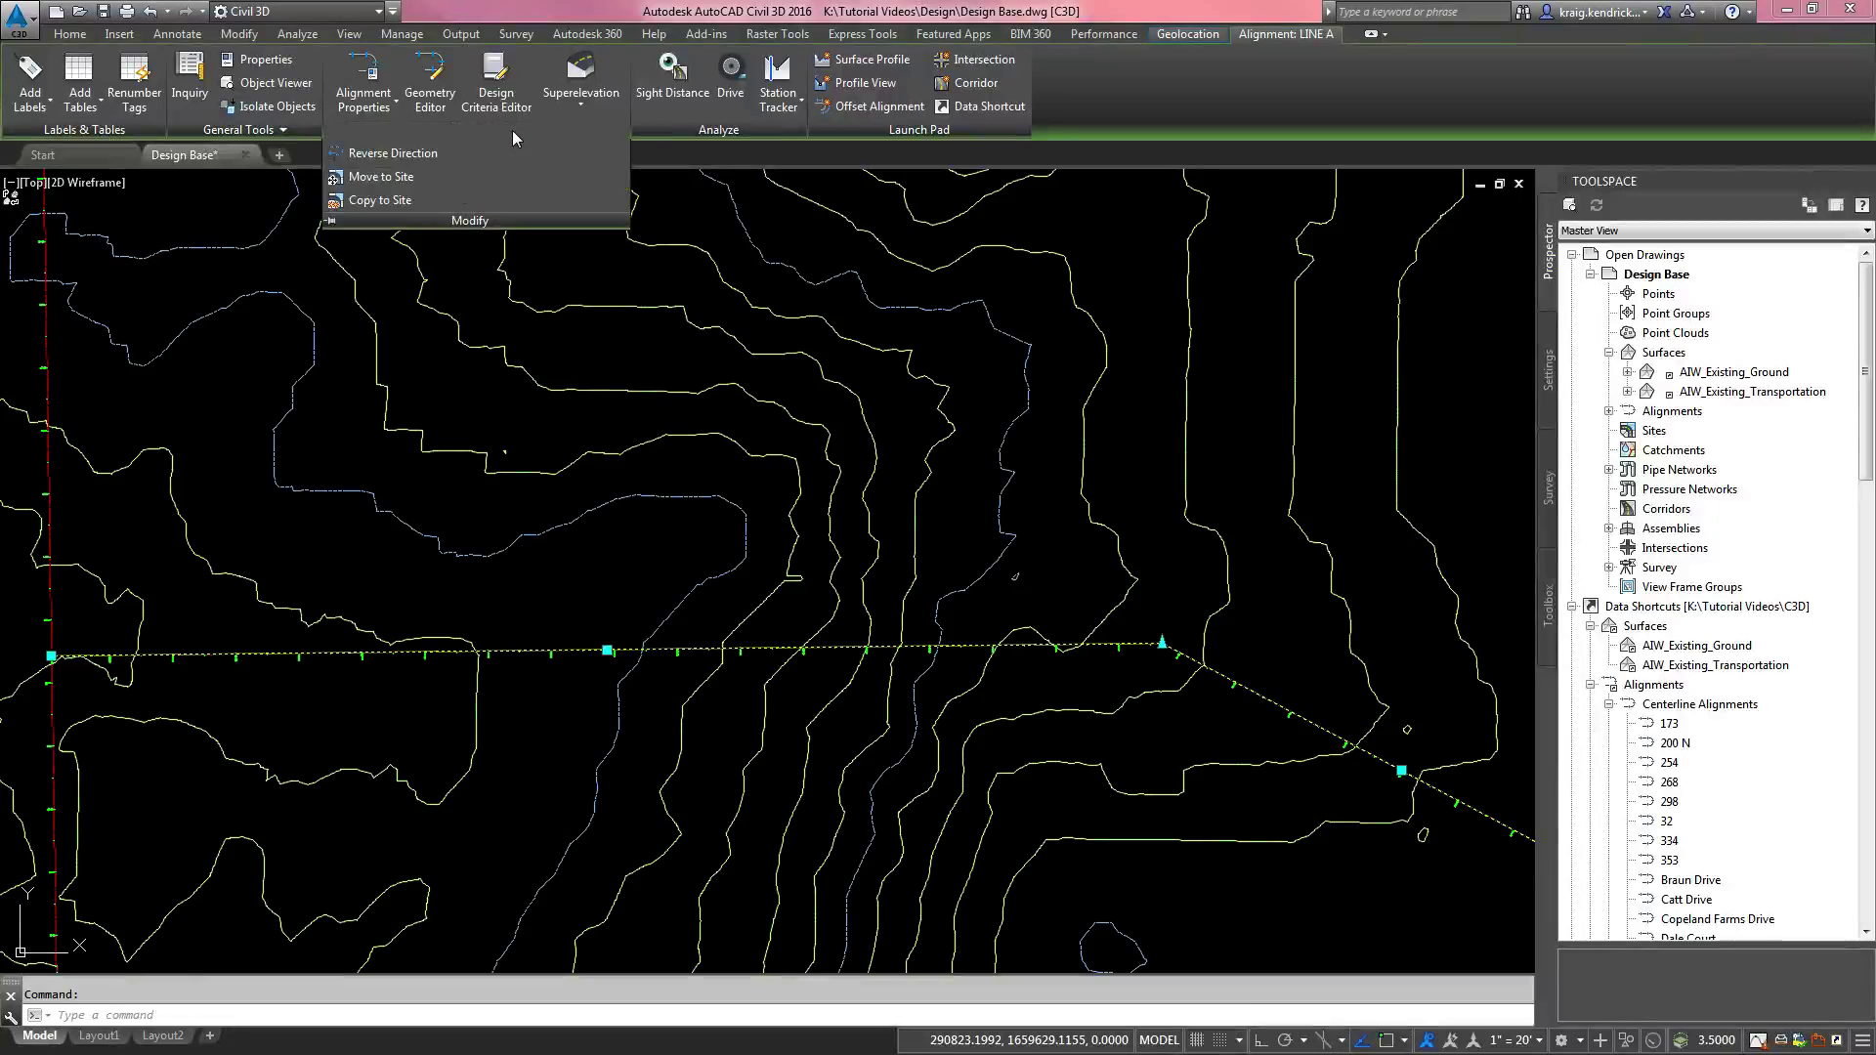
{"action": "left_click", "coordinate": [374, 156]}
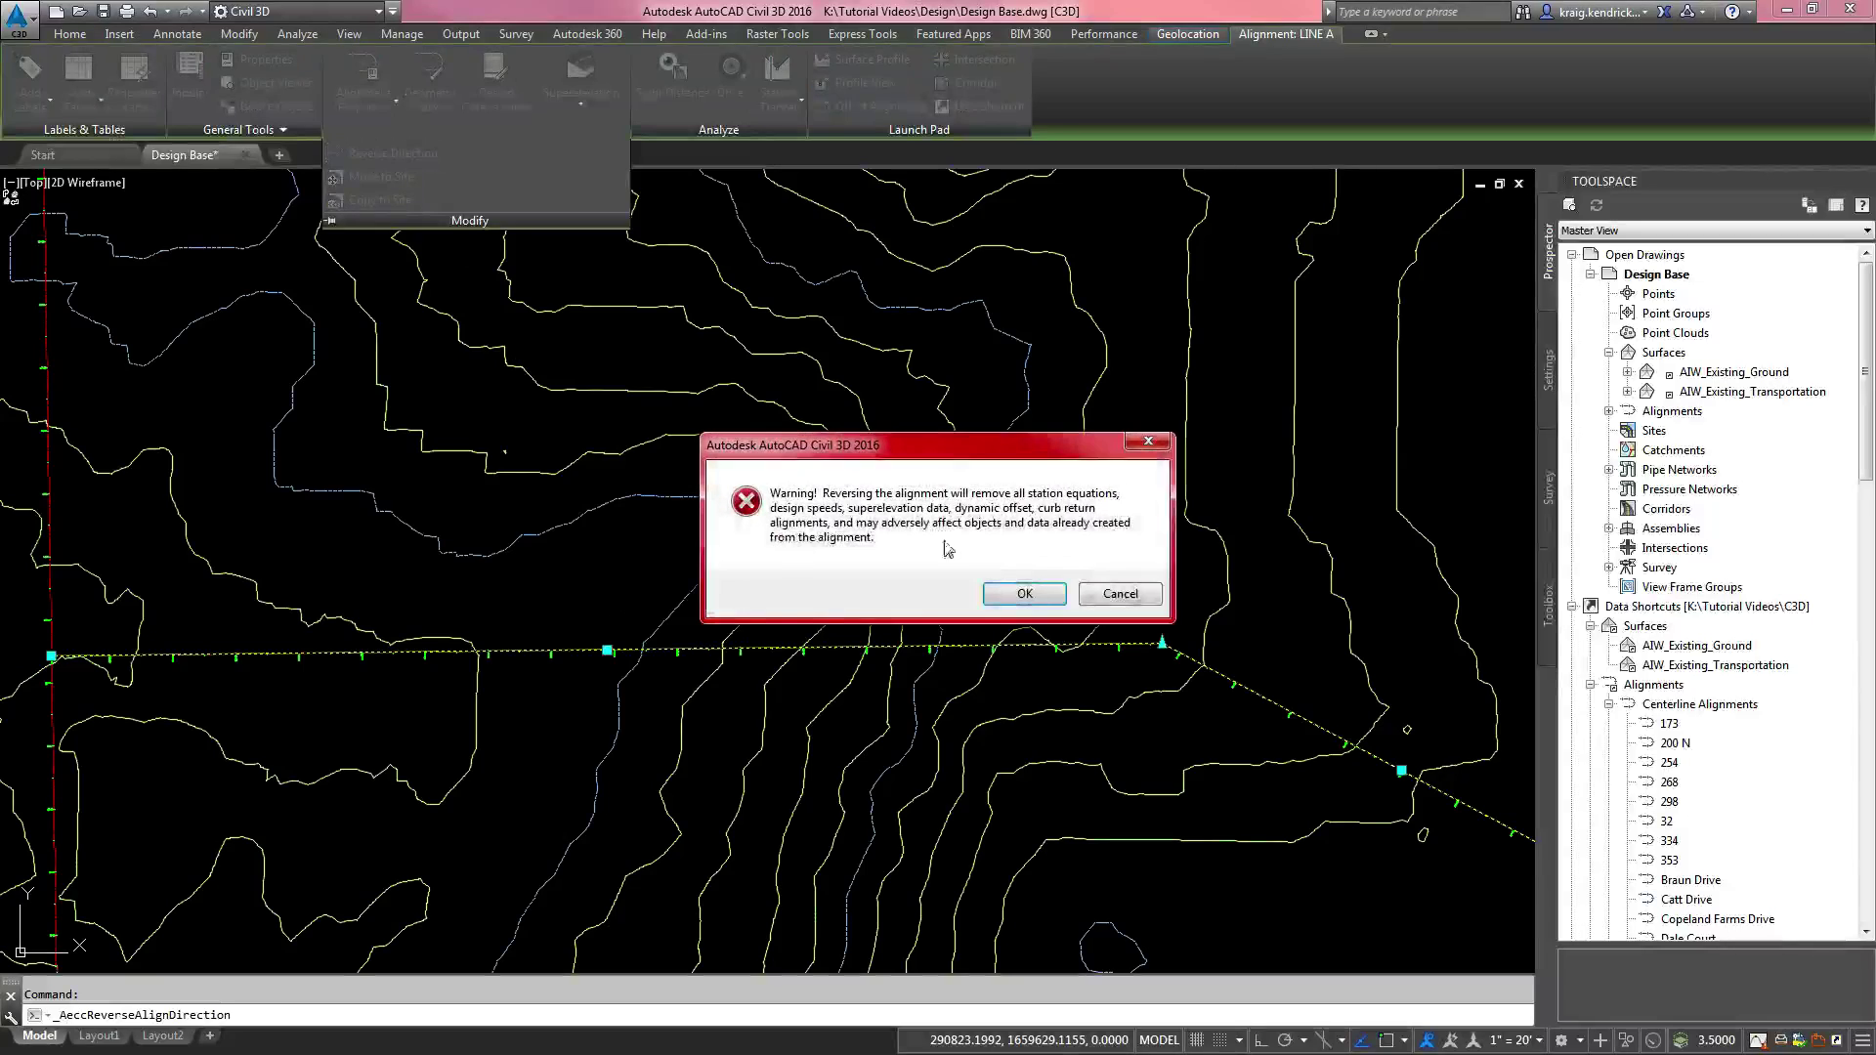
{"action": "left_click", "coordinate": [1019, 590]}
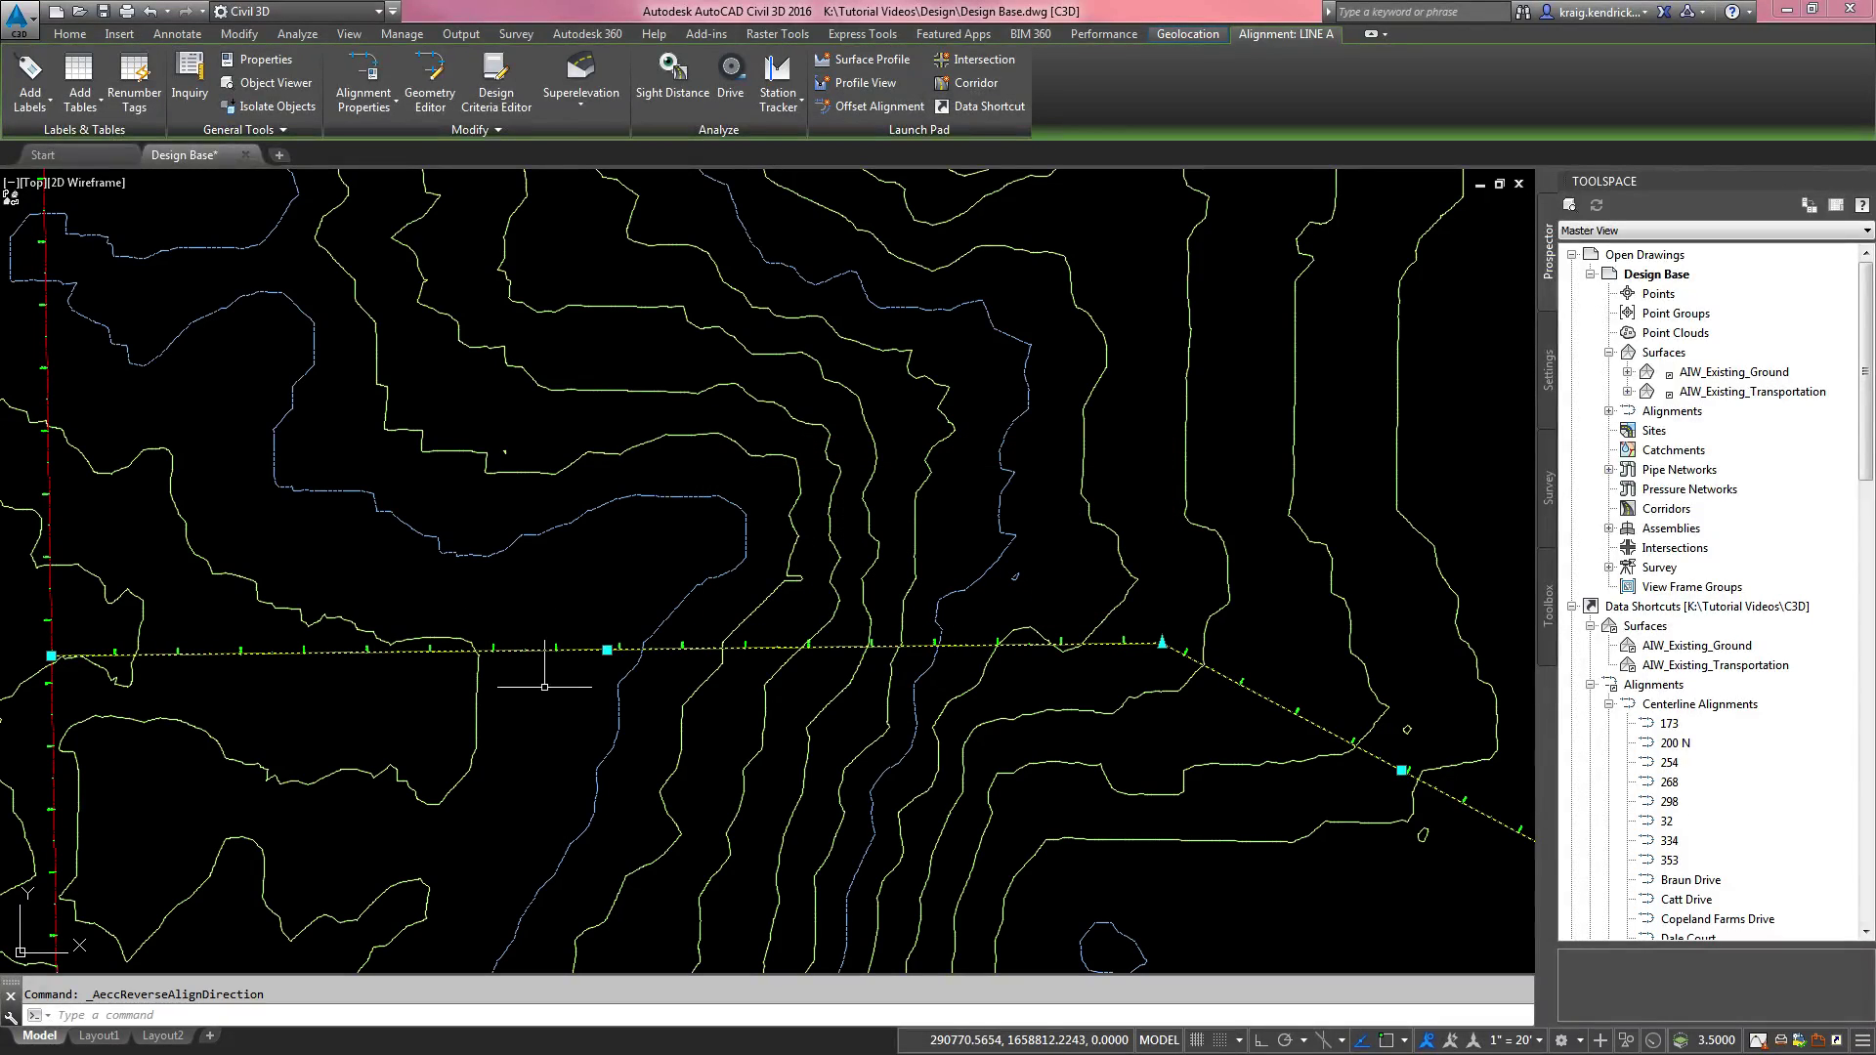
{"action": "scroll", "coordinate": [691, 664], "scroll_direction": "up", "scroll_amount": 7}
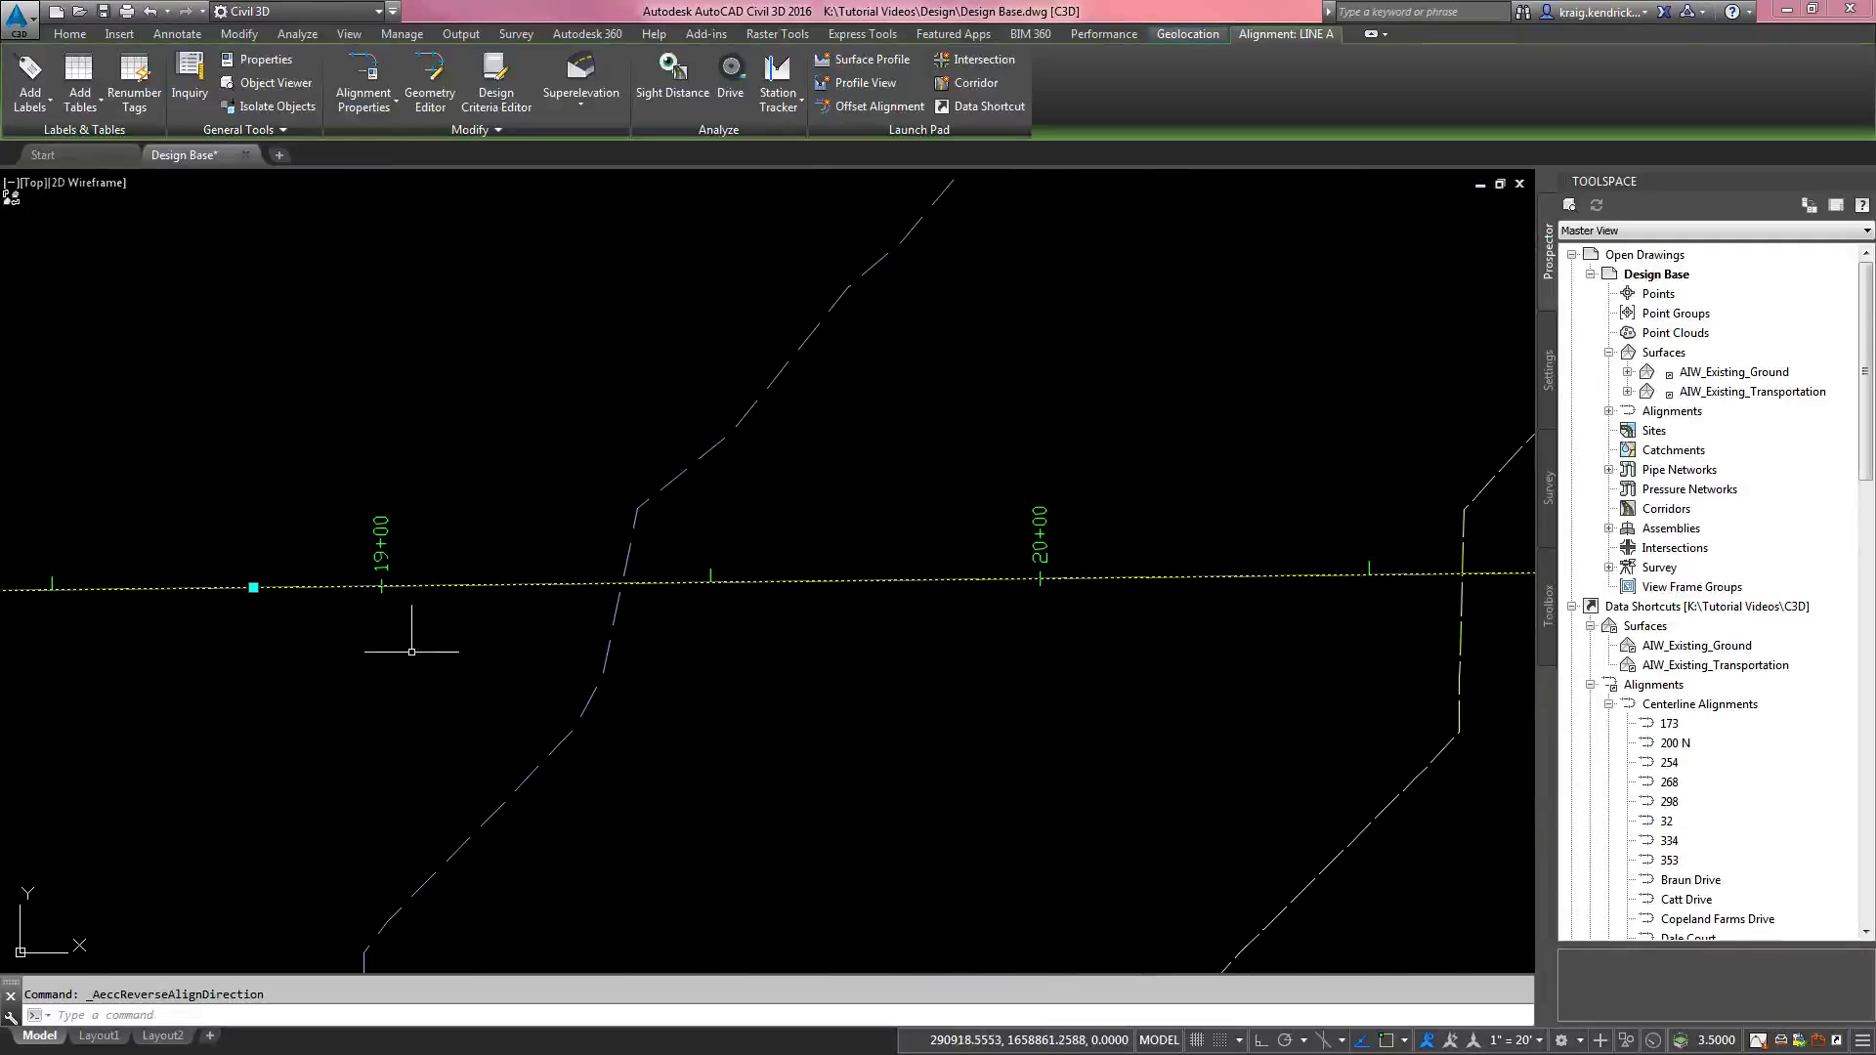
{"action": "key", "text": "Escape"}
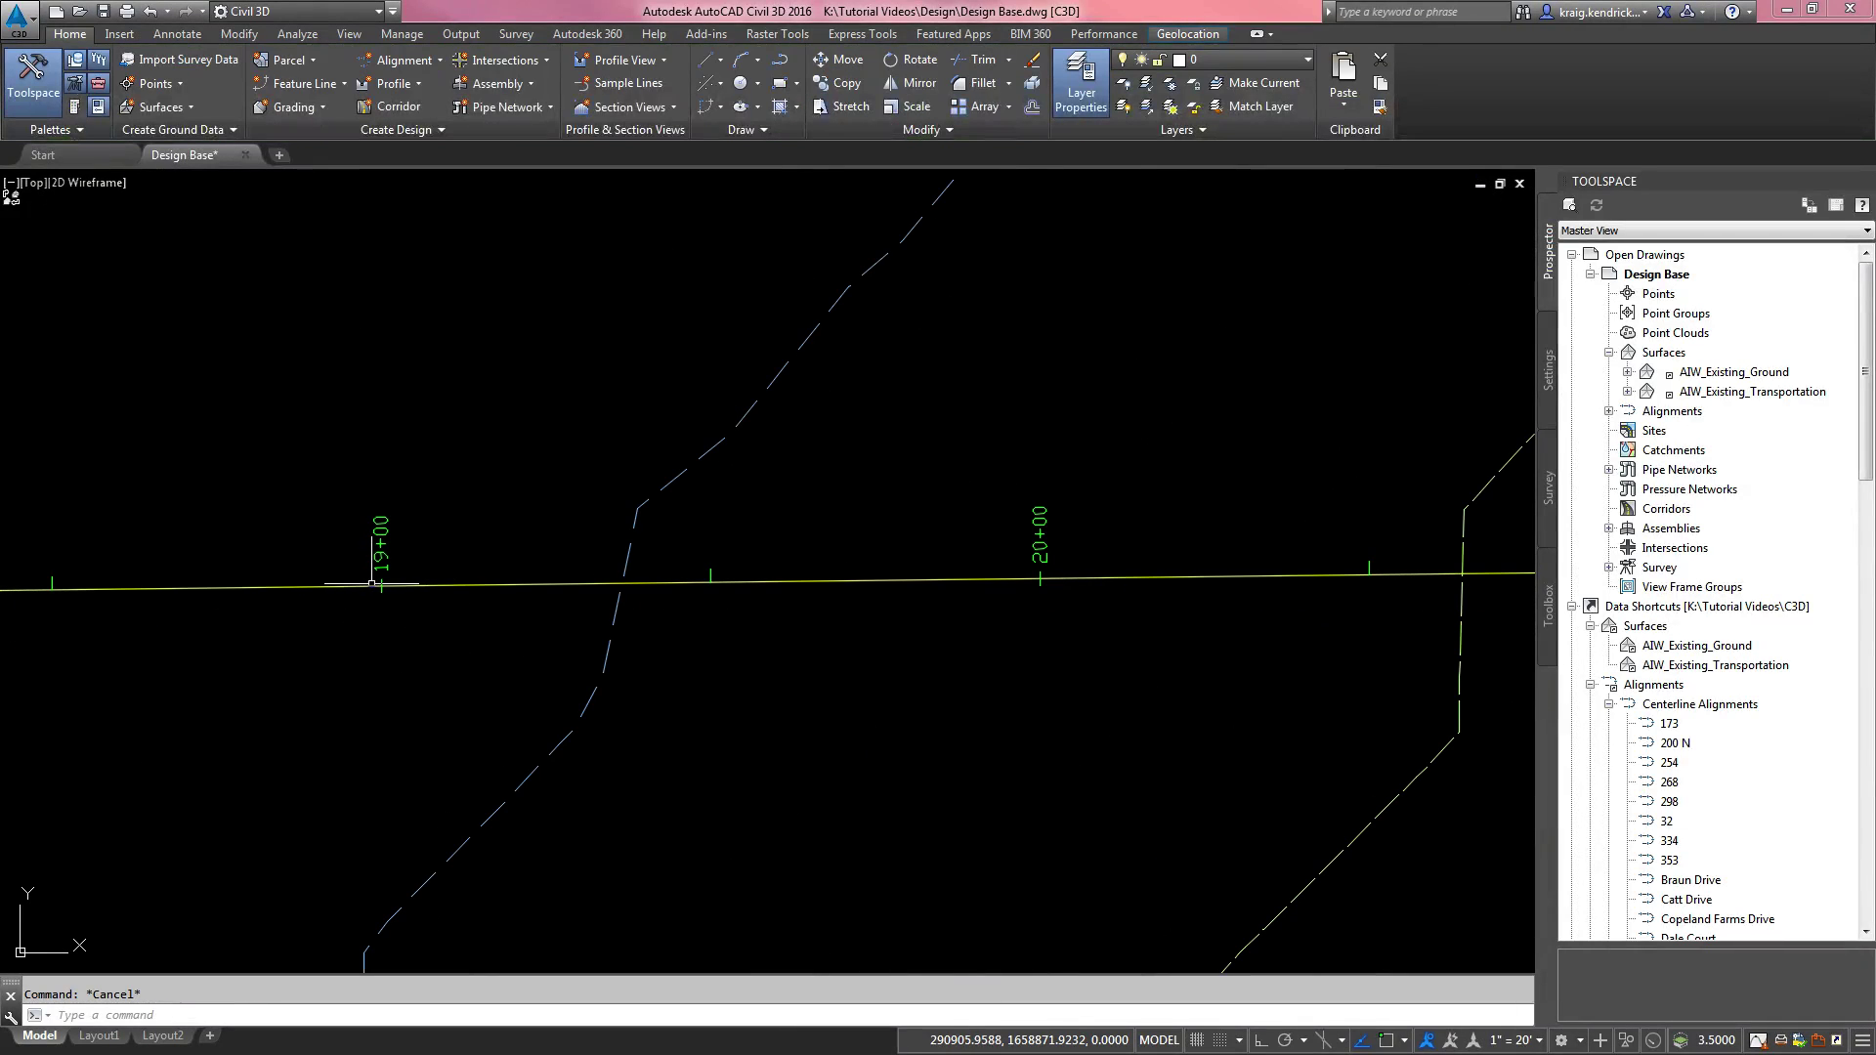
{"action": "scroll", "coordinate": [1016, 606], "scroll_direction": "down", "scroll_amount": 7}
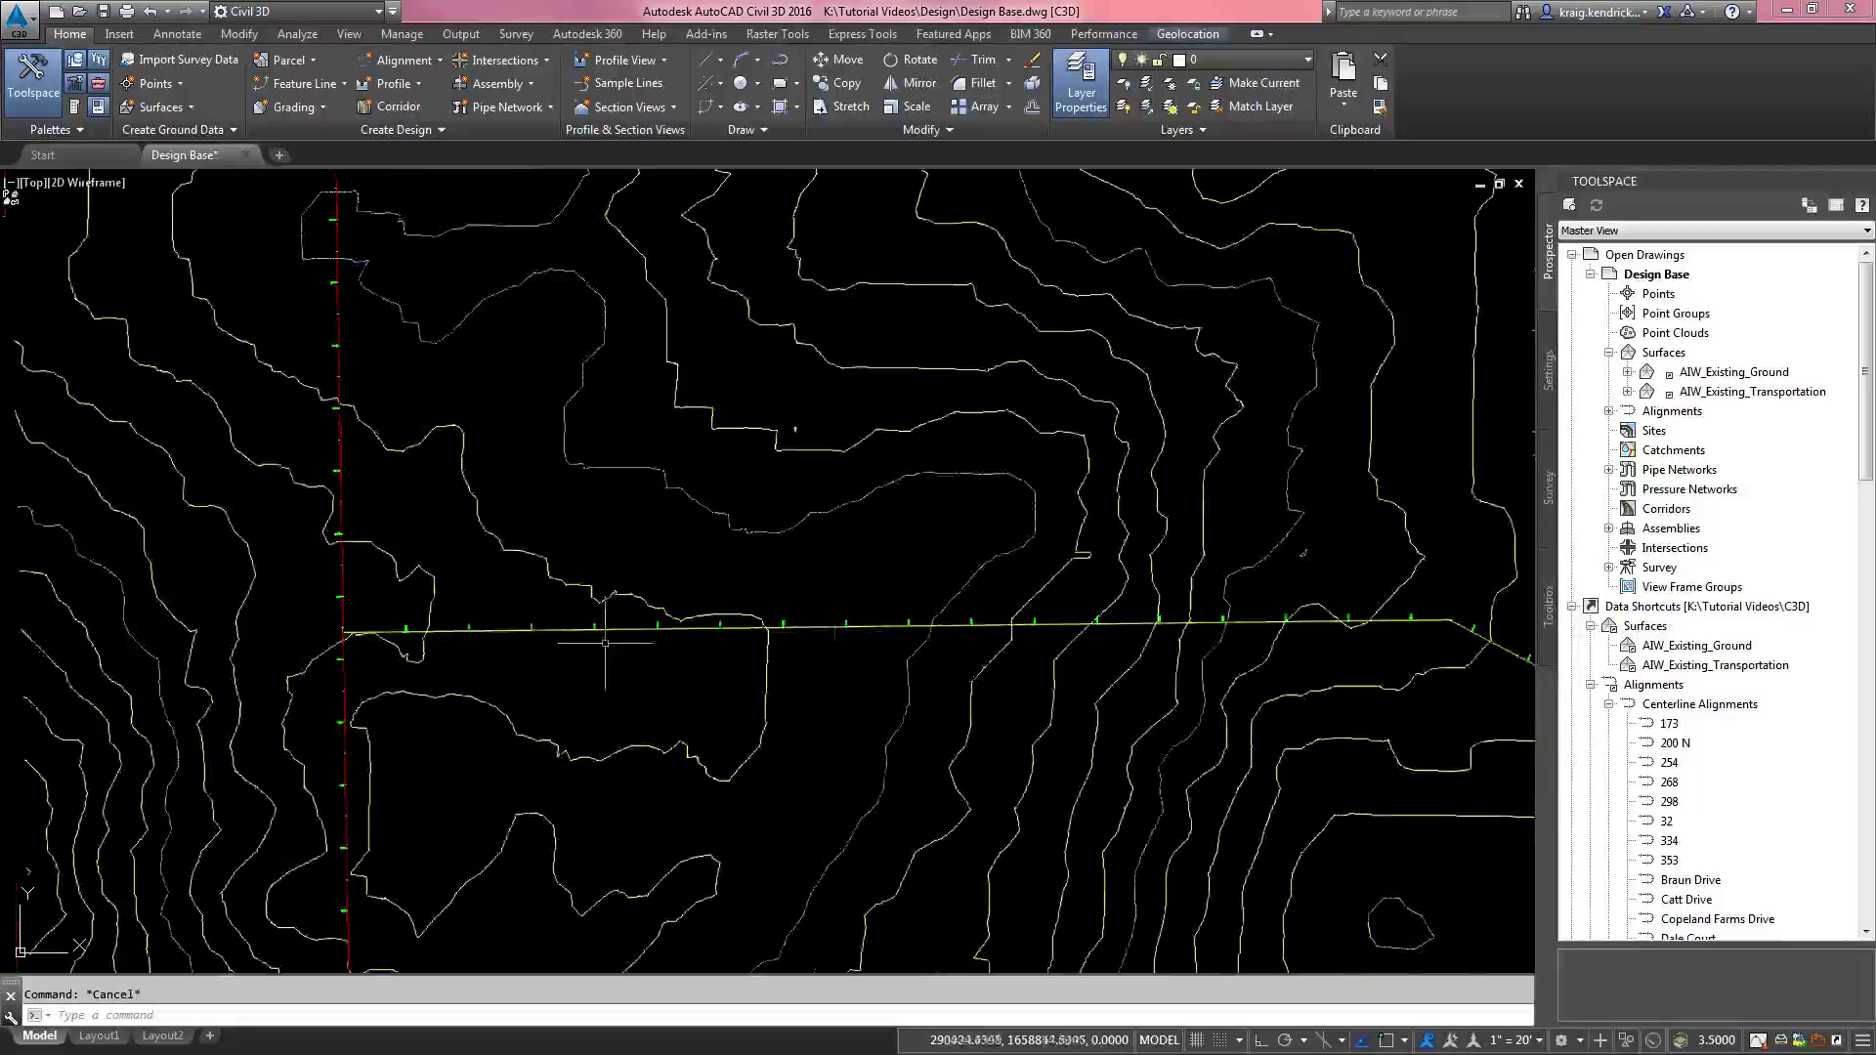
Step: Open LINE A for geometry editing with the alignment layout tools, keeping them clear of the alignment's bends
{"action": "scroll", "coordinate": [605, 643], "scroll_direction": "down", "scroll_amount": 3}
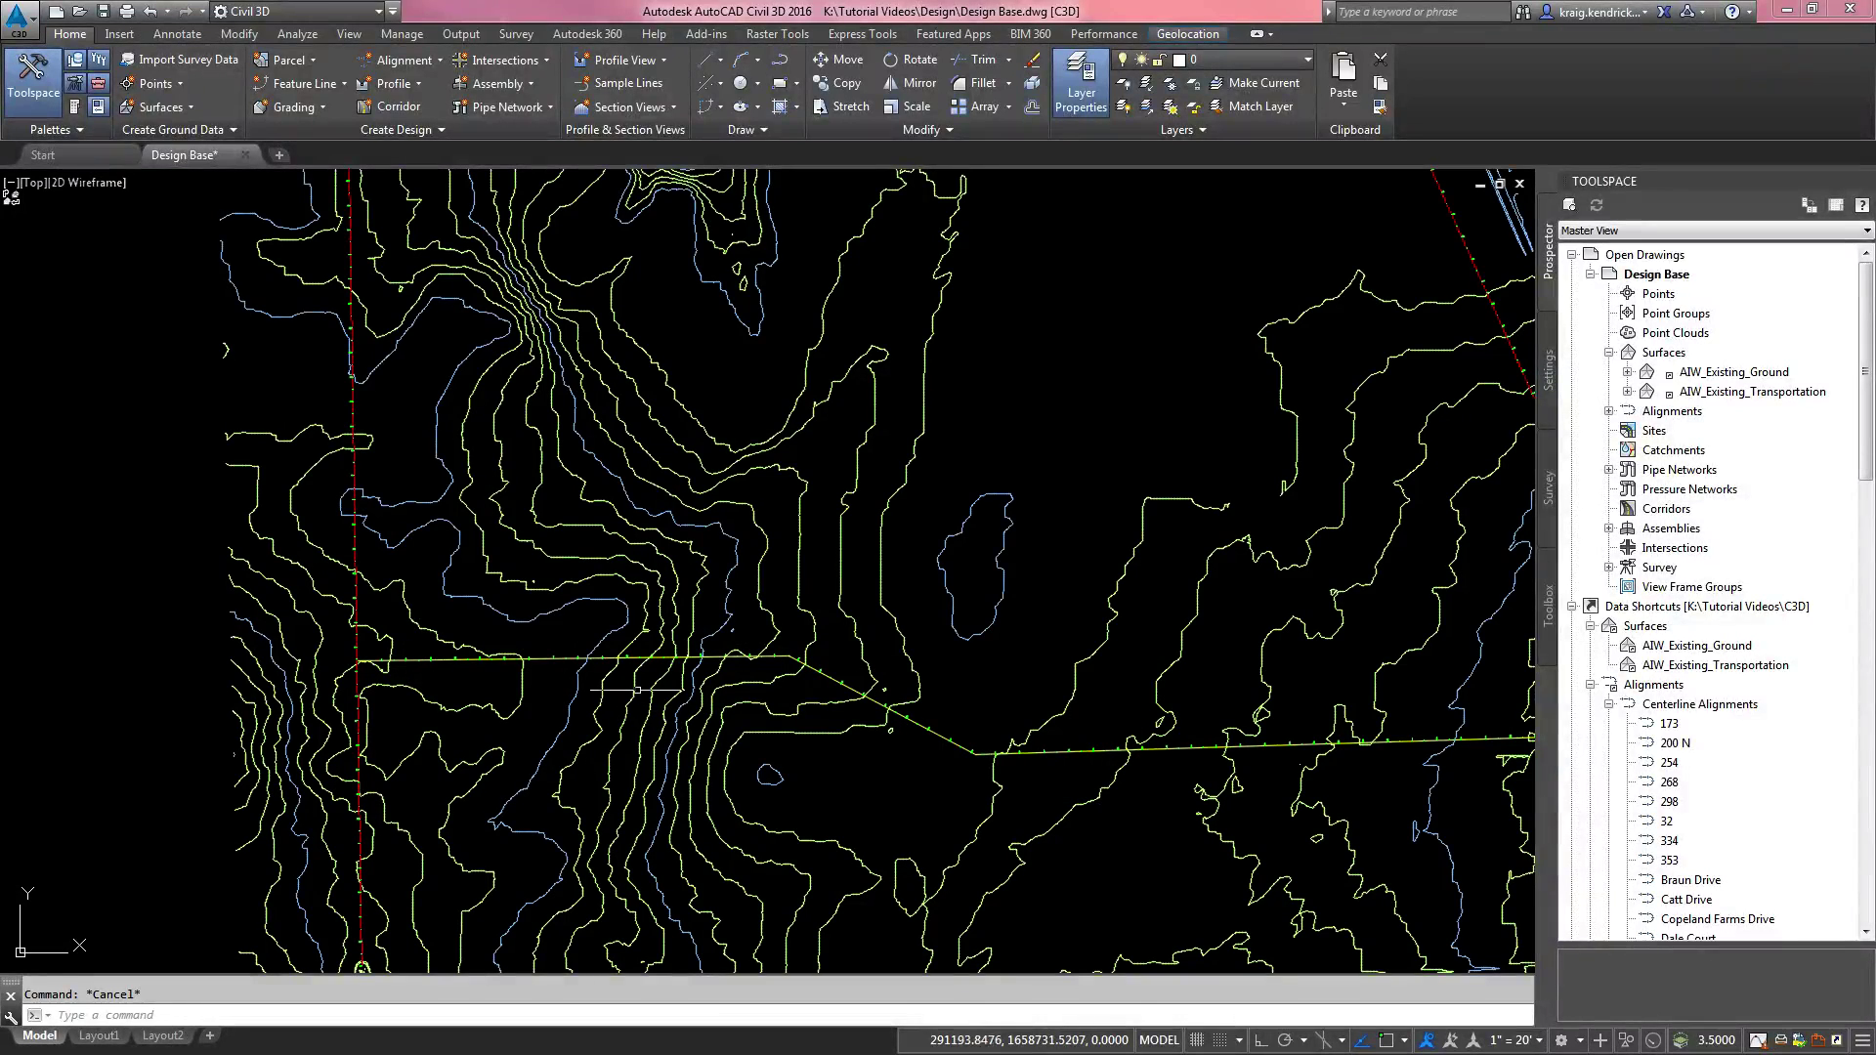
{"action": "scroll", "coordinate": [580, 661], "scroll_direction": "up", "scroll_amount": 4}
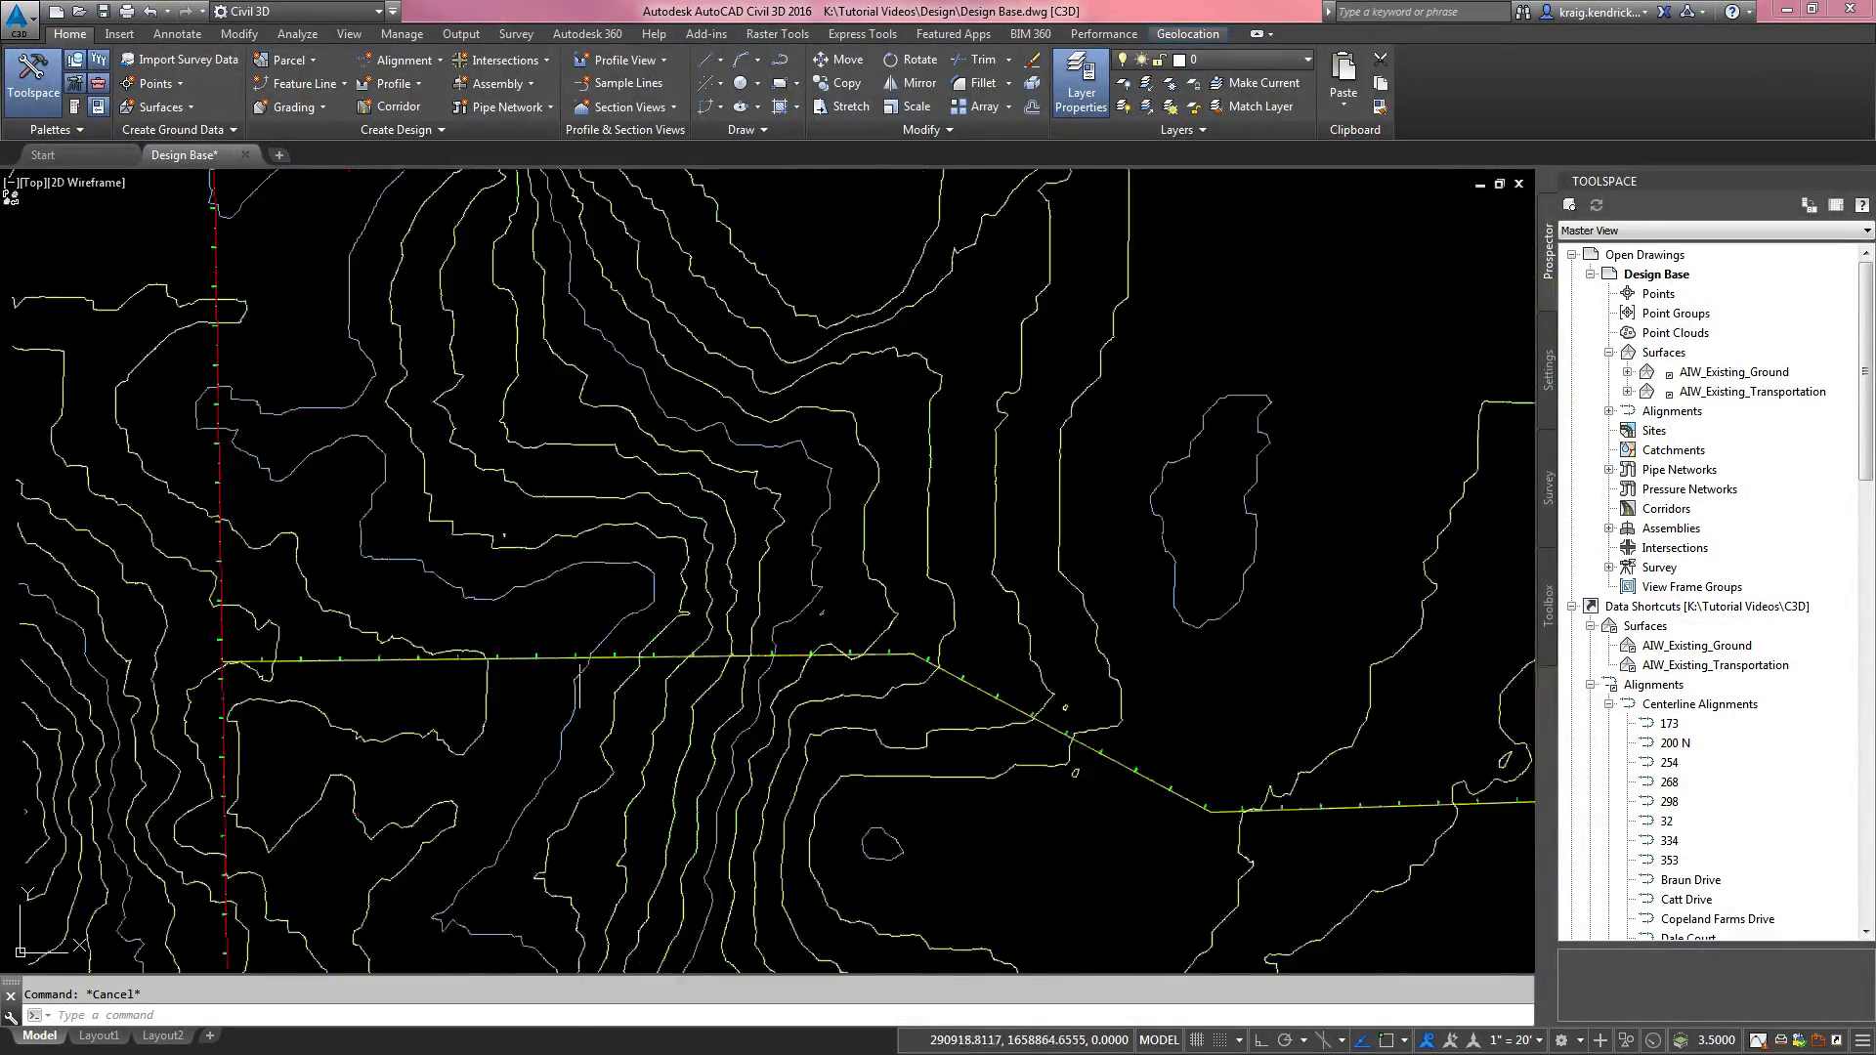
{"action": "left_click", "coordinate": [557, 659]}
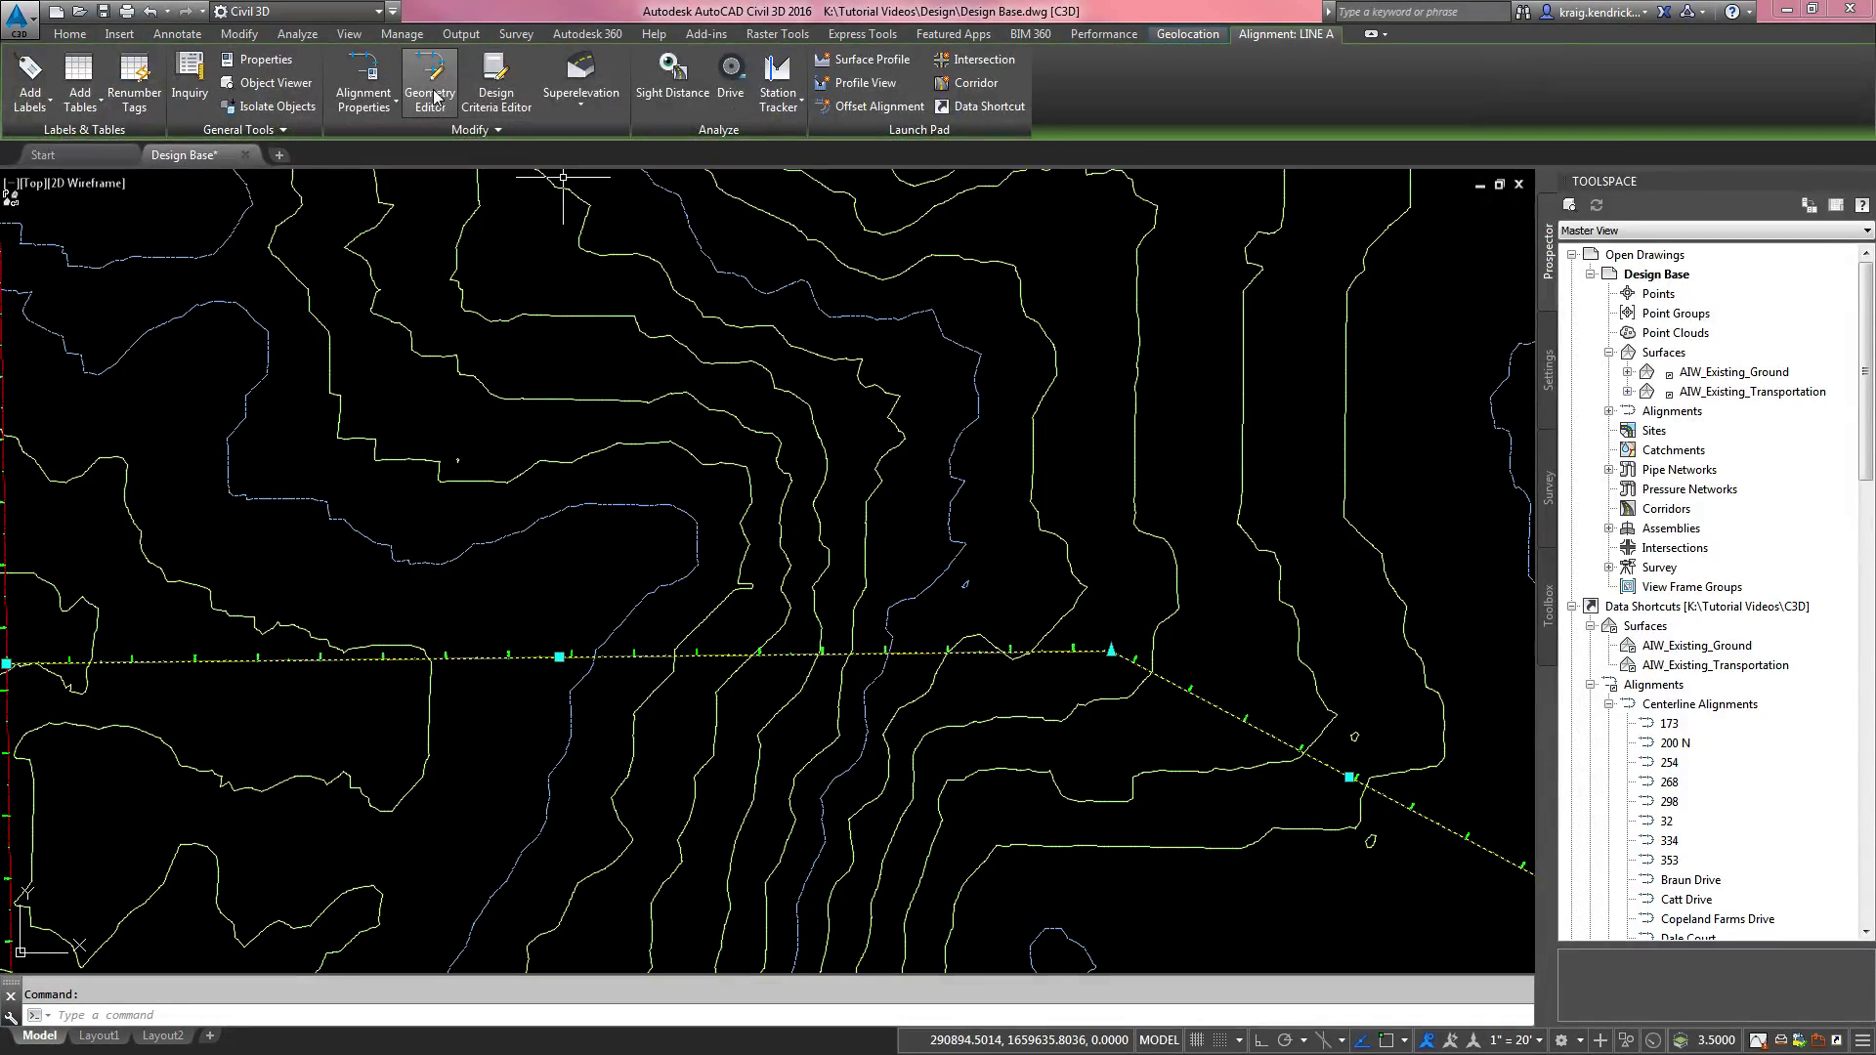
{"action": "left_click", "coordinate": [431, 83]}
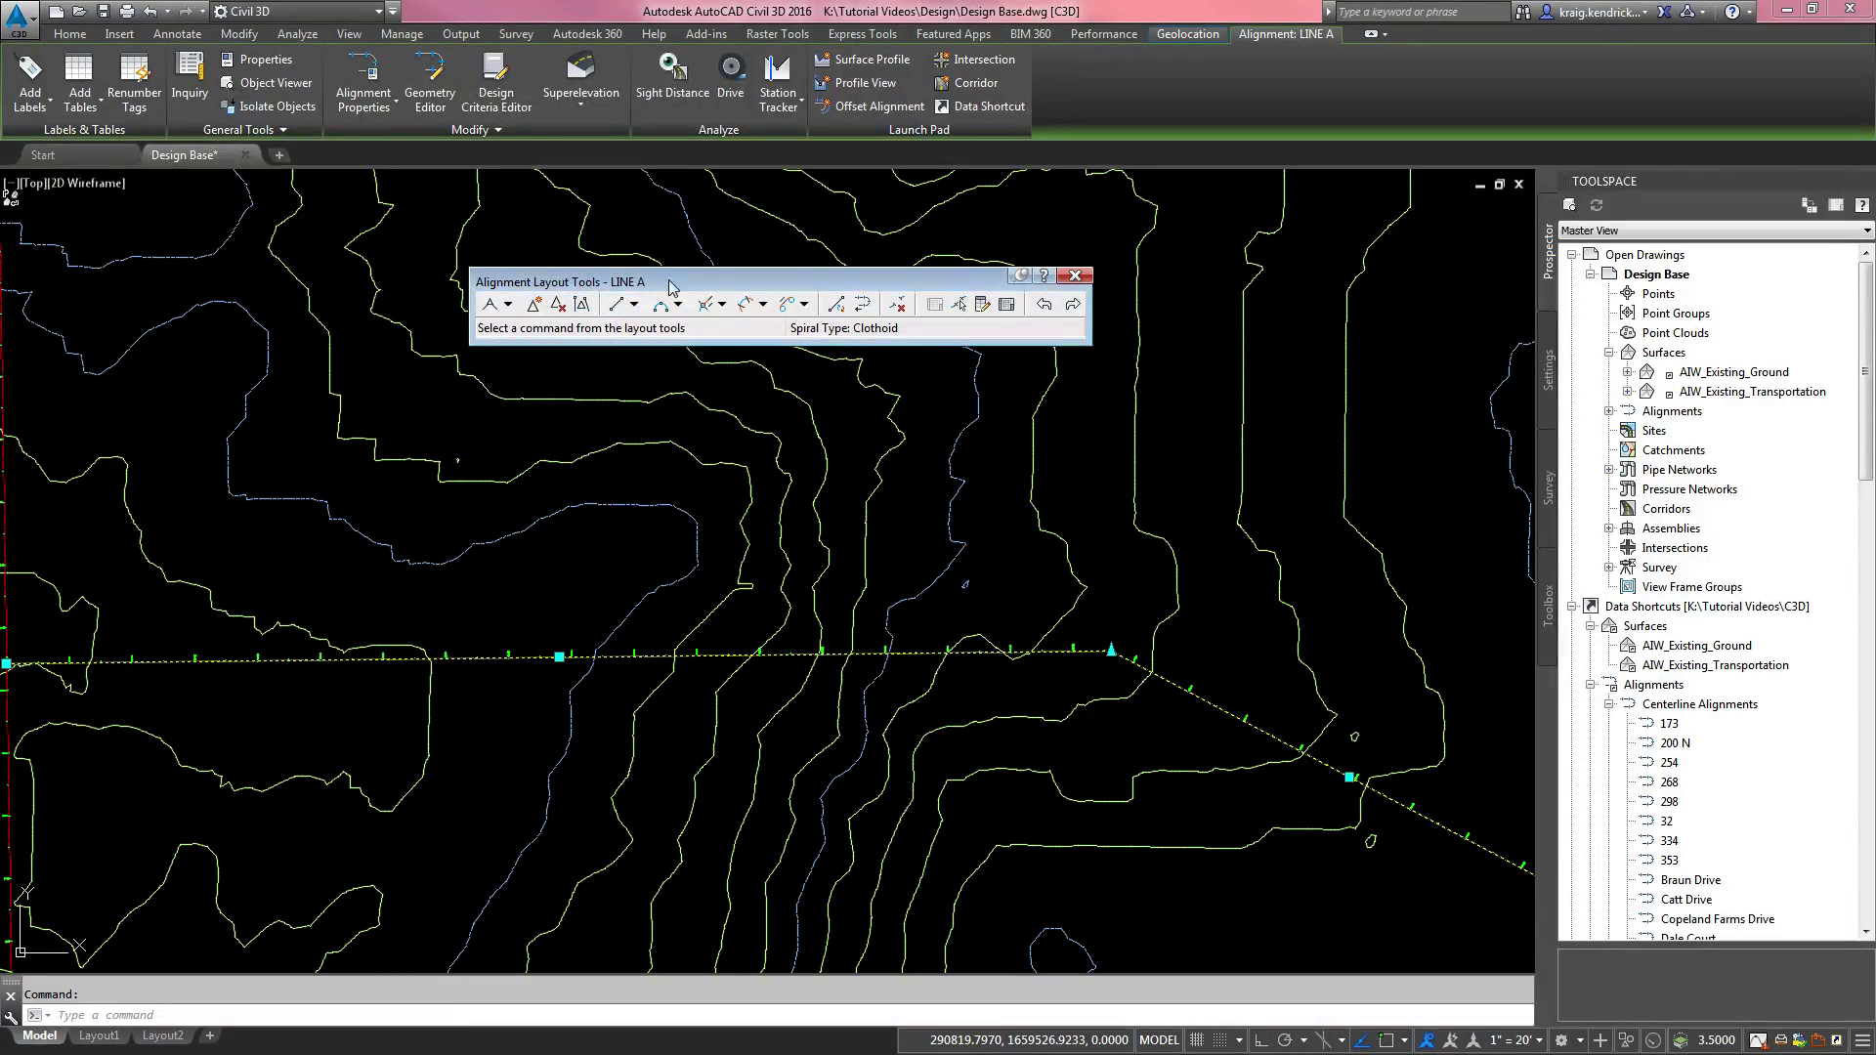
{"action": "left_click_drag", "start_coordinate": [676, 283], "coordinate": [530, 404]}
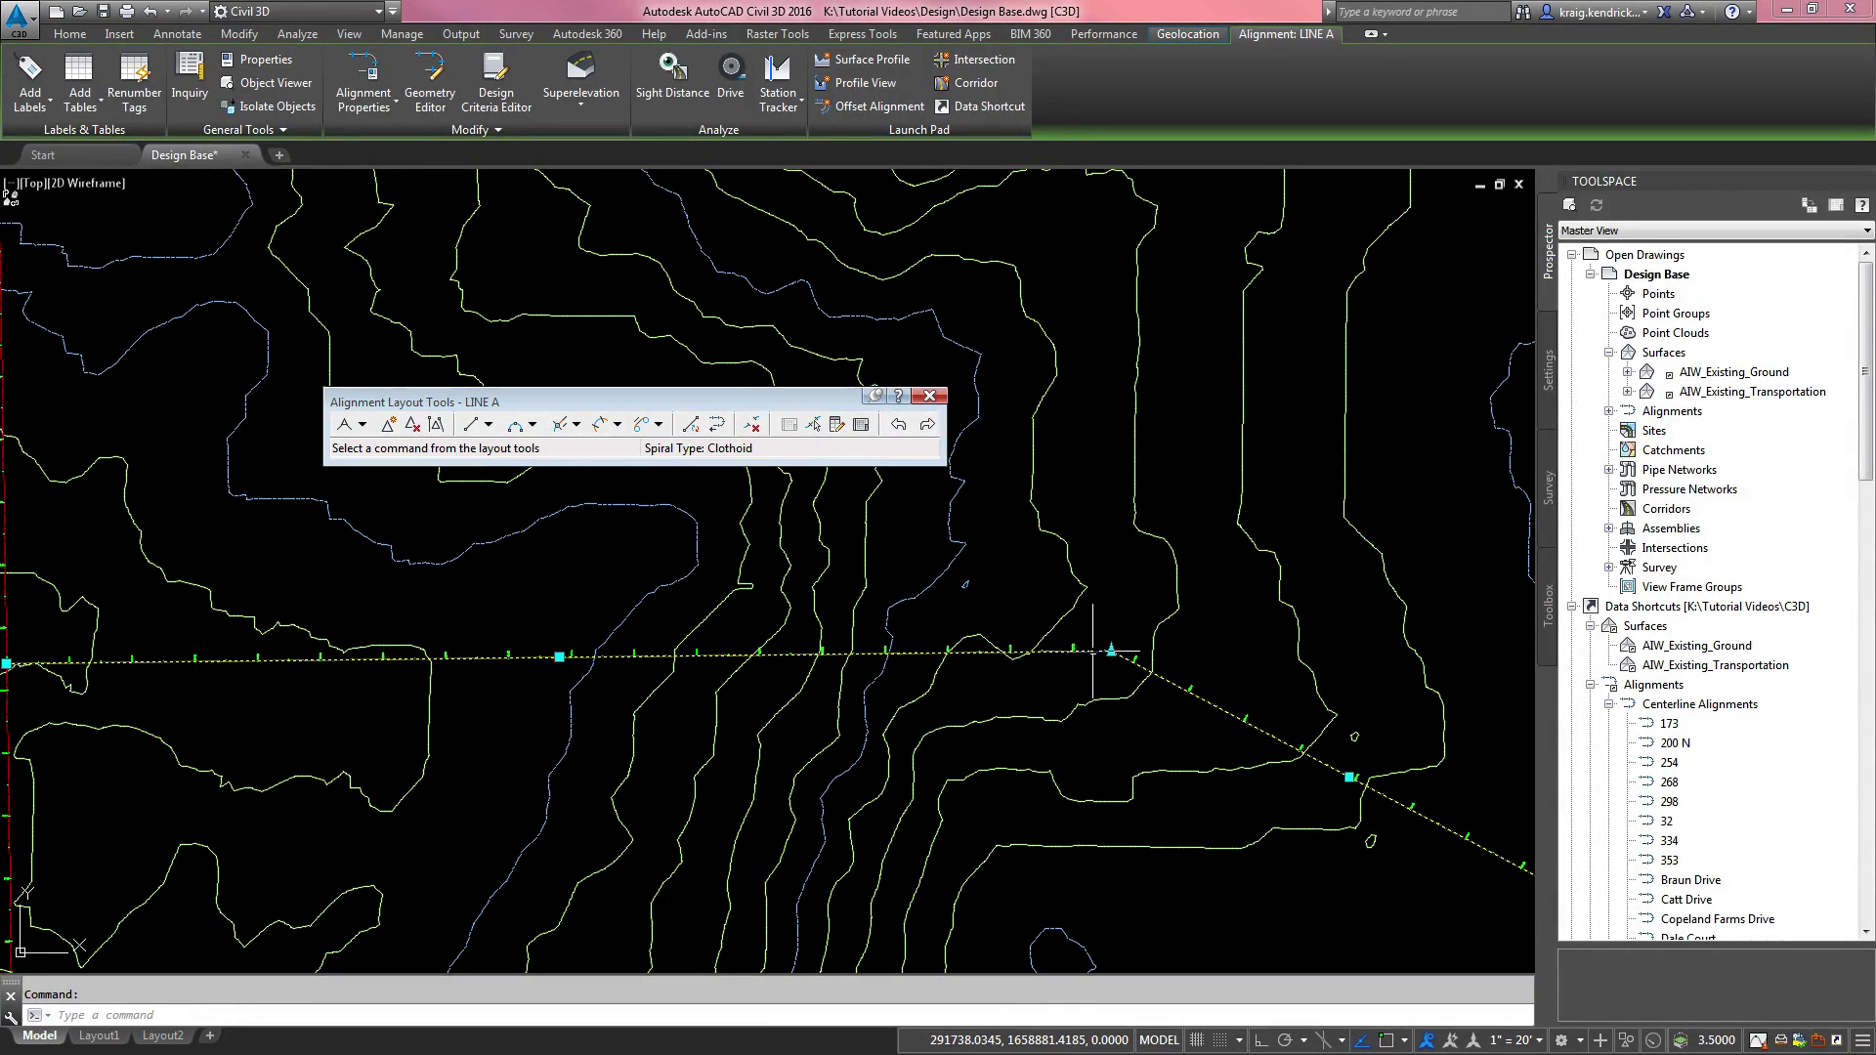
Step: Add a free curve fillet between LINE A's first two tangents, with a solution angle less than 180 and a 500-foot radius
{"action": "left_click", "coordinate": [533, 424]}
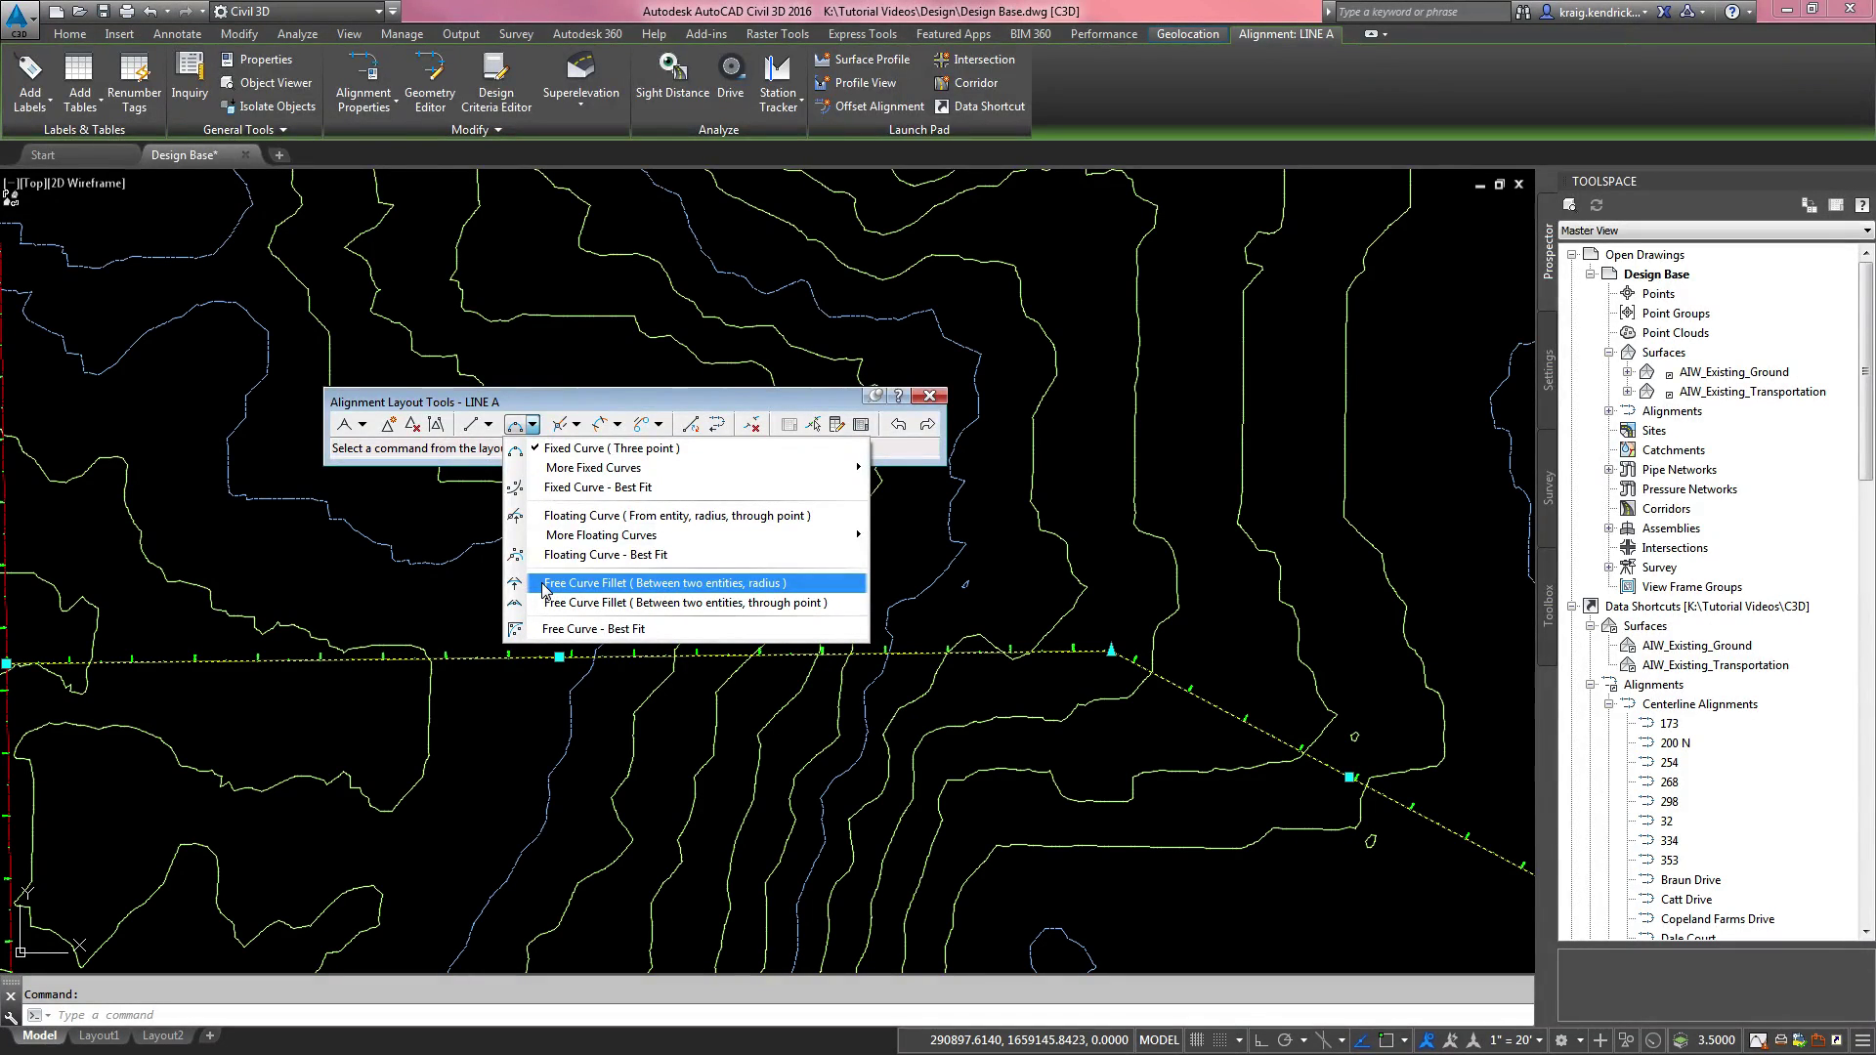
{"action": "left_click", "coordinate": [586, 583]}
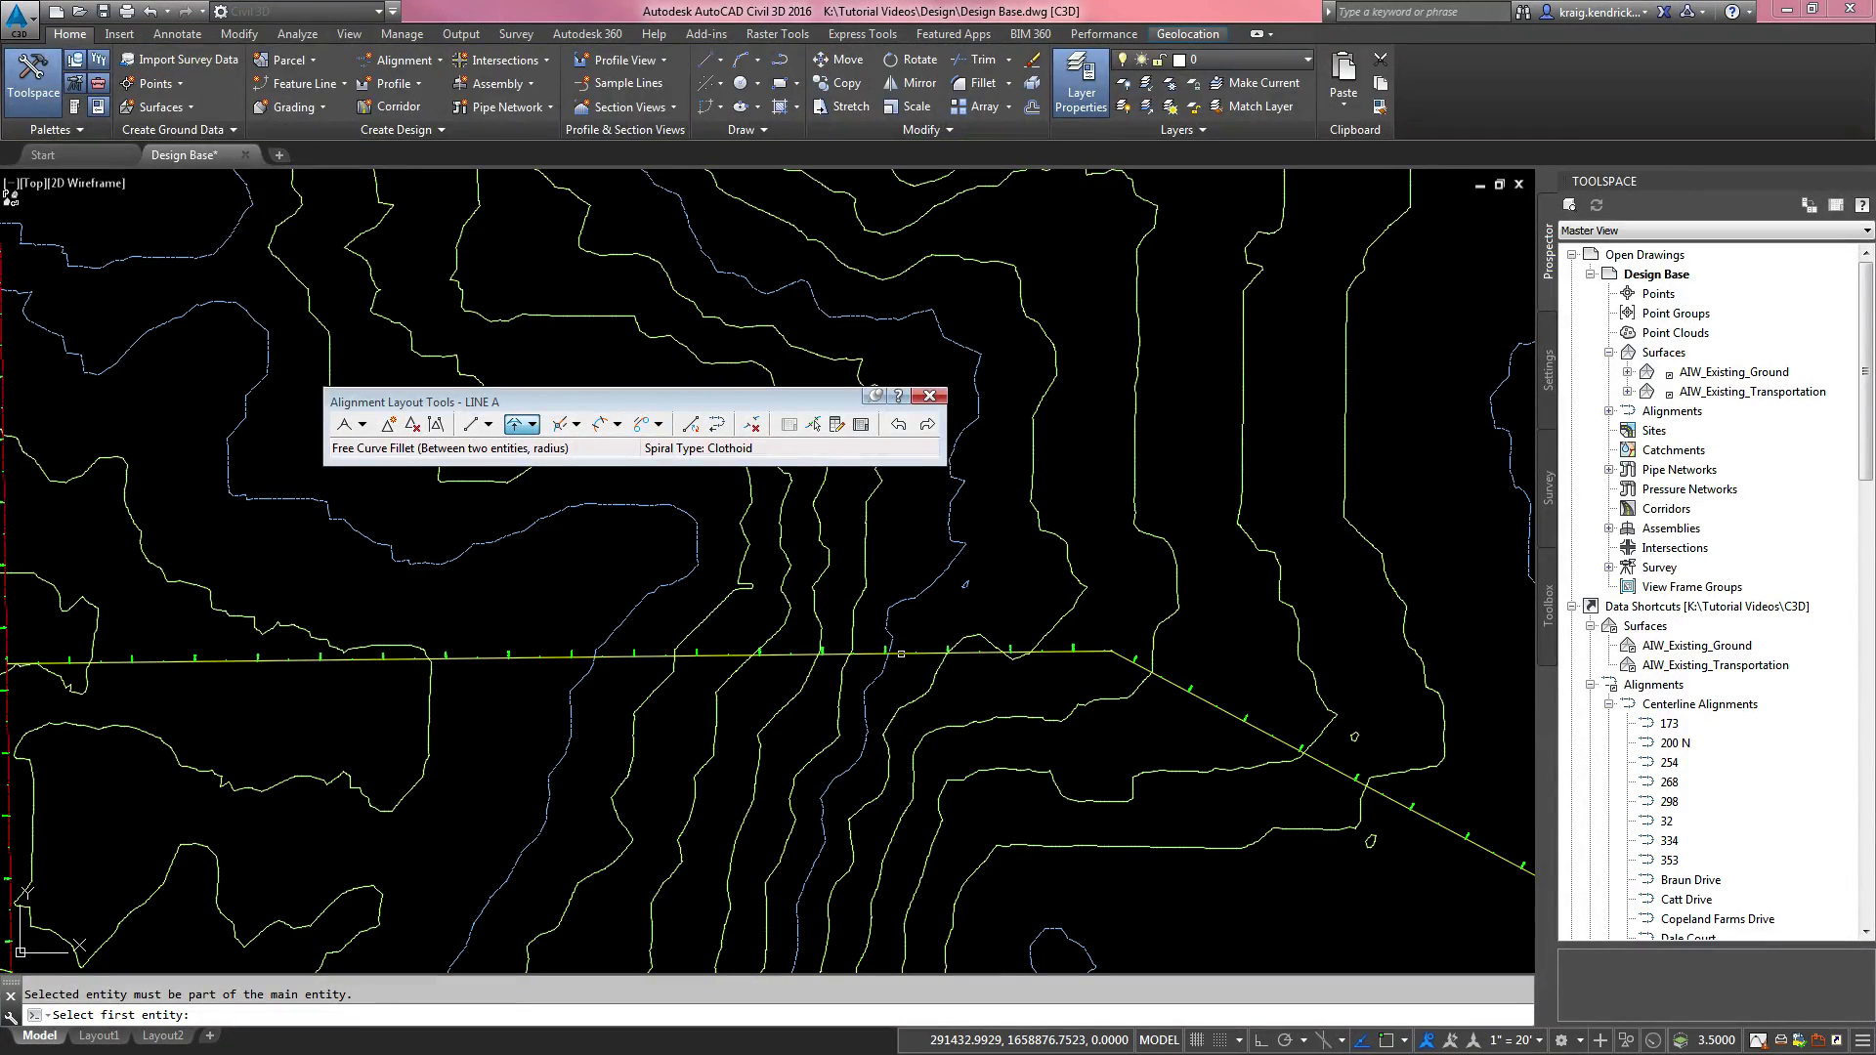
{"action": "left_click", "coordinate": [900, 654]}
{"action": "left_click", "coordinate": [1175, 684]}
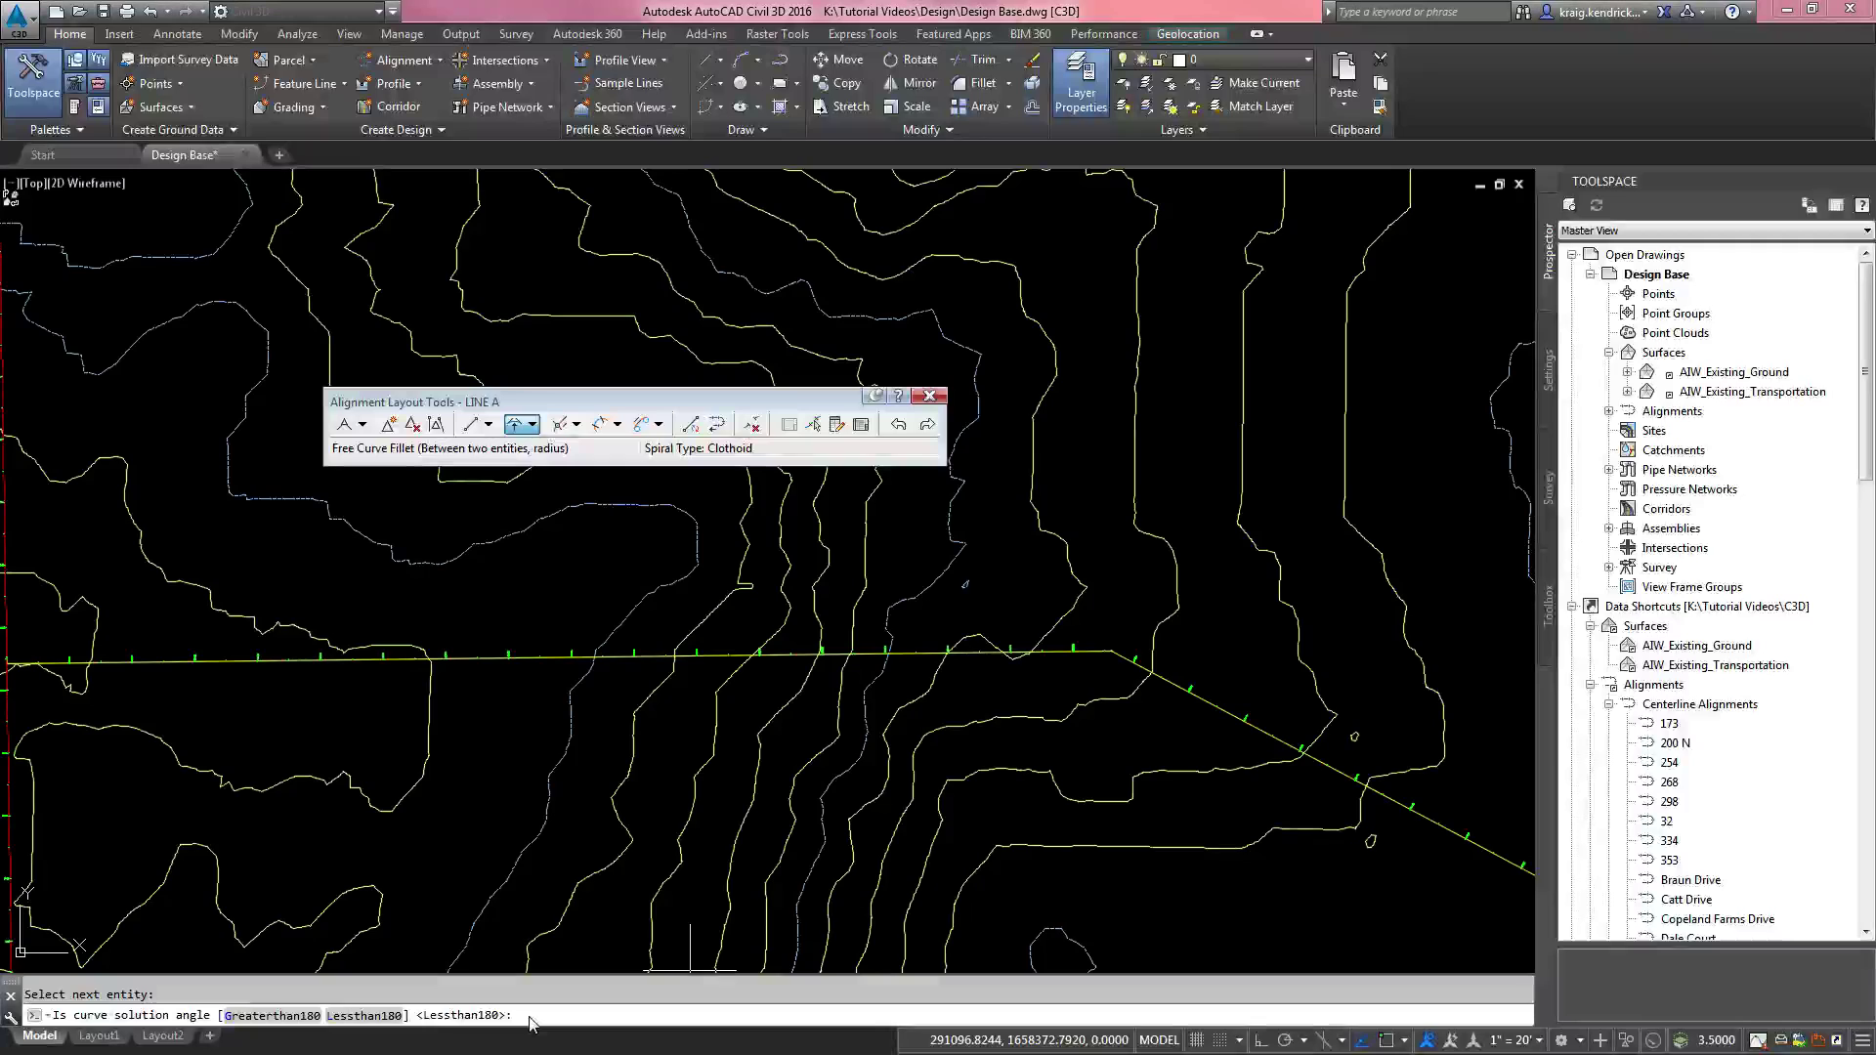
{"action": "key", "text": "Return"}
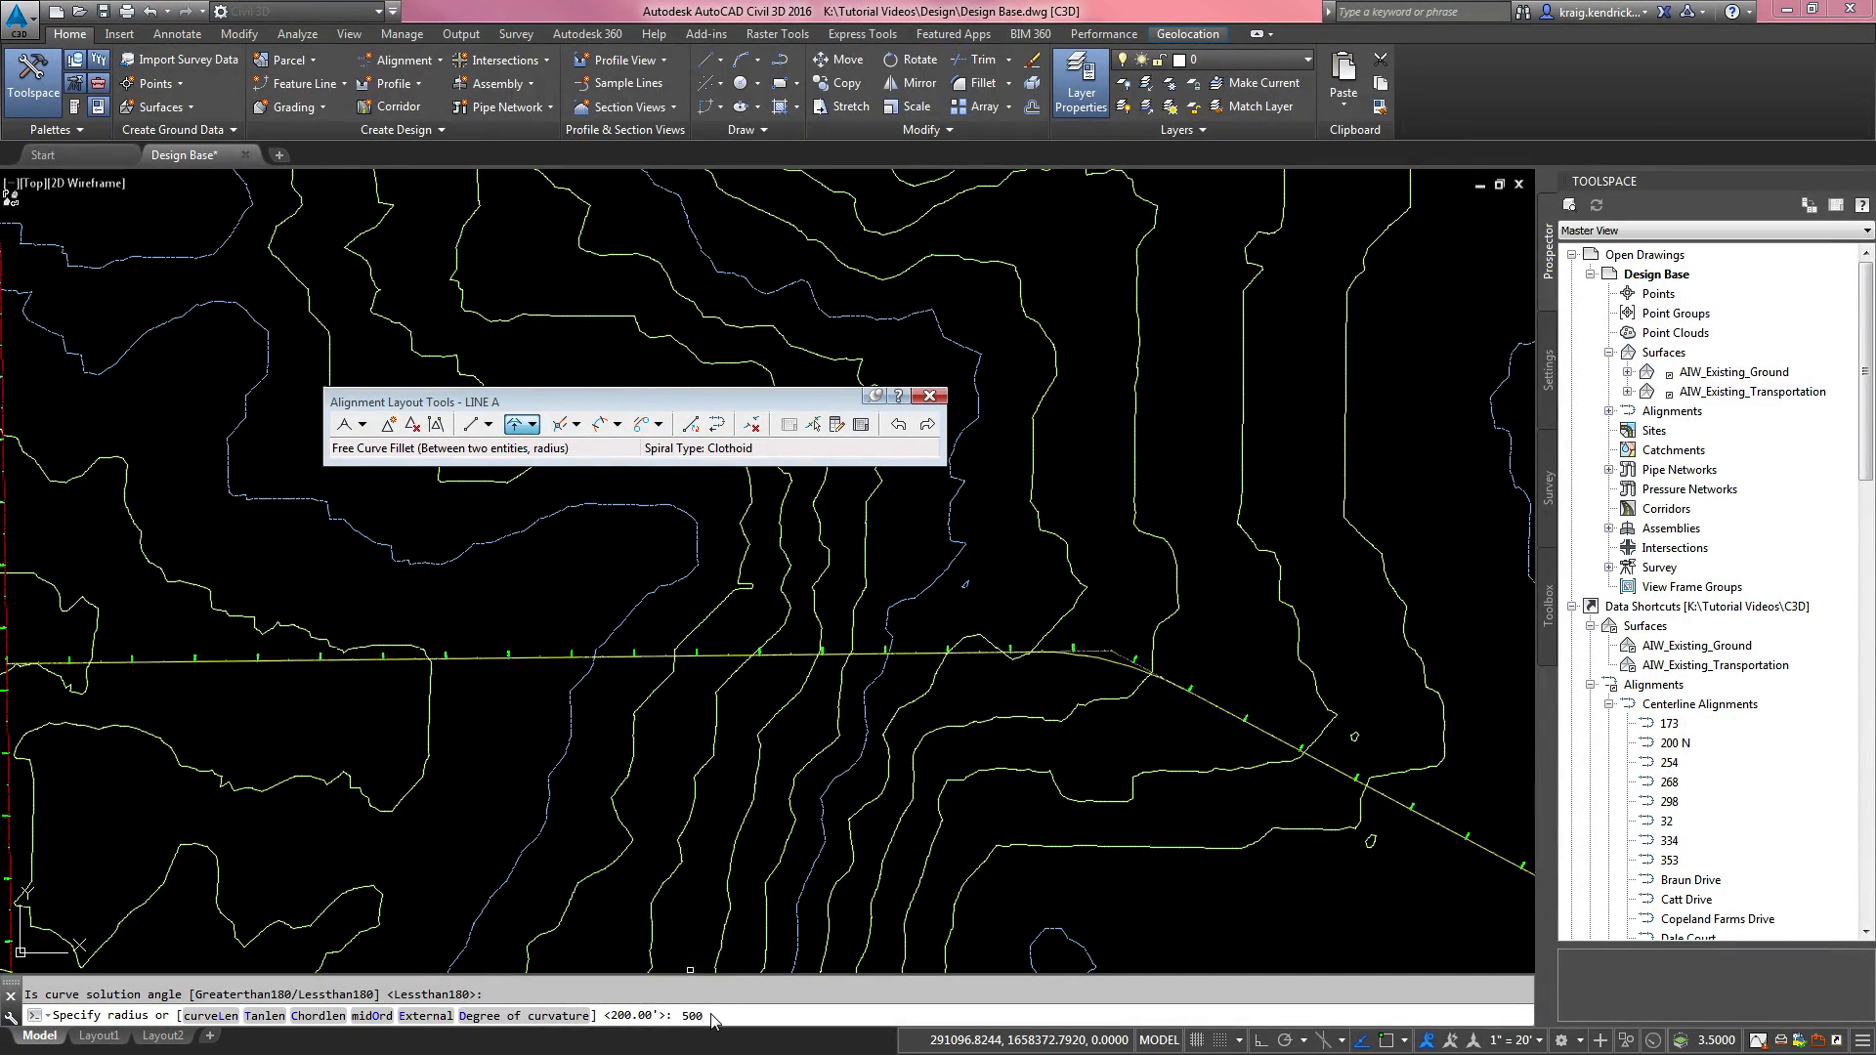
{"action": "key", "text": "Return"}
Step: Add a second free curve fillet at LINE A's eastern bend, with a solution angle less than 180 and a 1000-foot radius
{"action": "scroll", "coordinate": [510, 657], "scroll_direction": "down", "scroll_amount": 2}
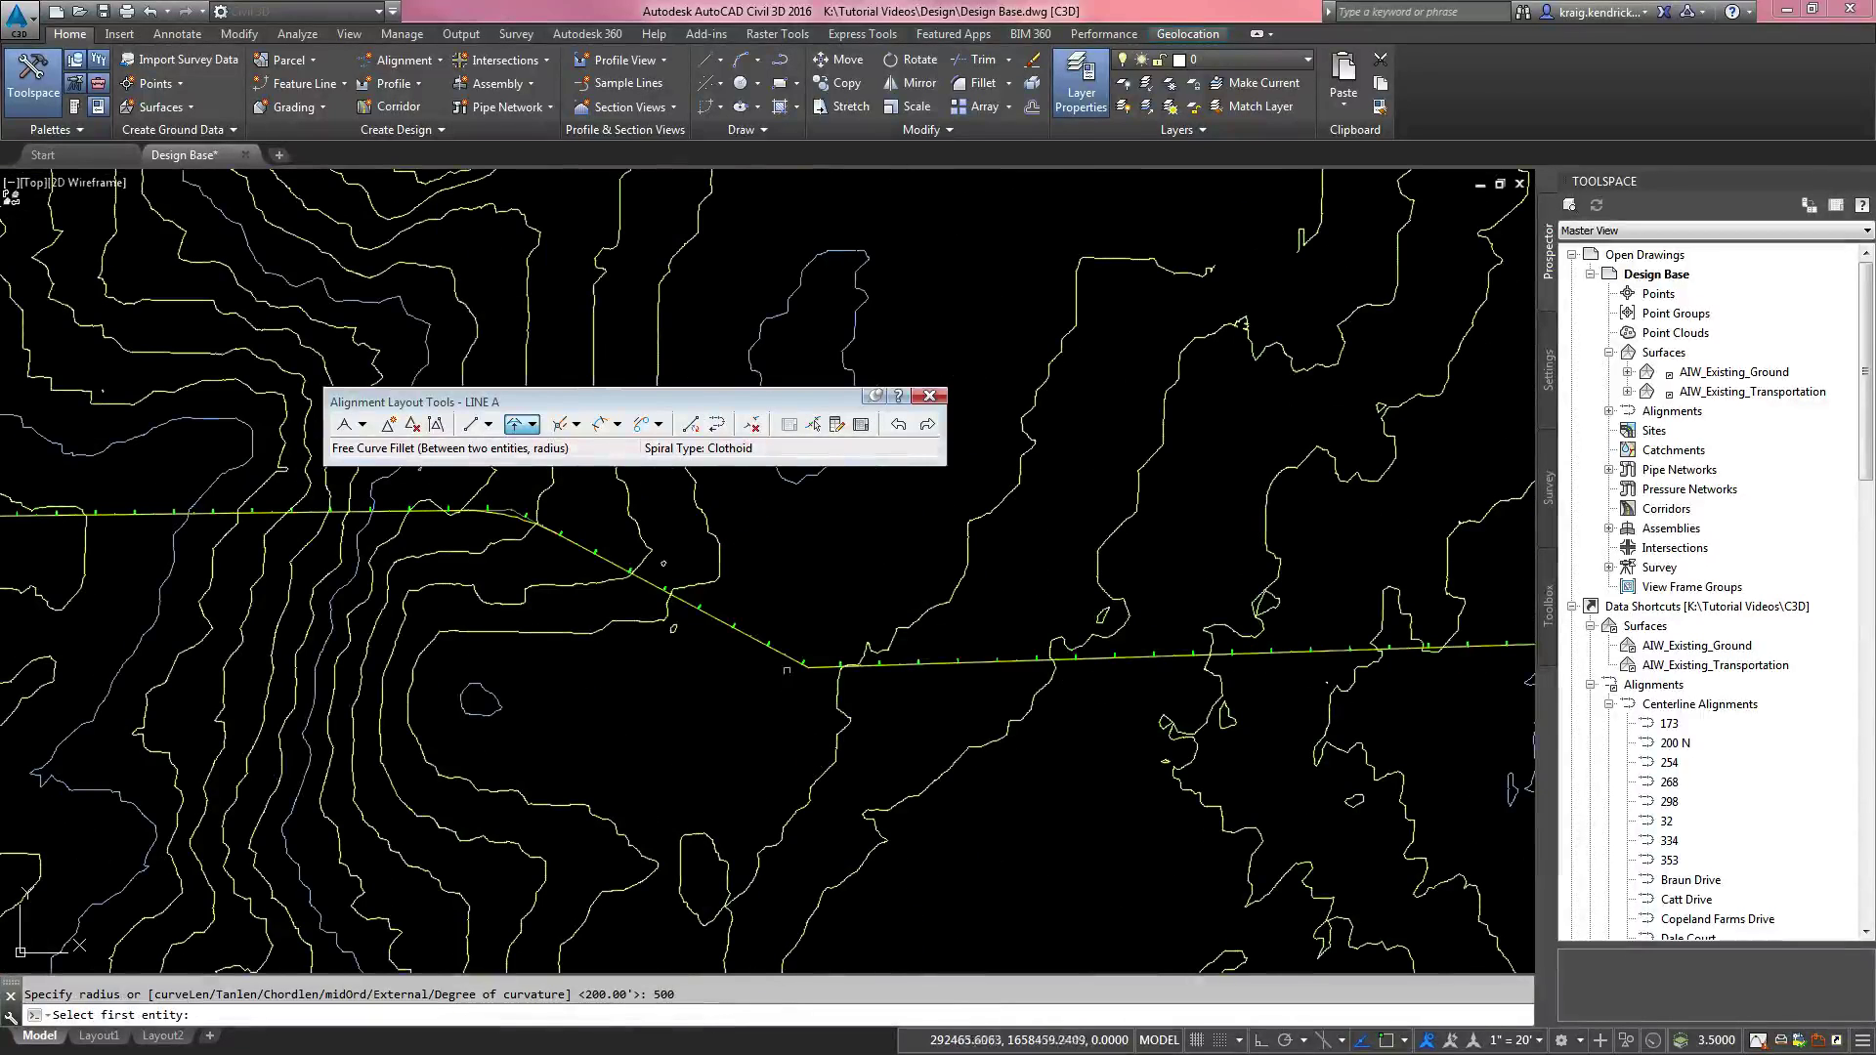
{"action": "scroll", "coordinate": [792, 646], "scroll_direction": "up", "scroll_amount": 3}
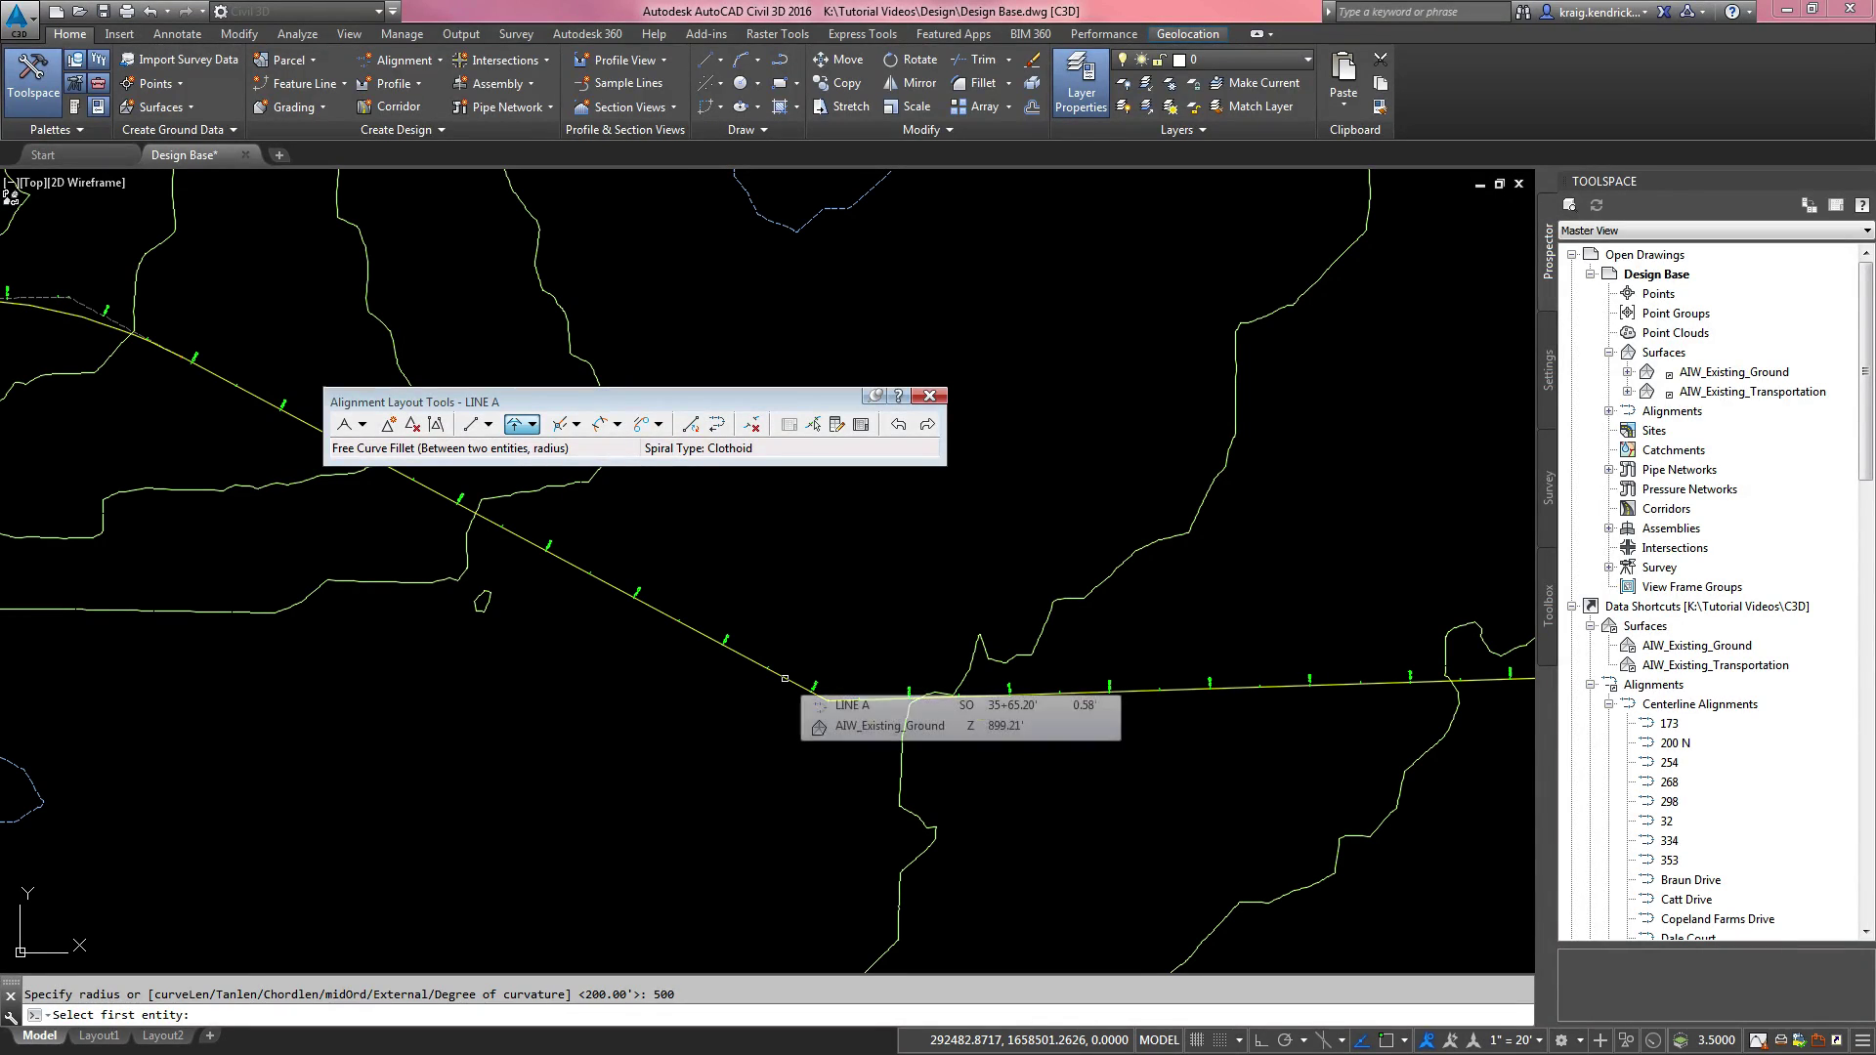
{"action": "left_click", "coordinate": [784, 677]}
{"action": "left_click", "coordinate": [994, 692]}
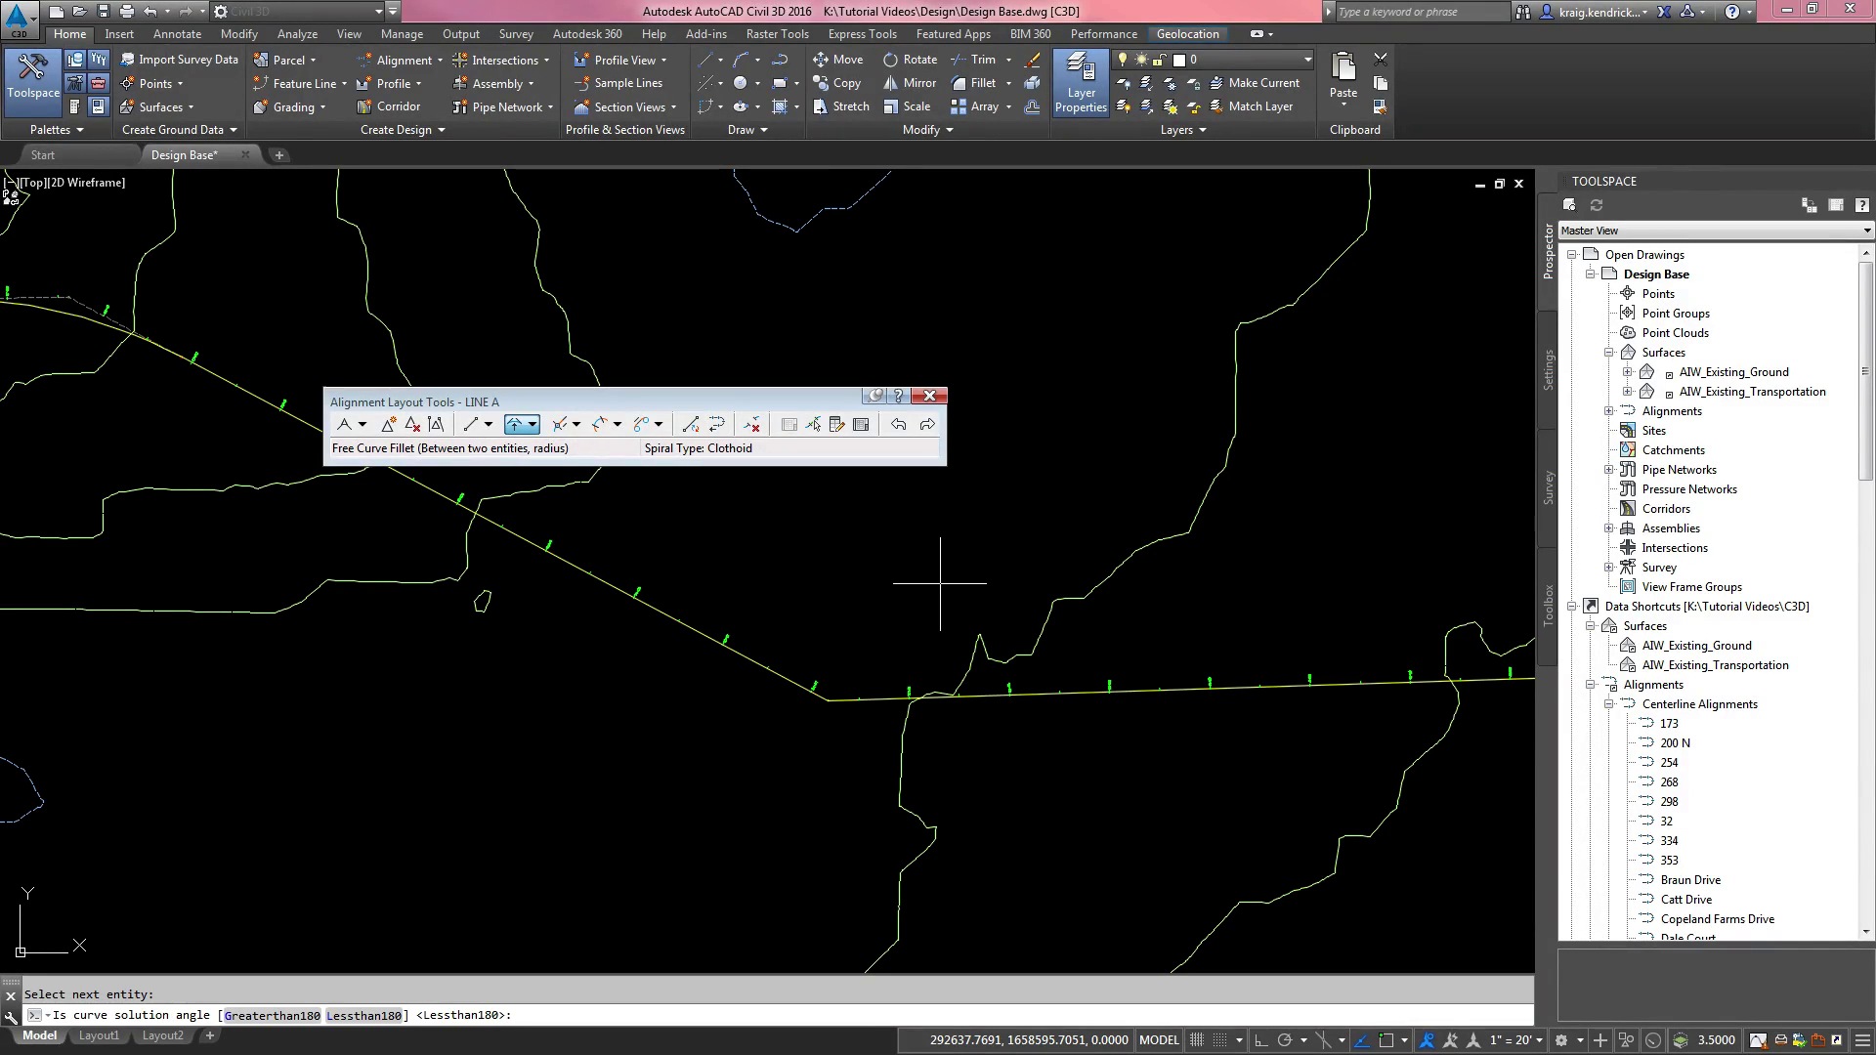
{"action": "key", "text": "Return"}
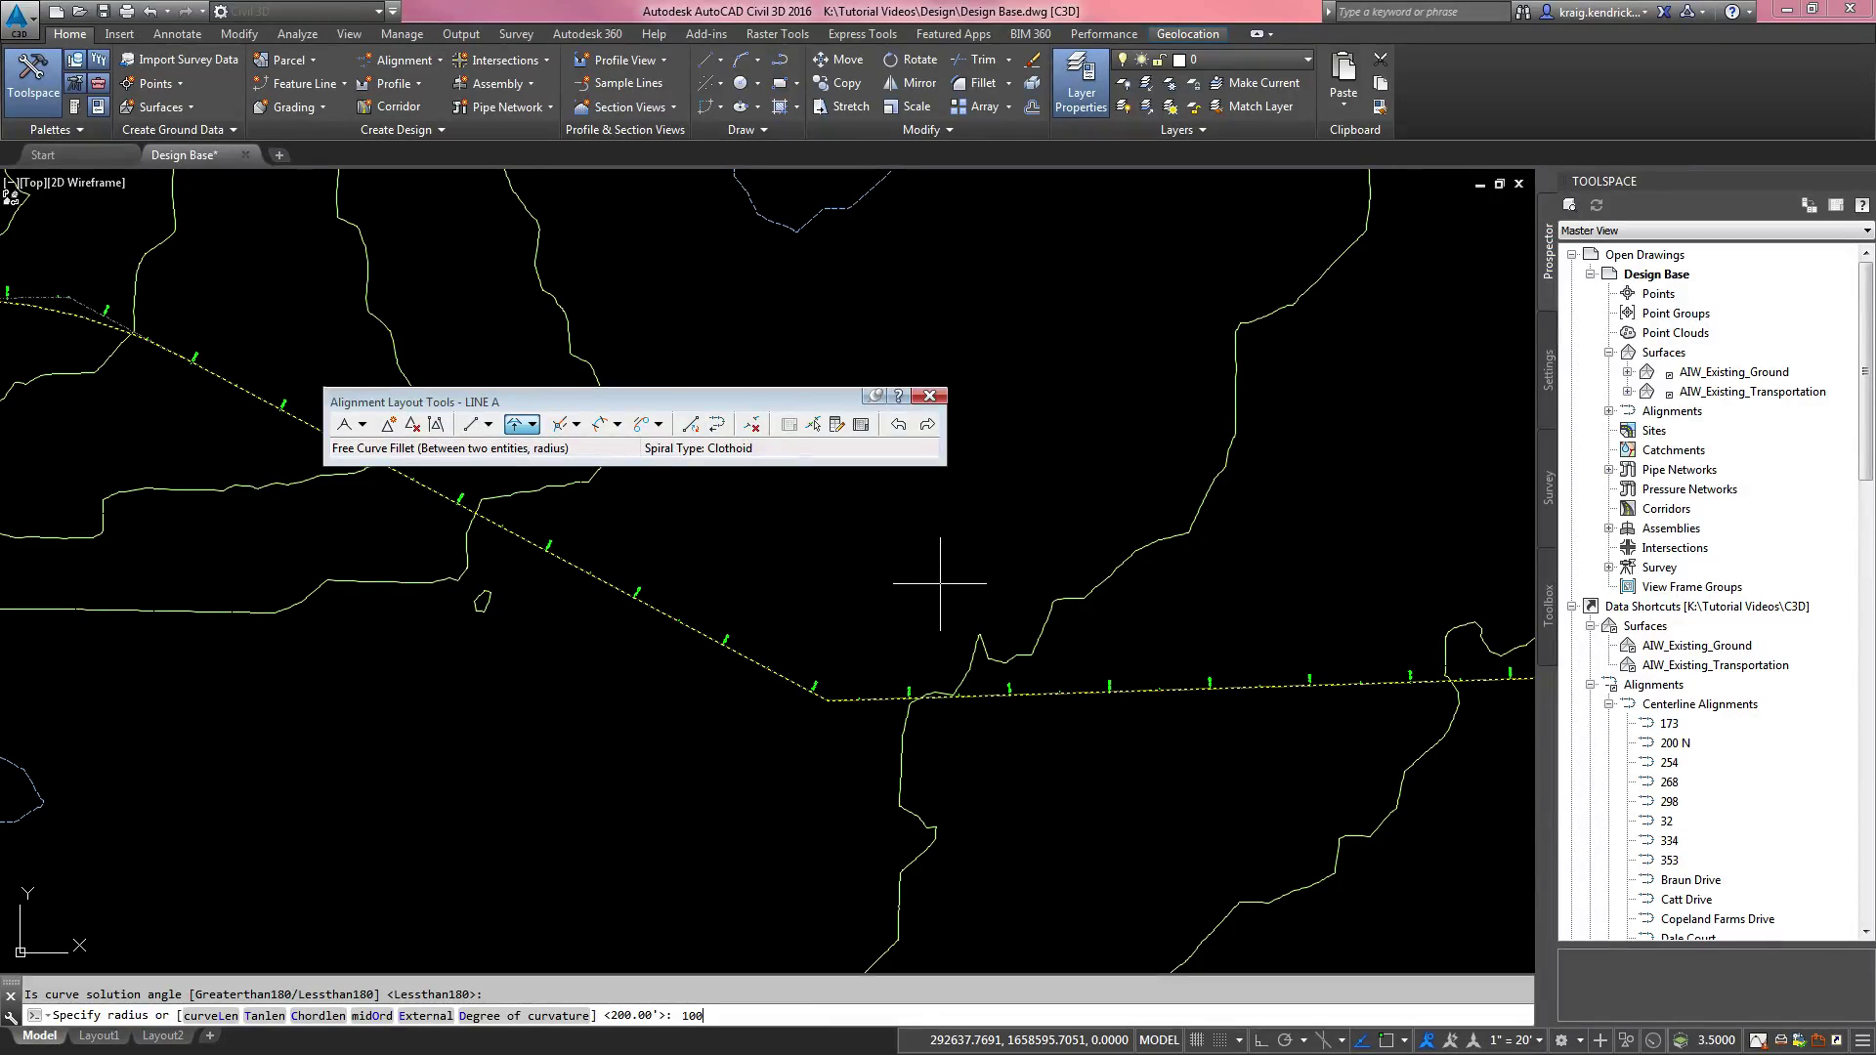
{"action": "key", "text": "Return"}
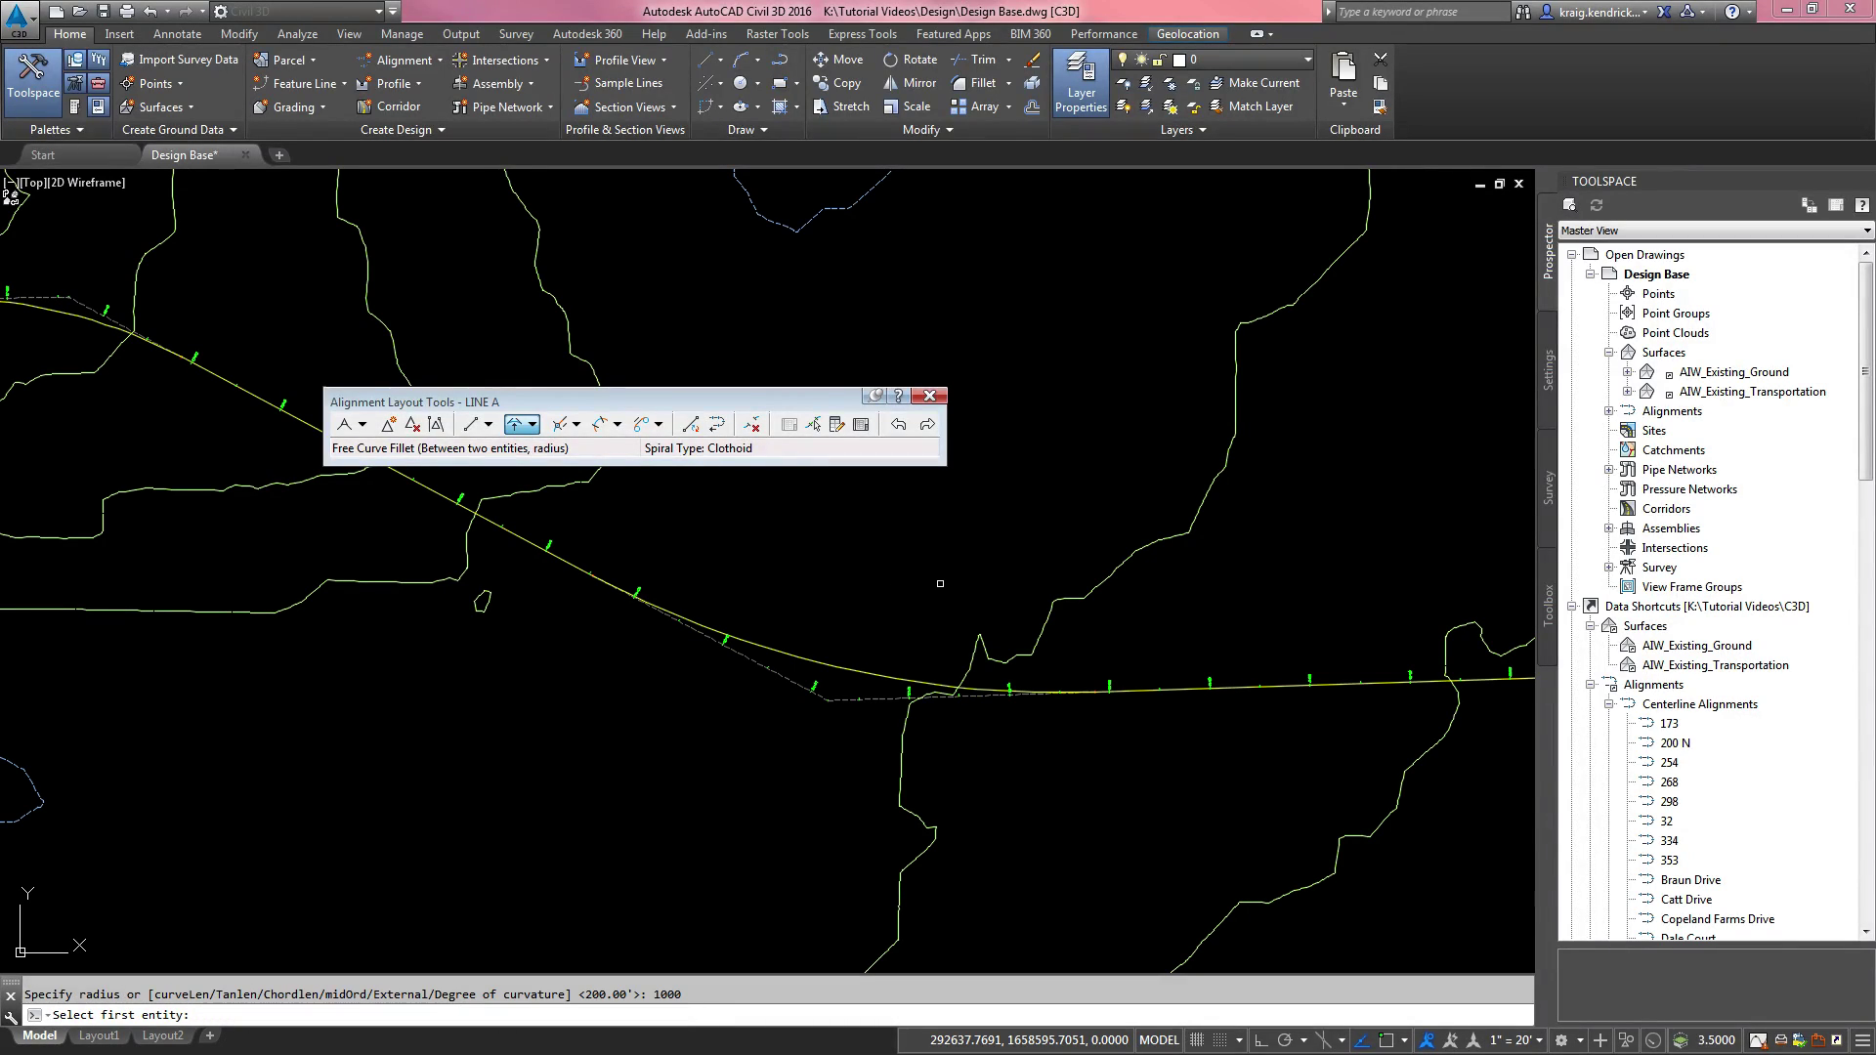
{"action": "key", "text": "Return"}
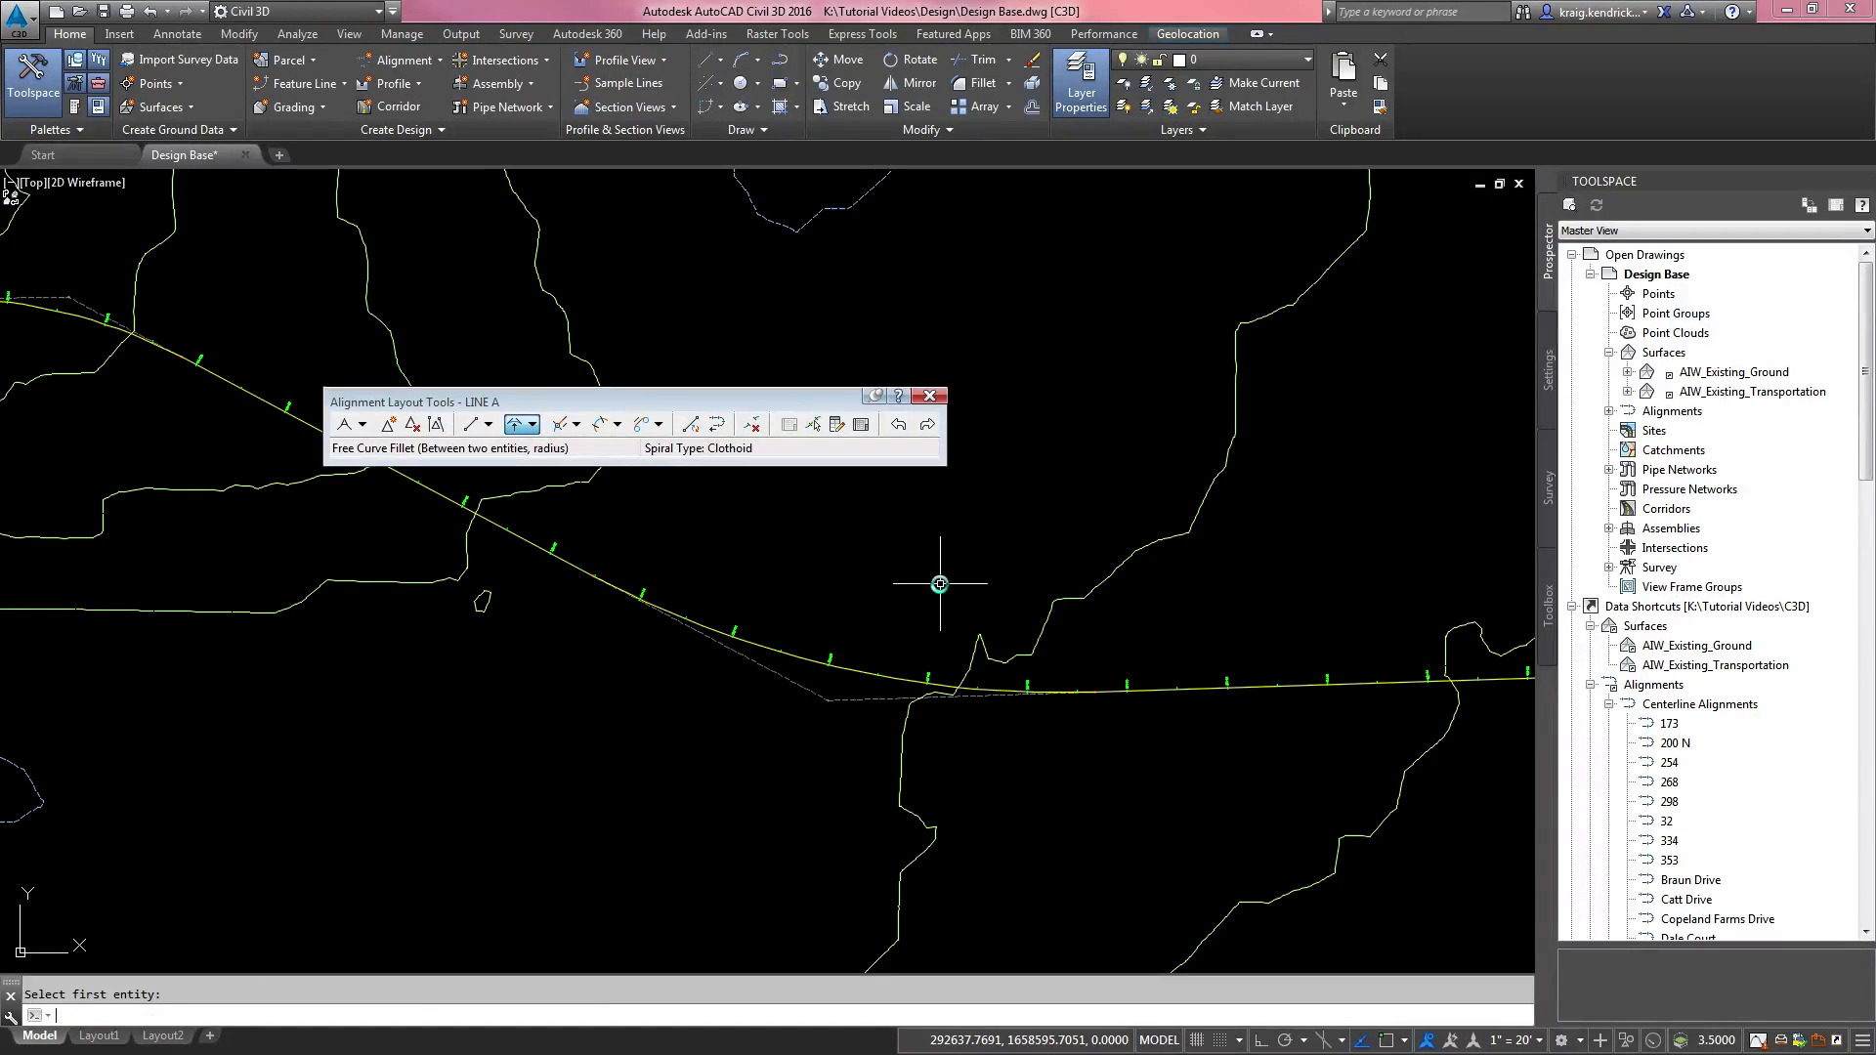
{"action": "key", "text": "Escape"}
Step: Examine the two curves along LINE A and how they join the adjoining tangents
{"action": "scroll", "coordinate": [435, 616], "scroll_direction": "down", "scroll_amount": 4}
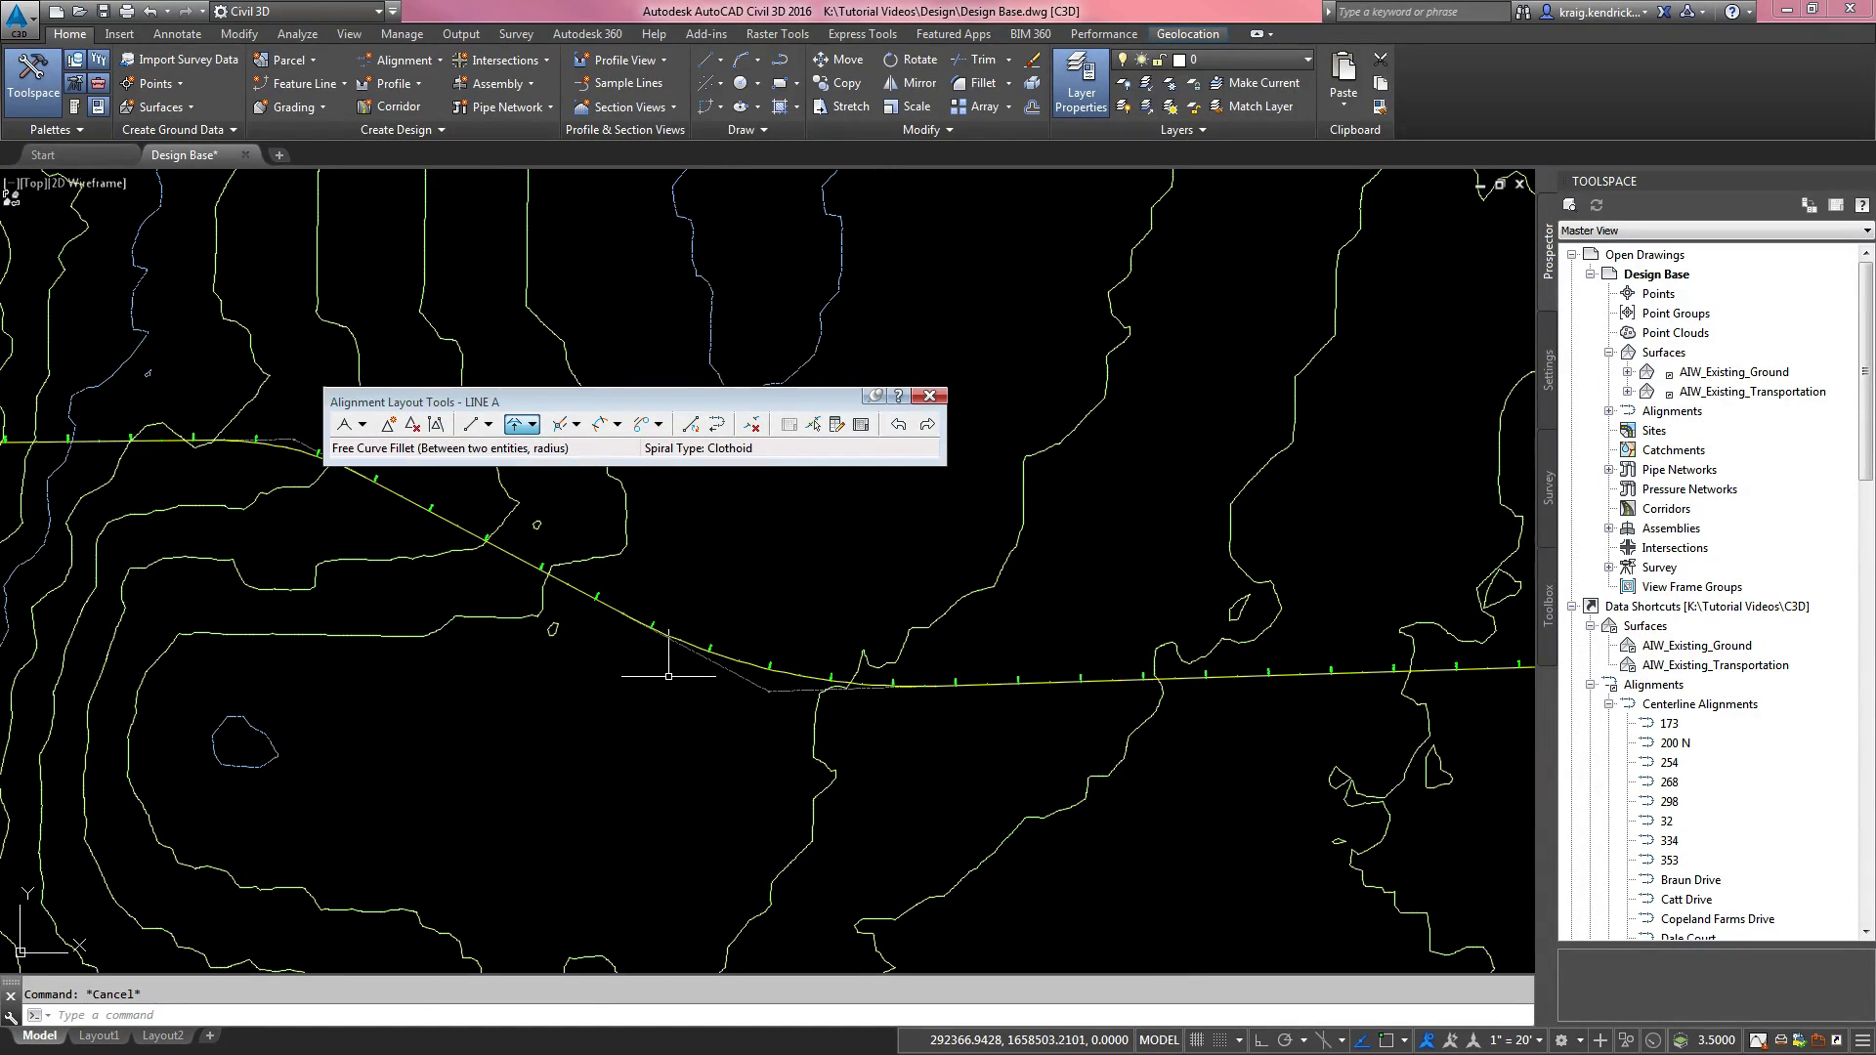
{"action": "mouse_move", "coordinate": [335, 599]}
{"action": "middle_mouse_down"}
{"action": "mouse_move", "coordinate": [473, 631]}
{"action": "mouse_move", "coordinate": [1102, 579]}
{"action": "mouse_move", "coordinate": [435, 610]}
{"action": "middle_mouse_up"}
{"action": "scroll", "coordinate": [430, 610], "scroll_direction": "up", "scroll_amount": 3}
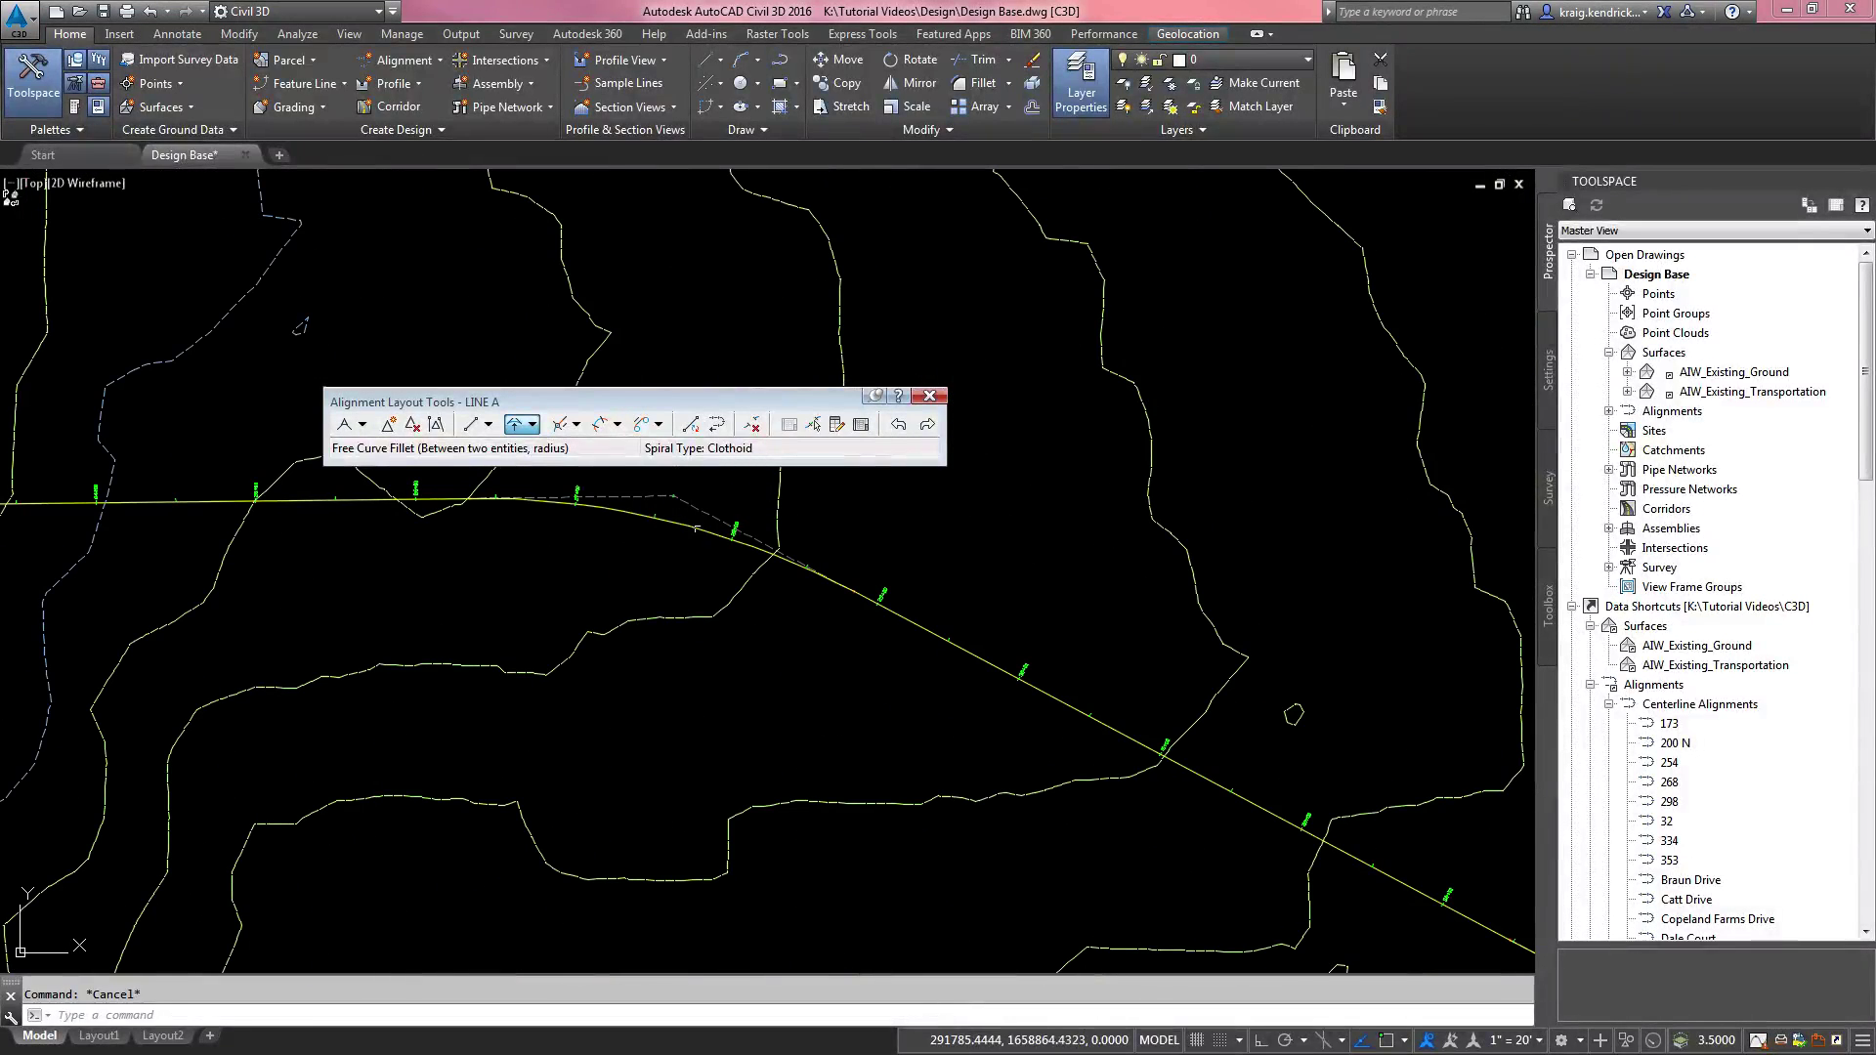
{"action": "scroll", "coordinate": [684, 621], "scroll_direction": "down", "scroll_amount": 3}
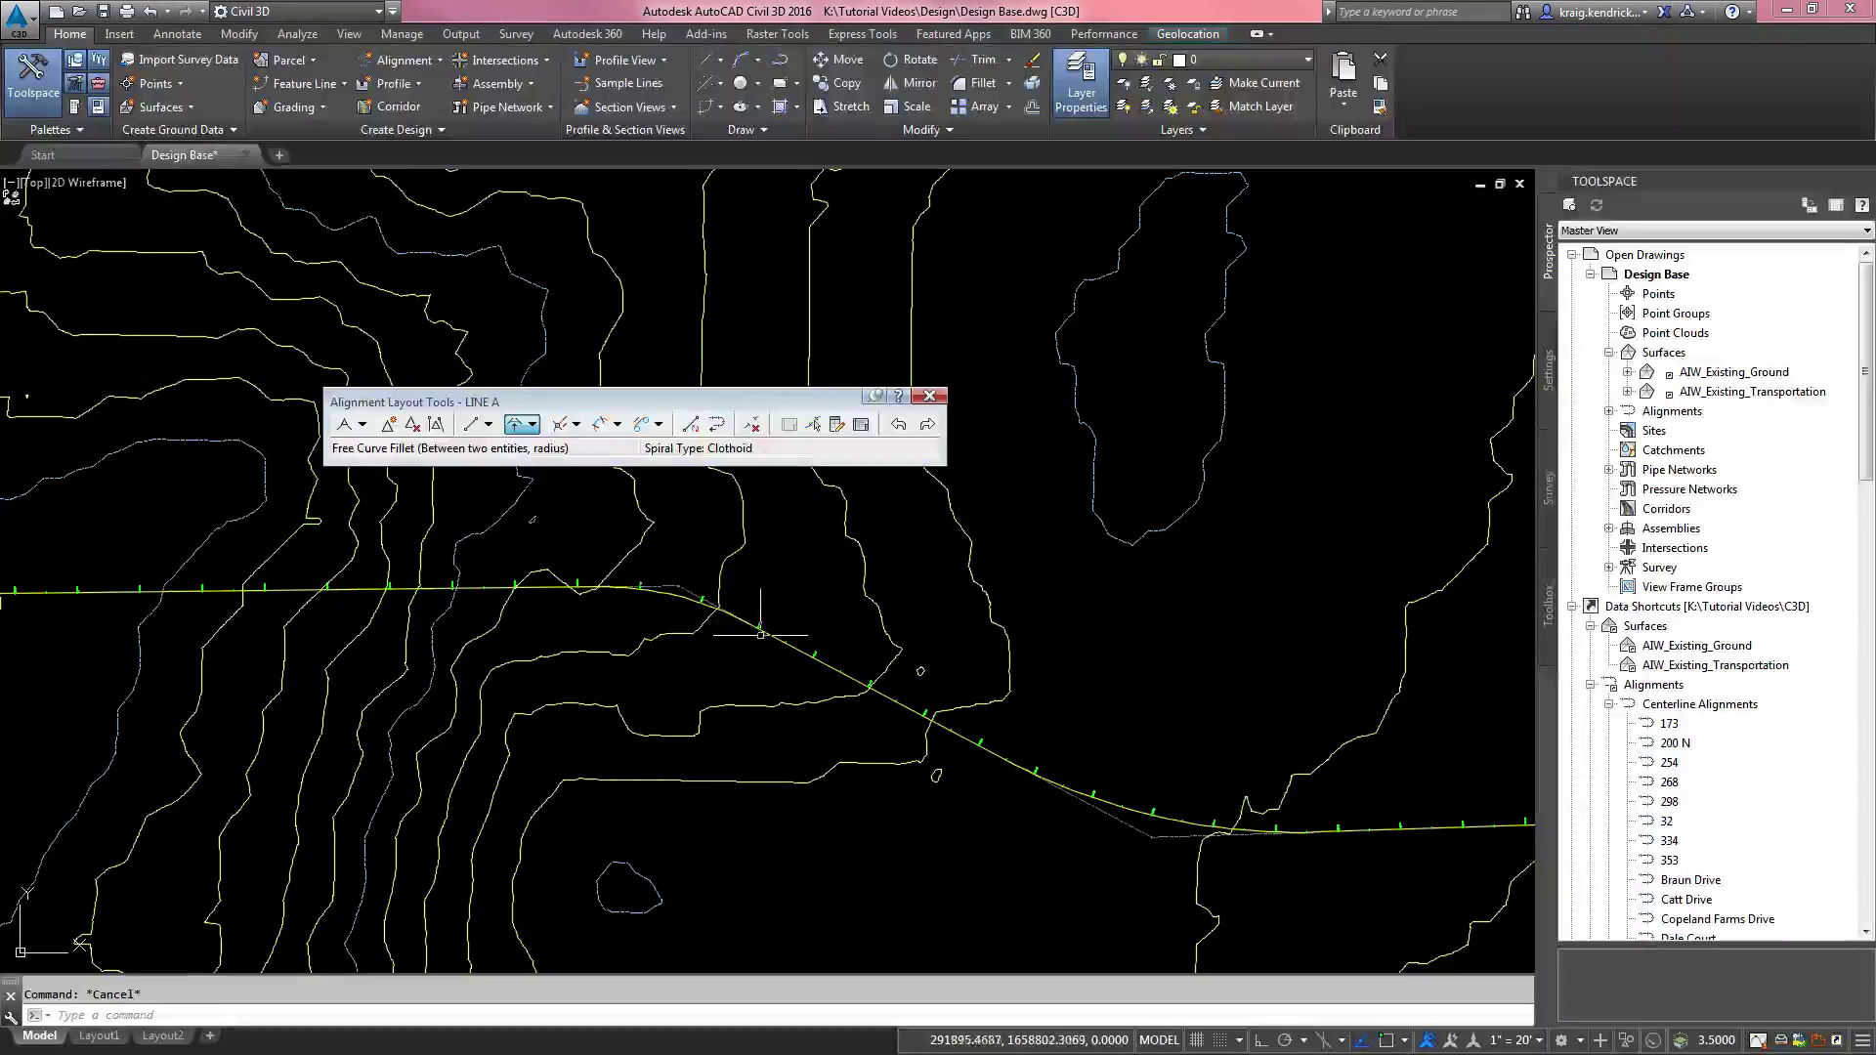
{"action": "scroll", "coordinate": [712, 692], "scroll_direction": "down", "scroll_amount": 3}
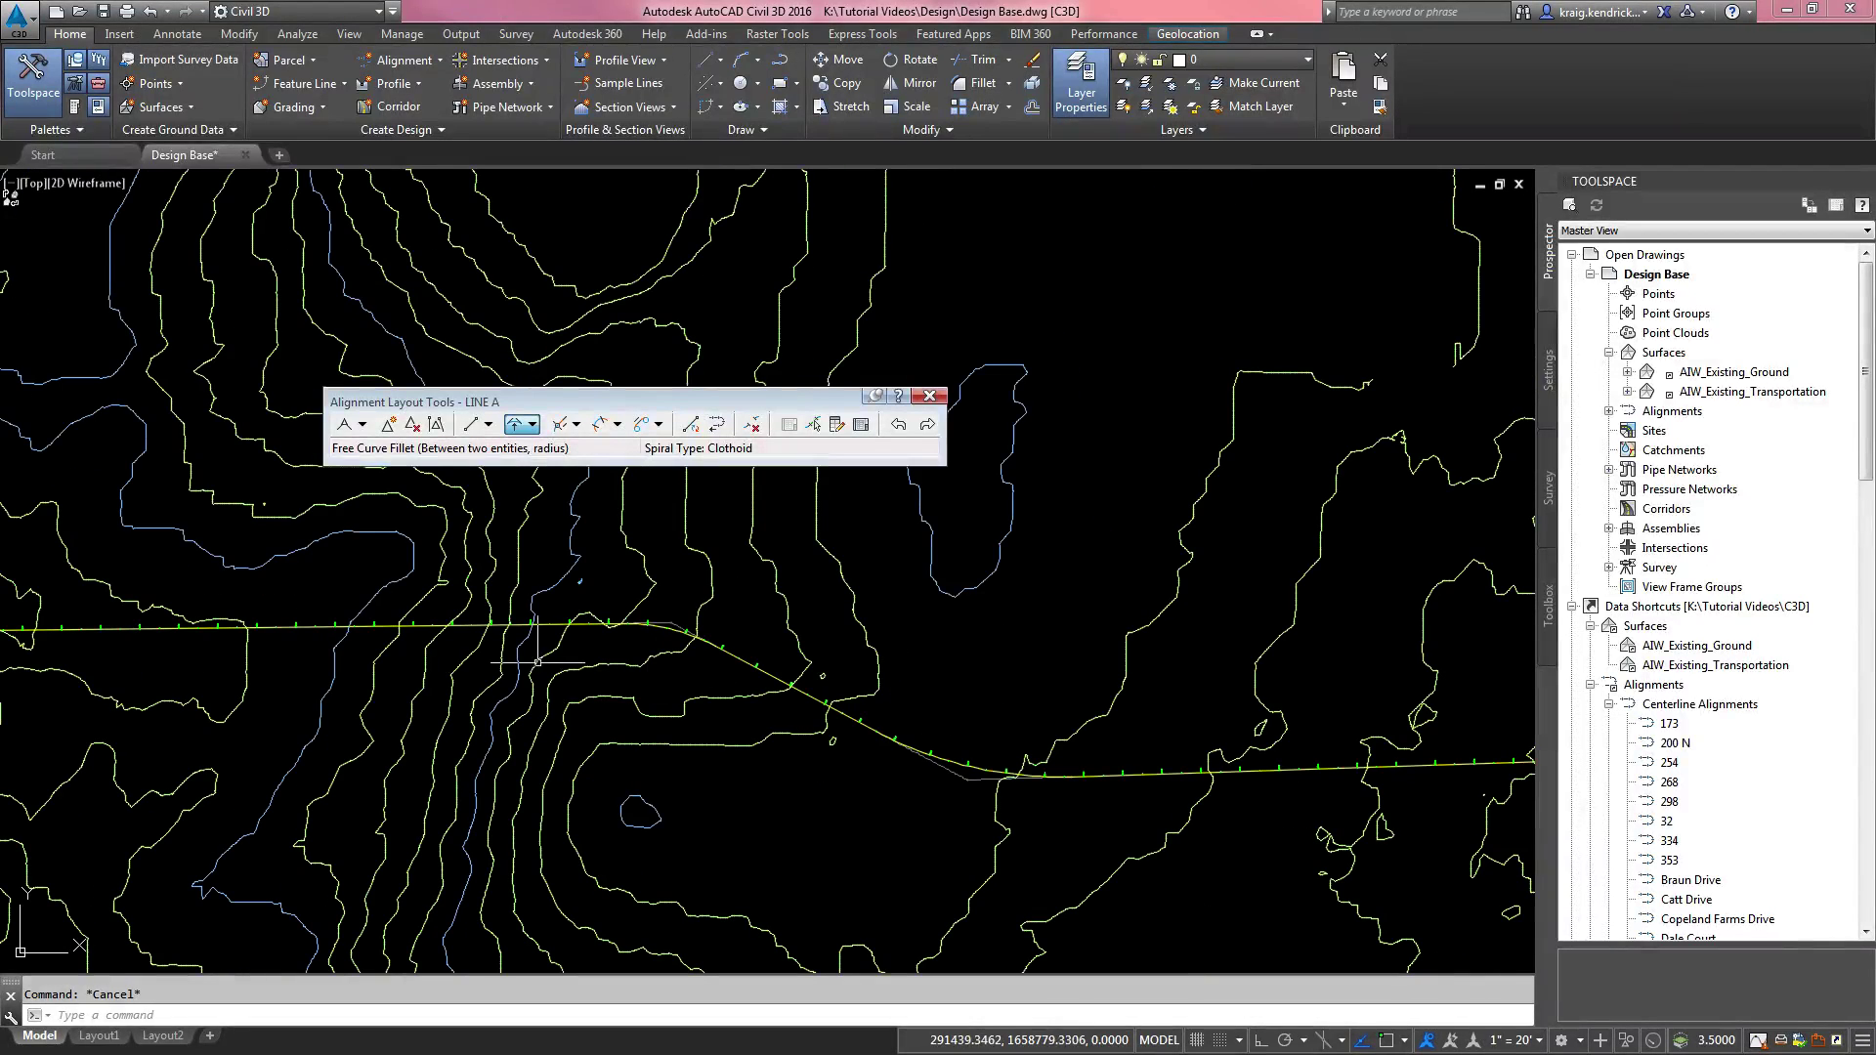
{"action": "left_click", "coordinate": [293, 627]}
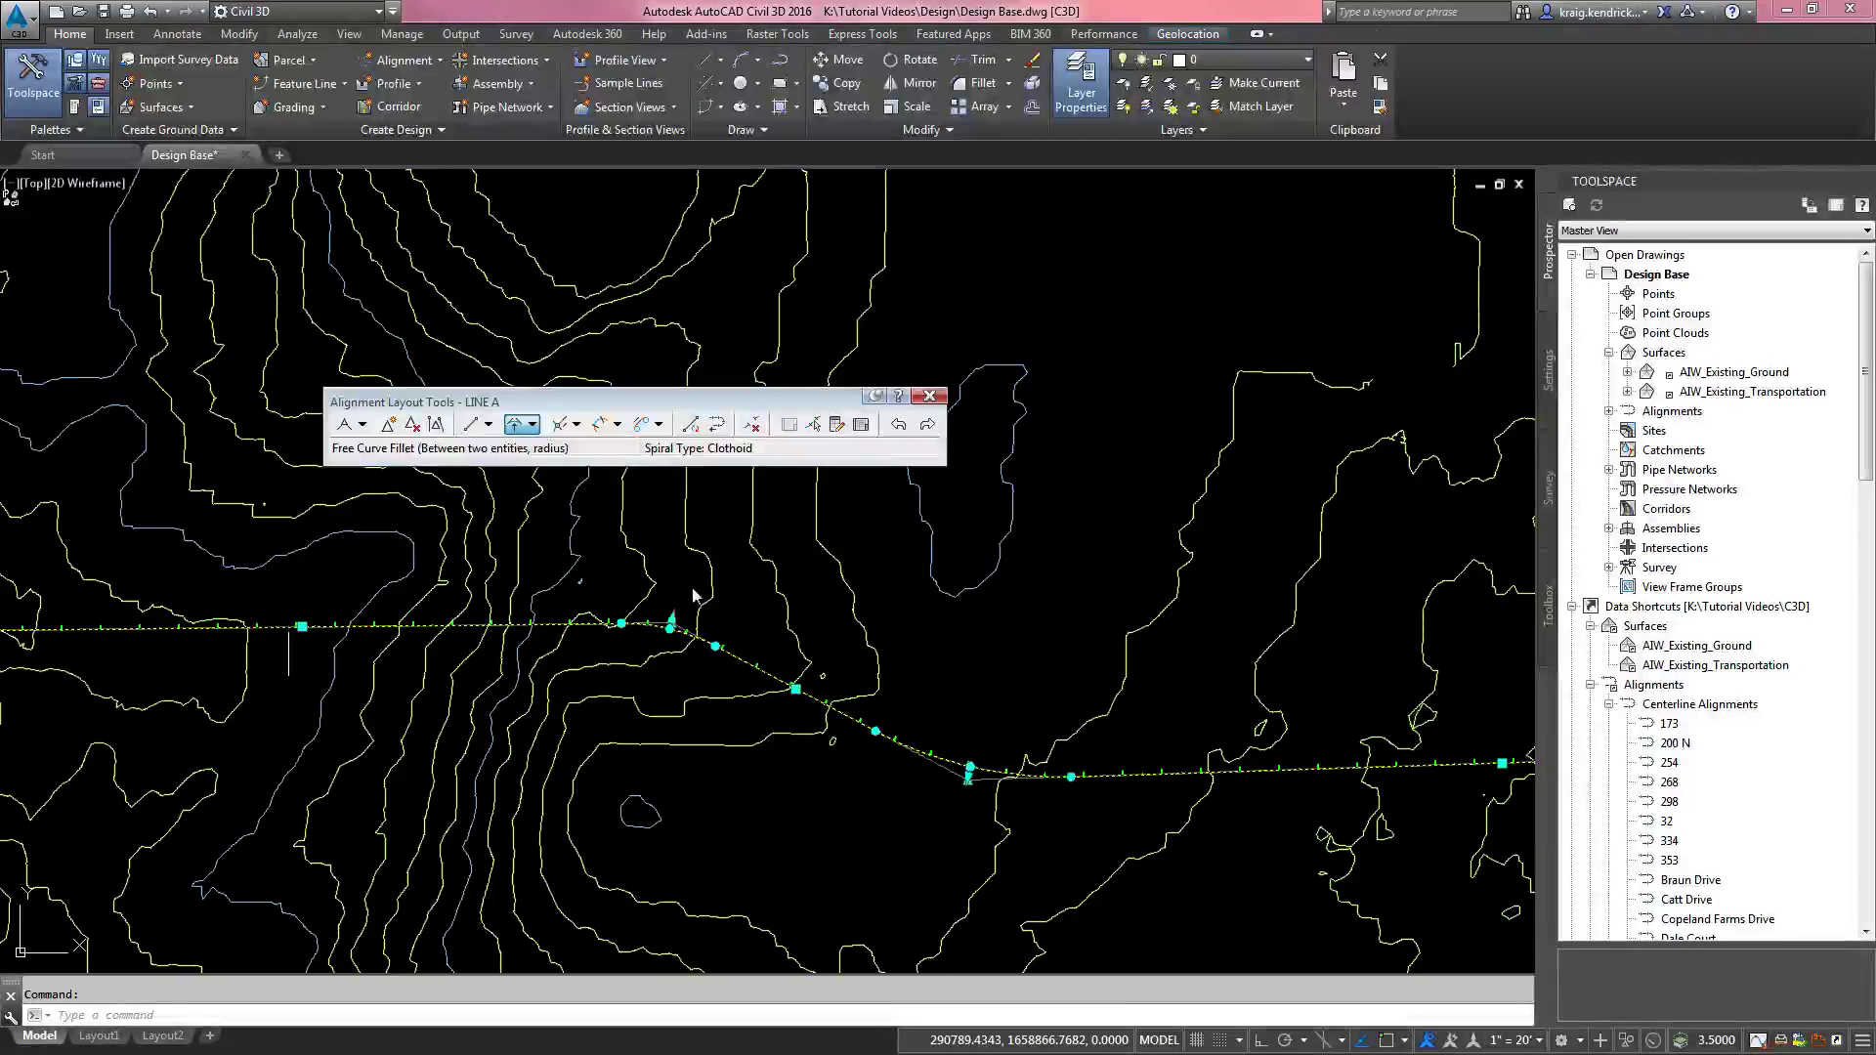
{"action": "middle_click_drag", "start_coordinate": [642, 489], "coordinate": [806, 468]}
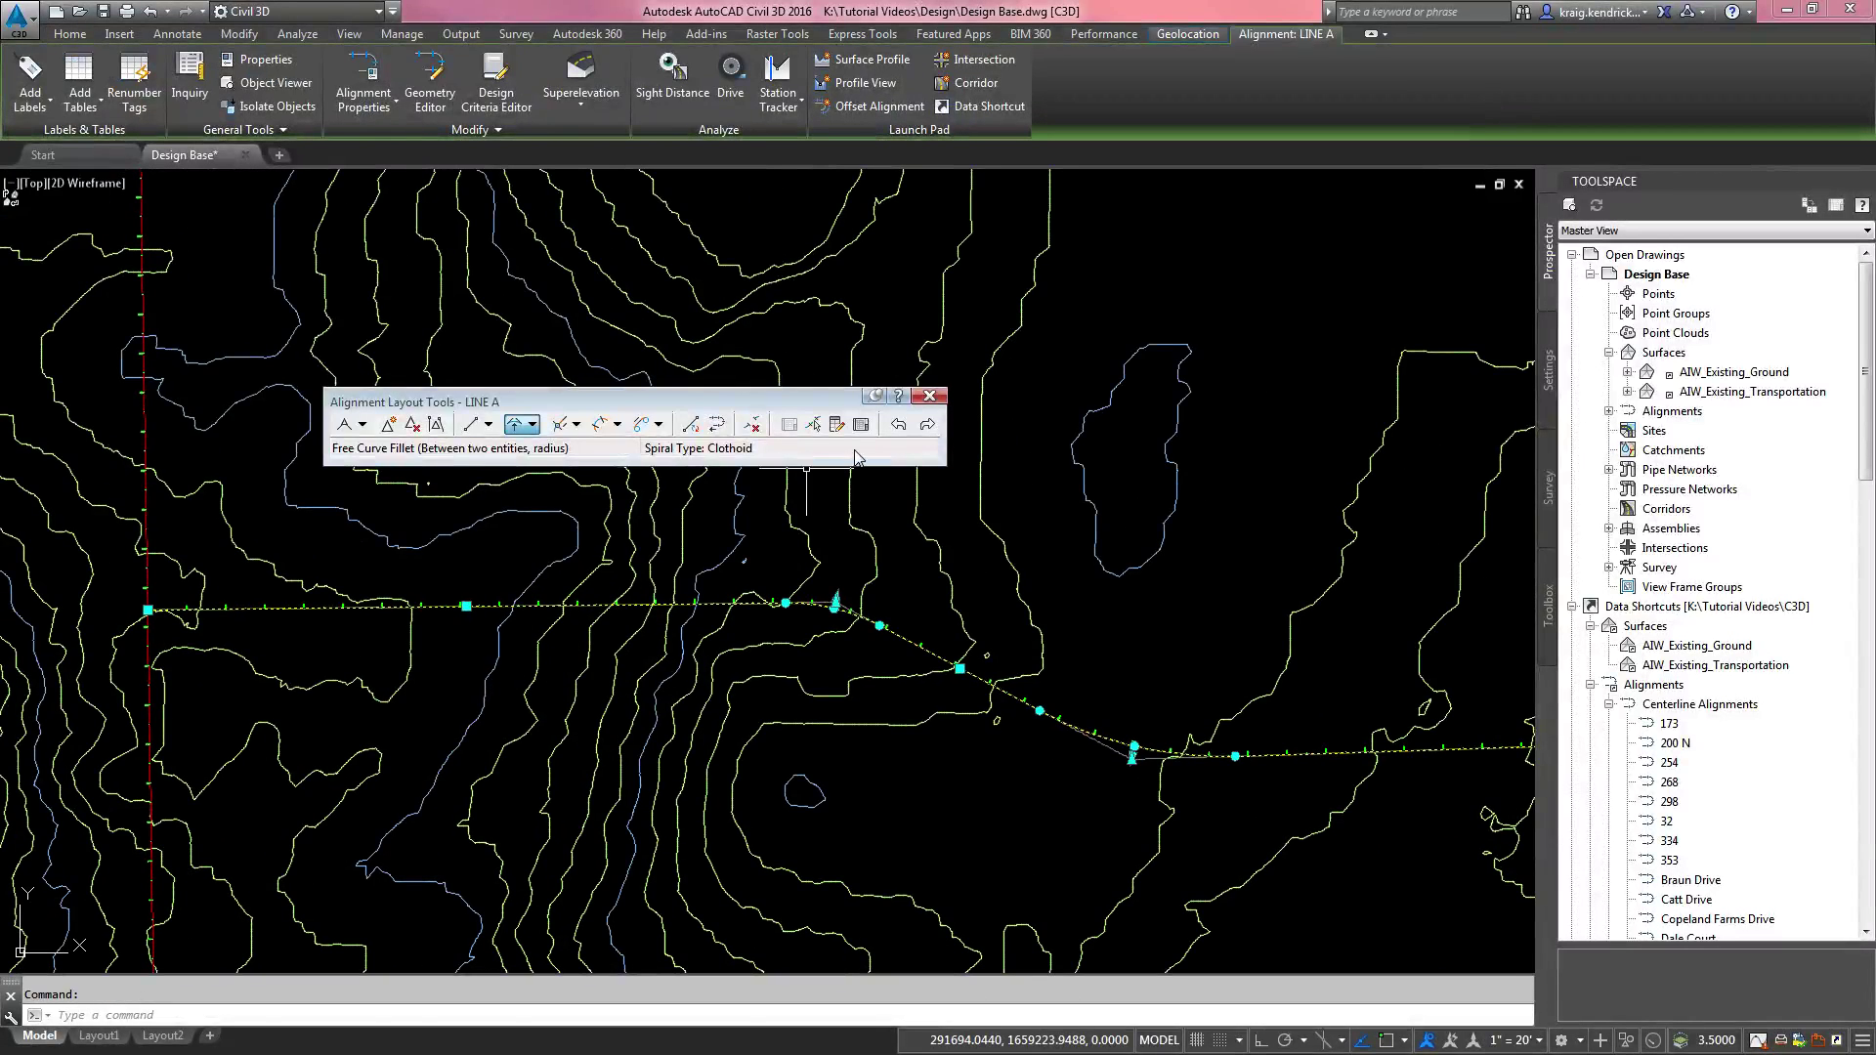
{"action": "key", "text": "Escape"}
Step: Show the table of LINE A's alignment entities and set the first curve's radius to 750 feet
{"action": "left_click_drag", "start_coordinate": [621, 402], "coordinate": [596, 430]}
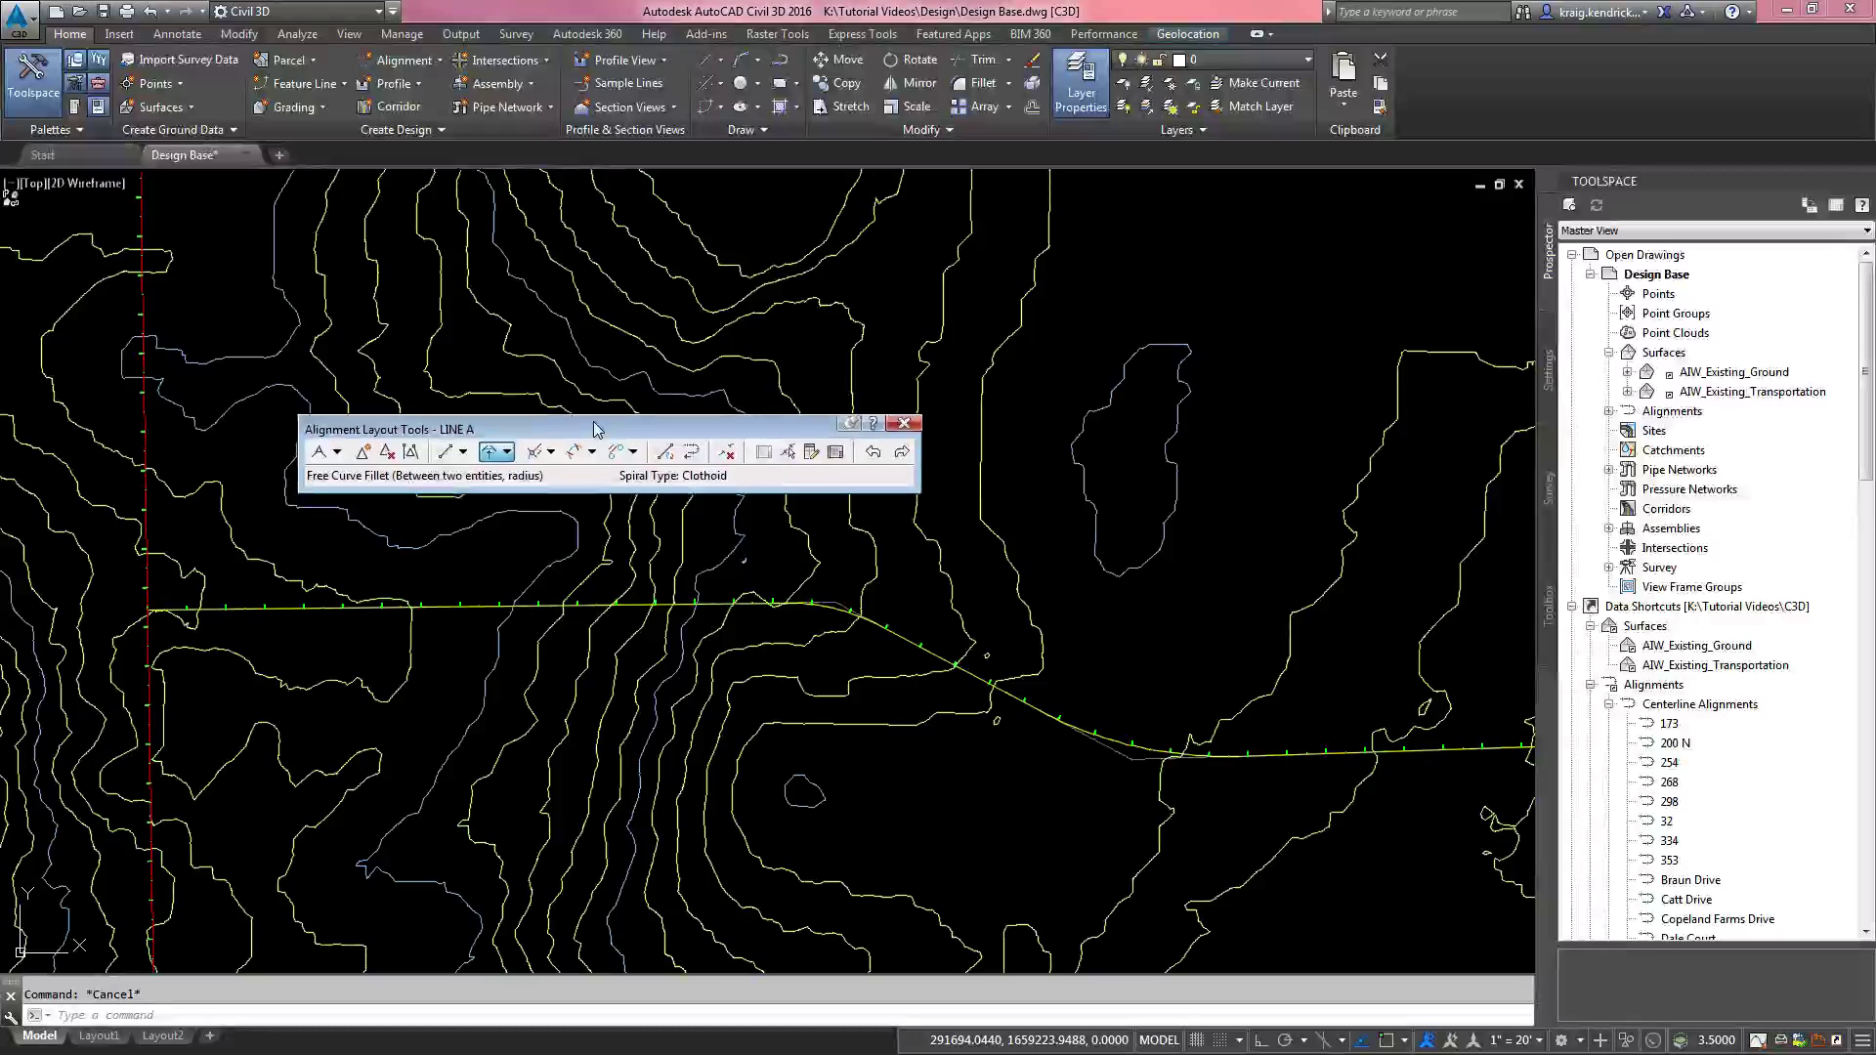
{"action": "left_click", "coordinate": [836, 453]}
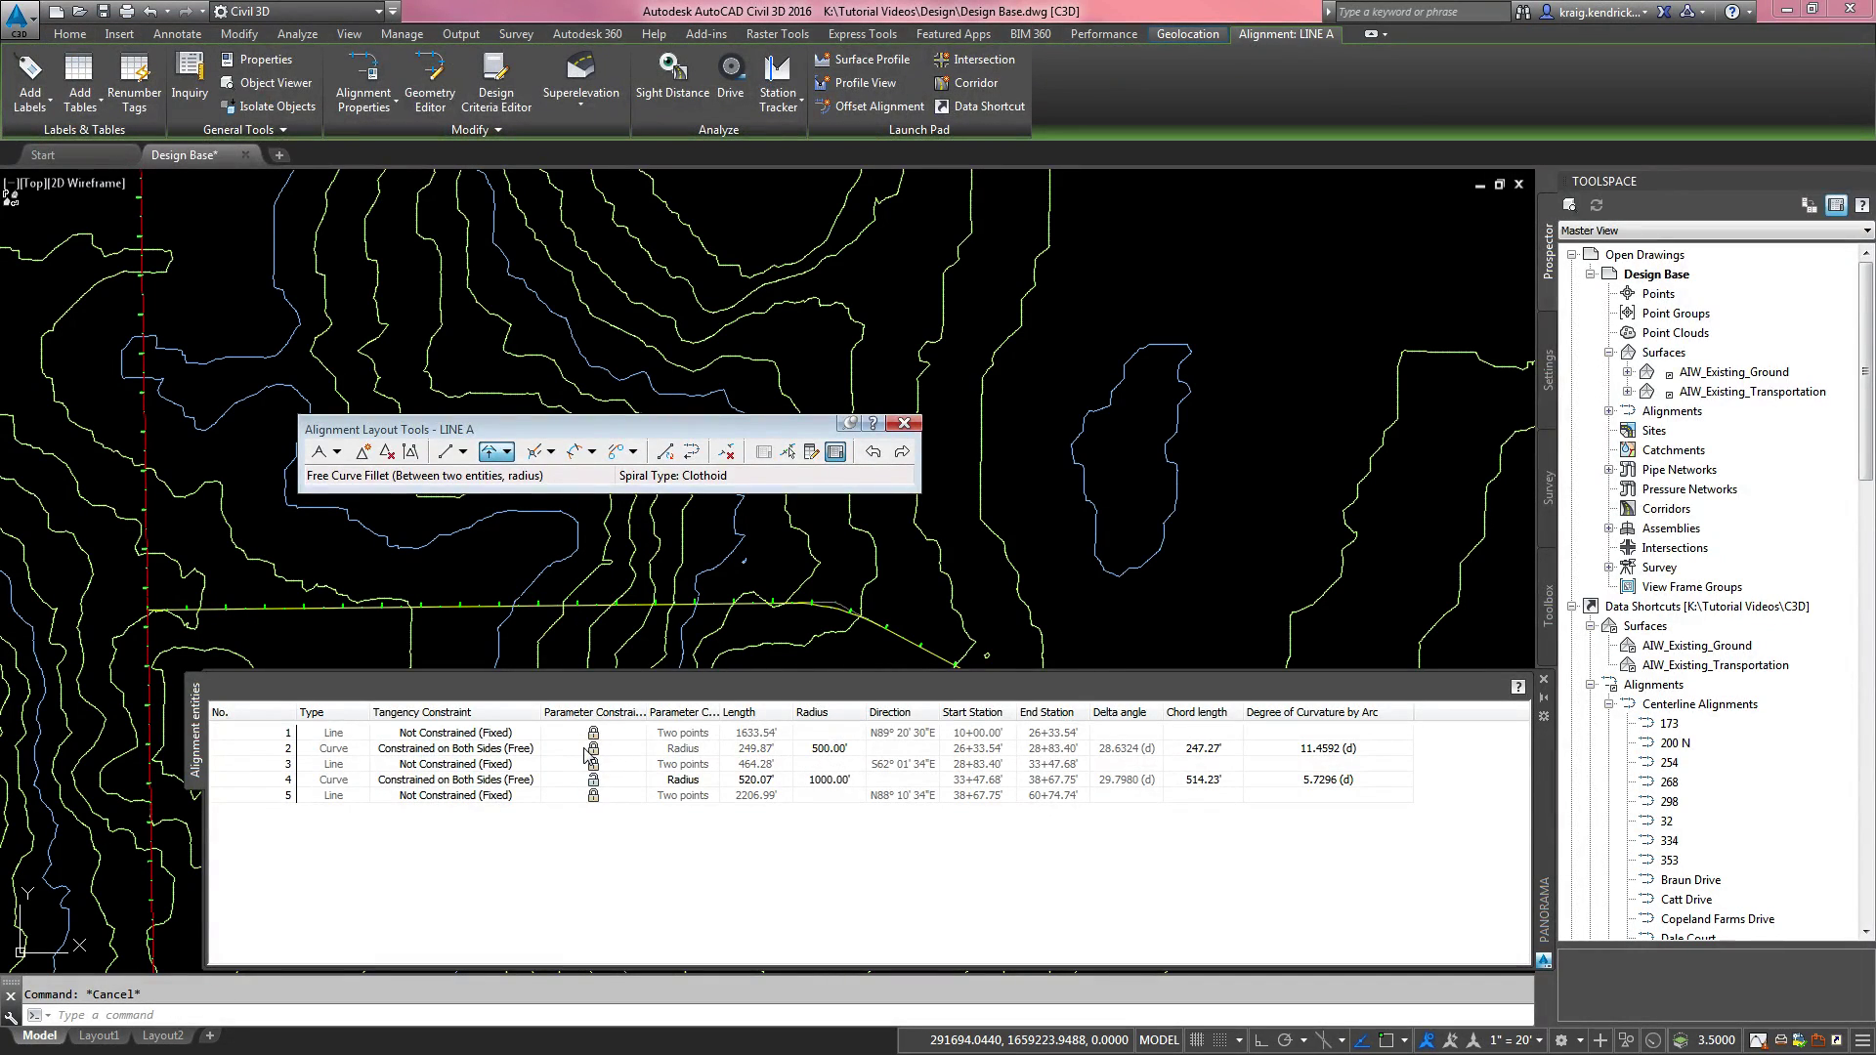
{"action": "left_click", "coordinate": [778, 746]}
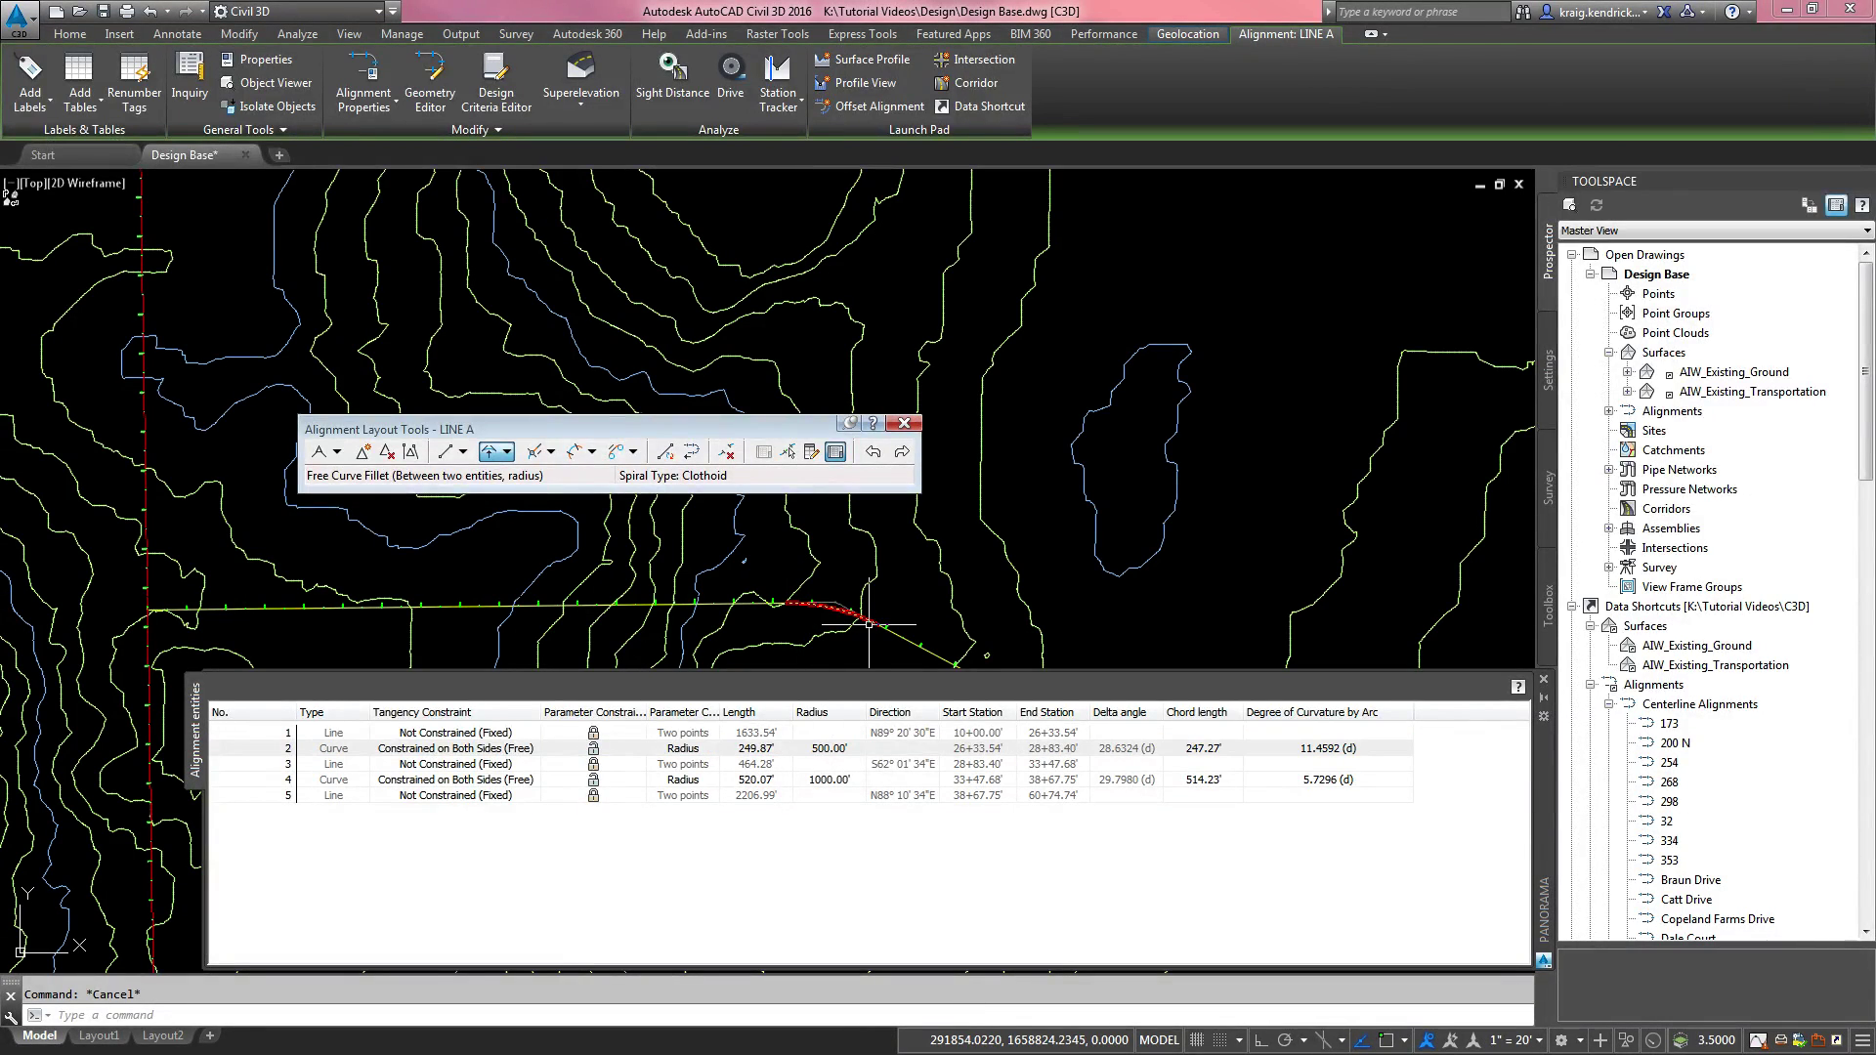
{"action": "left_click", "coordinate": [846, 748]}
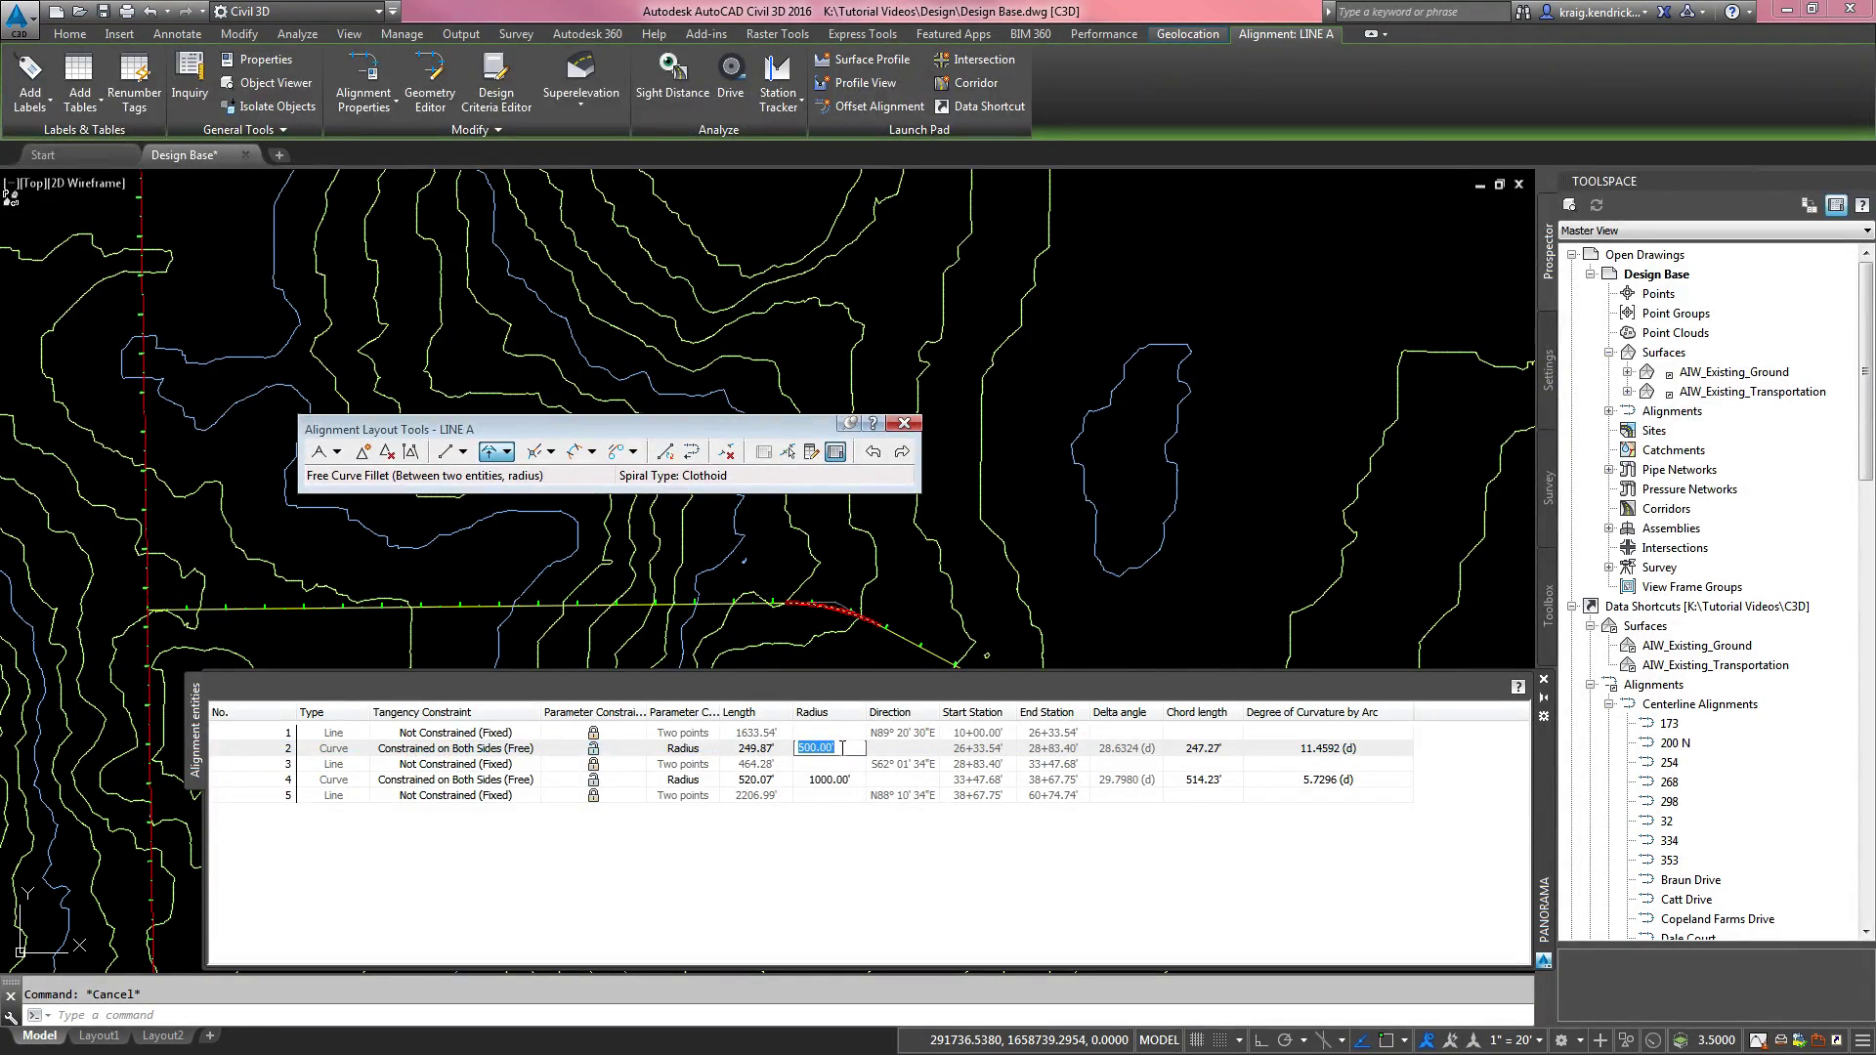
{"action": "type", "text": "750"}
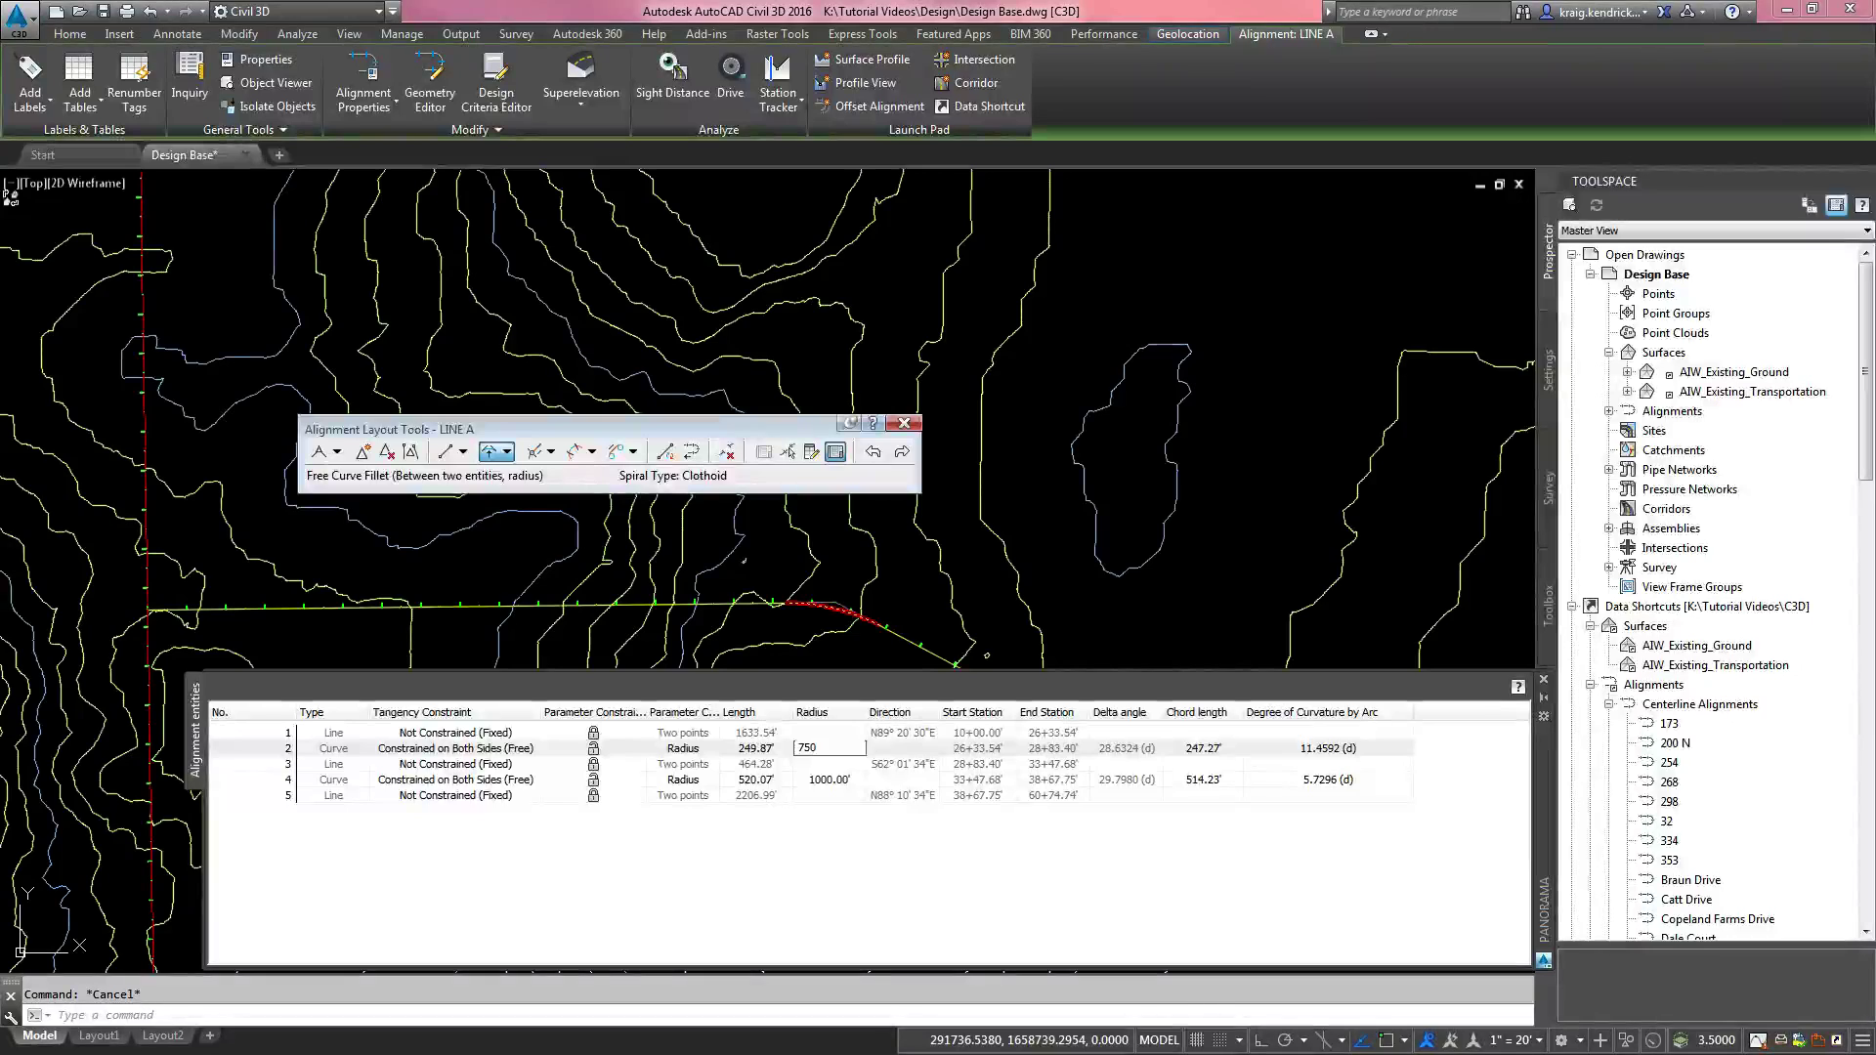
{"action": "key", "text": "Return"}
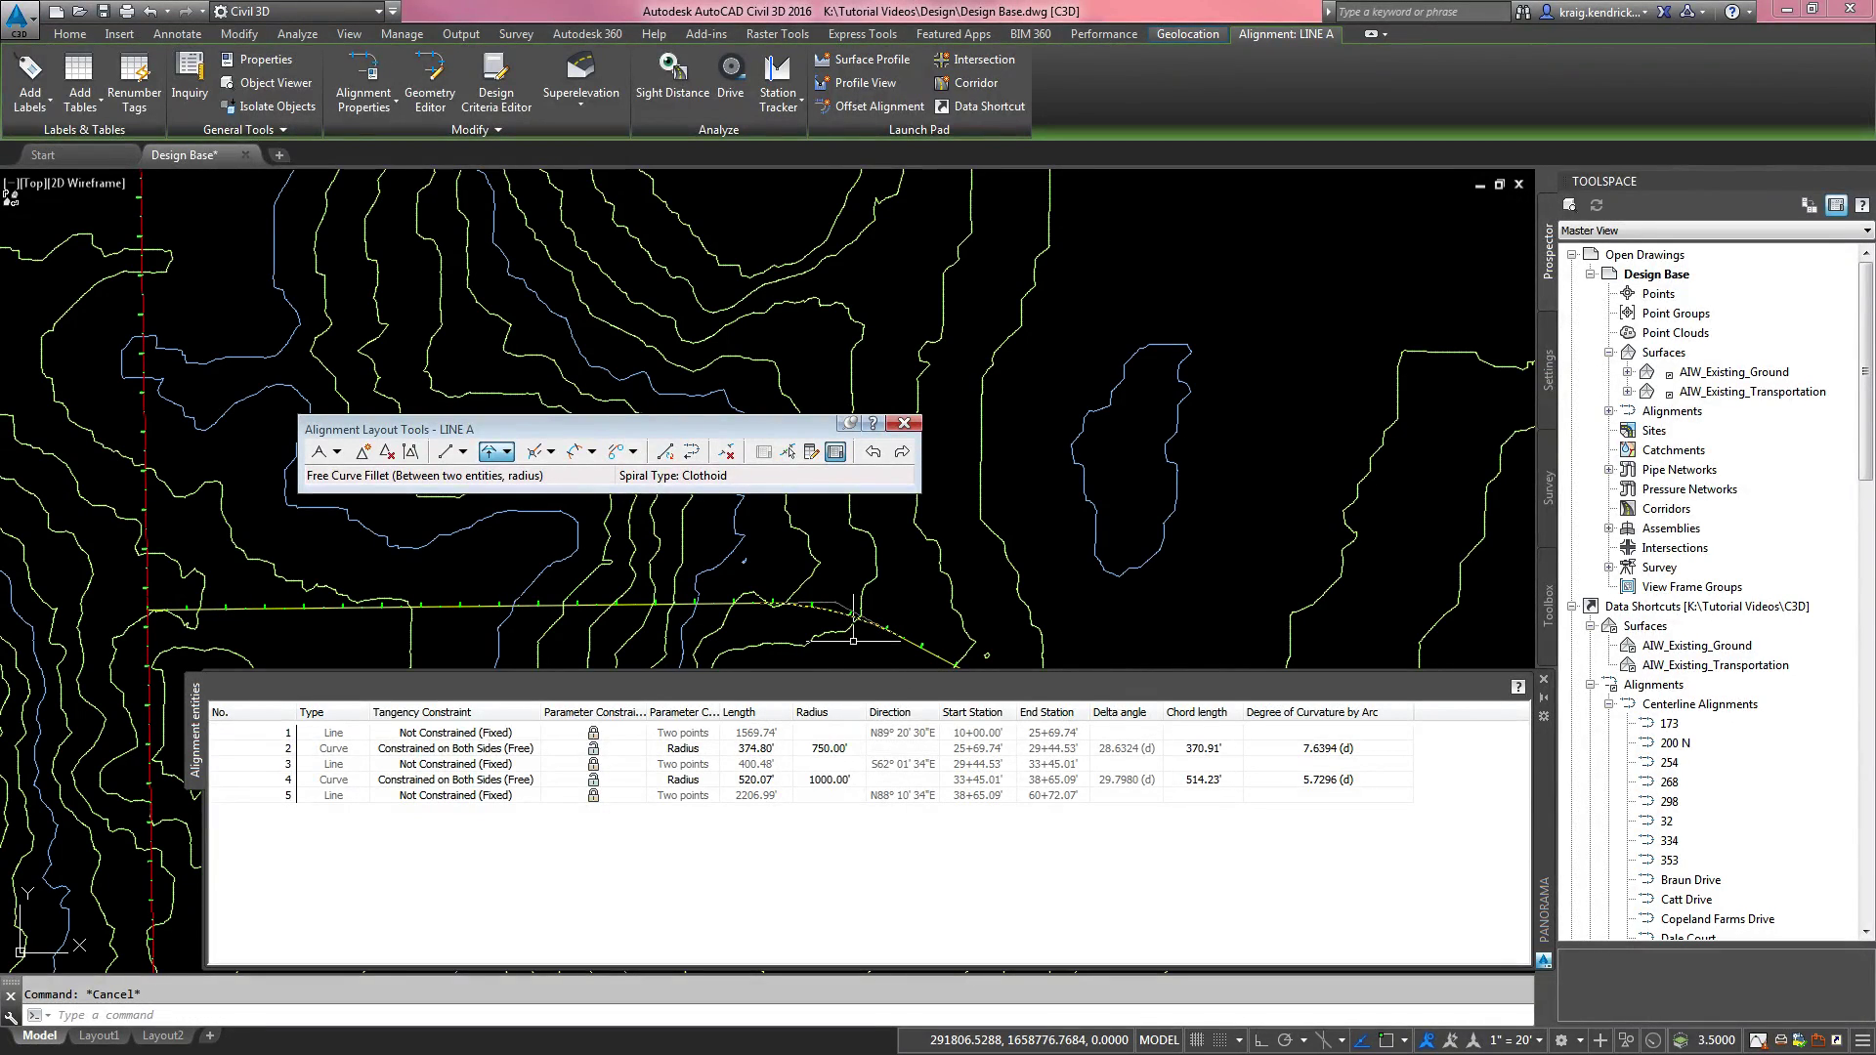
{"action": "scroll", "coordinate": [747, 567], "scroll_direction": "down", "scroll_amount": 2}
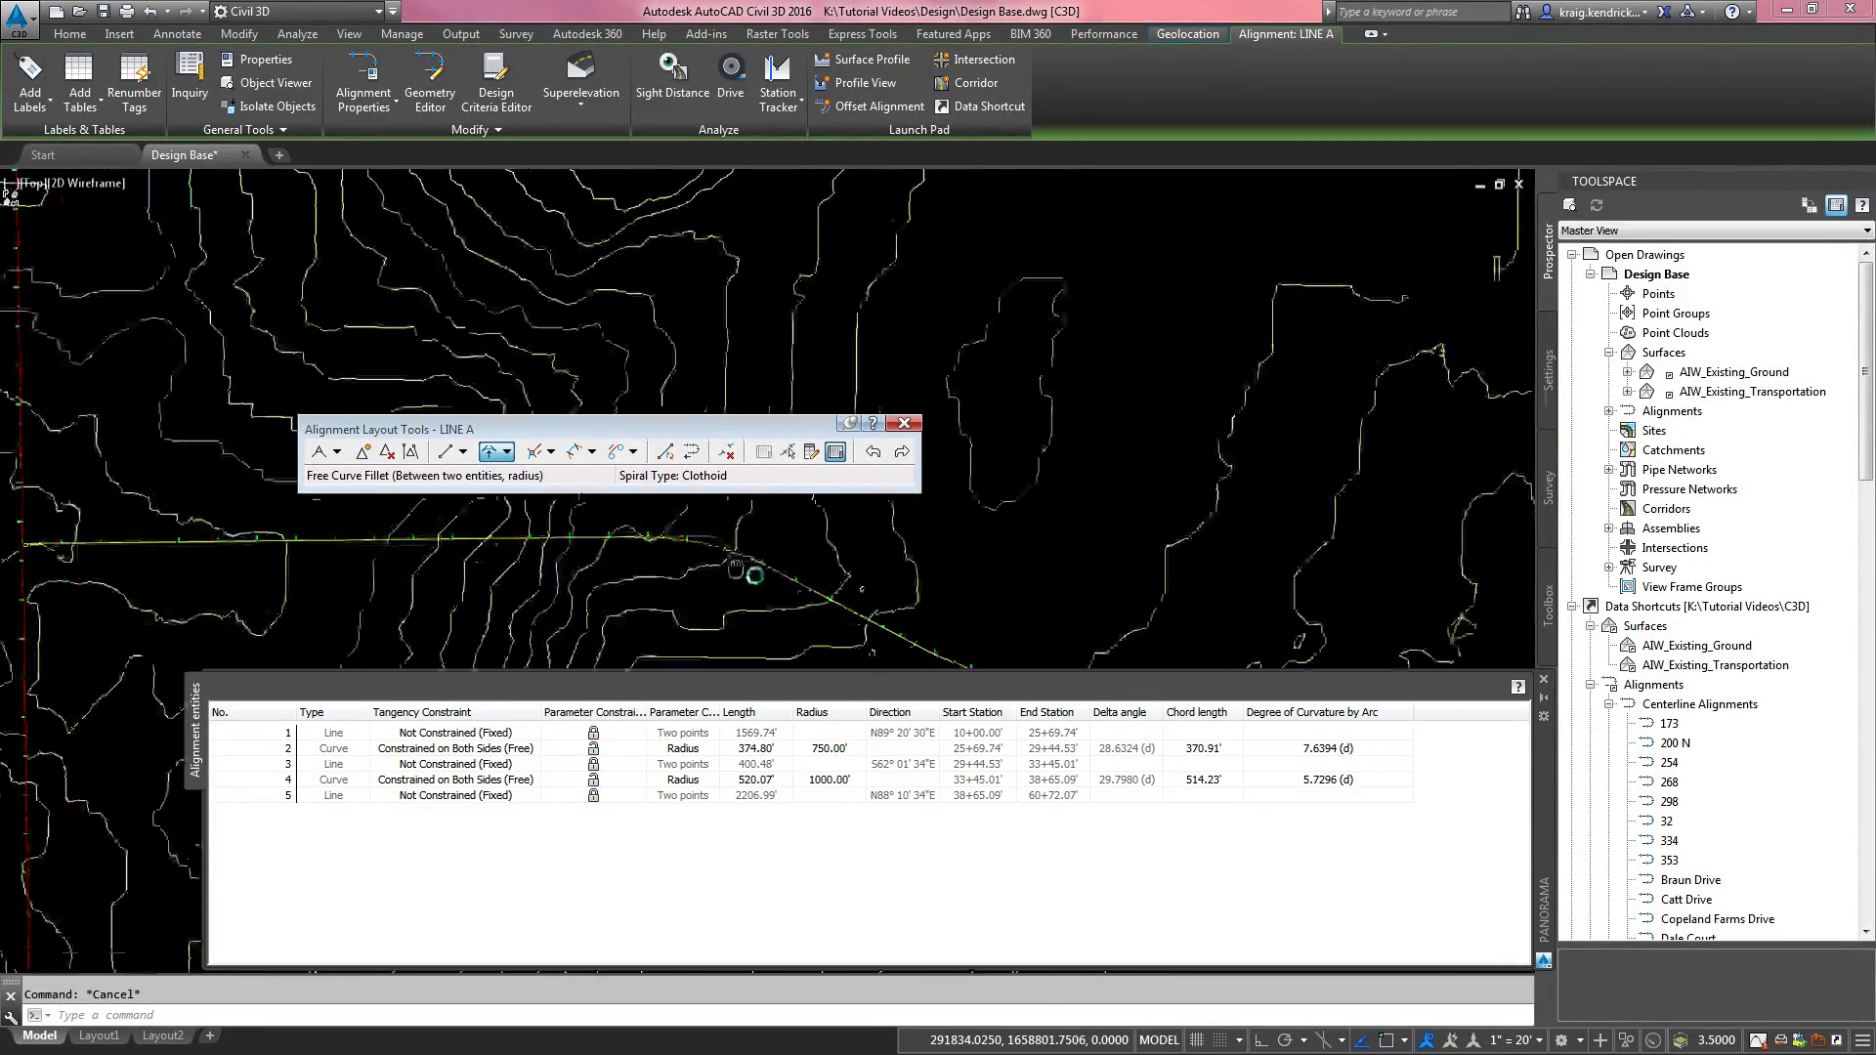
Step: Set the second curve's radius to 750 feet in the alignment entities table and close the table
{"action": "double_click", "coordinate": [846, 780]}
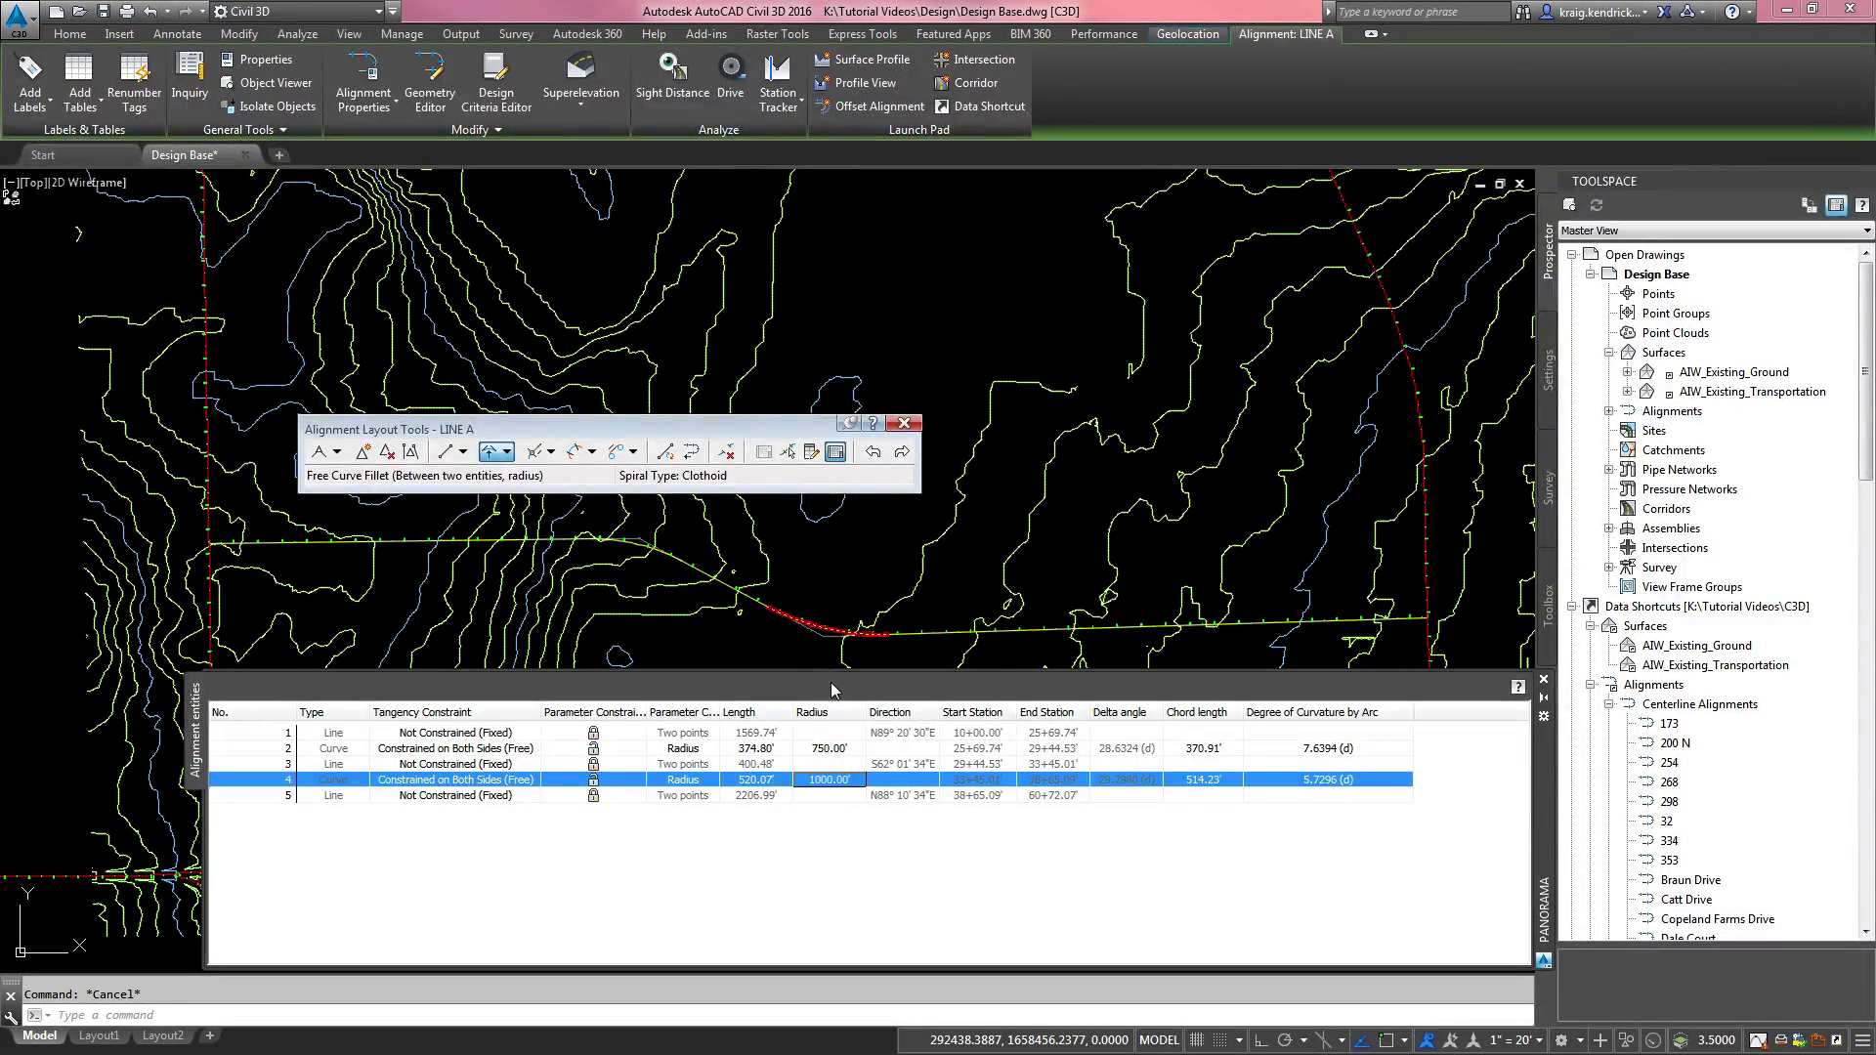
{"action": "double_click", "coordinate": [821, 780]}
{"action": "left_click", "coordinate": [822, 781]}
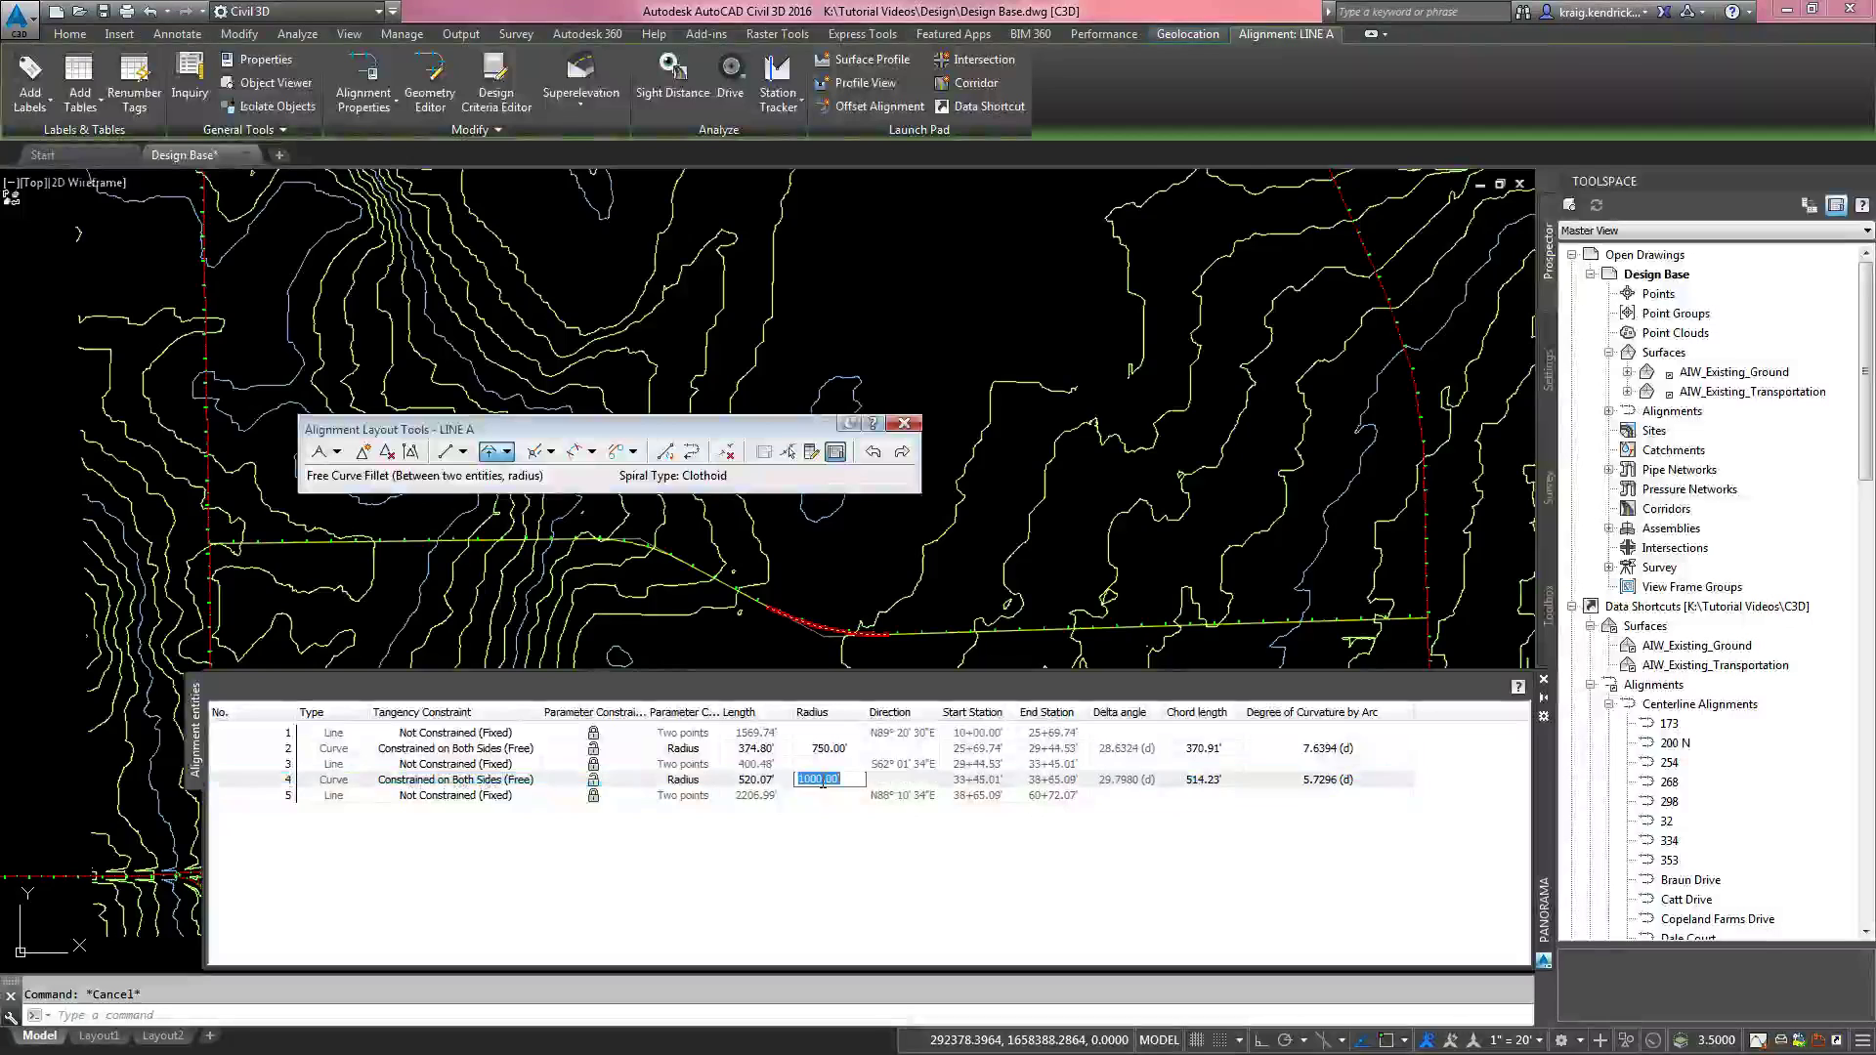
{"action": "type", "text": "750"}
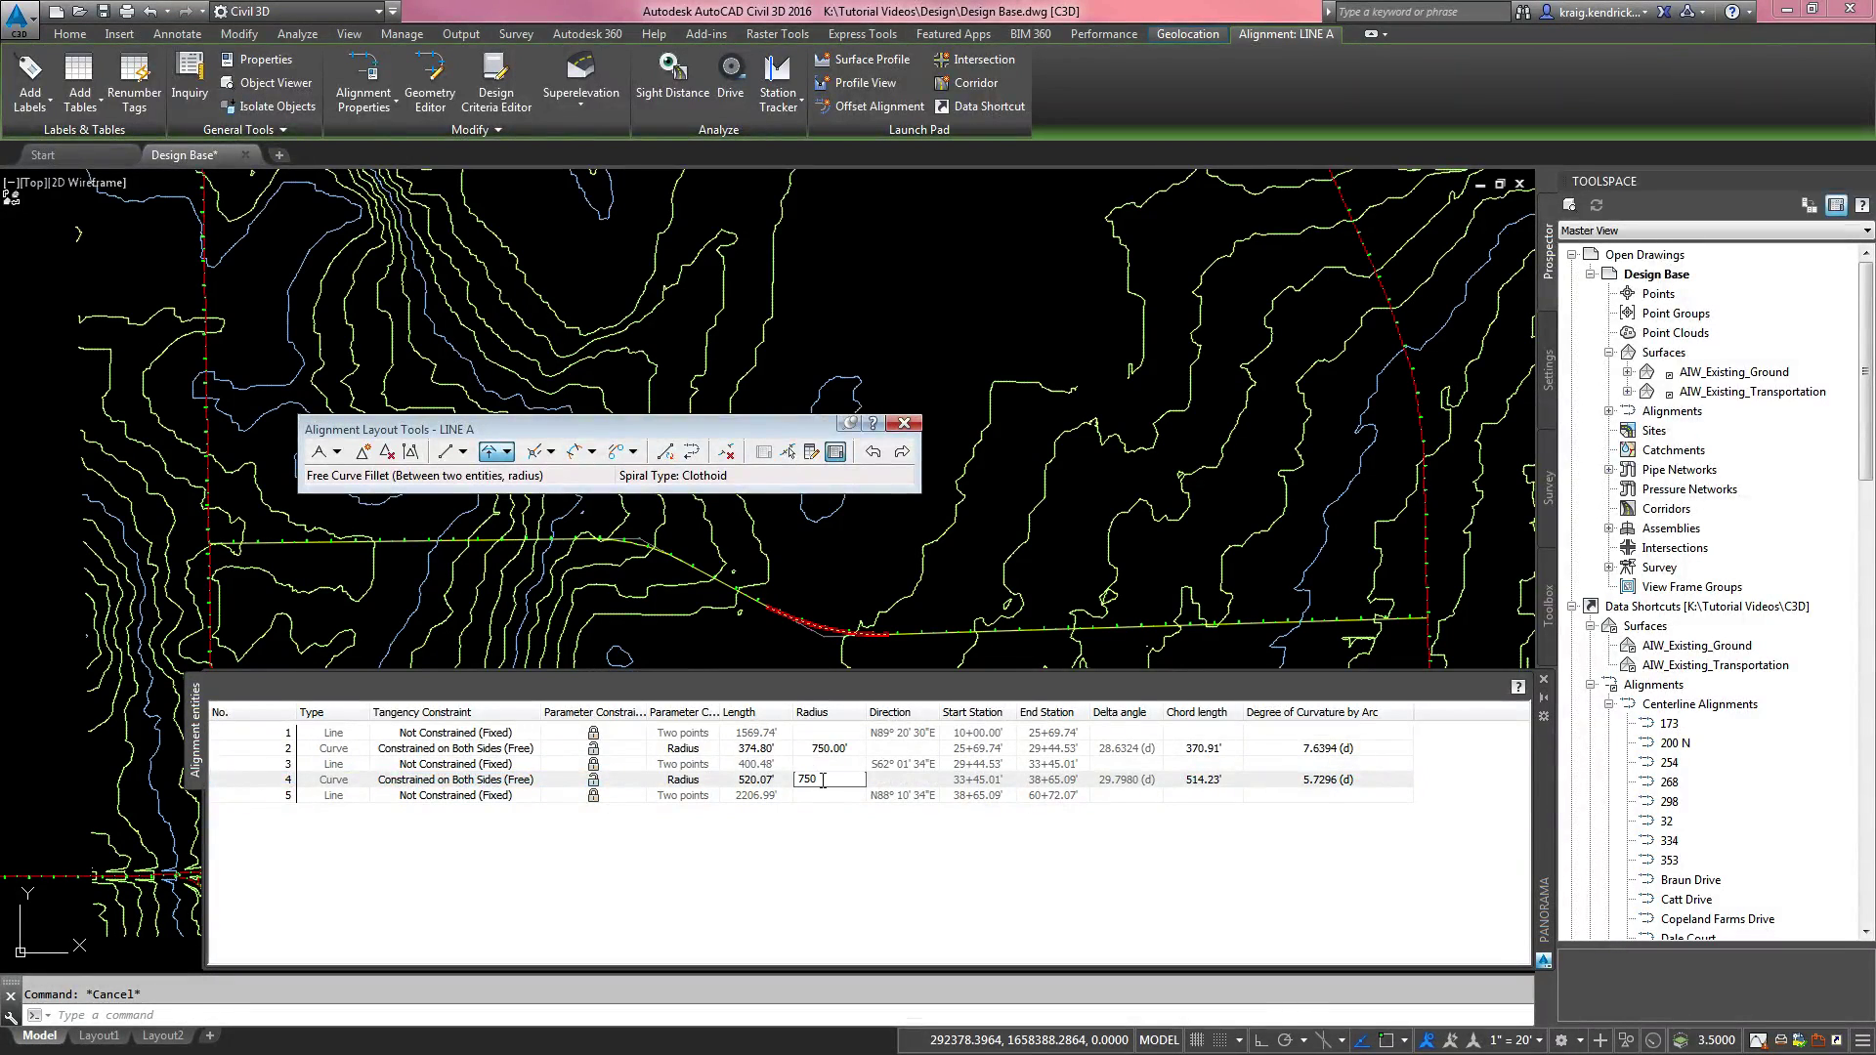
{"action": "key", "text": "Return"}
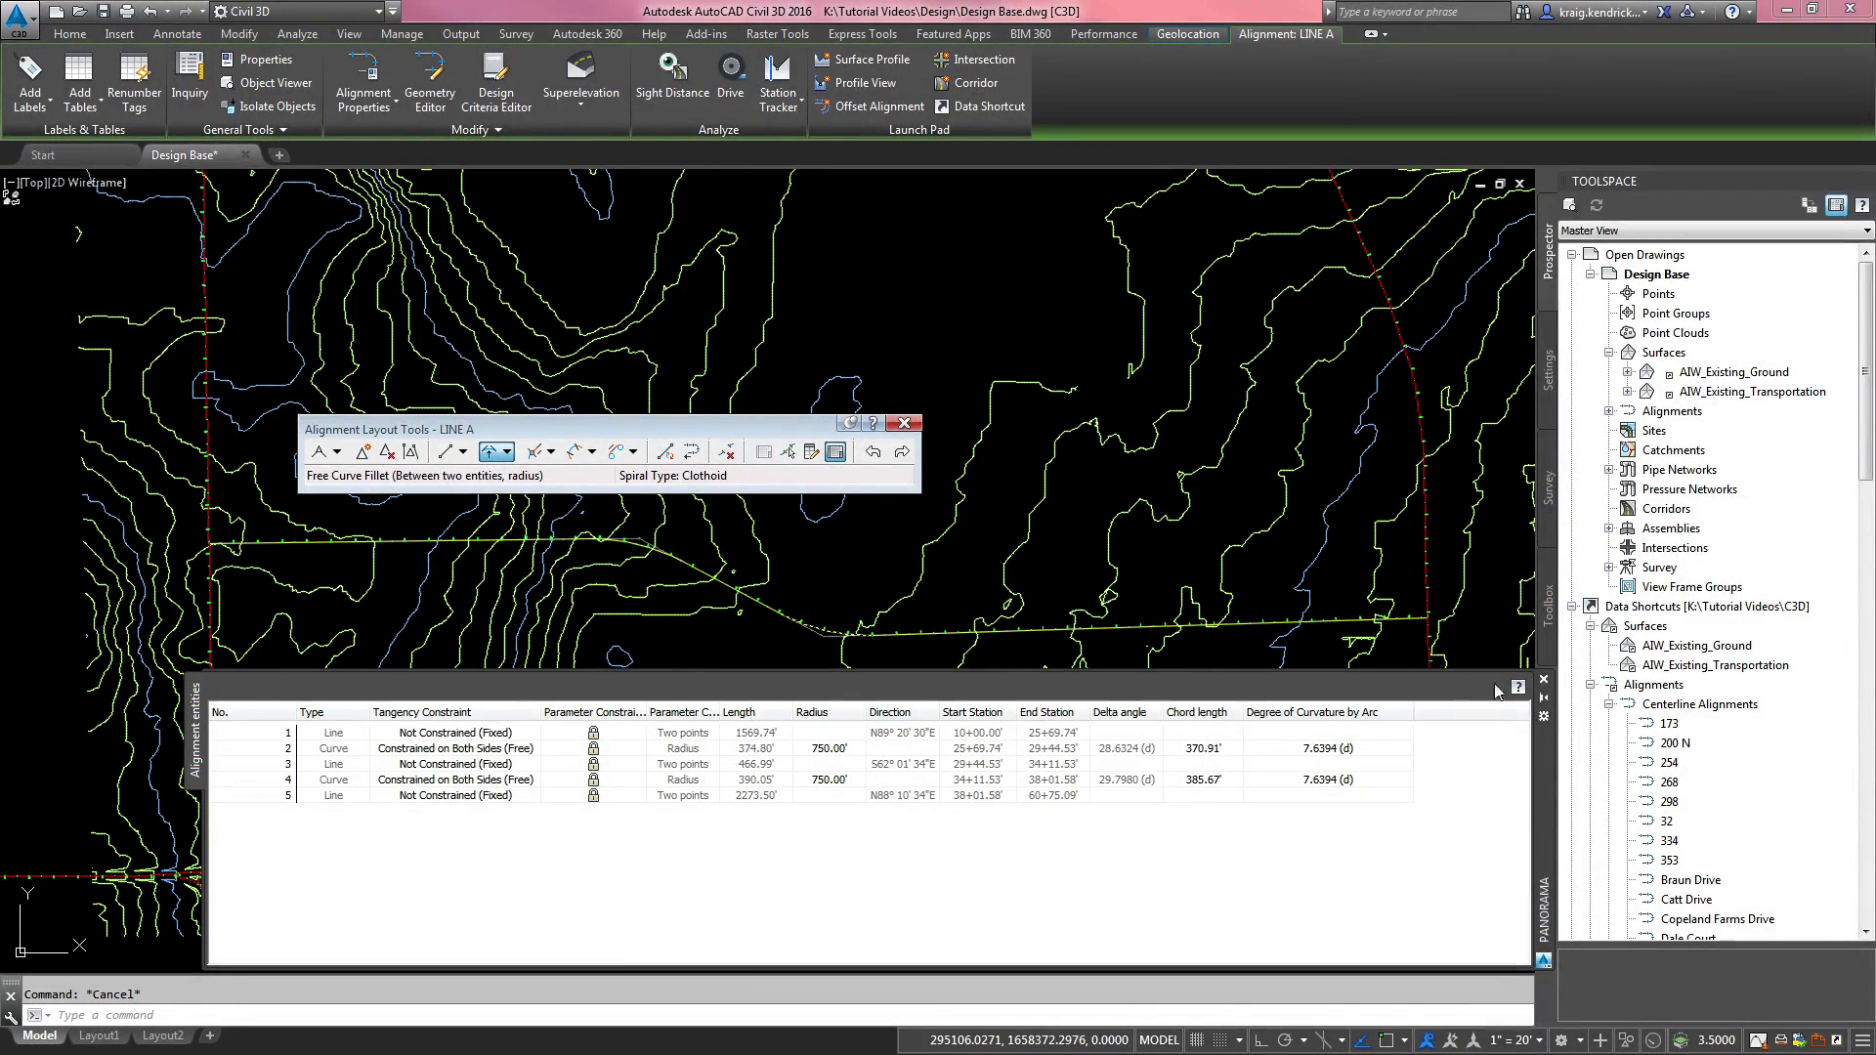
{"action": "left_click", "coordinate": [1544, 680]}
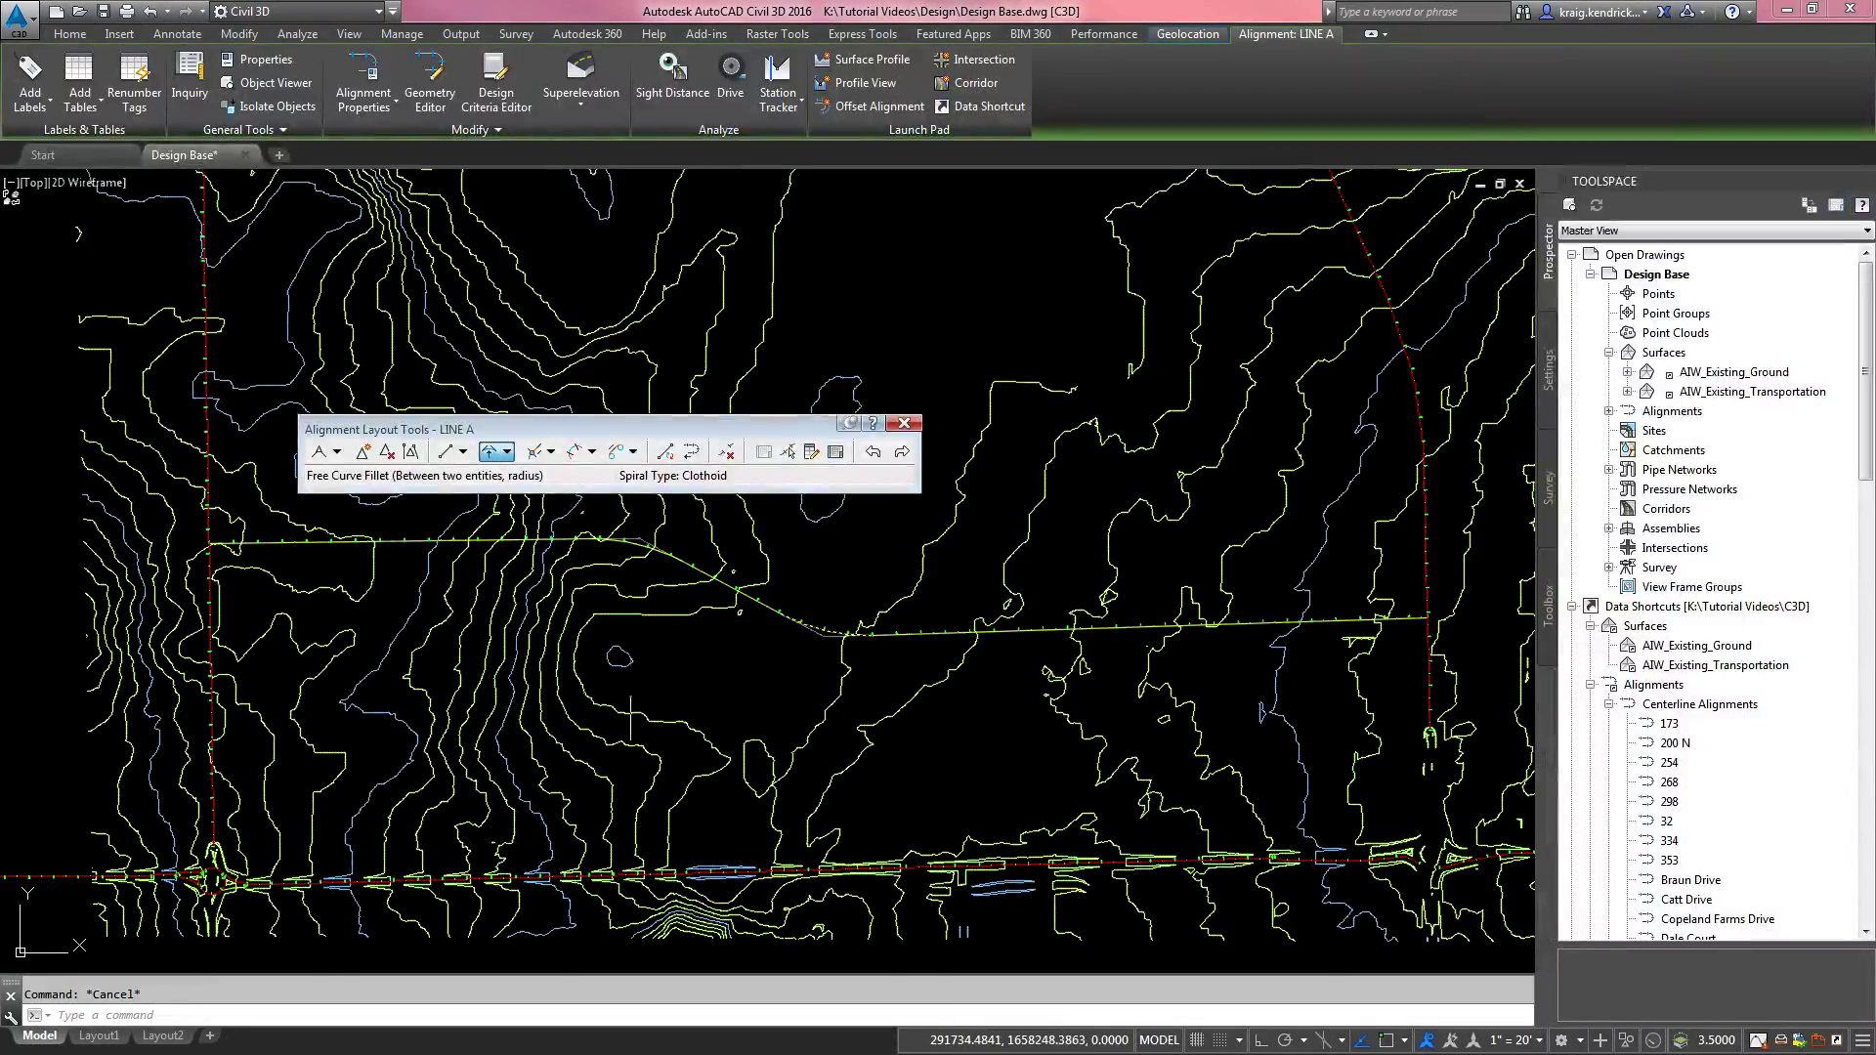
Step: Examine the stationing along LINE A's first tangent and into its first curve, and close the alignment layout tools
{"action": "scroll", "coordinate": [349, 415], "scroll_direction": "up", "scroll_amount": 3}
{"action": "scroll", "coordinate": [406, 615], "scroll_direction": "up", "scroll_amount": 5}
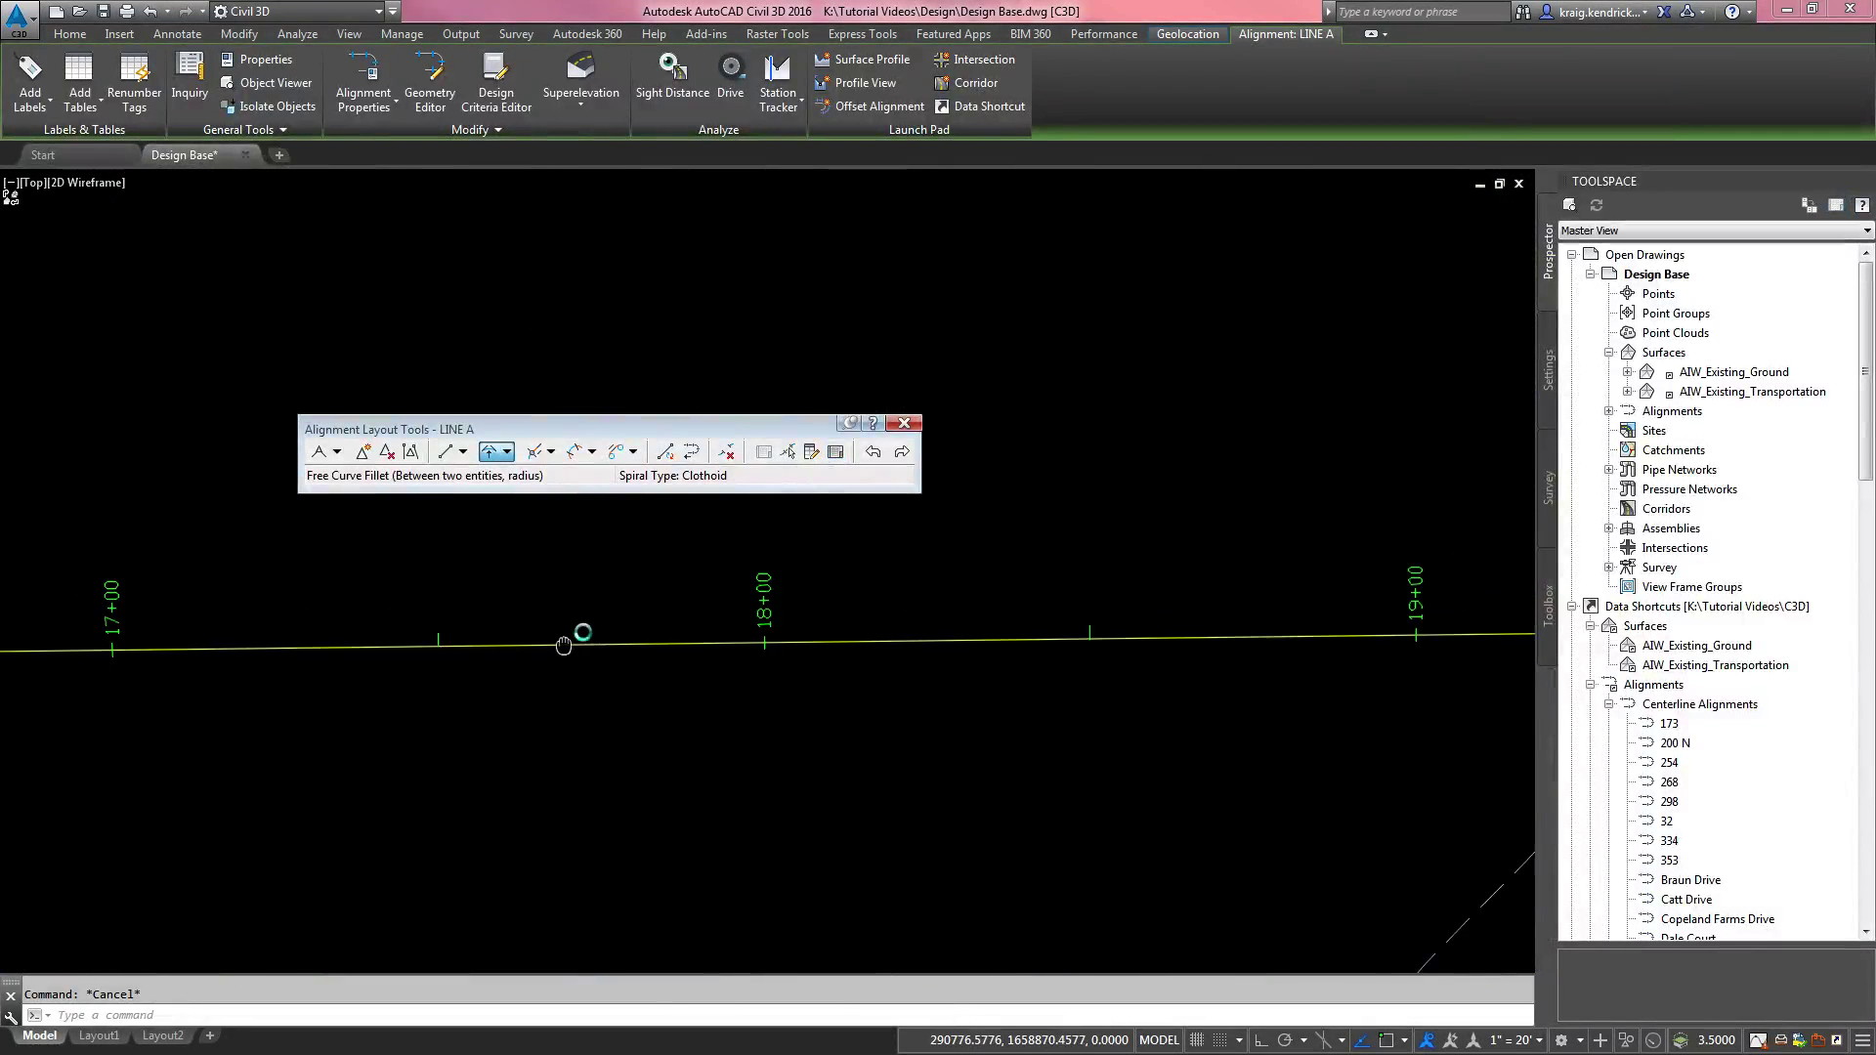
{"action": "scroll", "coordinate": [612, 663], "scroll_direction": "down", "scroll_amount": 2}
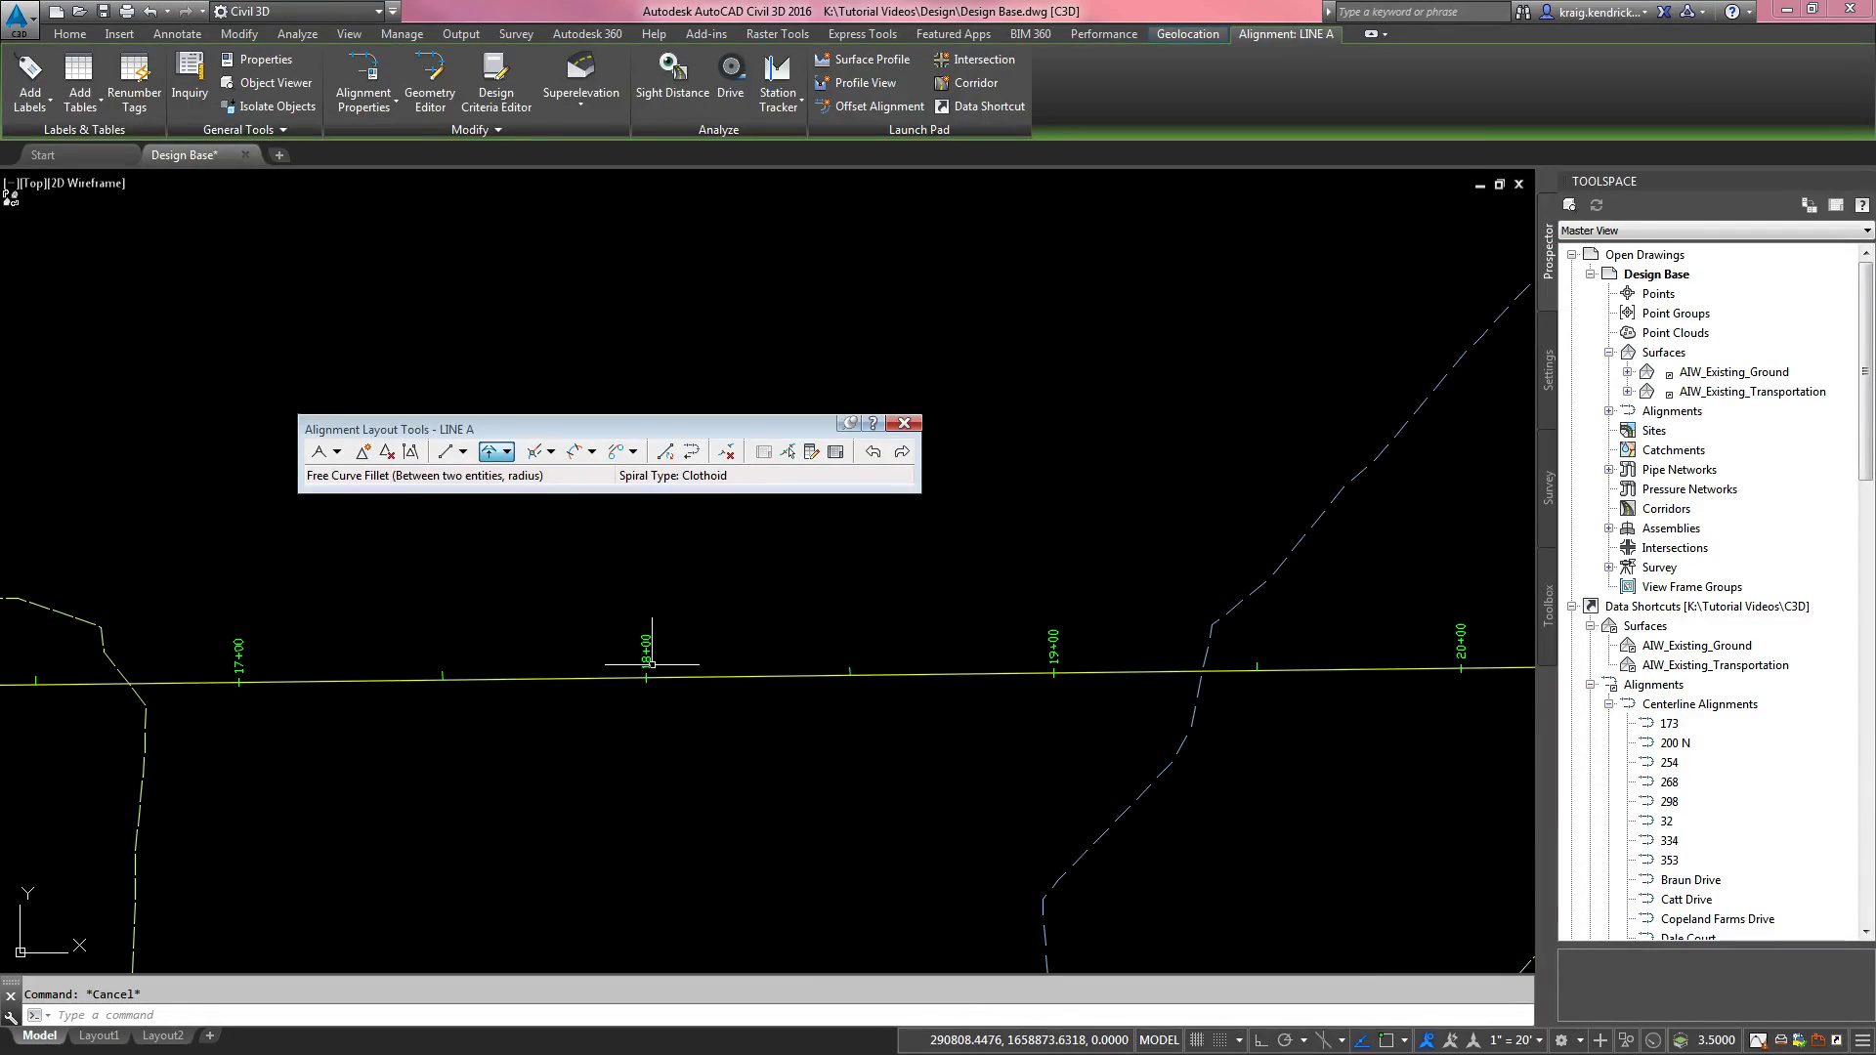
{"action": "scroll", "coordinate": [744, 674], "scroll_direction": "down", "scroll_amount": 4}
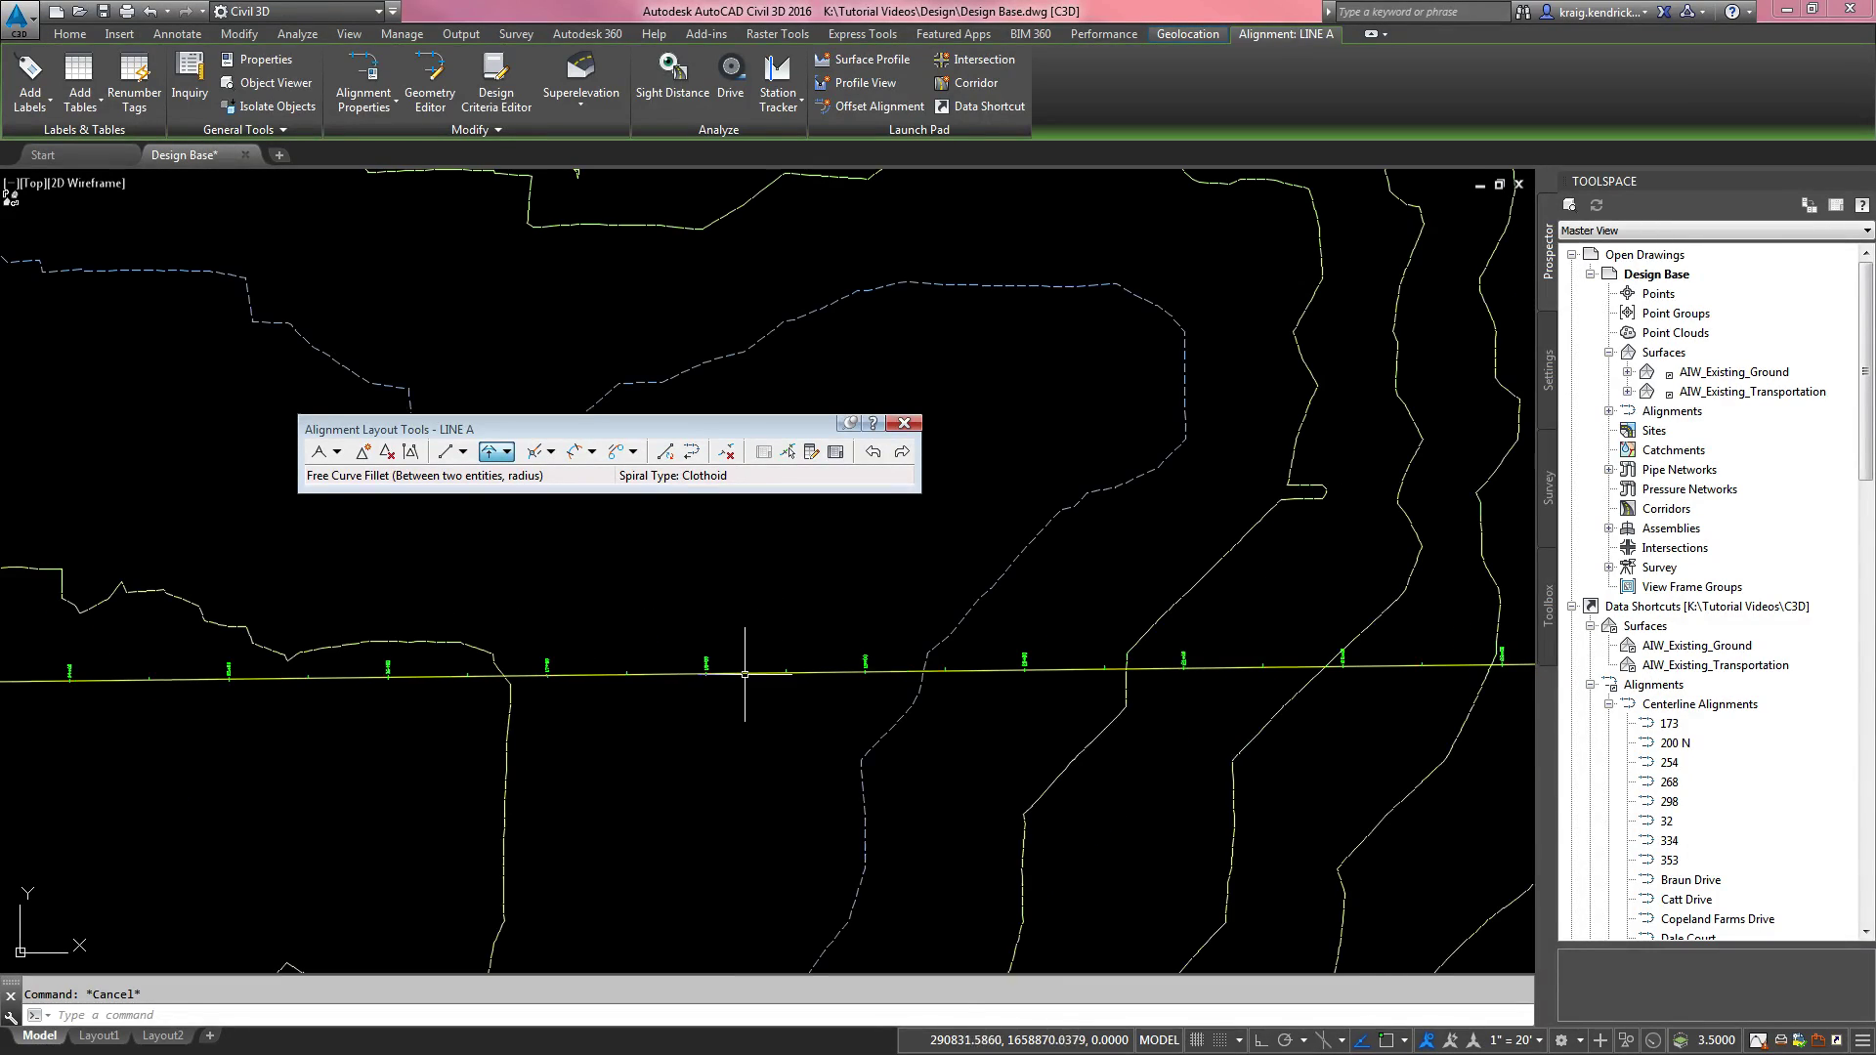
{"action": "middle_click_drag", "start_coordinate": [745, 674], "coordinate": [536, 729]}
{"action": "scroll", "coordinate": [742, 703], "scroll_direction": "down", "scroll_amount": 2}
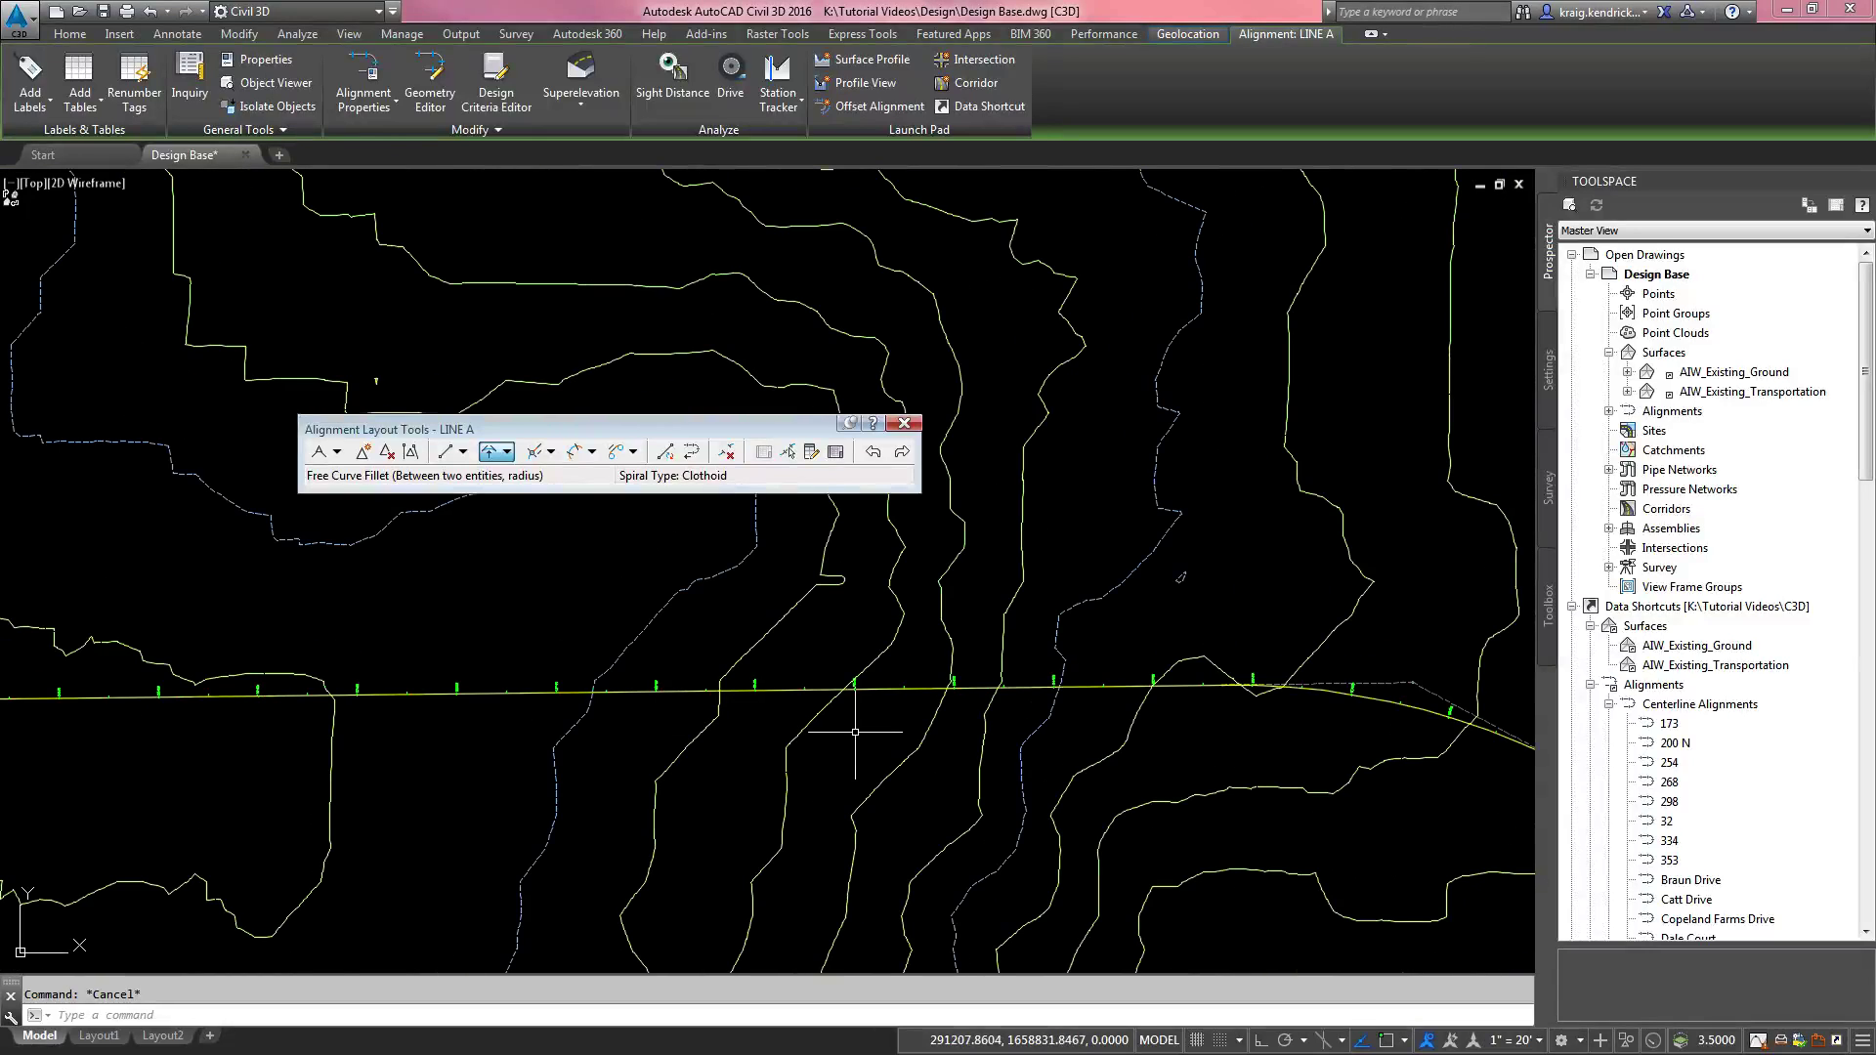
{"action": "mouse_move", "coordinate": [850, 732]}
{"action": "middle_mouse_down"}
{"action": "mouse_move", "coordinate": [915, 738]}
{"action": "mouse_move", "coordinate": [911, 781]}
{"action": "mouse_move", "coordinate": [568, 719]}
{"action": "middle_mouse_up"}
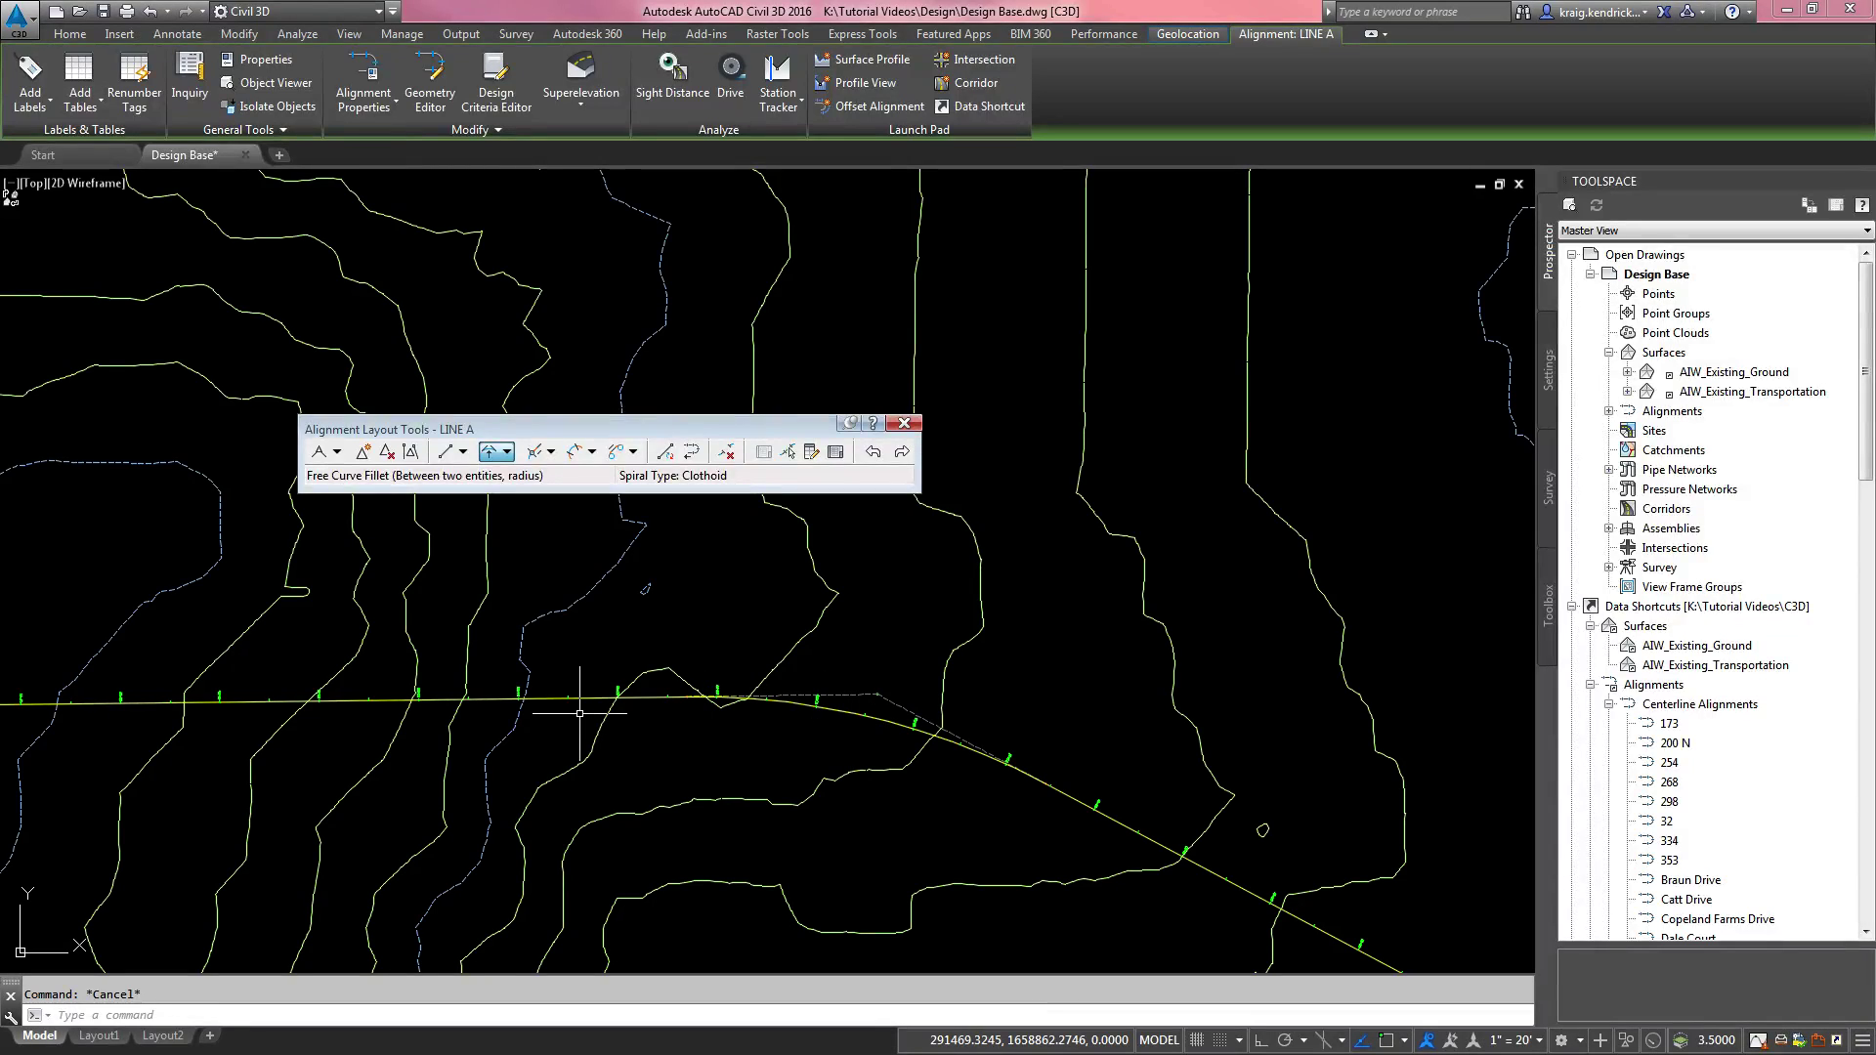
{"action": "mouse_move", "coordinate": [580, 713]}
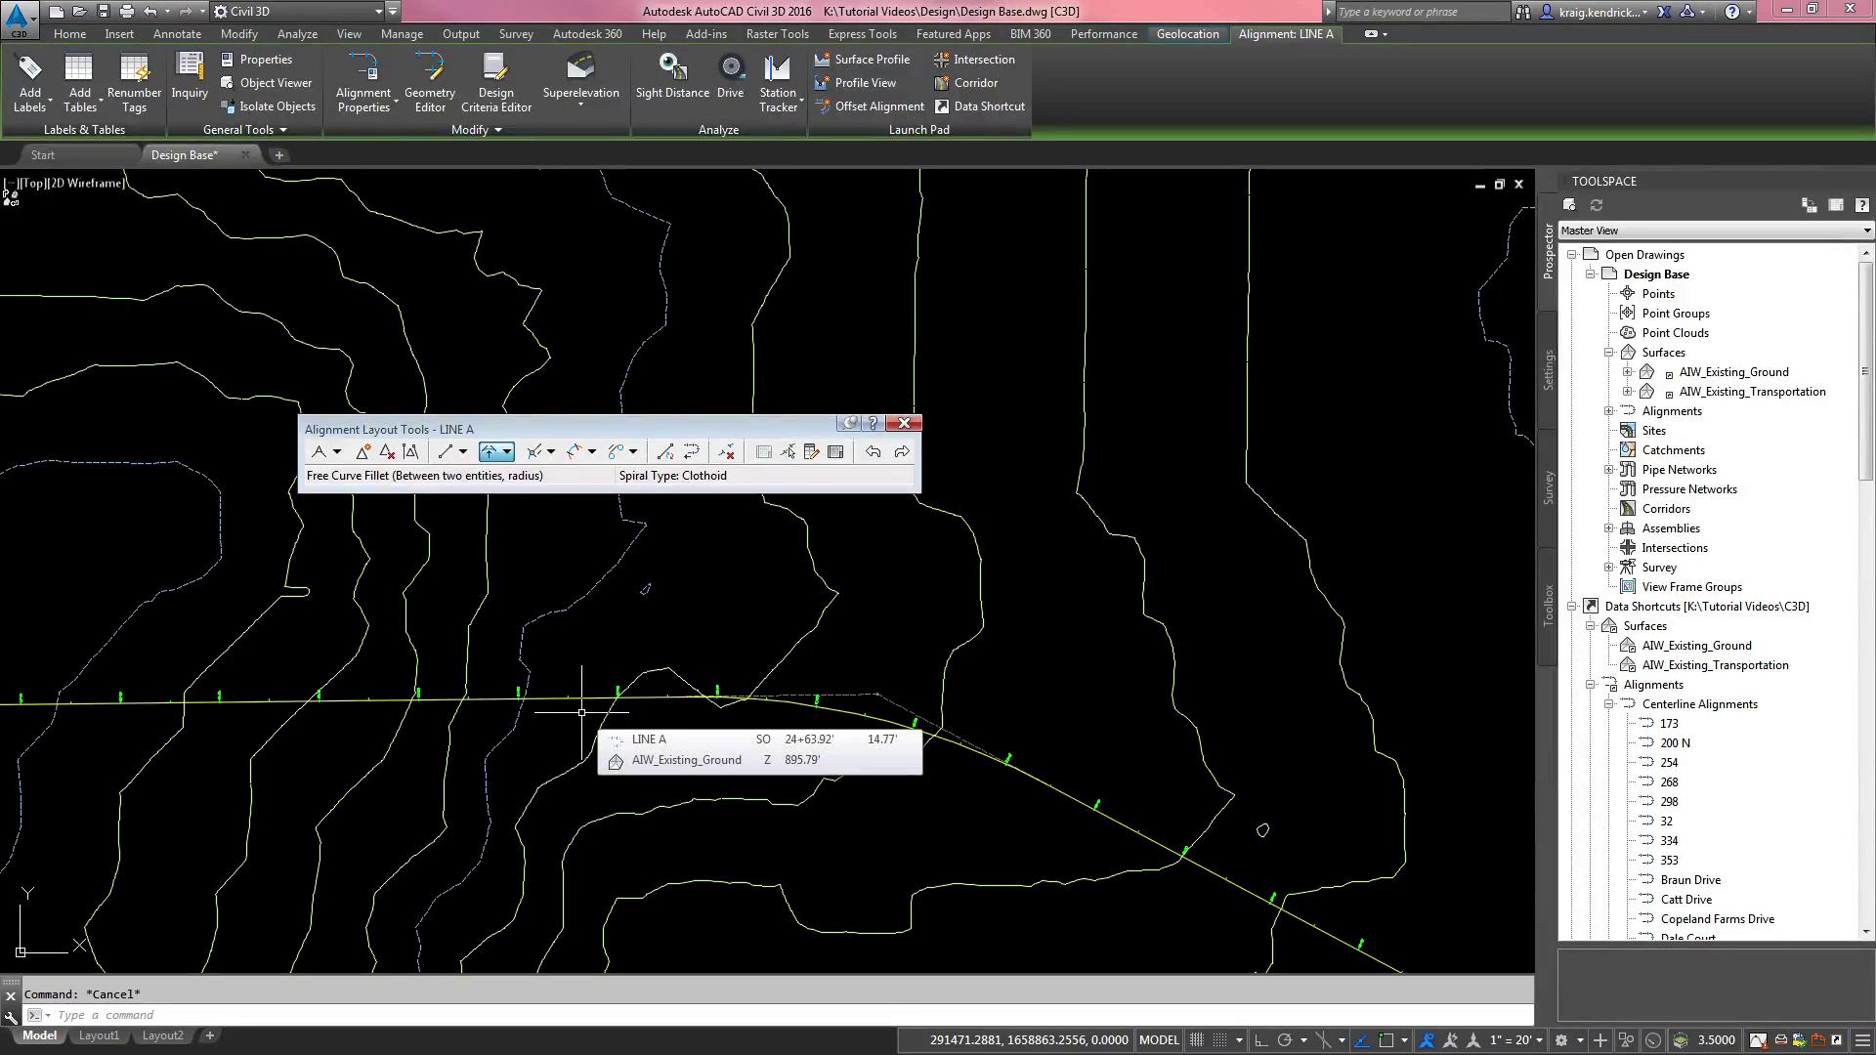
{"action": "middle_click_drag", "start_coordinate": [582, 713], "coordinate": [474, 709]}
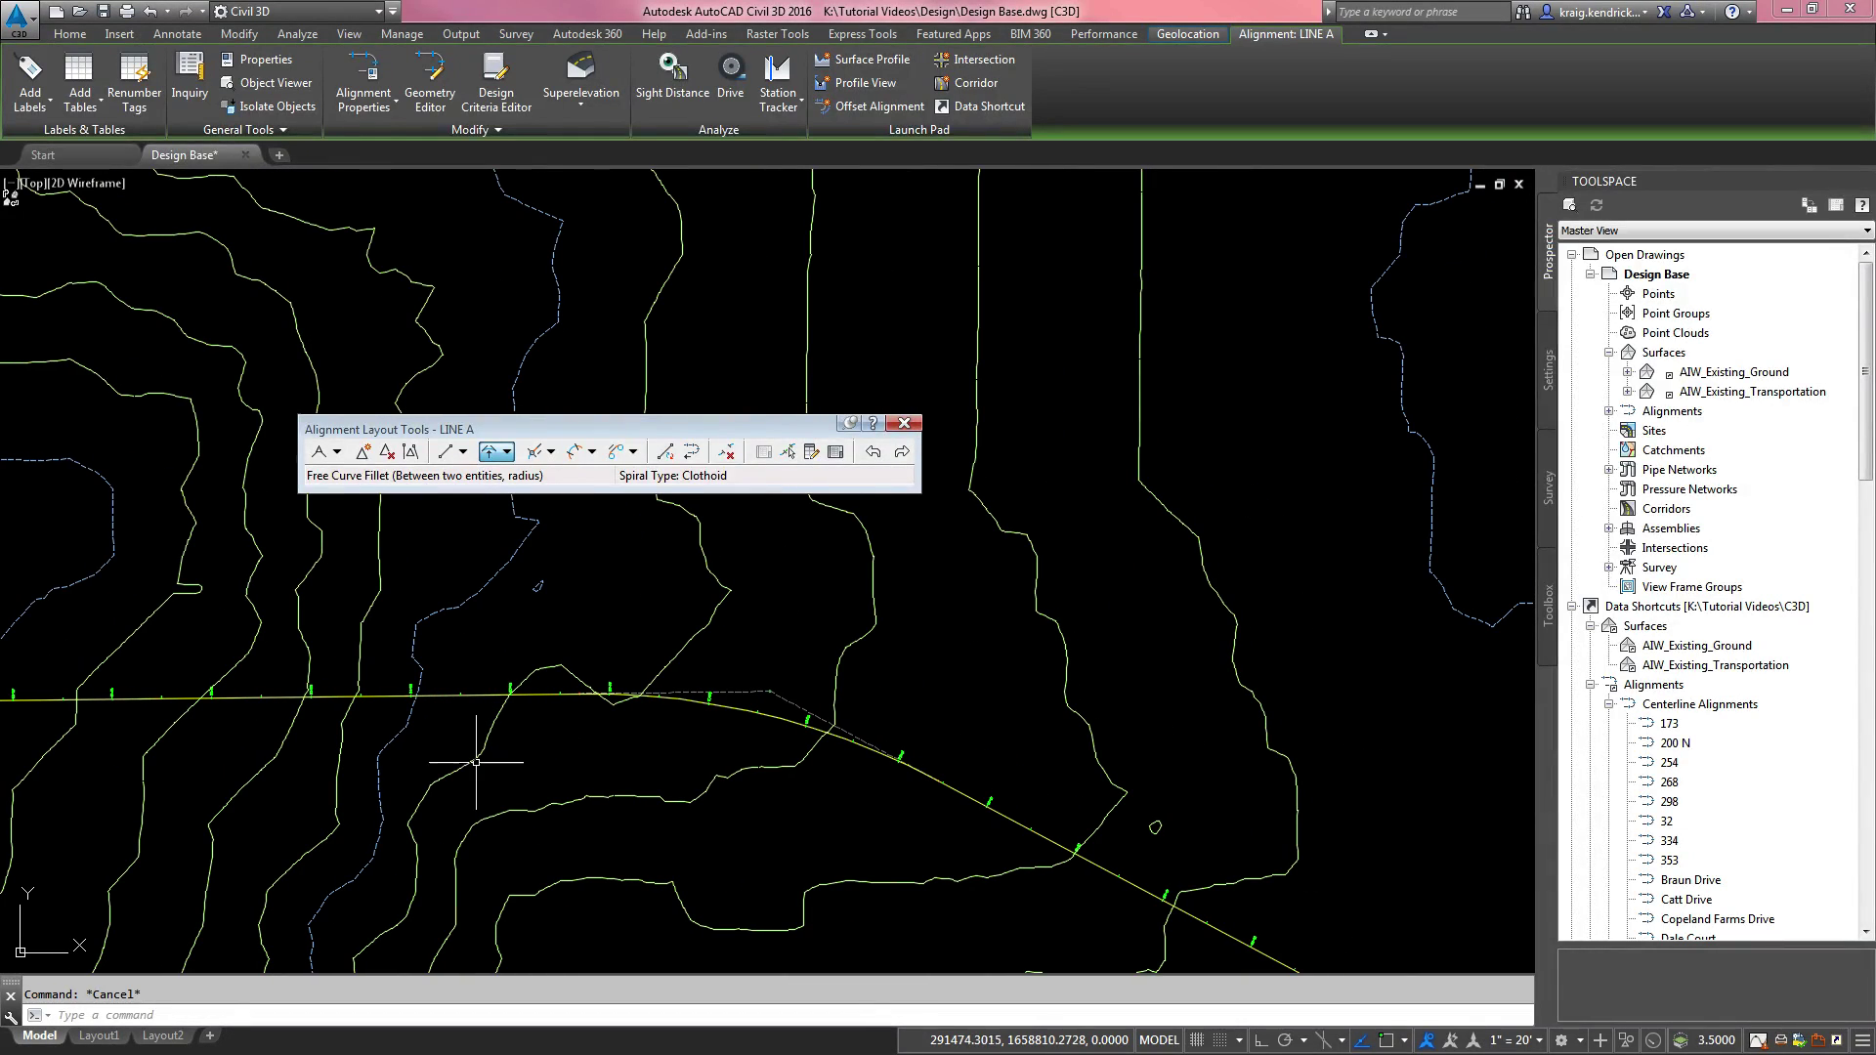
{"action": "mouse_move", "coordinate": [312, 765]}
{"action": "middle_mouse_down"}
{"action": "mouse_move", "coordinate": [537, 777]}
{"action": "mouse_move", "coordinate": [769, 730]}
{"action": "middle_mouse_up"}
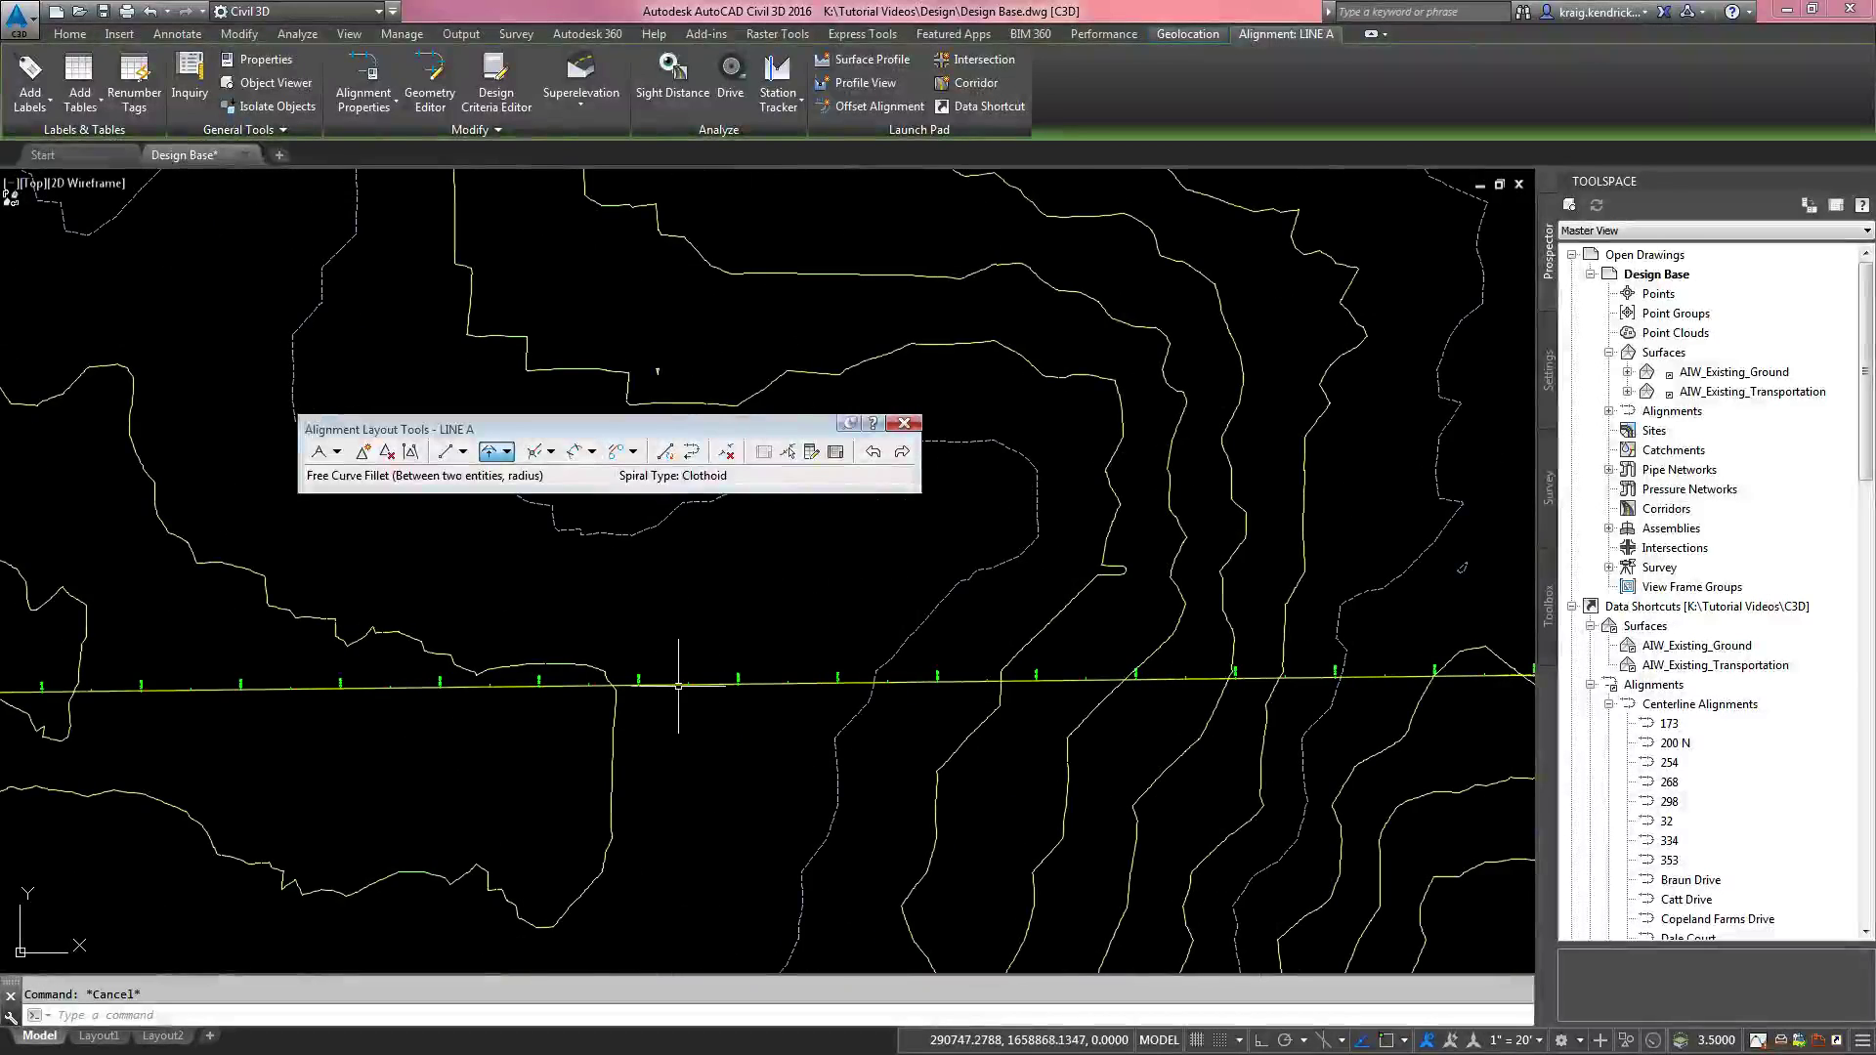
{"action": "scroll", "coordinate": [677, 687], "scroll_direction": "up", "scroll_amount": 2}
{"action": "left_click", "coordinate": [903, 423]}
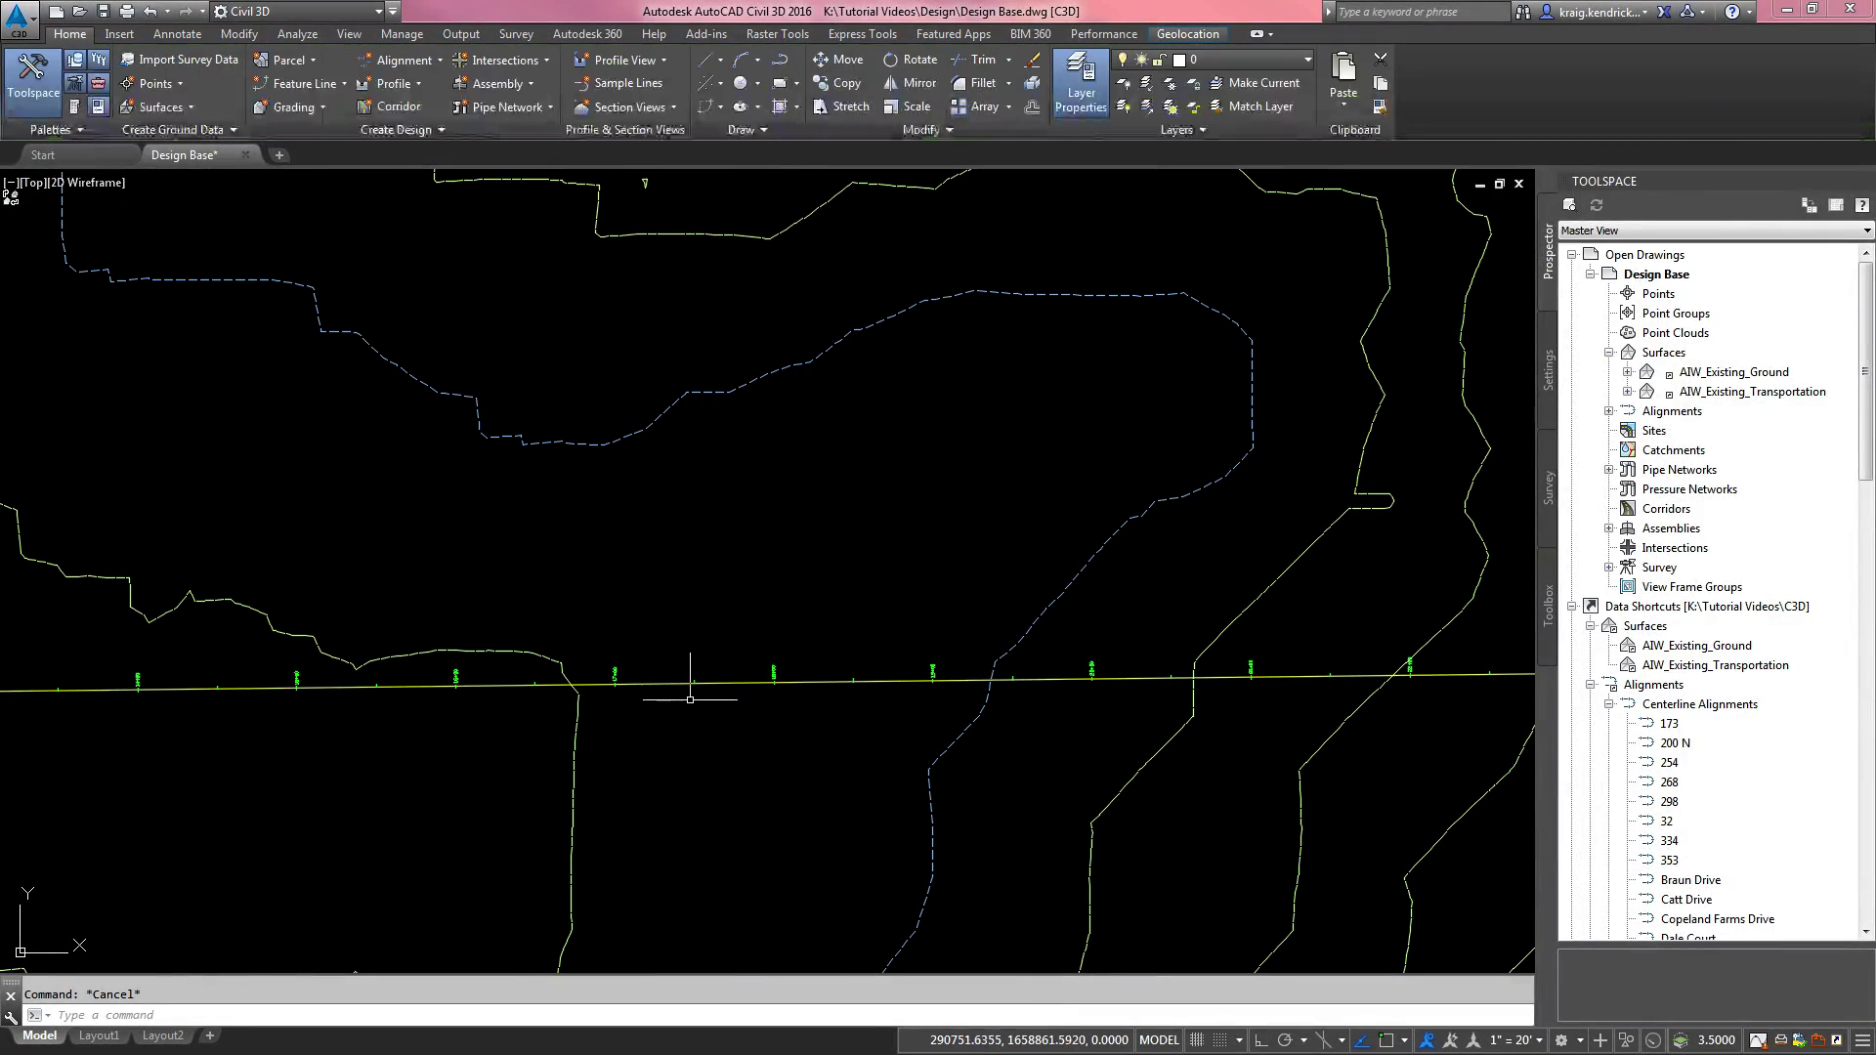
Step: Select LINE A and bring up the settings for adding alignment labels, placed clear of the alignment
{"action": "left_click", "coordinate": [746, 680]}
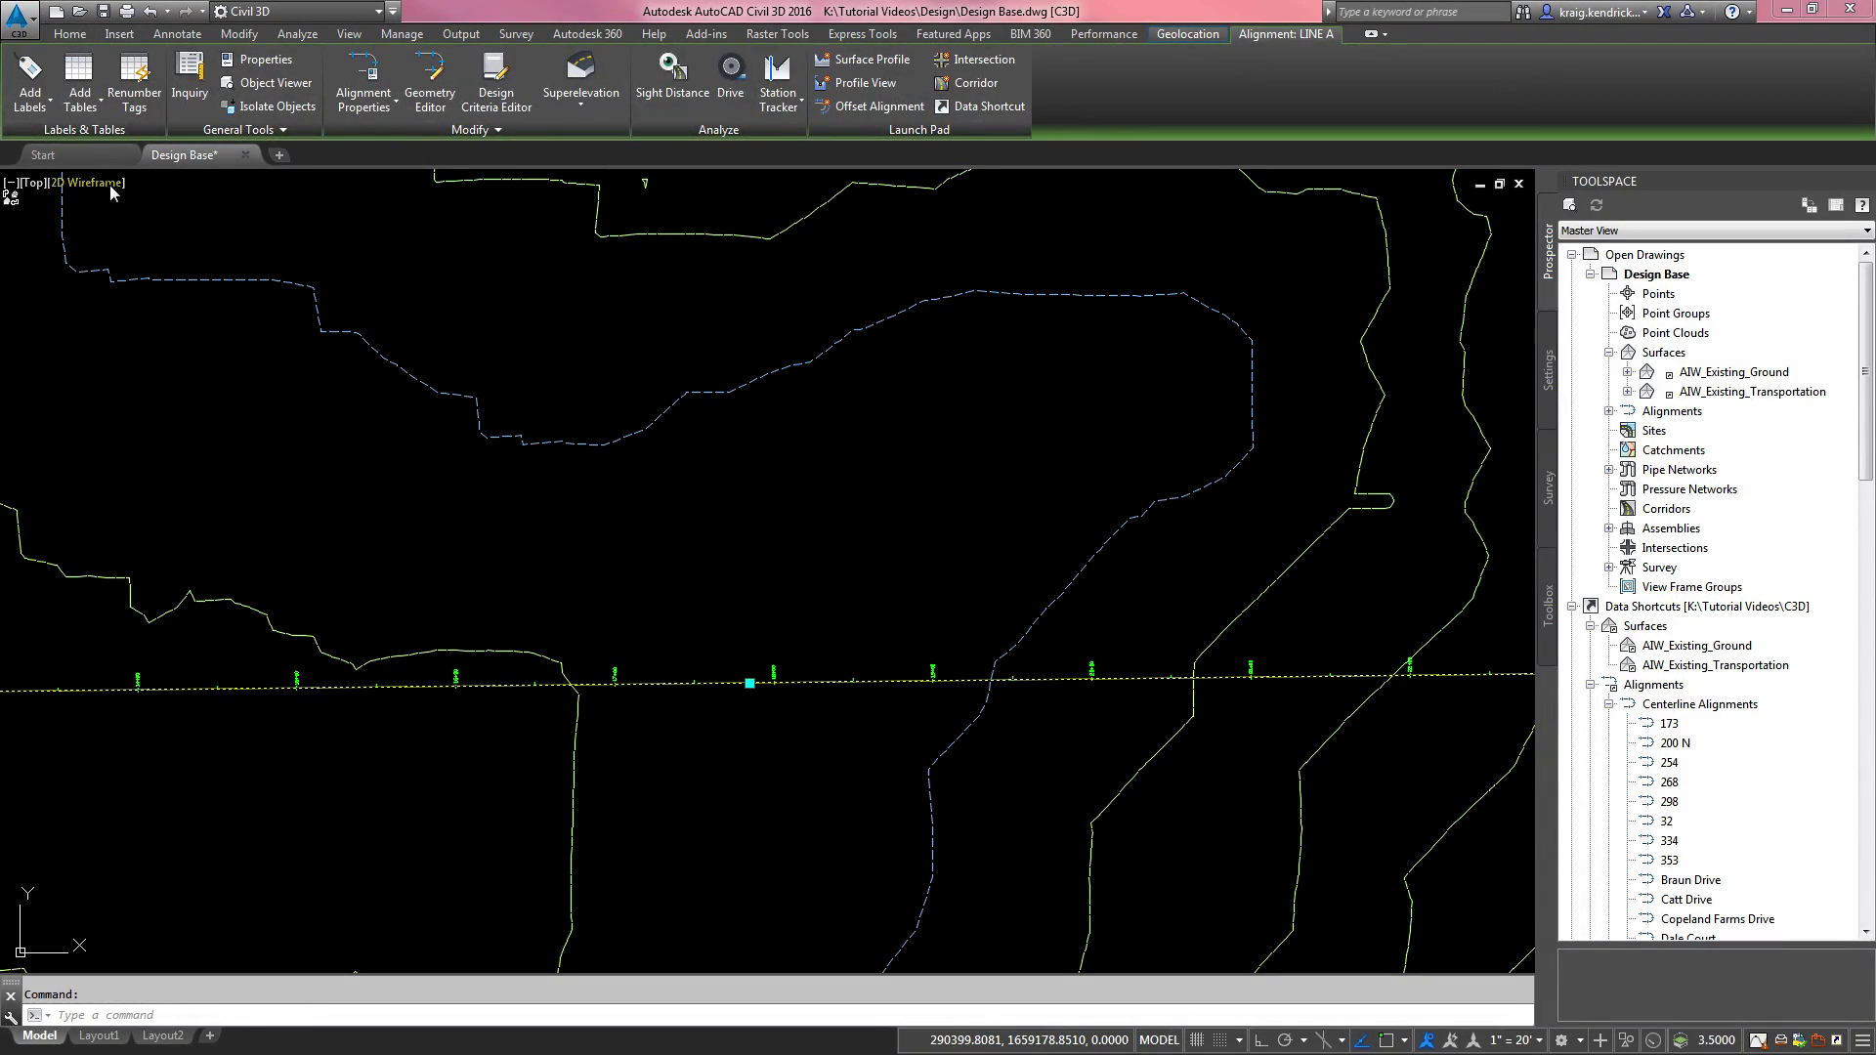
{"action": "left_click", "coordinate": [42, 107]}
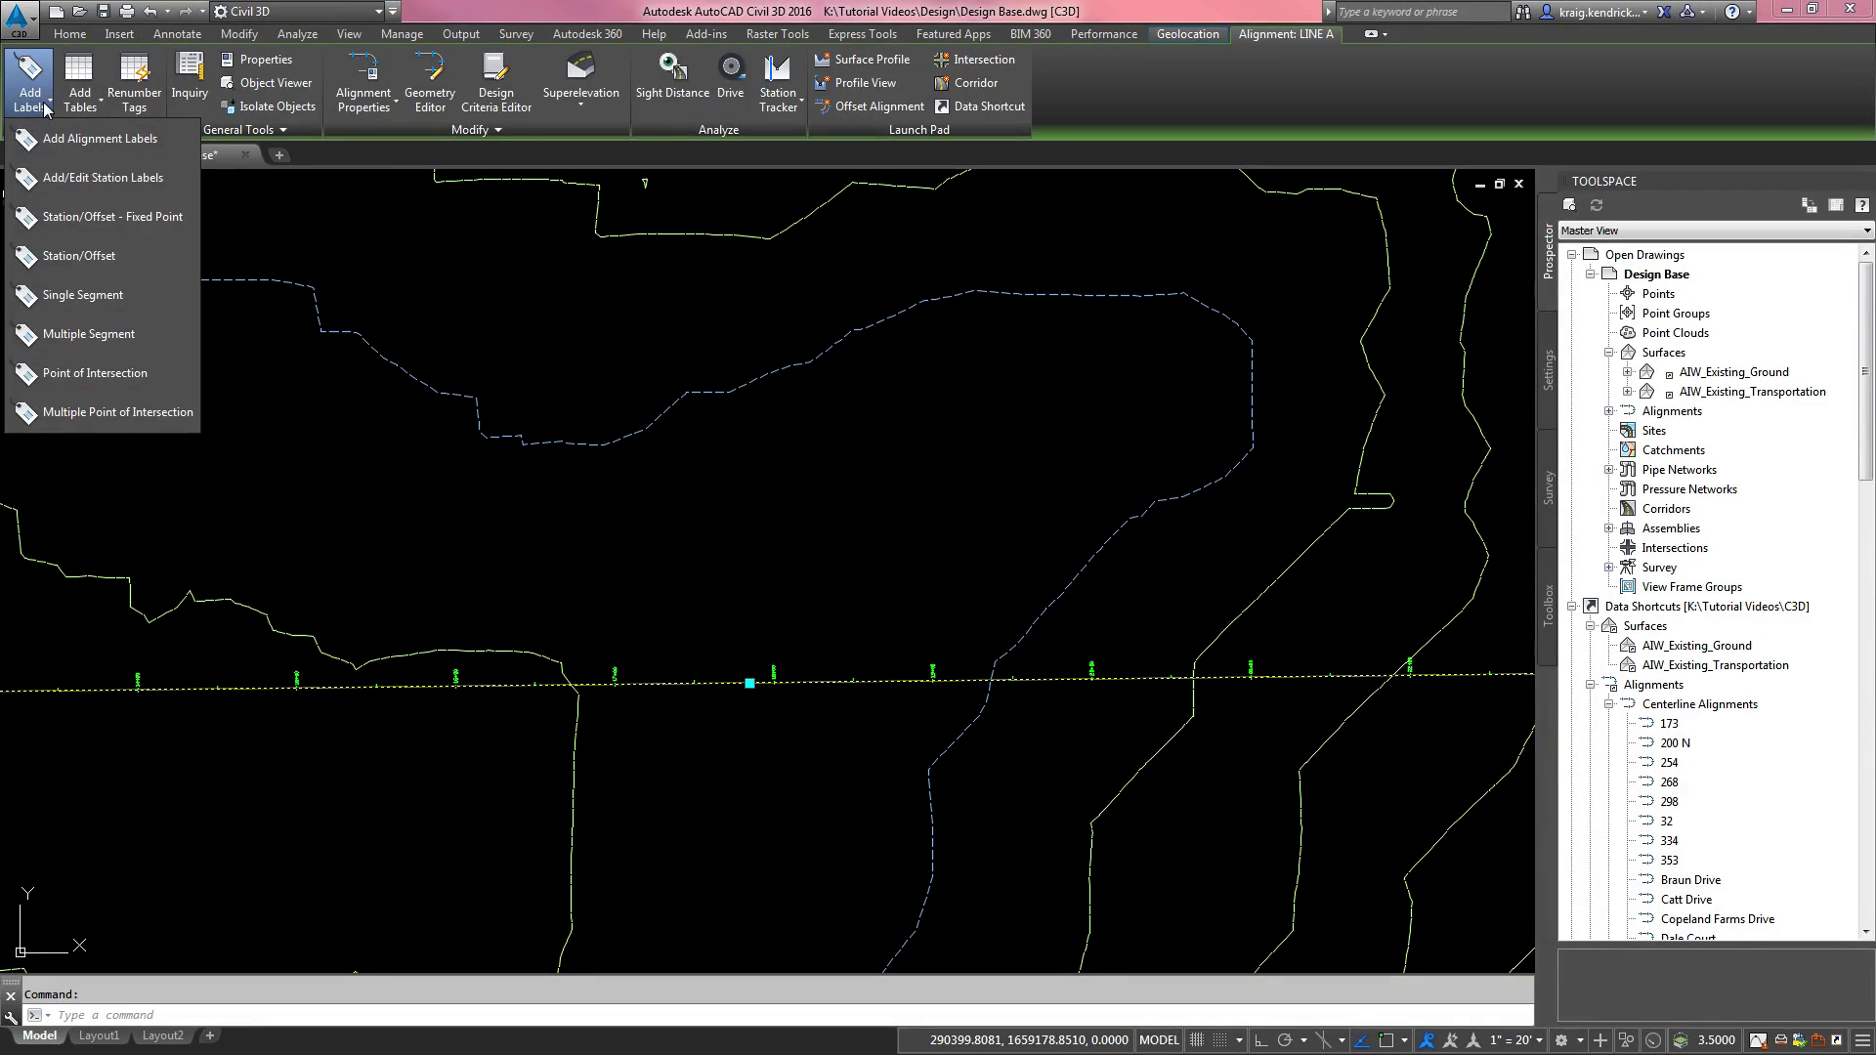
{"action": "left_click", "coordinate": [76, 149]}
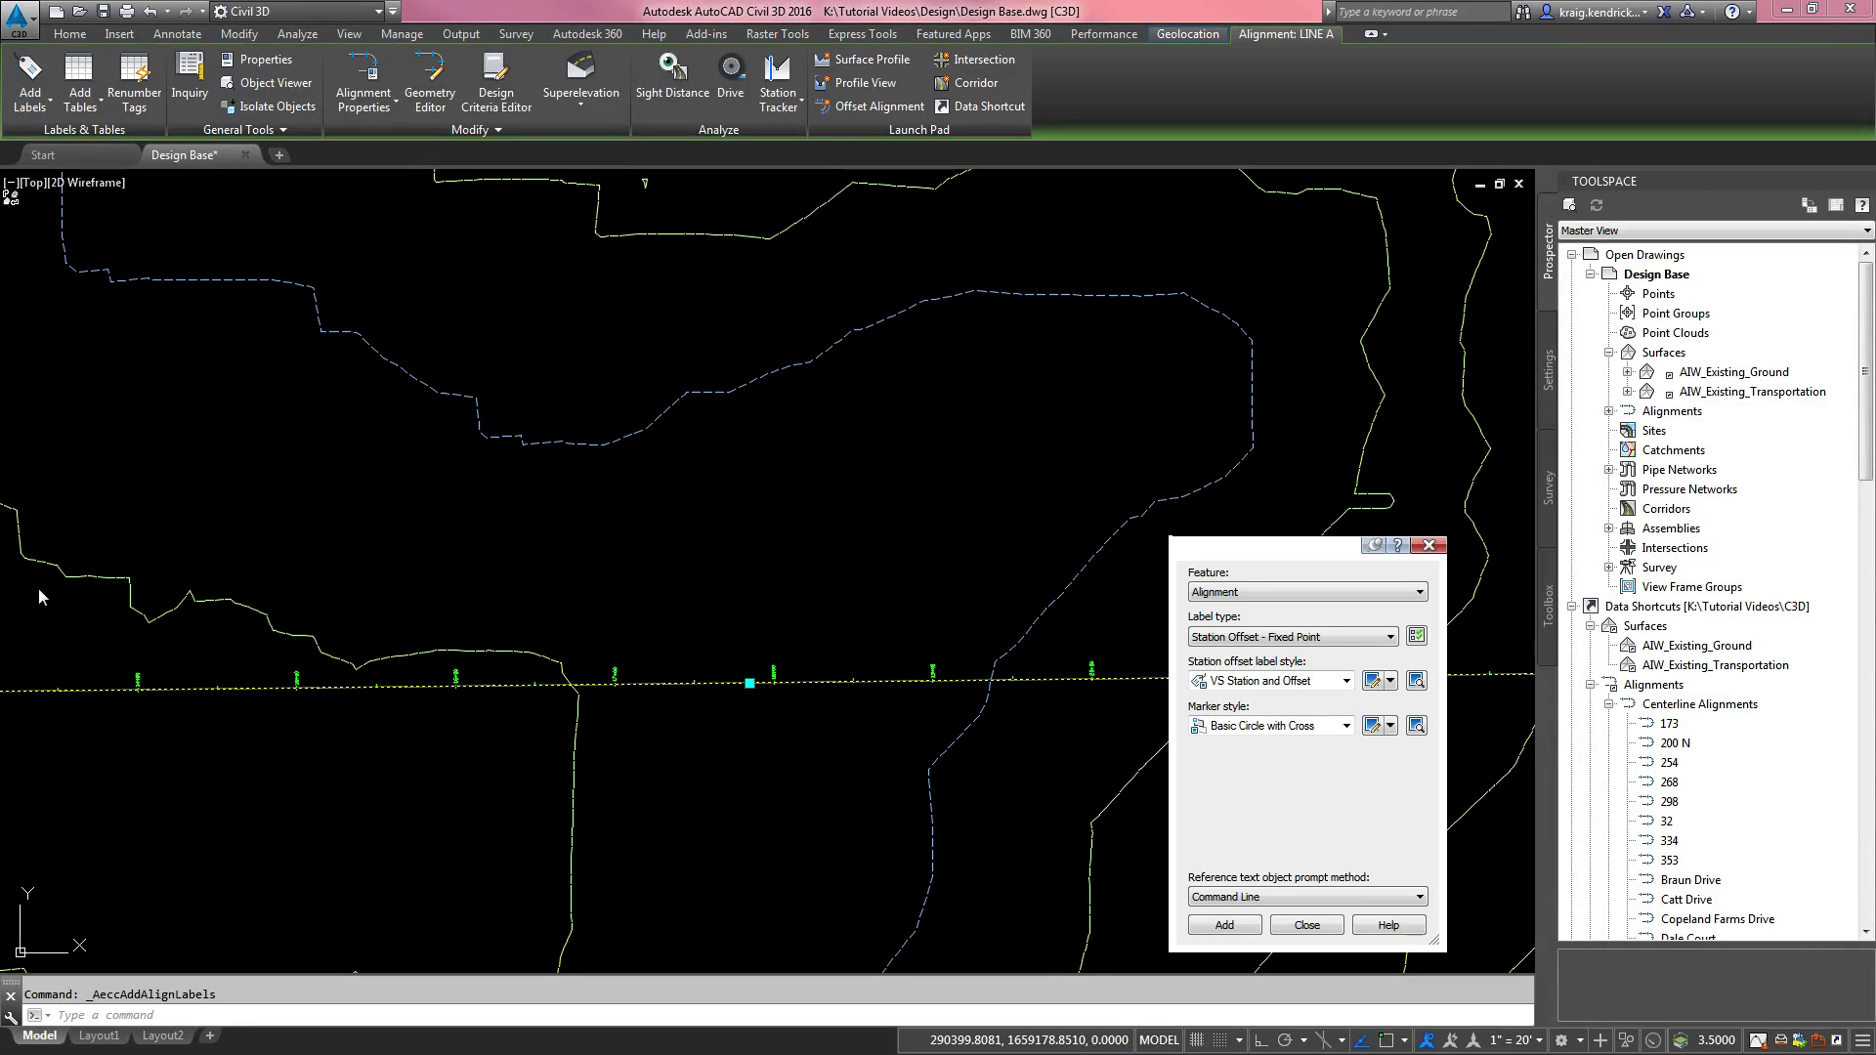
{"action": "left_click_drag", "start_coordinate": [1285, 553], "coordinate": [1223, 246]}
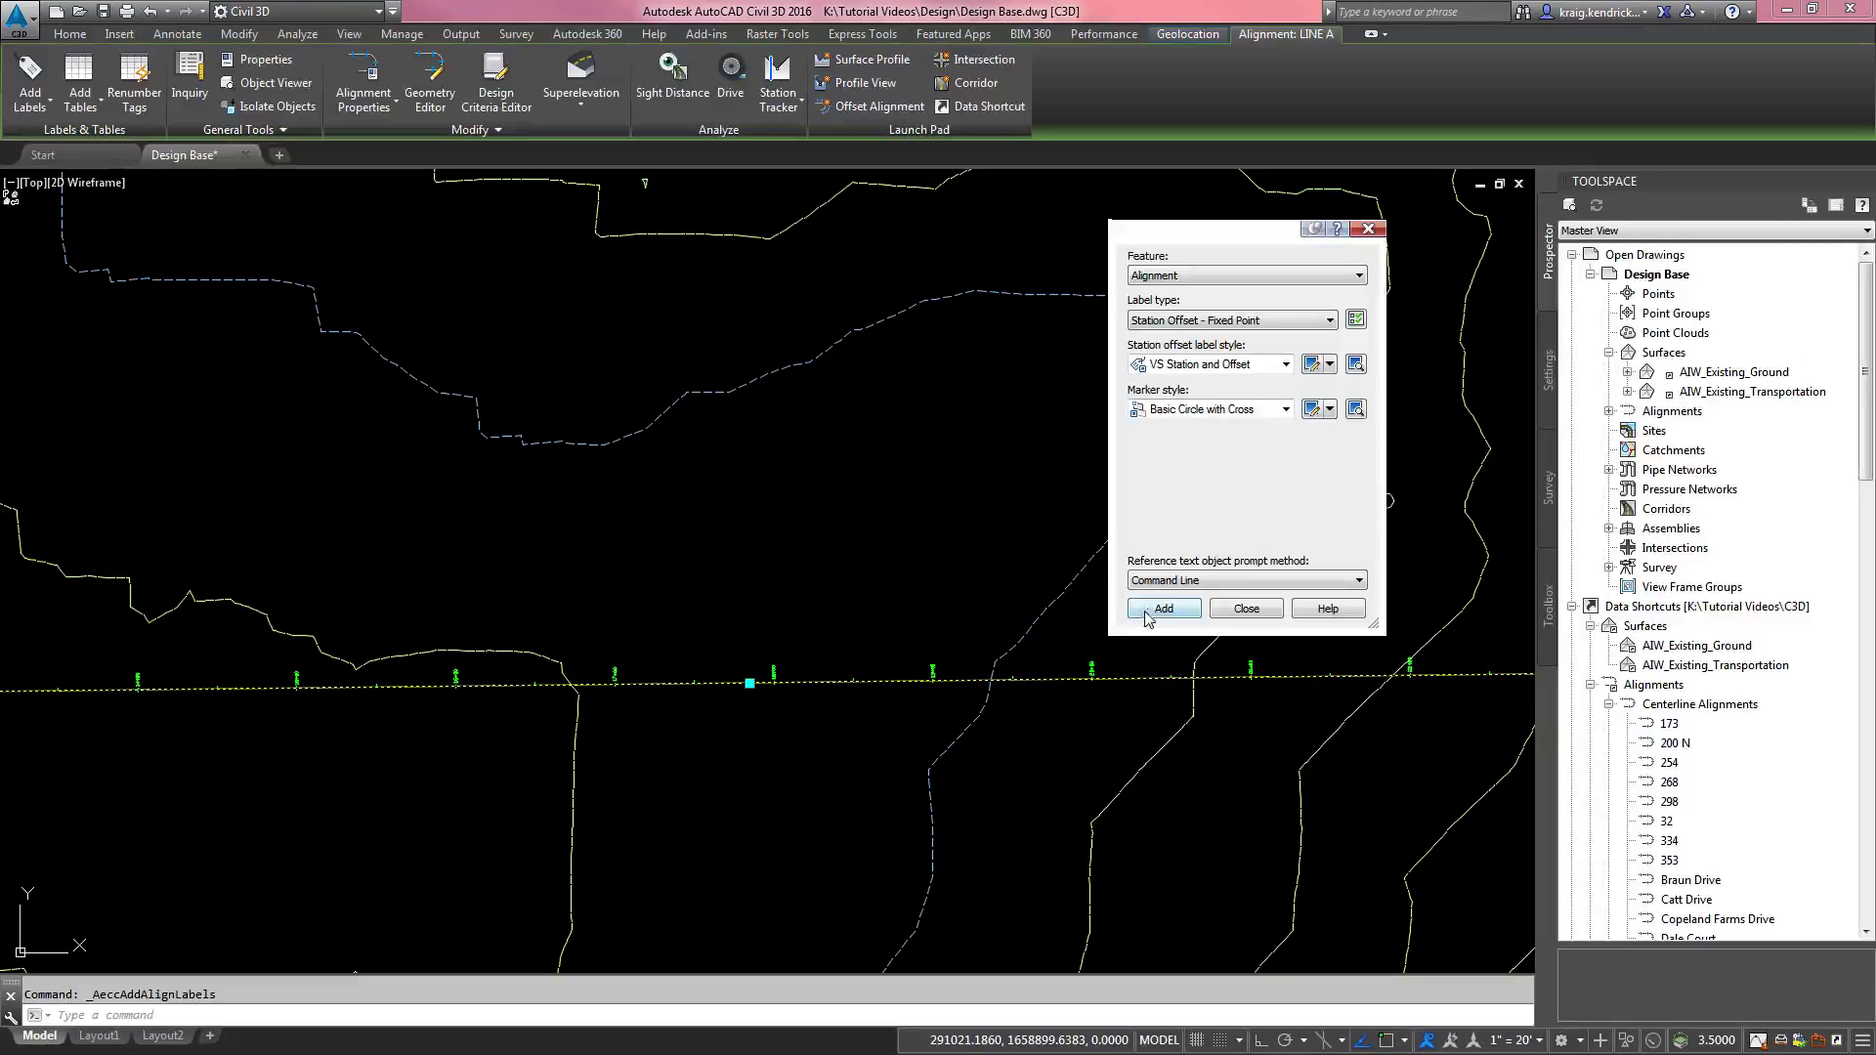
Step: Add a Single Segment label with the VS_Alignment Name line style to LINE A between stations 17+00 and 18+00
{"action": "left_click", "coordinate": [1300, 321]}
{"action": "left_click", "coordinate": [1173, 363]}
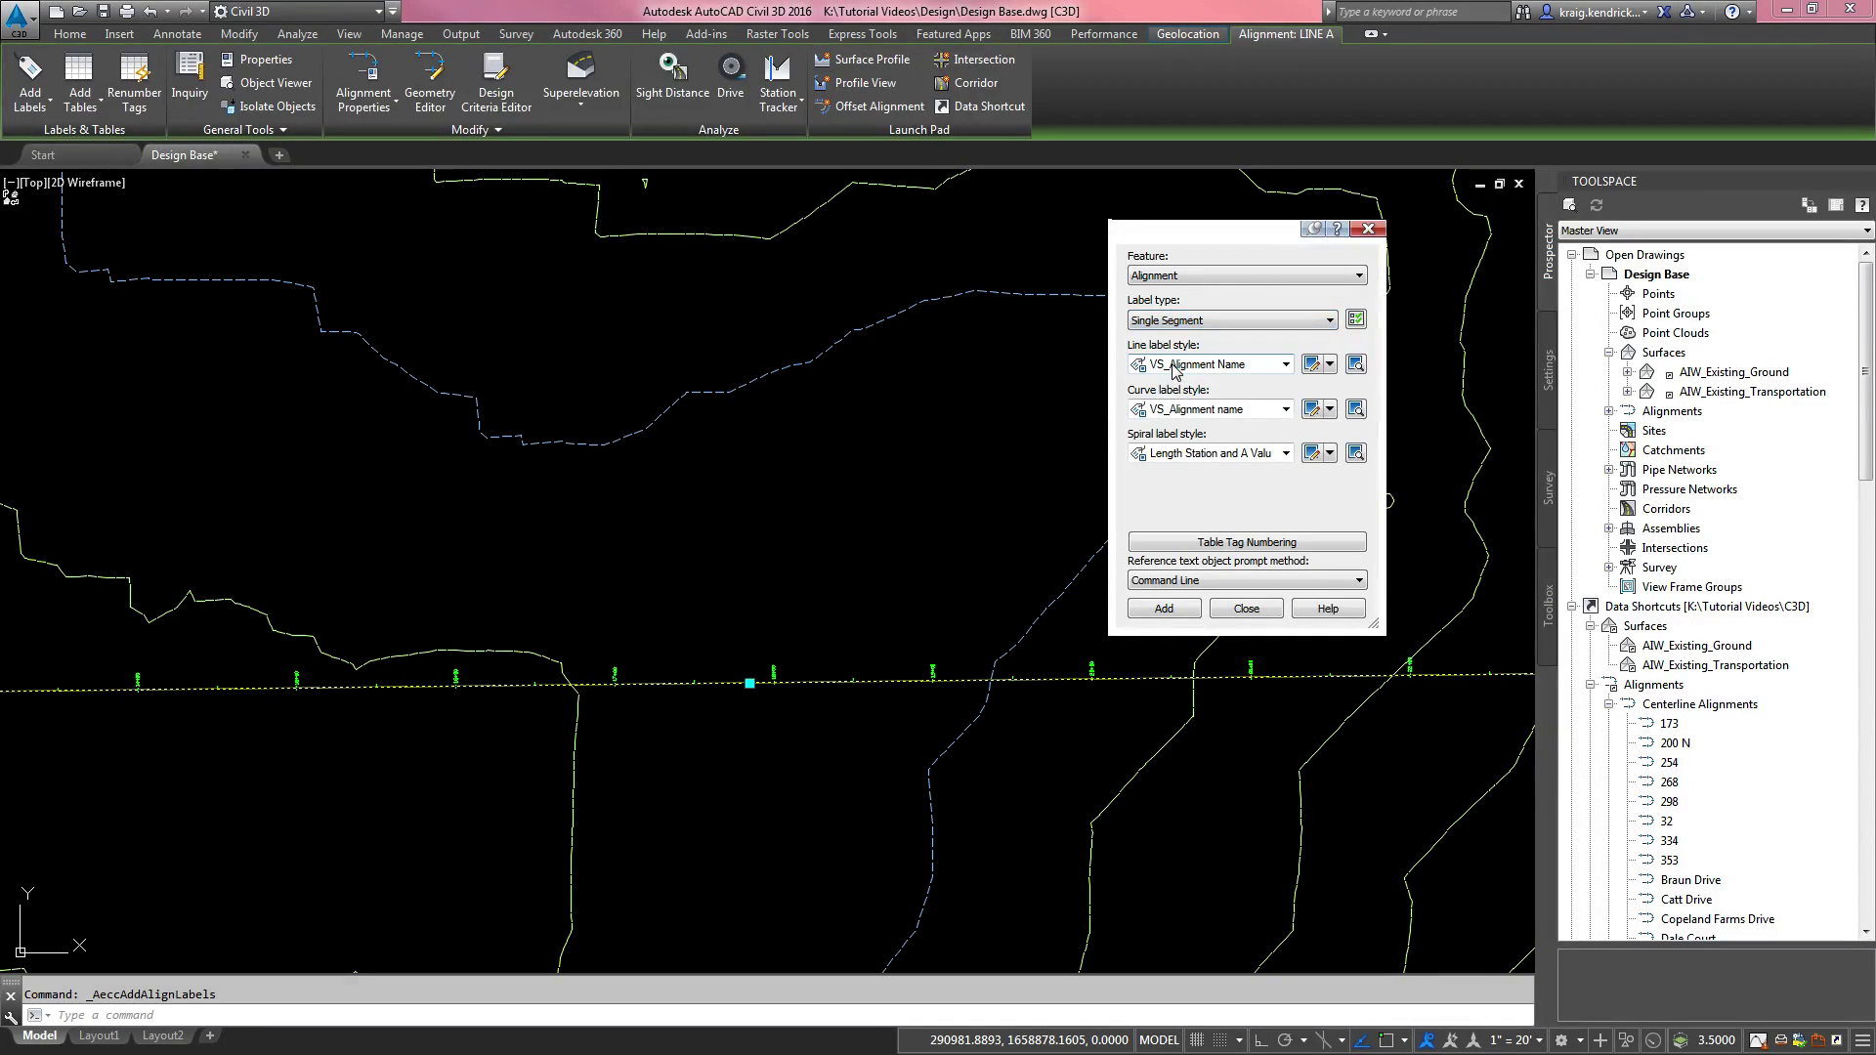
{"action": "left_click", "coordinate": [1162, 609]}
{"action": "left_click", "coordinate": [662, 687]}
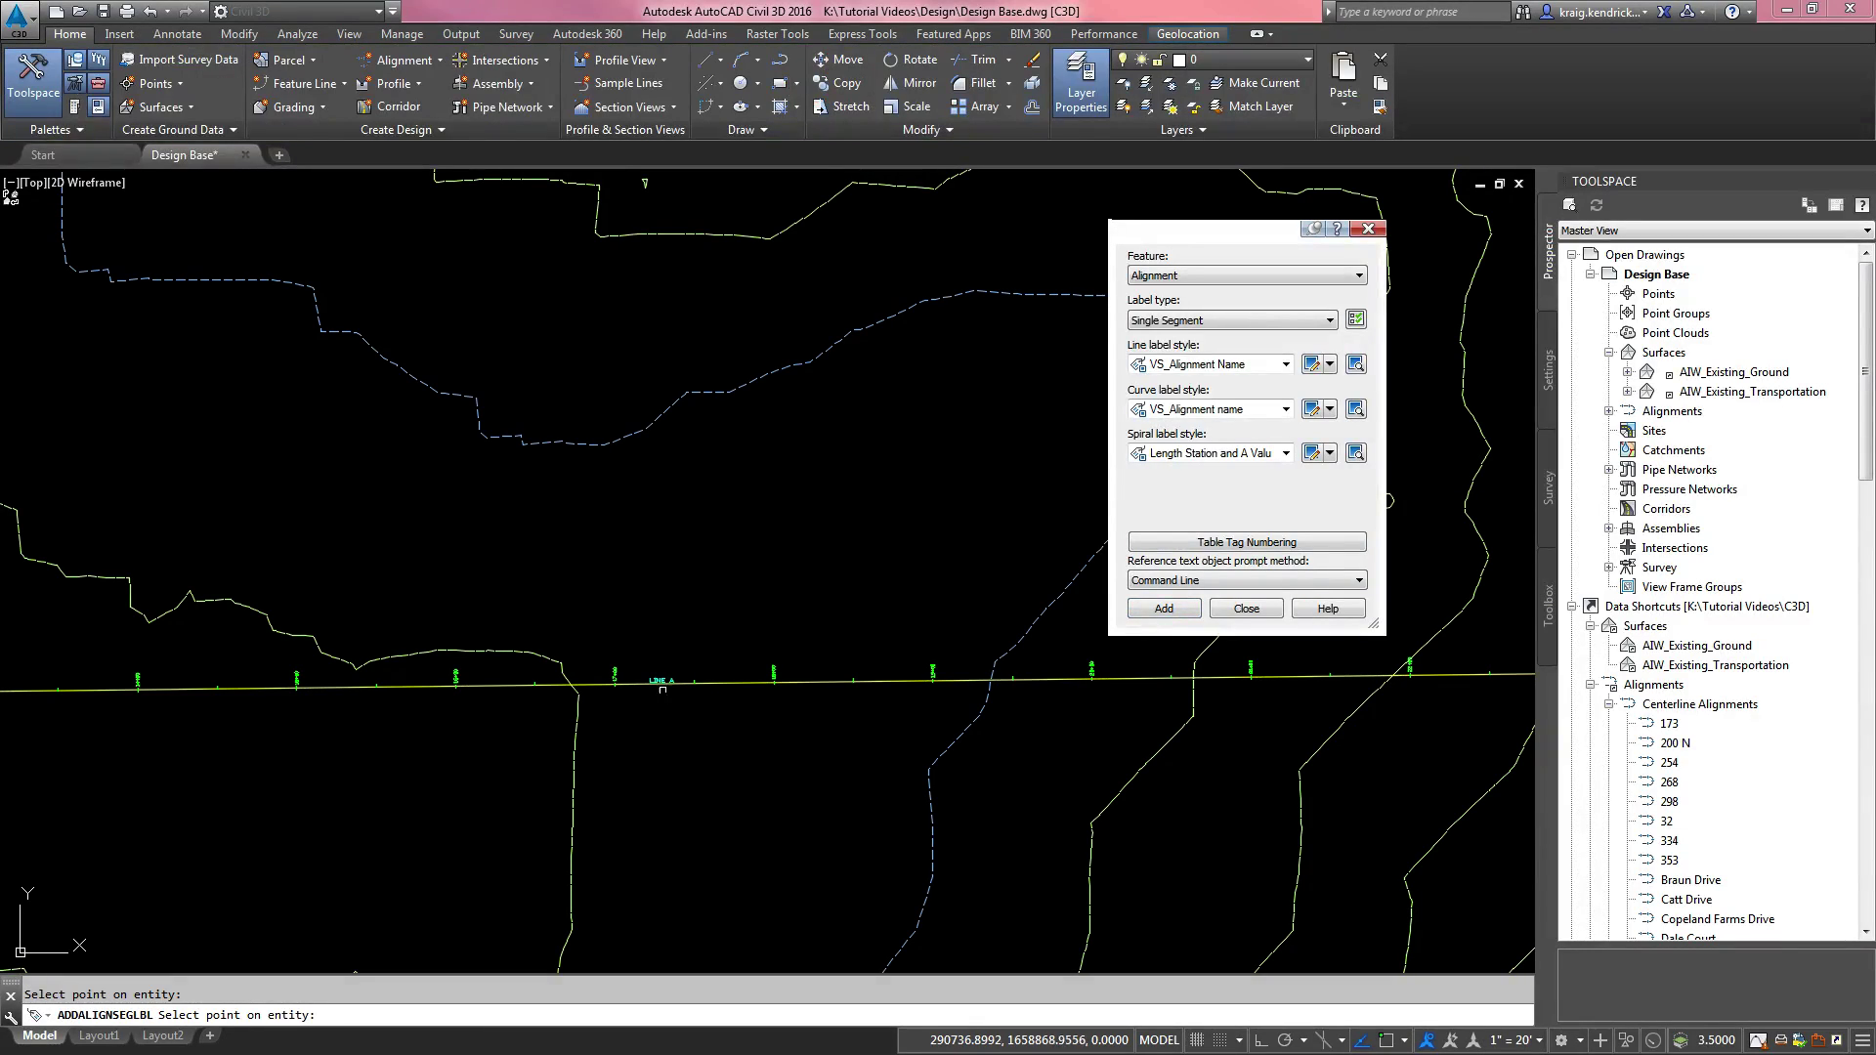
{"action": "scroll", "coordinate": [659, 686], "scroll_direction": "up", "scroll_amount": 8}
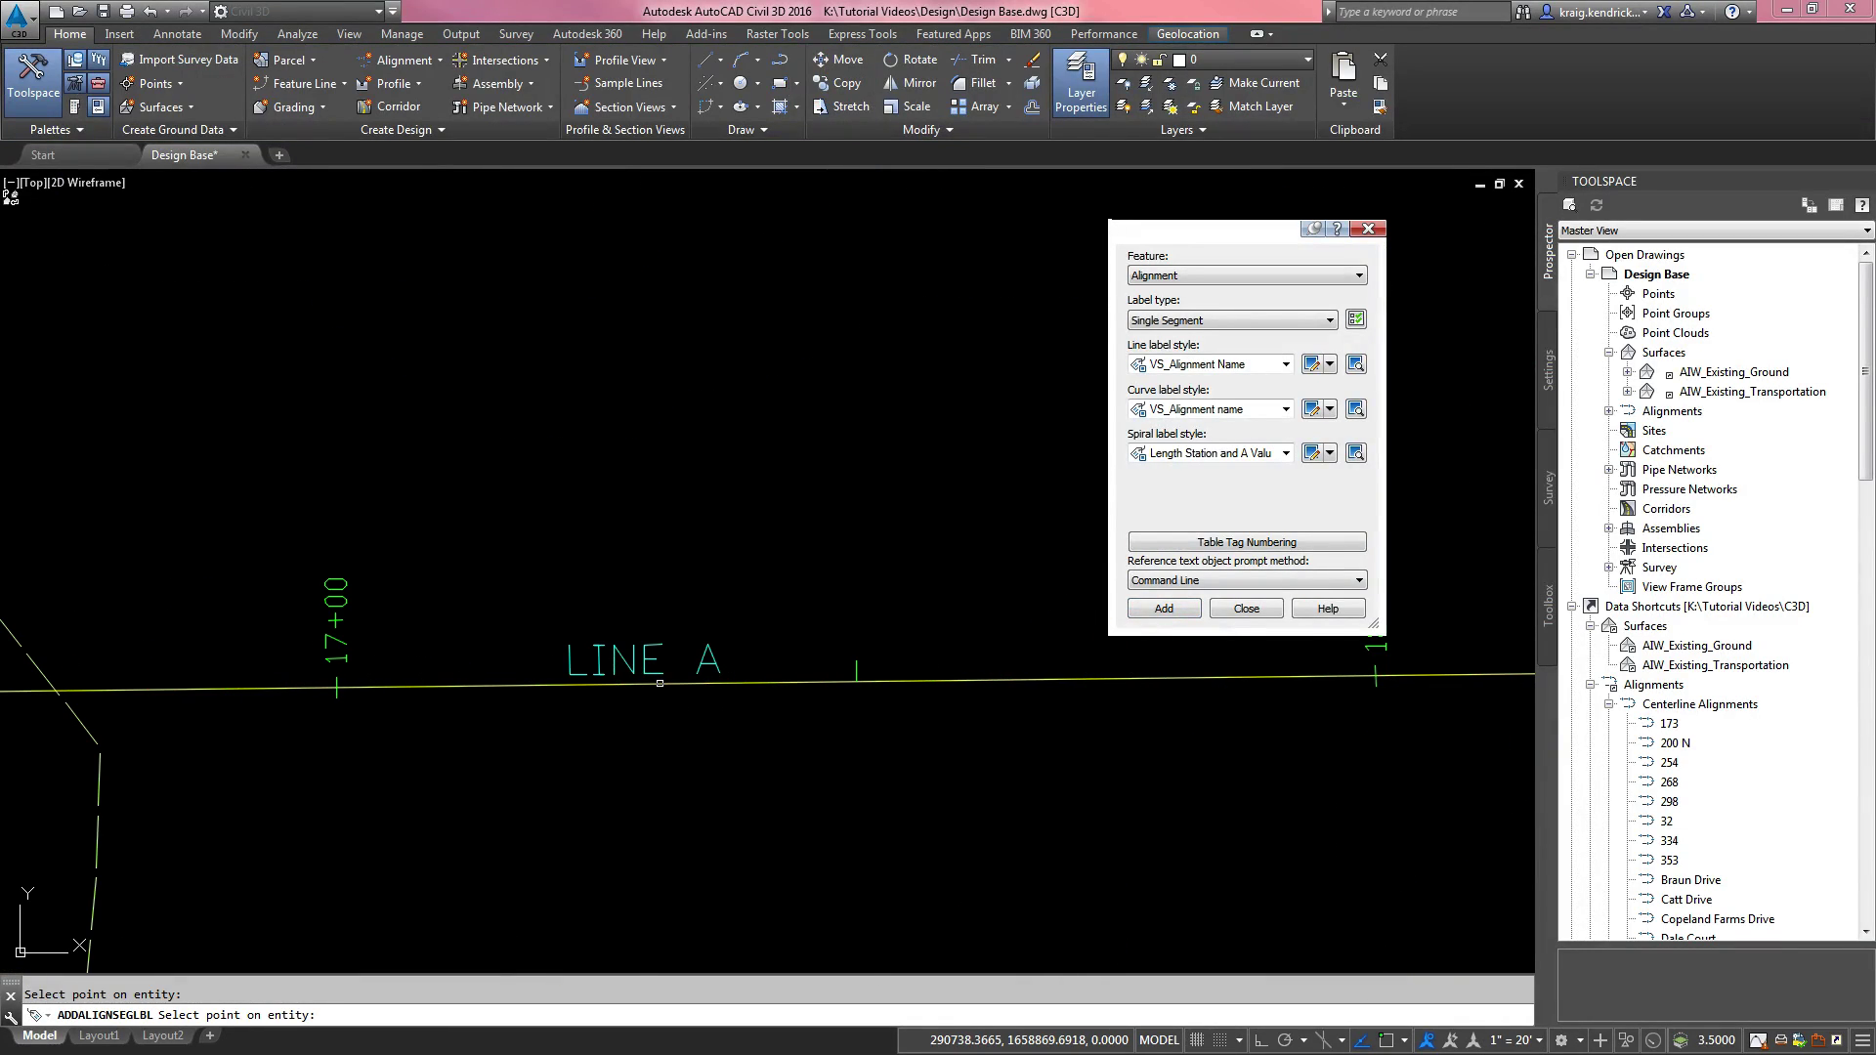
{"action": "key", "text": "Escape"}
Step: Try sliding the single-segment LINE A label along the first tangent
{"action": "left_click", "coordinate": [652, 684]}
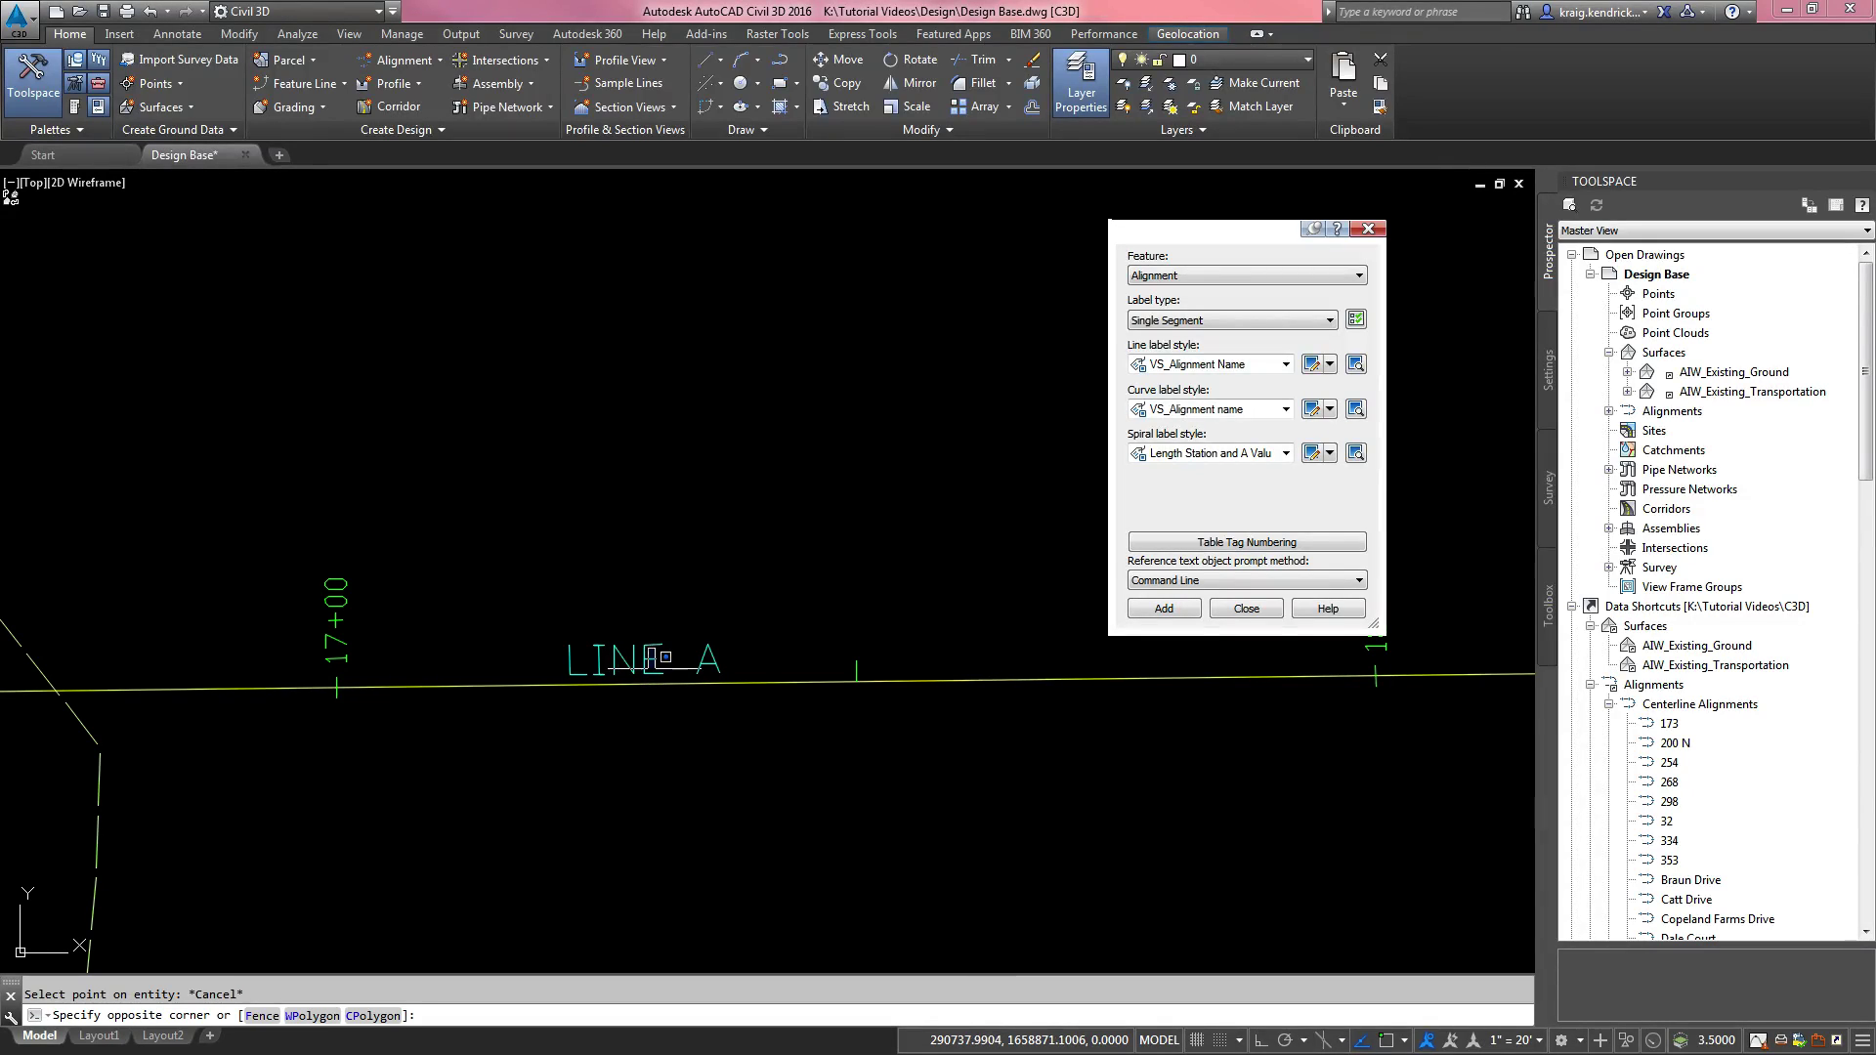
{"action": "left_click", "coordinate": [643, 681]}
{"action": "left_click", "coordinate": [643, 680]}
{"action": "scroll", "coordinate": [690, 783], "scroll_direction": "down", "scroll_amount": 8}
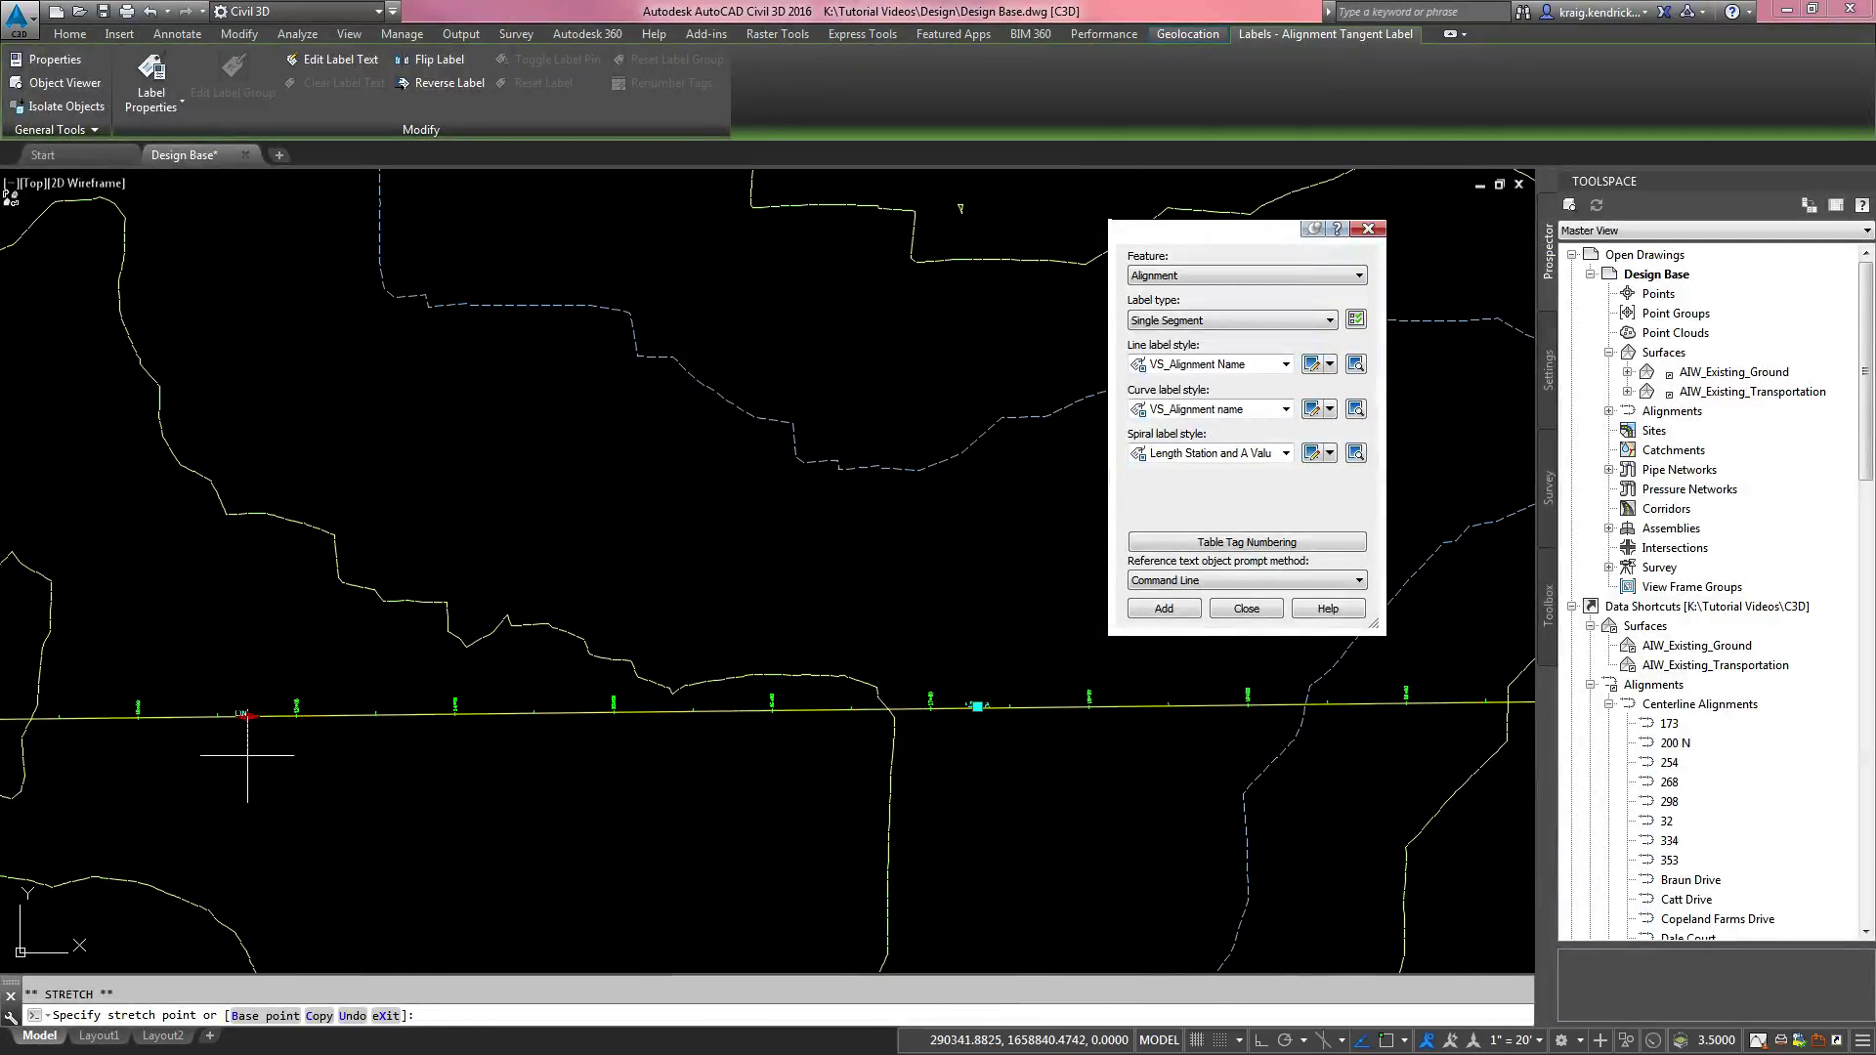
{"action": "middle_click_drag", "start_coordinate": [125, 766], "coordinate": [1009, 723]}
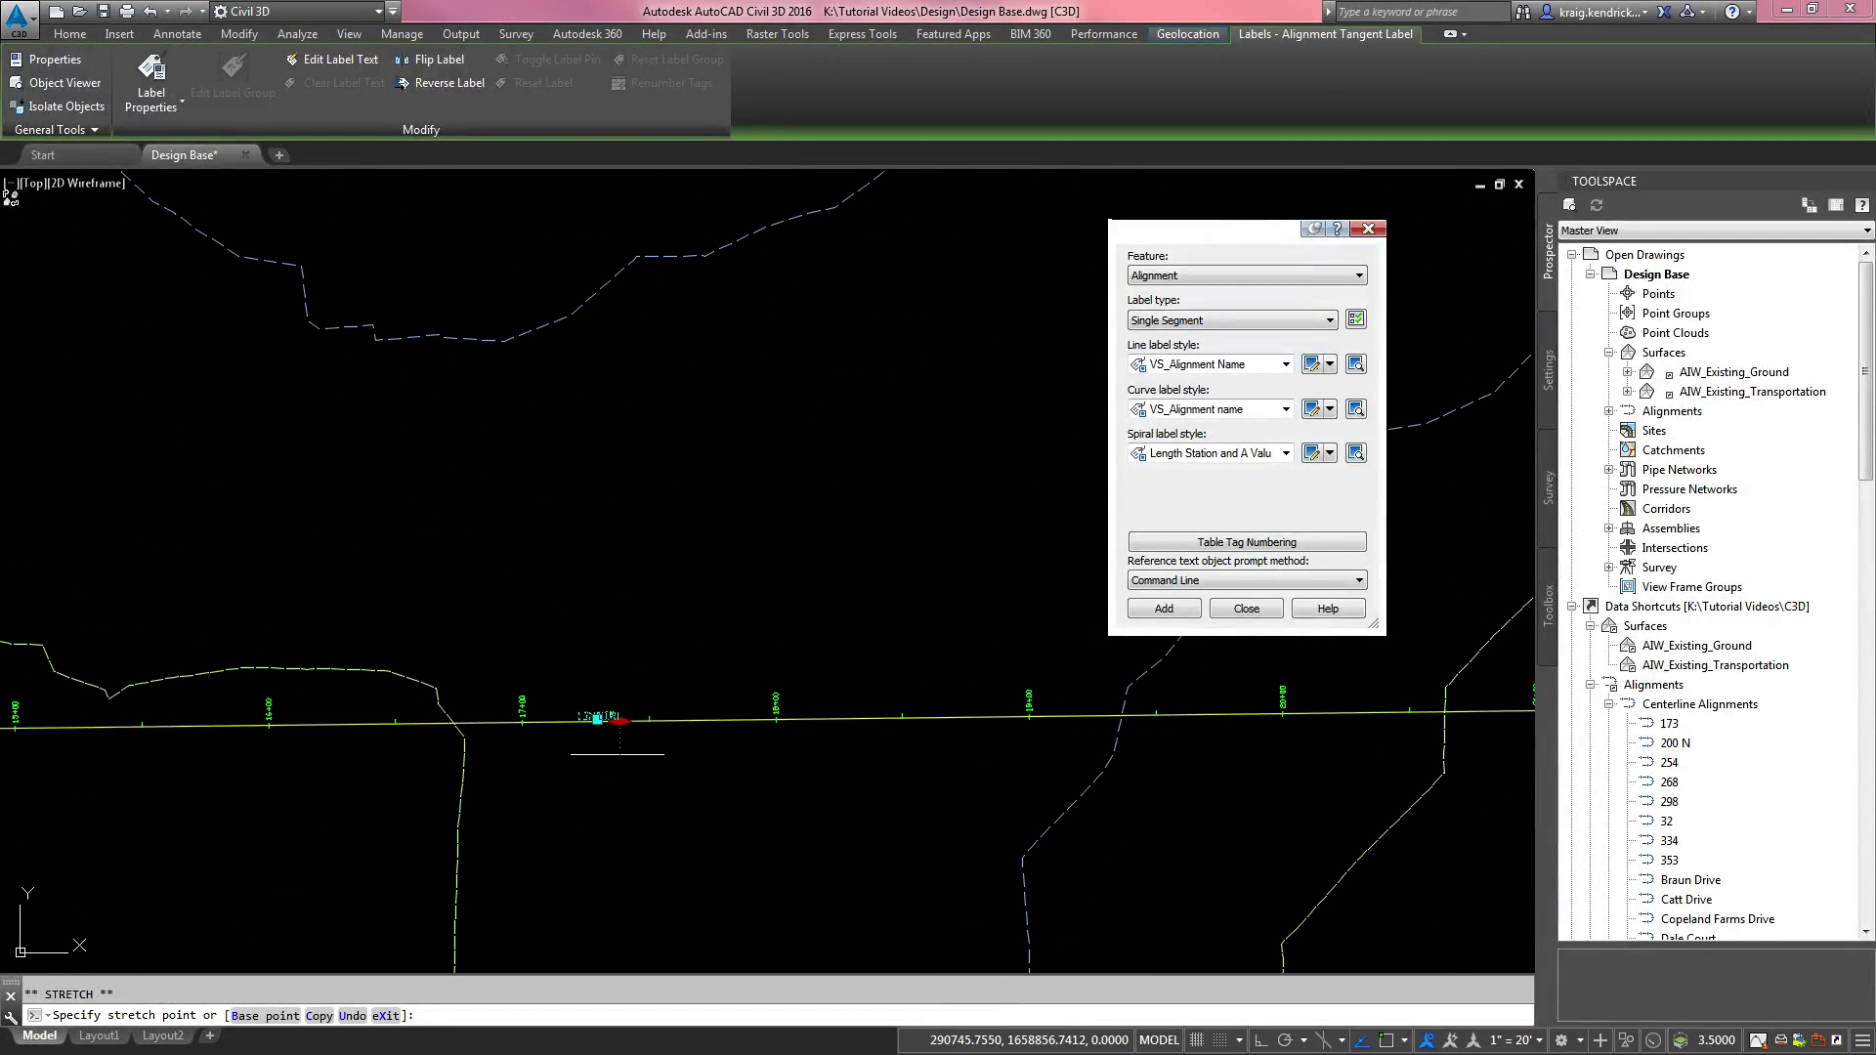
{"action": "key", "text": "Escape"}
{"action": "key", "text": "Escape"}
Step: Erase the single-segment LINE A label from the first tangent
{"action": "scroll", "coordinate": [593, 716], "scroll_direction": "up", "scroll_amount": 5}
{"action": "left_click", "coordinate": [593, 716]}
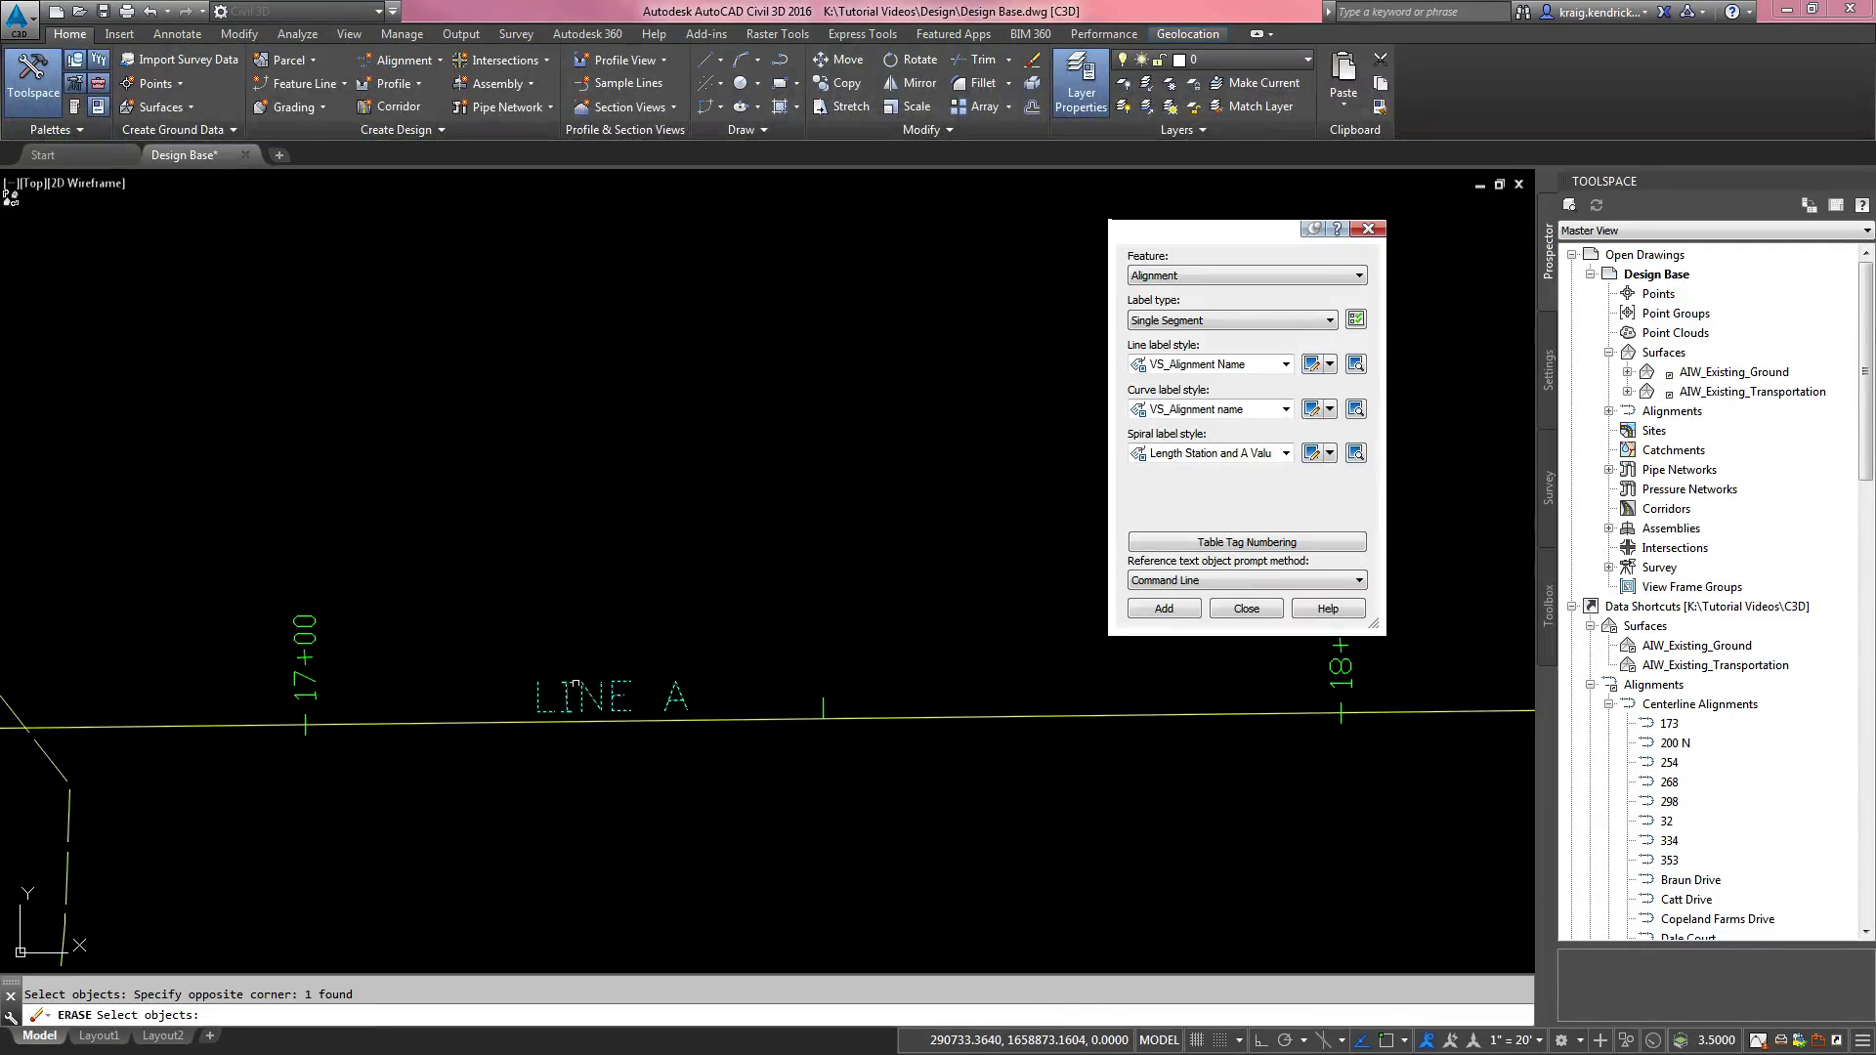
{"action": "key", "text": "Delete"}
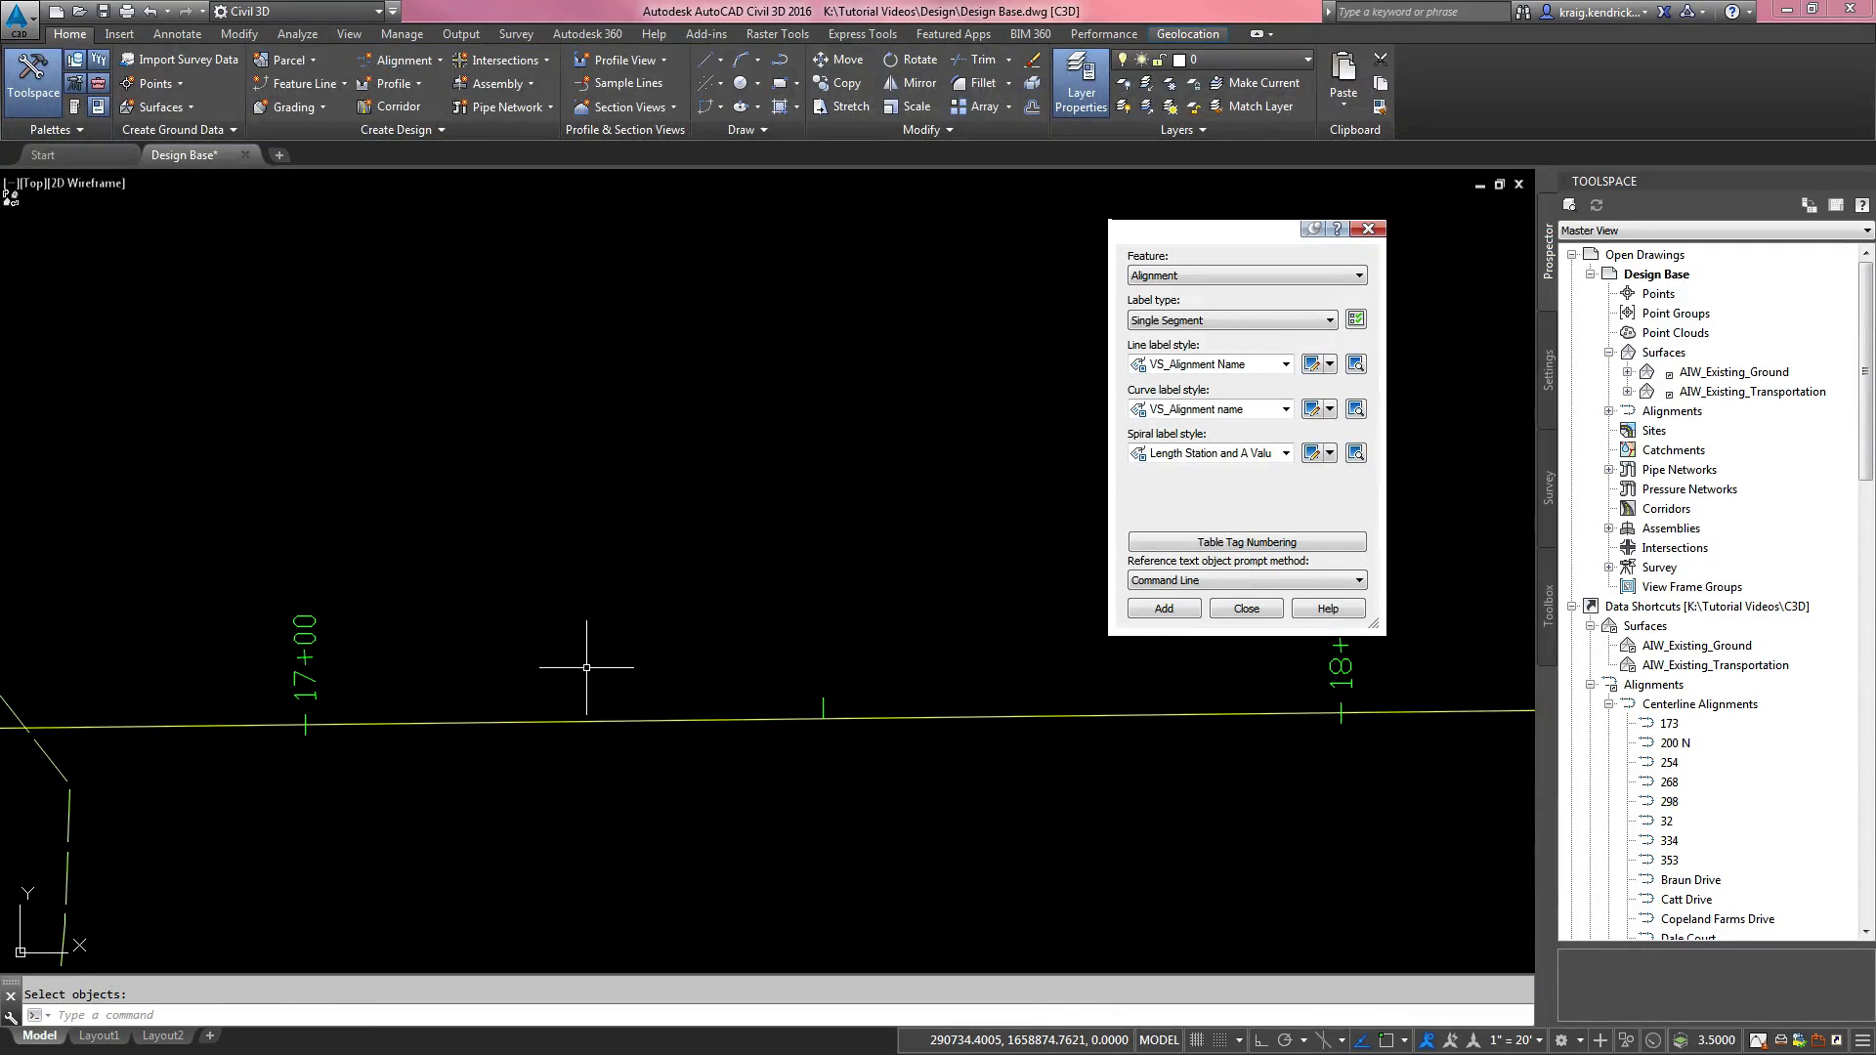
Step: Add Multiple Segment labels to LINE A, using the VS_Alignment Name - Bearing style for lines and VS_Alignment name for curves
{"action": "left_click", "coordinate": [1274, 320]}
{"action": "left_click", "coordinate": [1295, 401]}
{"action": "left_click", "coordinate": [1245, 371]}
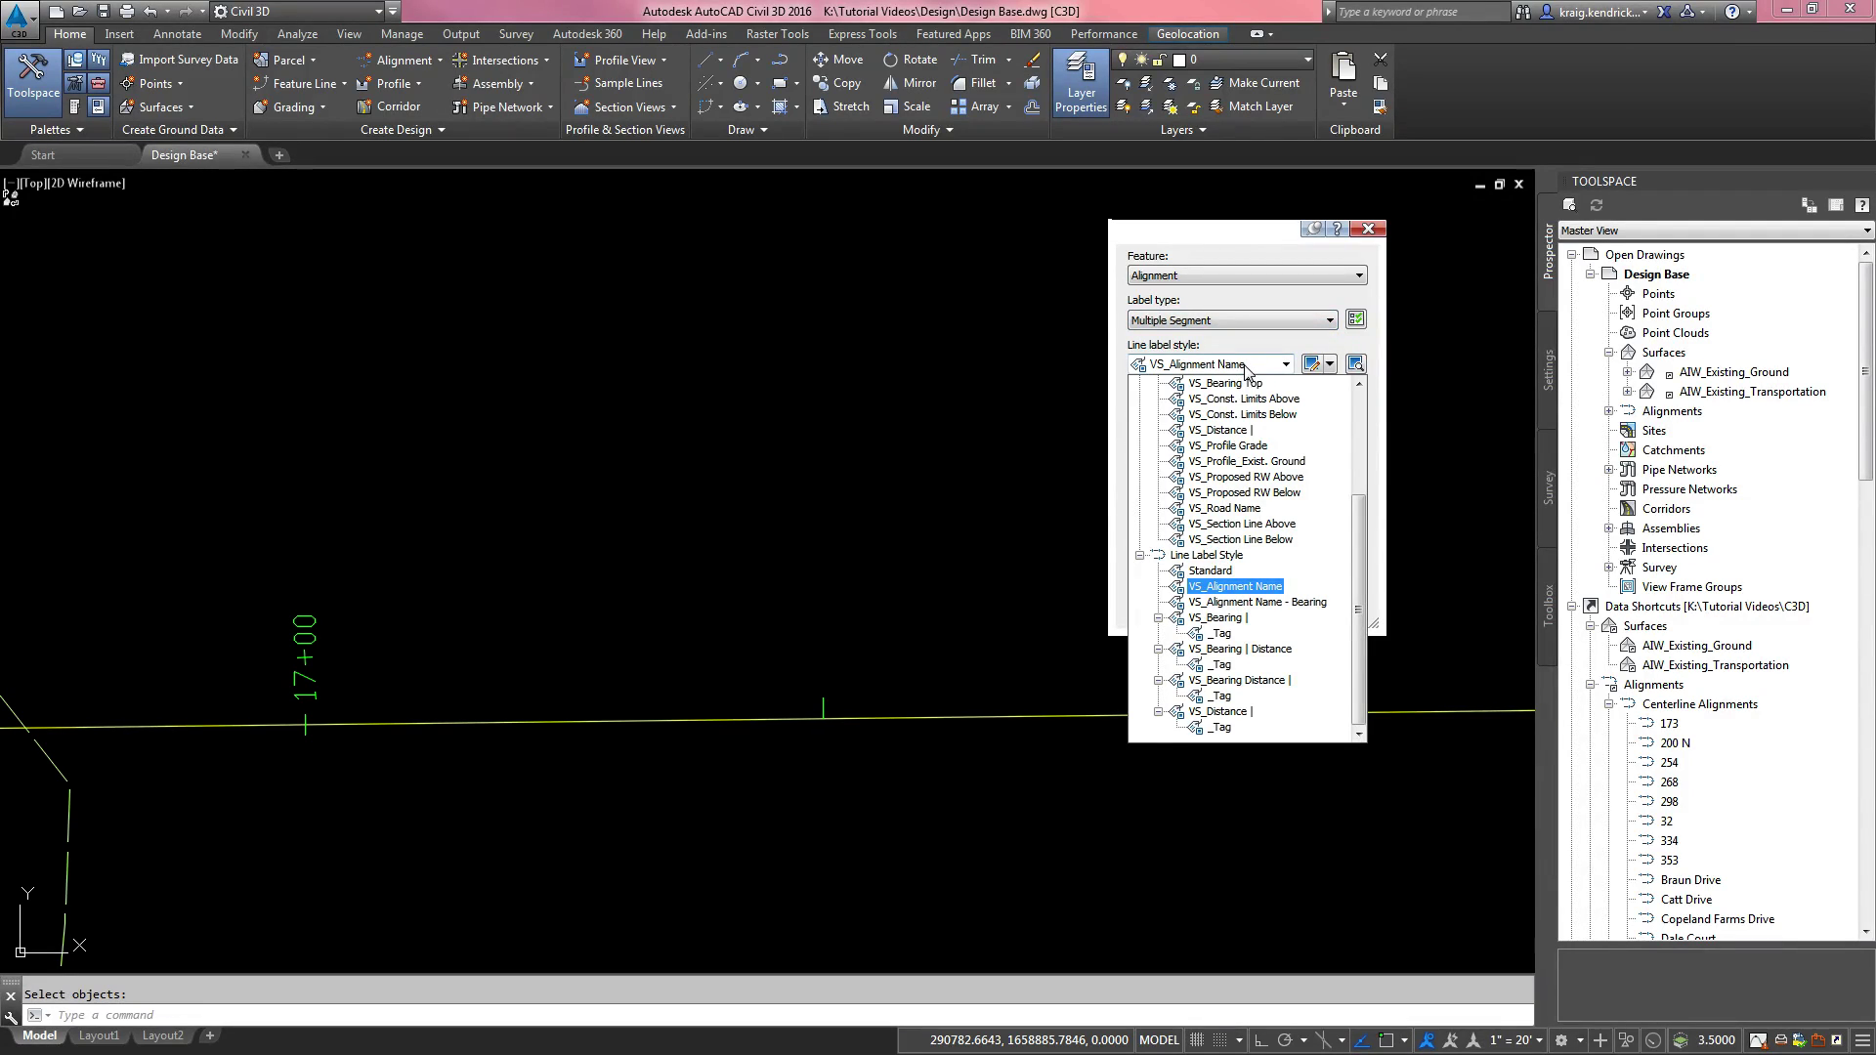
{"action": "left_click", "coordinate": [1221, 603]}
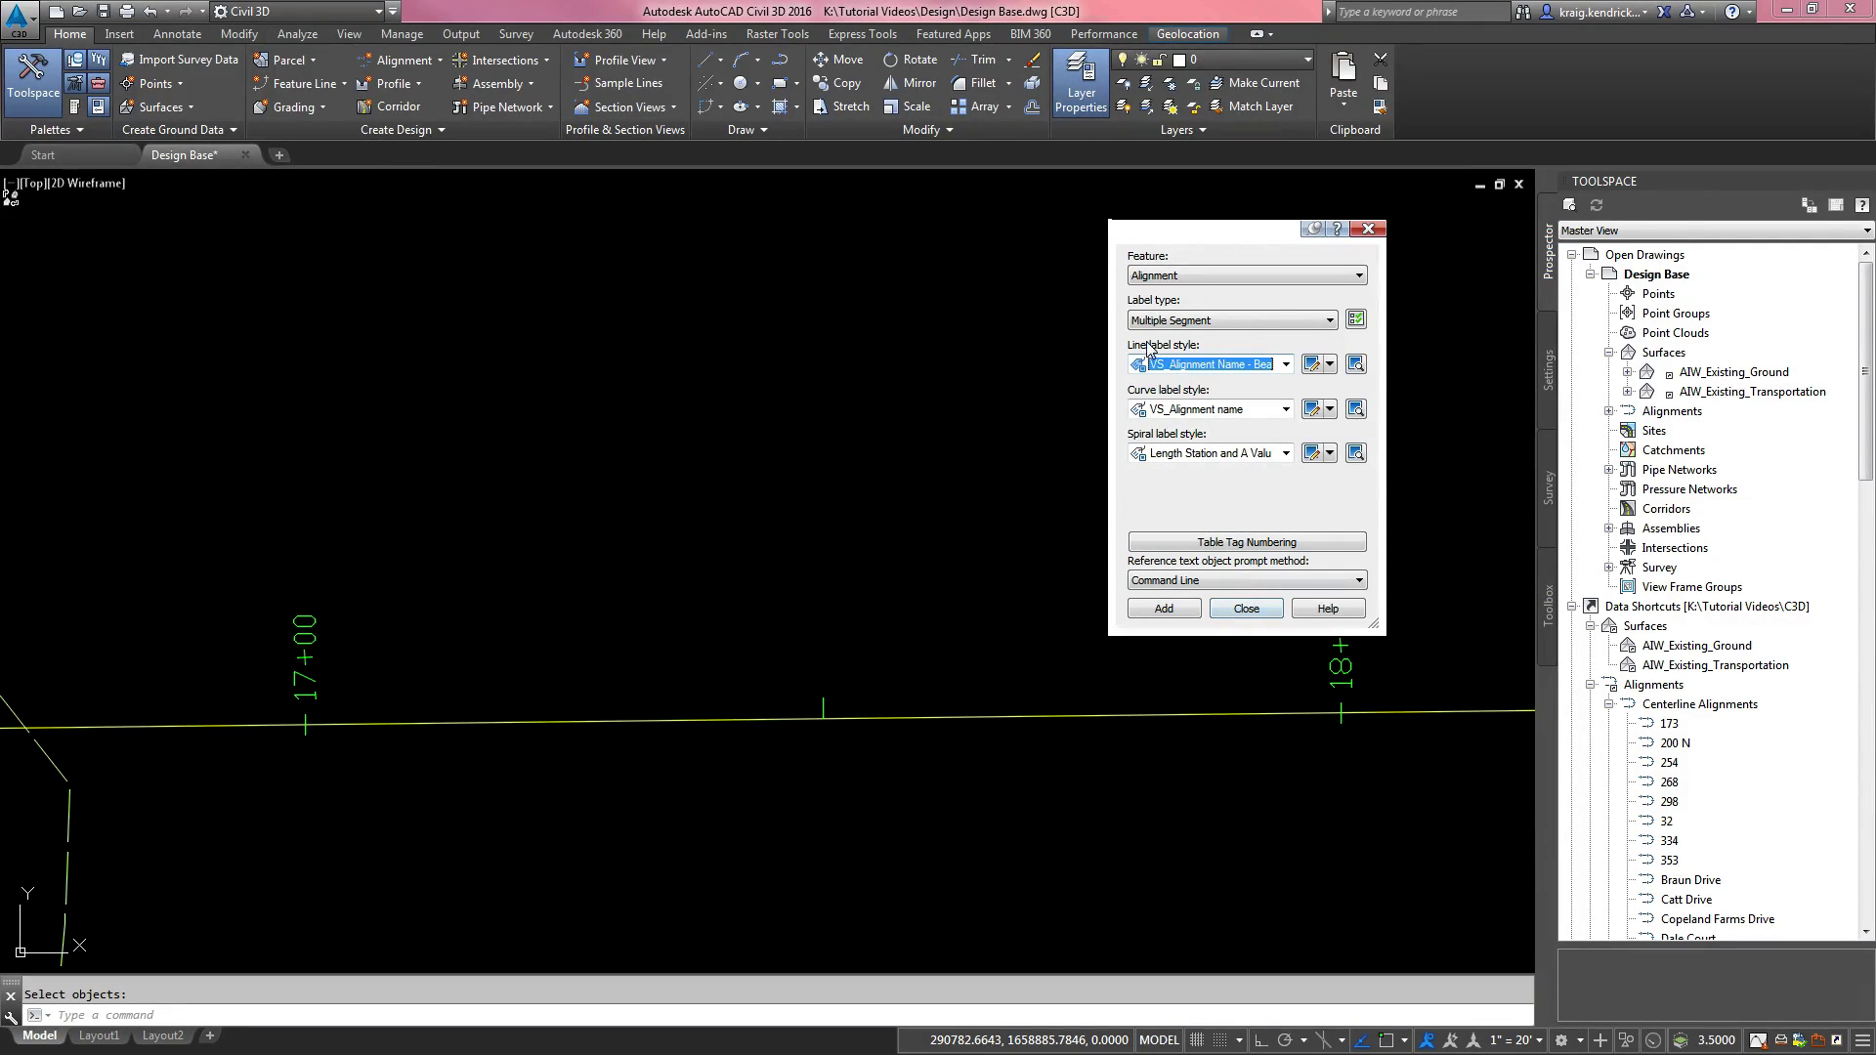
{"action": "left_click", "coordinate": [1163, 607]}
{"action": "scroll", "coordinate": [662, 678], "scroll_direction": "down", "scroll_amount": 3}
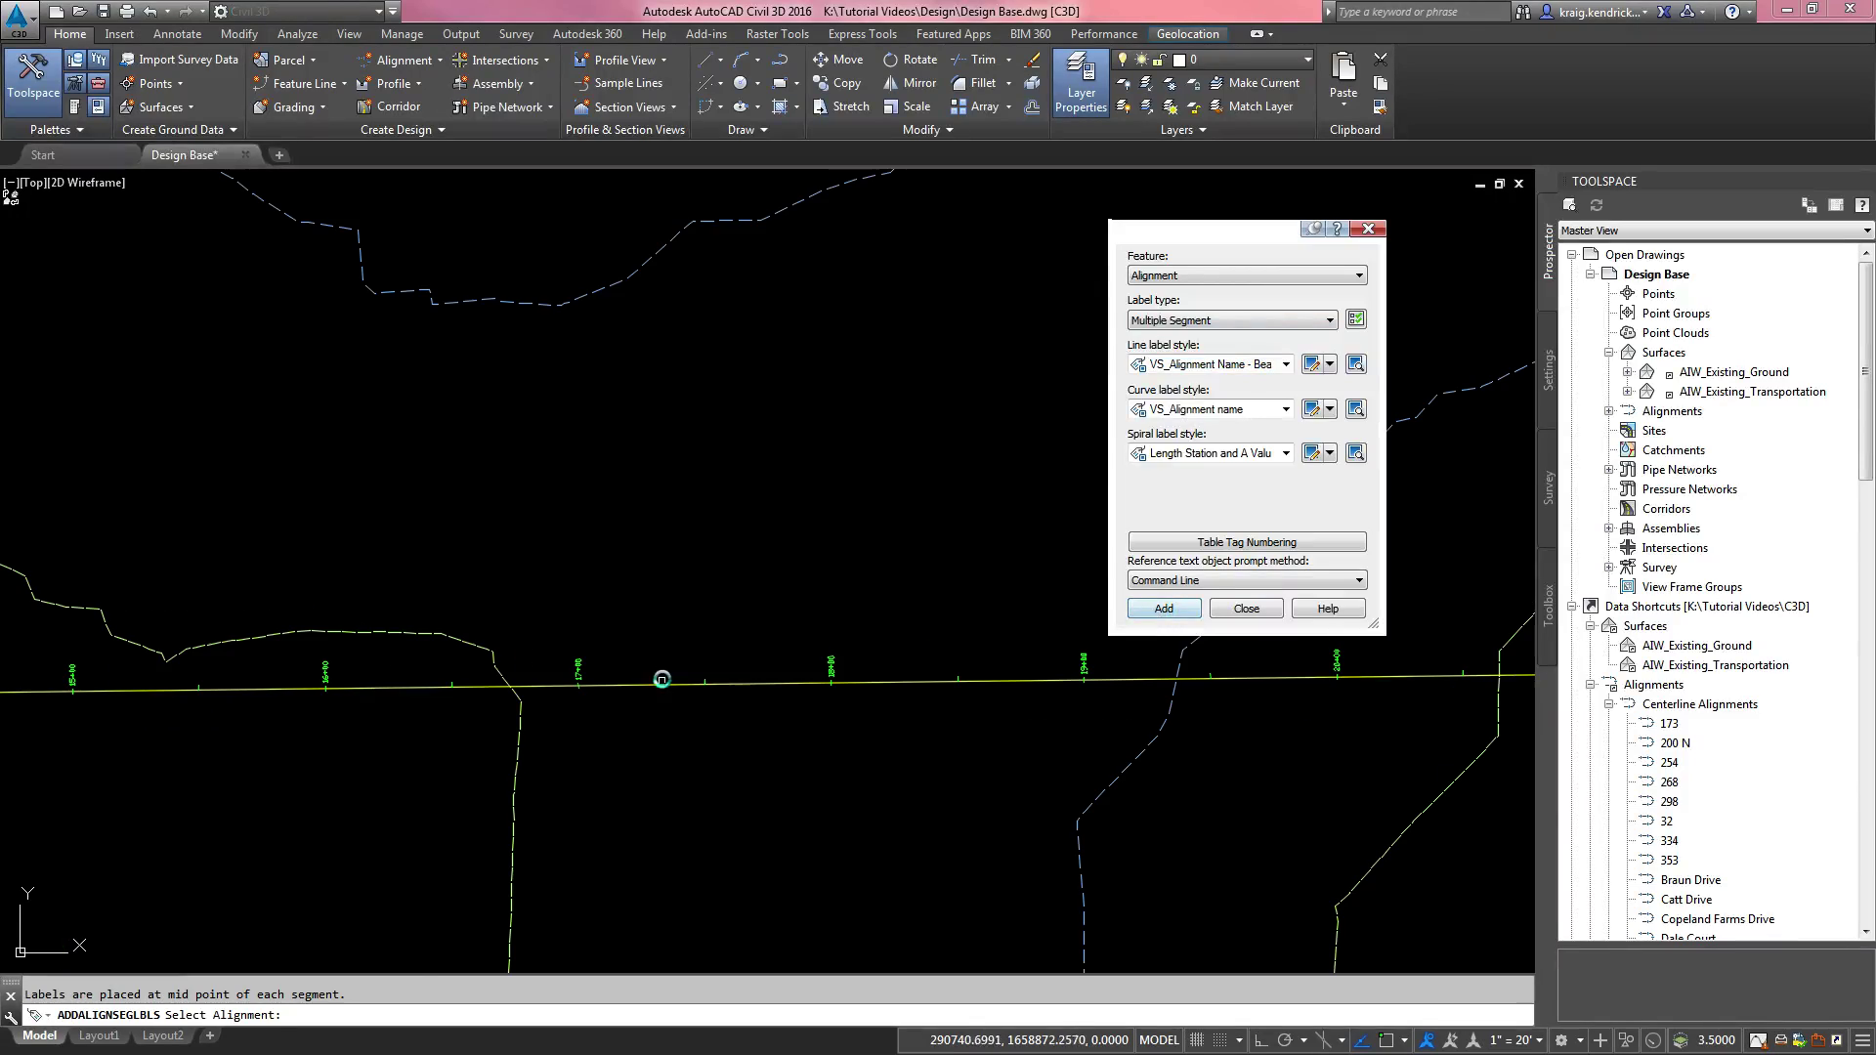
{"action": "left_click", "coordinate": [663, 686]}
{"action": "scroll", "coordinate": [793, 684], "scroll_direction": "up", "scroll_amount": 4}
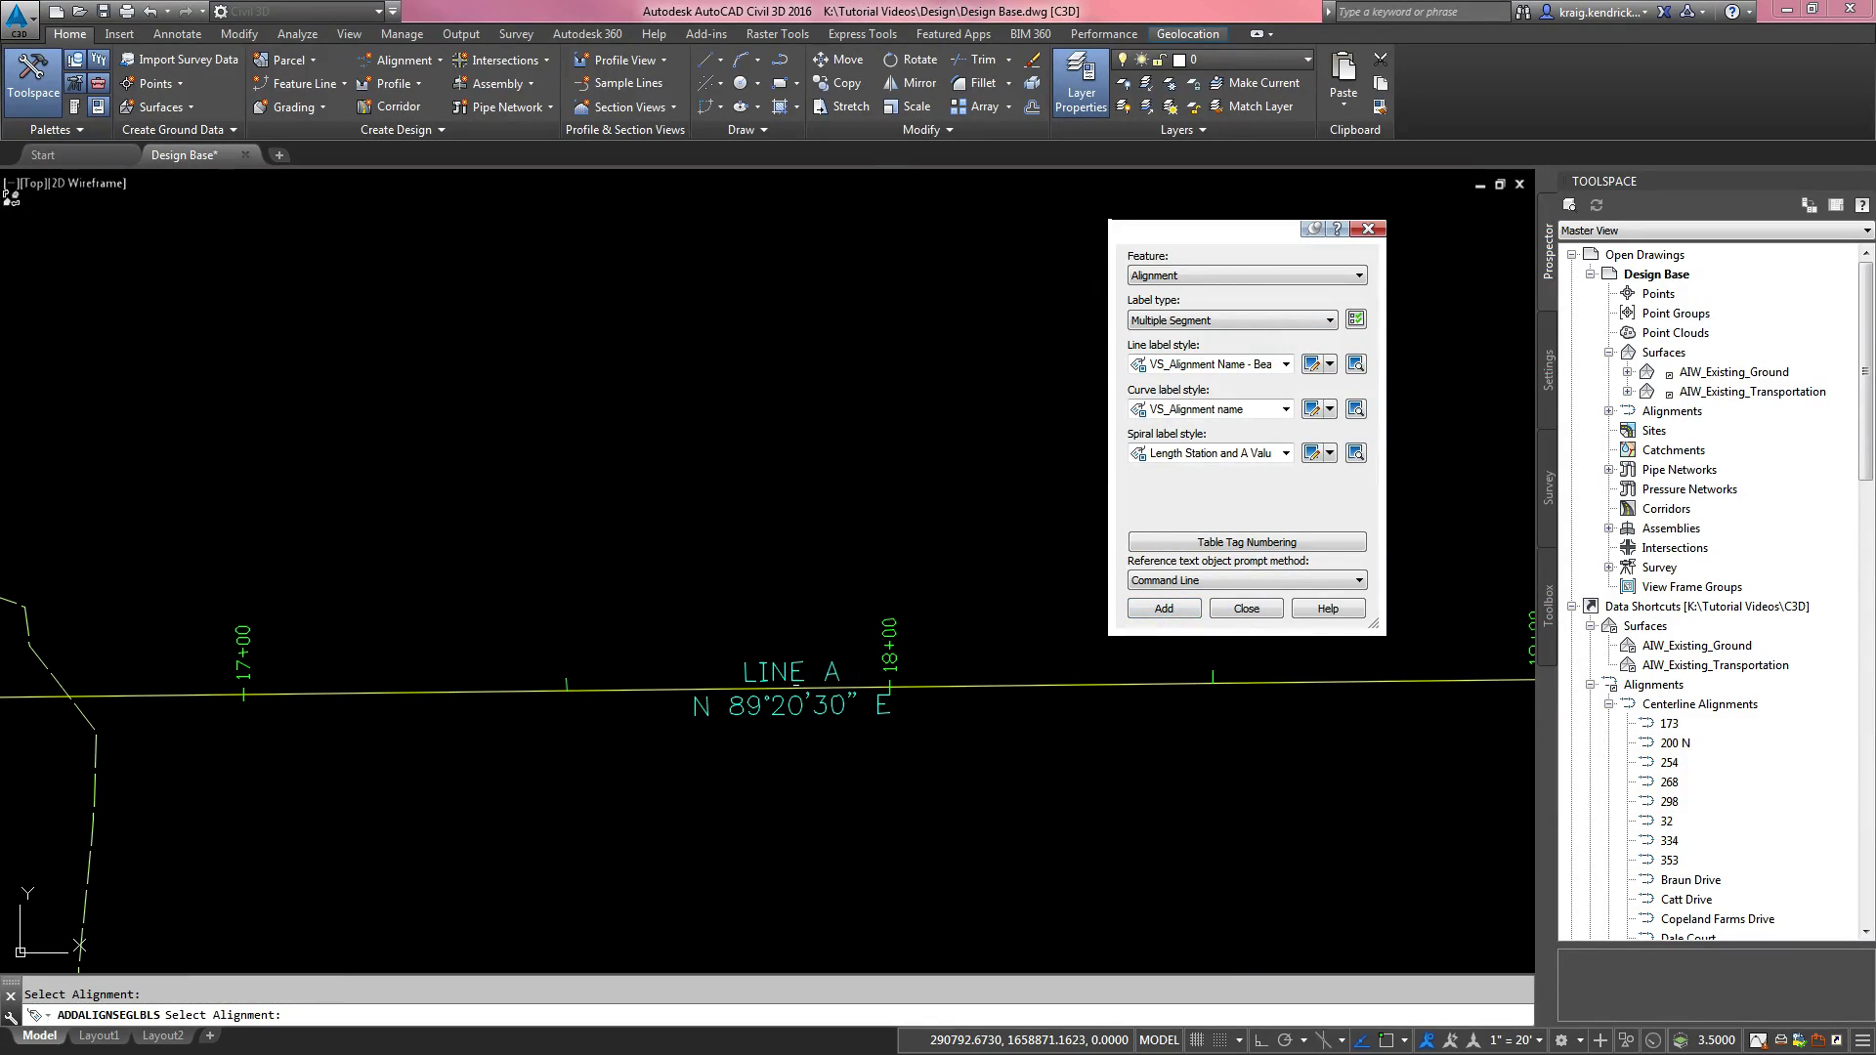
{"action": "key", "text": "Return"}
Step: Slide the first tangent's name and bearing label west to about station 17+40, and inspect the first curve's name label
{"action": "left_click", "coordinate": [840, 672]}
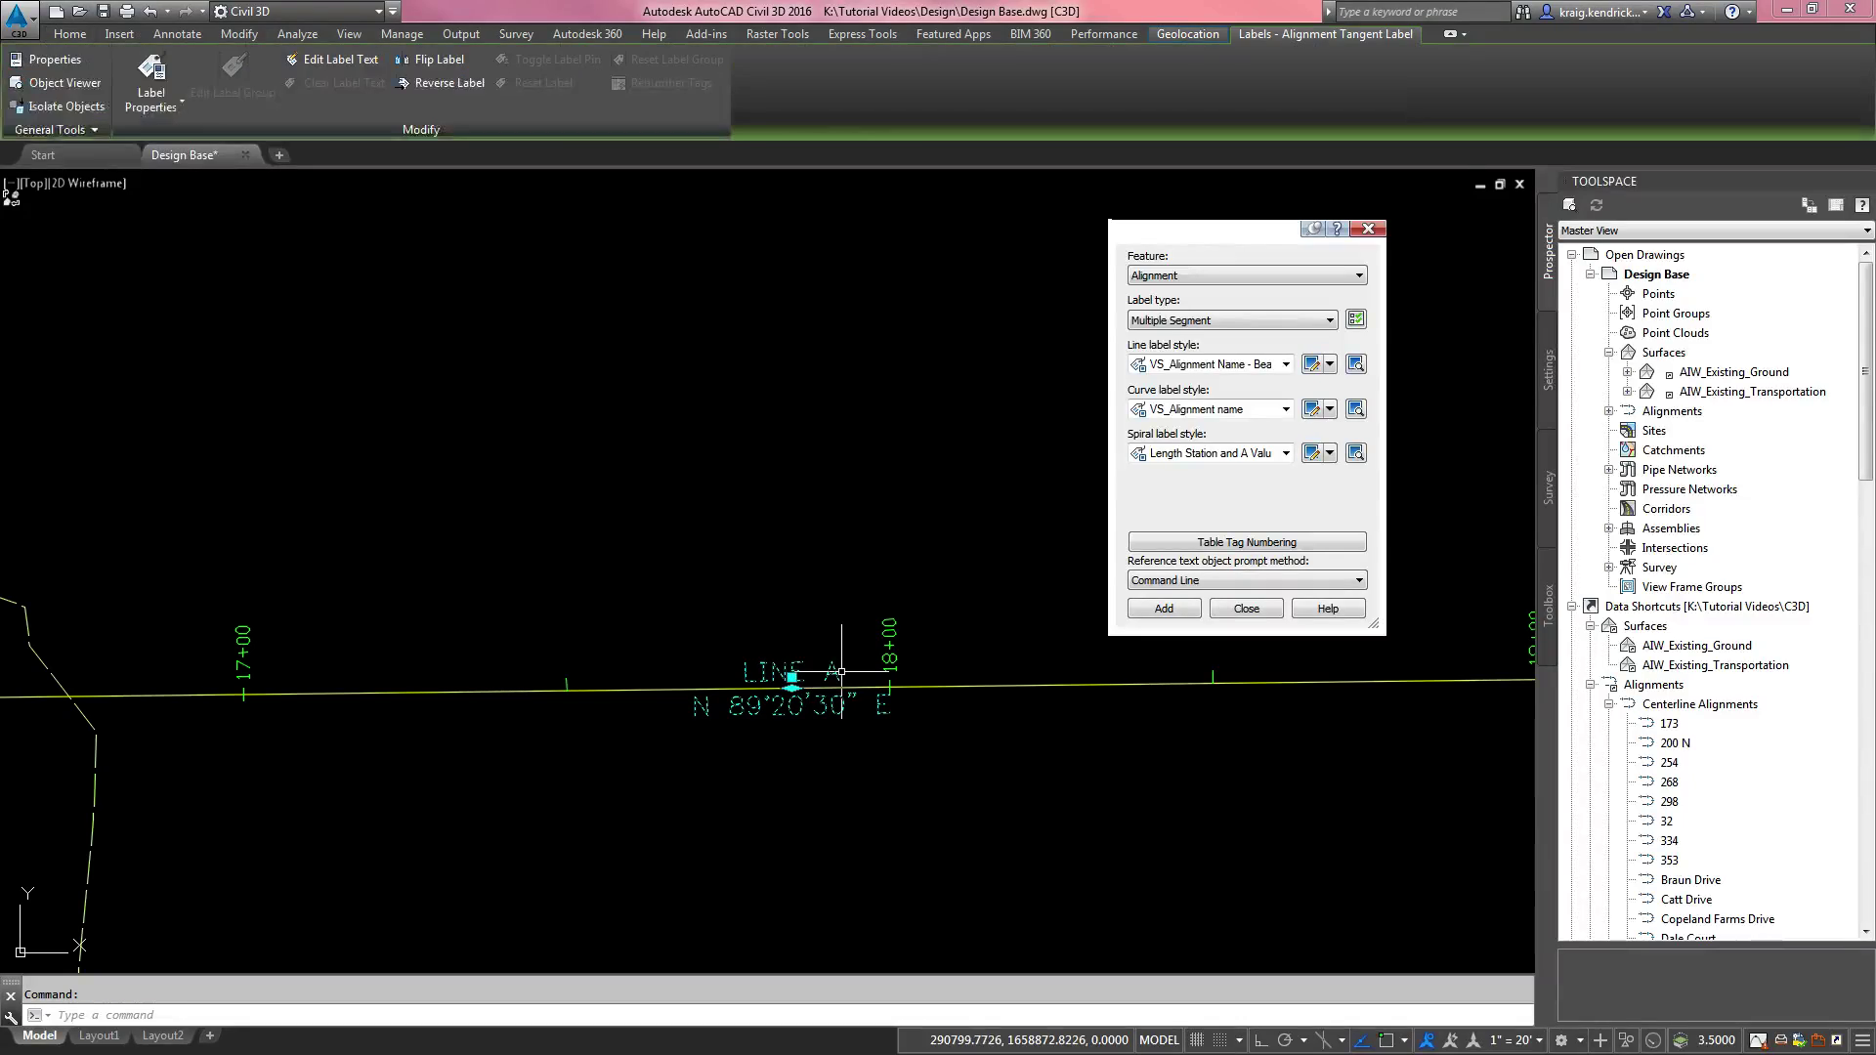
{"action": "left_click", "coordinate": [792, 678]}
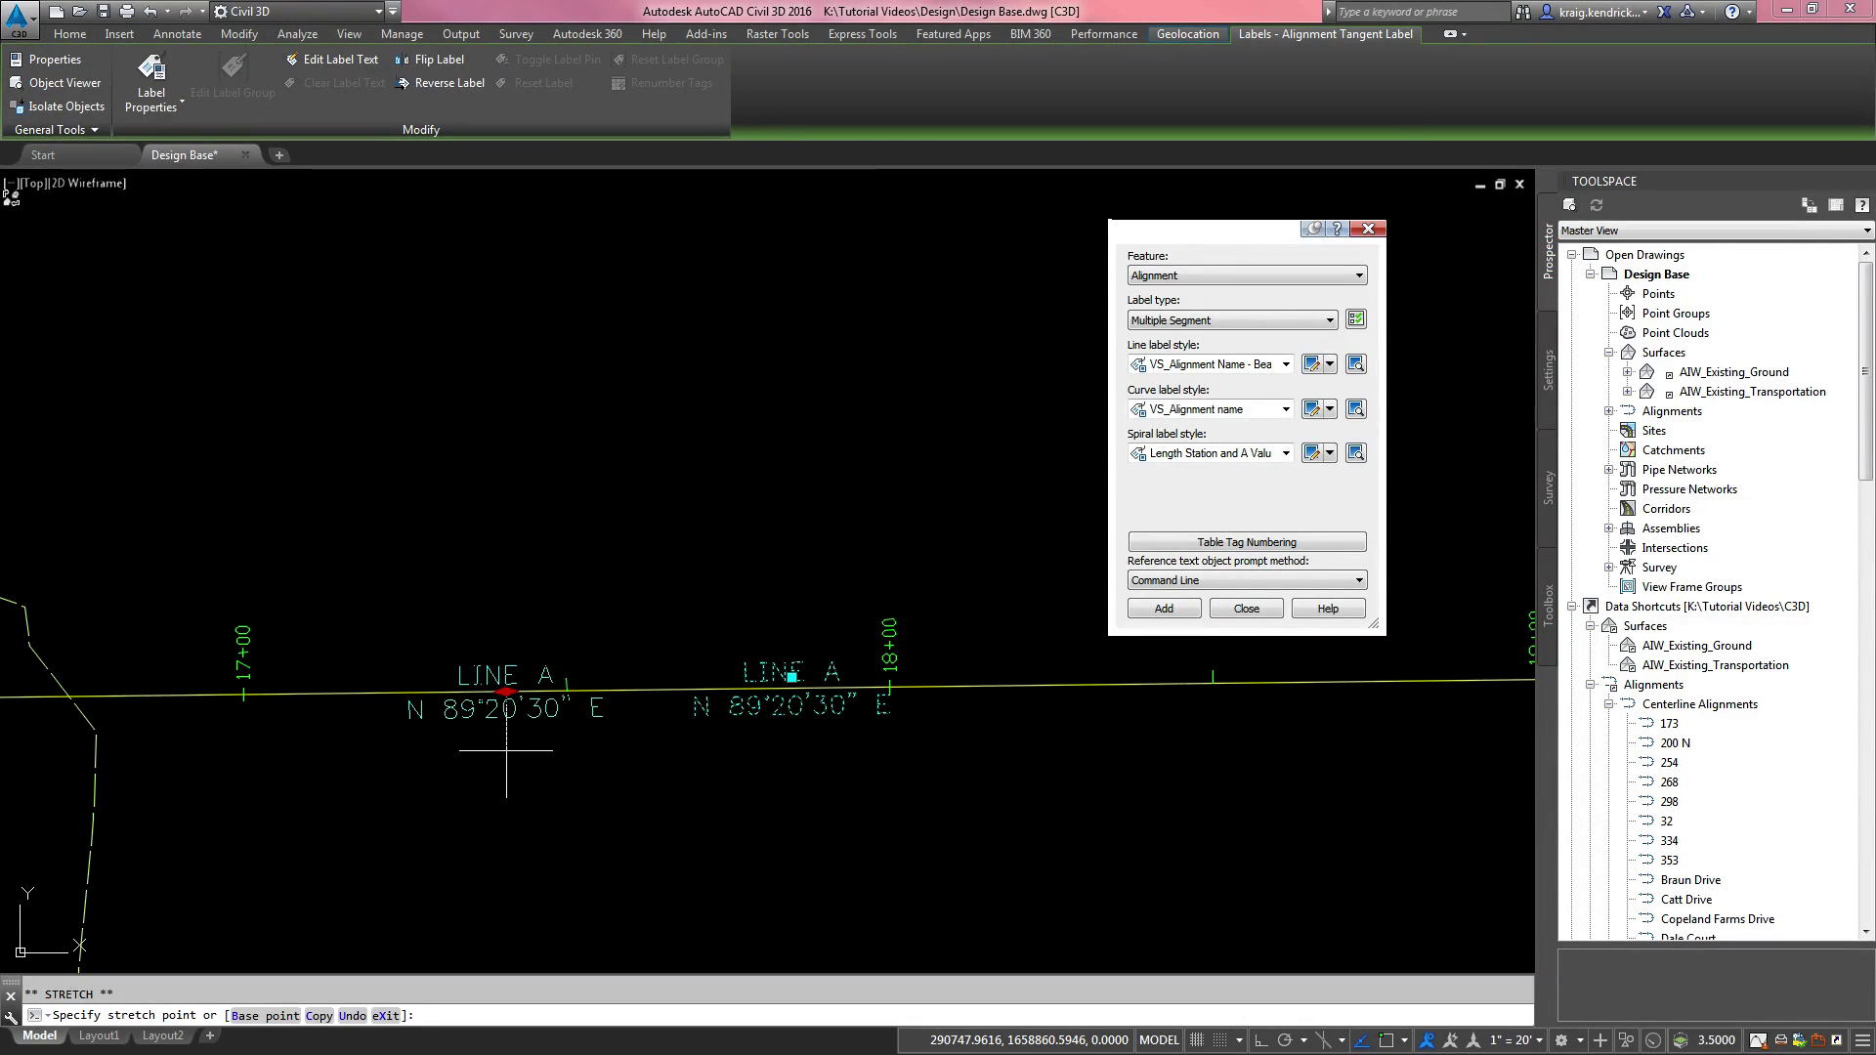
{"action": "key", "text": "Escape"}
{"action": "key", "text": "Escape"}
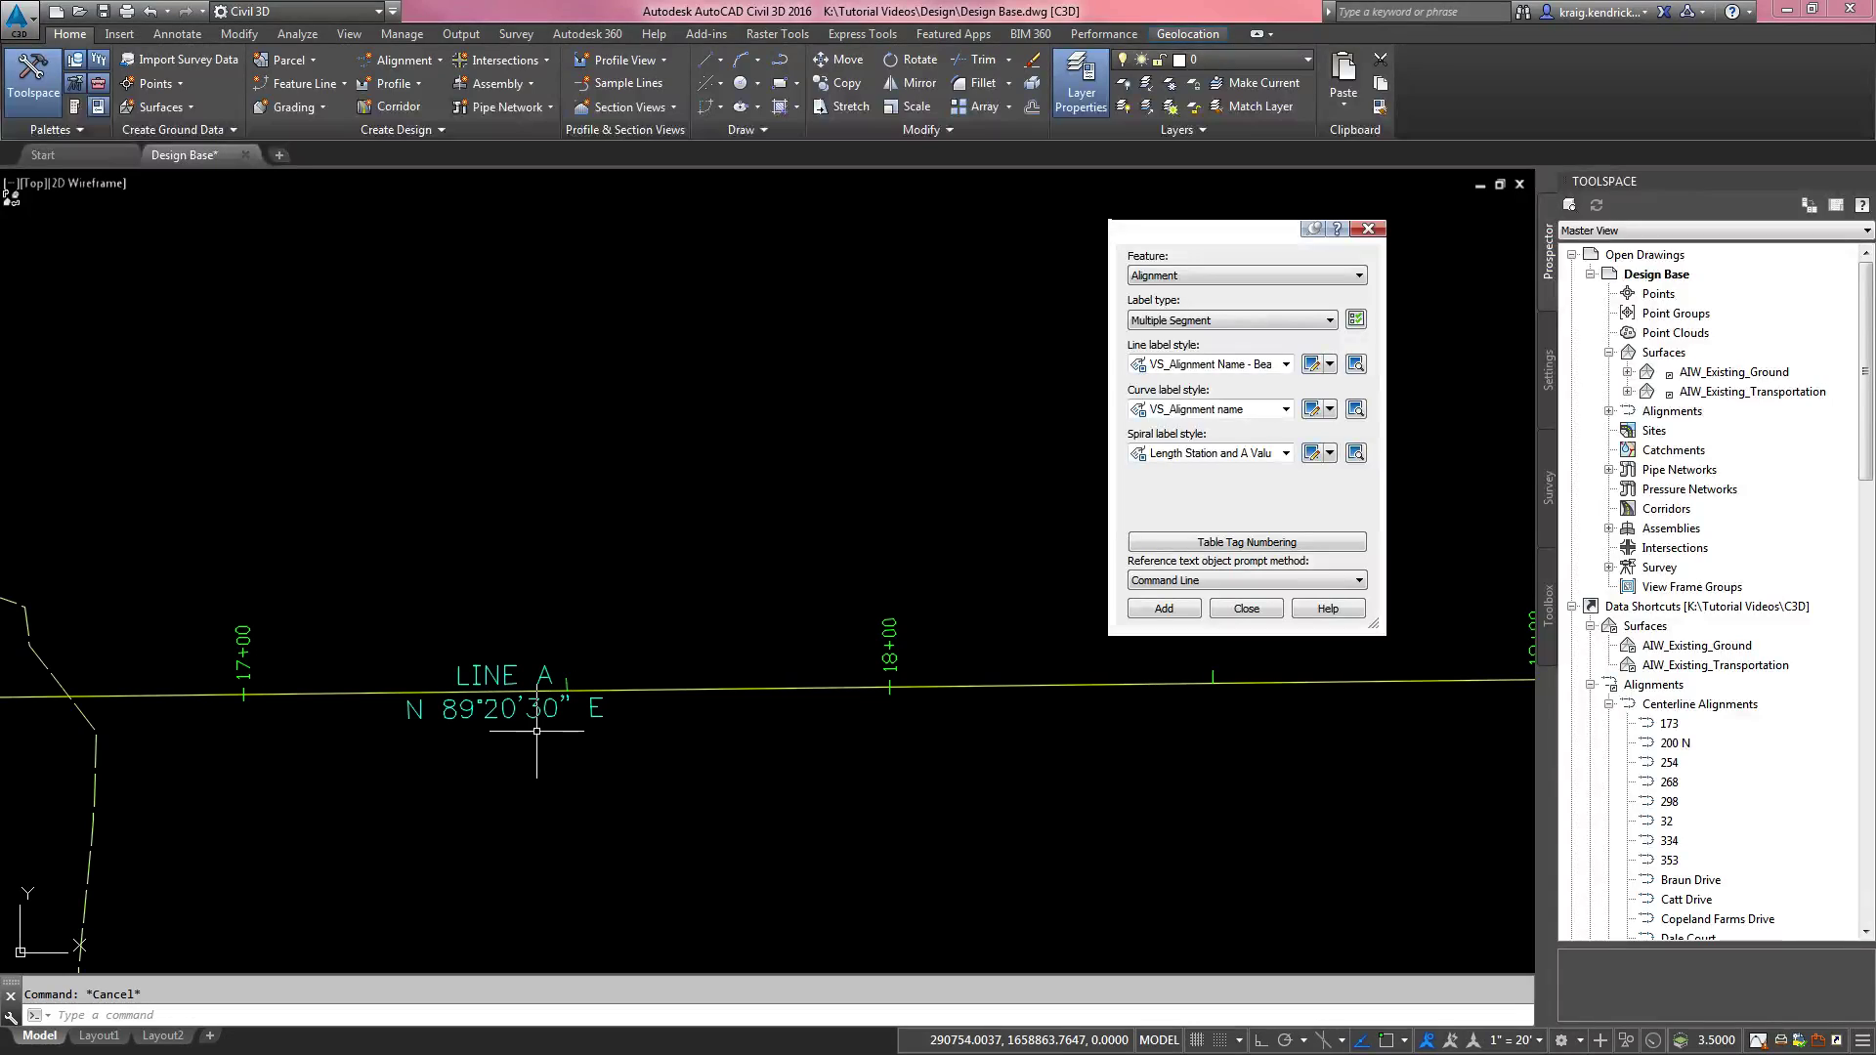
{"action": "scroll", "coordinate": [562, 718], "scroll_direction": "down", "scroll_amount": 6}
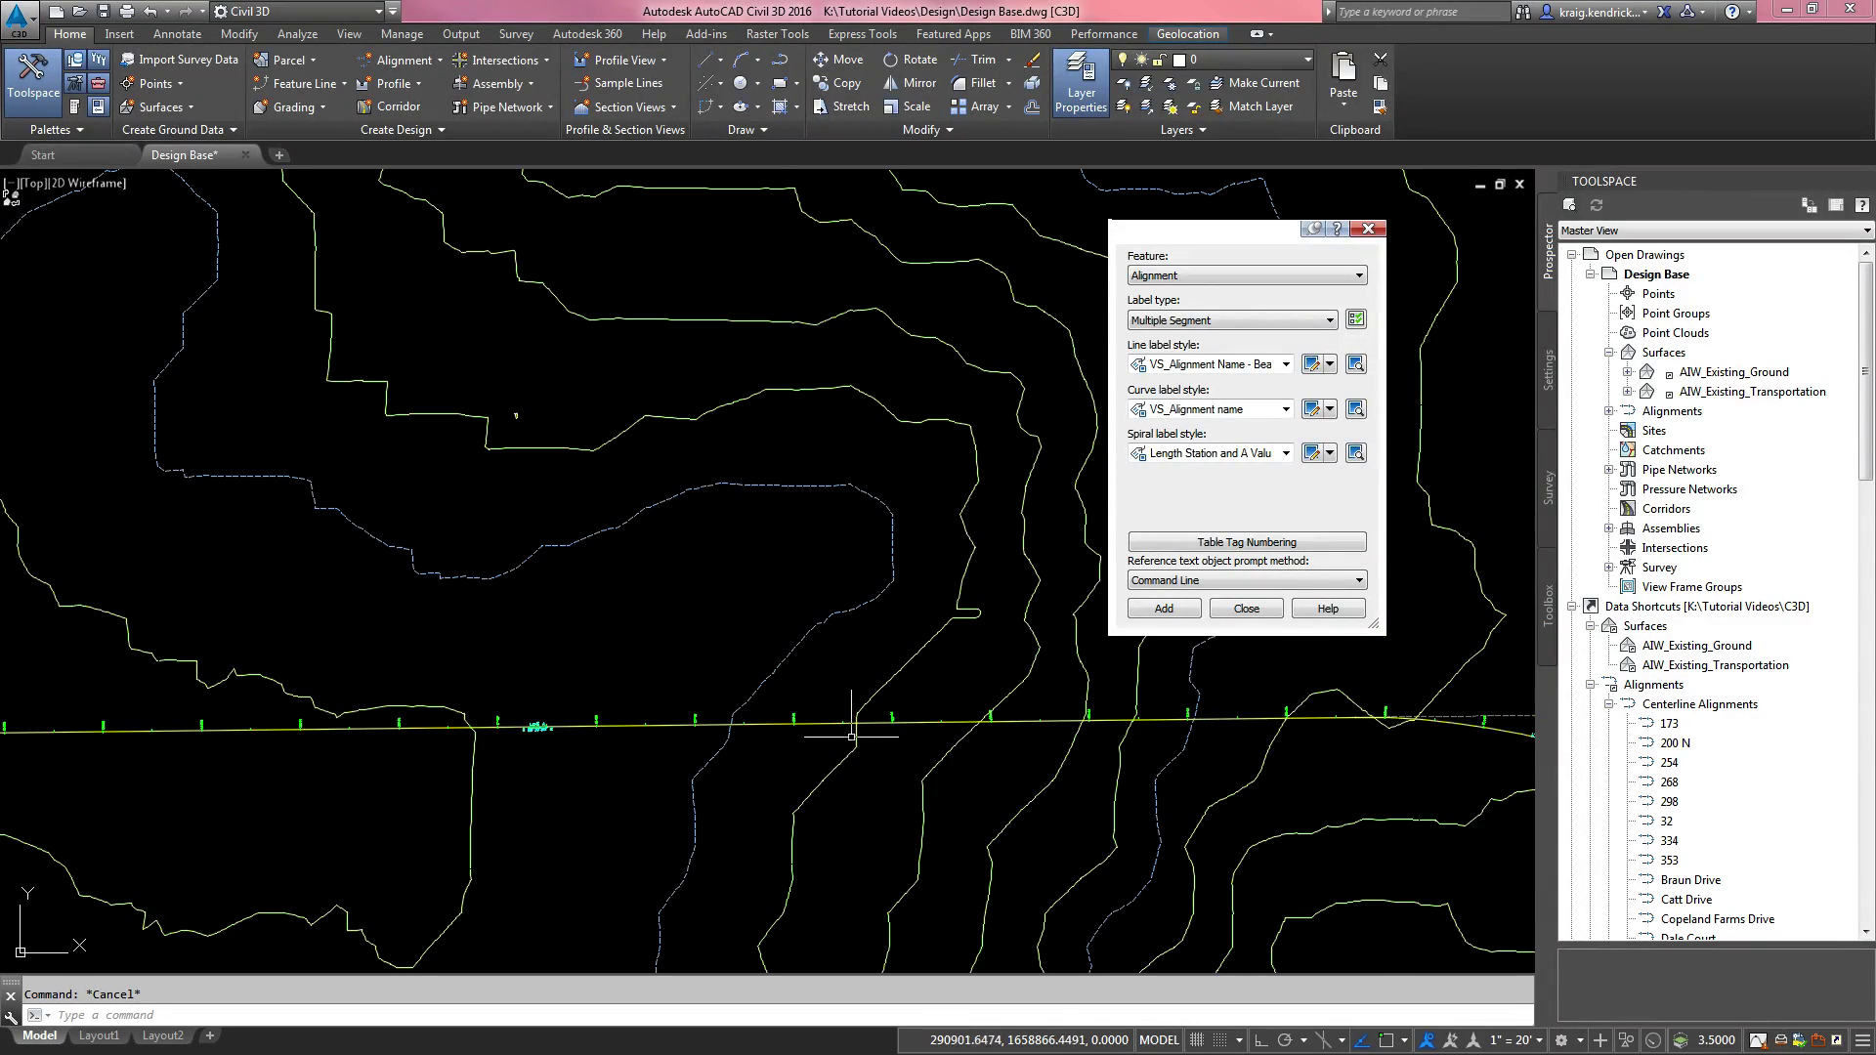
{"action": "scroll", "coordinate": [980, 733], "scroll_direction": "up", "scroll_amount": 6}
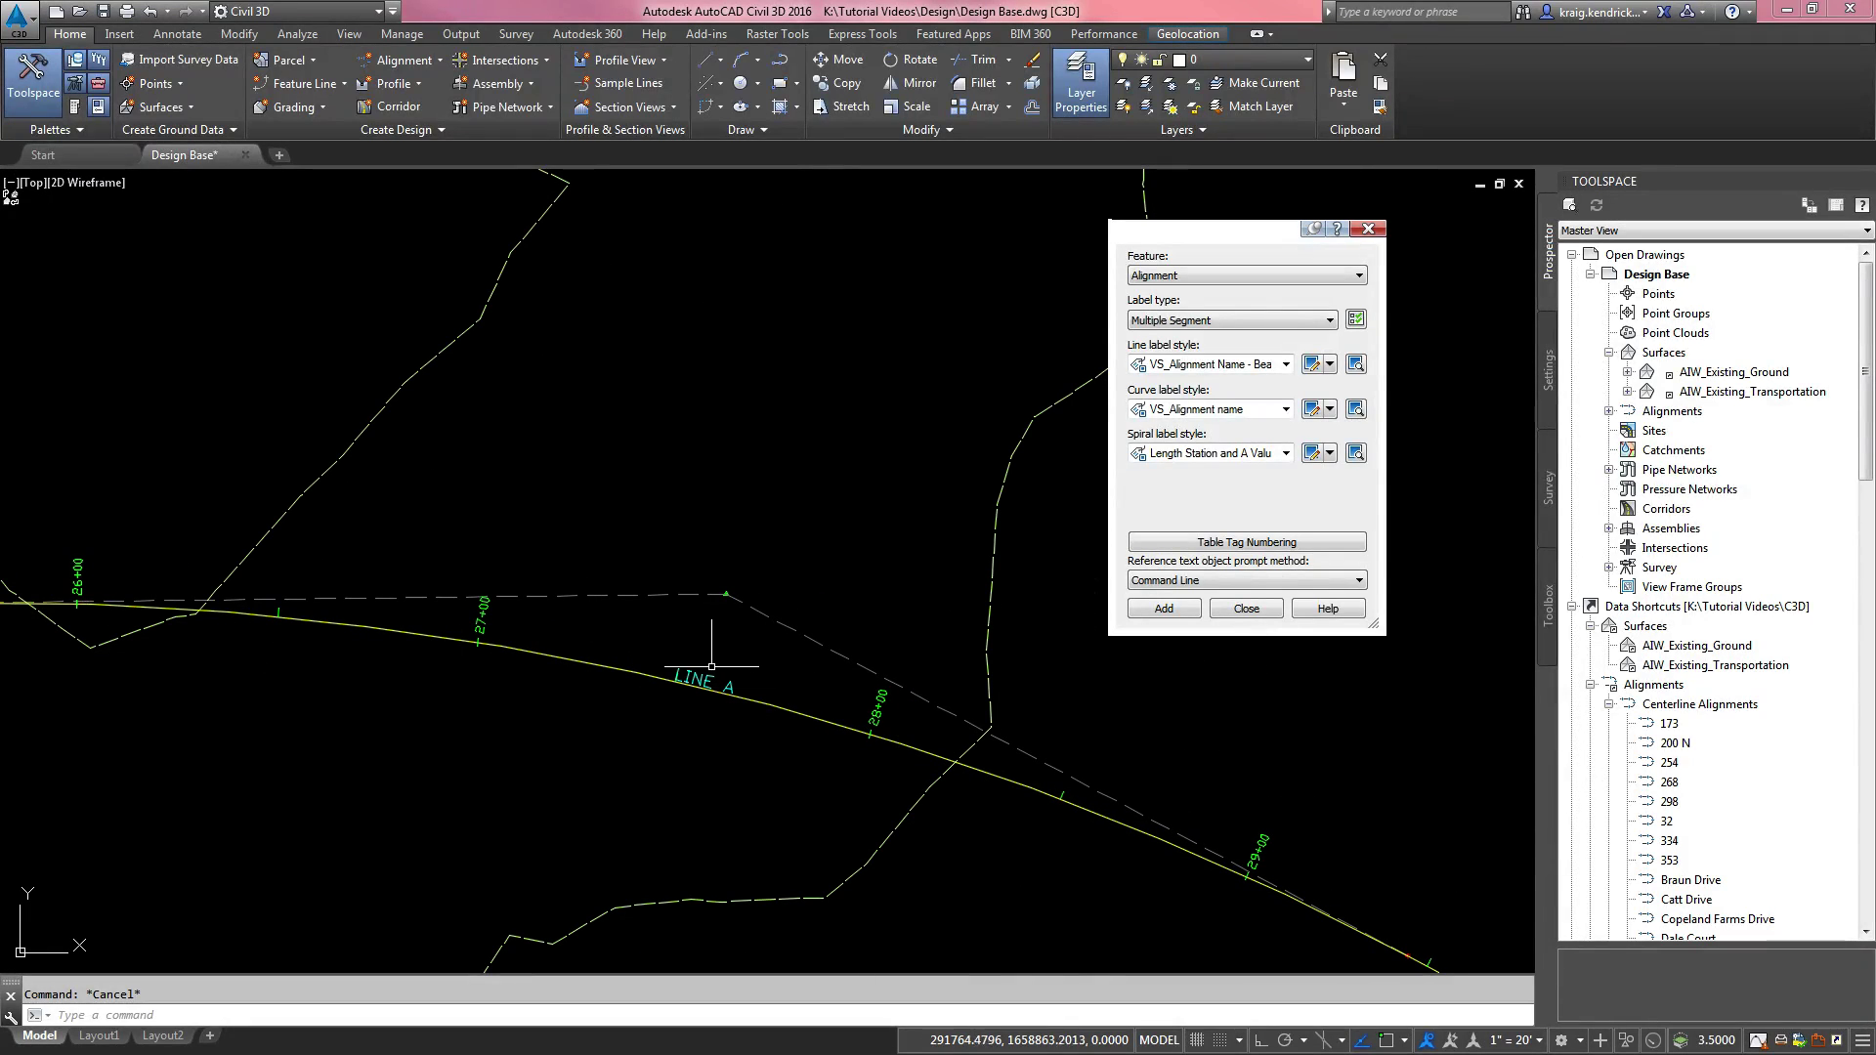
Step: Examine the name and bearing labels along LINE A's curves and tangents, from the first curve to the long eastern tangent
{"action": "scroll", "coordinate": [711, 667], "scroll_direction": "down", "scroll_amount": 4}
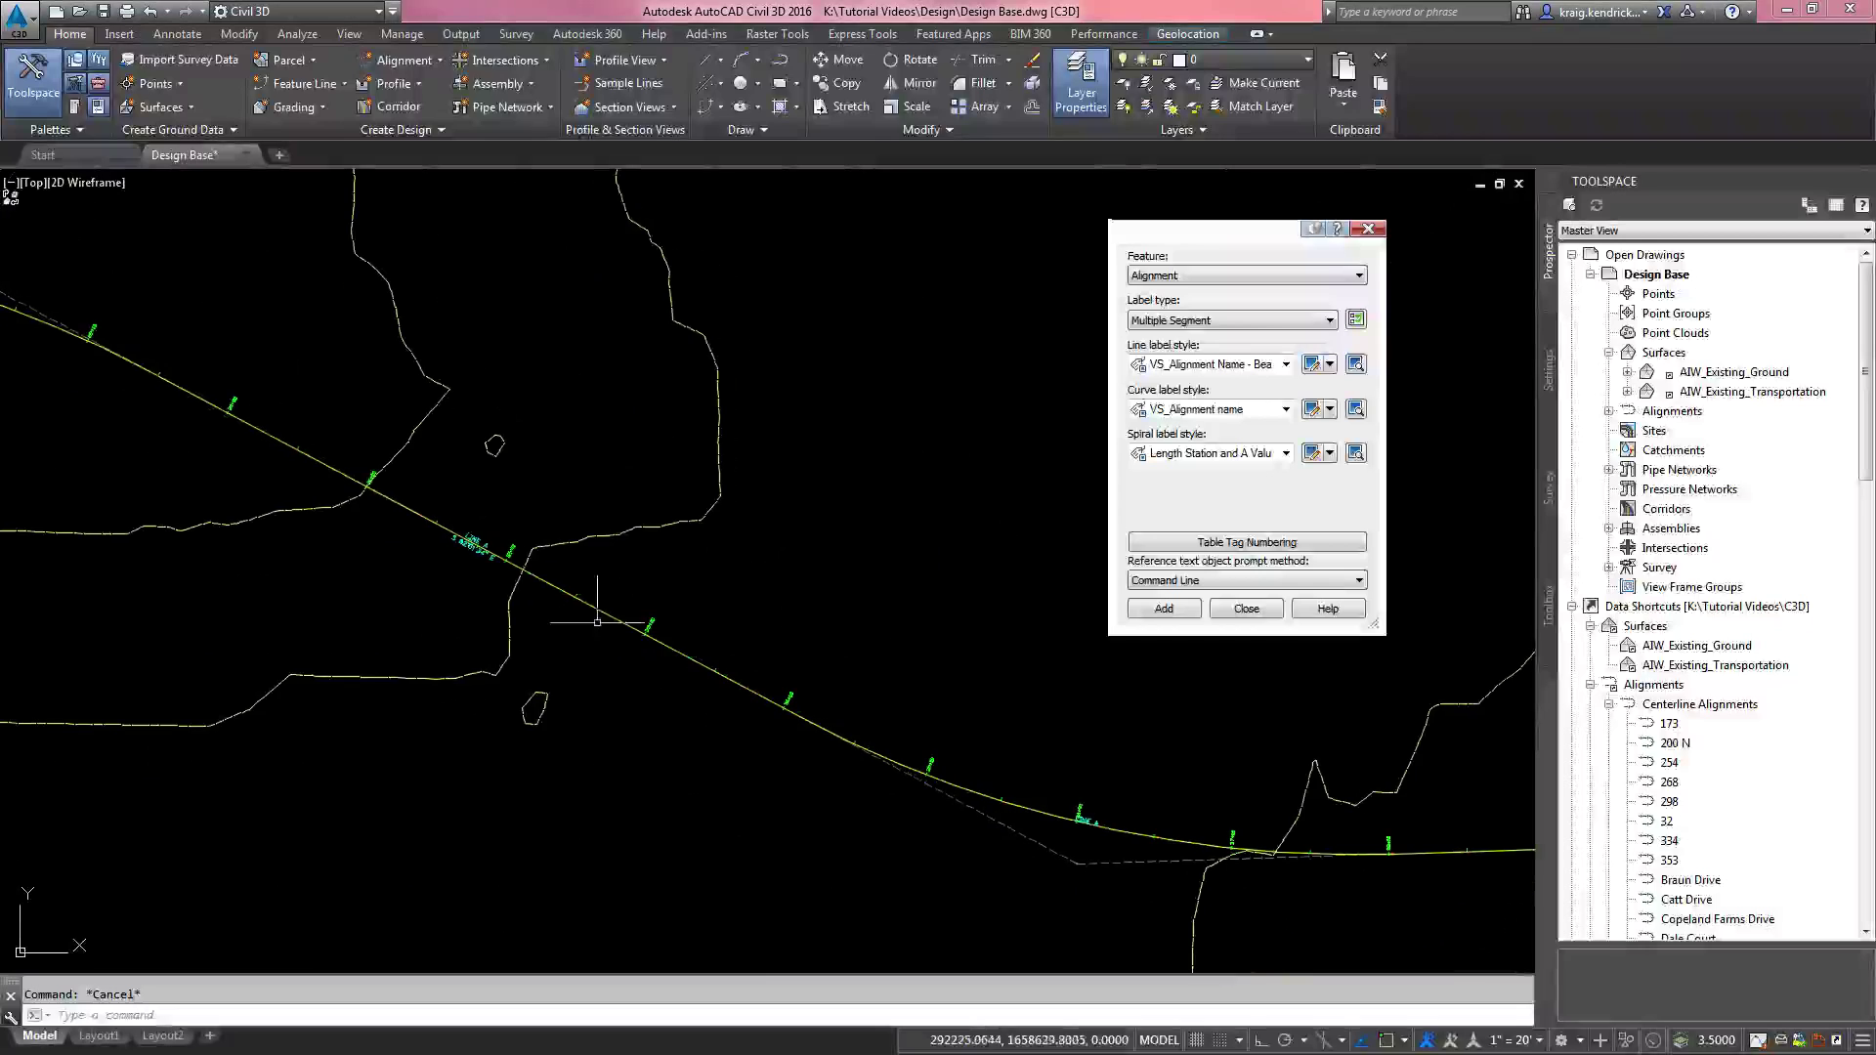
{"action": "scroll", "coordinate": [552, 612], "scroll_direction": "down", "scroll_amount": 3}
{"action": "scroll", "coordinate": [684, 684], "scroll_direction": "up", "scroll_amount": 3}
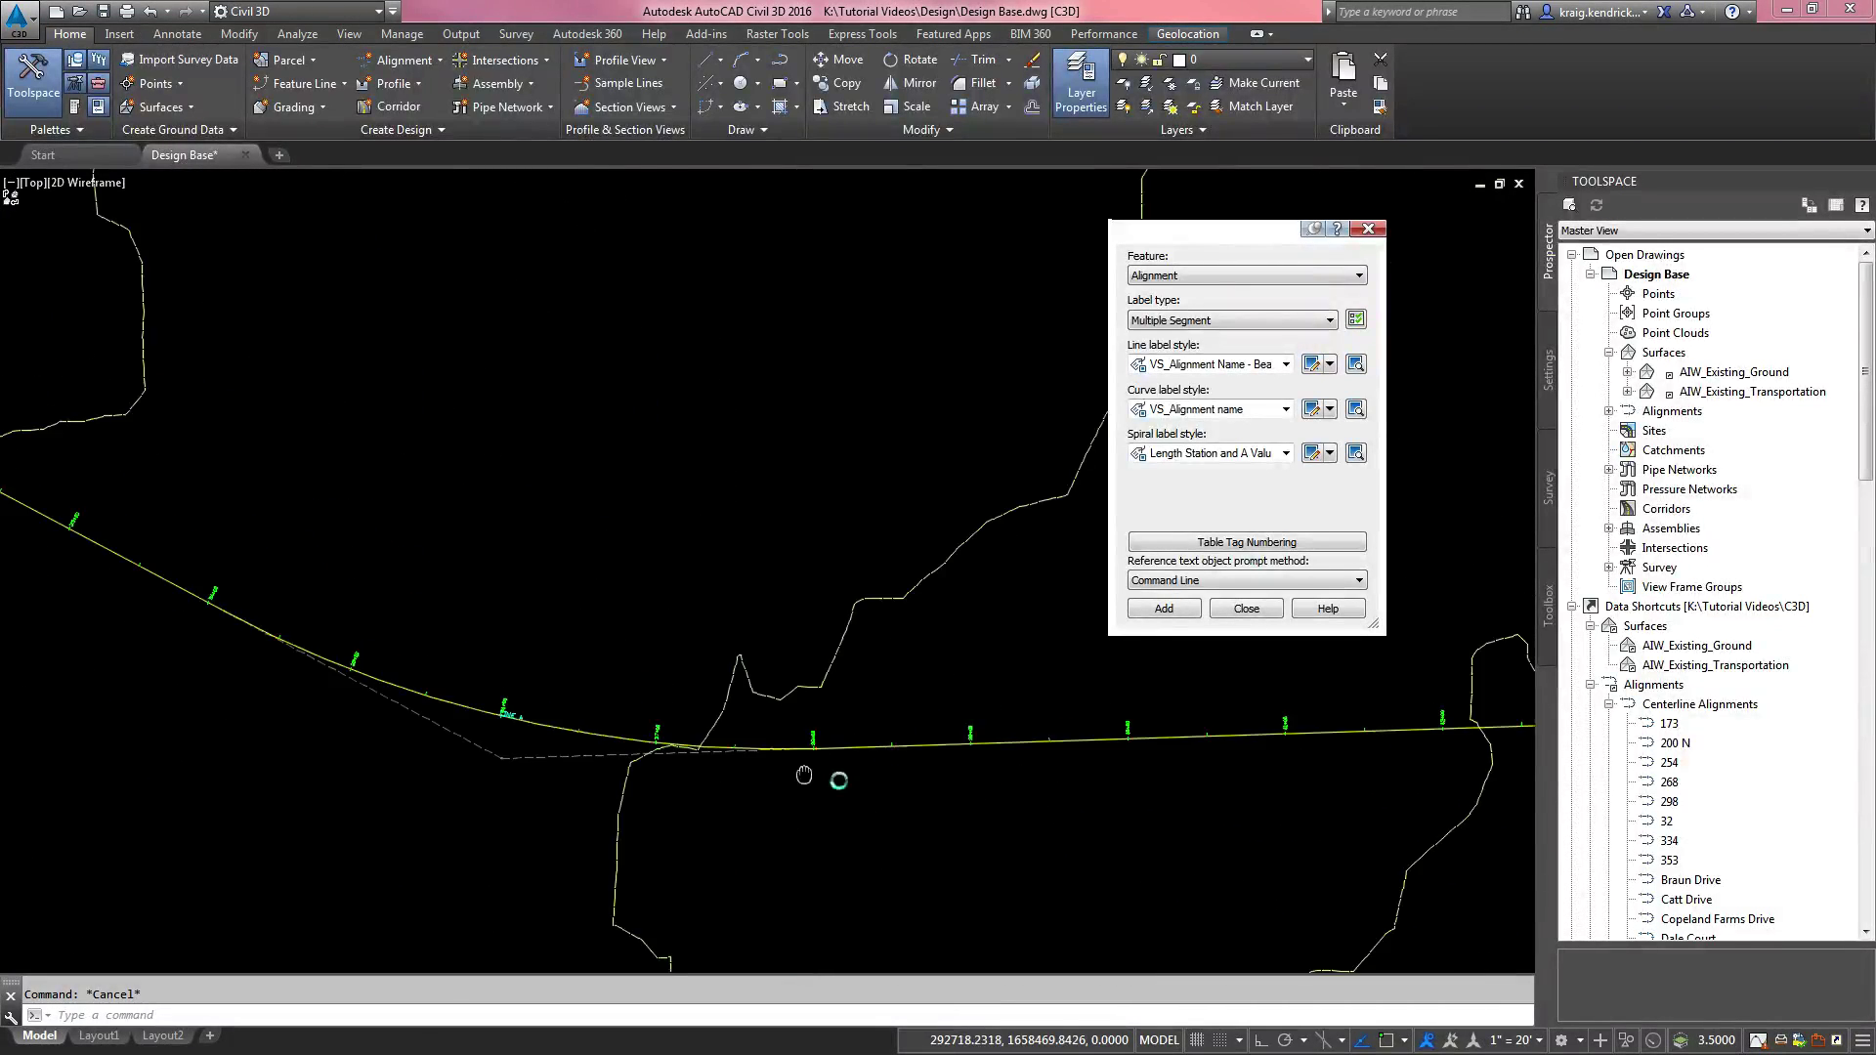
{"action": "middle_click_drag", "start_coordinate": [684, 684], "coordinate": [863, 703]}
{"action": "scroll", "coordinate": [862, 703], "scroll_direction": "down", "scroll_amount": 4}
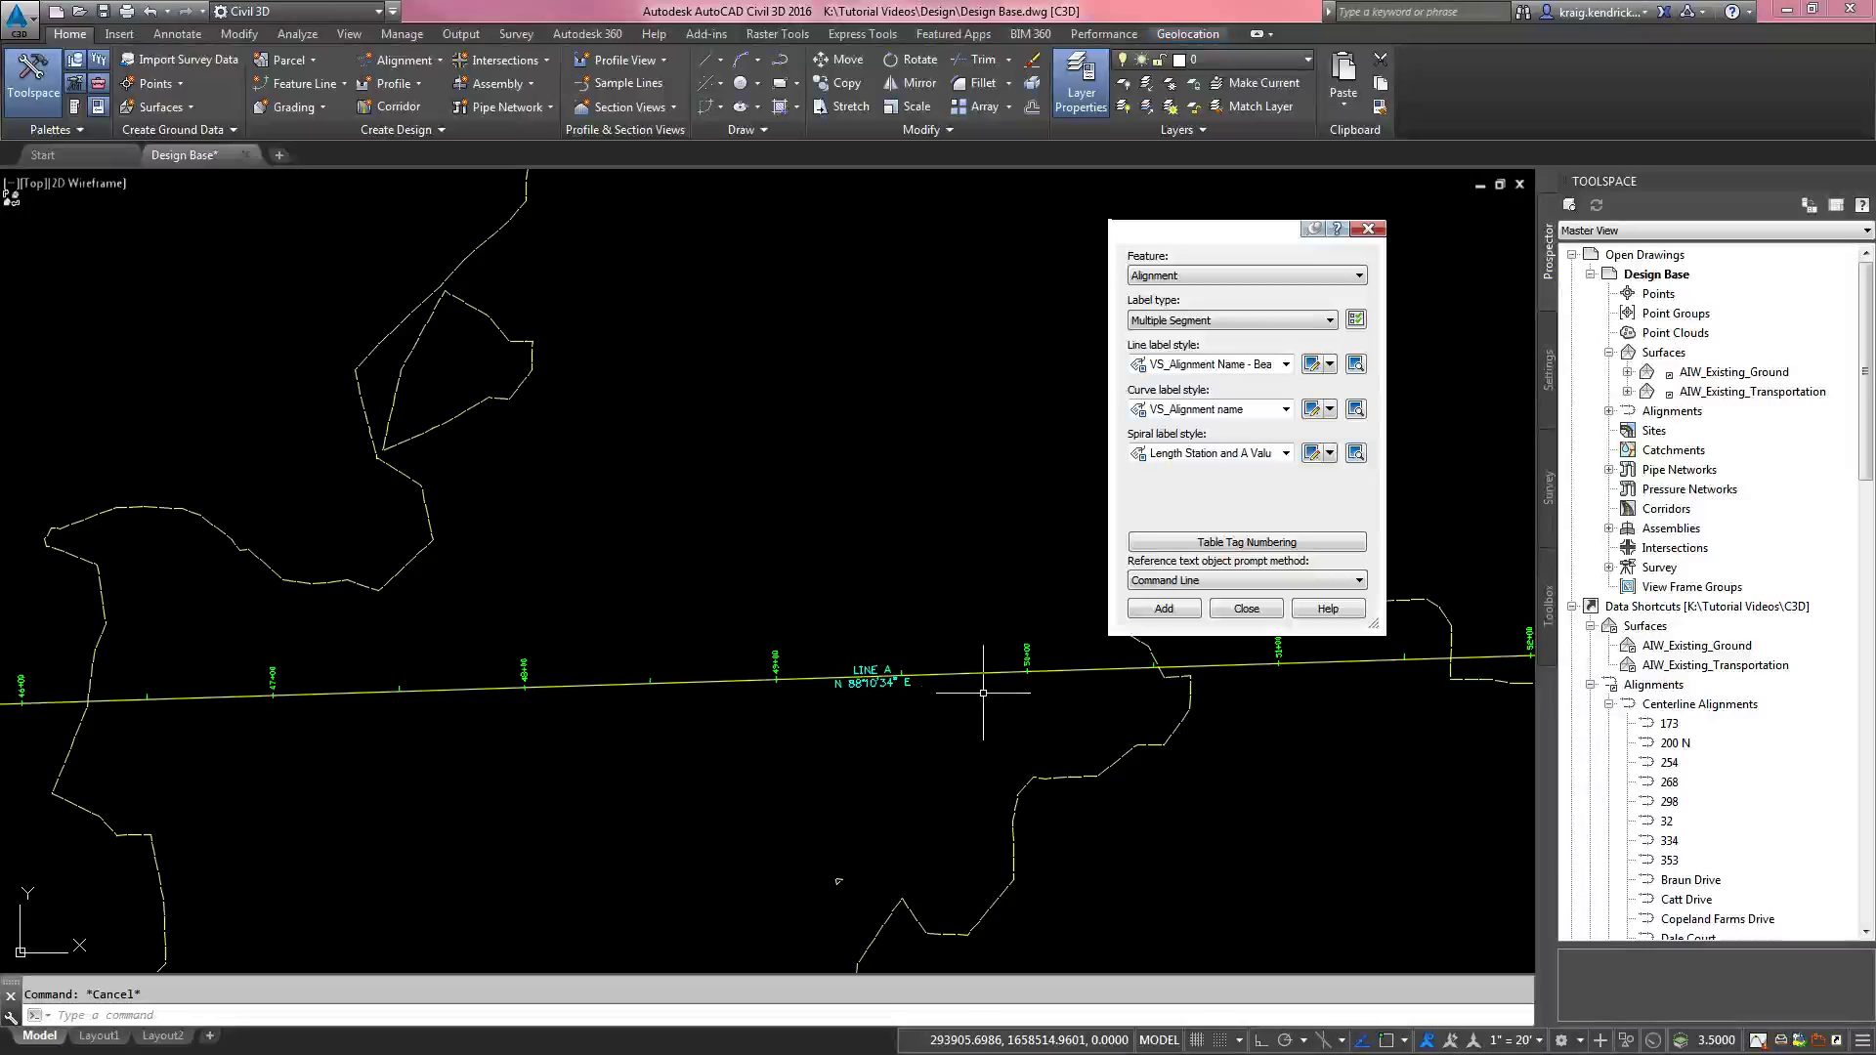
{"action": "middle_click_drag", "start_coordinate": [820, 690], "coordinate": [866, 693]}
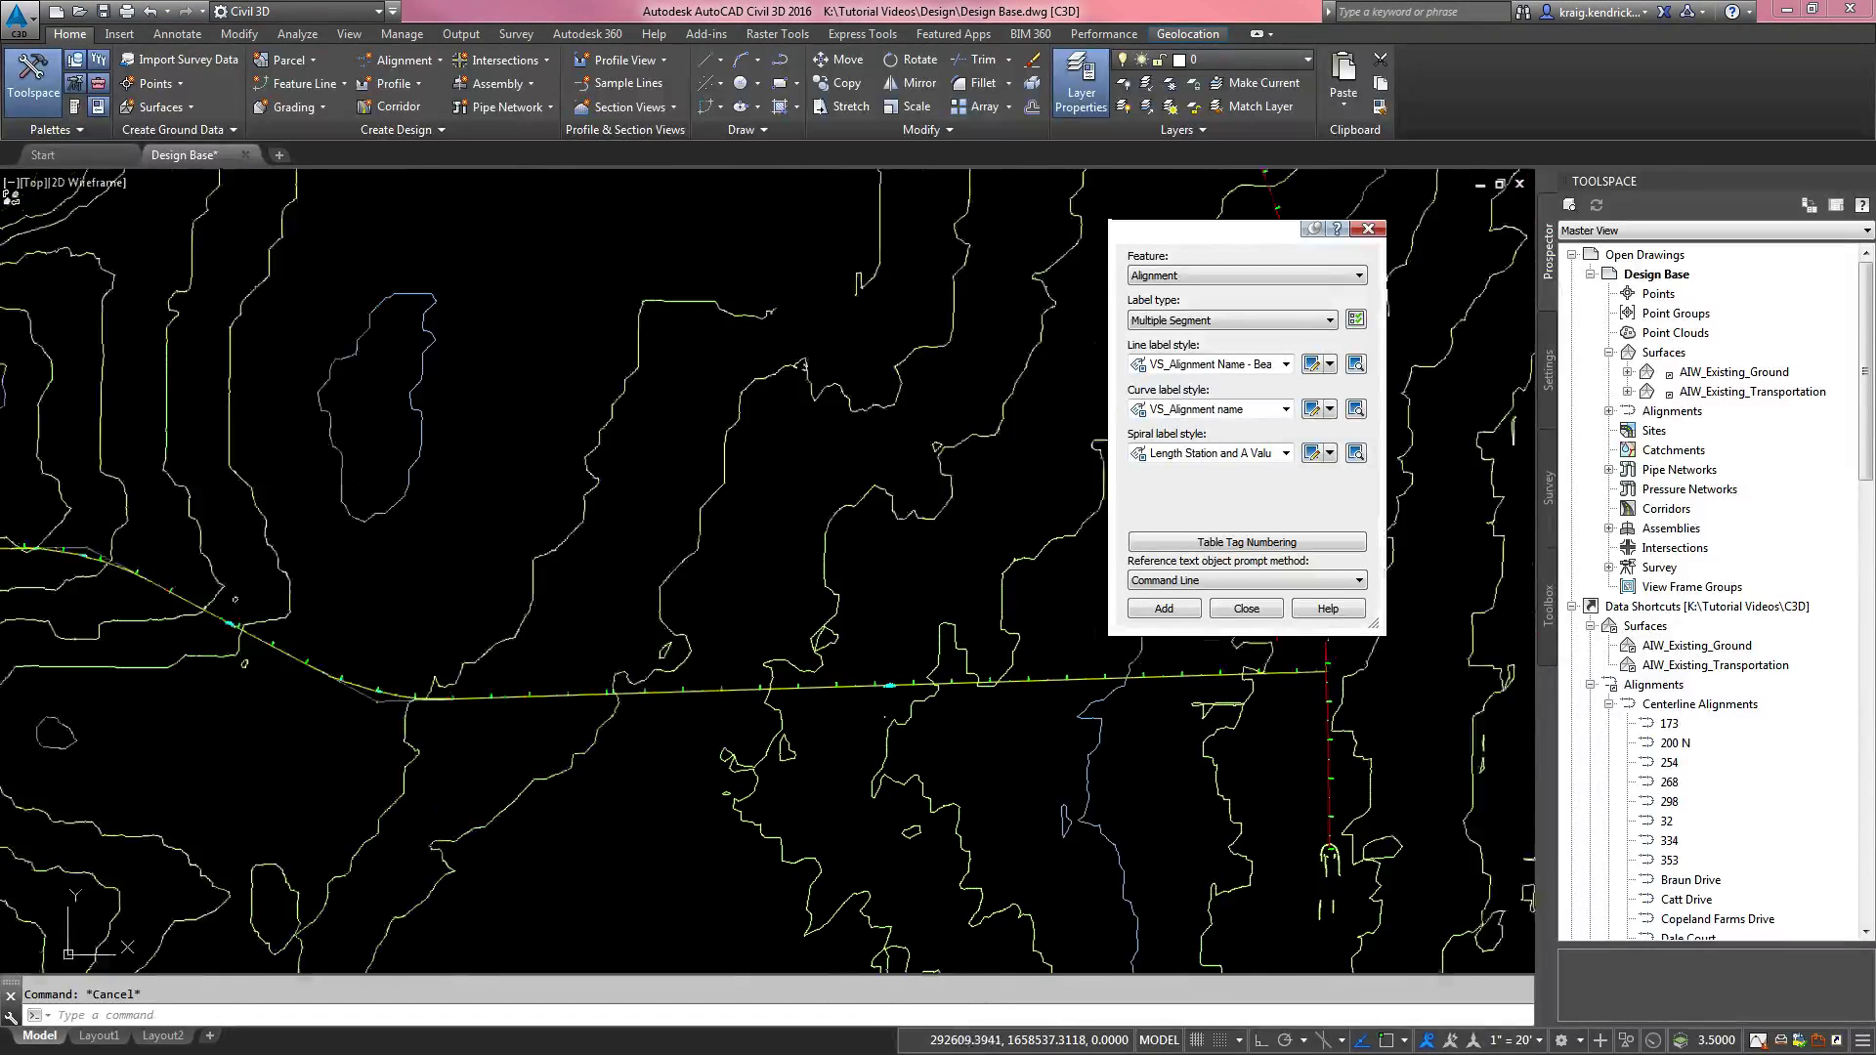
{"action": "scroll", "coordinate": [929, 684], "scroll_direction": "down", "scroll_amount": 3}
{"action": "scroll", "coordinate": [781, 615], "scroll_direction": "up", "scroll_amount": 5}
{"action": "scroll", "coordinate": [899, 608], "scroll_direction": "up", "scroll_amount": 4}
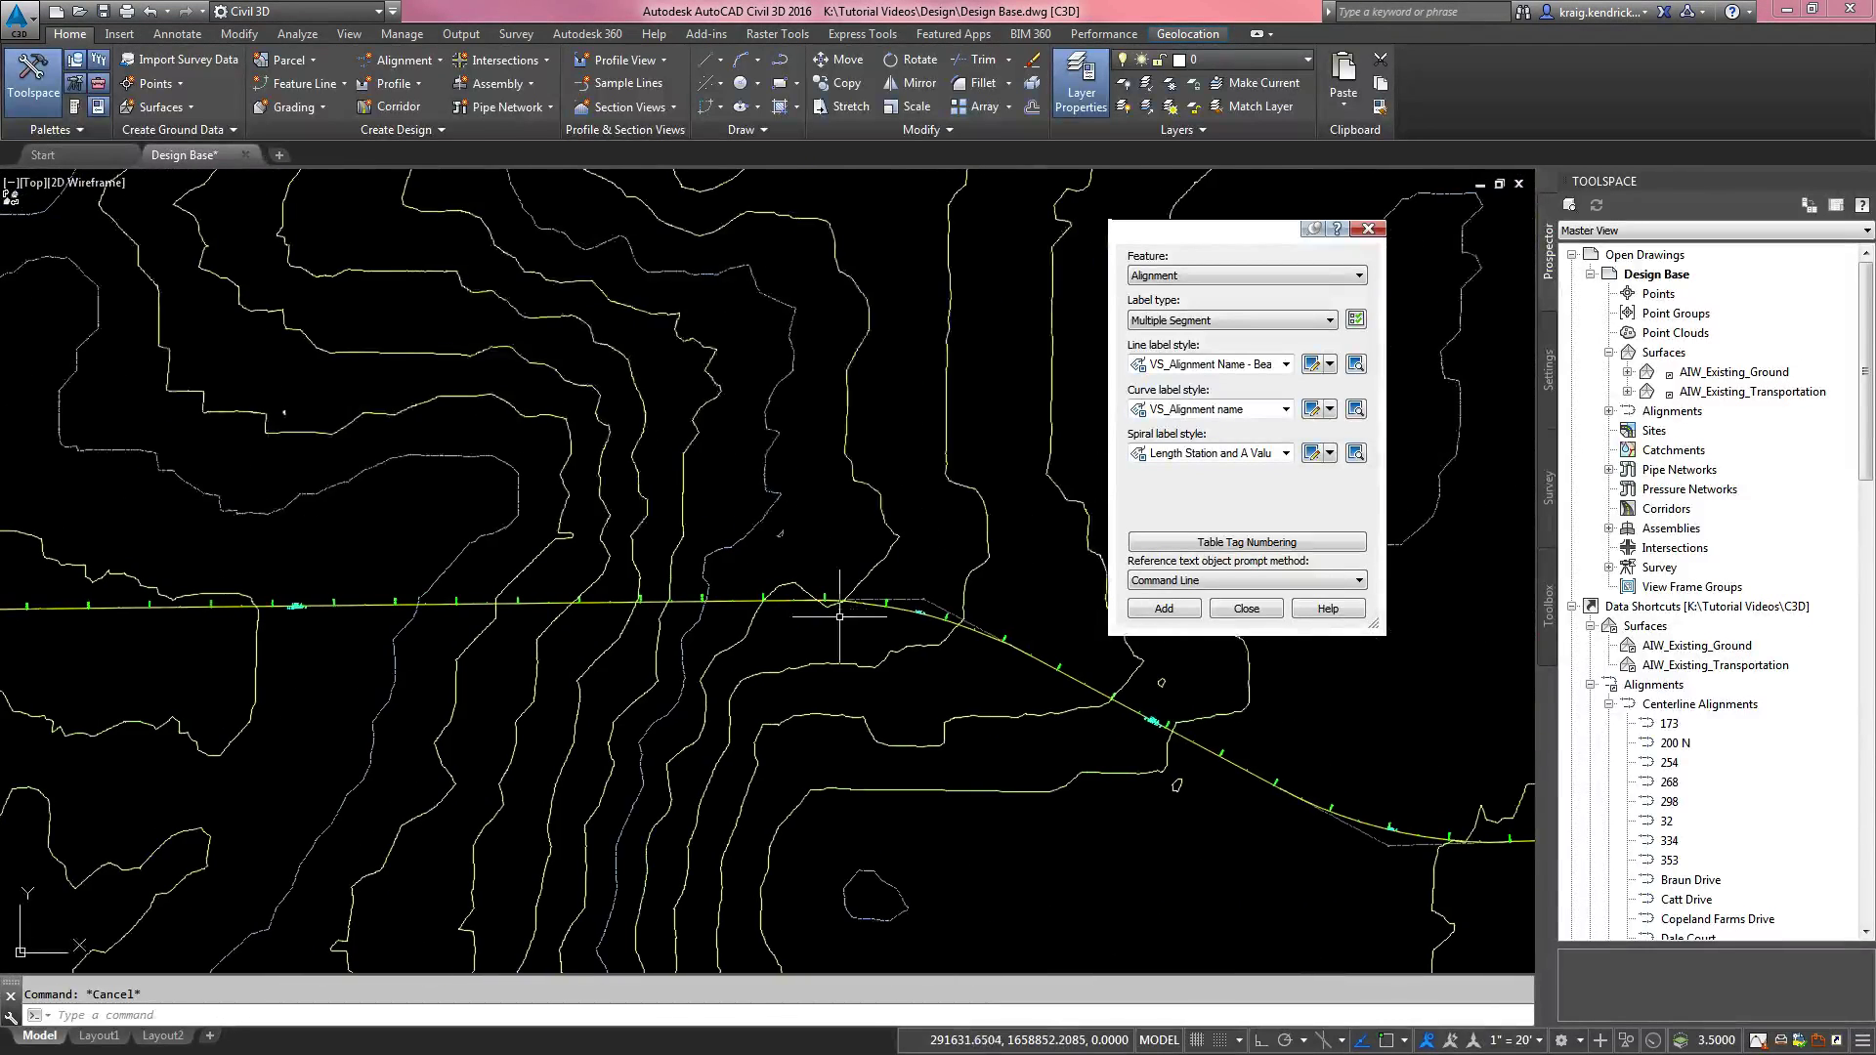
{"action": "middle_click_drag", "start_coordinate": [895, 614], "coordinate": [825, 617]}
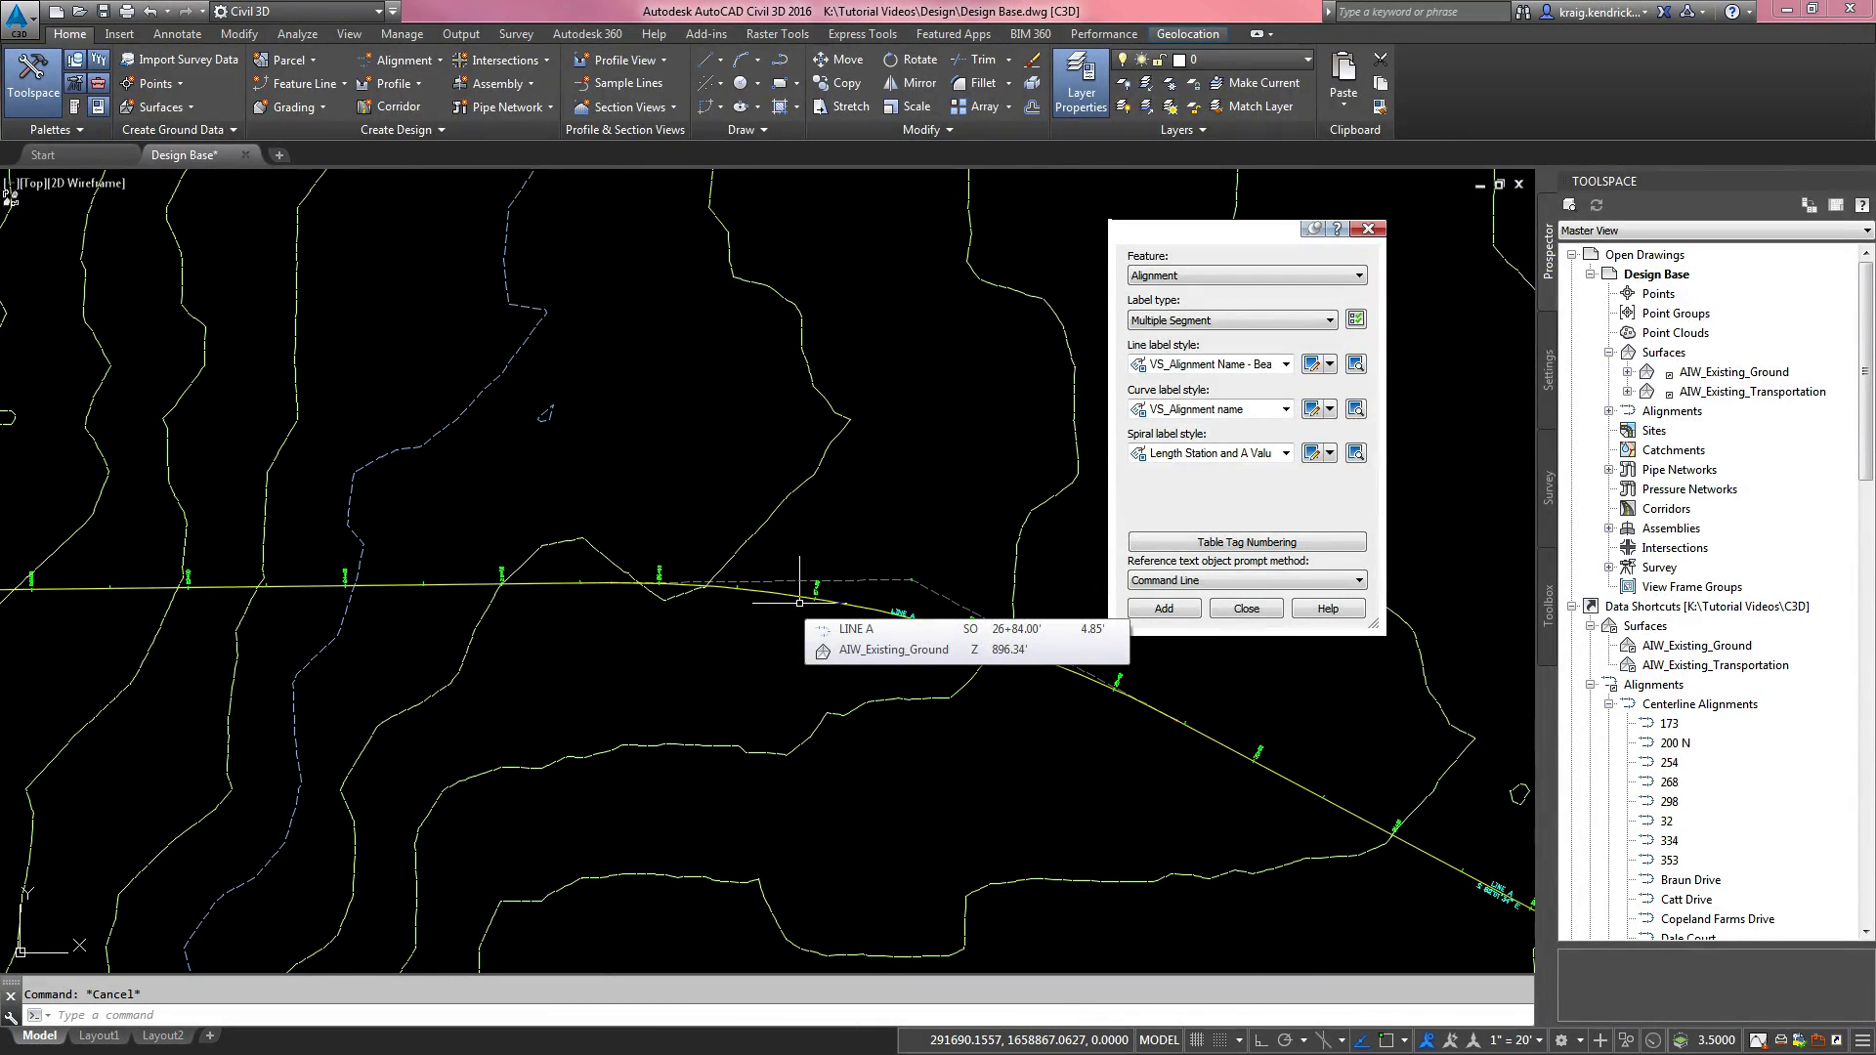
{"action": "middle_click_drag", "start_coordinate": [351, 586], "coordinate": [484, 586]}
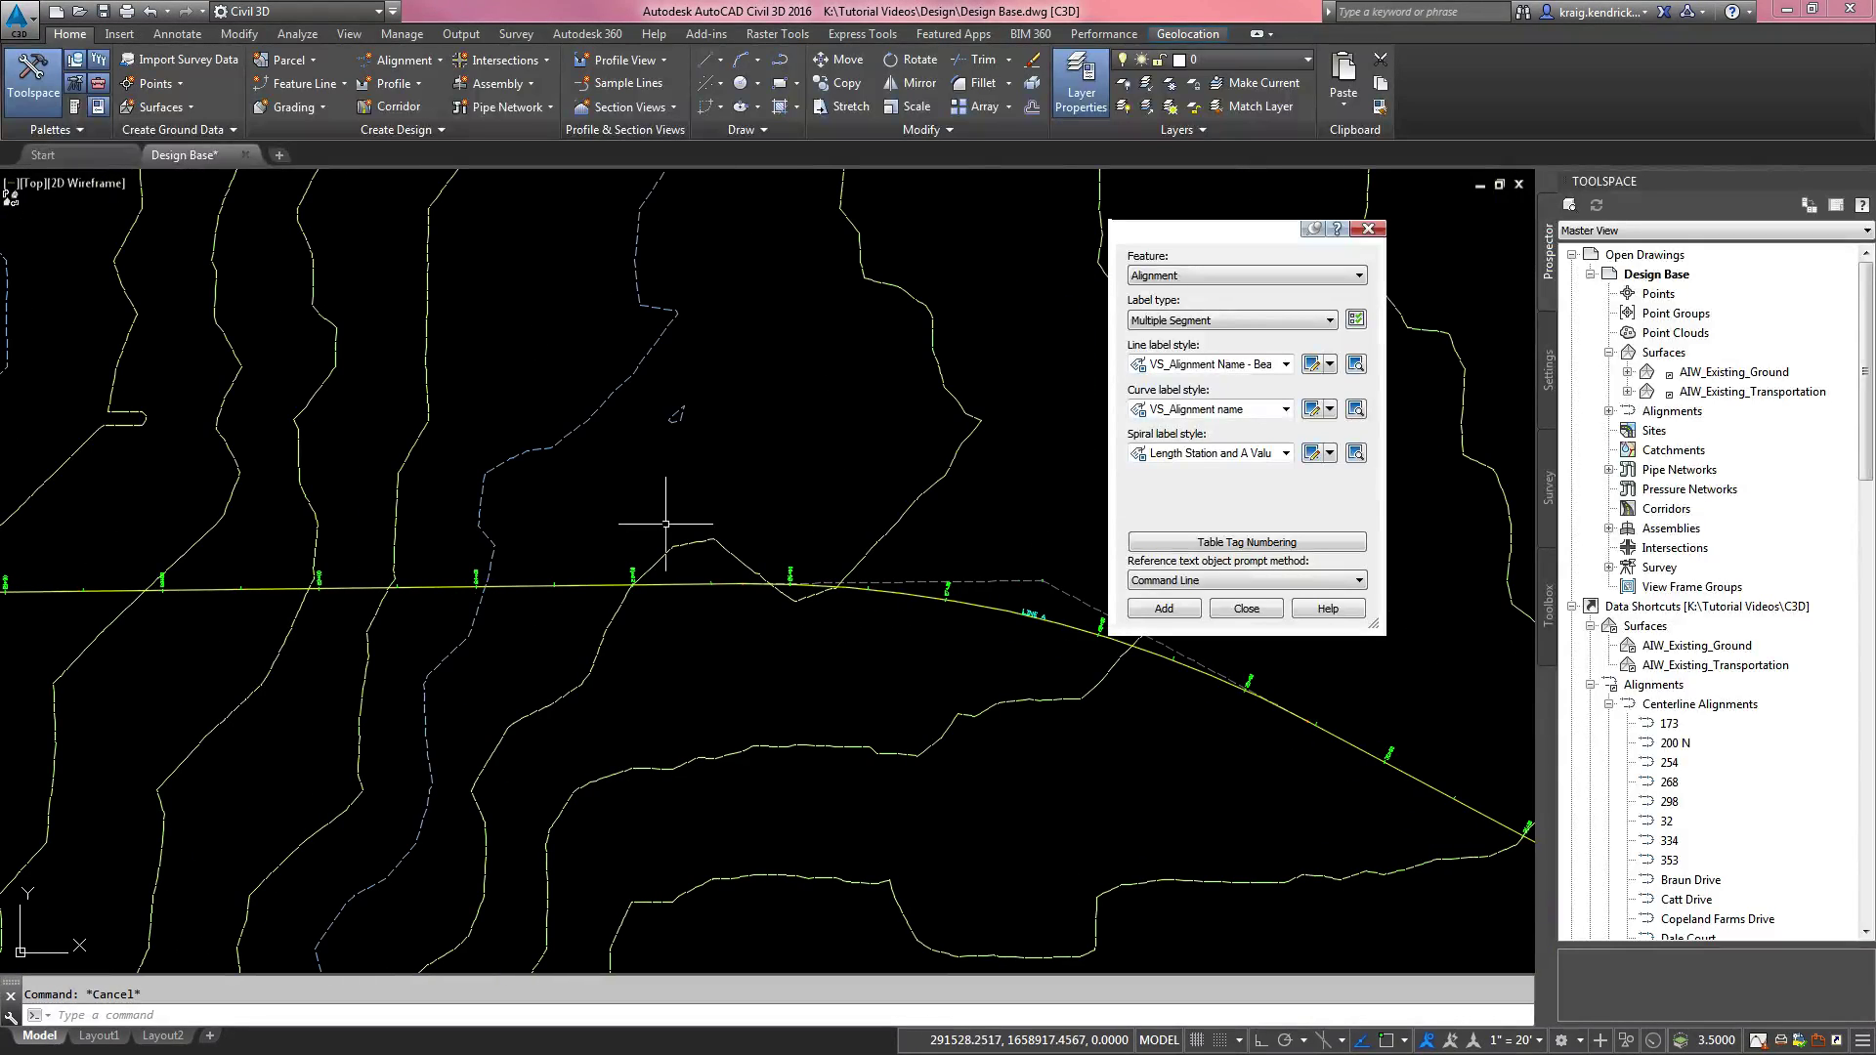
{"action": "middle_click_drag", "start_coordinate": [1030, 584], "coordinate": [669, 584]}
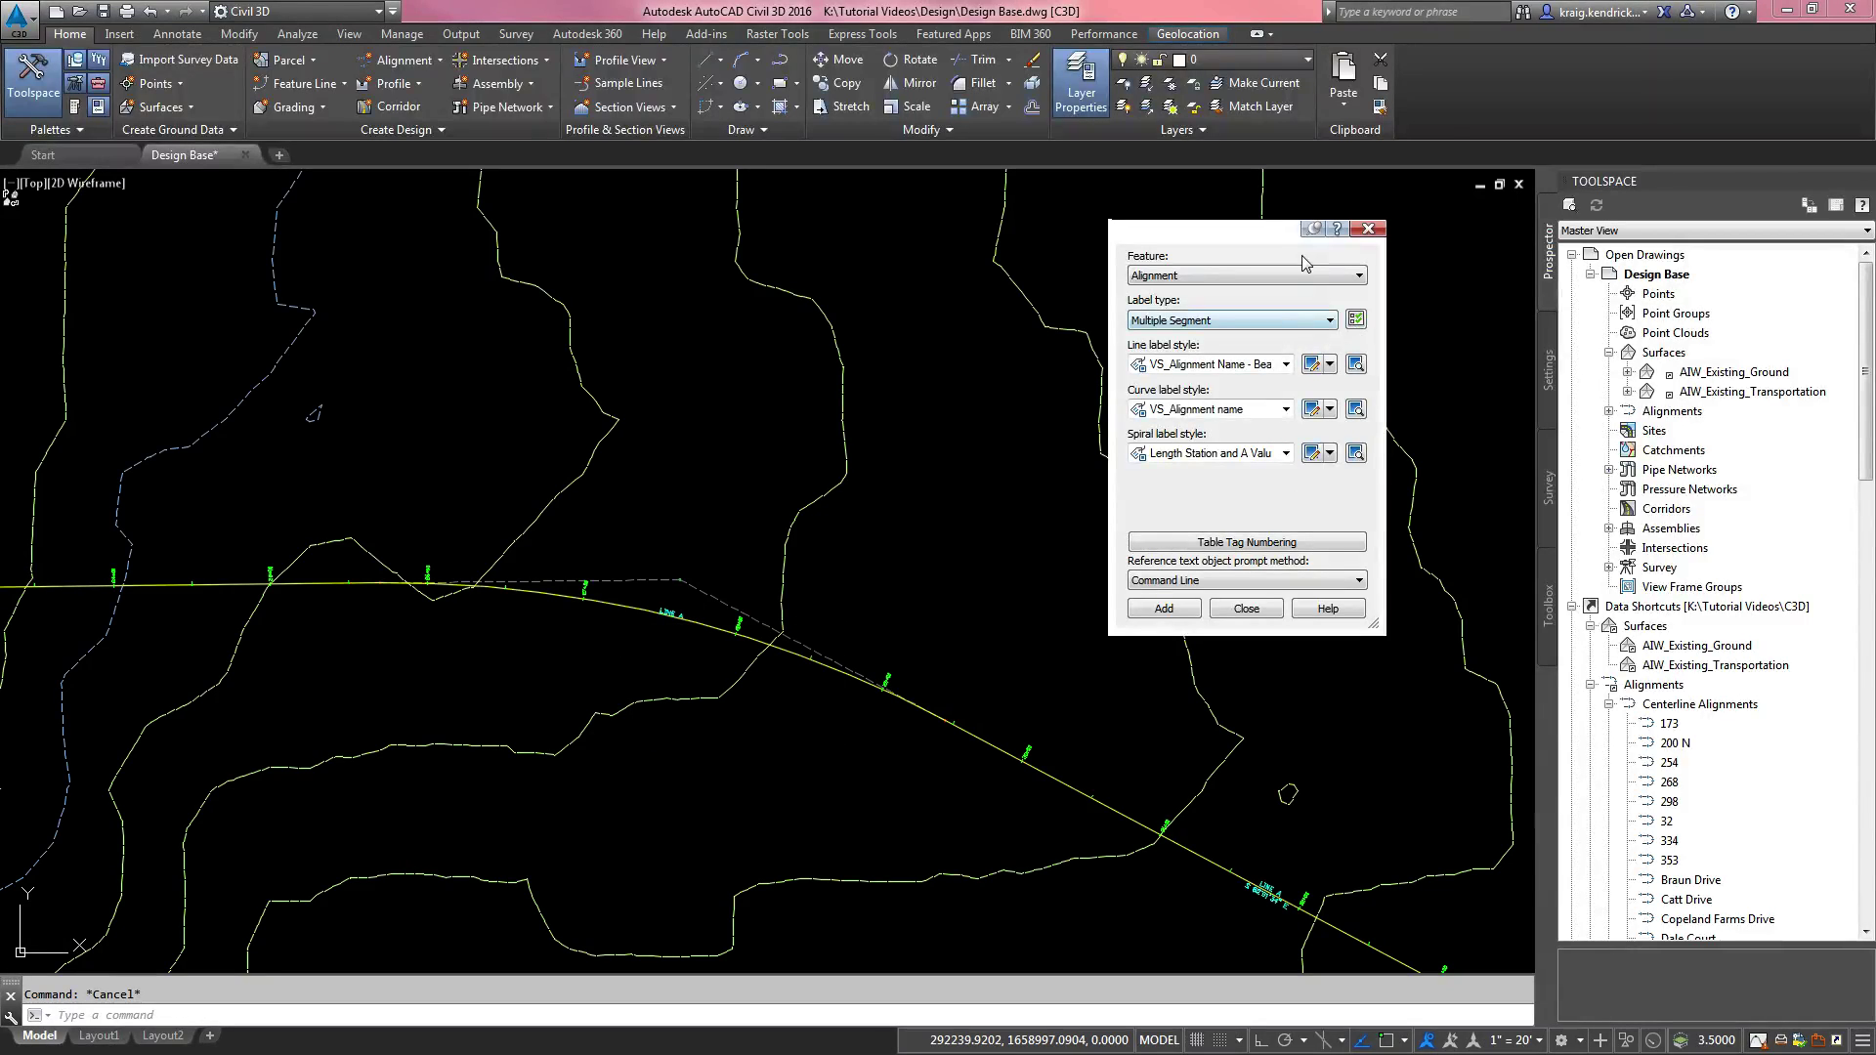
Step: Finish adding labels, and remove the existing major and minor station labels from LINE A's alignment labels
{"action": "left_click", "coordinate": [1367, 230]}
{"action": "left_click", "coordinate": [625, 599]}
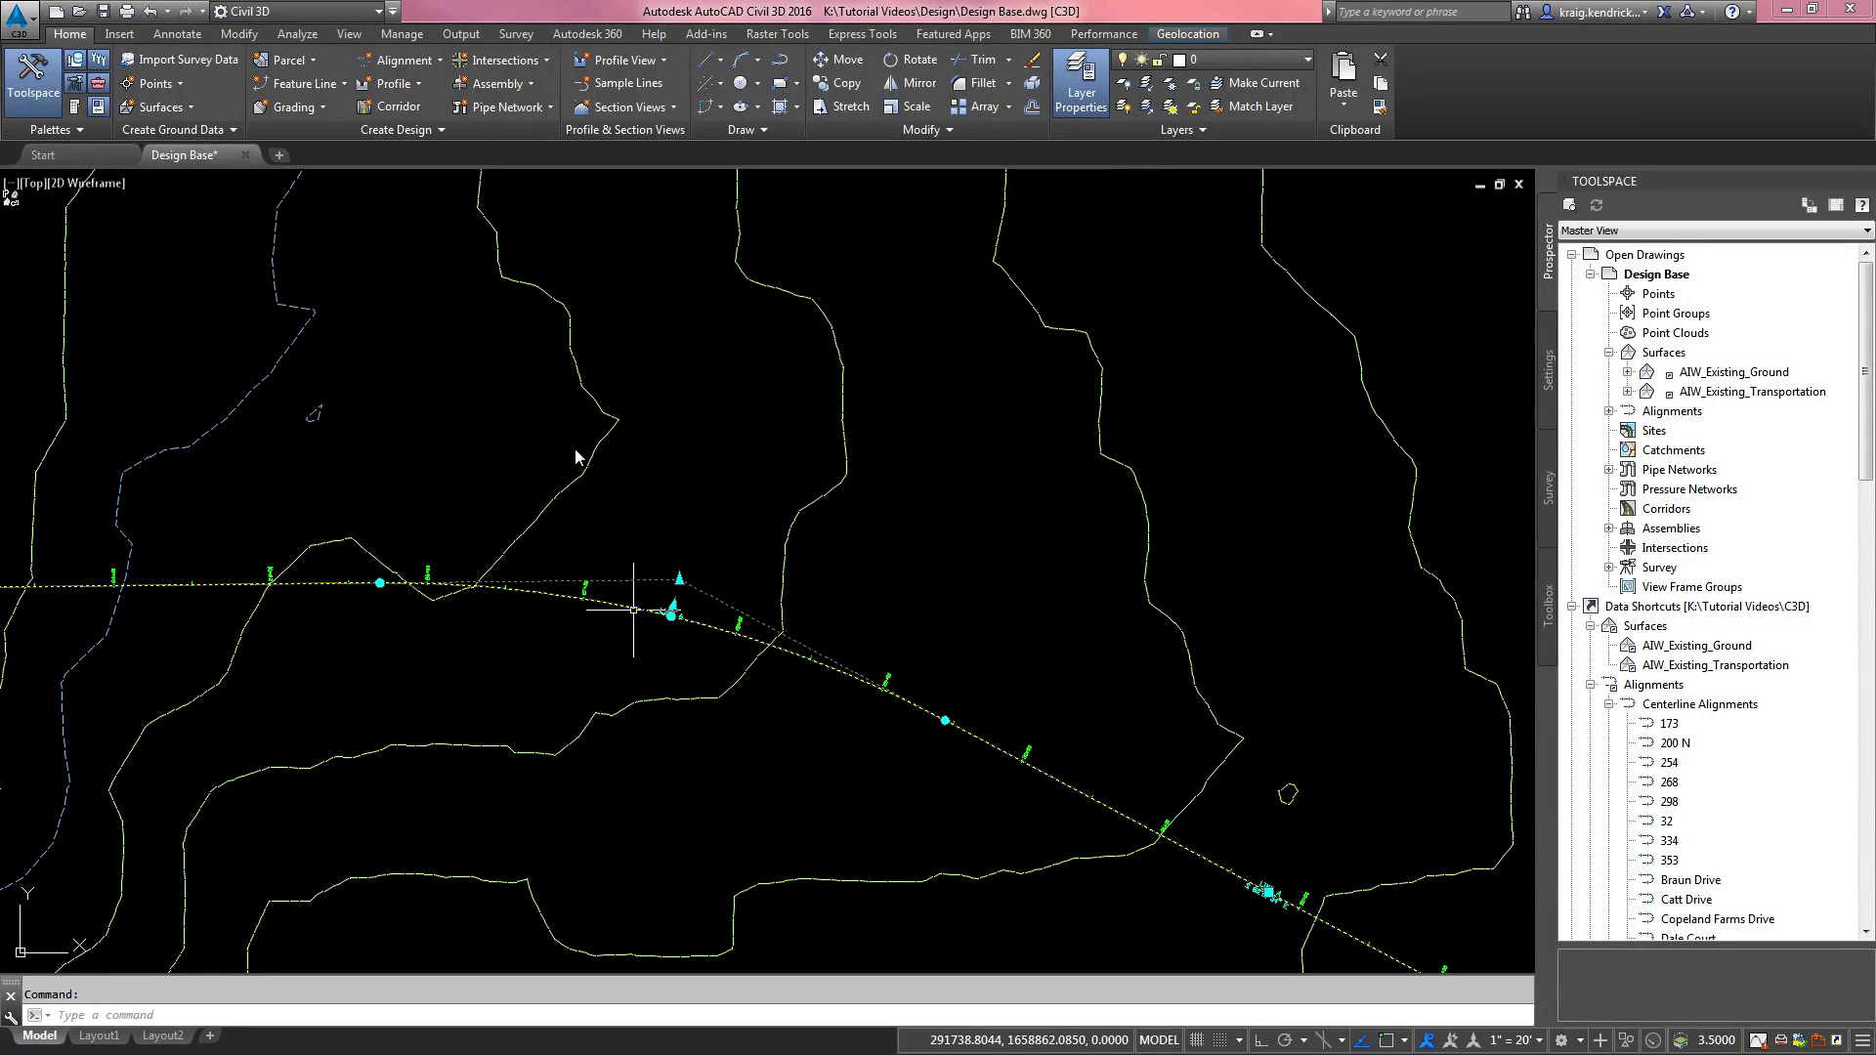
{"action": "right_click", "coordinate": [683, 421]}
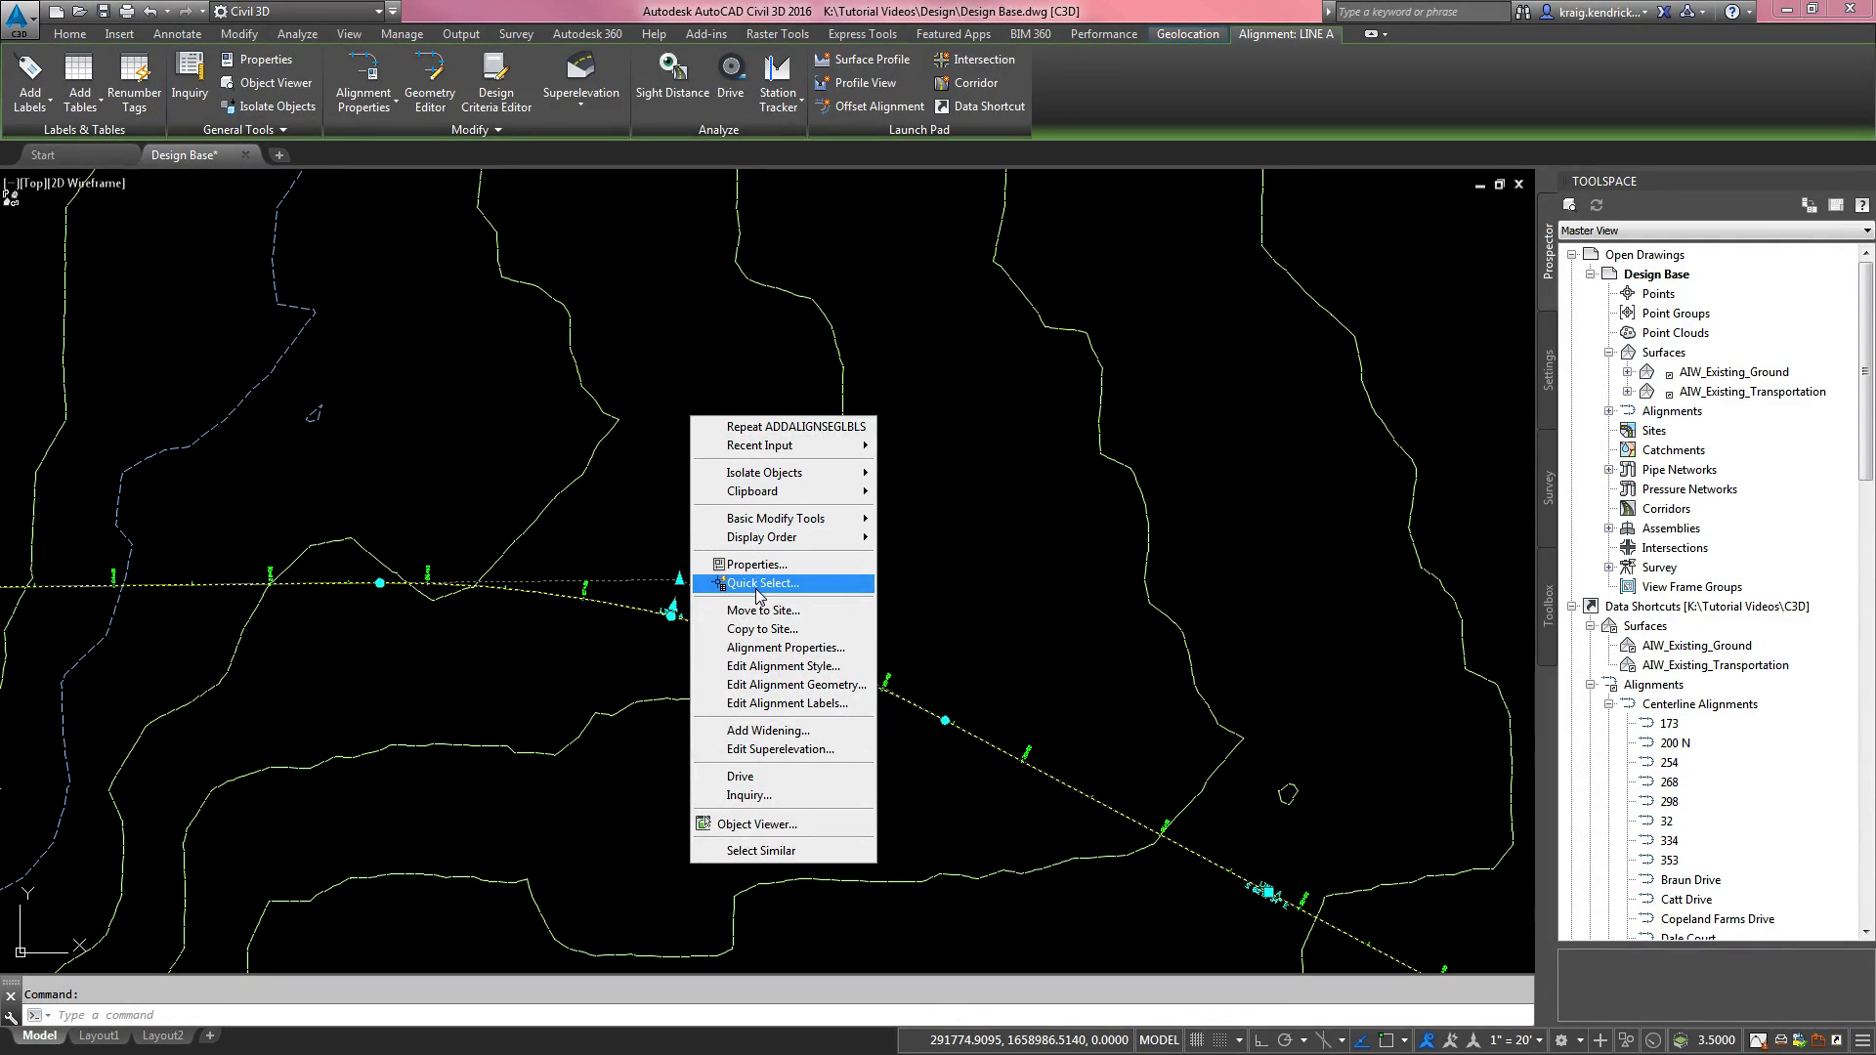
{"action": "left_click", "coordinate": [763, 703]}
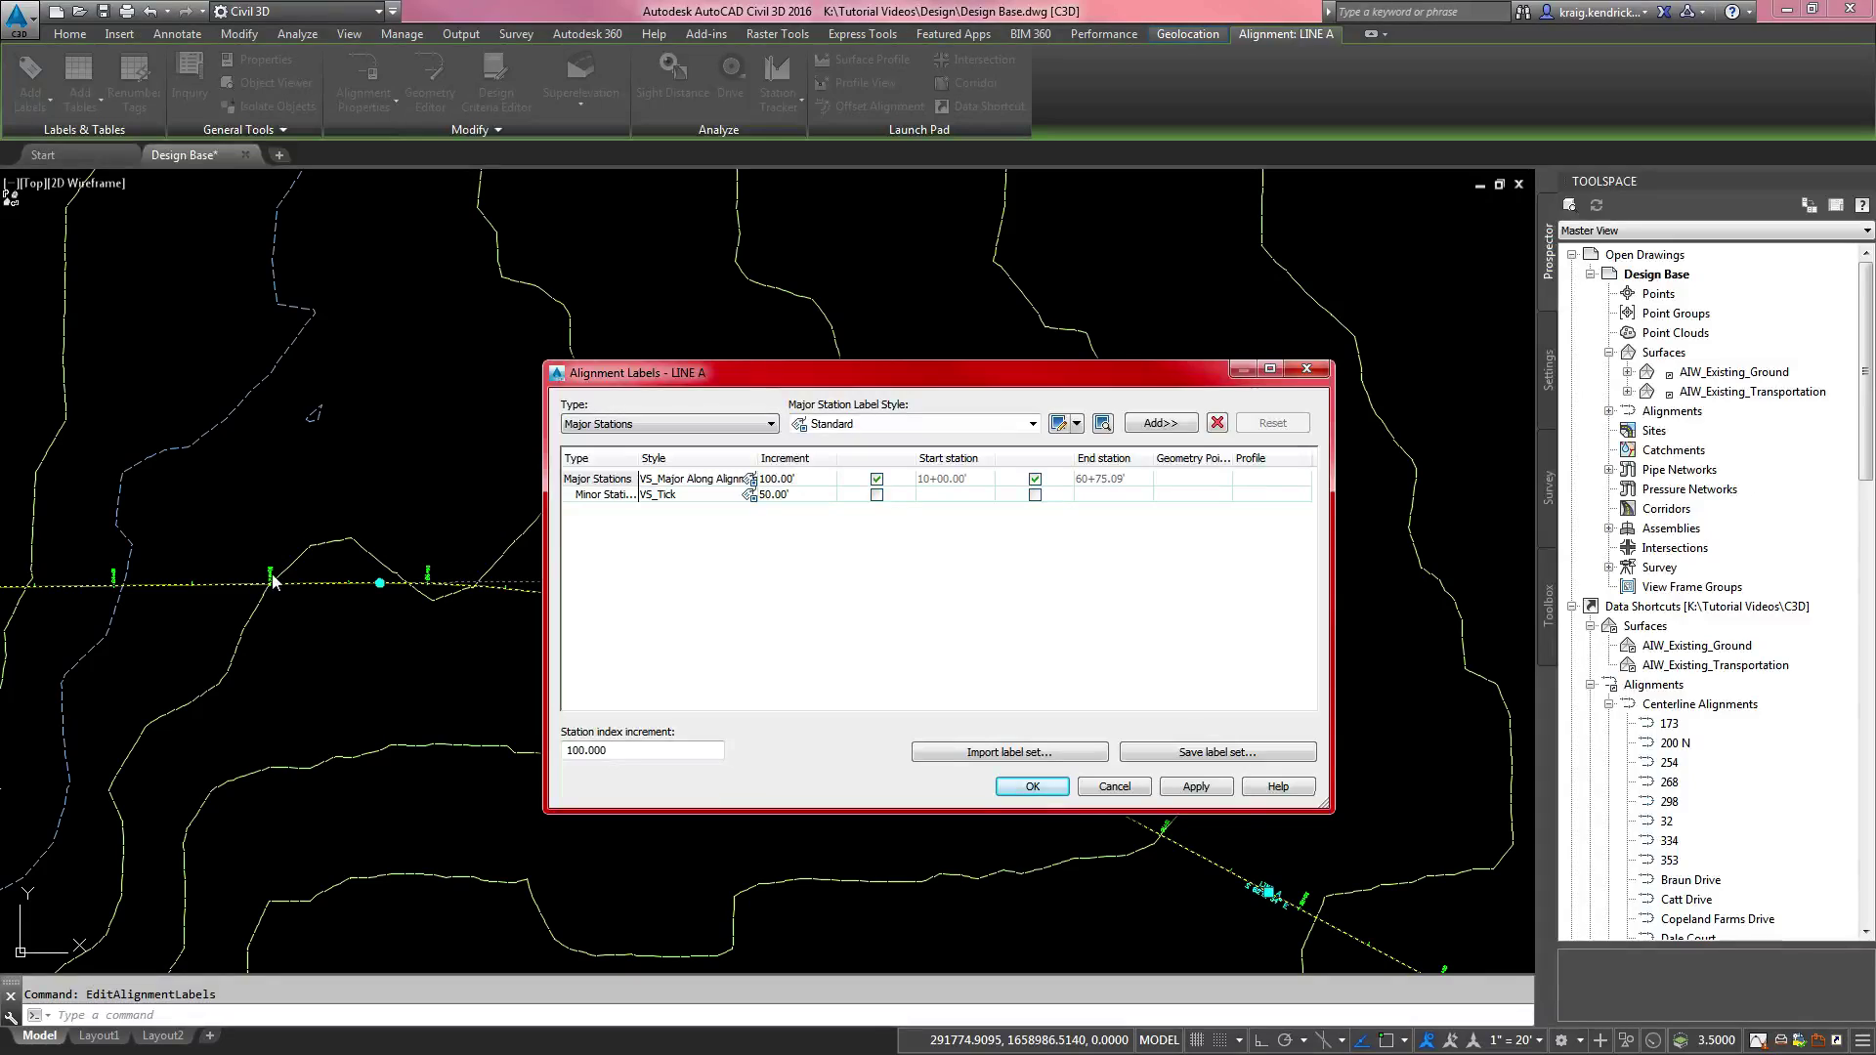
{"action": "left_click", "coordinate": [594, 478]}
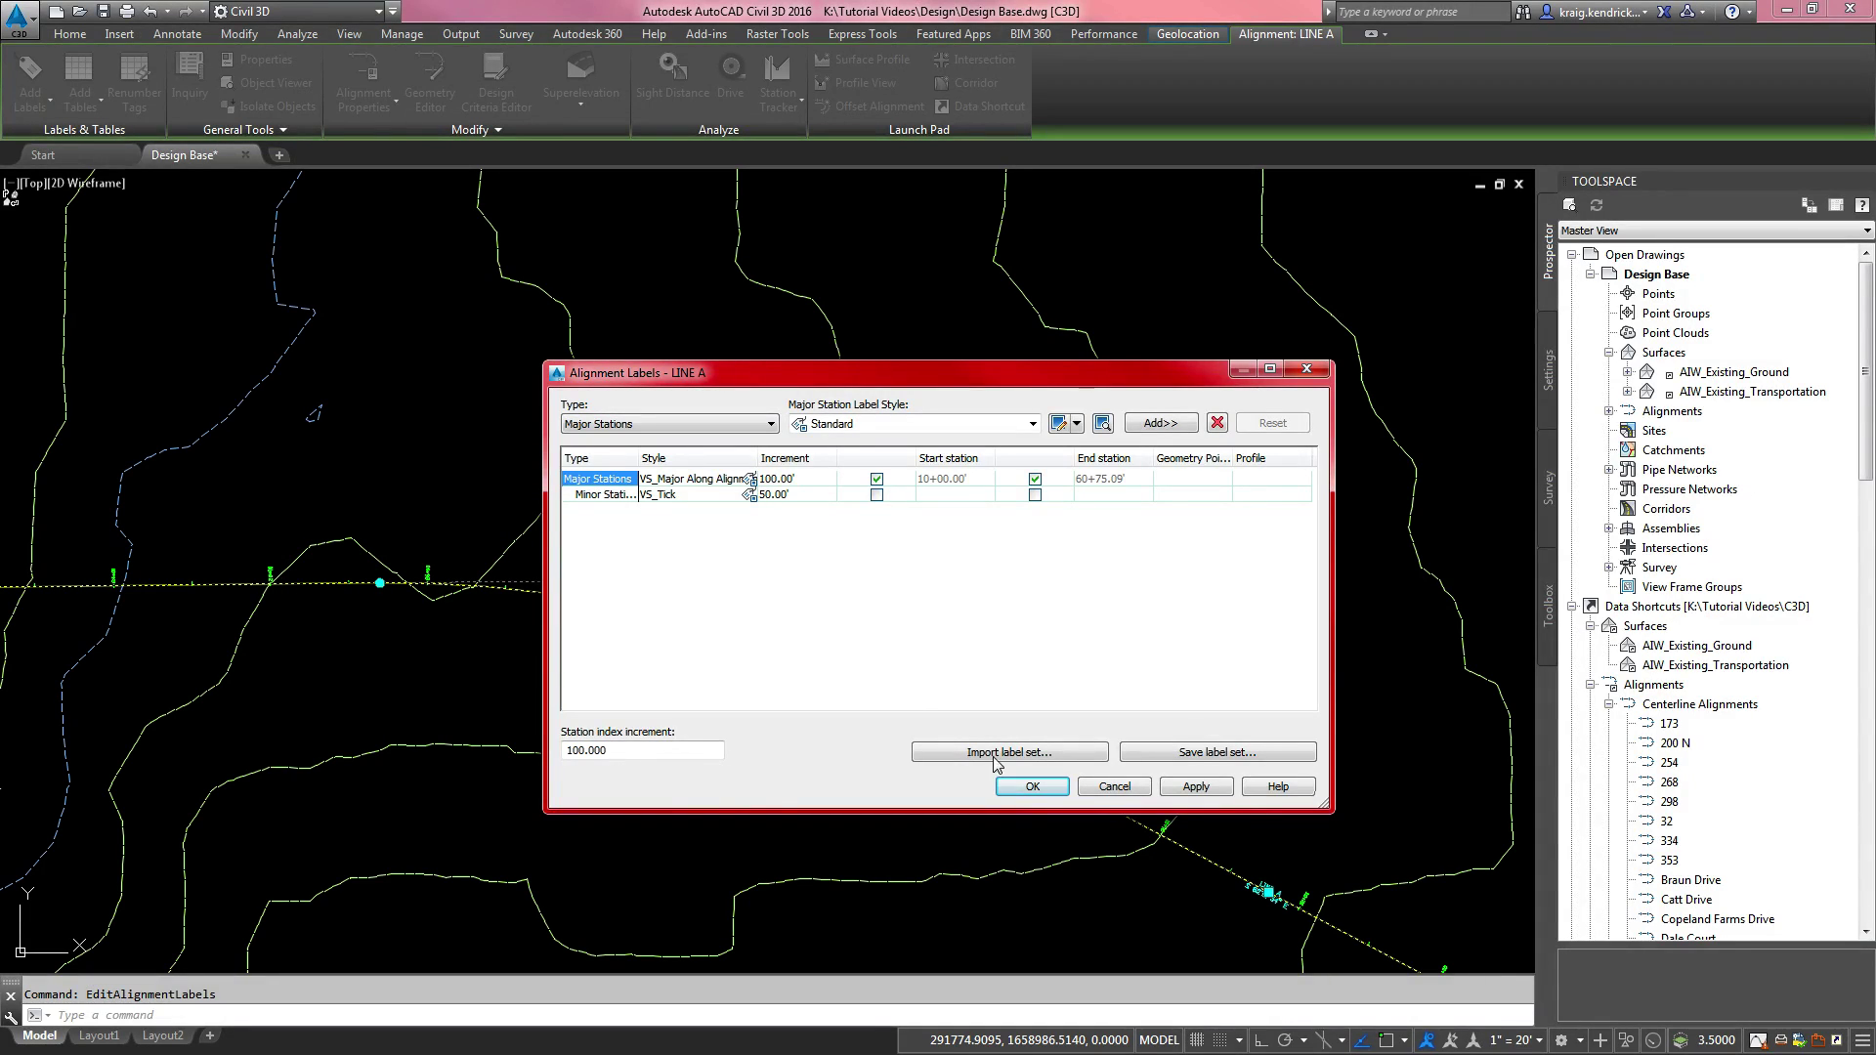
{"action": "left_click", "coordinate": [1217, 423]}
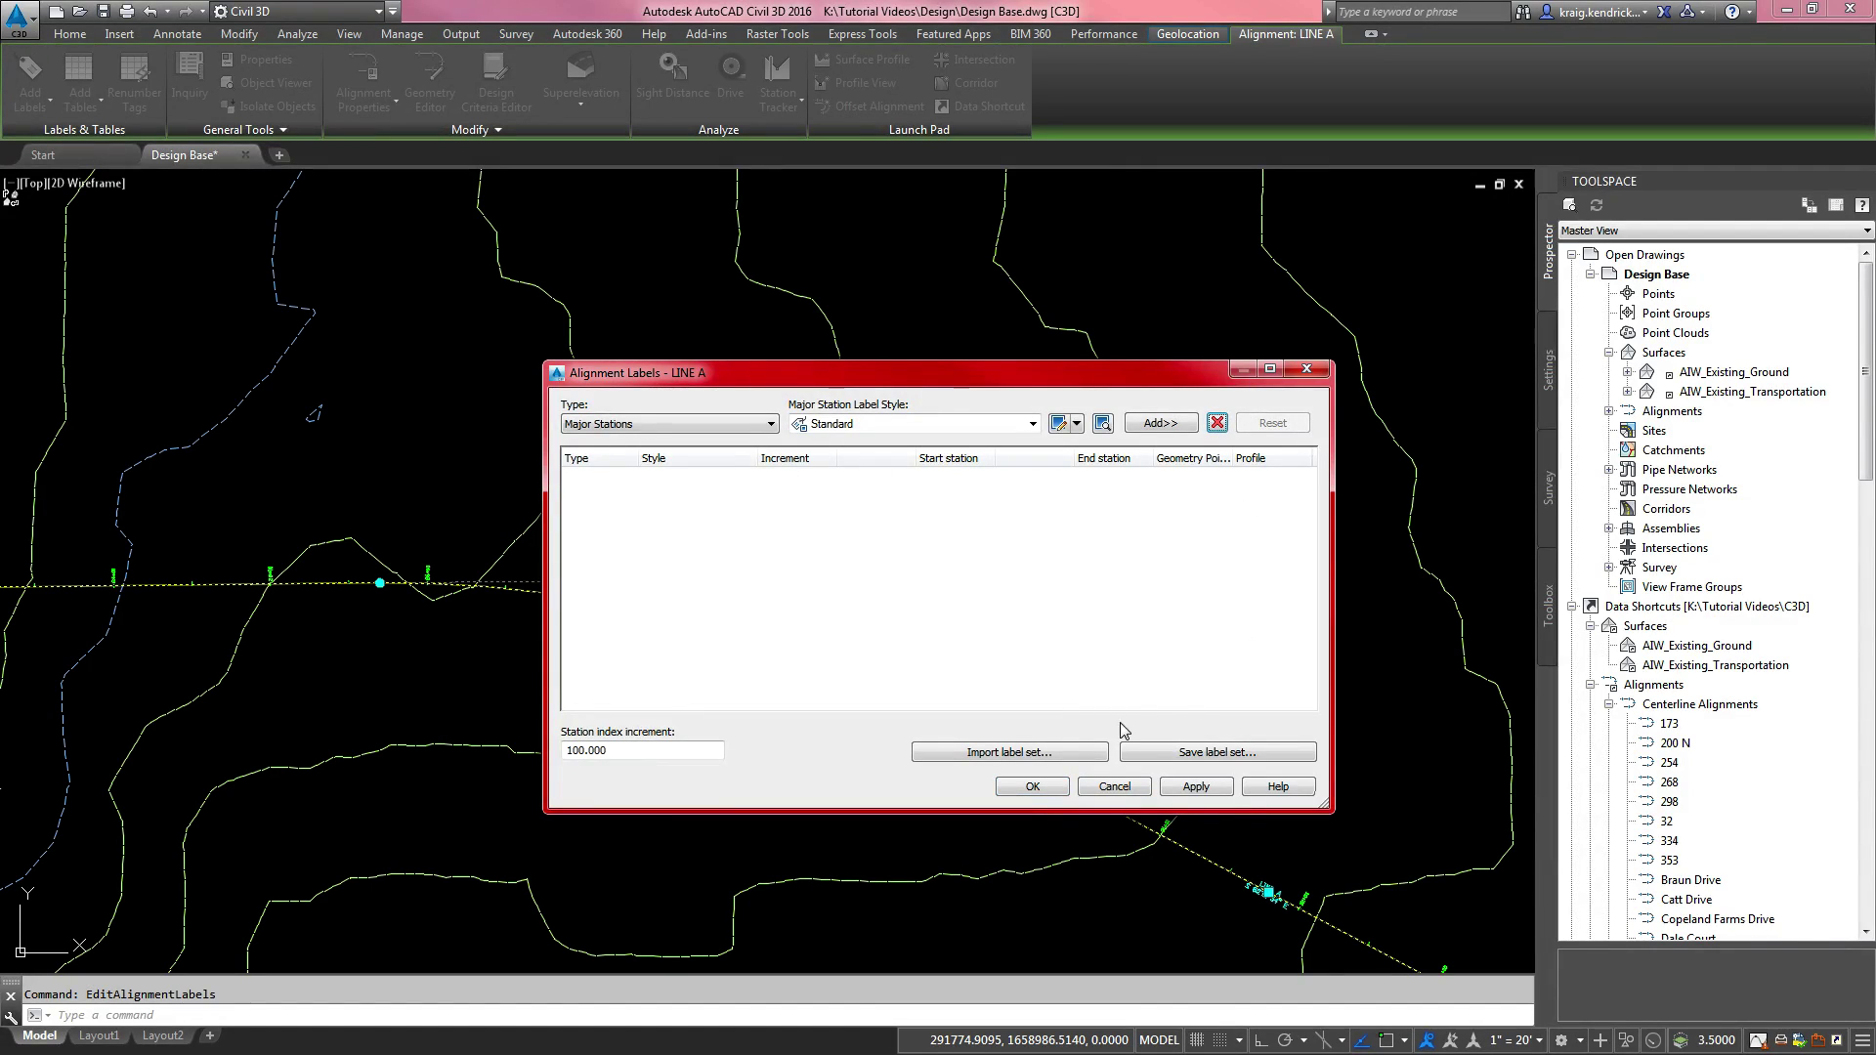
Step: Import the VS INDOT Tick Style label set into LINE A's alignment labels
{"action": "left_click", "coordinate": [1005, 752]}
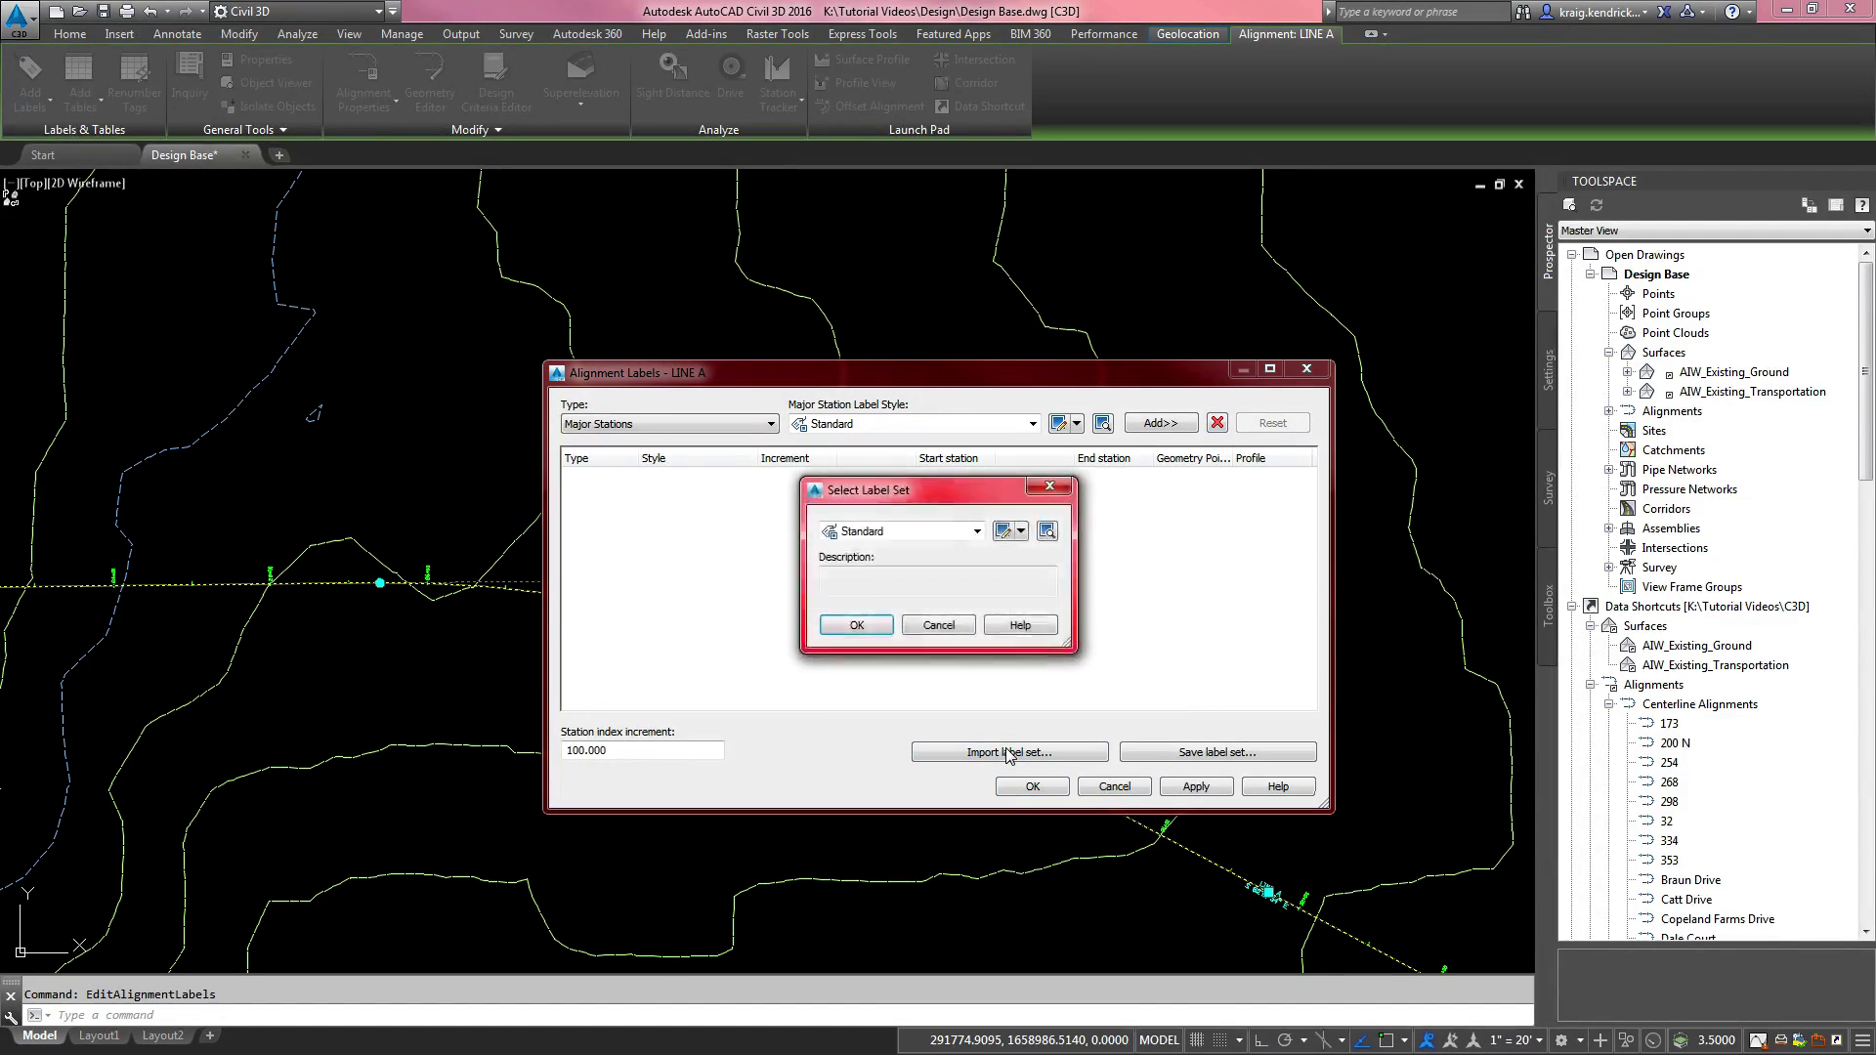
{"action": "left_click", "coordinate": [916, 533]}
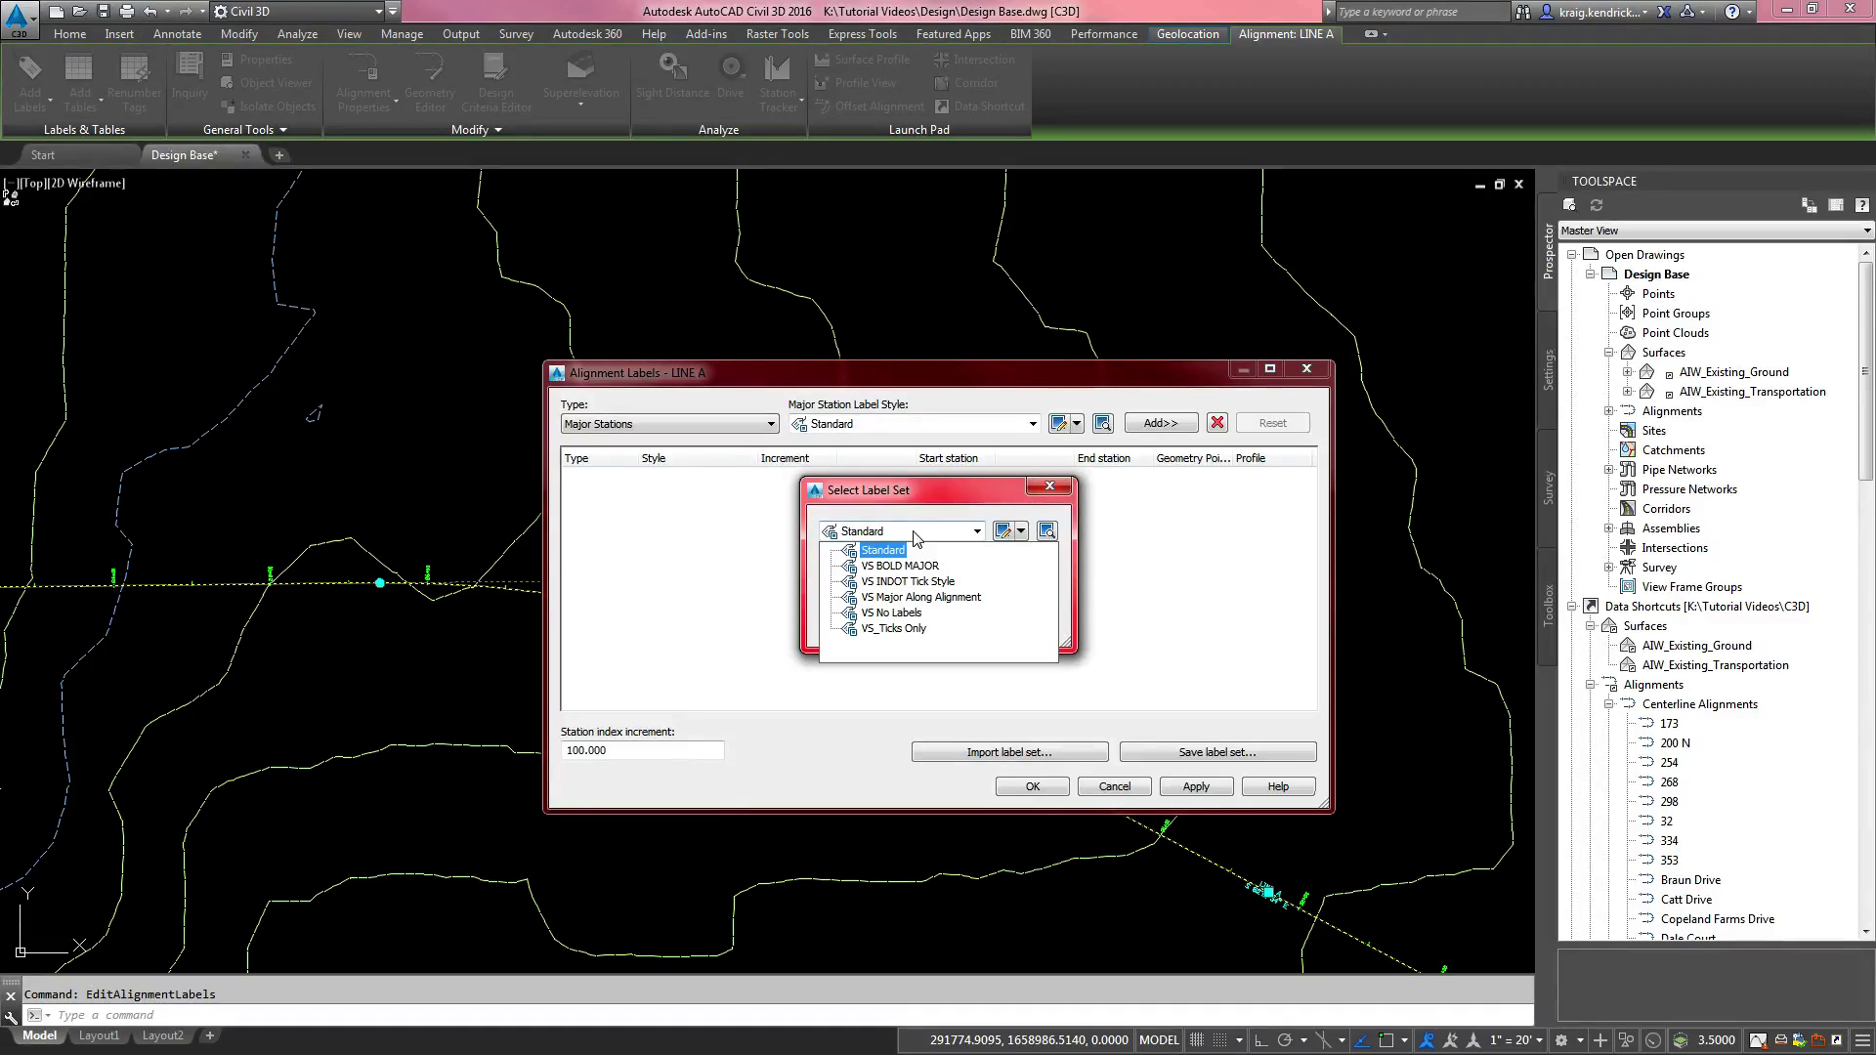
{"action": "left_click", "coordinate": [877, 582]}
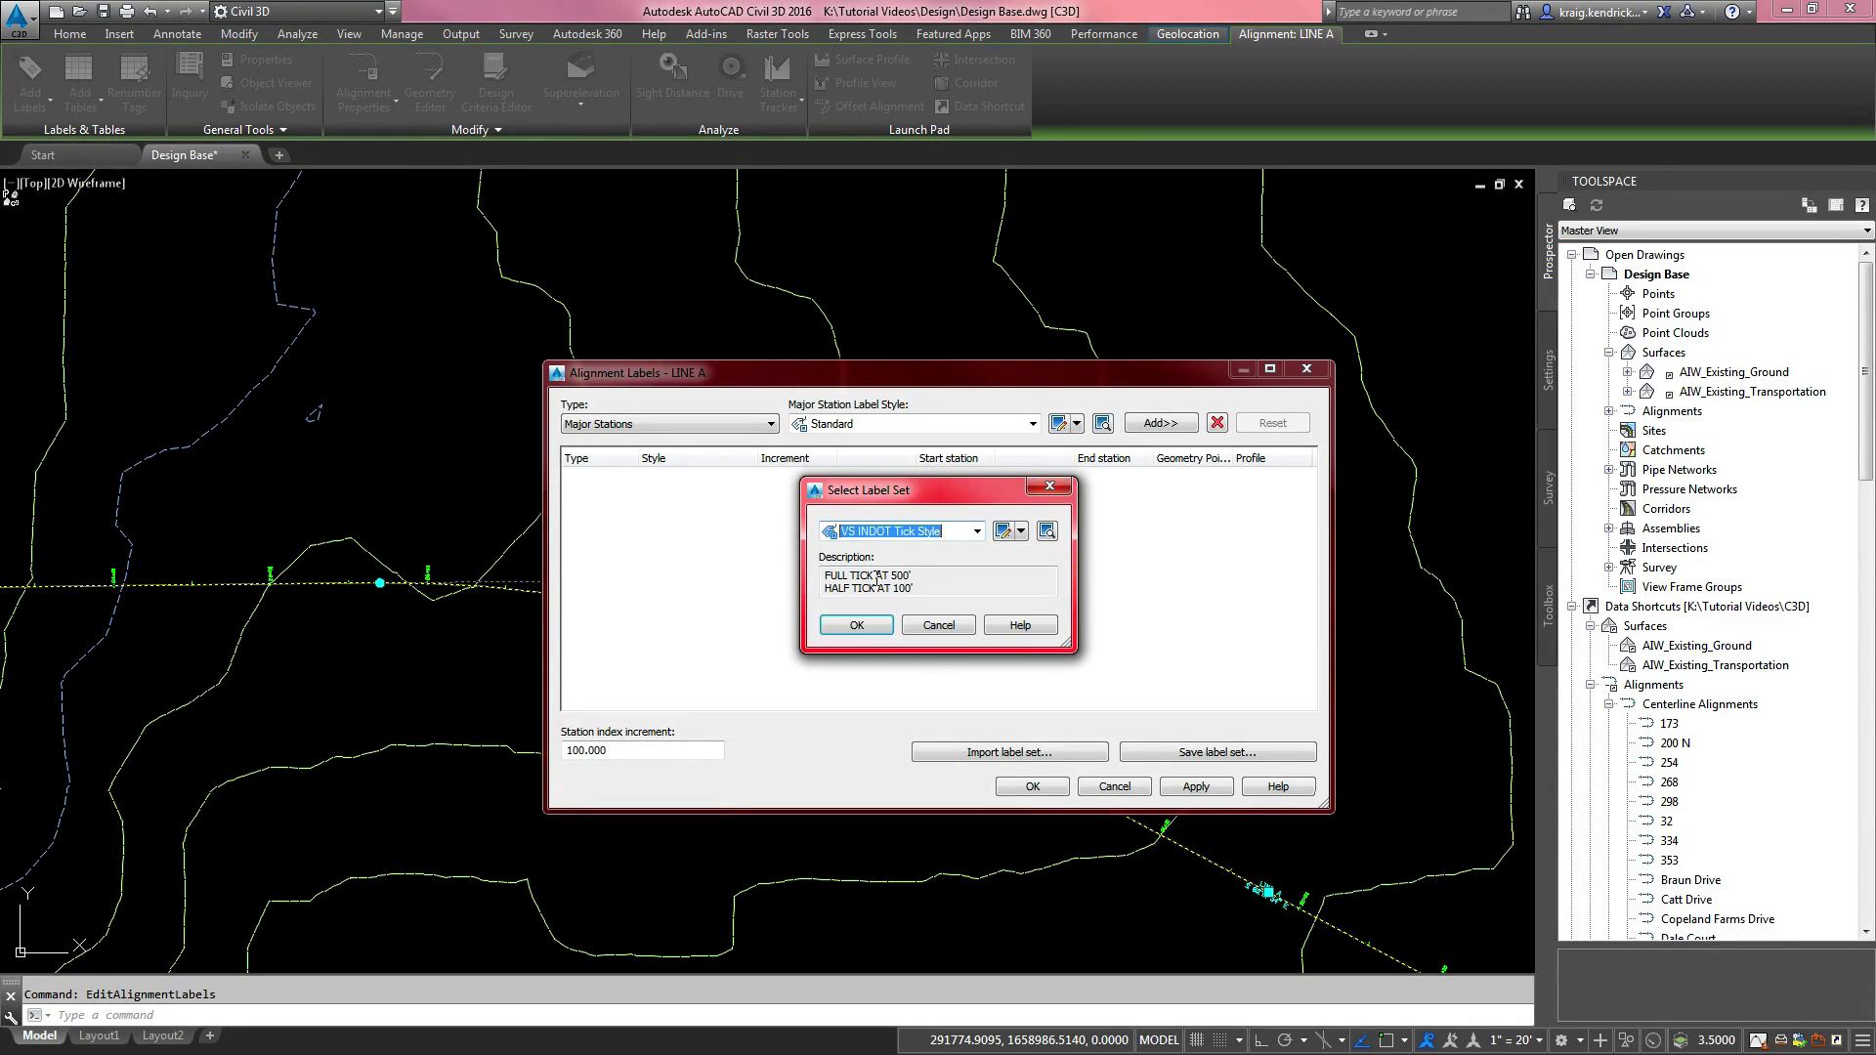
{"action": "left_click", "coordinate": [857, 626]}
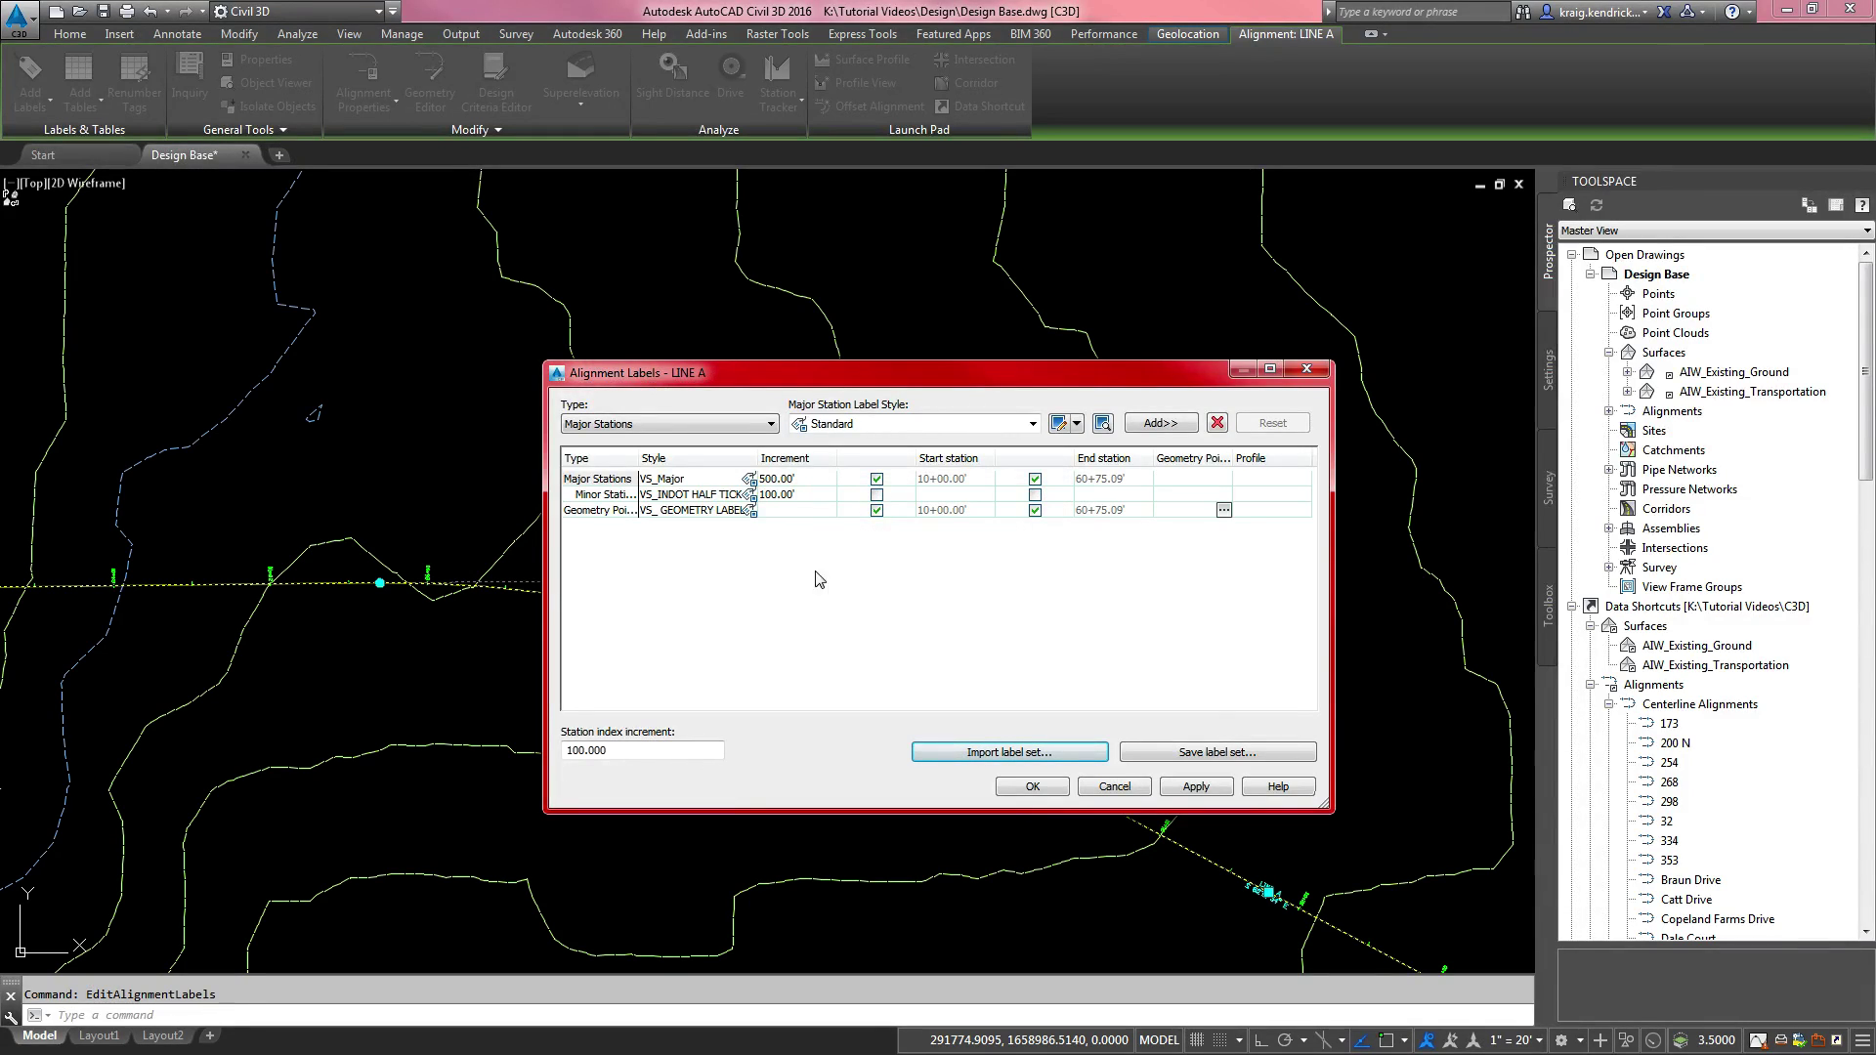
Step: Set the label increments to 100 ft for major stations and 50 ft for minor stations
{"action": "double_click", "coordinate": [808, 481]}
{"action": "type", "text": "100"}
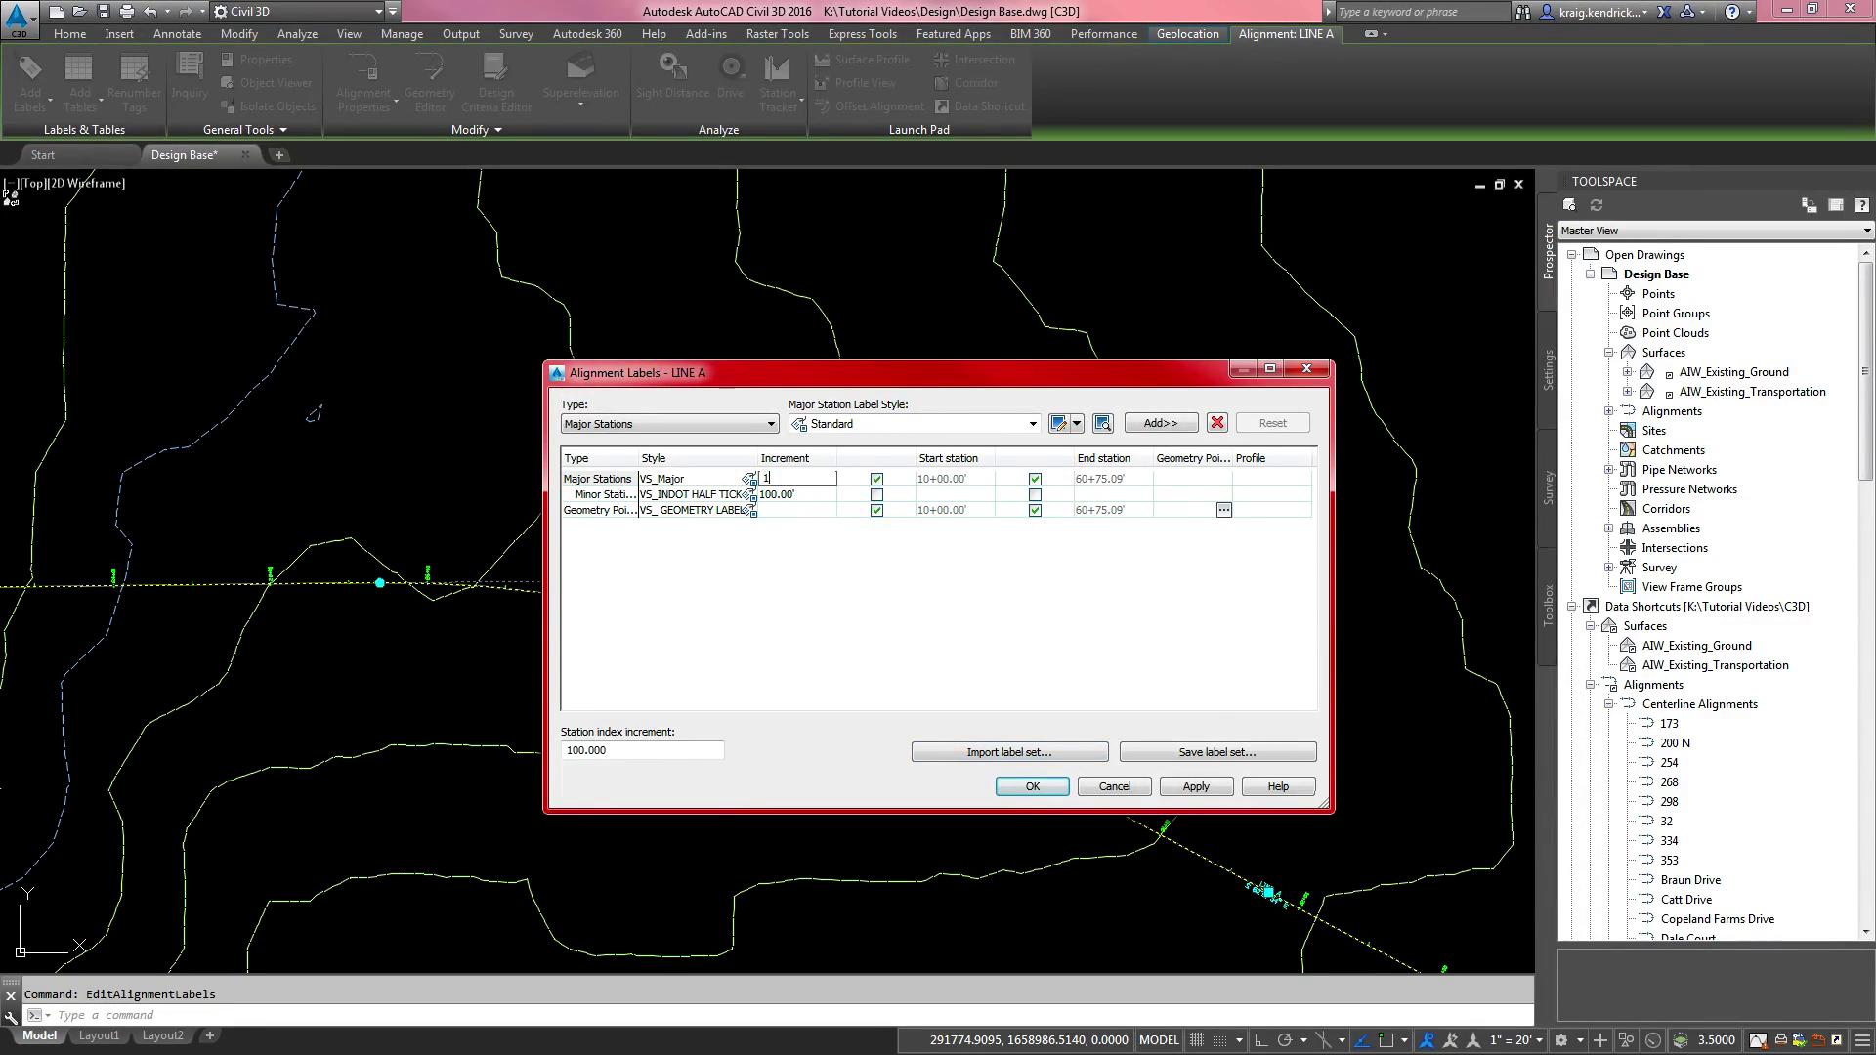
{"action": "left_click", "coordinate": [790, 495]}
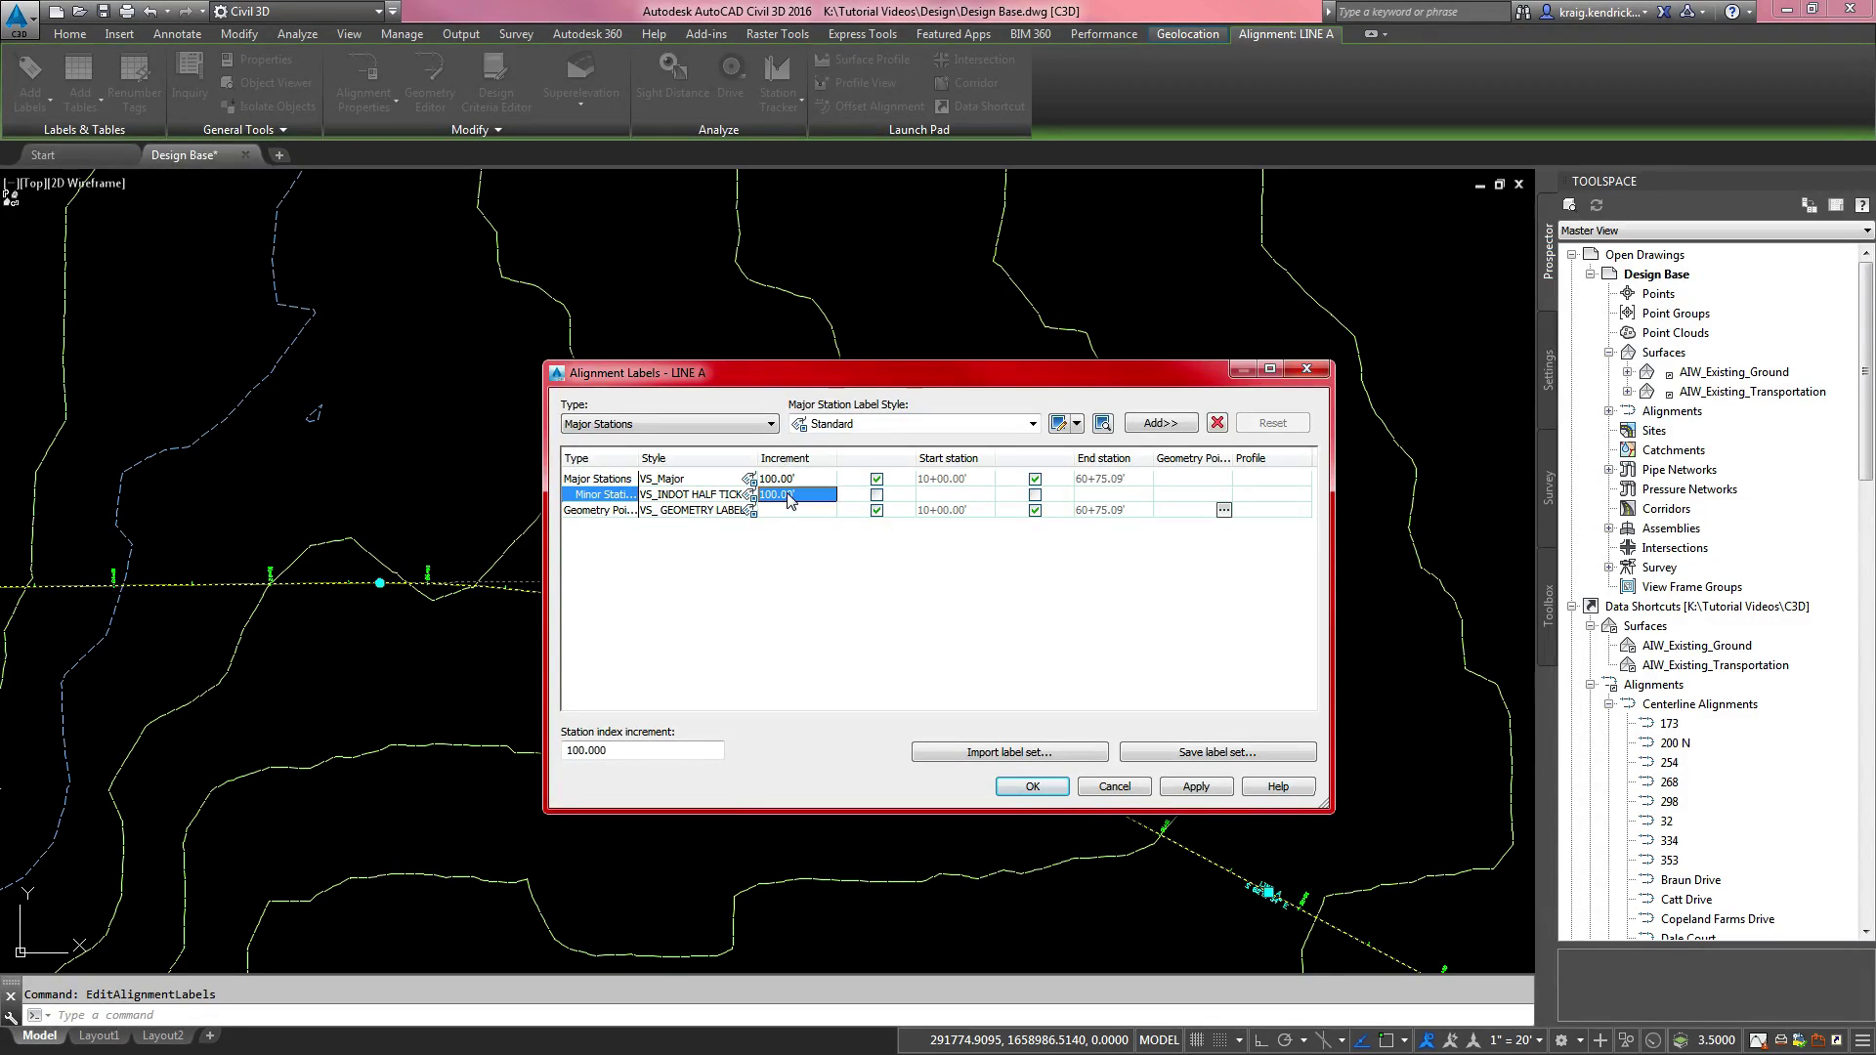
{"action": "left_click", "coordinate": [788, 496]}
{"action": "type", "text": "50"}
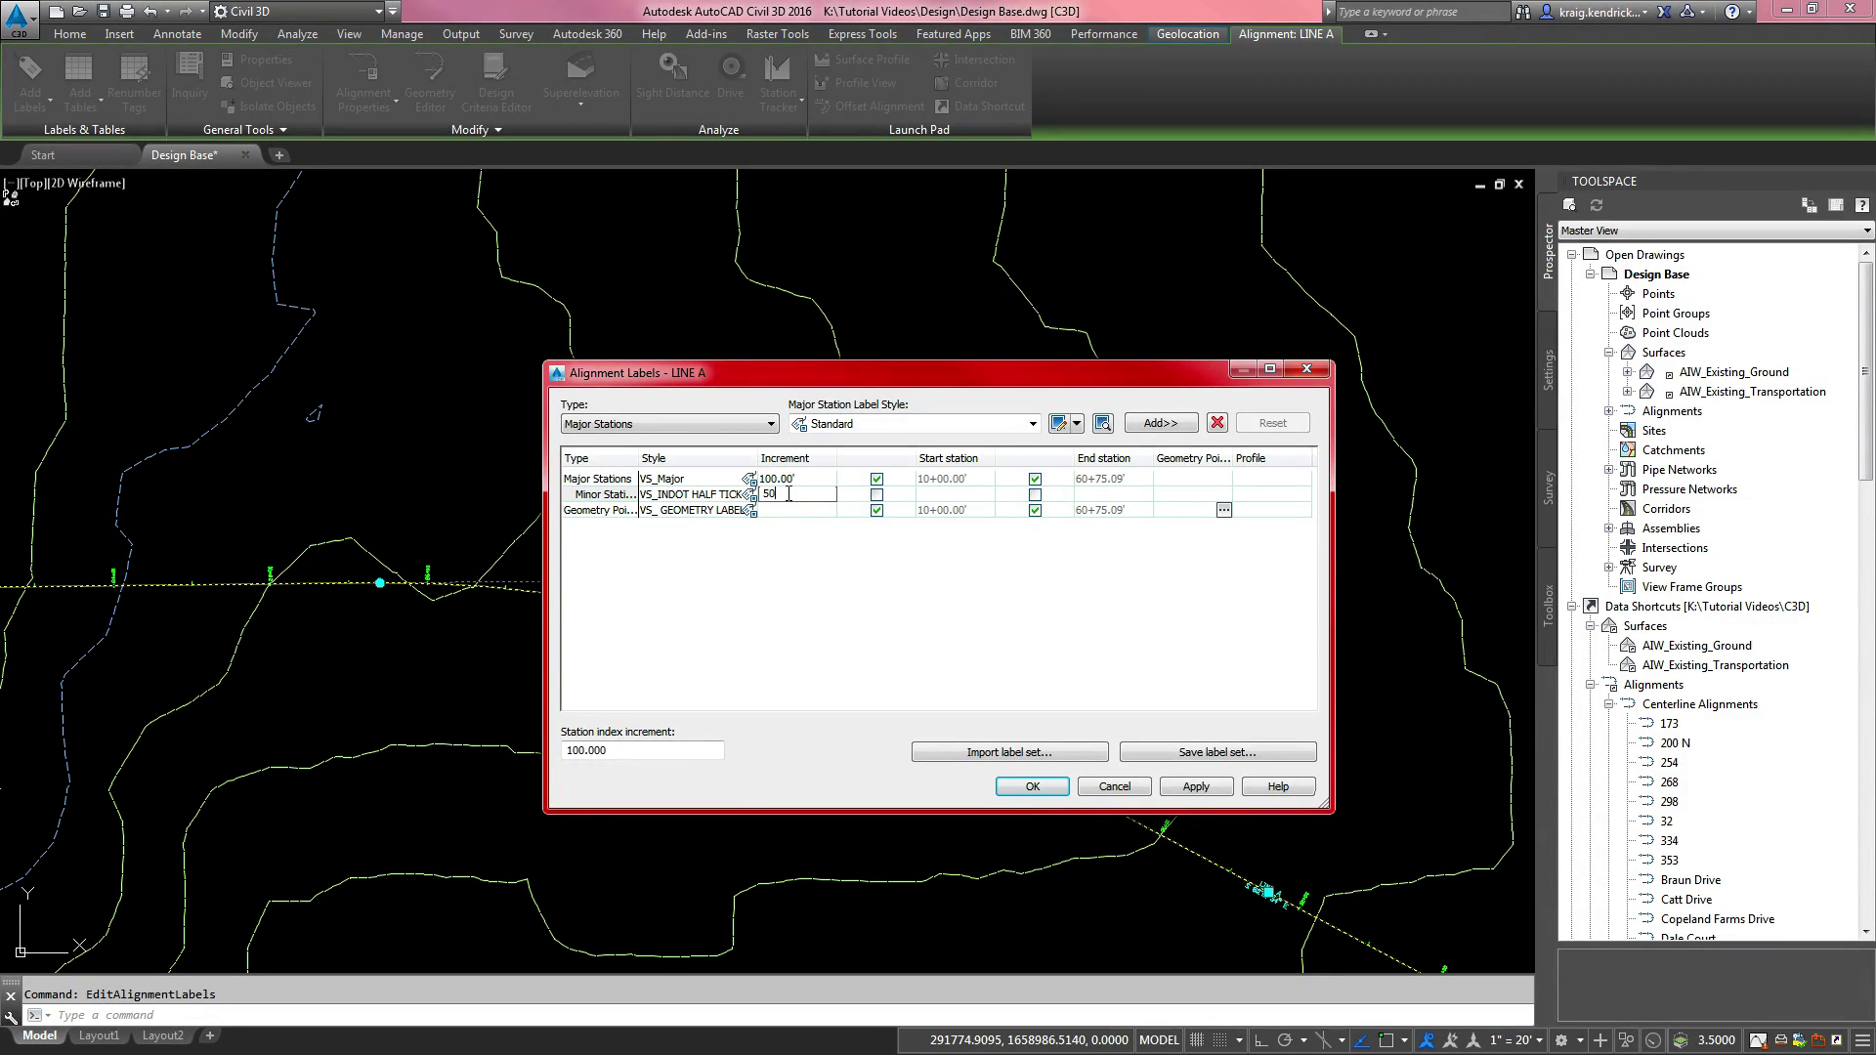
{"action": "key", "text": "Return"}
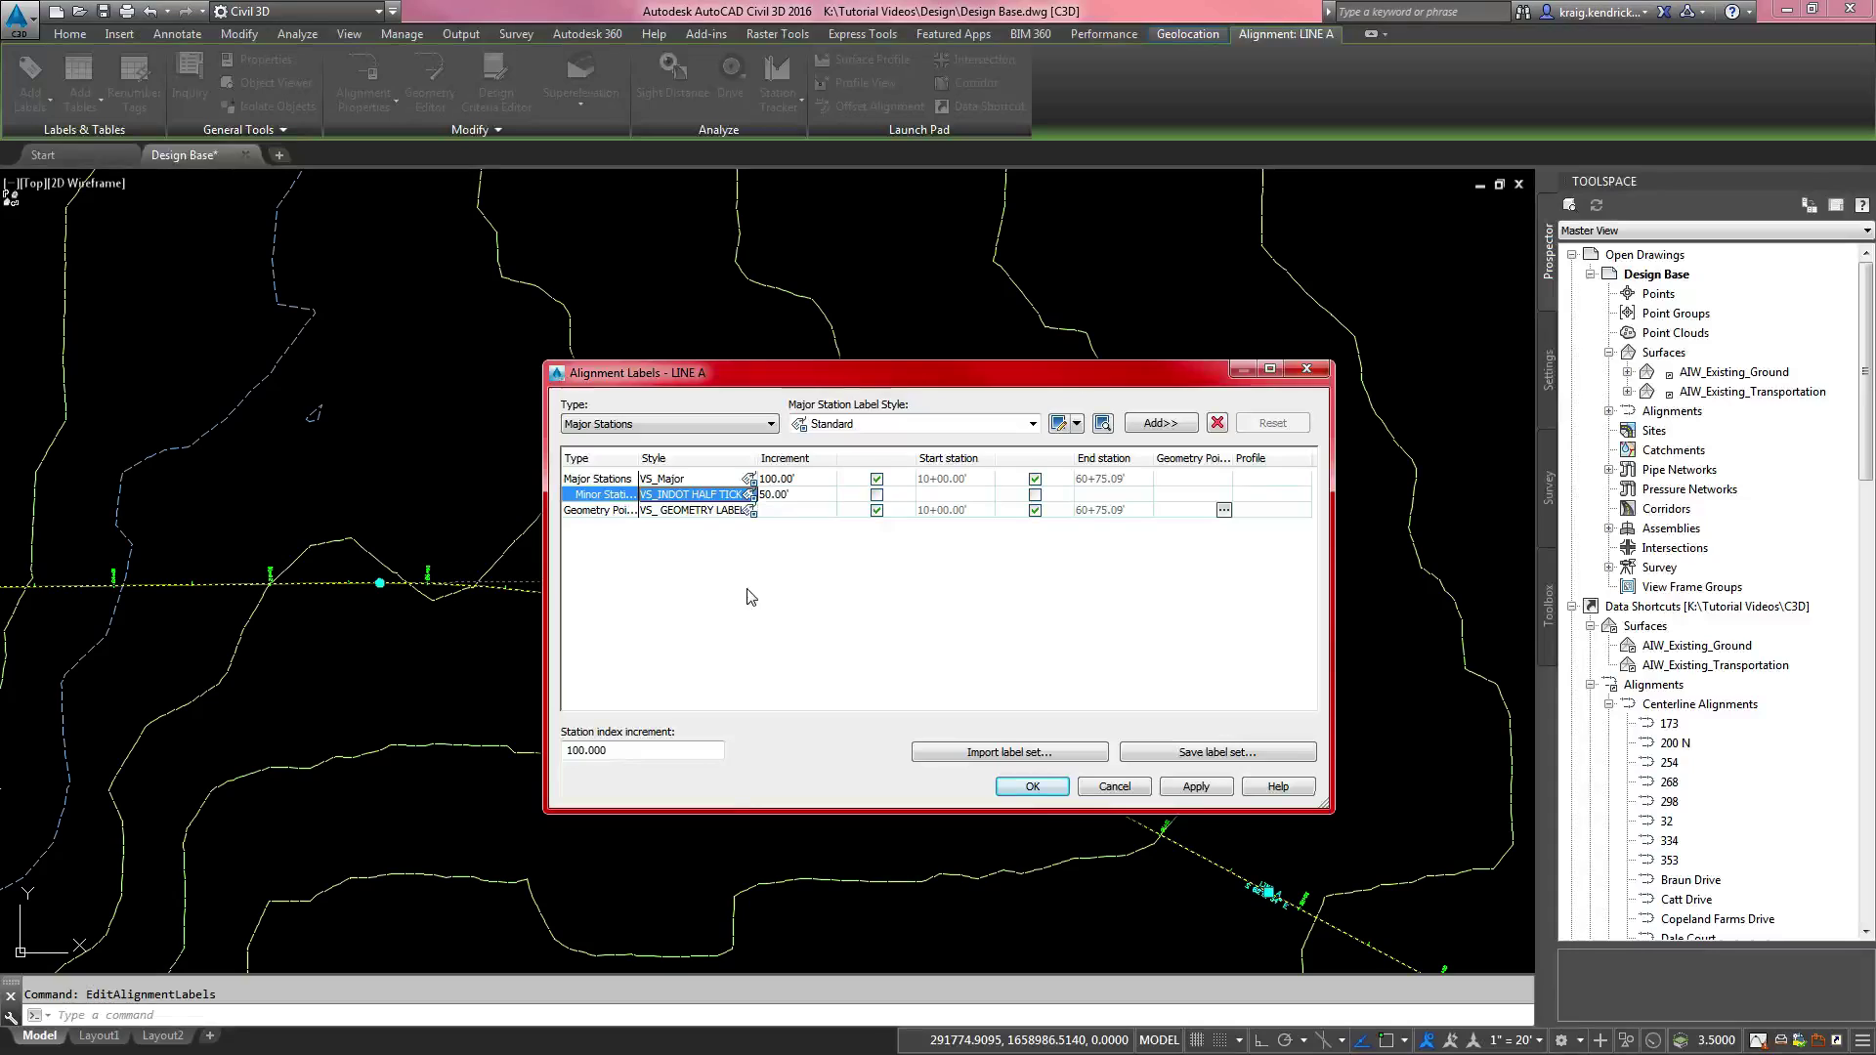
Step: Set the minor station label style to VS_INDOT HALF TICK NO STATION
{"action": "left_click", "coordinate": [749, 496]}
{"action": "left_click", "coordinate": [893, 532]}
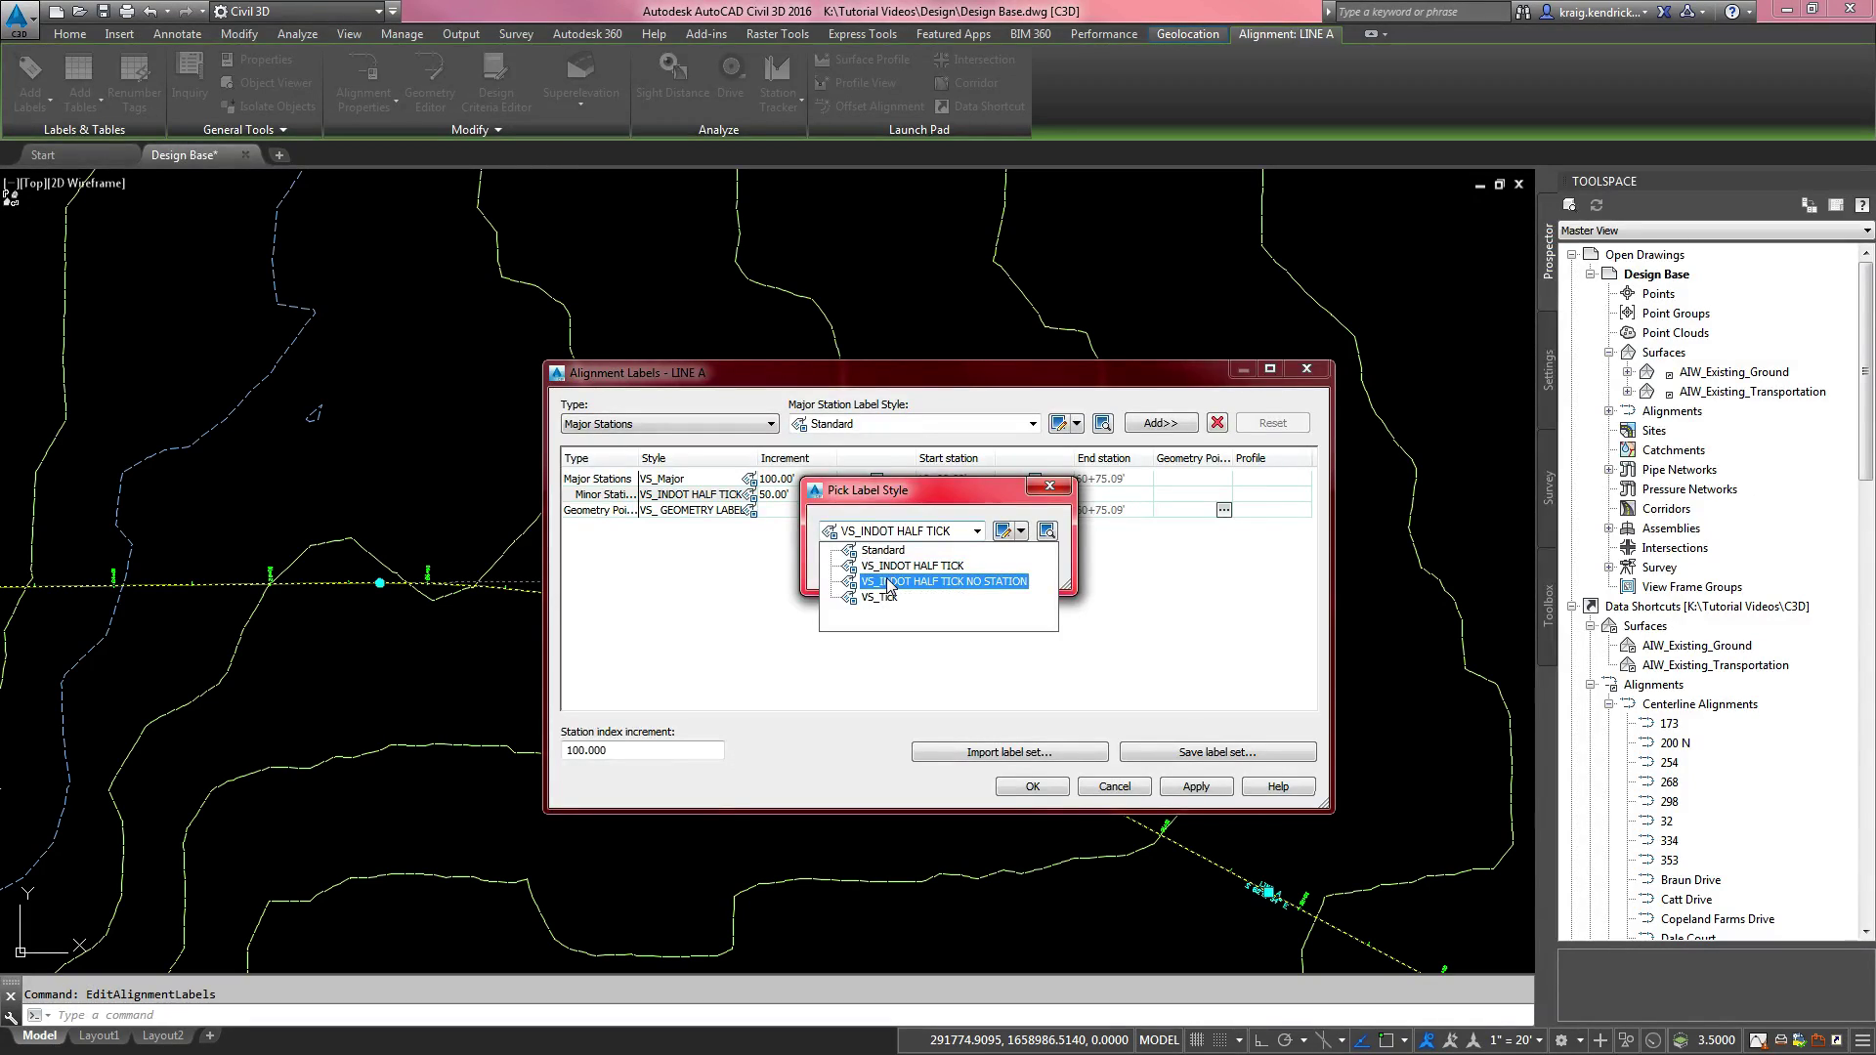
{"action": "left_click", "coordinate": [889, 582]}
{"action": "left_click", "coordinate": [854, 569]}
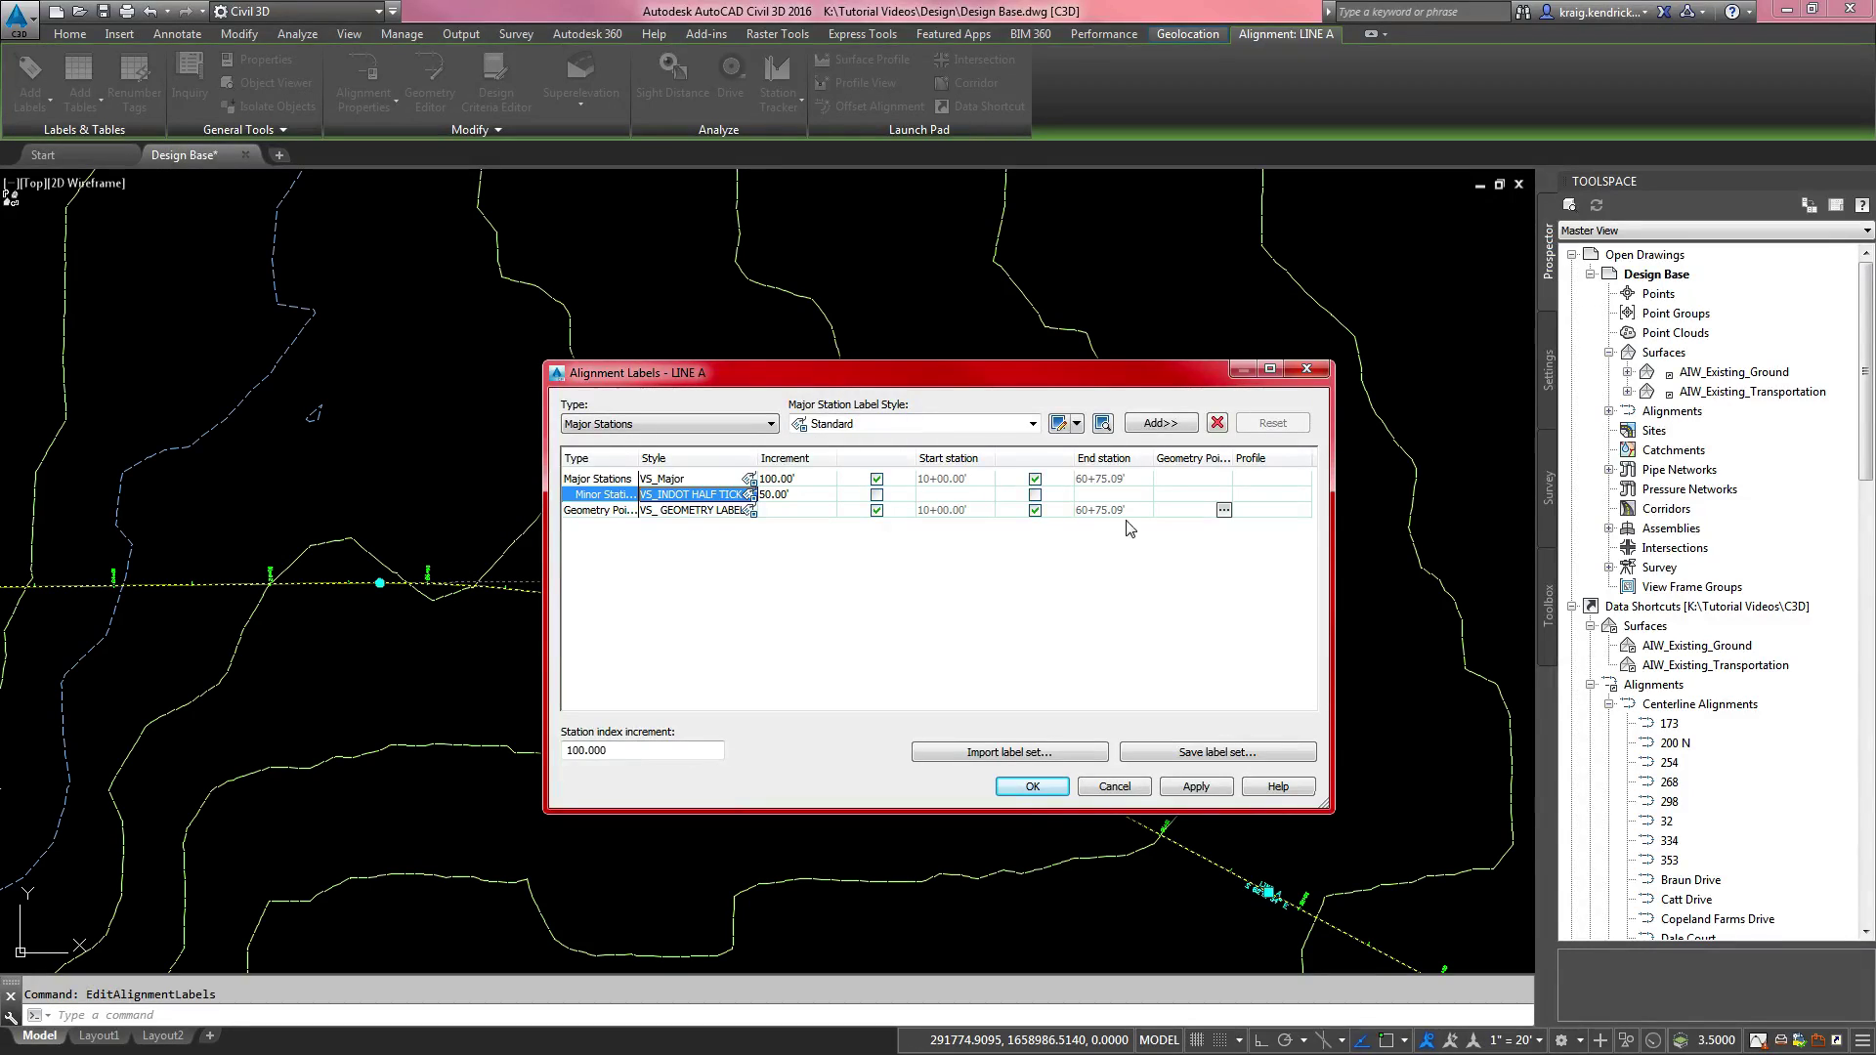
Step: Accept all geometry point types for labeling, apply the label set to LINE A, and inspect the first curve's PC label
{"action": "left_click", "coordinate": [1224, 511]}
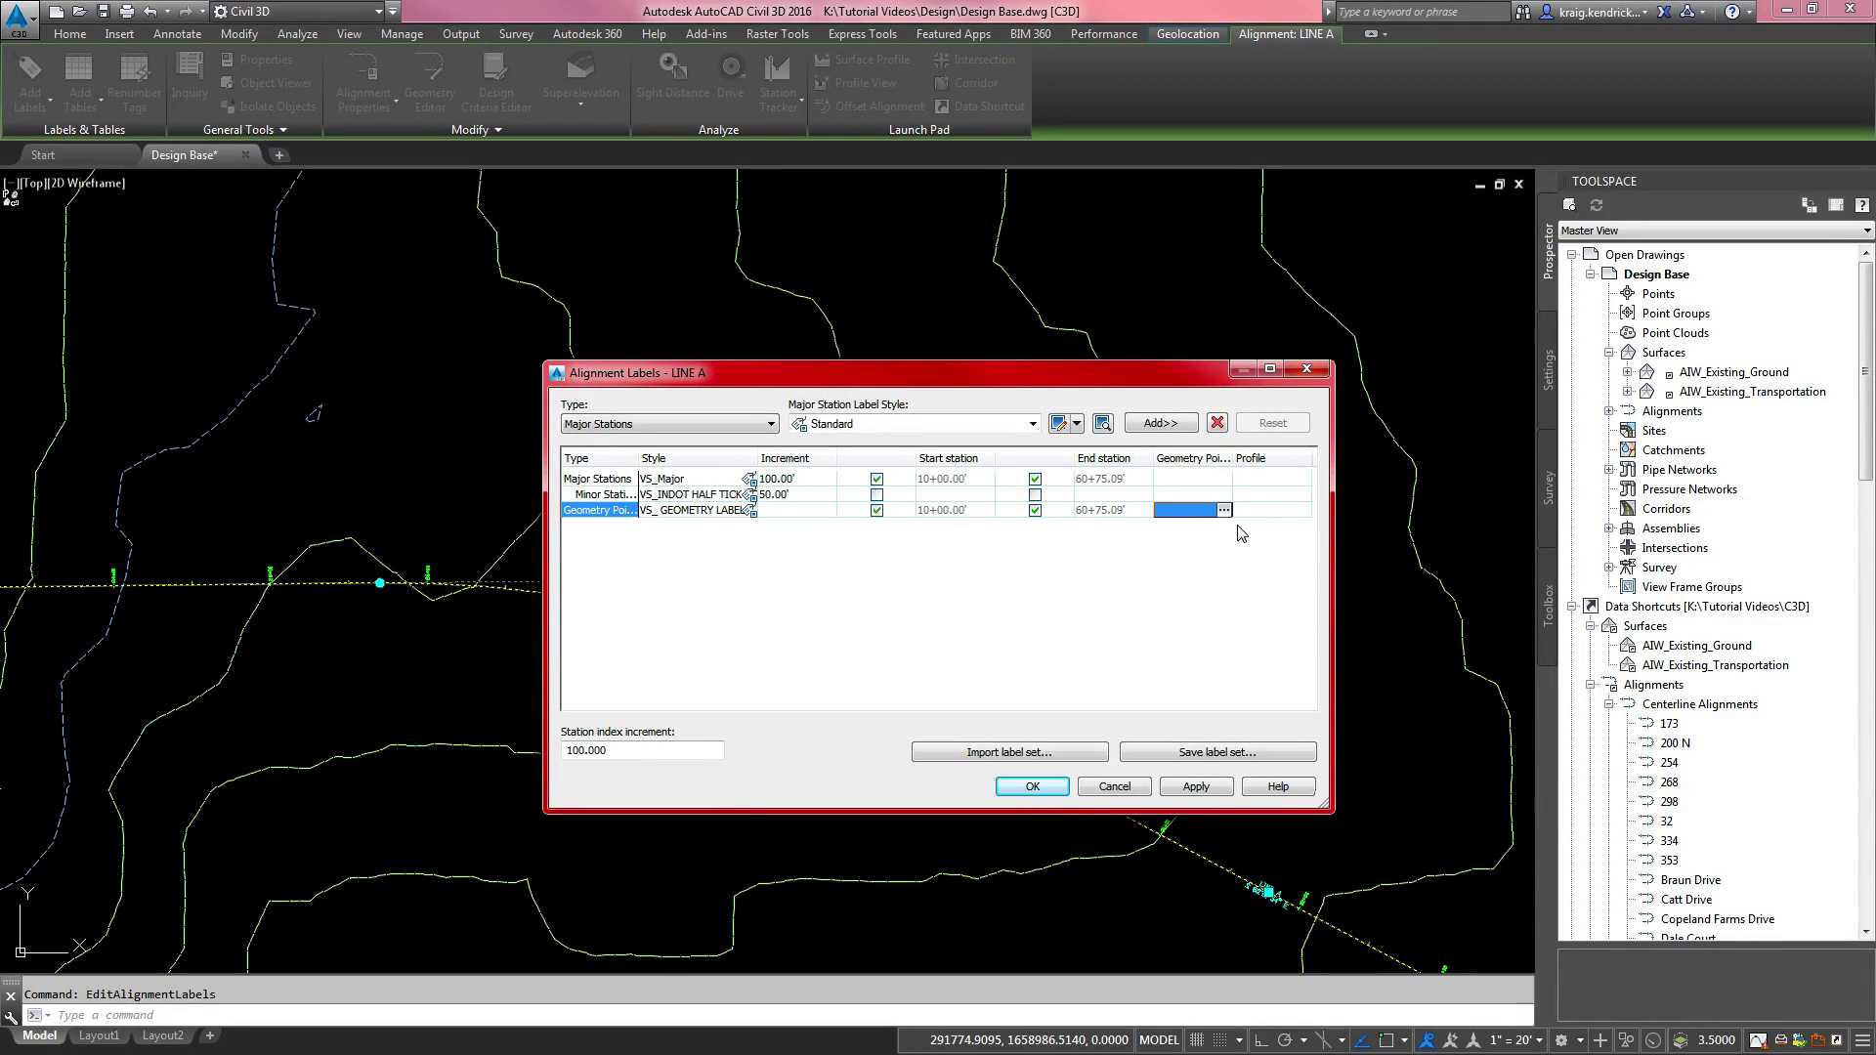
{"action": "left_click", "coordinate": [1224, 511]}
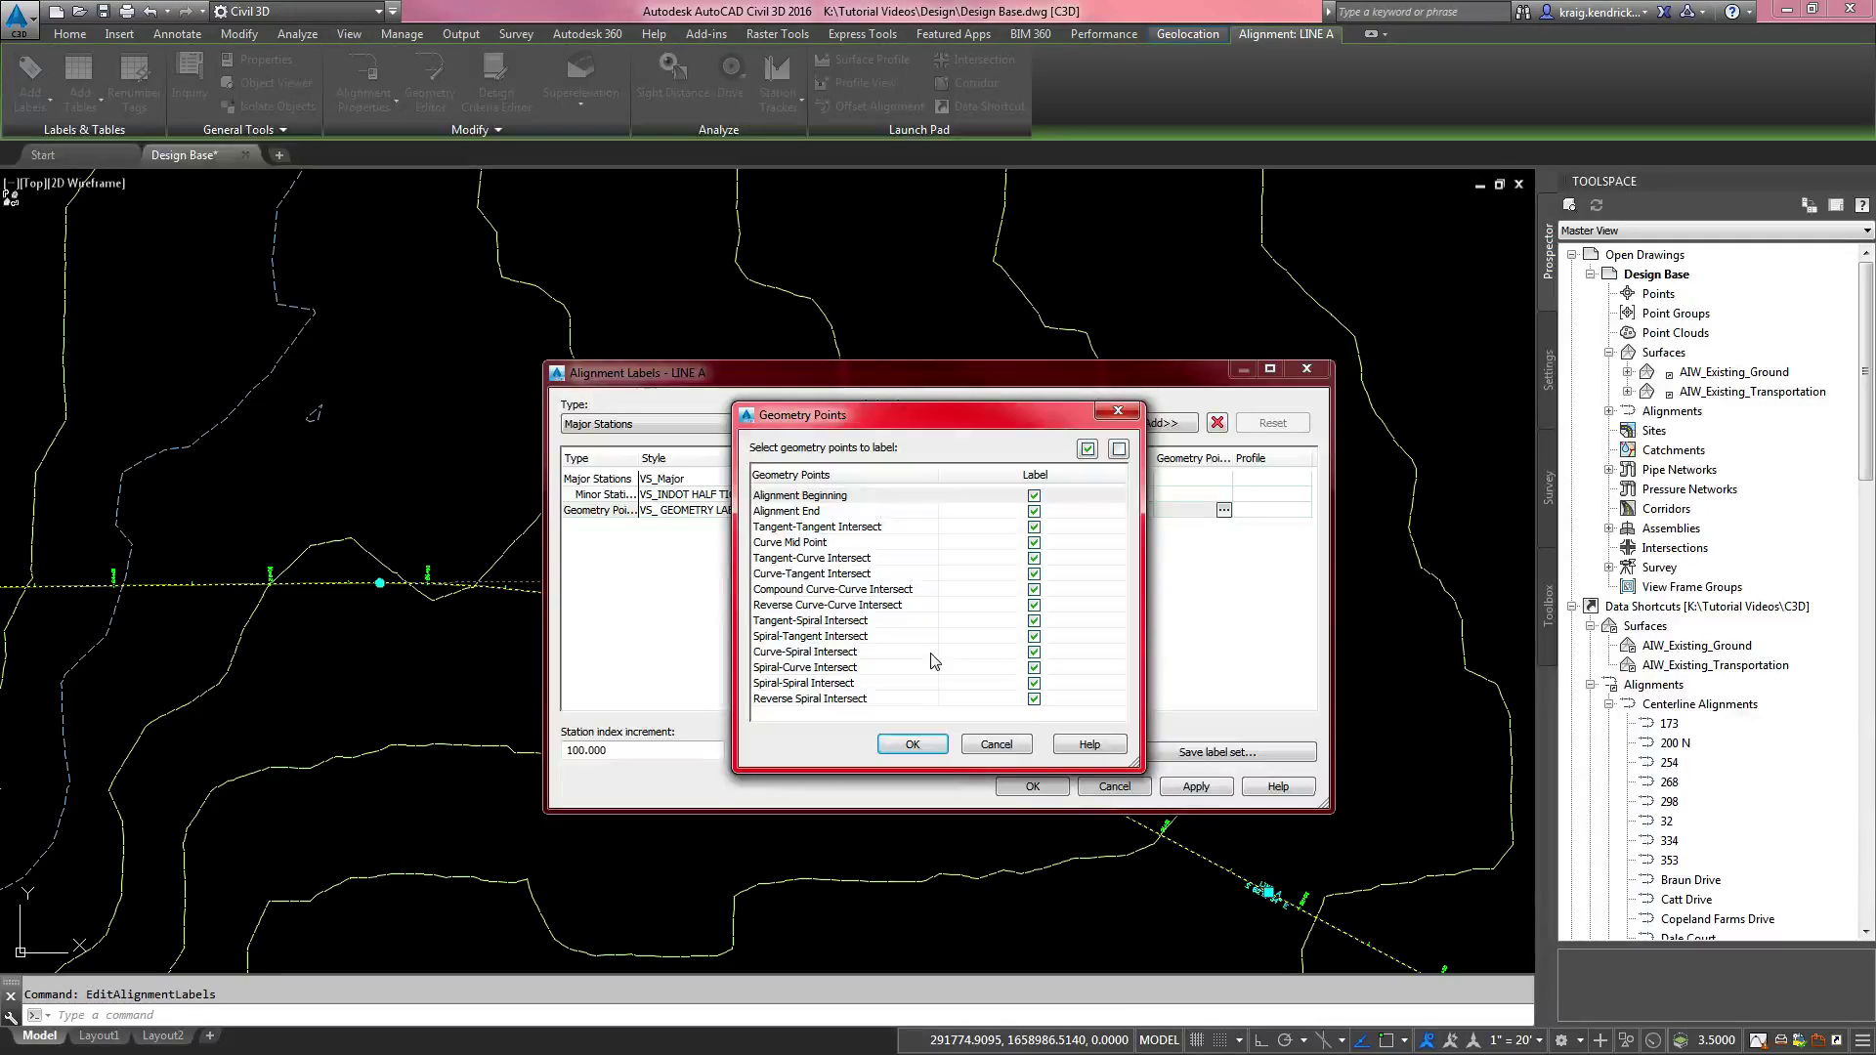
{"action": "left_click", "coordinate": [912, 746]}
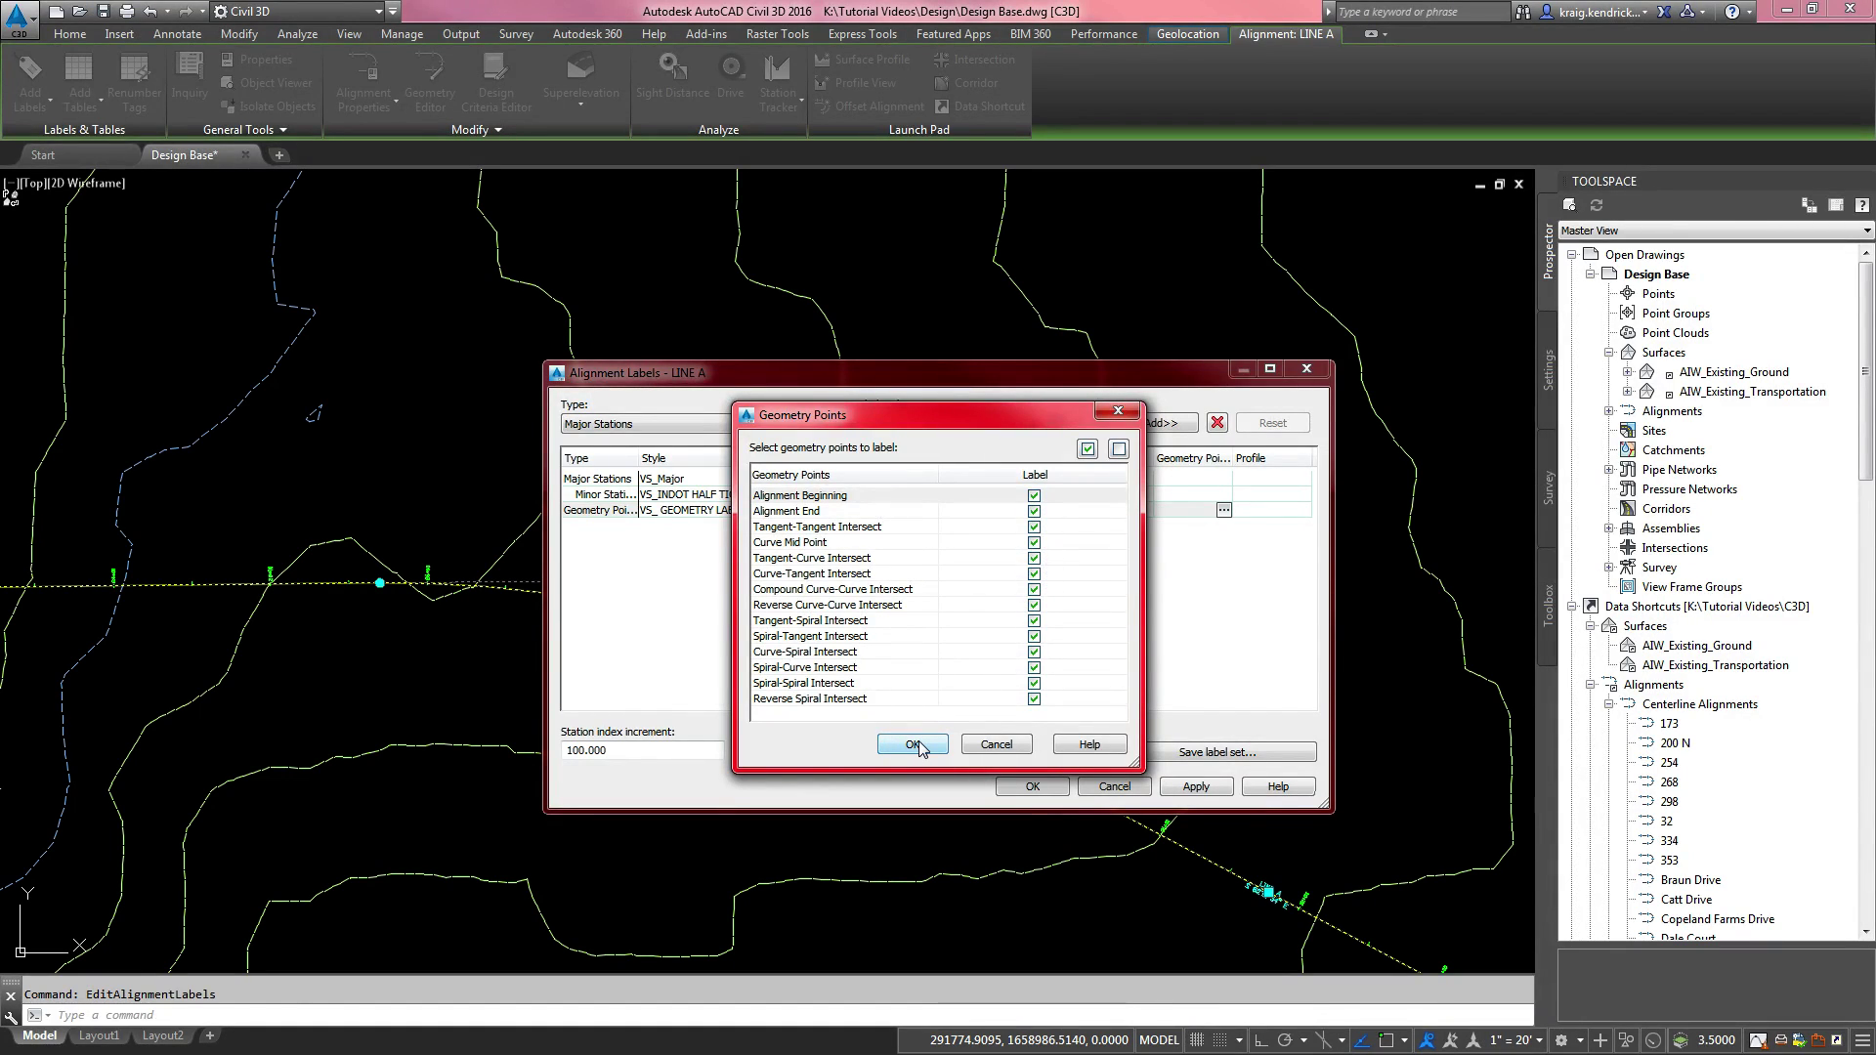
{"action": "left_click", "coordinate": [1032, 787]}
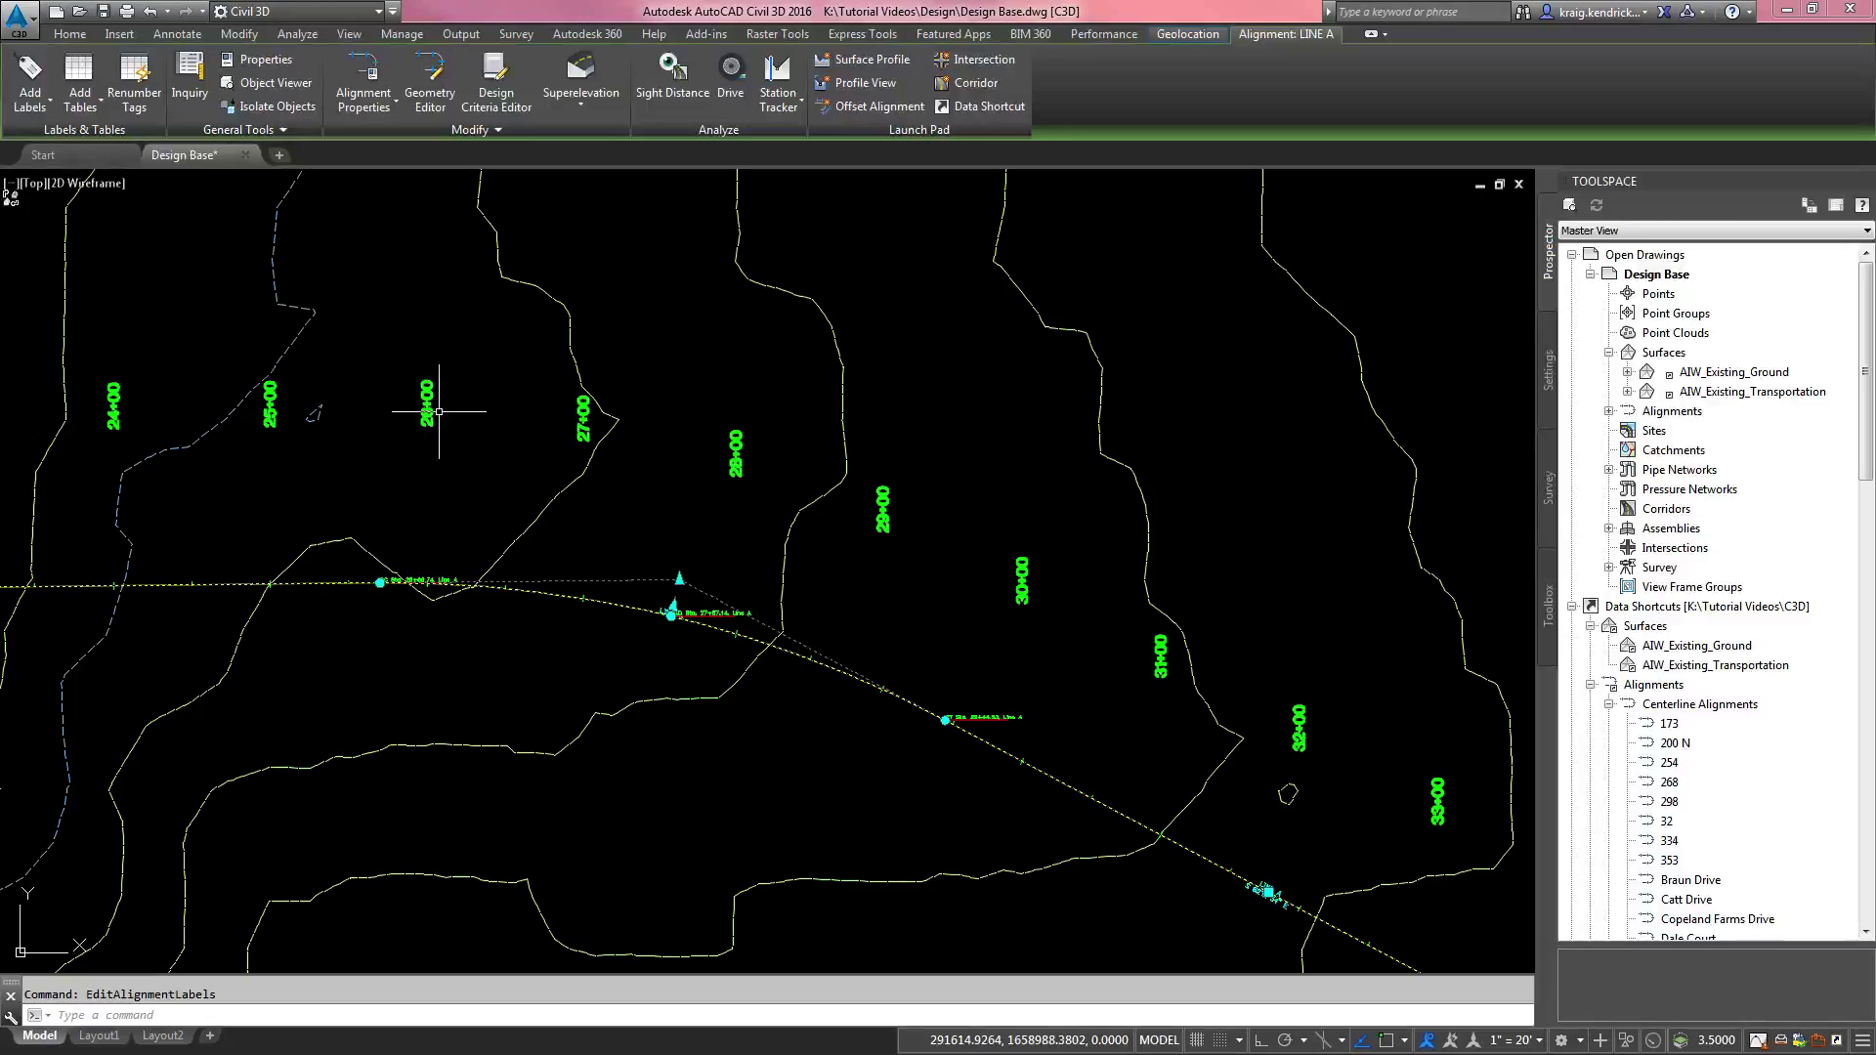
{"action": "middle_click_drag", "start_coordinate": [211, 392], "coordinate": [514, 372]}
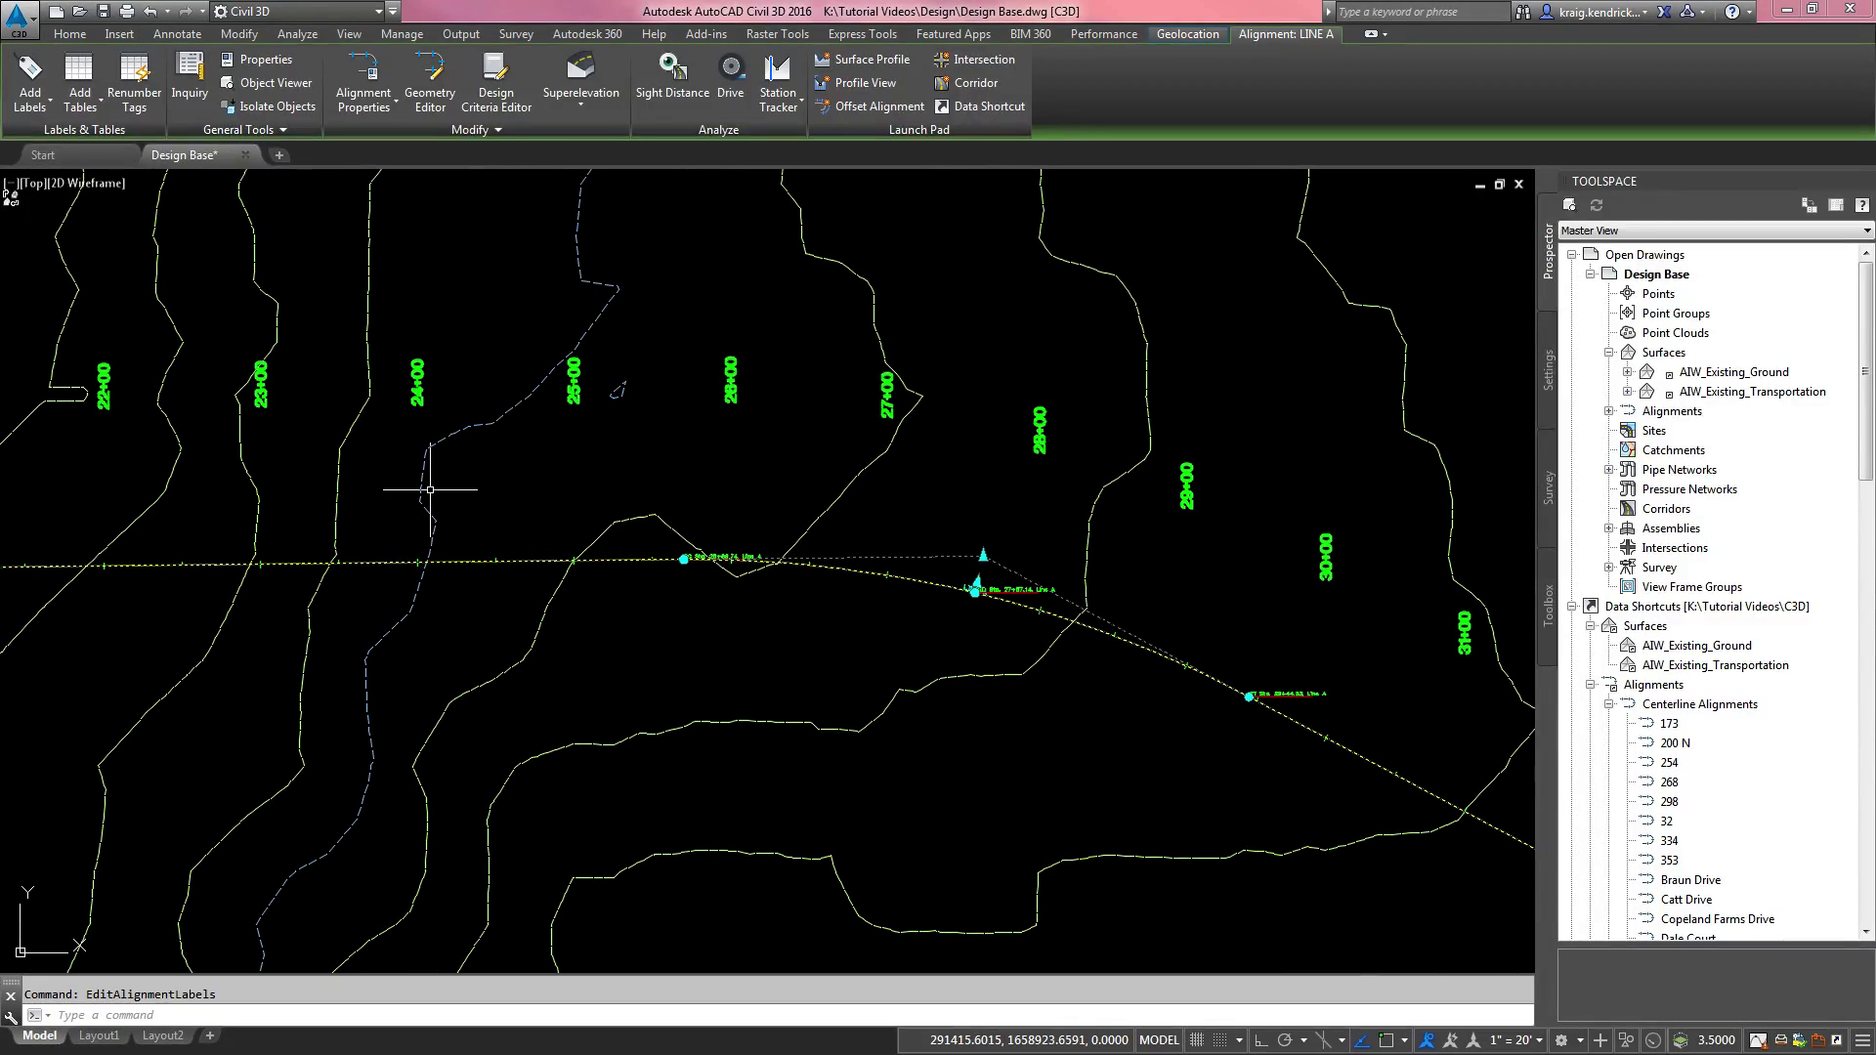
{"action": "scroll", "coordinate": [733, 557], "scroll_direction": "up", "scroll_amount": 5}
{"action": "key", "text": "Escape"}
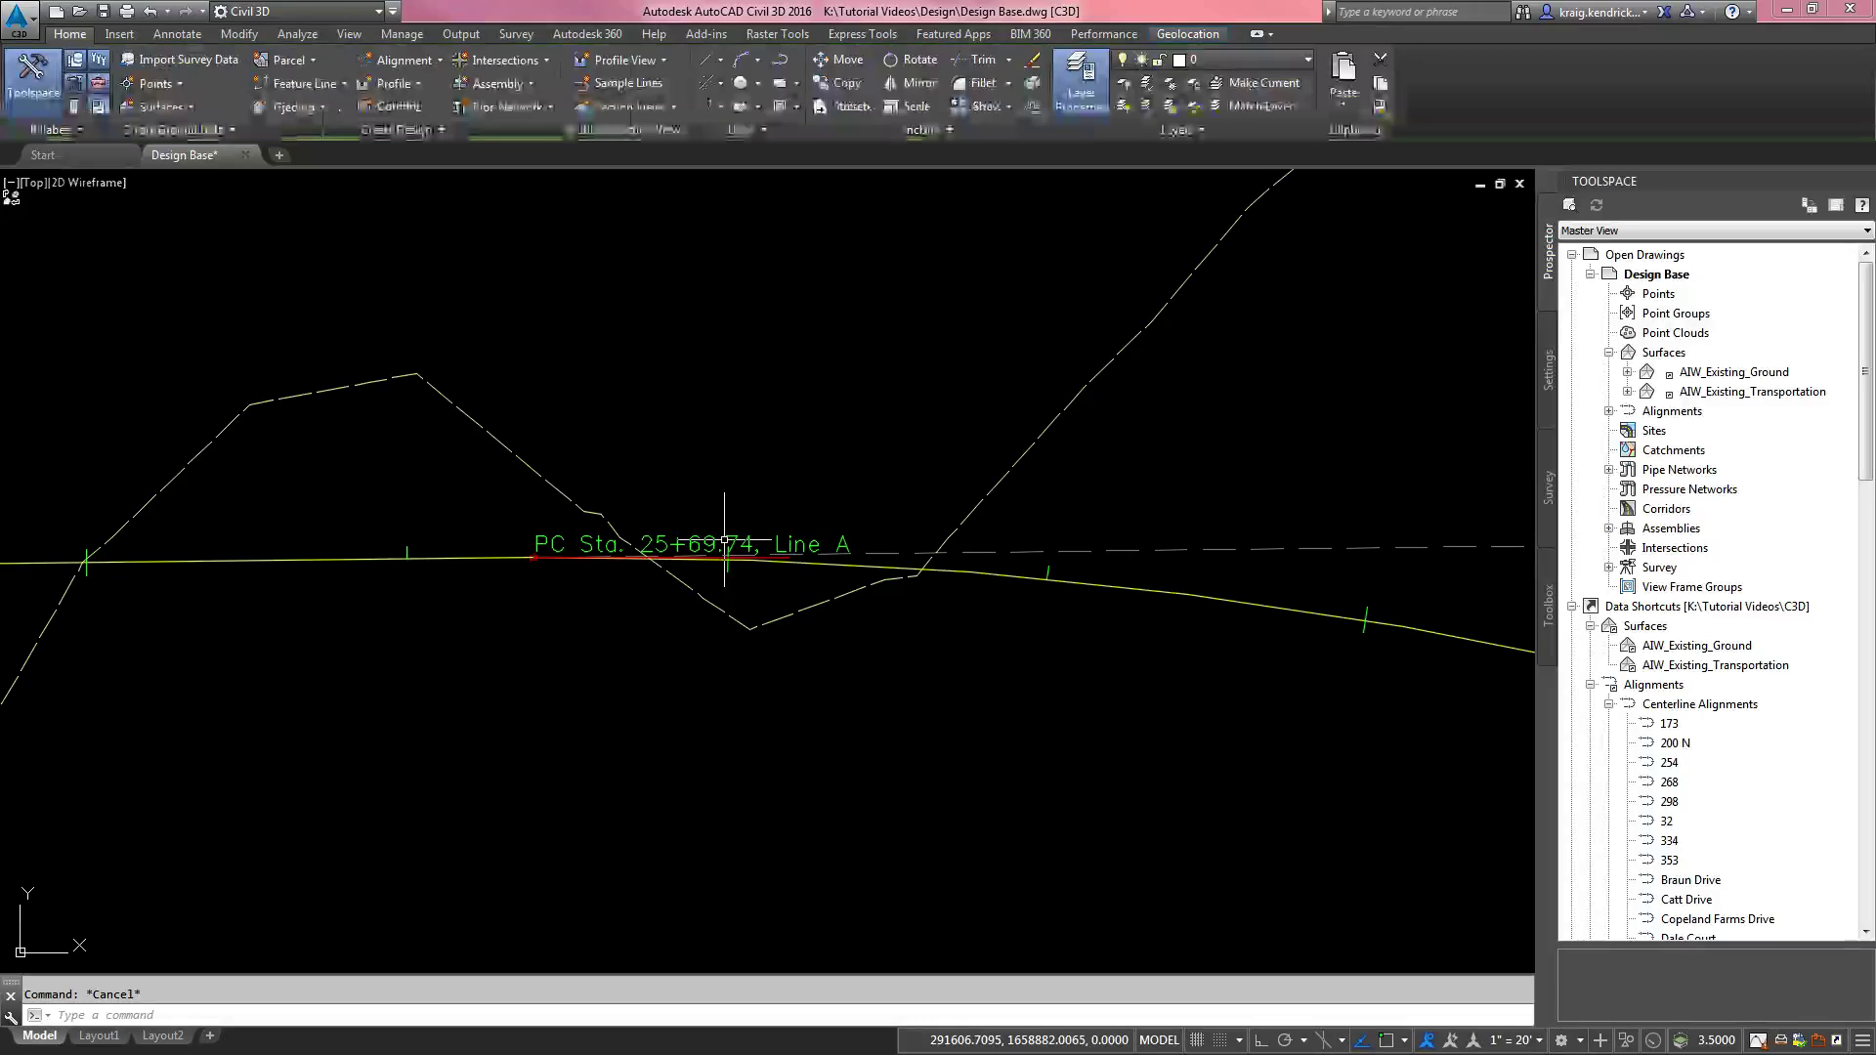
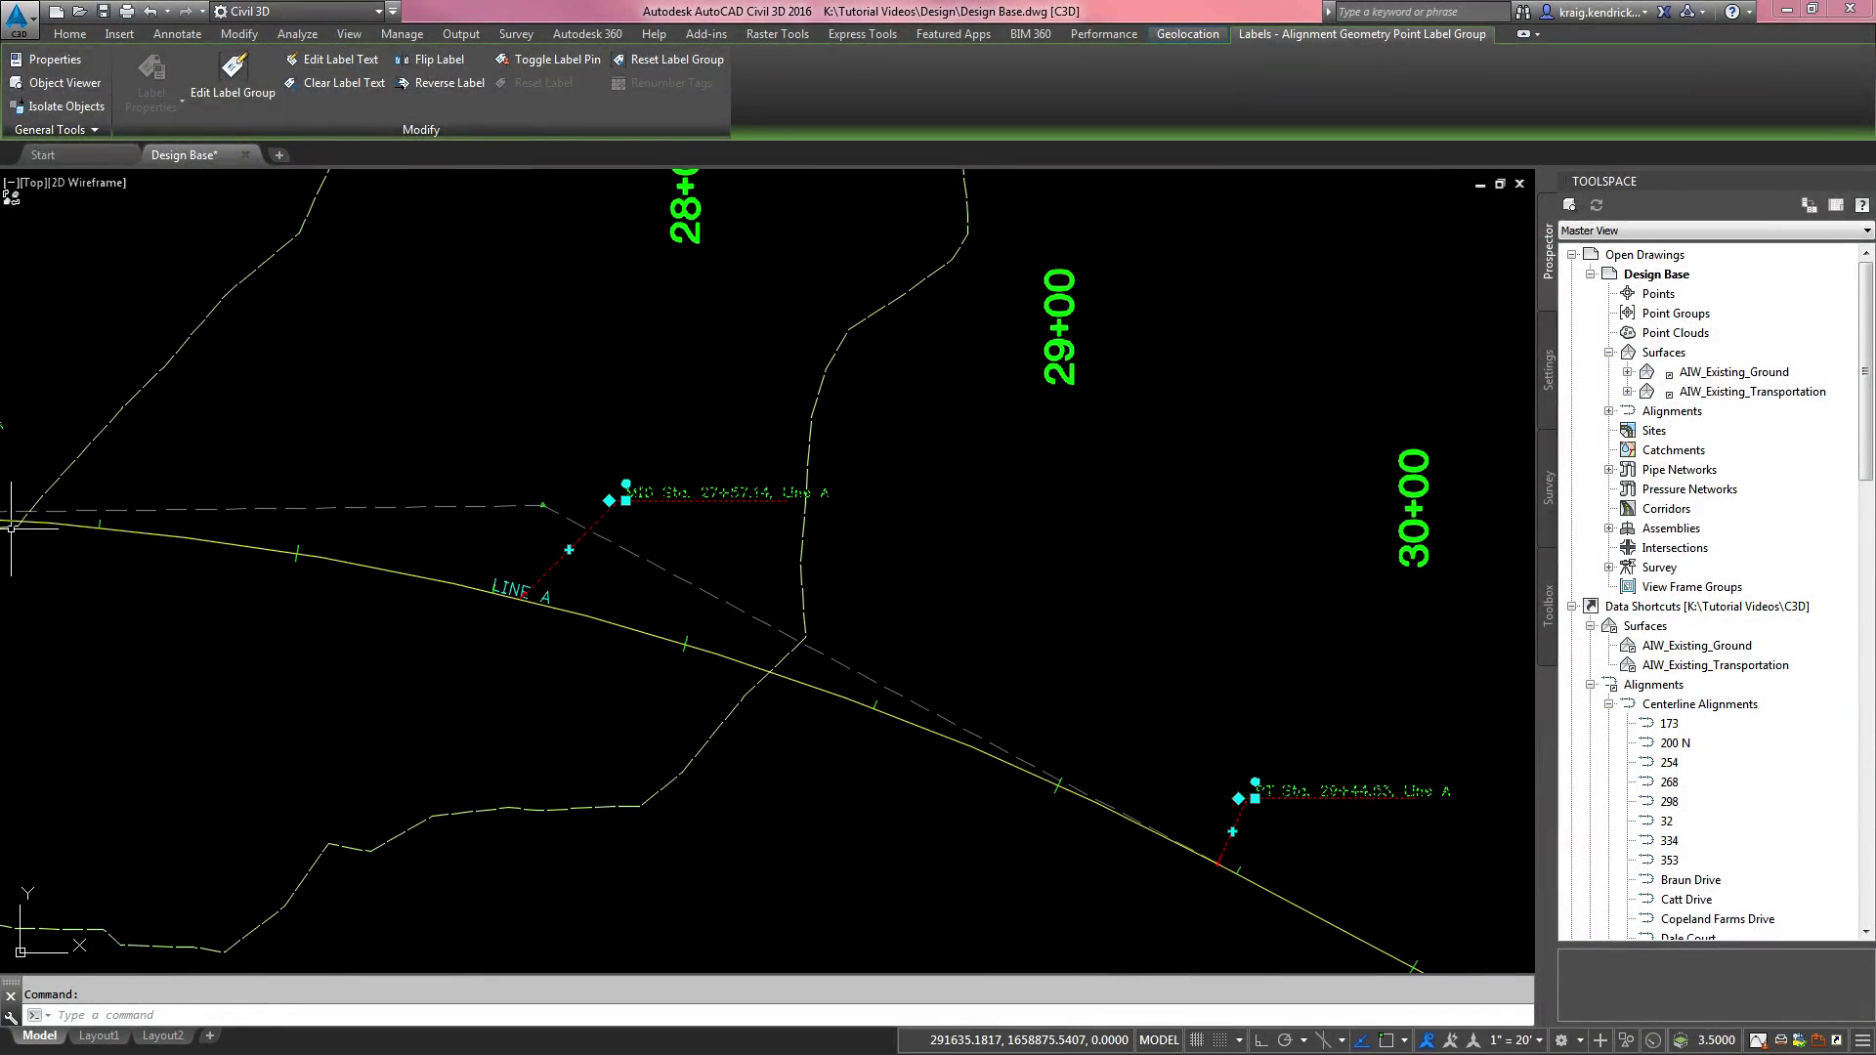
Step: Set the Visible property of the first curve's MID station label to False
{"action": "left_click", "coordinate": [53, 58]}
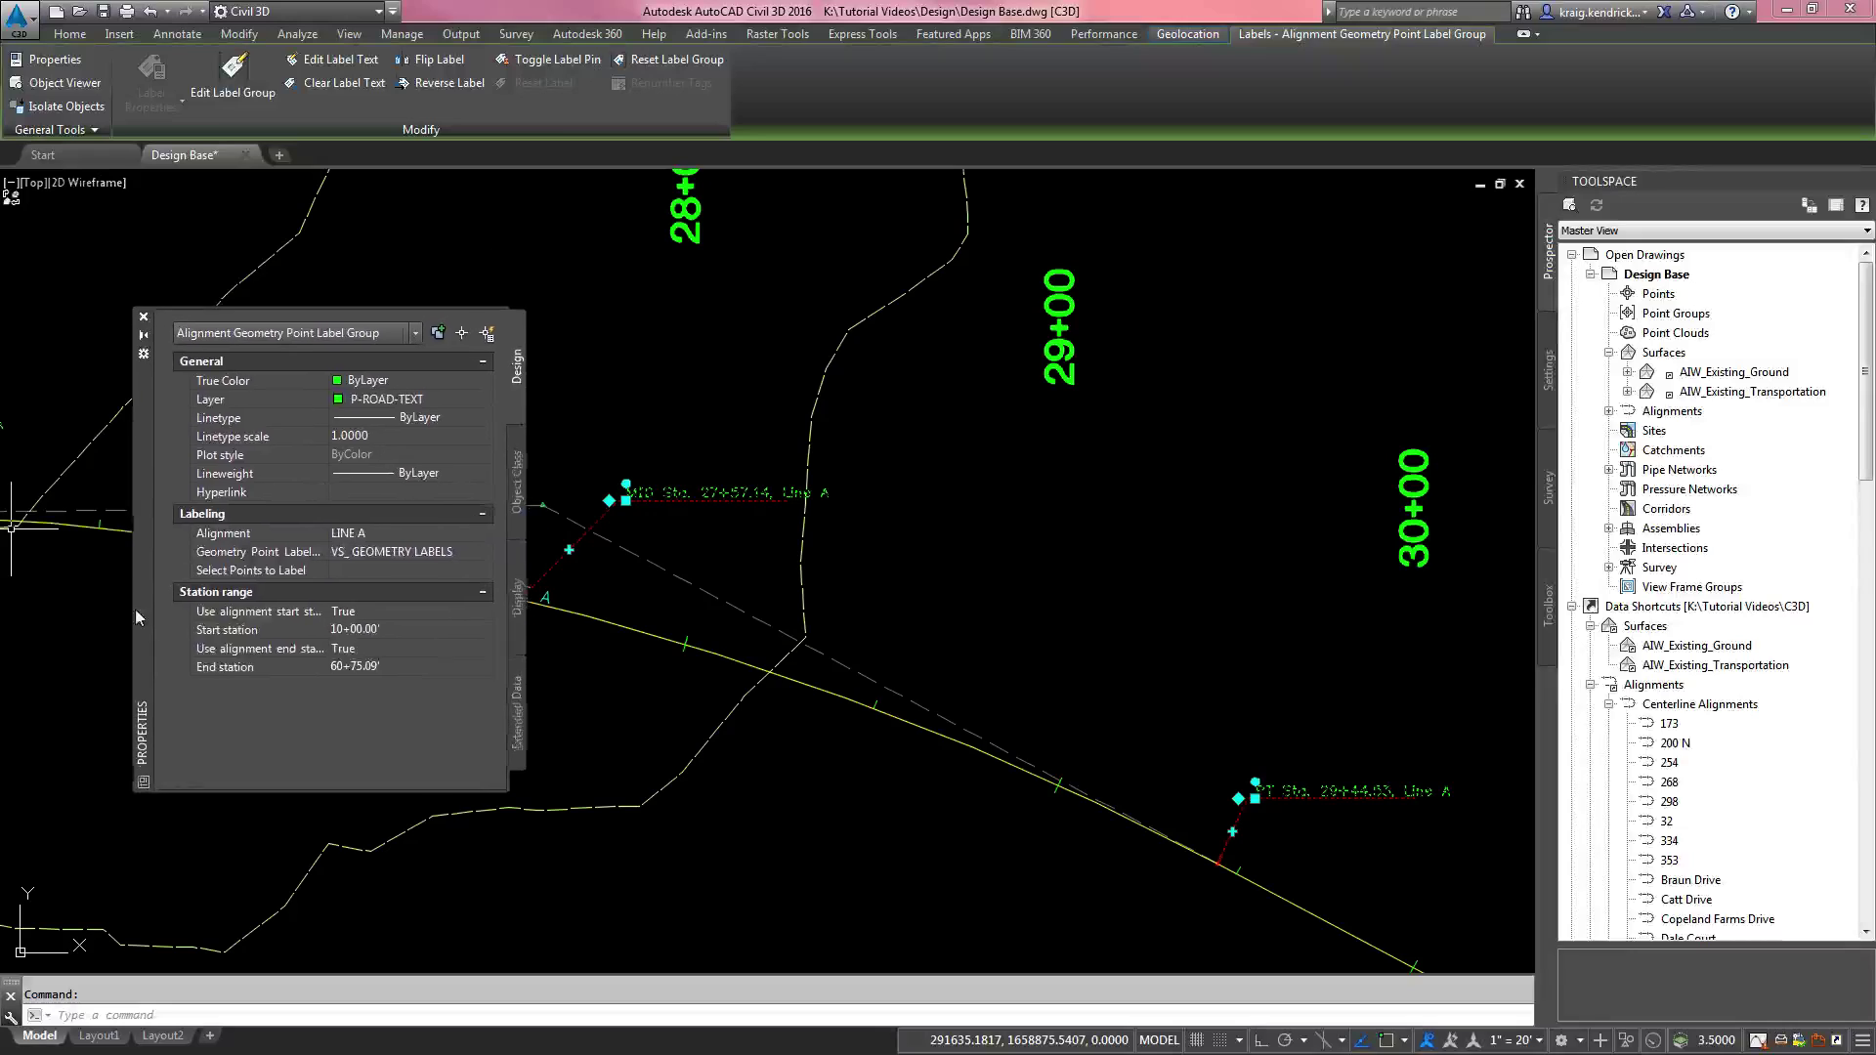
{"action": "key", "text": "Escape"}
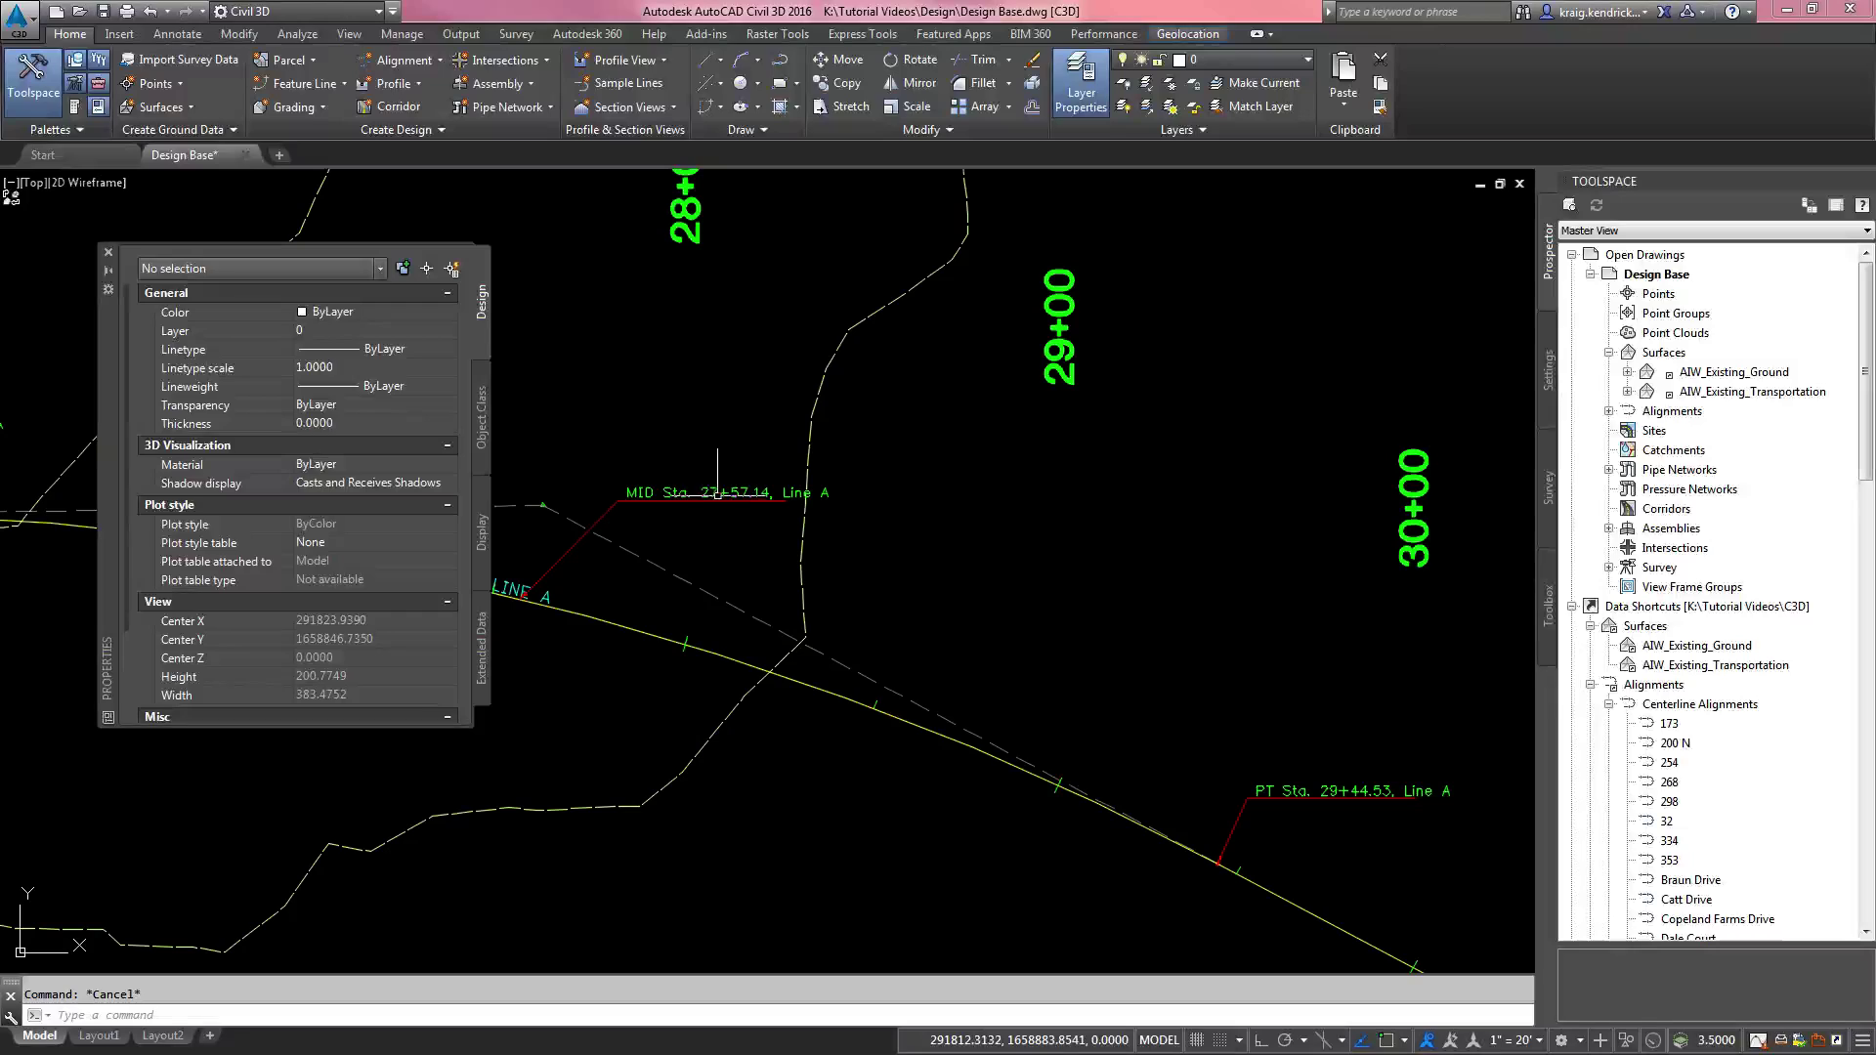
{"action": "left_click", "coordinate": [653, 504]}
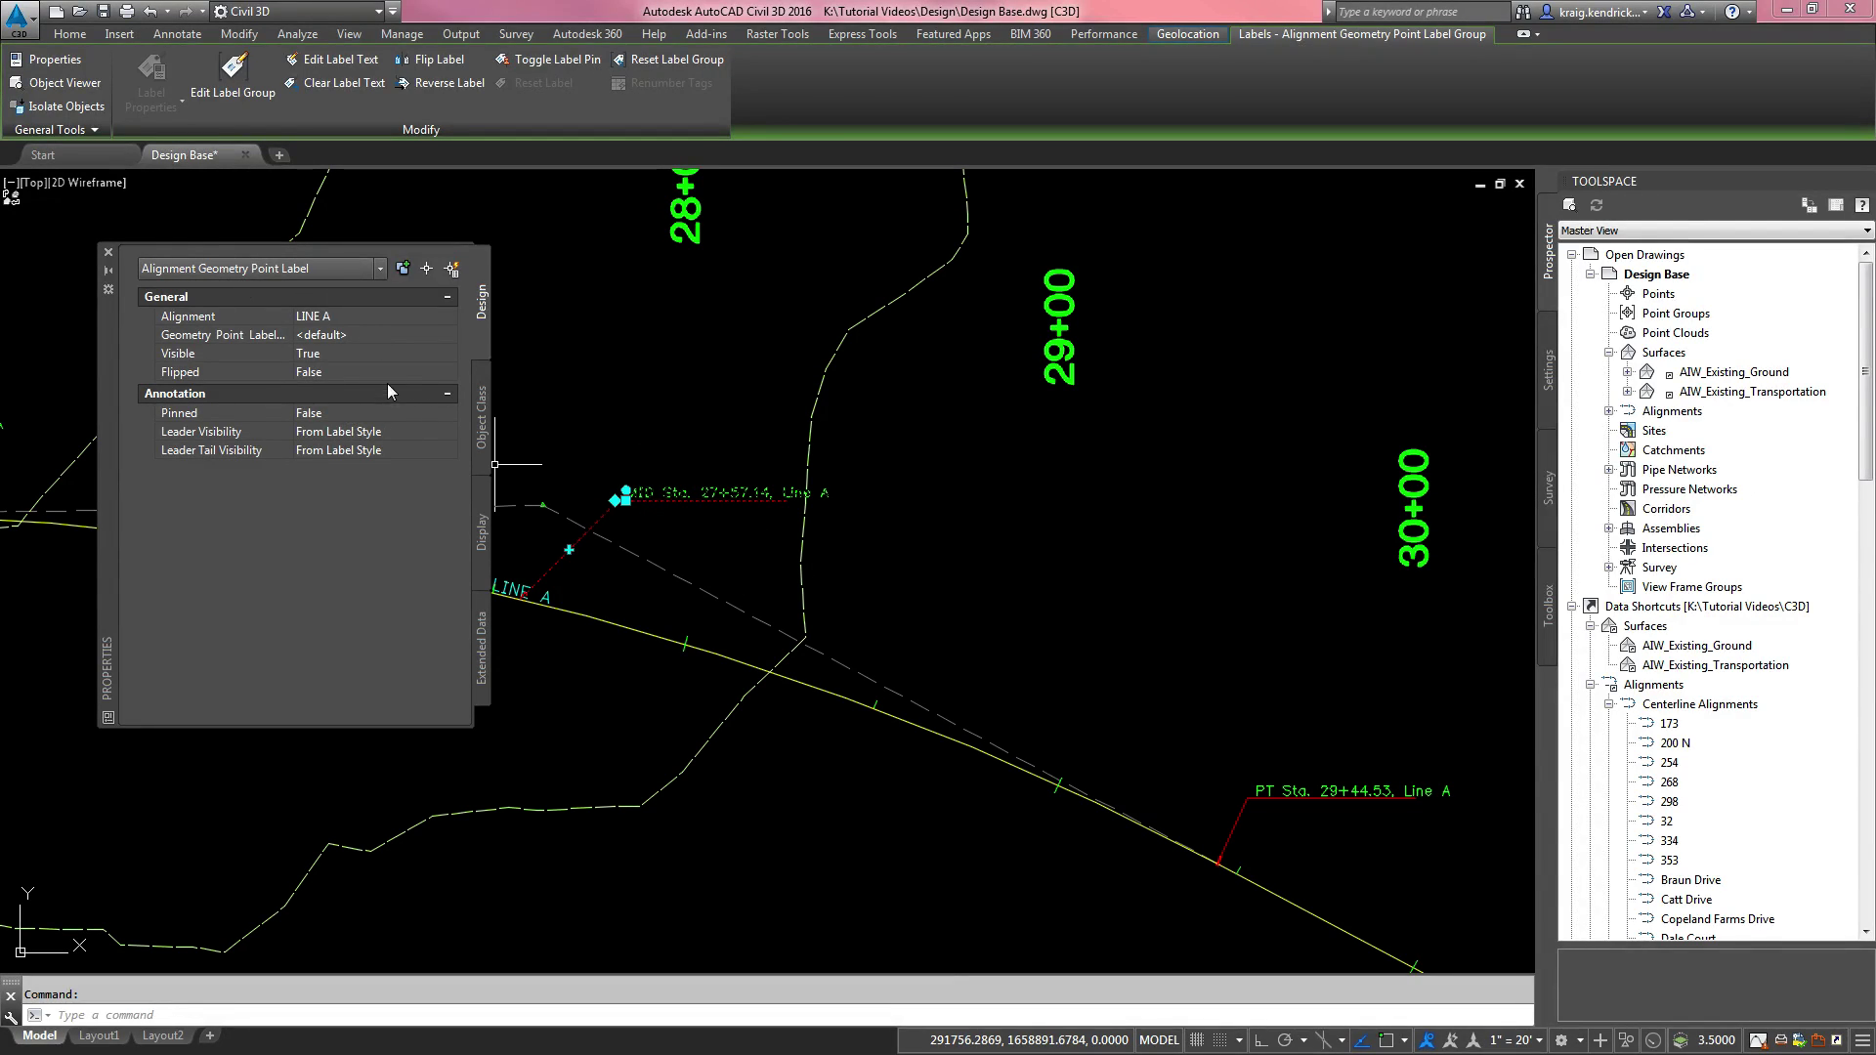
{"action": "left_click", "coordinate": [354, 350]}
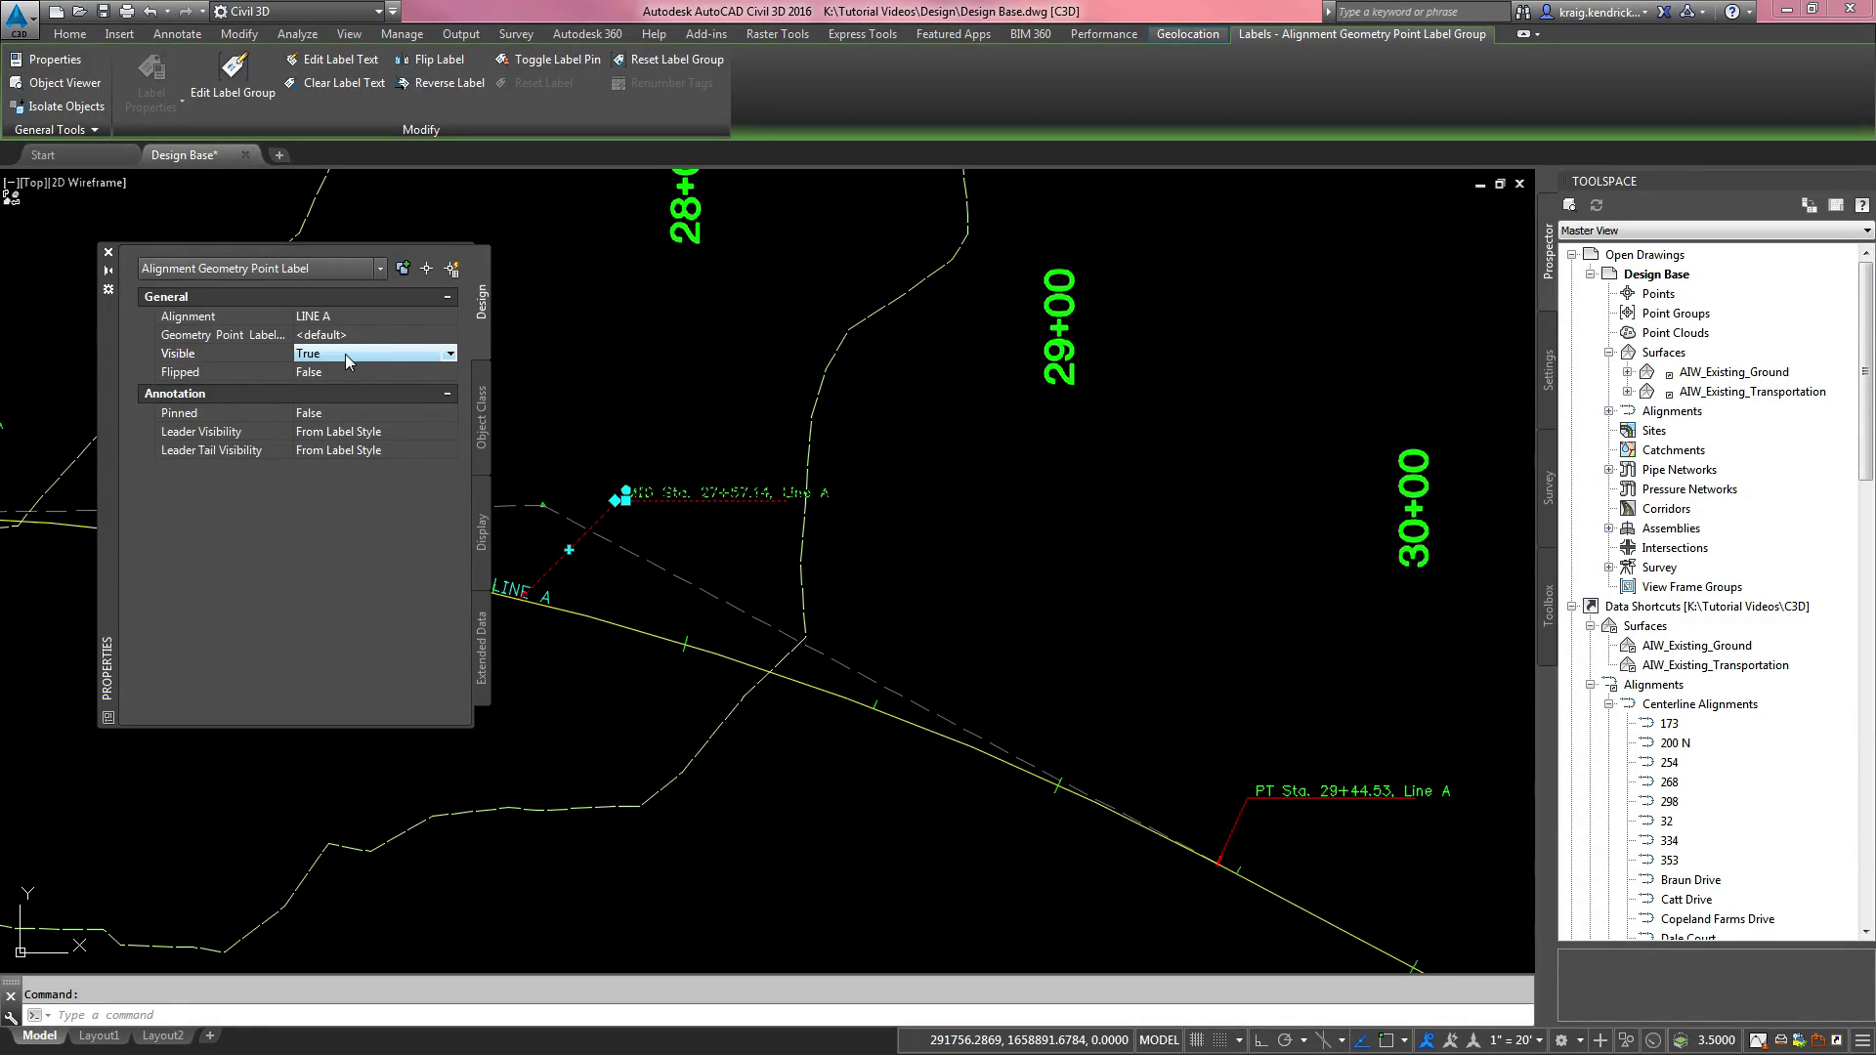
{"action": "left_click", "coordinate": [344, 353]}
{"action": "left_click", "coordinate": [328, 375]}
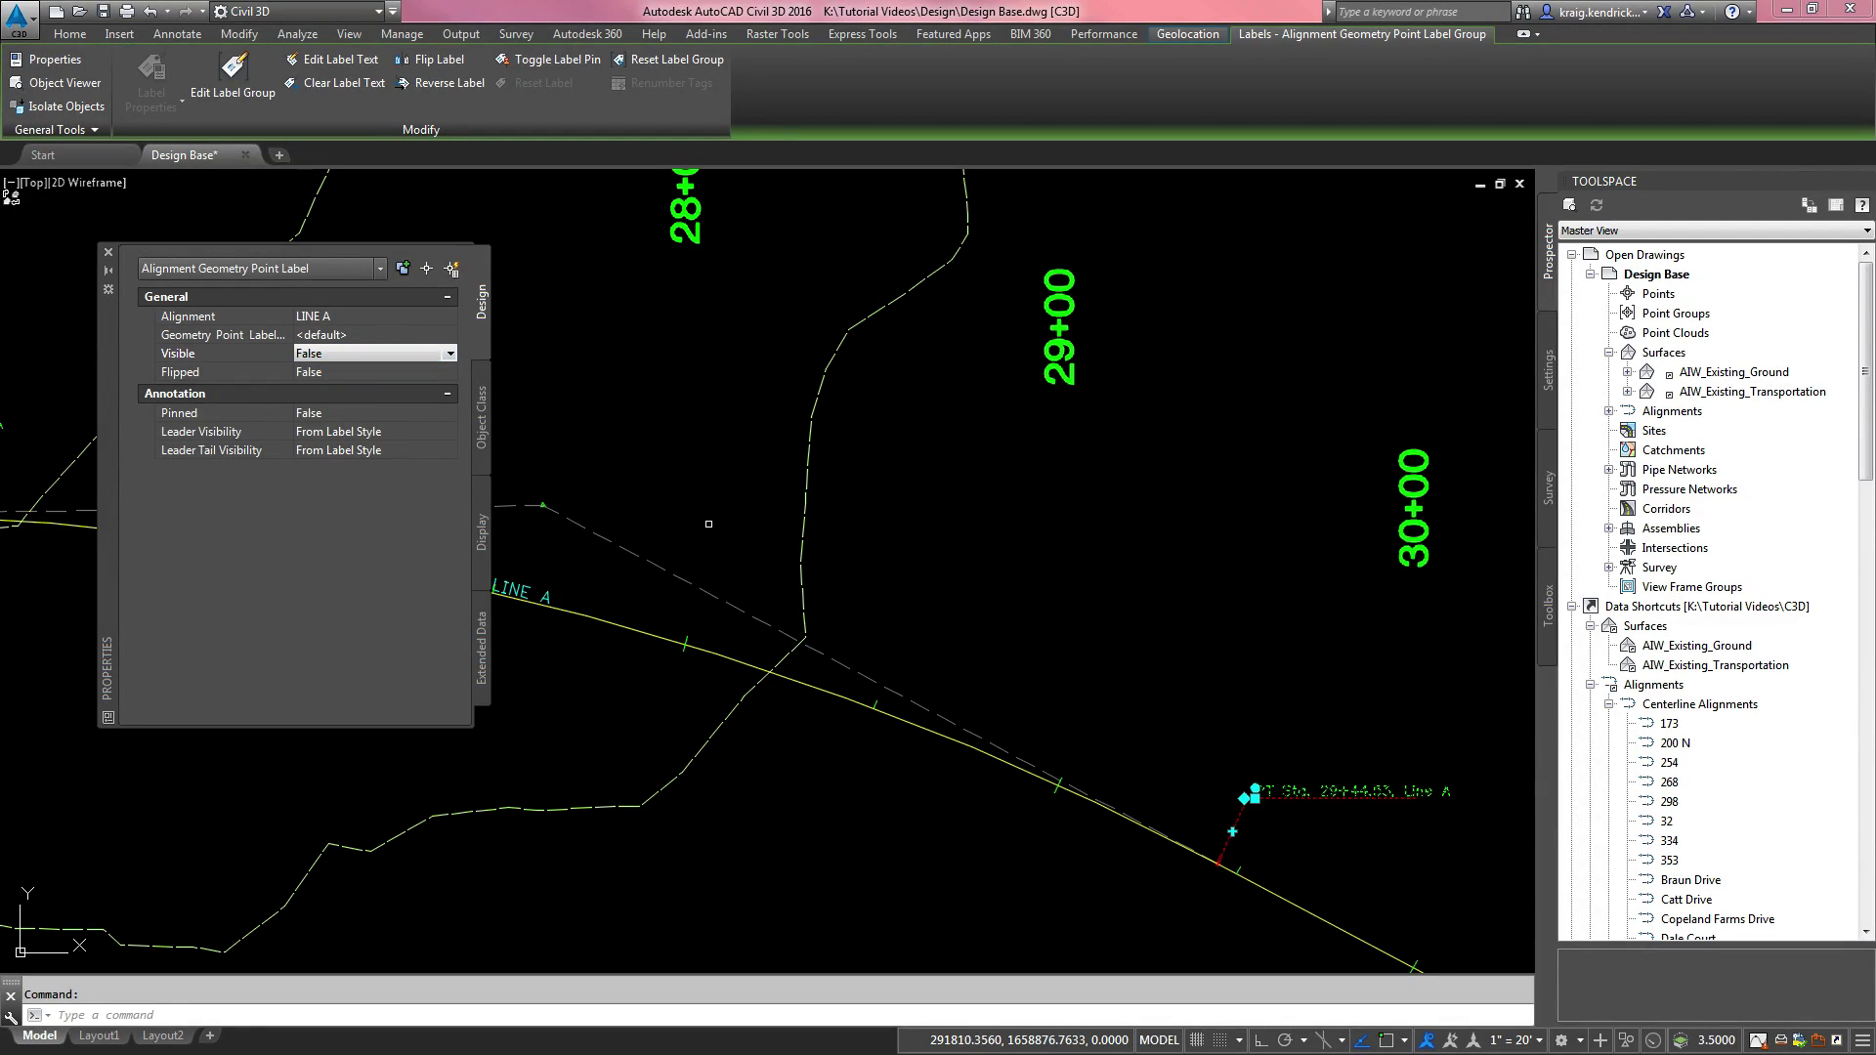
Step: Set the Visible property of the BP label at station 10+00 at the start of LINE A to False
{"action": "key", "text": "Escape"}
{"action": "scroll", "coordinate": [648, 528], "scroll_direction": "down", "scroll_amount": 8}
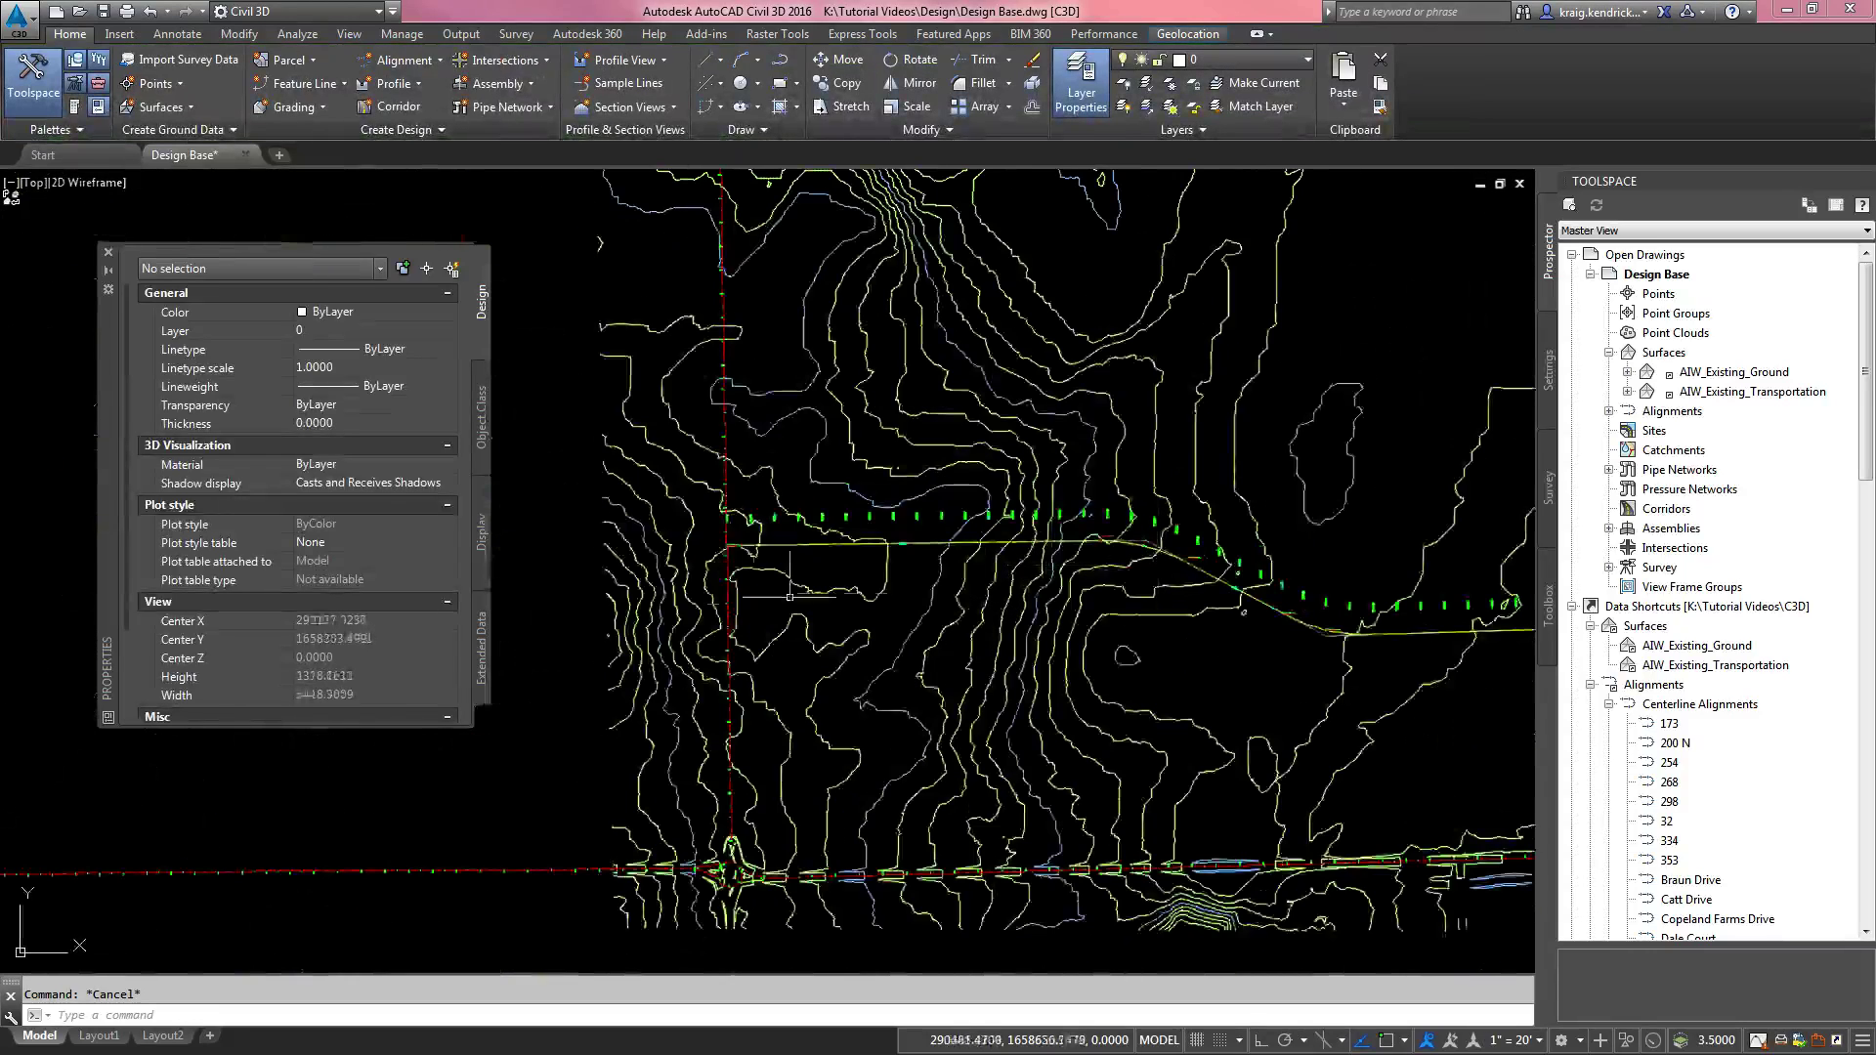
{"action": "scroll", "coordinate": [738, 554], "scroll_direction": "up", "scroll_amount": 10}
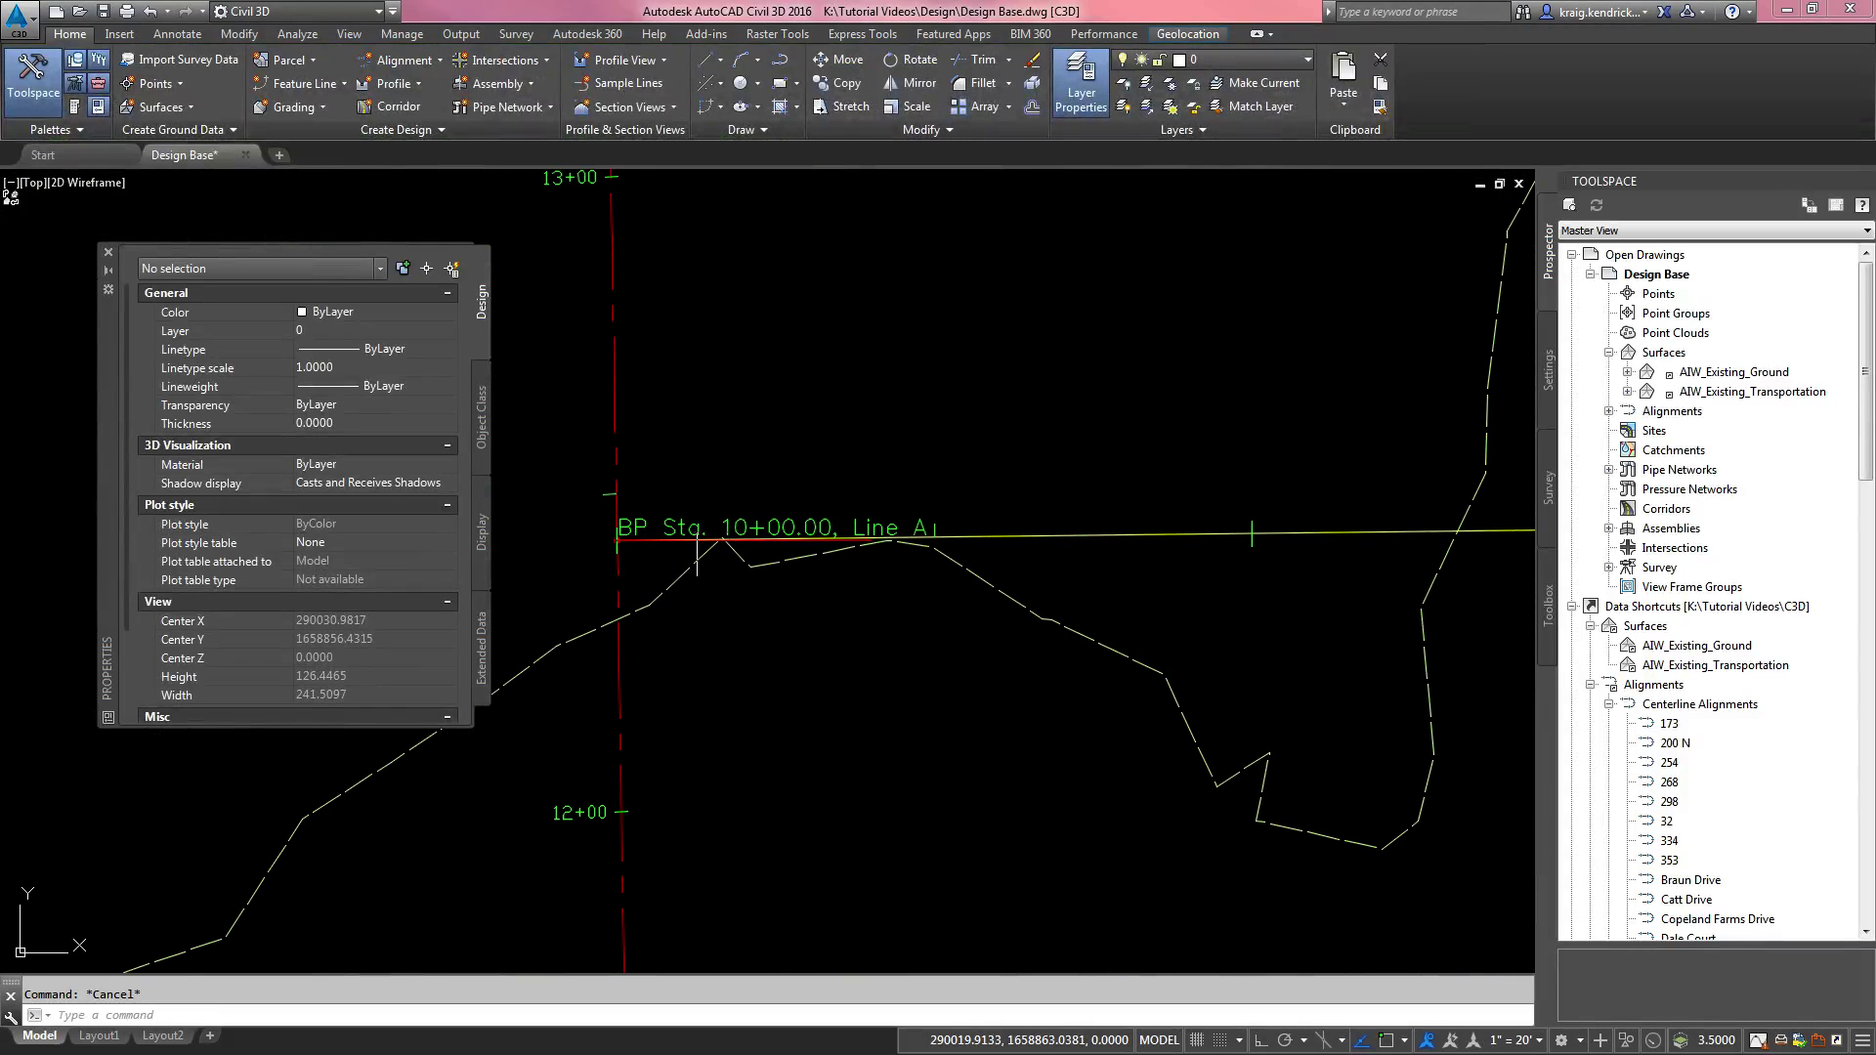
{"action": "left_click", "coordinate": [696, 549]}
{"action": "key", "text": "Escape"}
{"action": "left_click", "coordinate": [635, 528]}
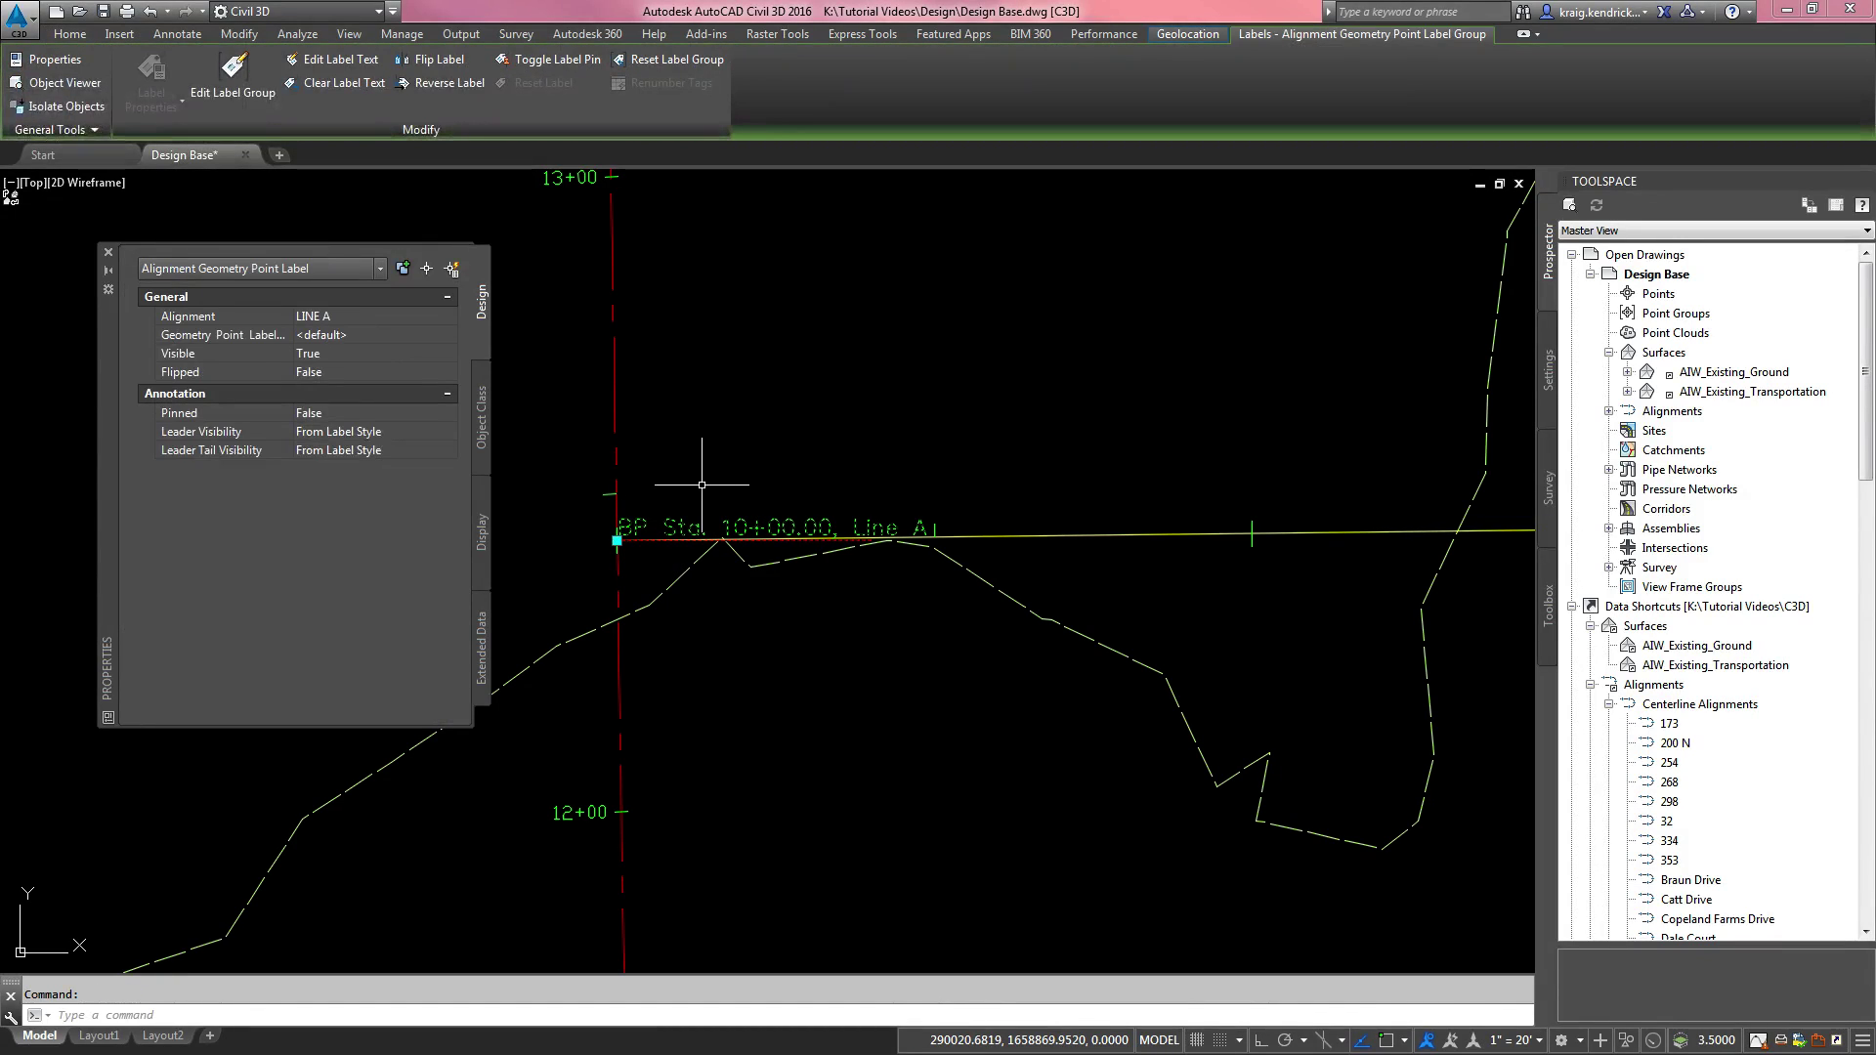
{"action": "left_click", "coordinate": [330, 356]}
{"action": "left_click", "coordinate": [330, 356]}
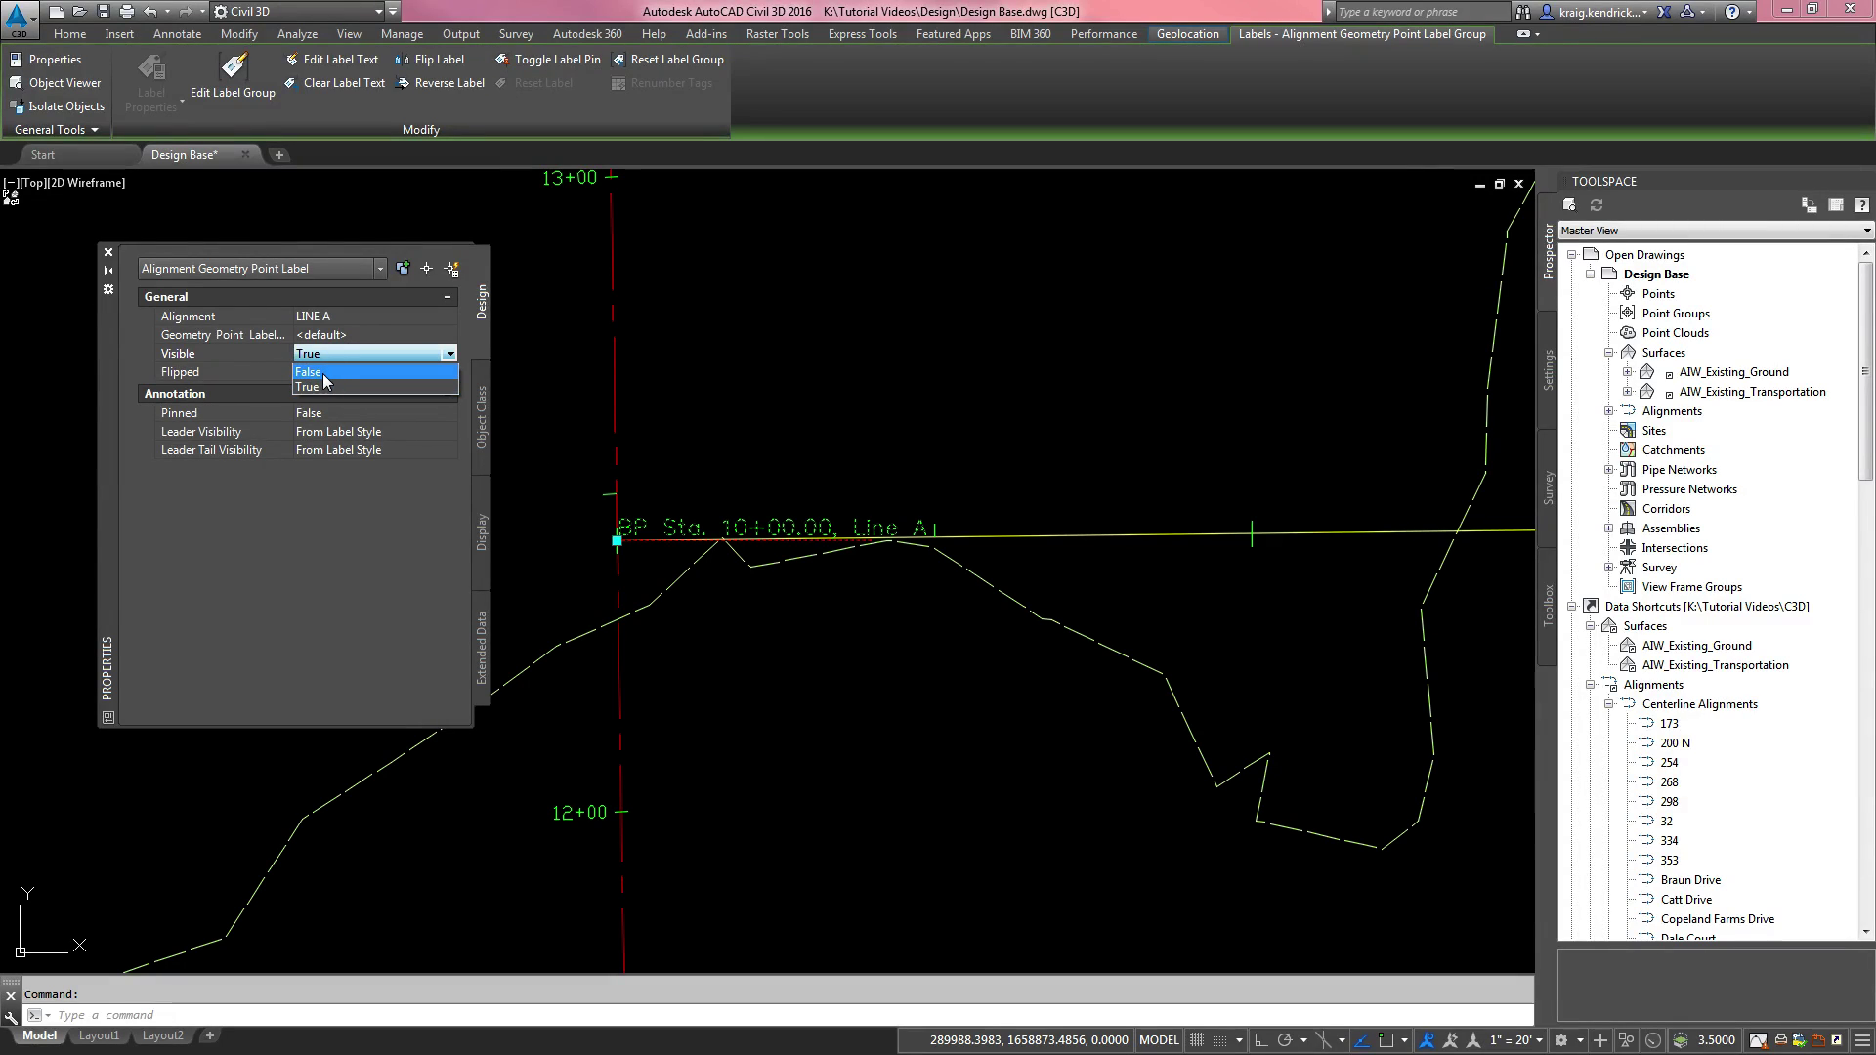
{"action": "left_click", "coordinate": [322, 372]}
{"action": "key", "text": "Escape"}
{"action": "scroll", "coordinate": [806, 575], "scroll_direction": "down", "scroll_amount": 5}
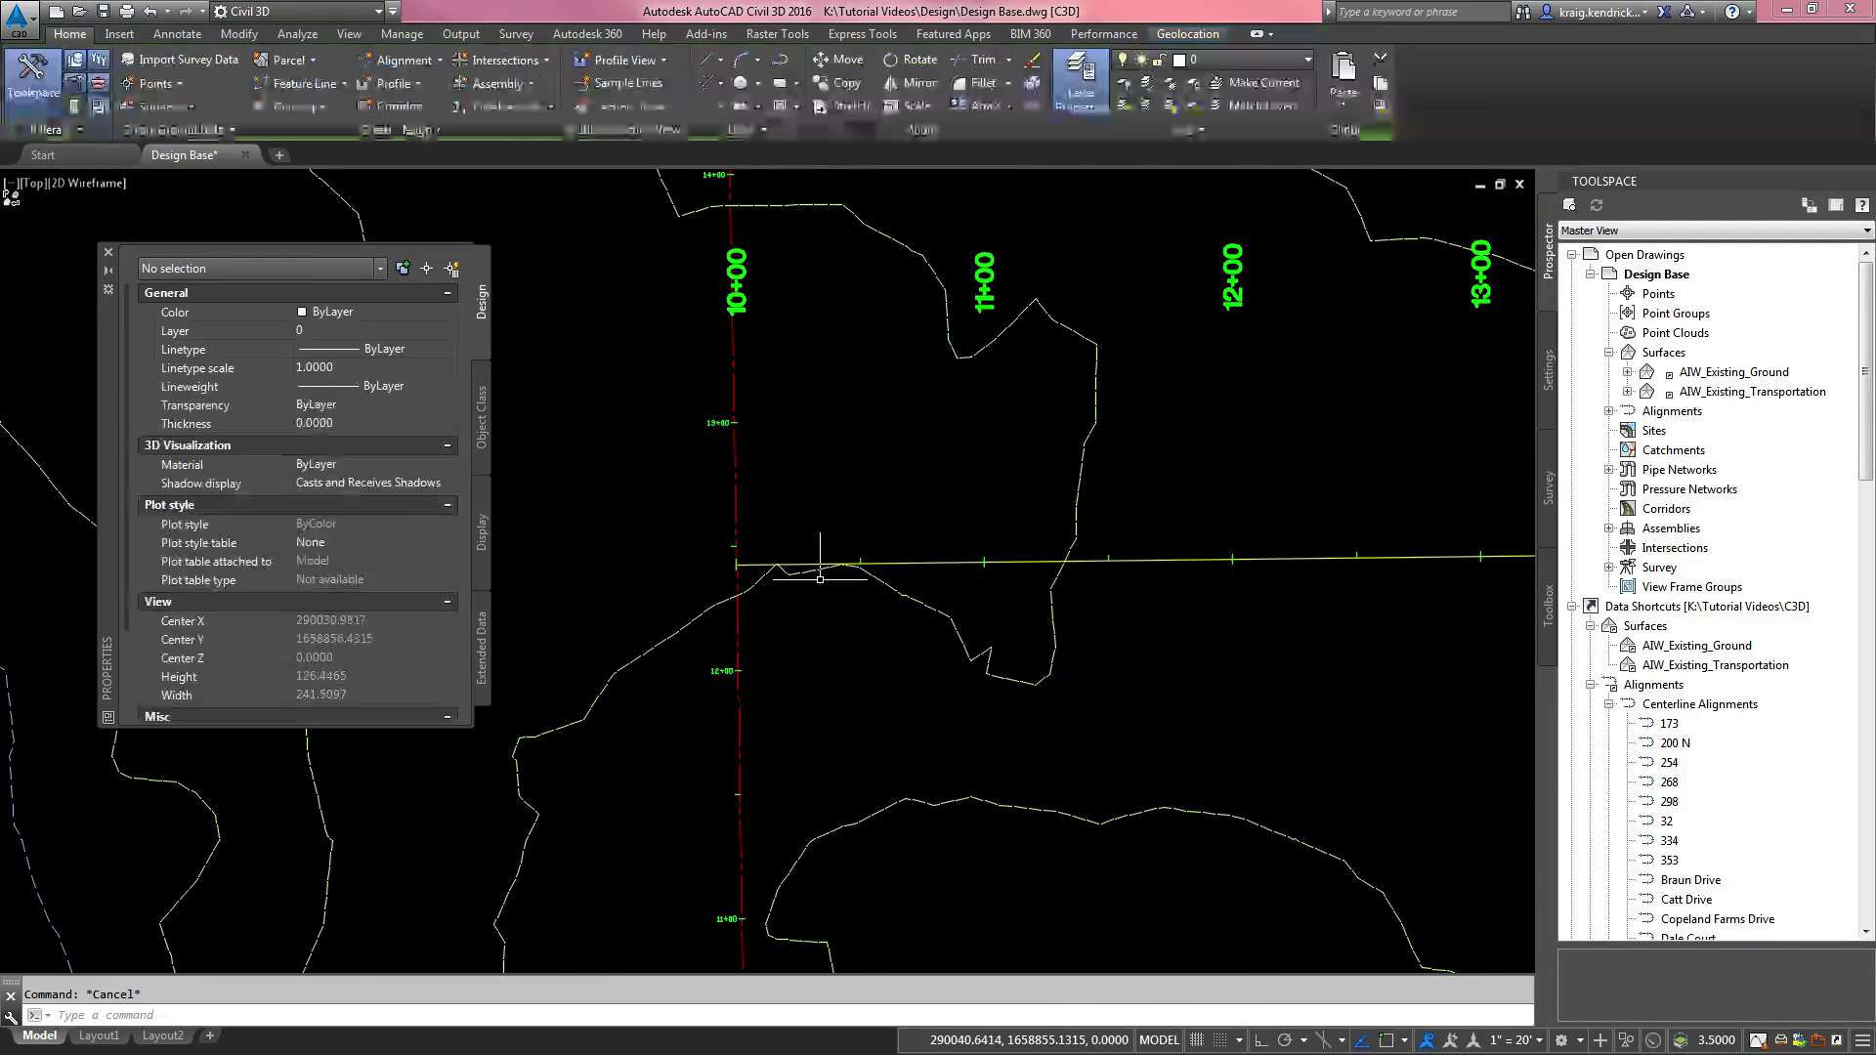
Step: Reset all labels in LINE A's geometry point label group, selecting the group at the first curve's PC label
{"action": "scroll", "coordinate": [789, 564], "scroll_direction": "up", "scroll_amount": 4}
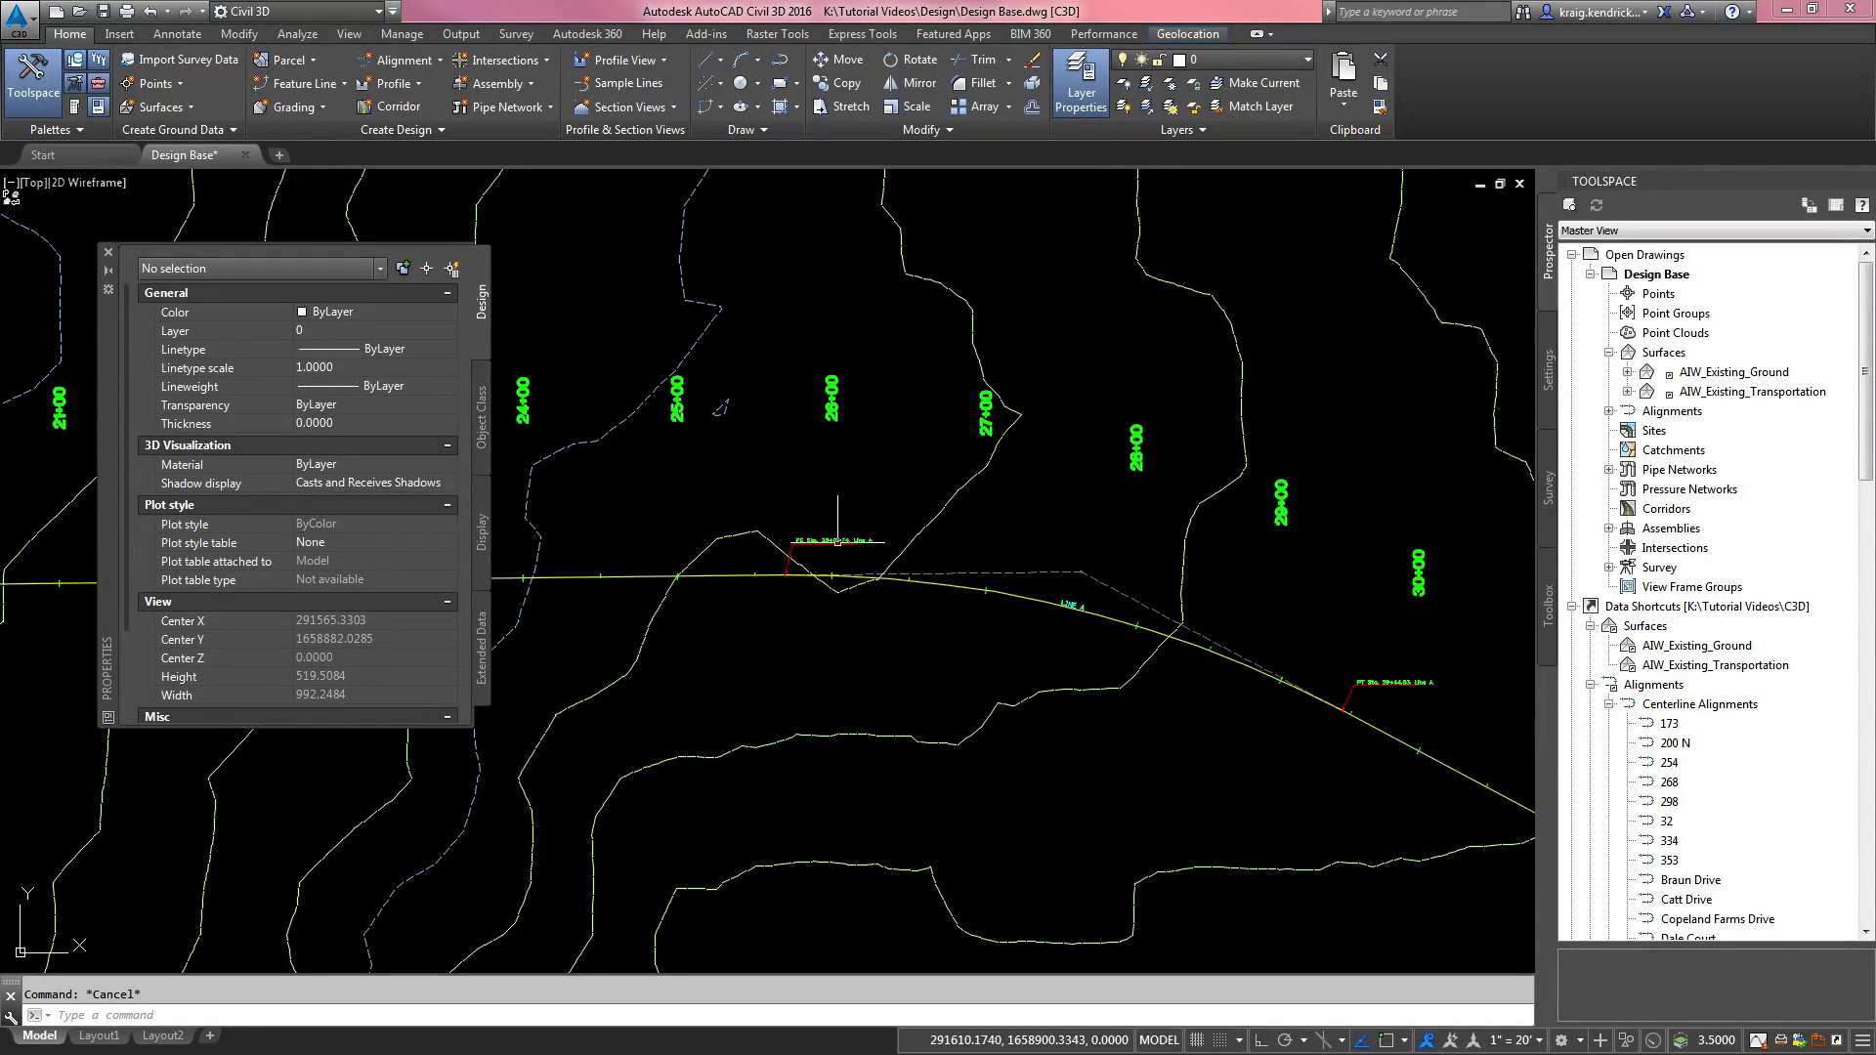
{"action": "left_click", "coordinate": [816, 539]}
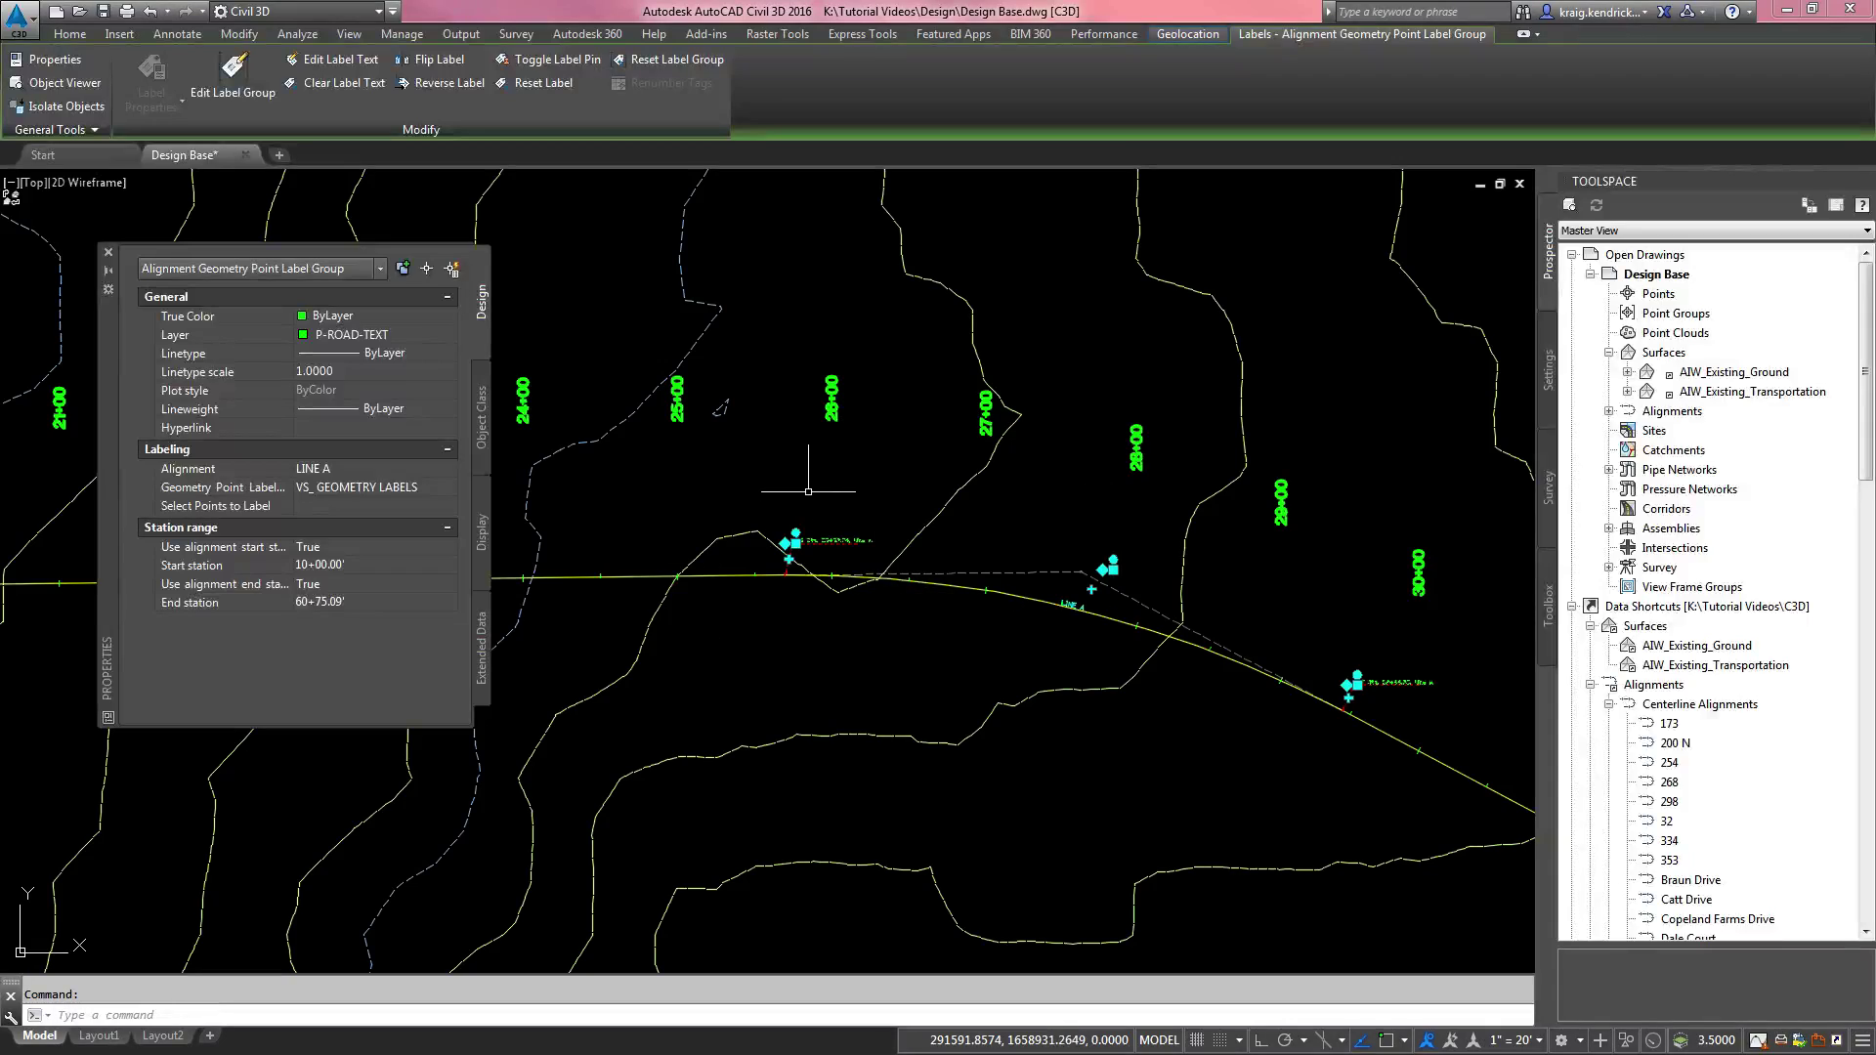
{"action": "right_click", "coordinate": [822, 500]}
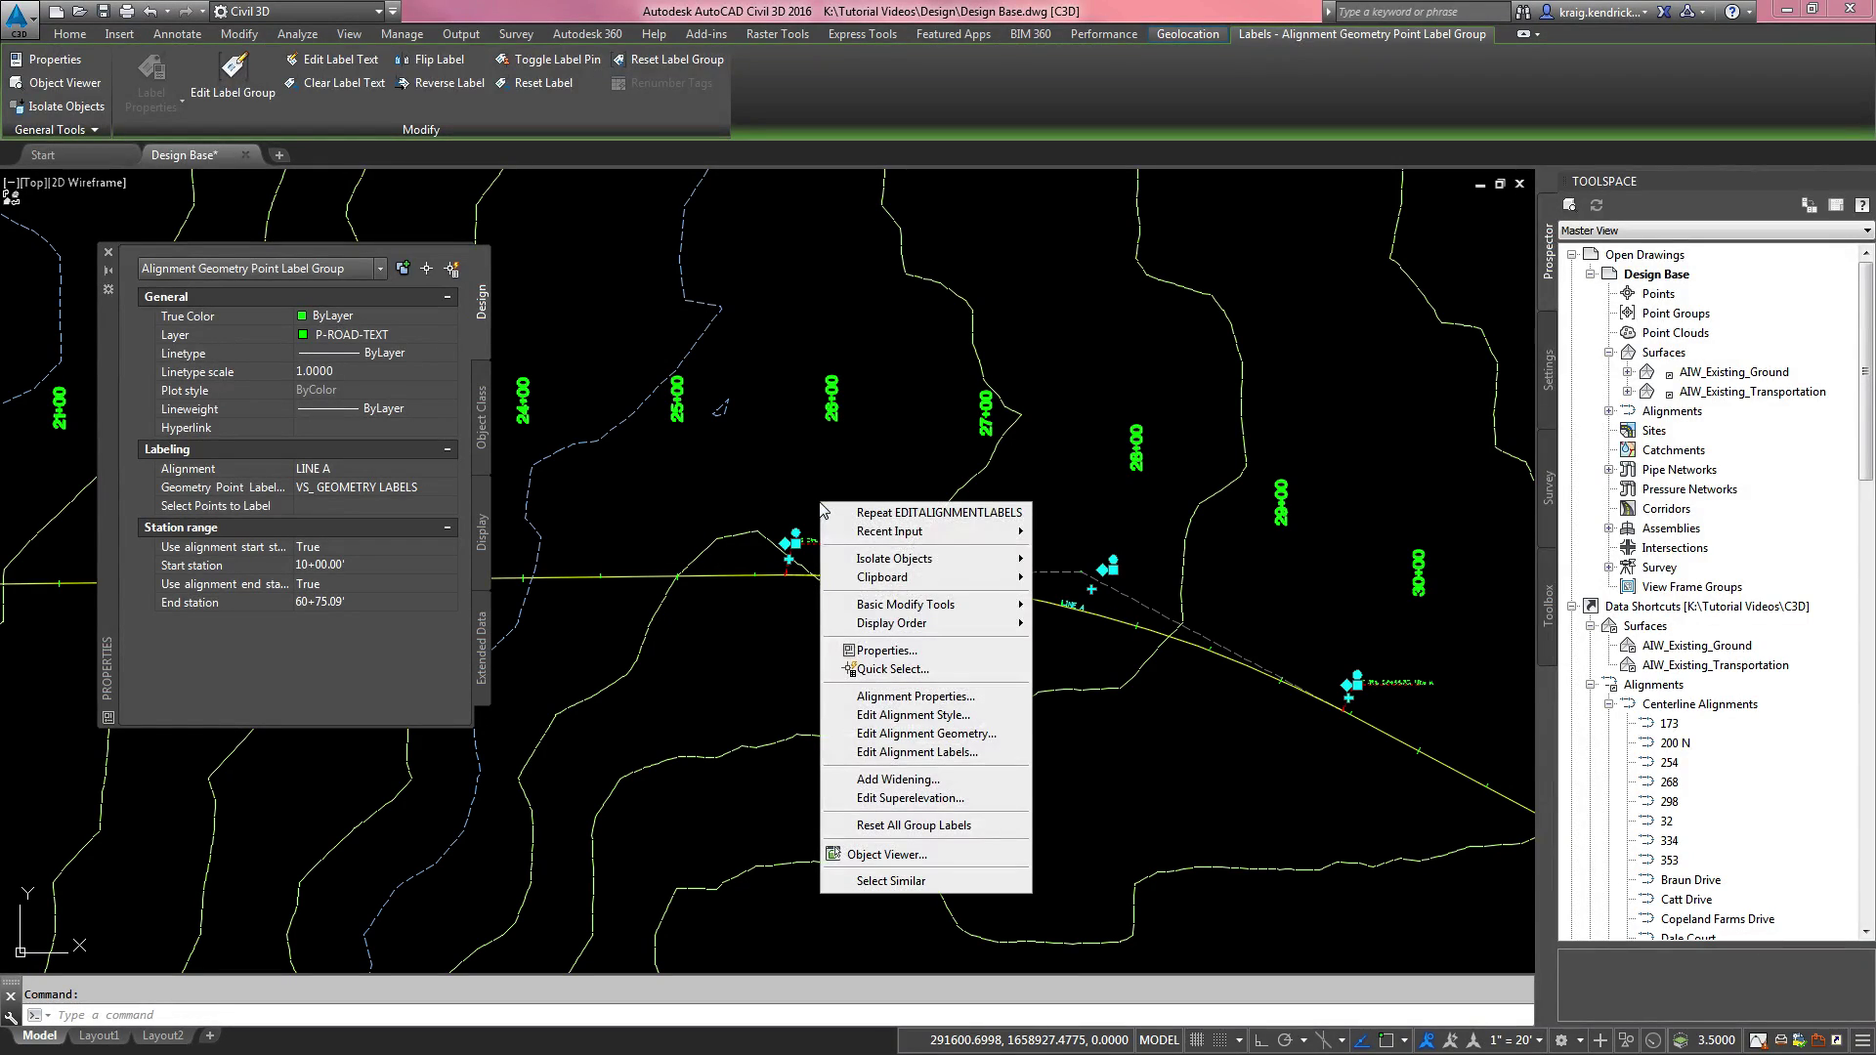
{"action": "key", "text": "Escape"}
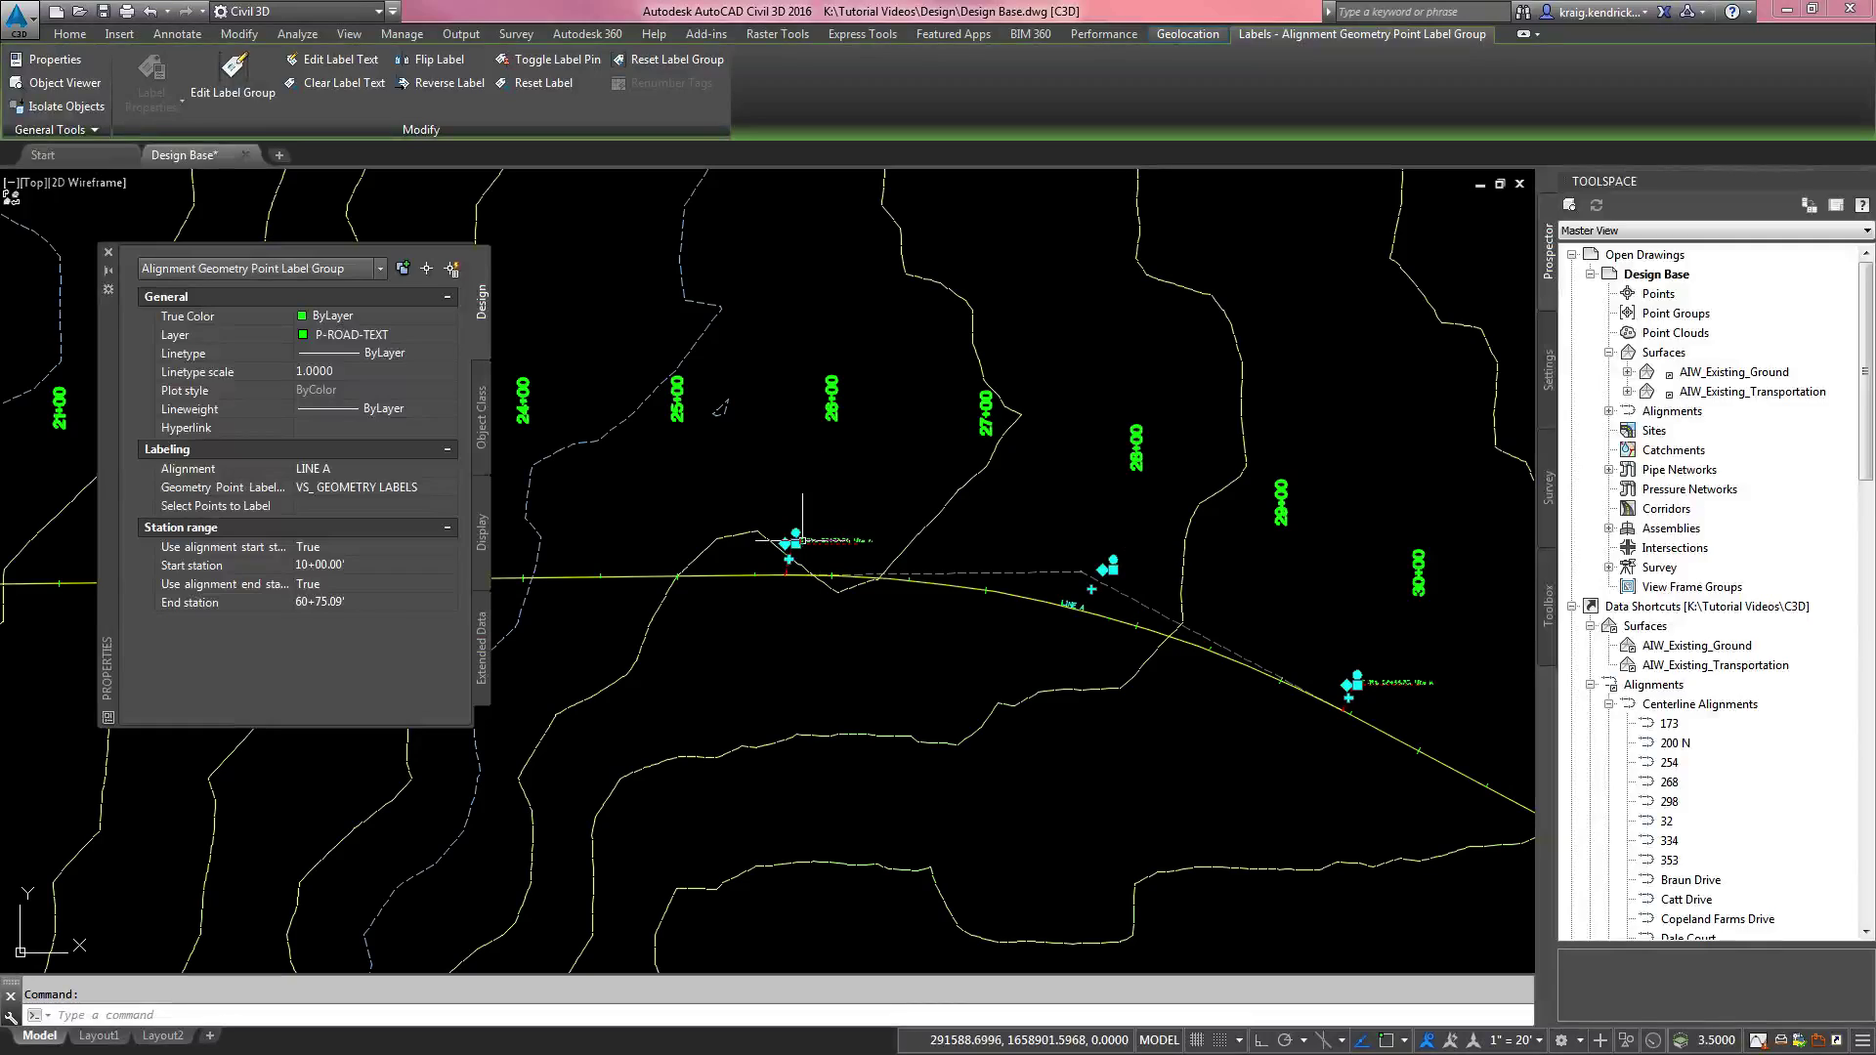
{"action": "right_click", "coordinate": [804, 527]}
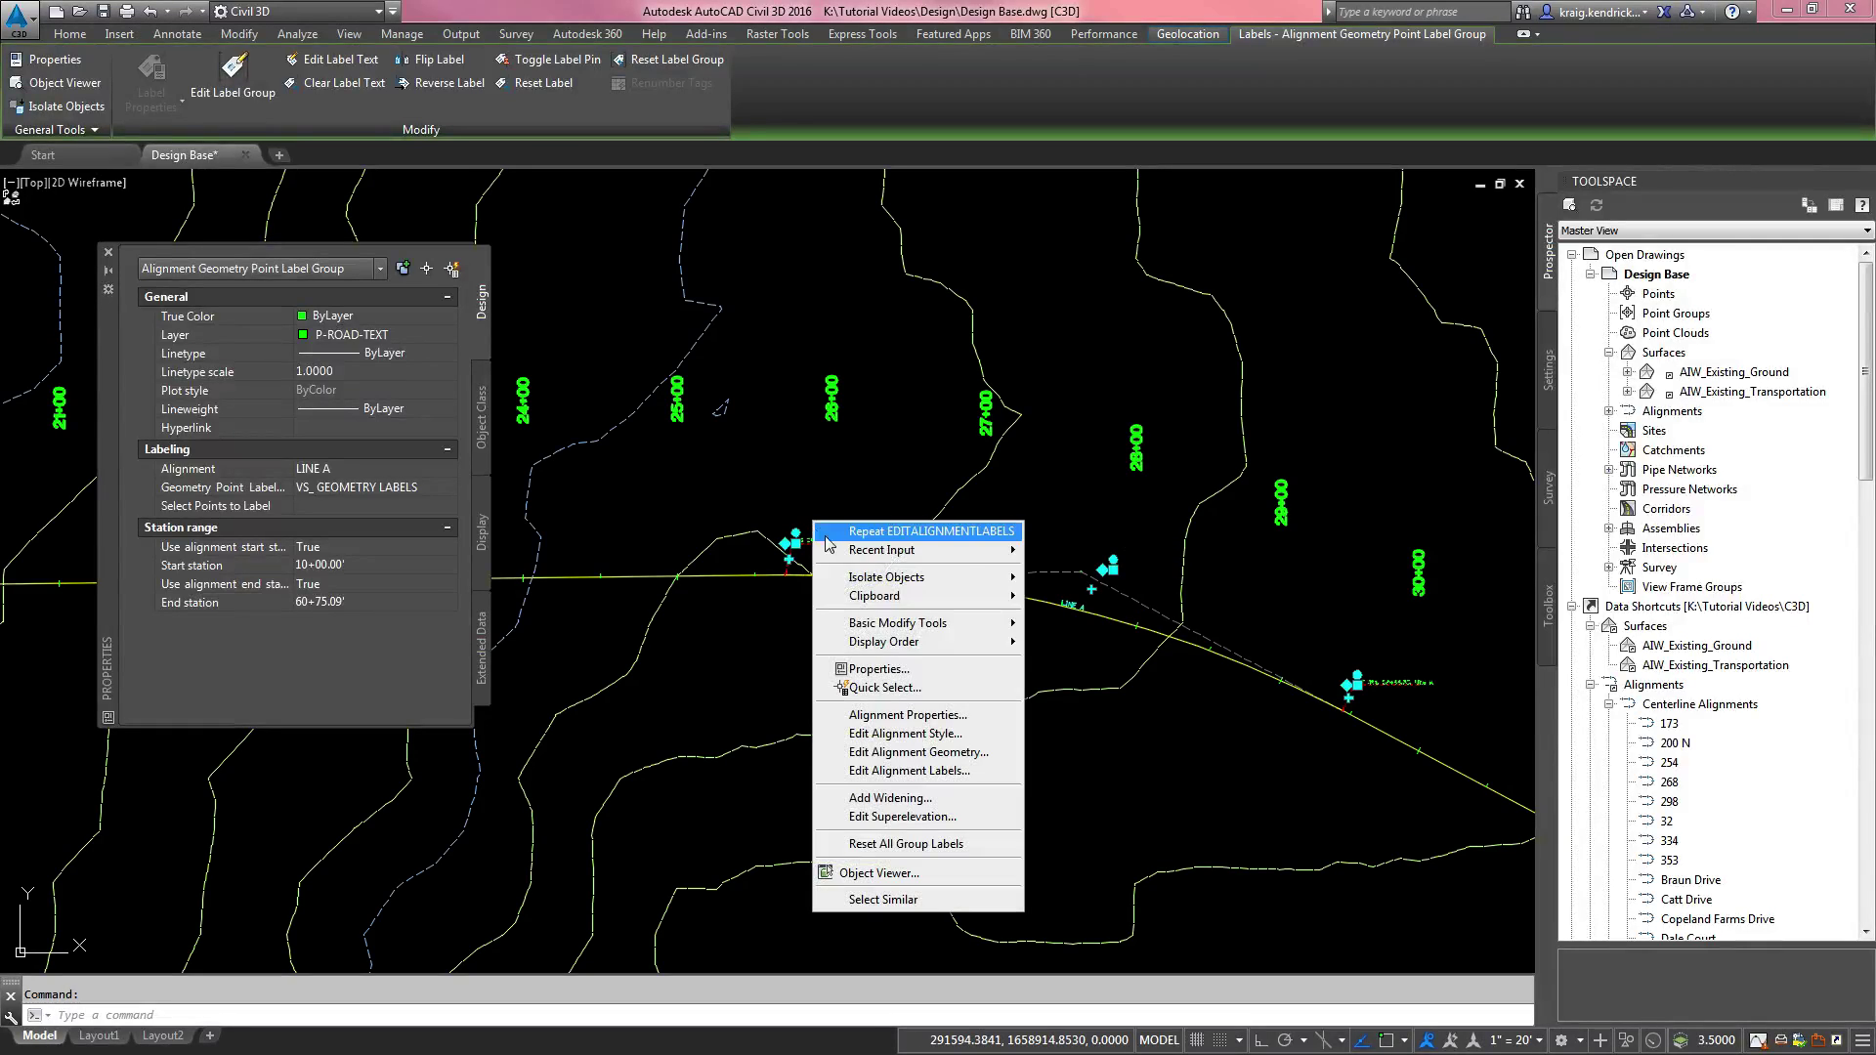
{"action": "left_click", "coordinate": [900, 846]}
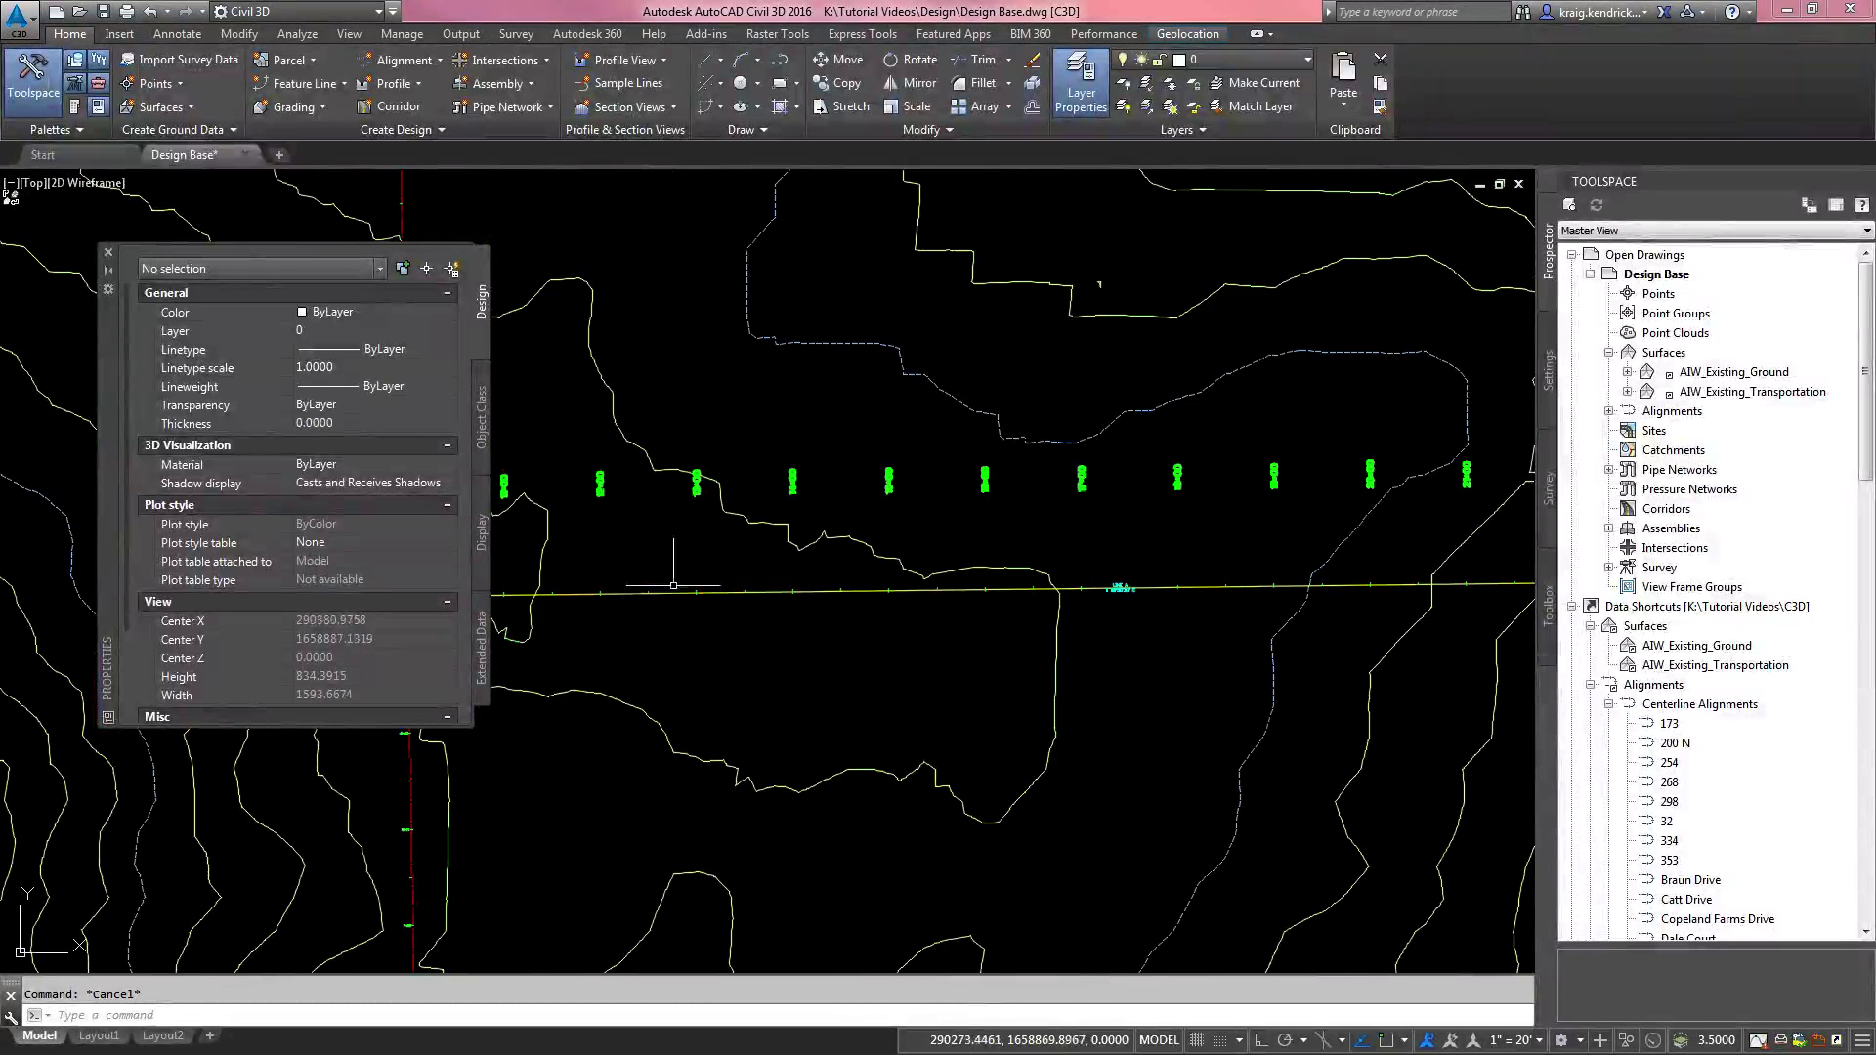
Step: Move the 15+00 and 18+00 major station labels closer to the LINE A alignment, using ortho mode
{"action": "scroll", "coordinate": [884, 483], "scroll_direction": "up", "scroll_amount": 2}
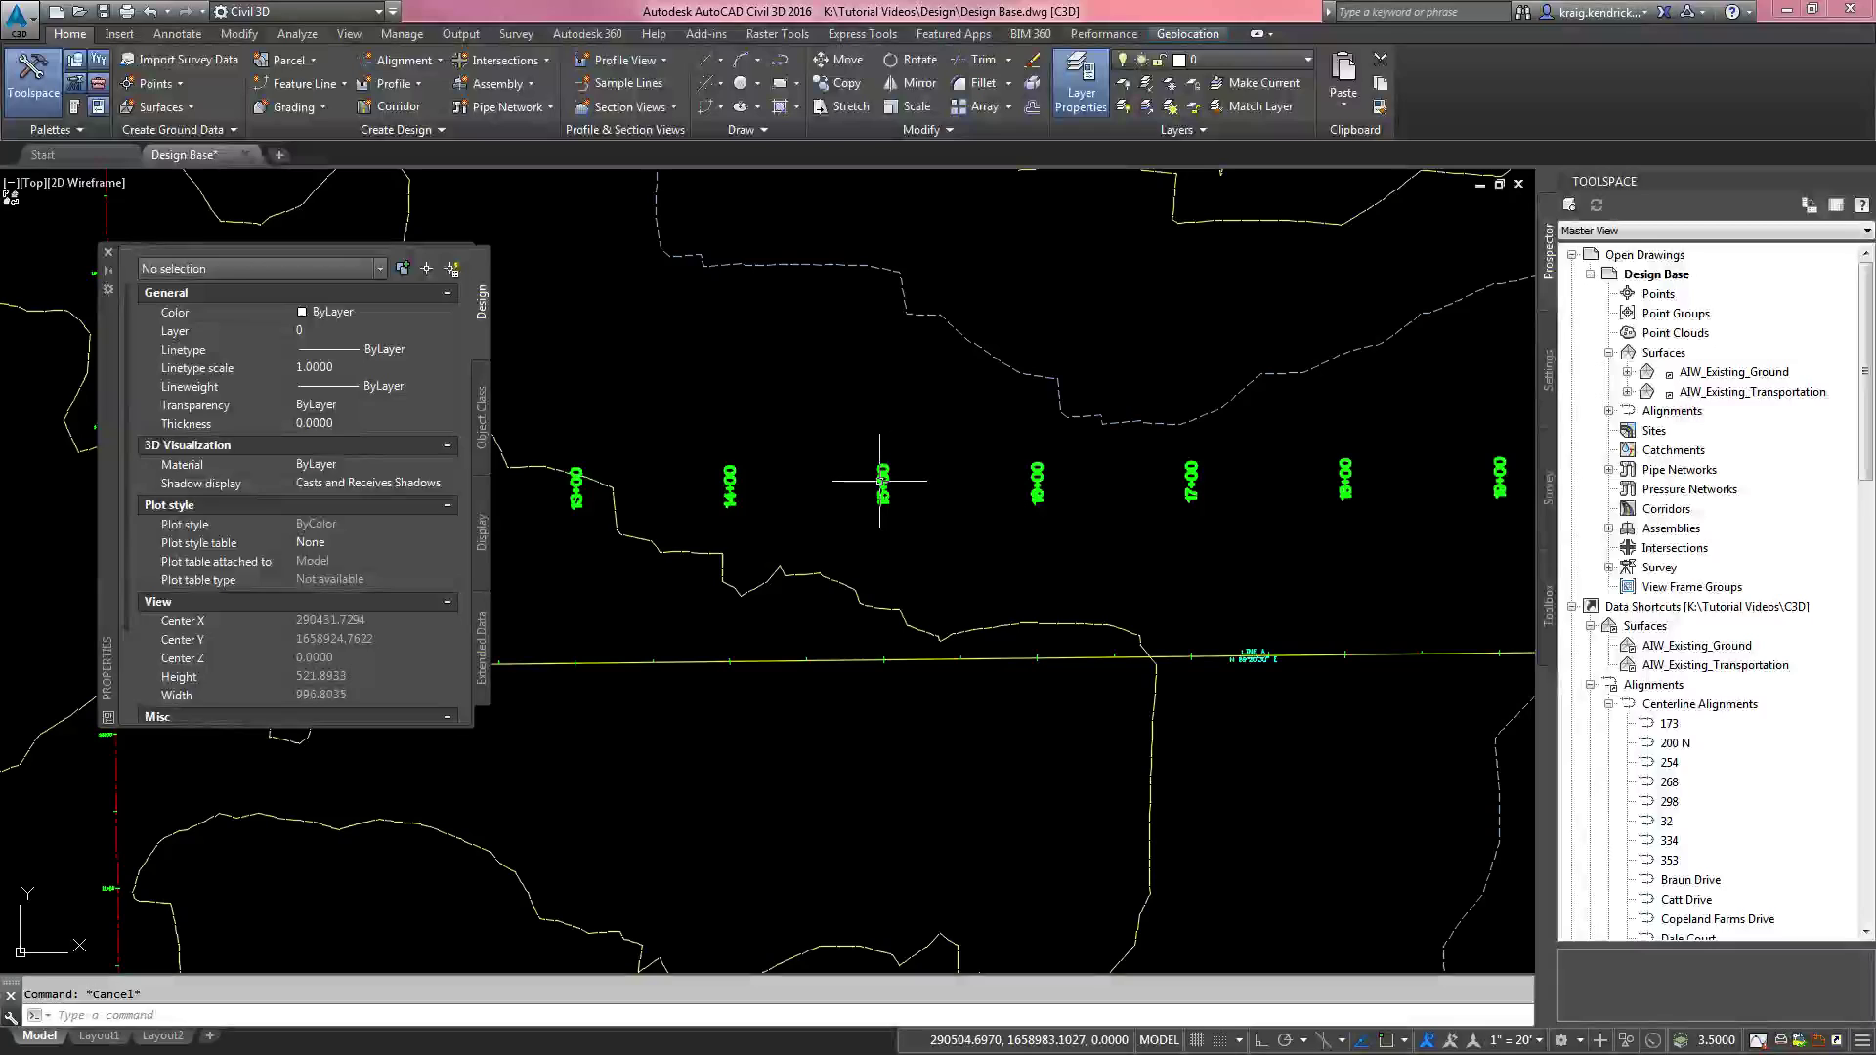
{"action": "left_click", "coordinate": [894, 503]}
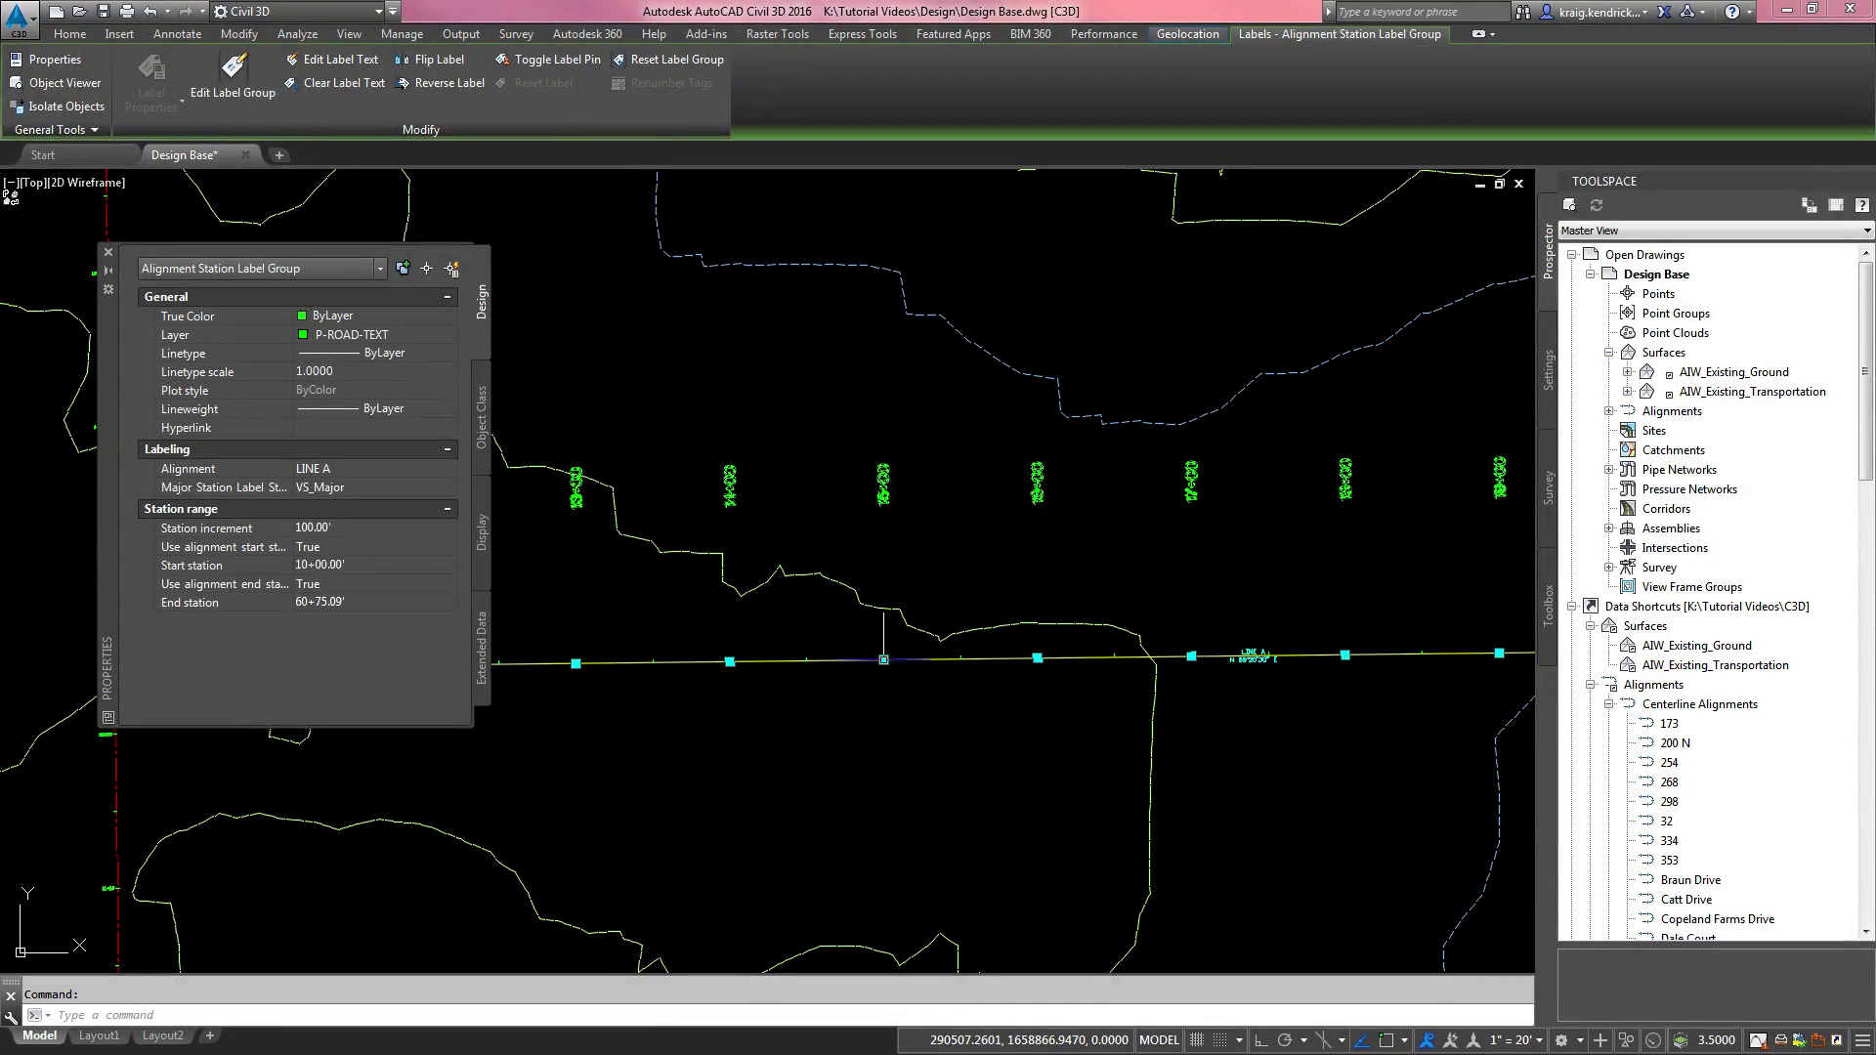
{"action": "left_click", "coordinate": [884, 660]}
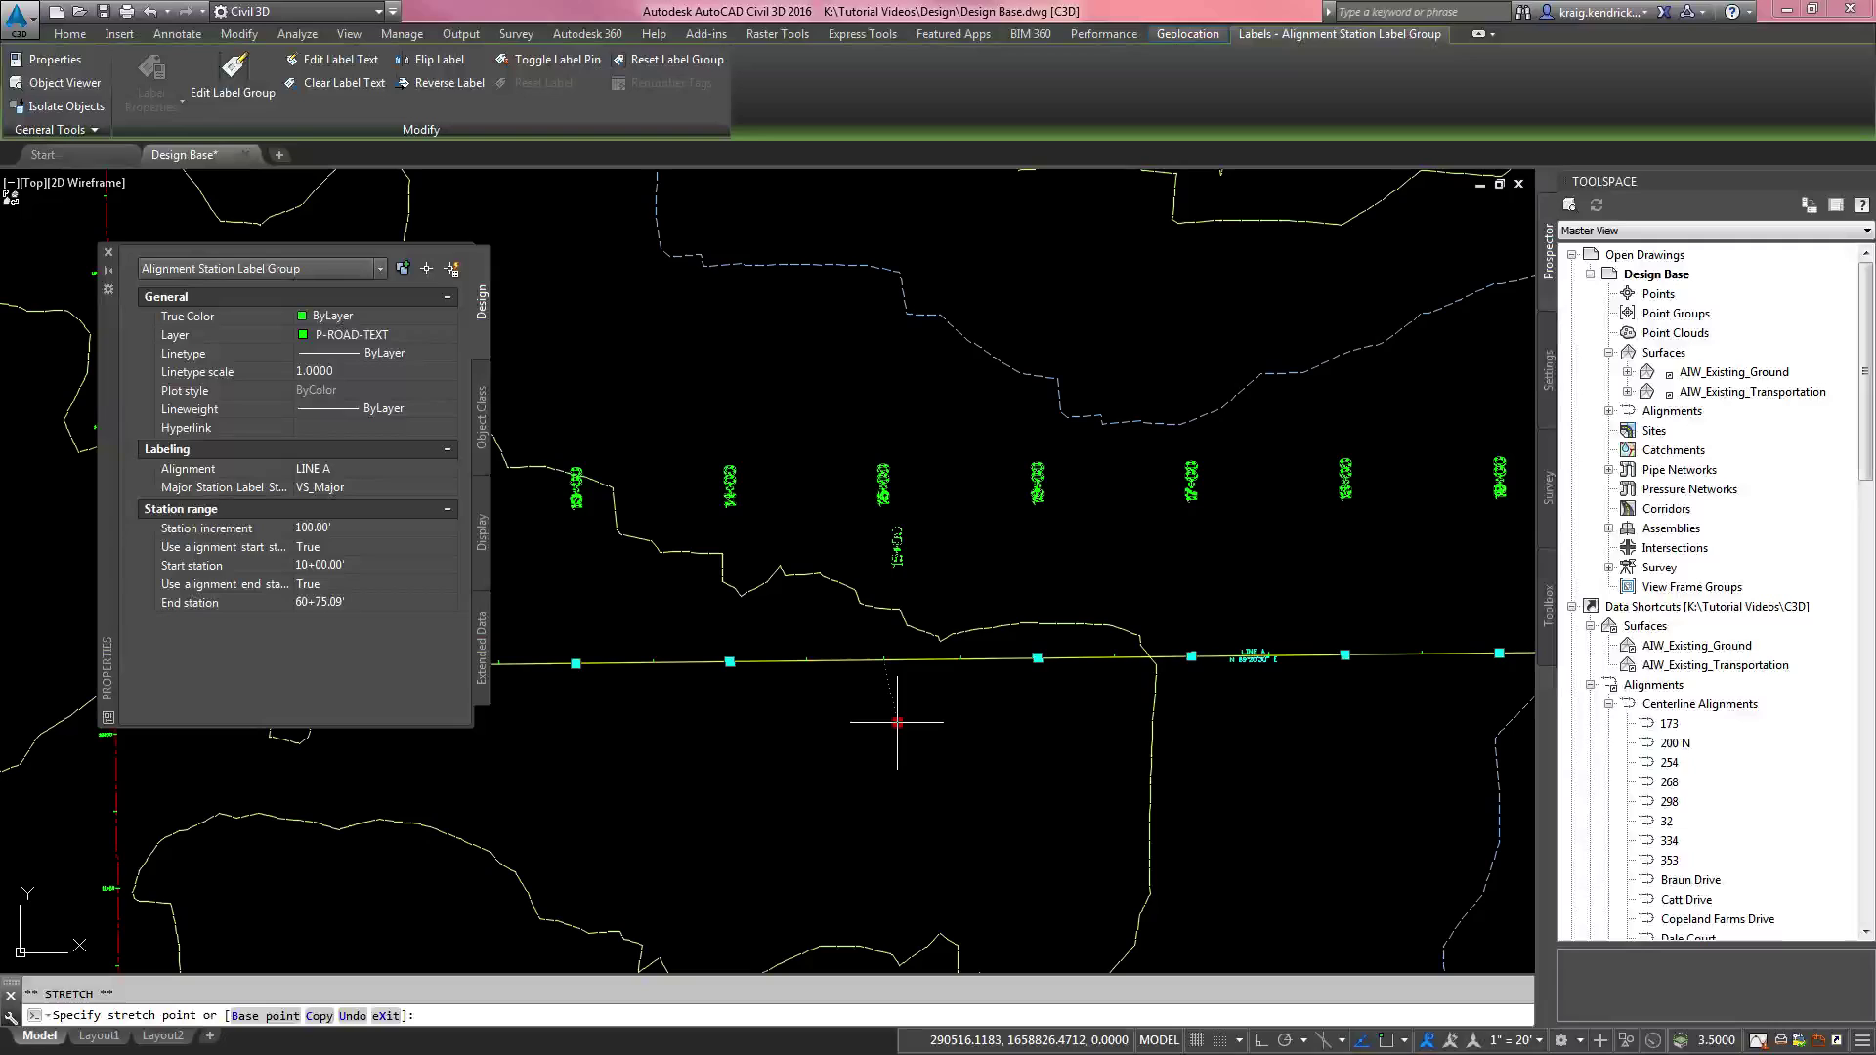
{"action": "key", "text": "F8"}
{"action": "left_click", "coordinate": [892, 727]}
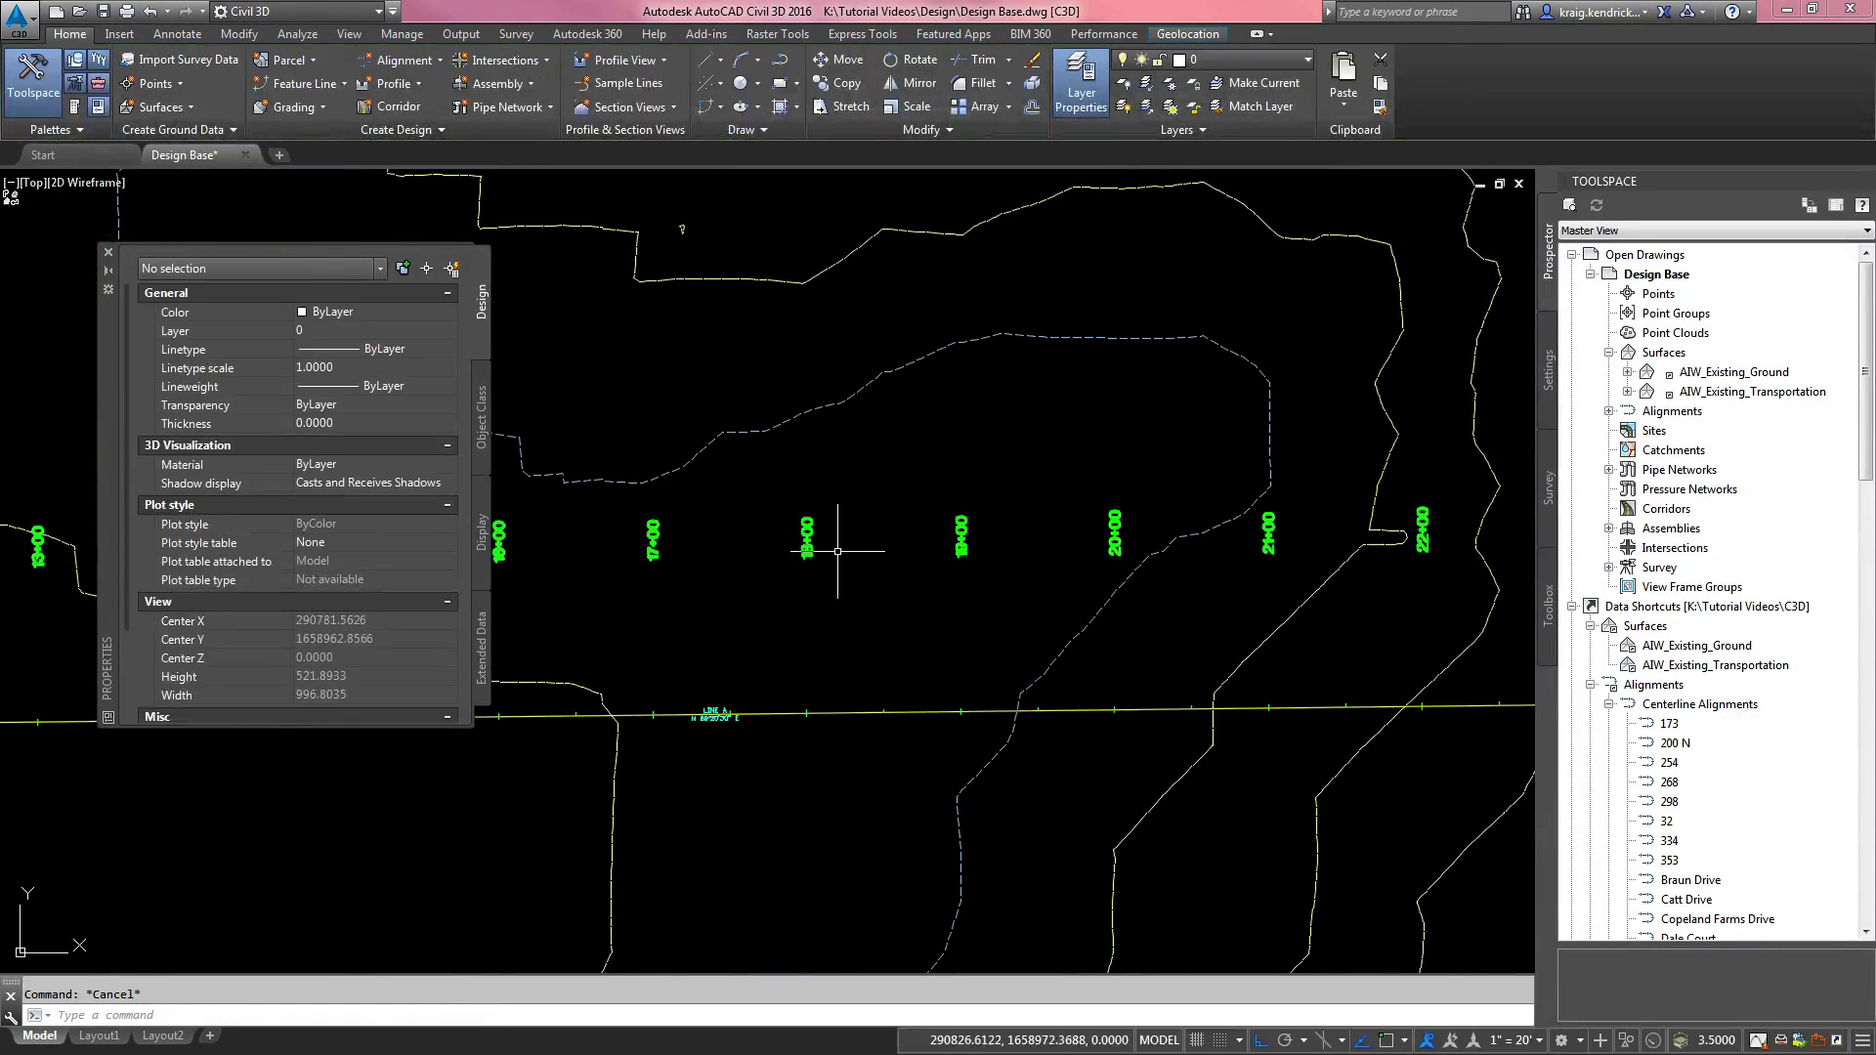
{"action": "left_click", "coordinate": [814, 547]}
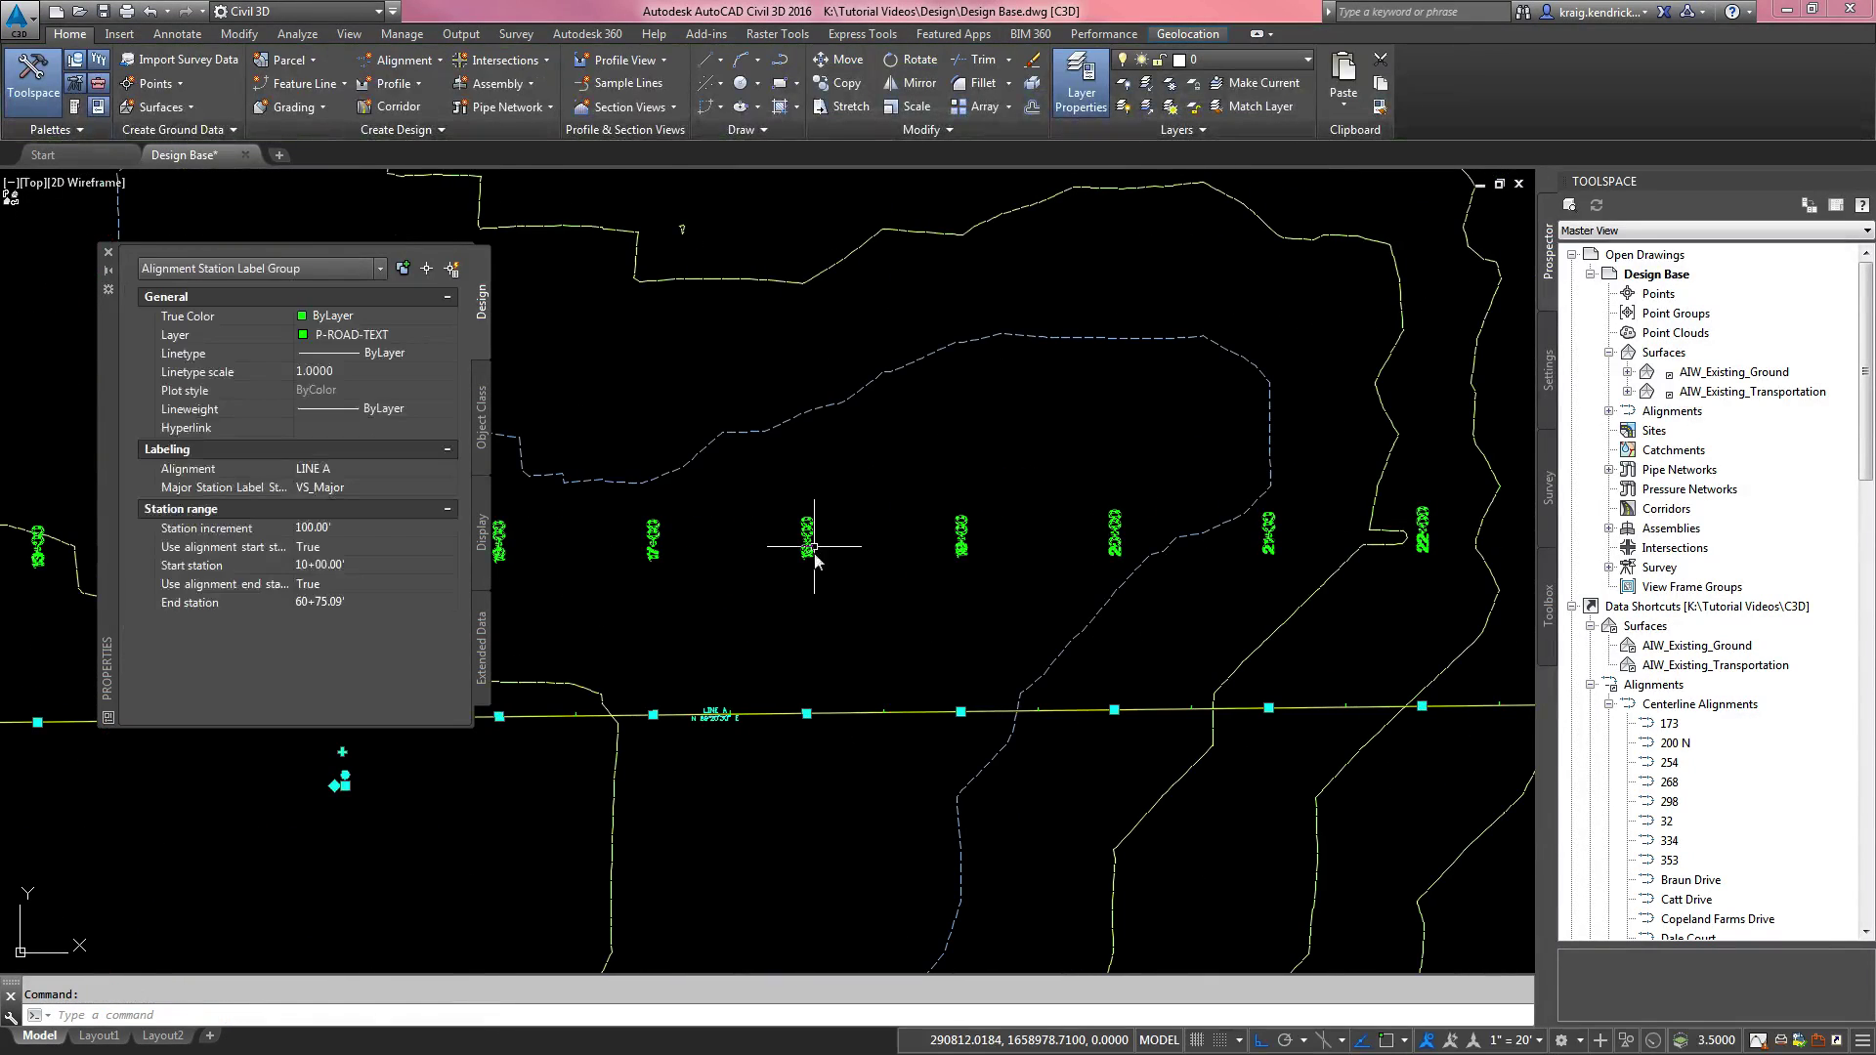
{"action": "left_click", "coordinate": [814, 547]}
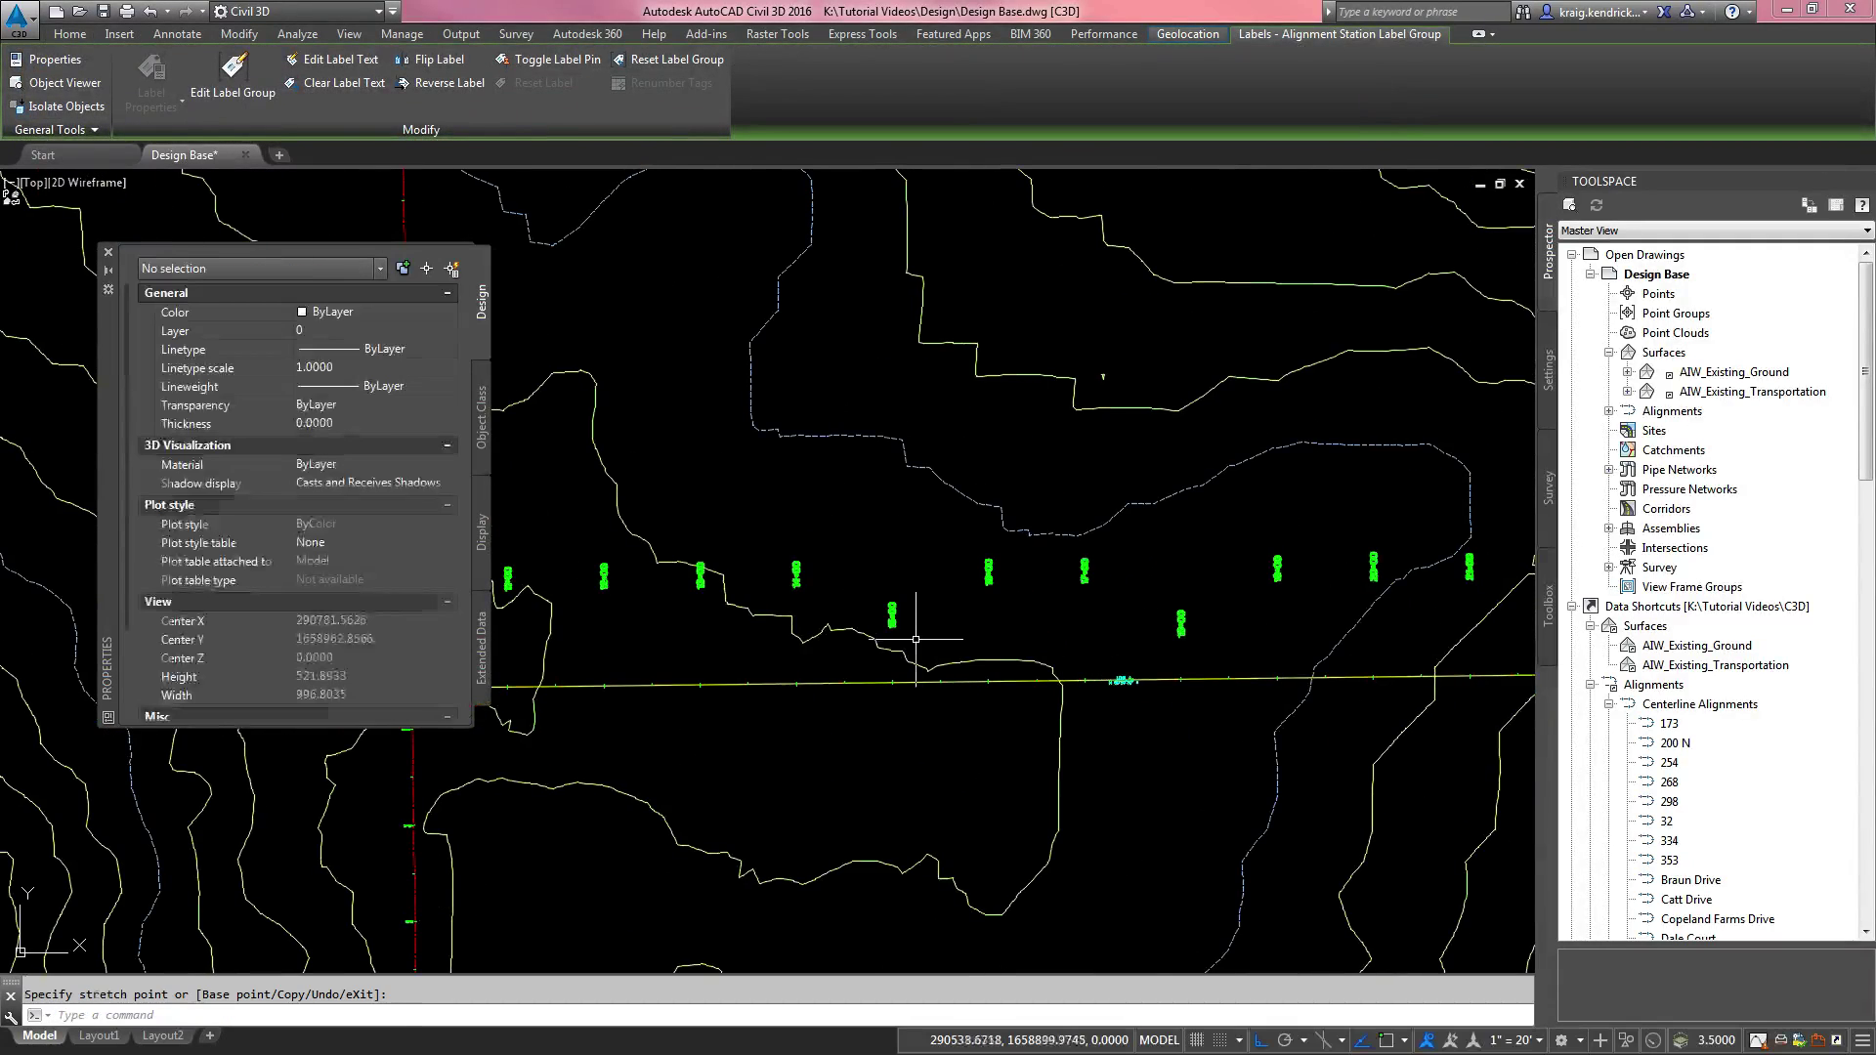
Step: Reset all labels in LINE A's major station label group
{"action": "key", "text": "Escape"}
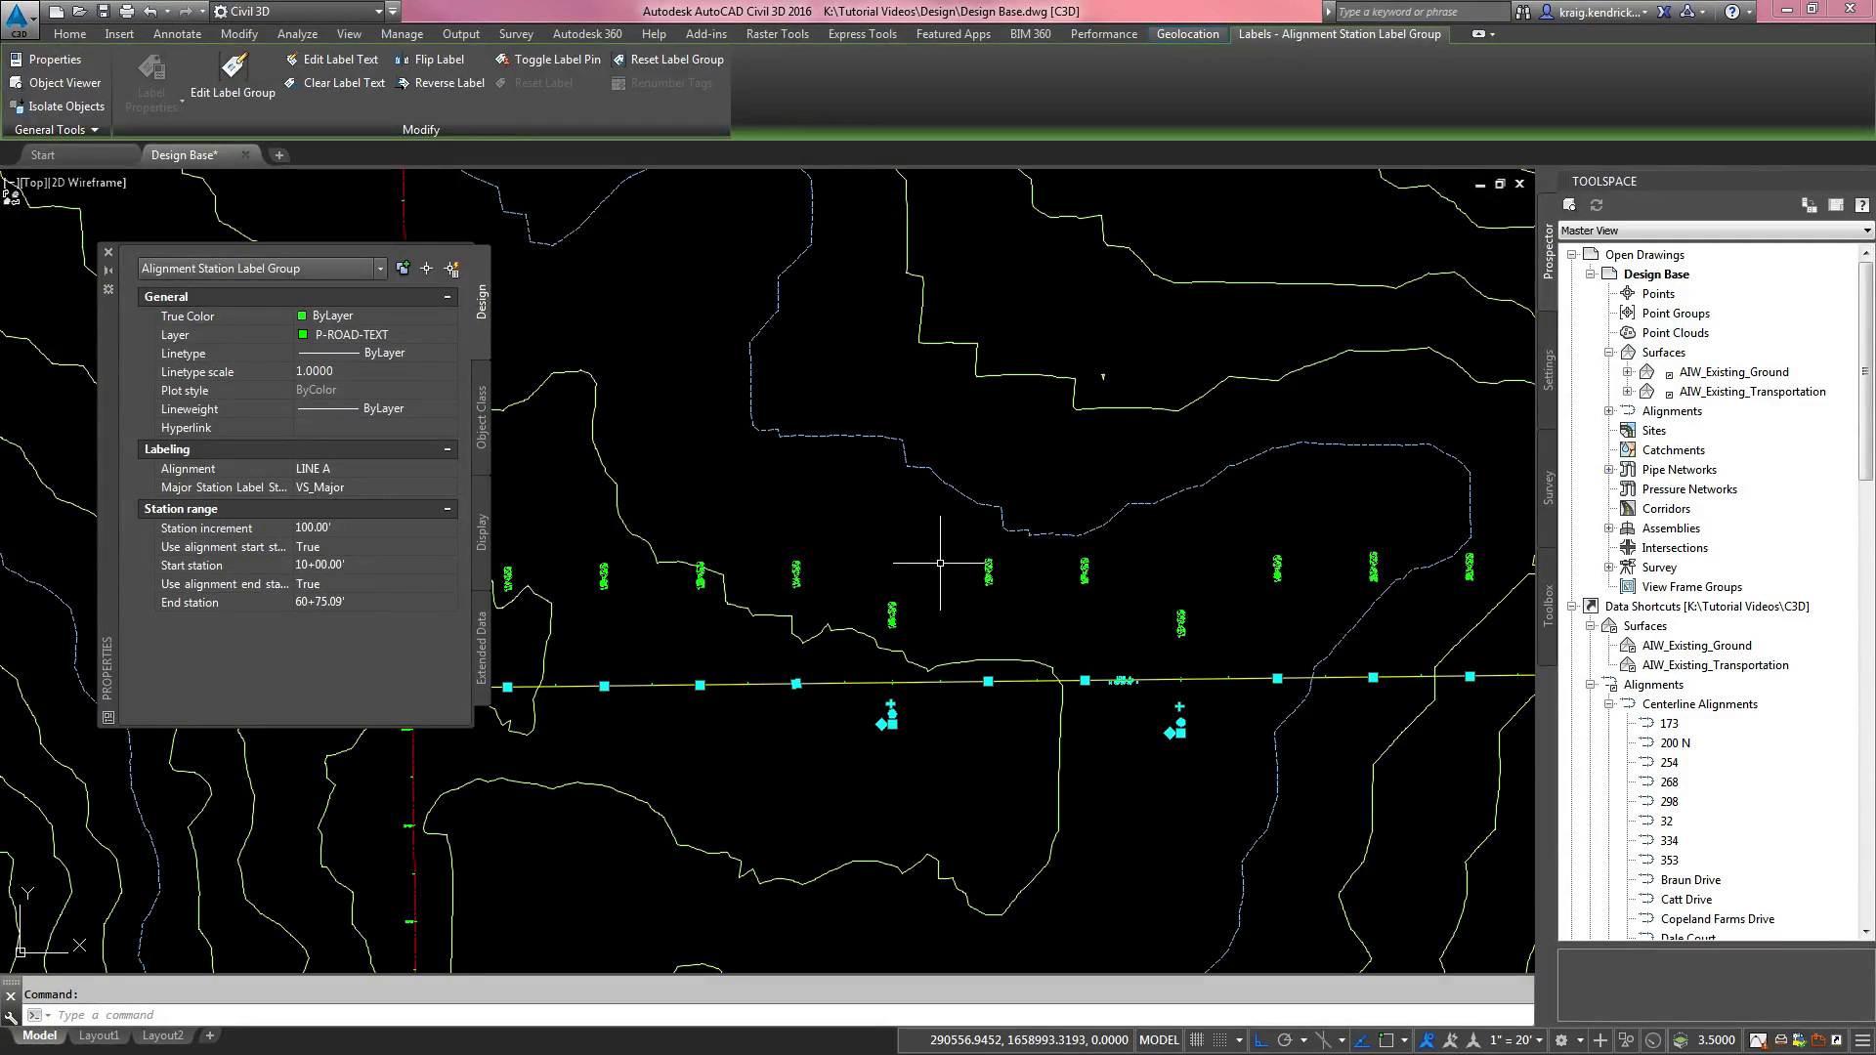
{"action": "right_click", "coordinate": [879, 562]}
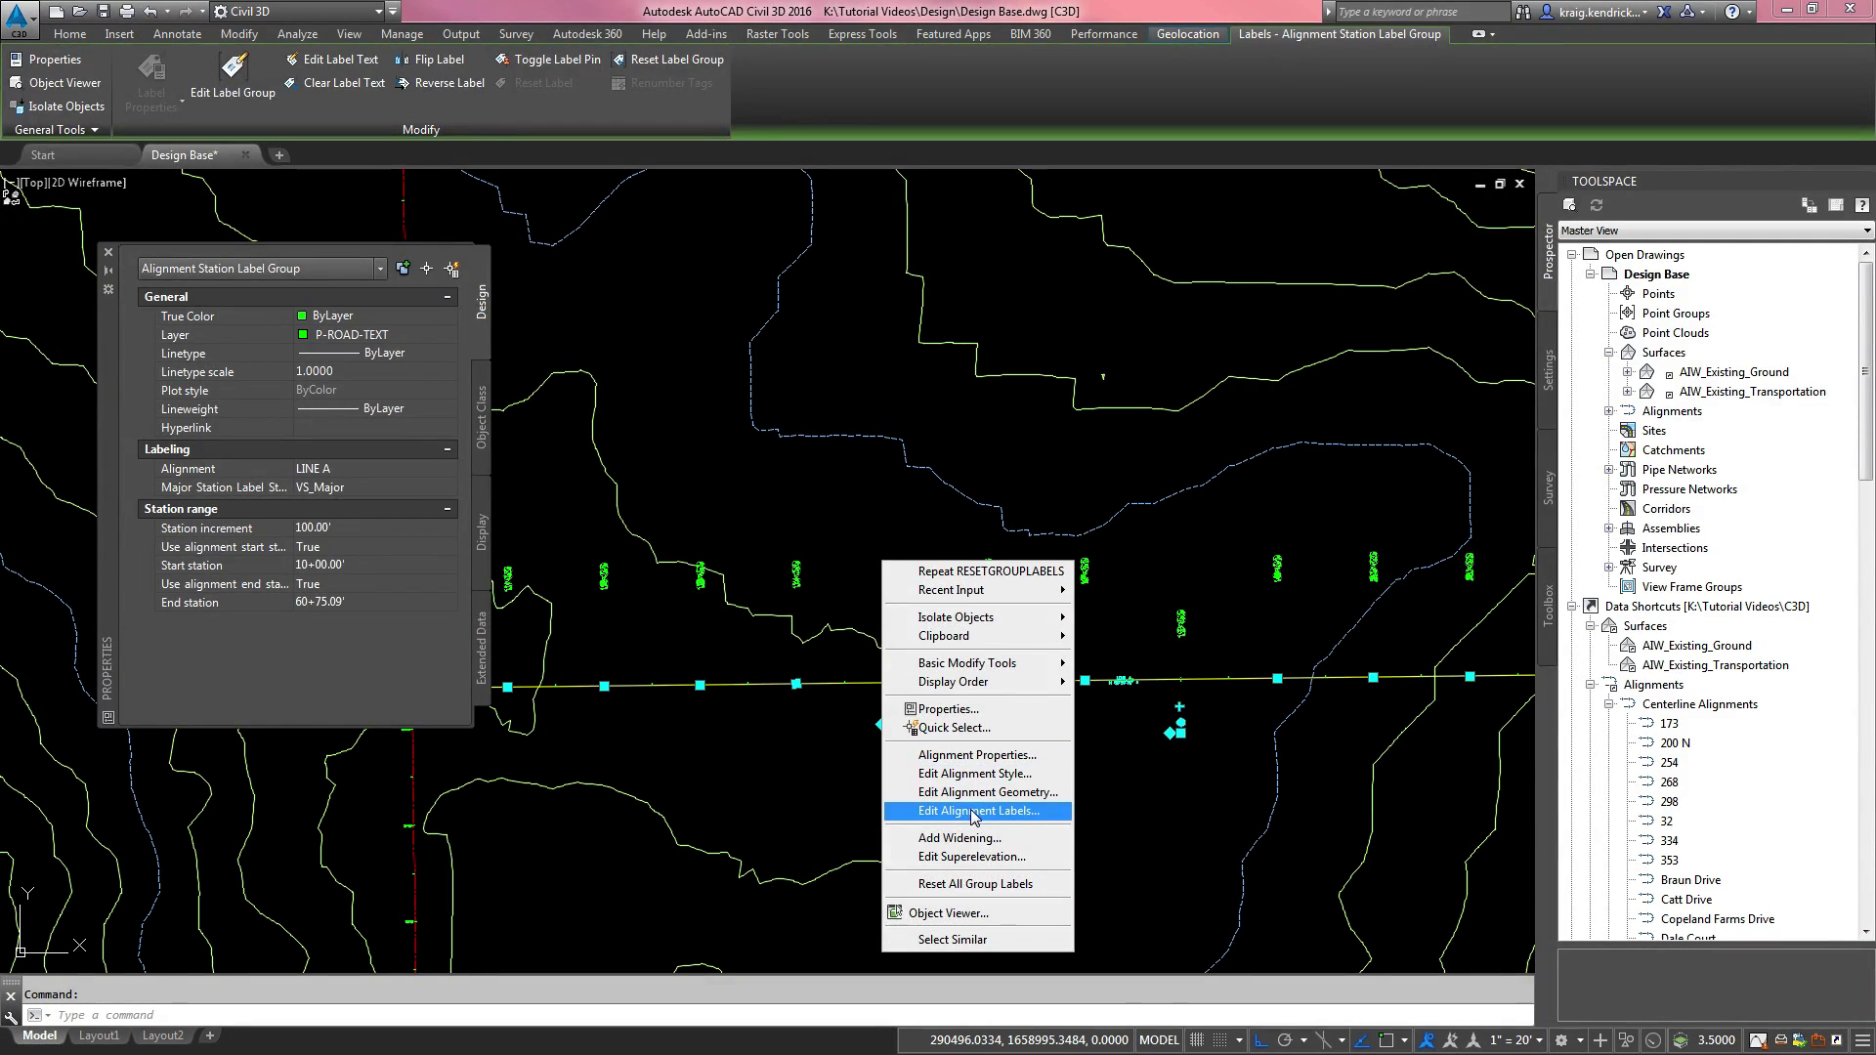
{"action": "left_click", "coordinate": [944, 884]}
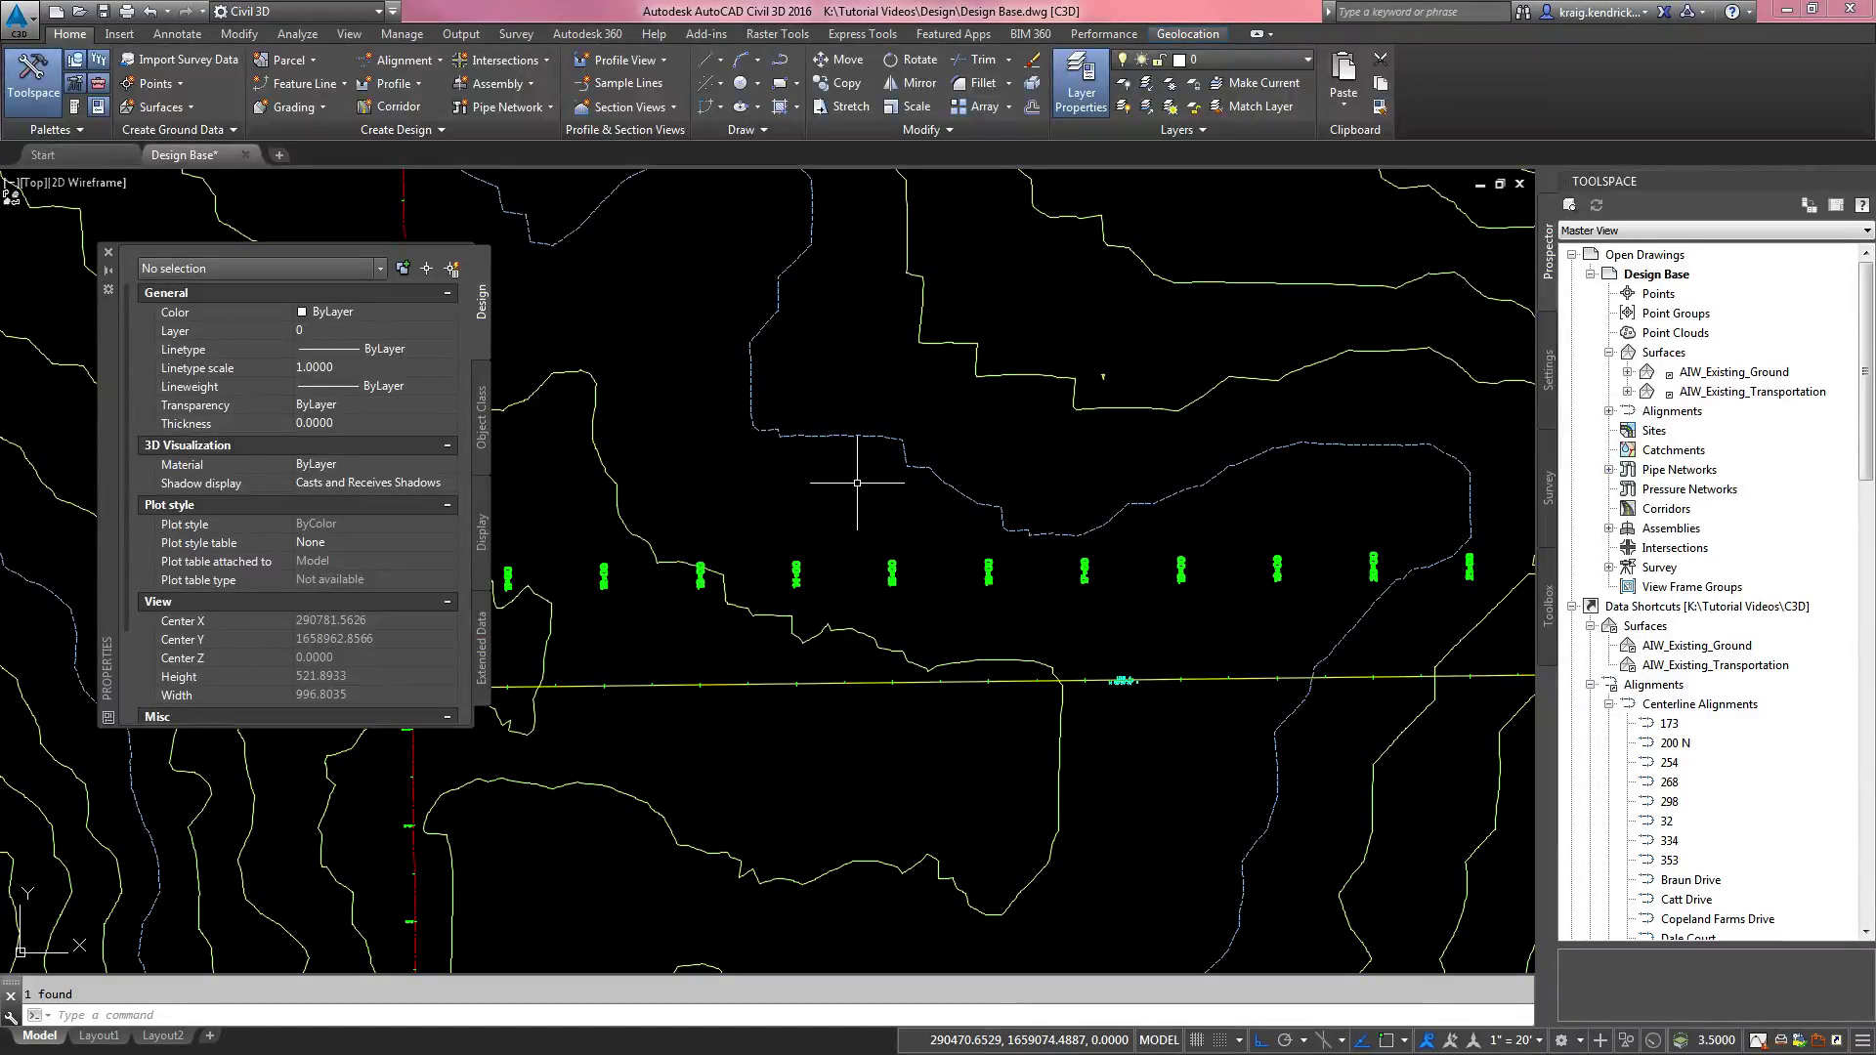
Step: Close the Properties palette and clear the selection
{"action": "scroll", "coordinate": [856, 515], "scroll_direction": "down", "scroll_amount": 2}
{"action": "scroll", "coordinate": [534, 503], "scroll_direction": "down", "scroll_amount": 3}
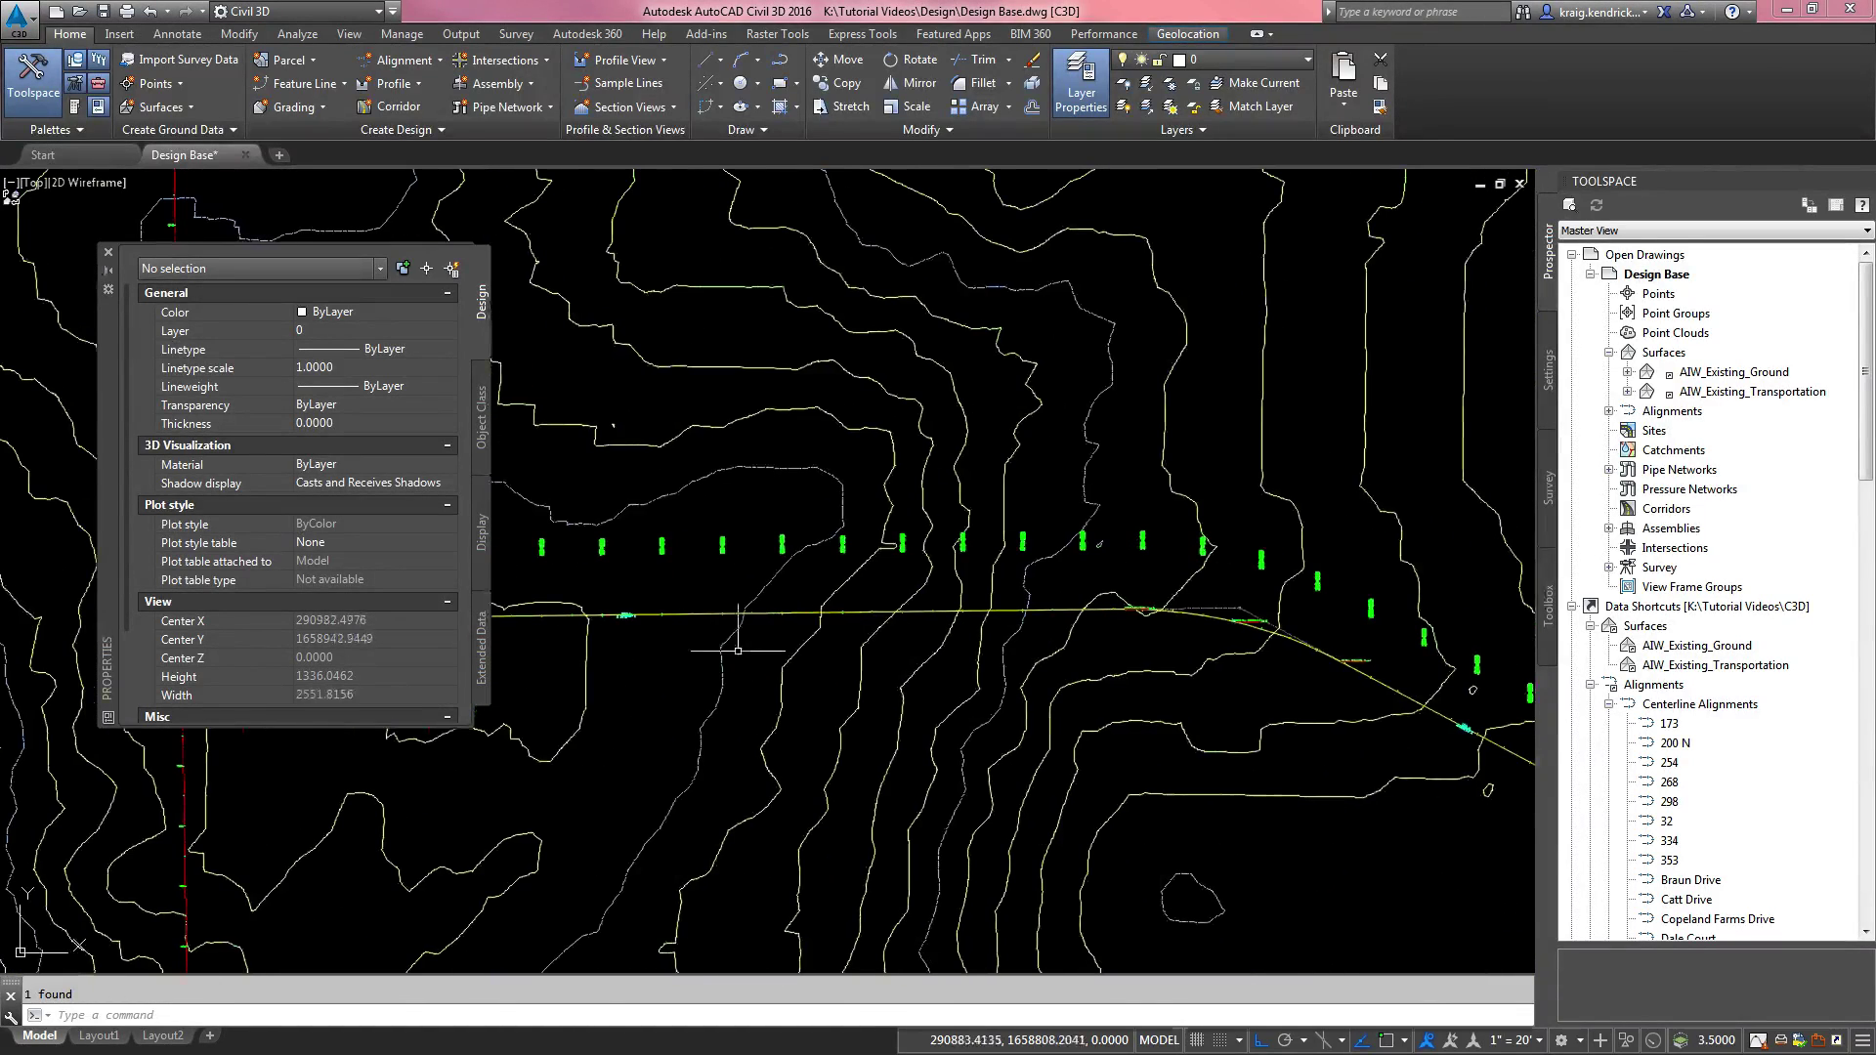
{"action": "key", "text": "ctrl+1"}
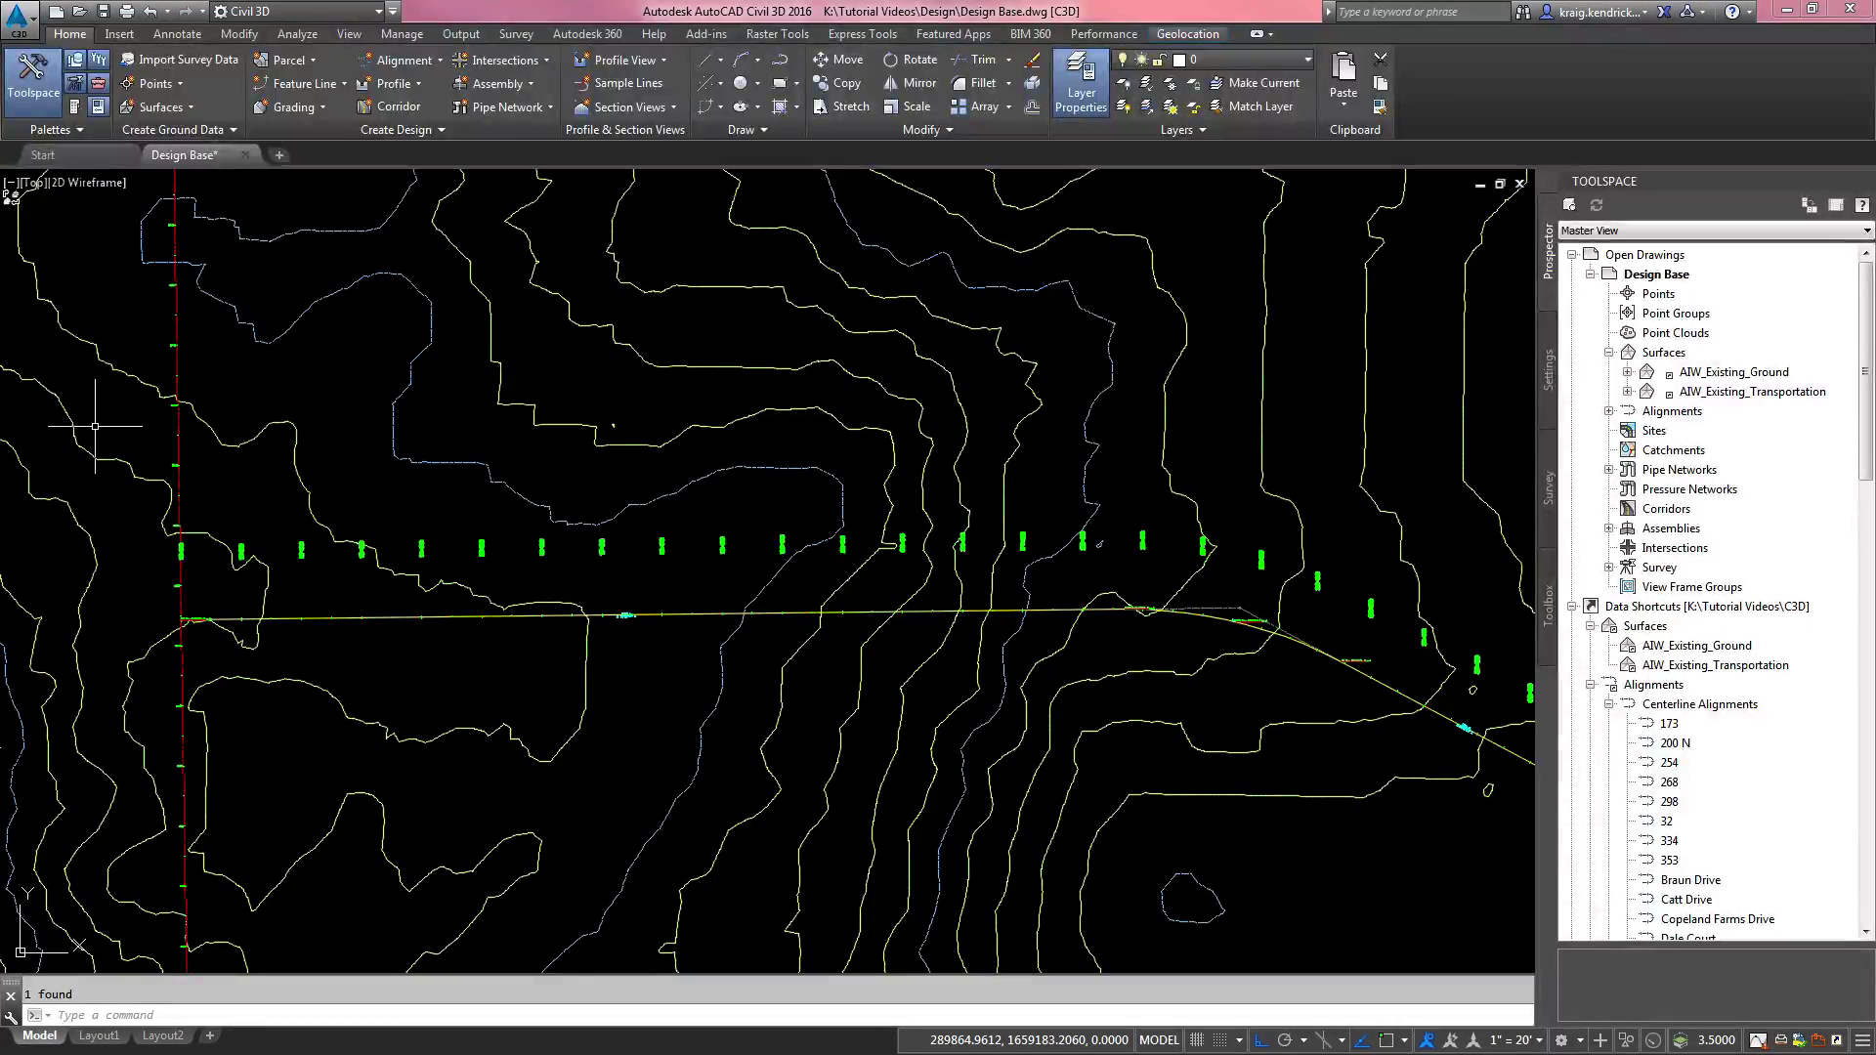
{"action": "key", "text": "Escape"}
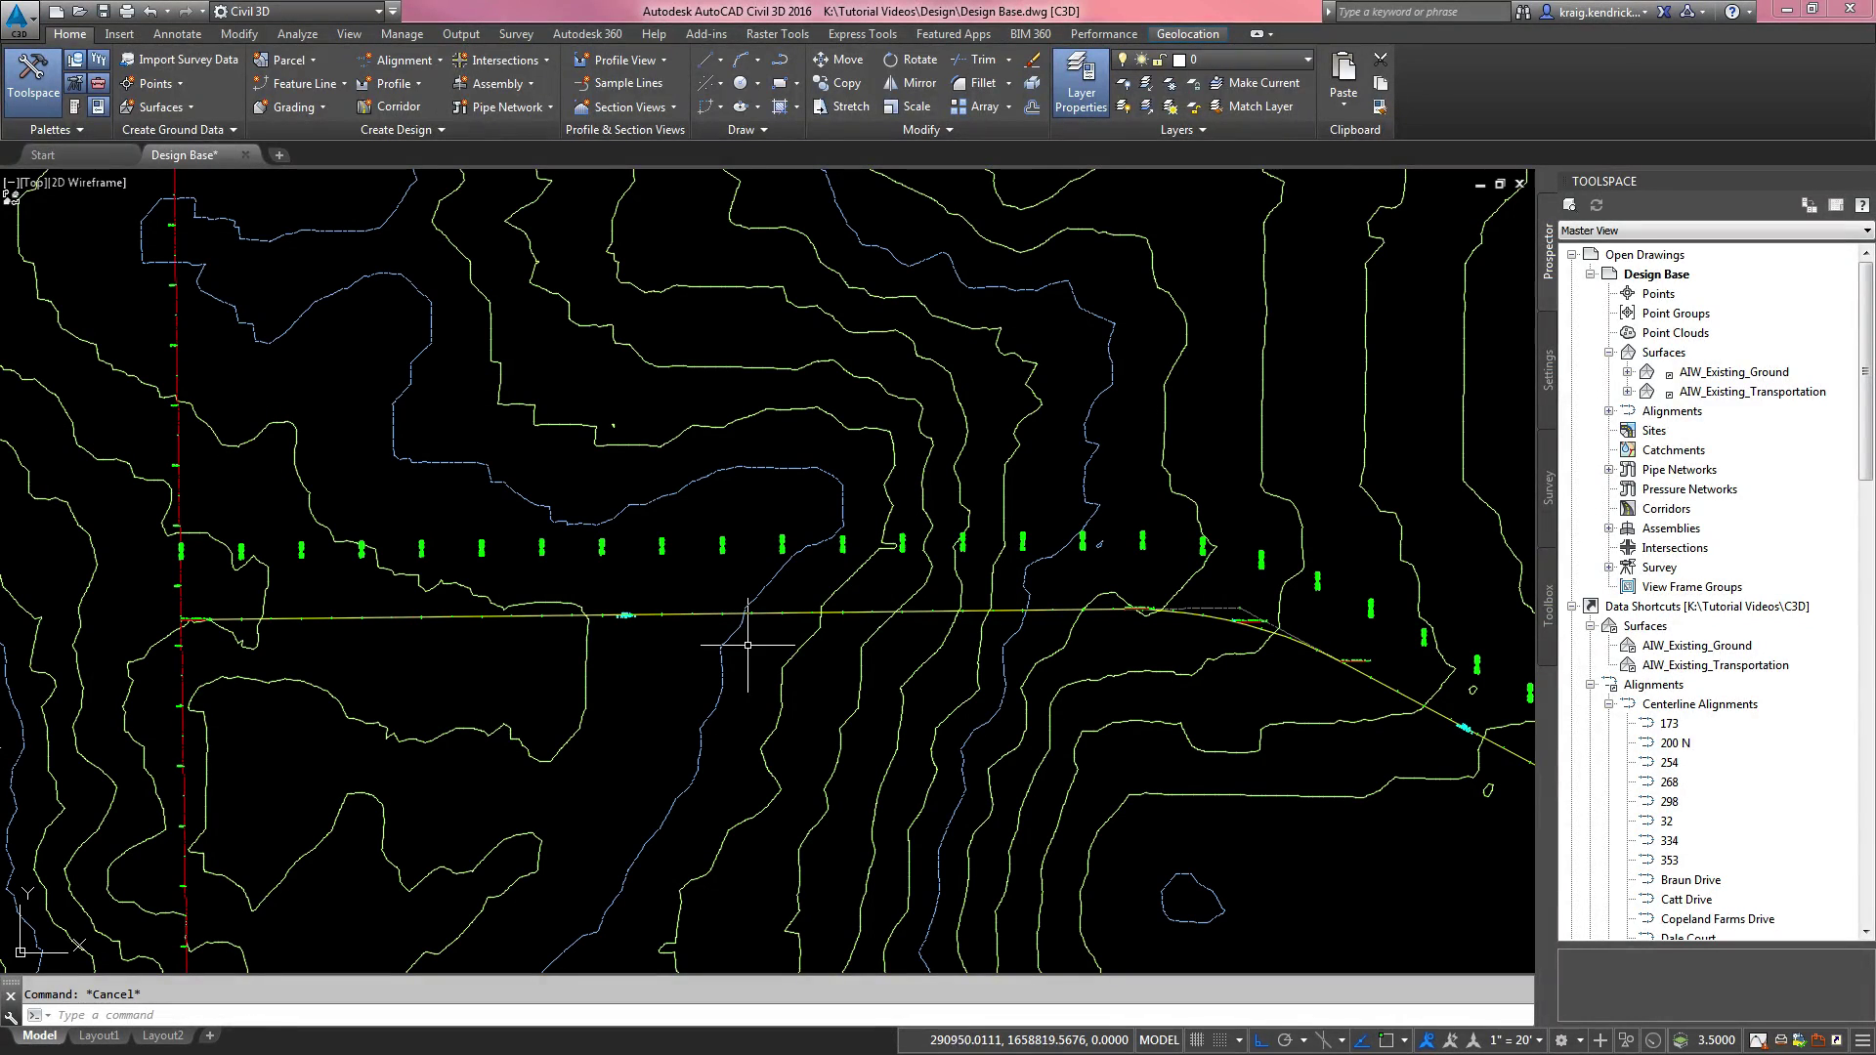
Step: Start adding alignment labels from LINE A's first curve and set the label type to Single Segment
{"action": "scroll", "coordinate": [1126, 650], "scroll_direction": "up", "scroll_amount": 4}
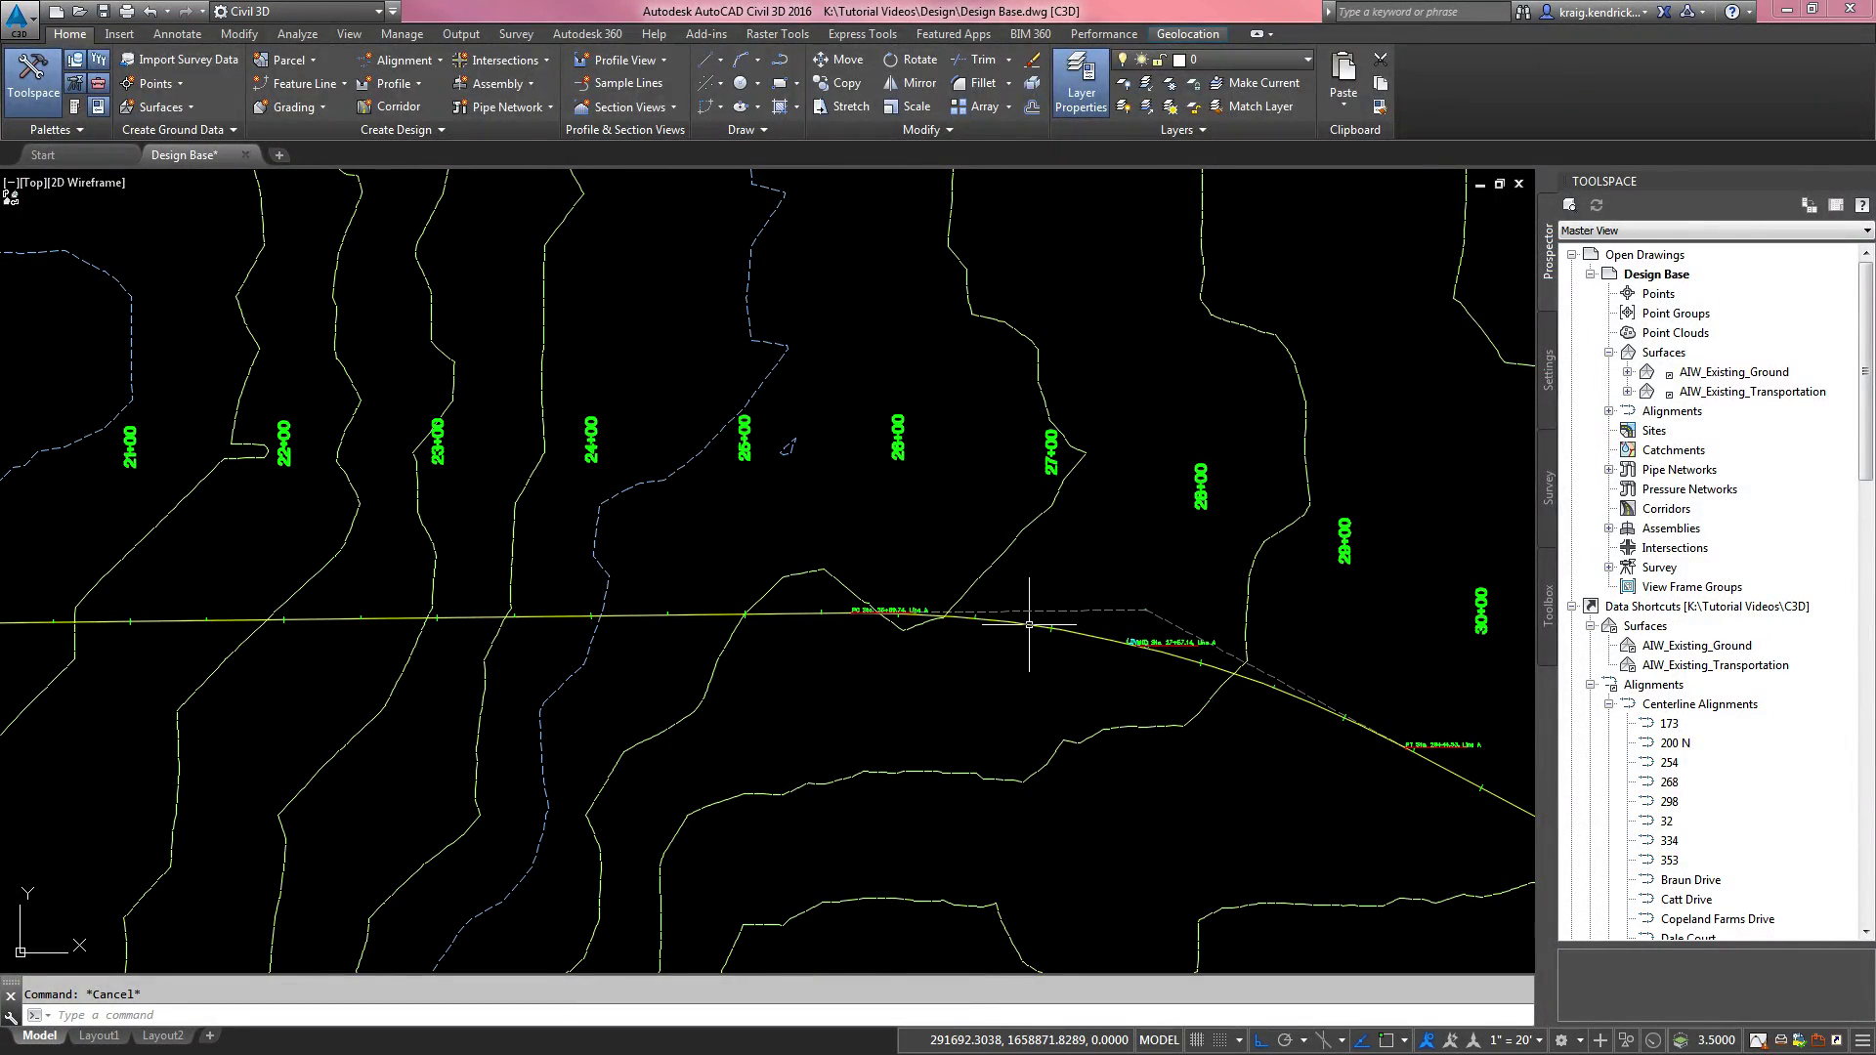
{"action": "scroll", "coordinate": [1074, 621], "scroll_direction": "up", "scroll_amount": 6}
{"action": "scroll", "coordinate": [901, 650], "scroll_direction": "down", "scroll_amount": 6}
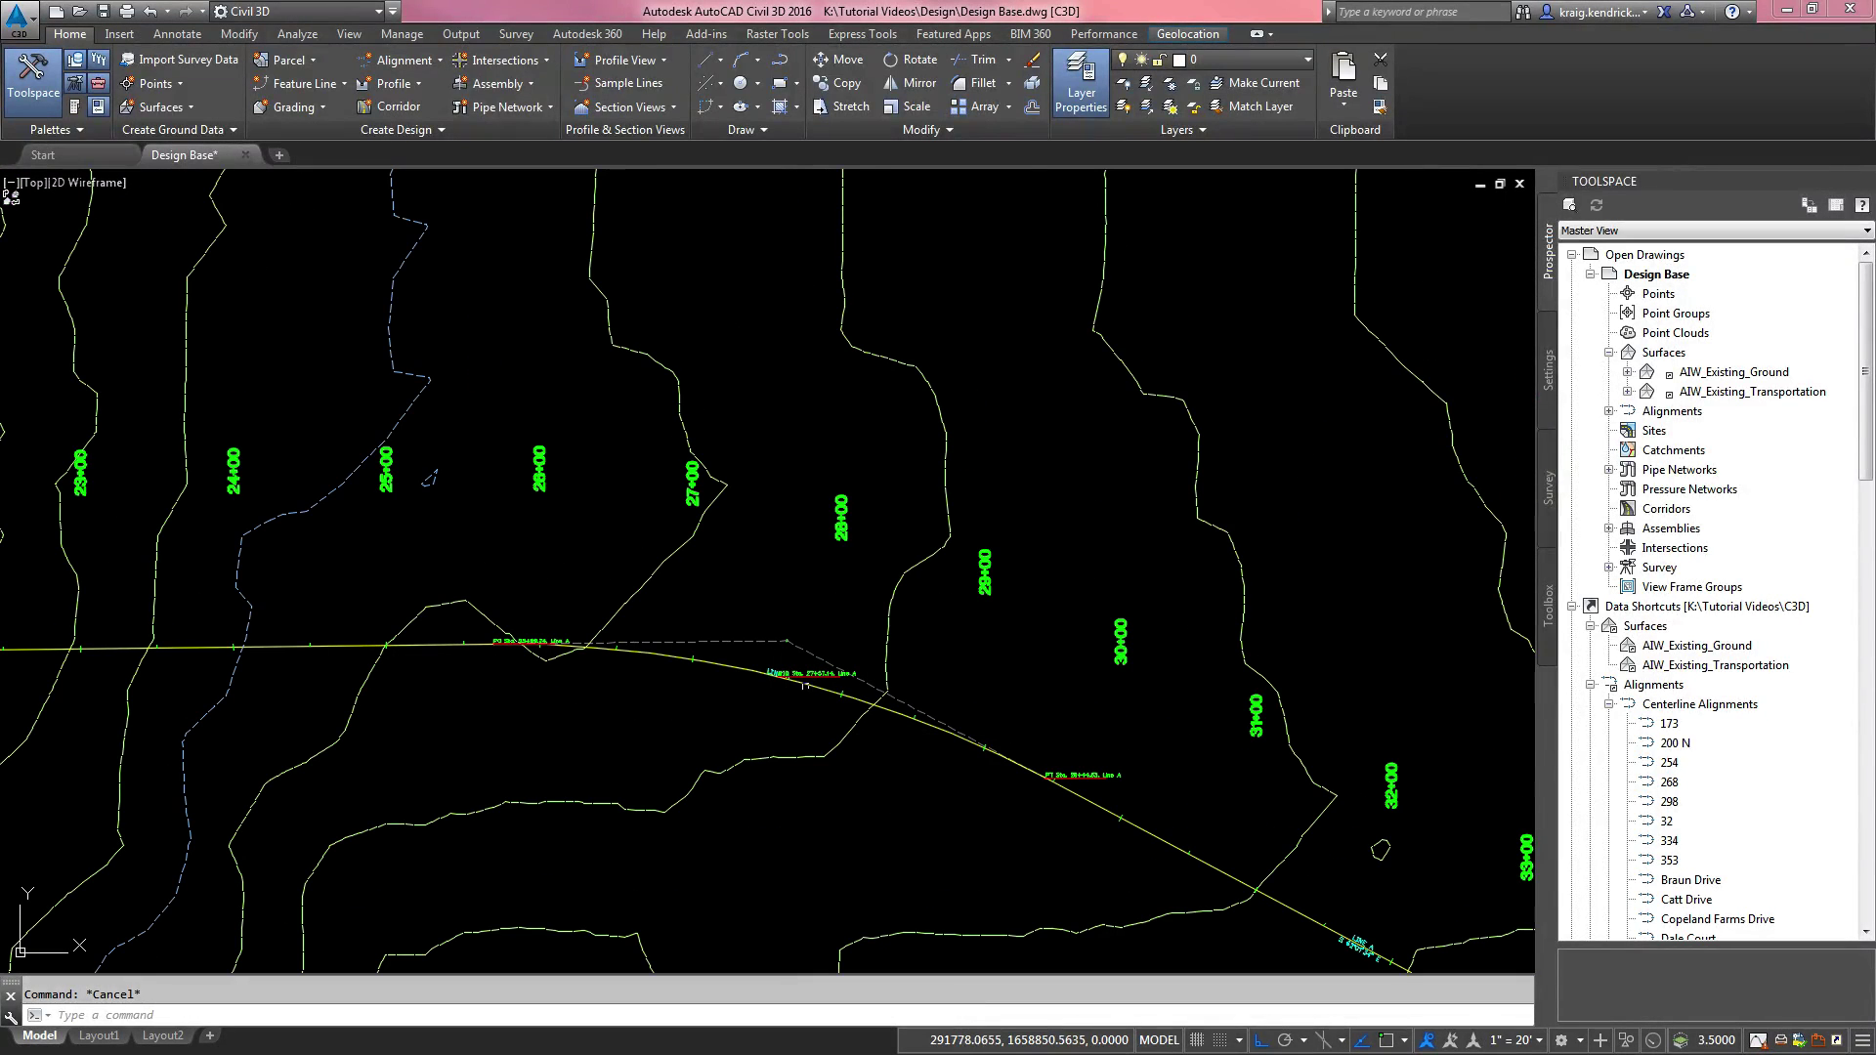
{"action": "scroll", "coordinate": [792, 654], "scroll_direction": "up", "scroll_amount": 4}
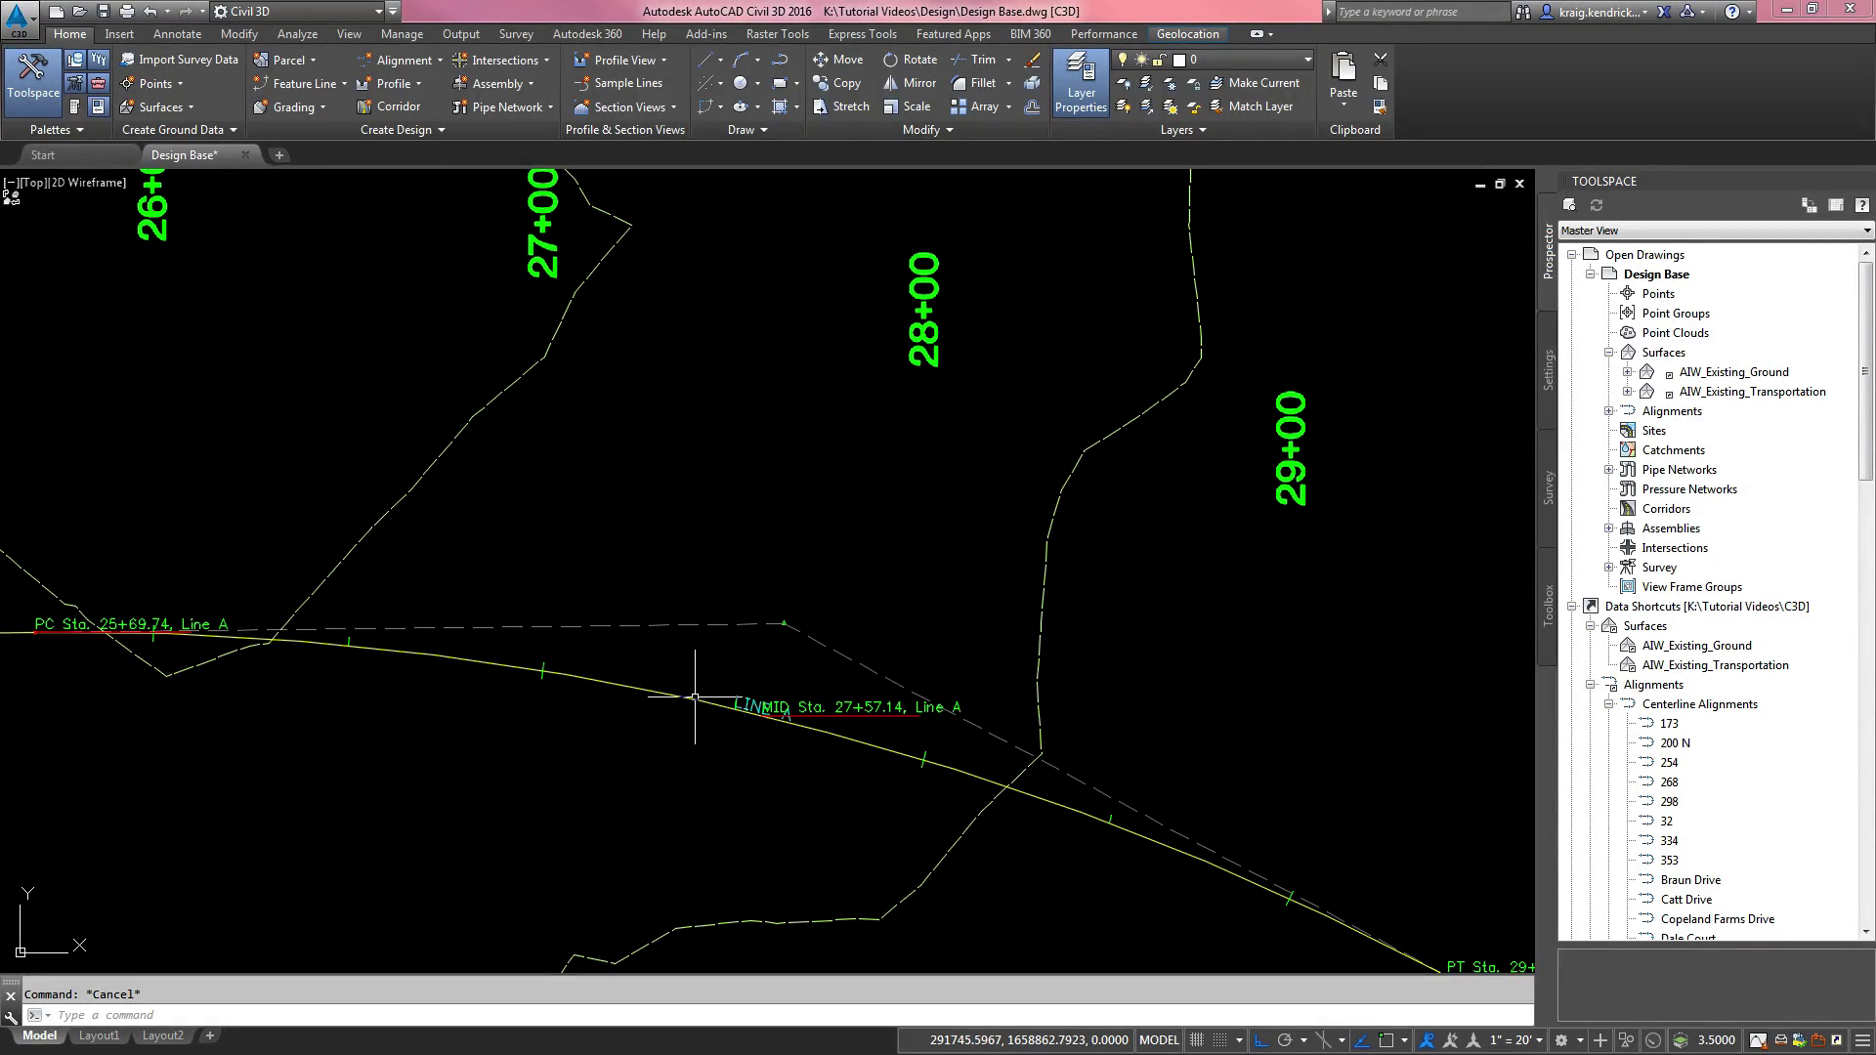
{"action": "scroll", "coordinate": [649, 689], "scroll_direction": "down", "scroll_amount": 3}
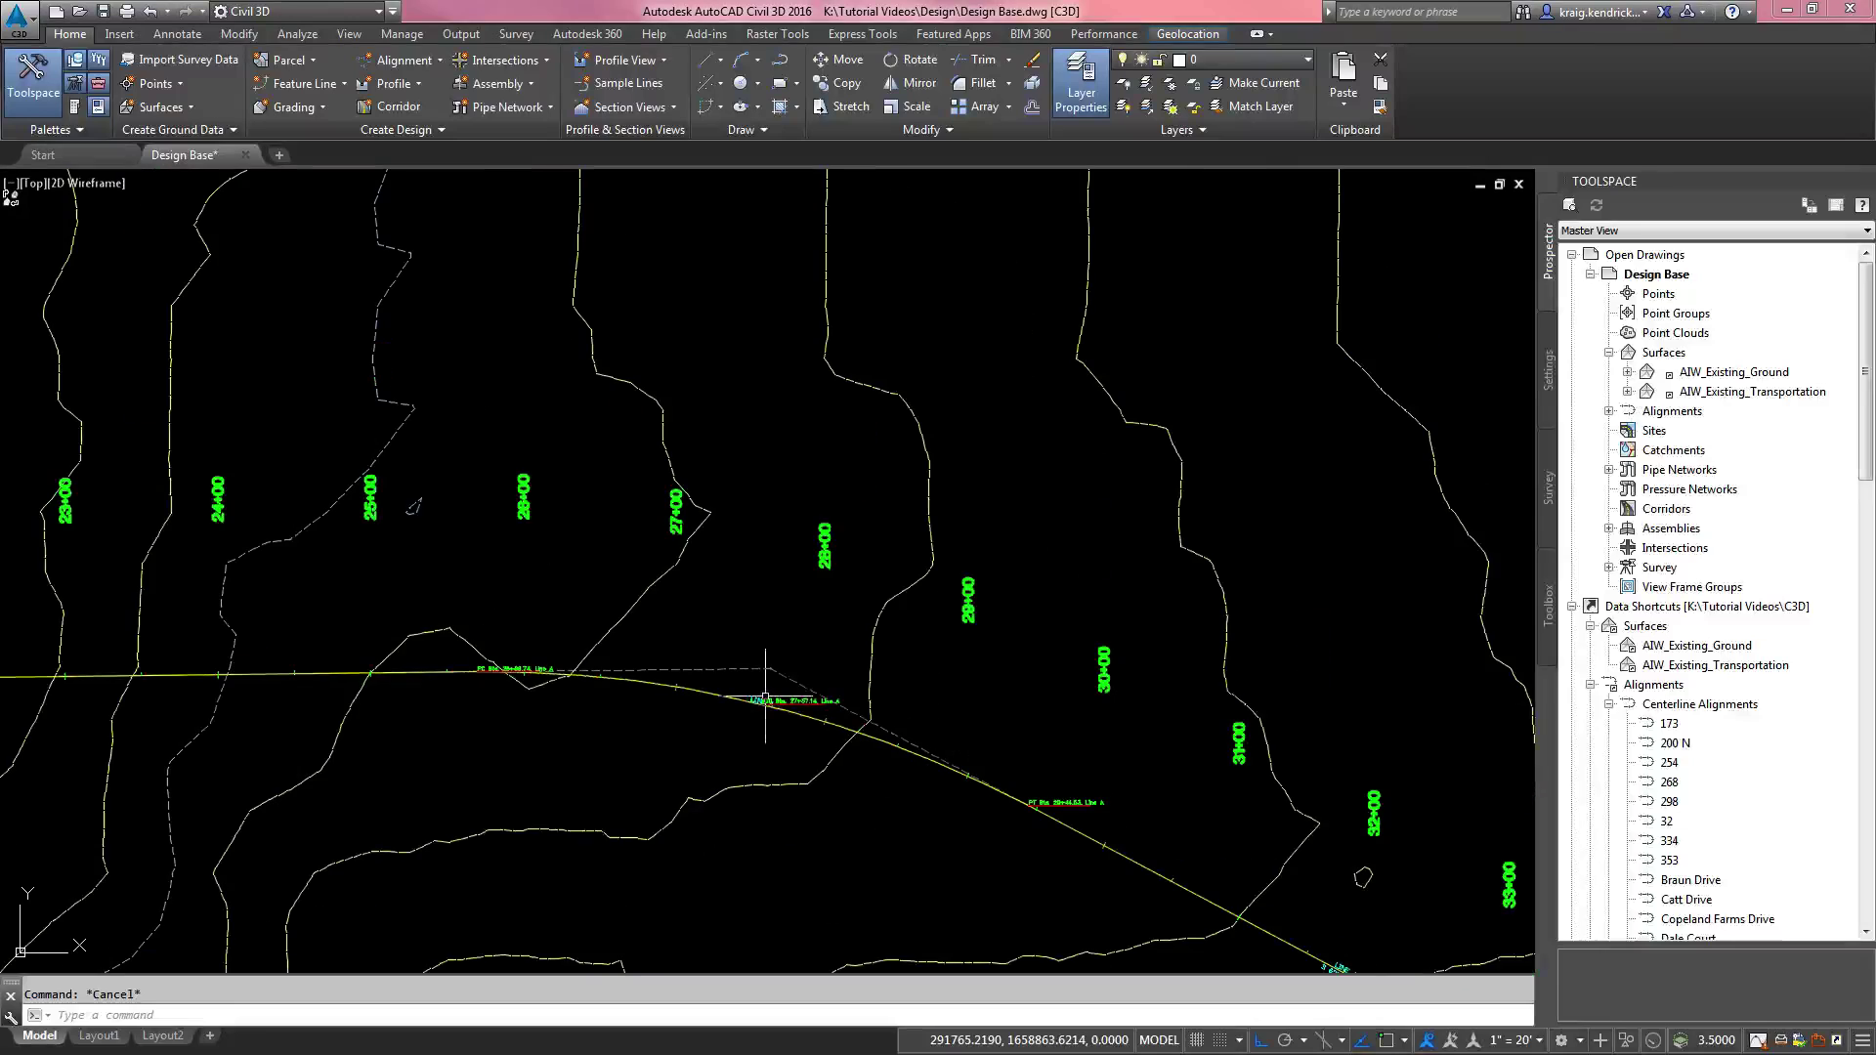
{"action": "scroll", "coordinate": [720, 699], "scroll_direction": "up", "scroll_amount": 1}
{"action": "left_click", "coordinate": [719, 699]}
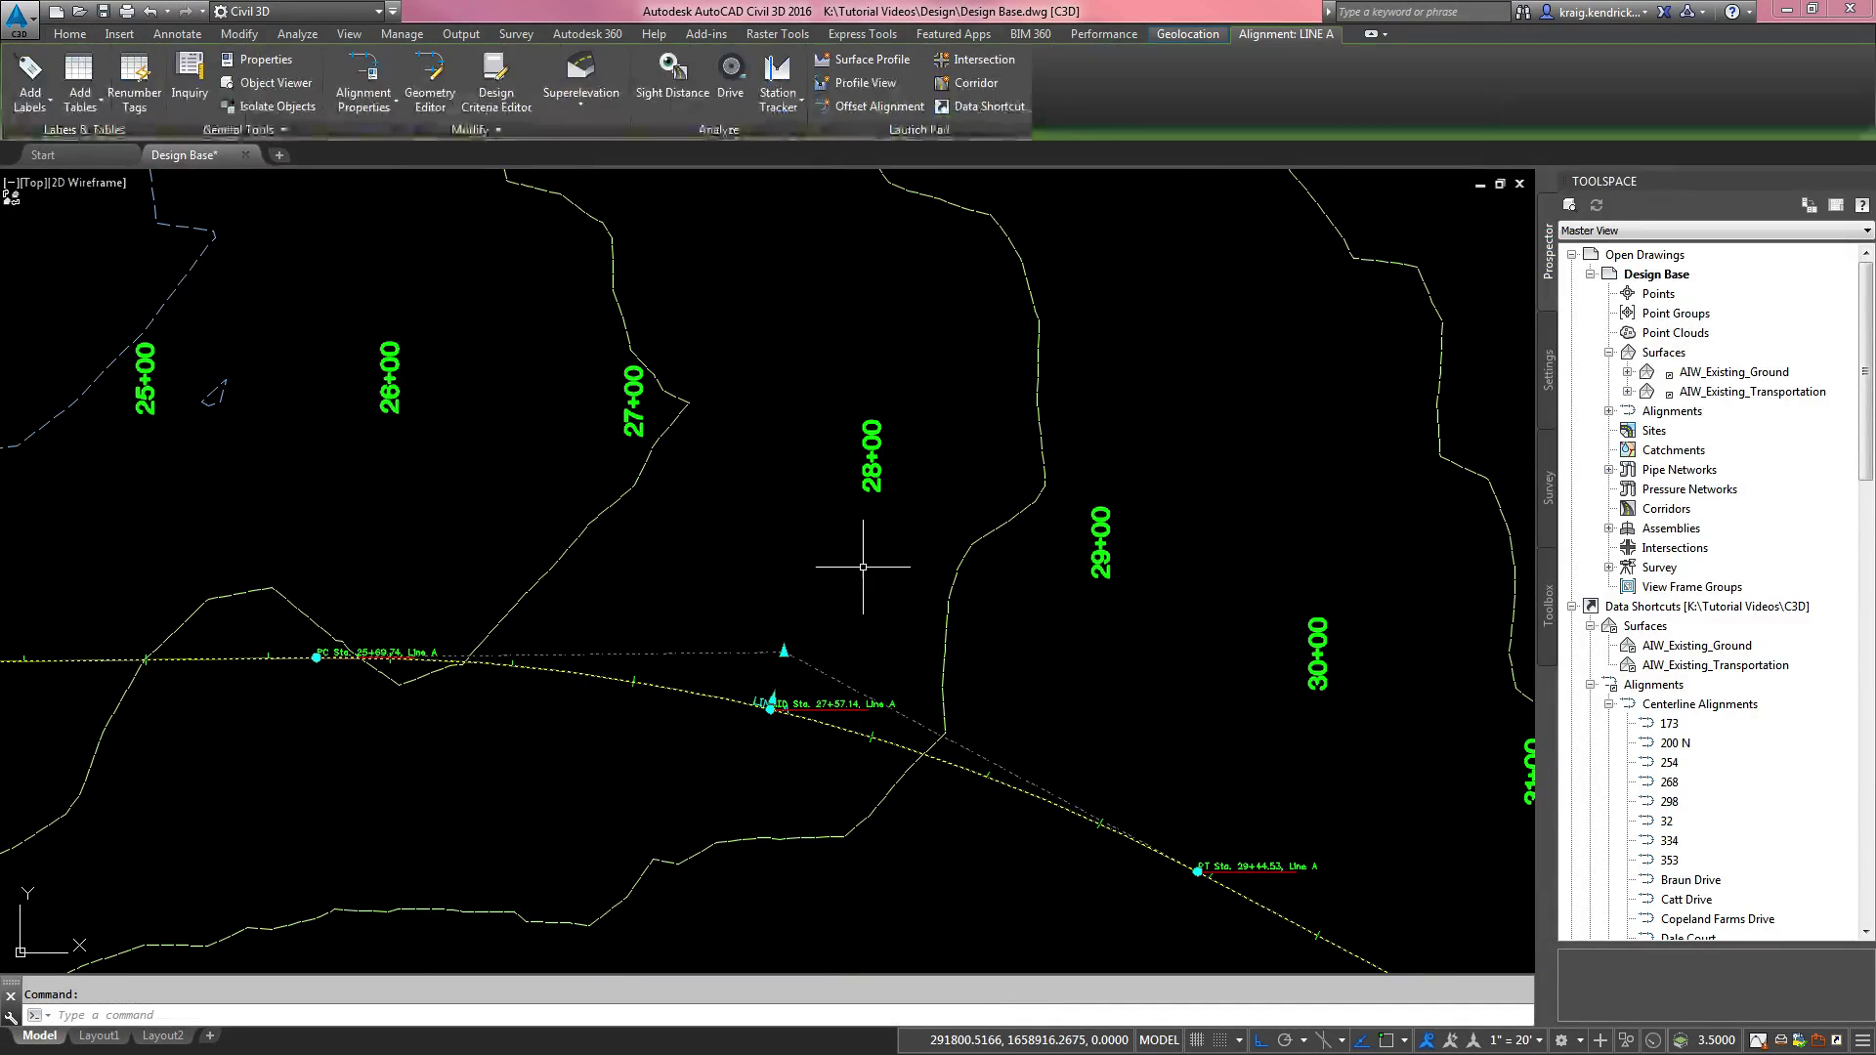
{"action": "left_click", "coordinate": [42, 105]}
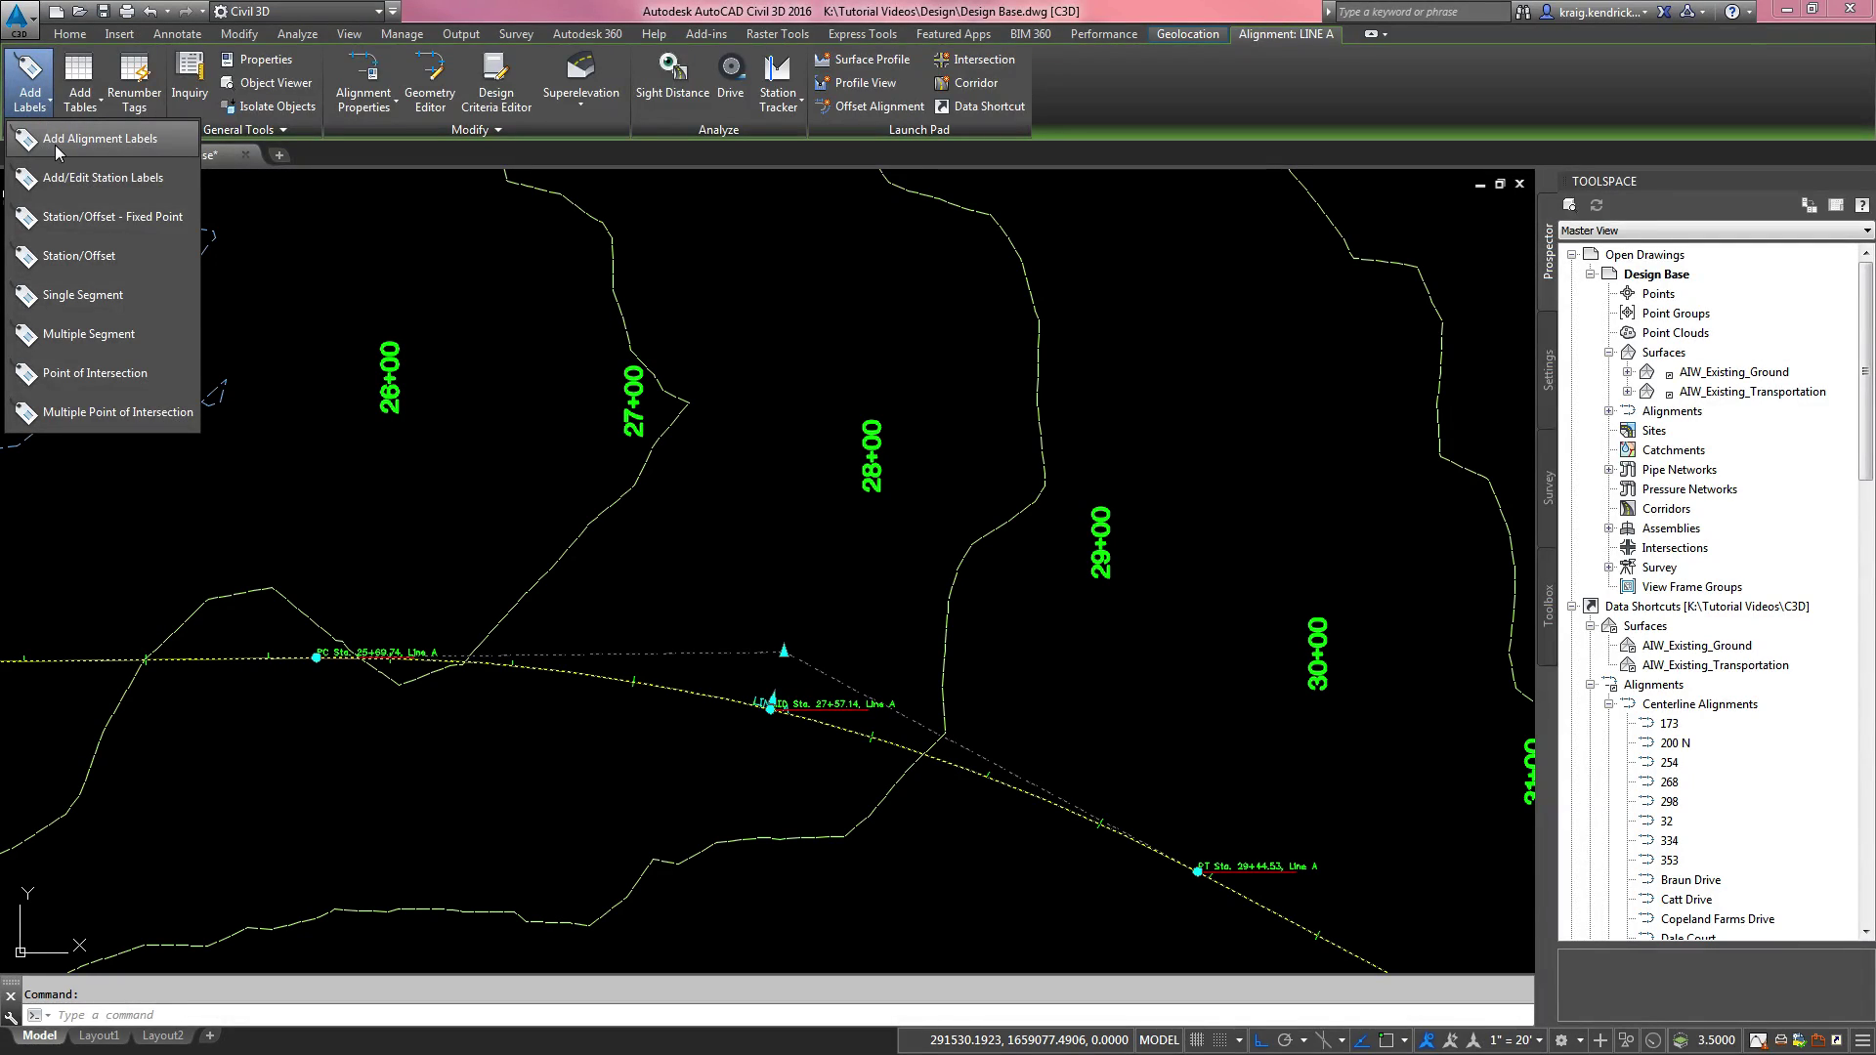
{"action": "left_click", "coordinate": [68, 139]}
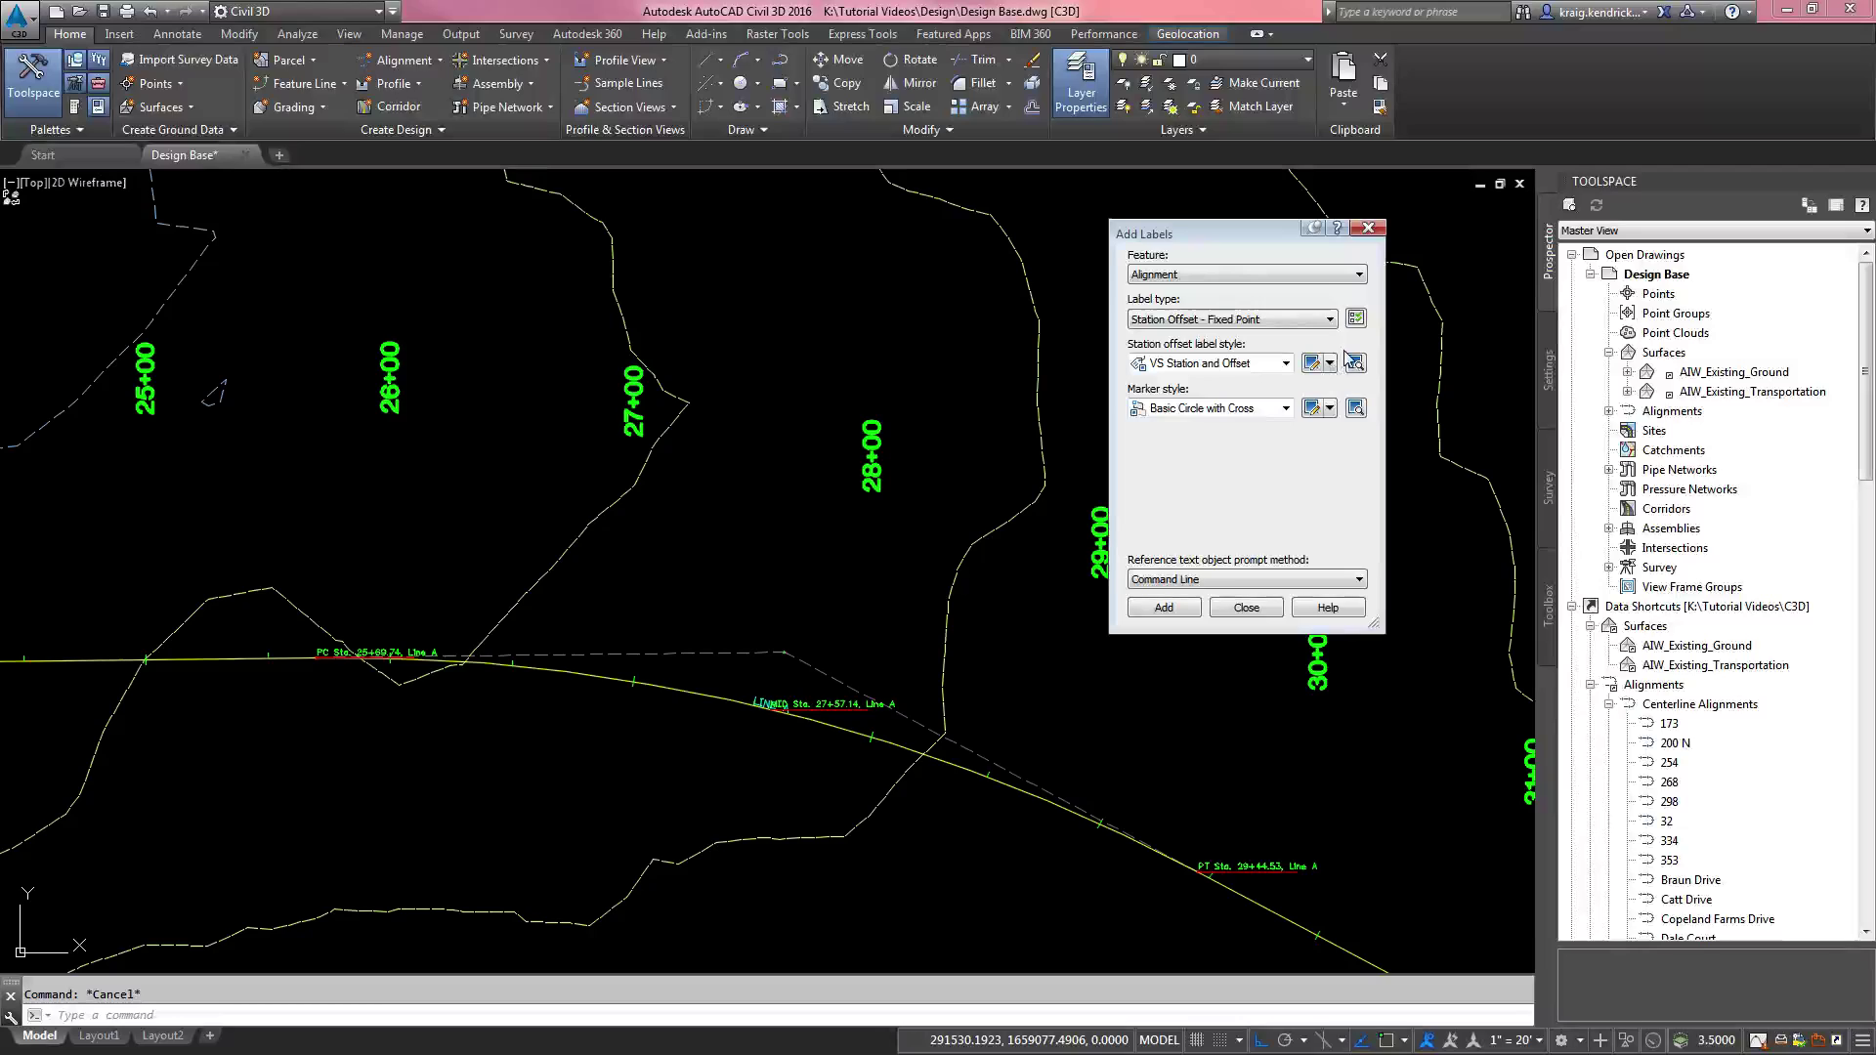
{"action": "left_click", "coordinate": [1260, 320]}
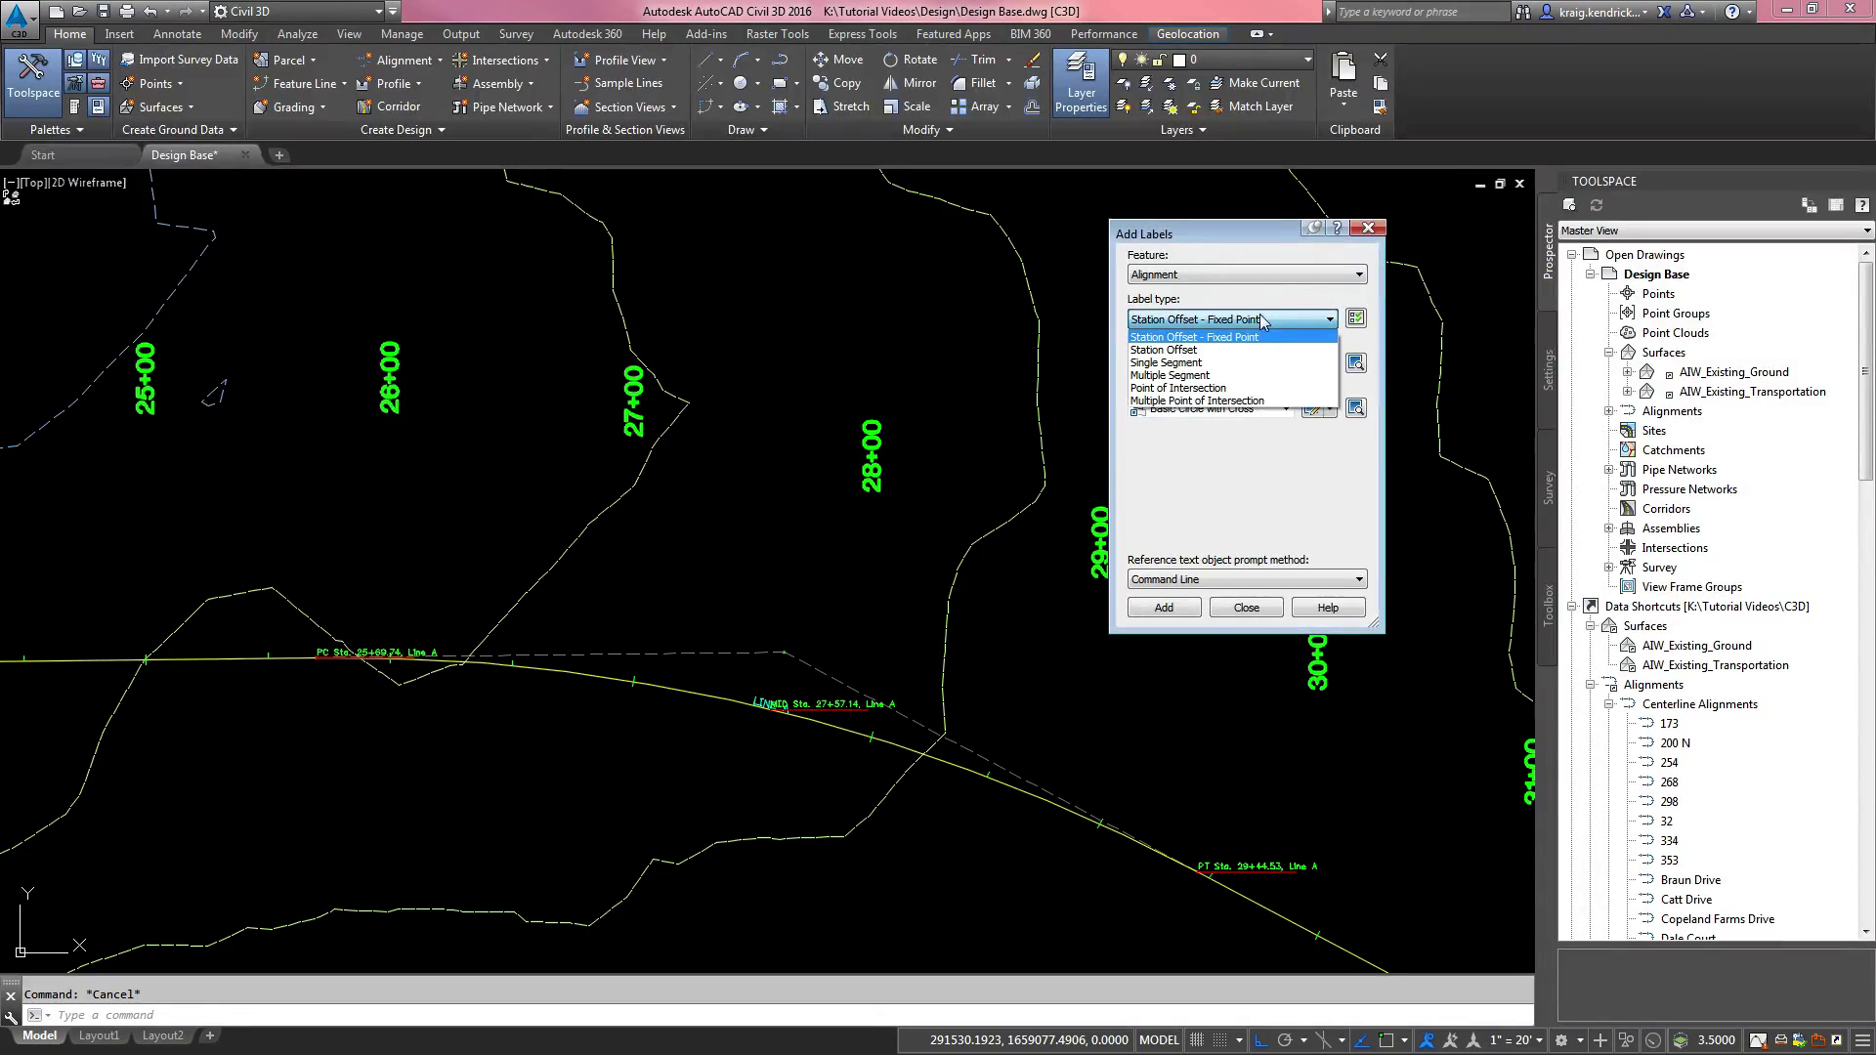
{"action": "left_click", "coordinate": [1169, 362]}
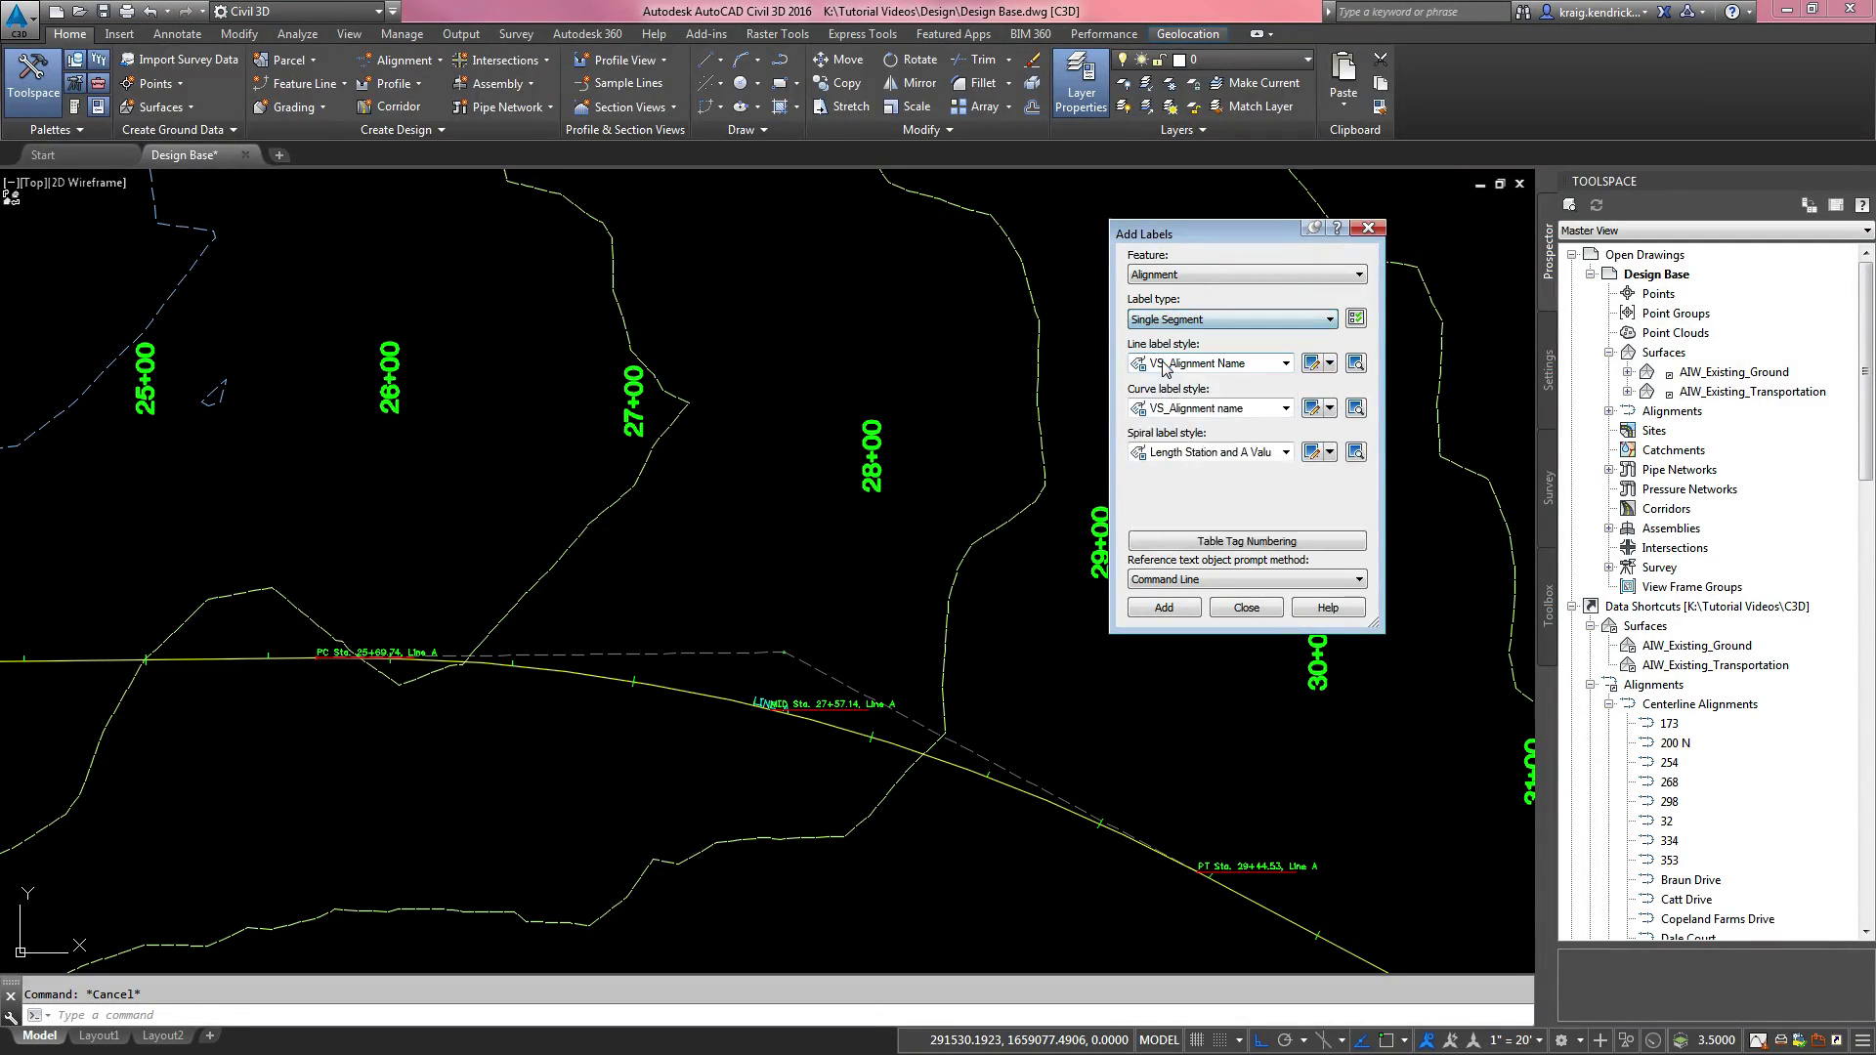
Step: Set the curve label style for the new segment label to VS Delta over Length & Radius [Right Dir]
{"action": "left_click", "coordinate": [1283, 410]}
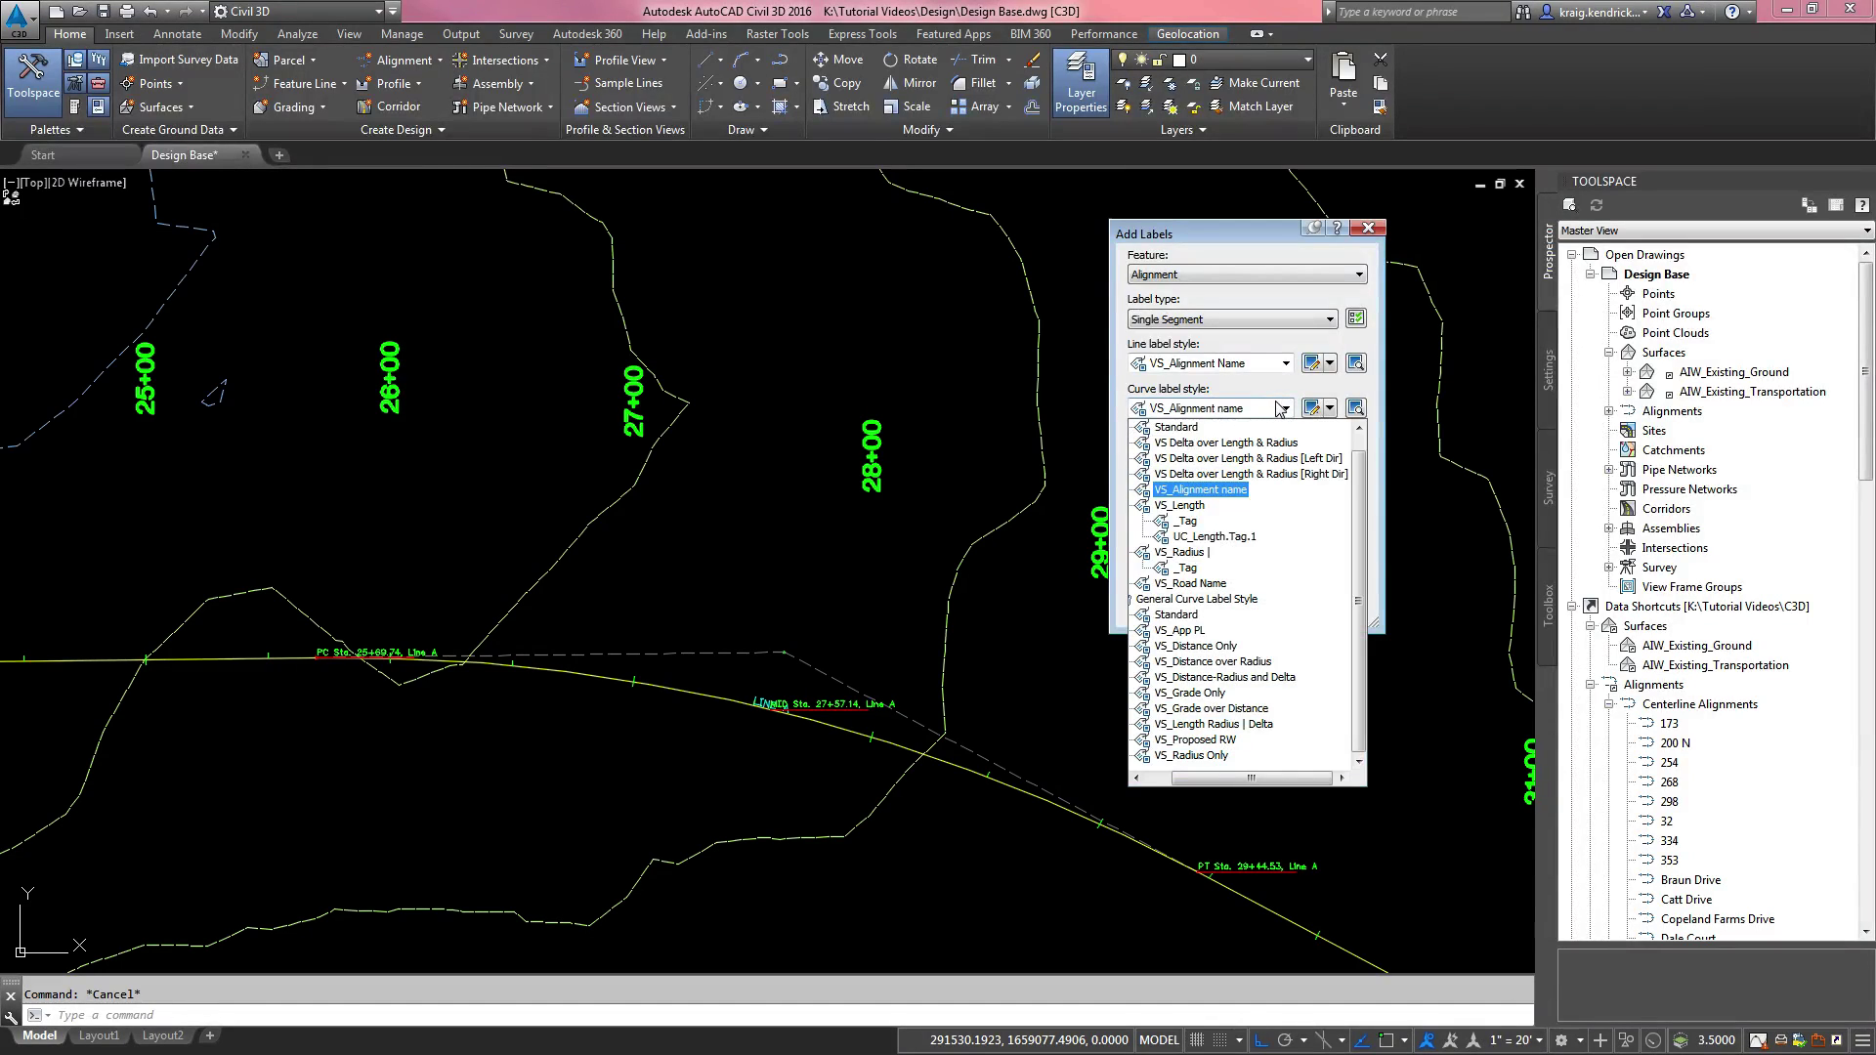
{"action": "left_click", "coordinate": [1196, 461]}
{"action": "left_click", "coordinate": [1225, 409]}
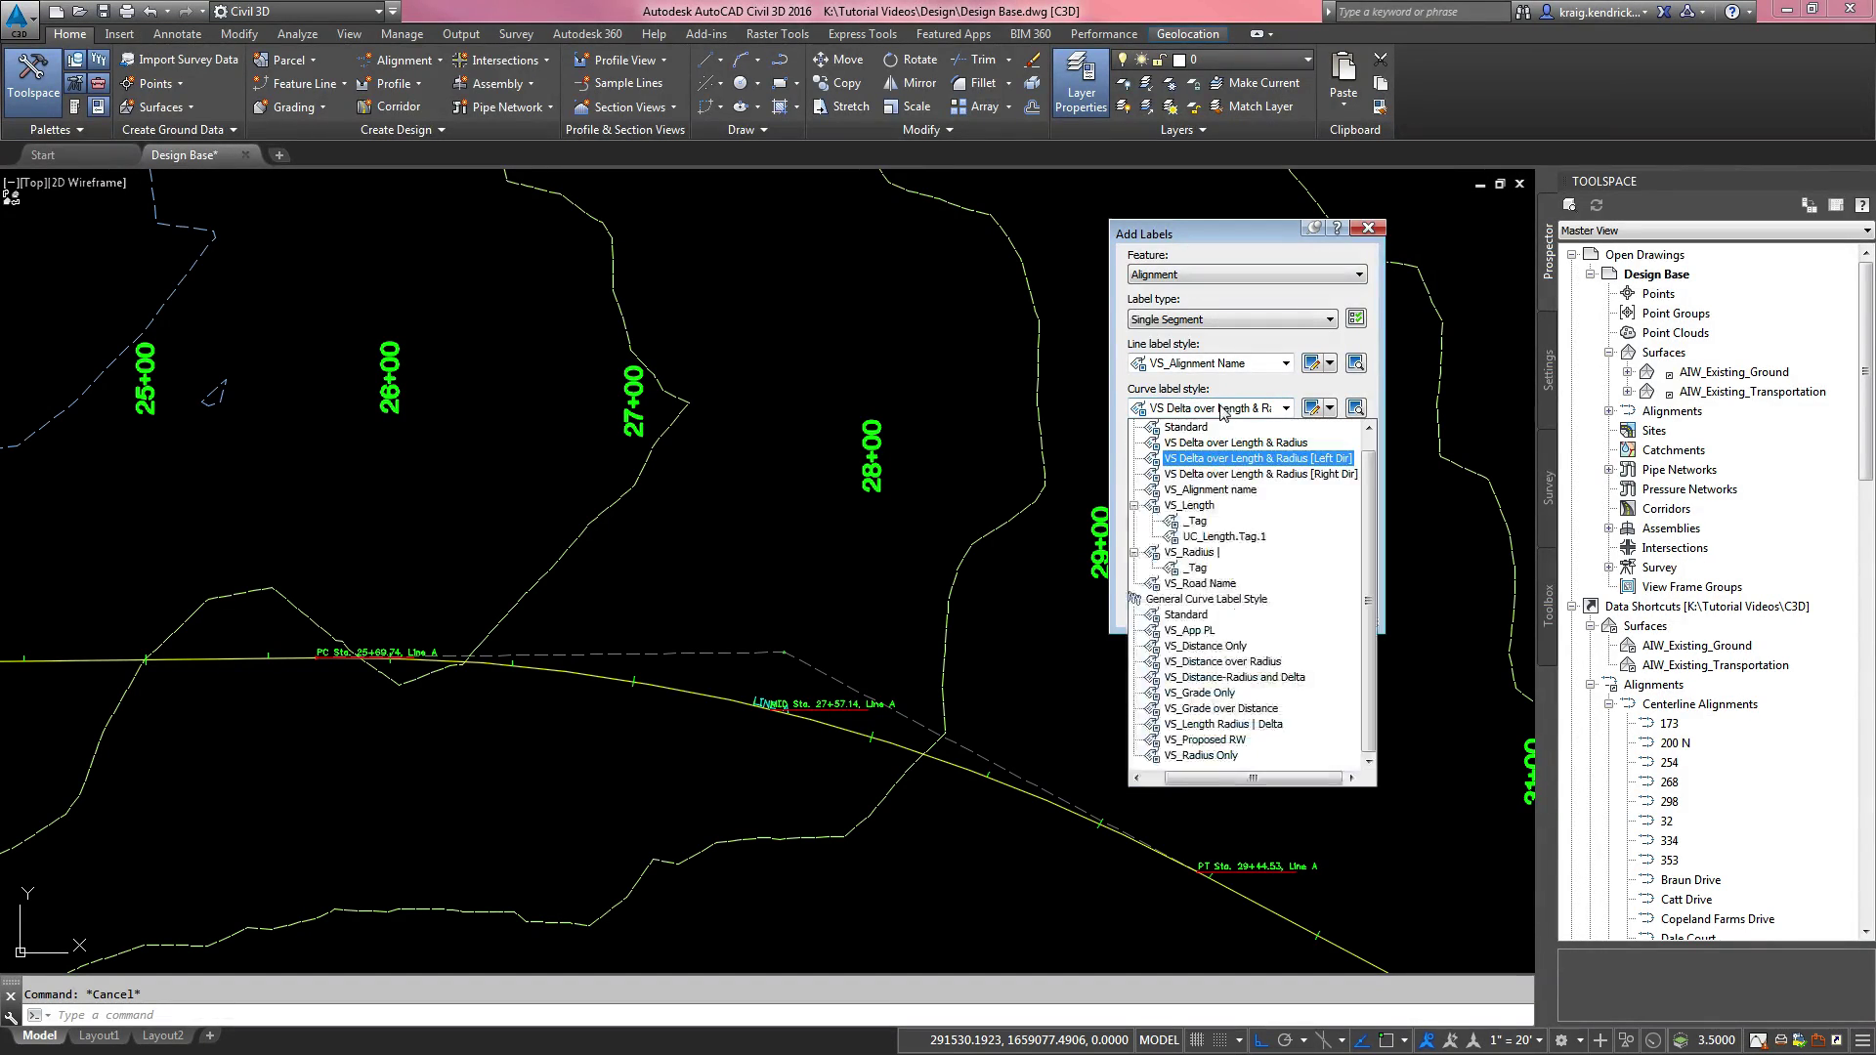
{"action": "left_click", "coordinate": [1241, 487]}
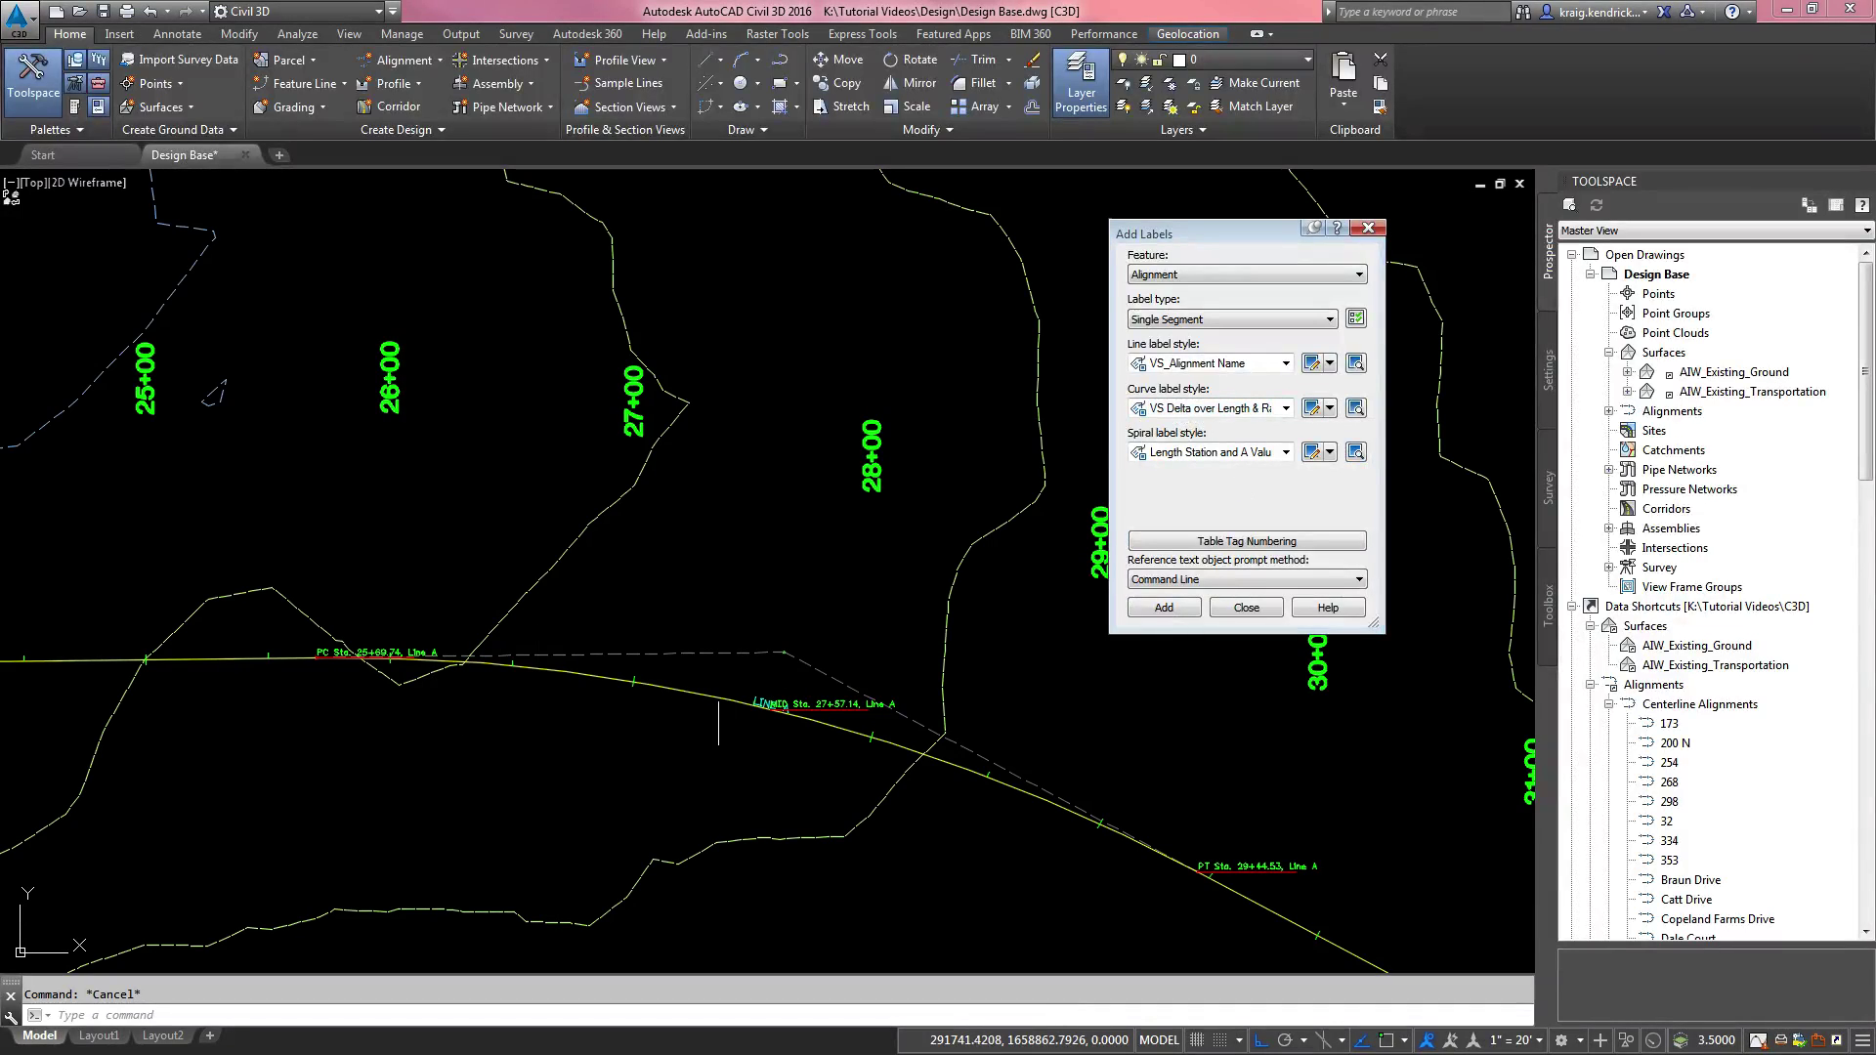
Step: Add the curve data label to LINE A's first curve, between its PC and midpoint labels
{"action": "left_click", "coordinate": [1165, 608]}
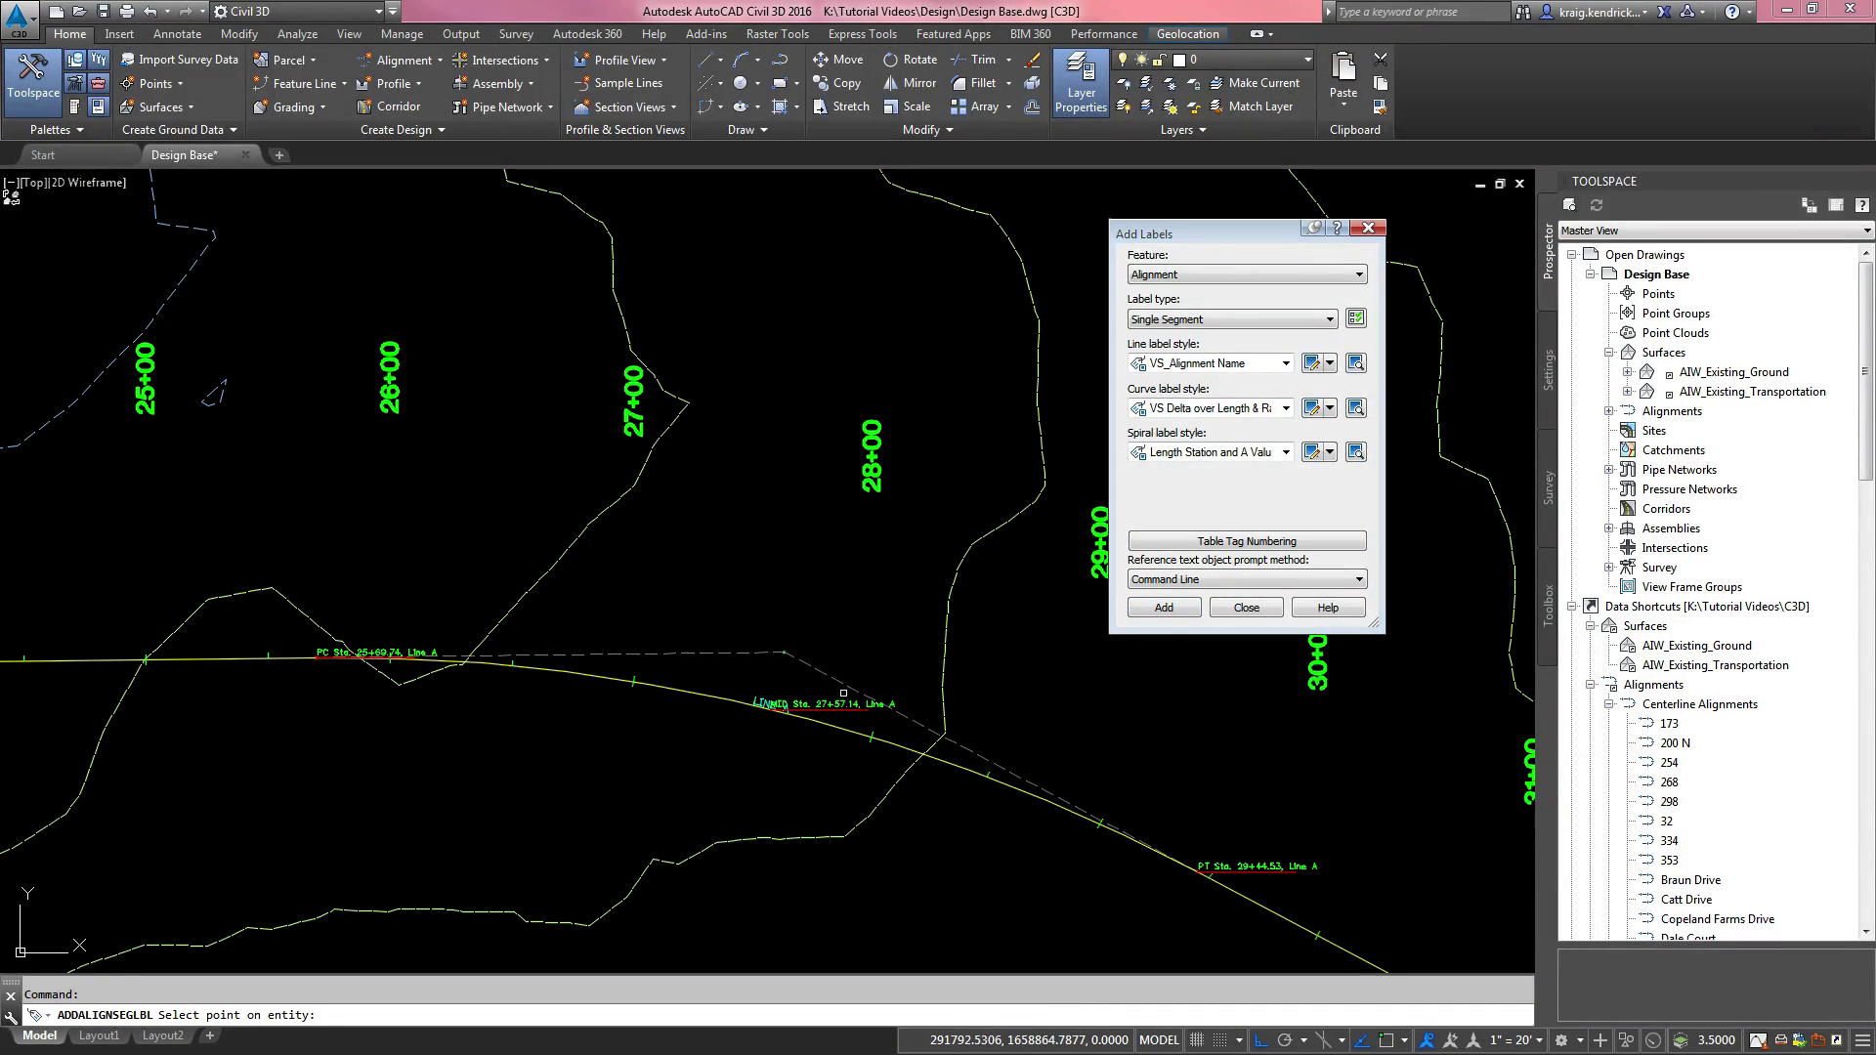
{"action": "left_click", "coordinate": [704, 695]}
{"action": "key", "text": "Escape"}
Step: Move the curve data label clear above the first curve and slide its anchor along the curve toward the PC
{"action": "left_click", "coordinate": [705, 688]}
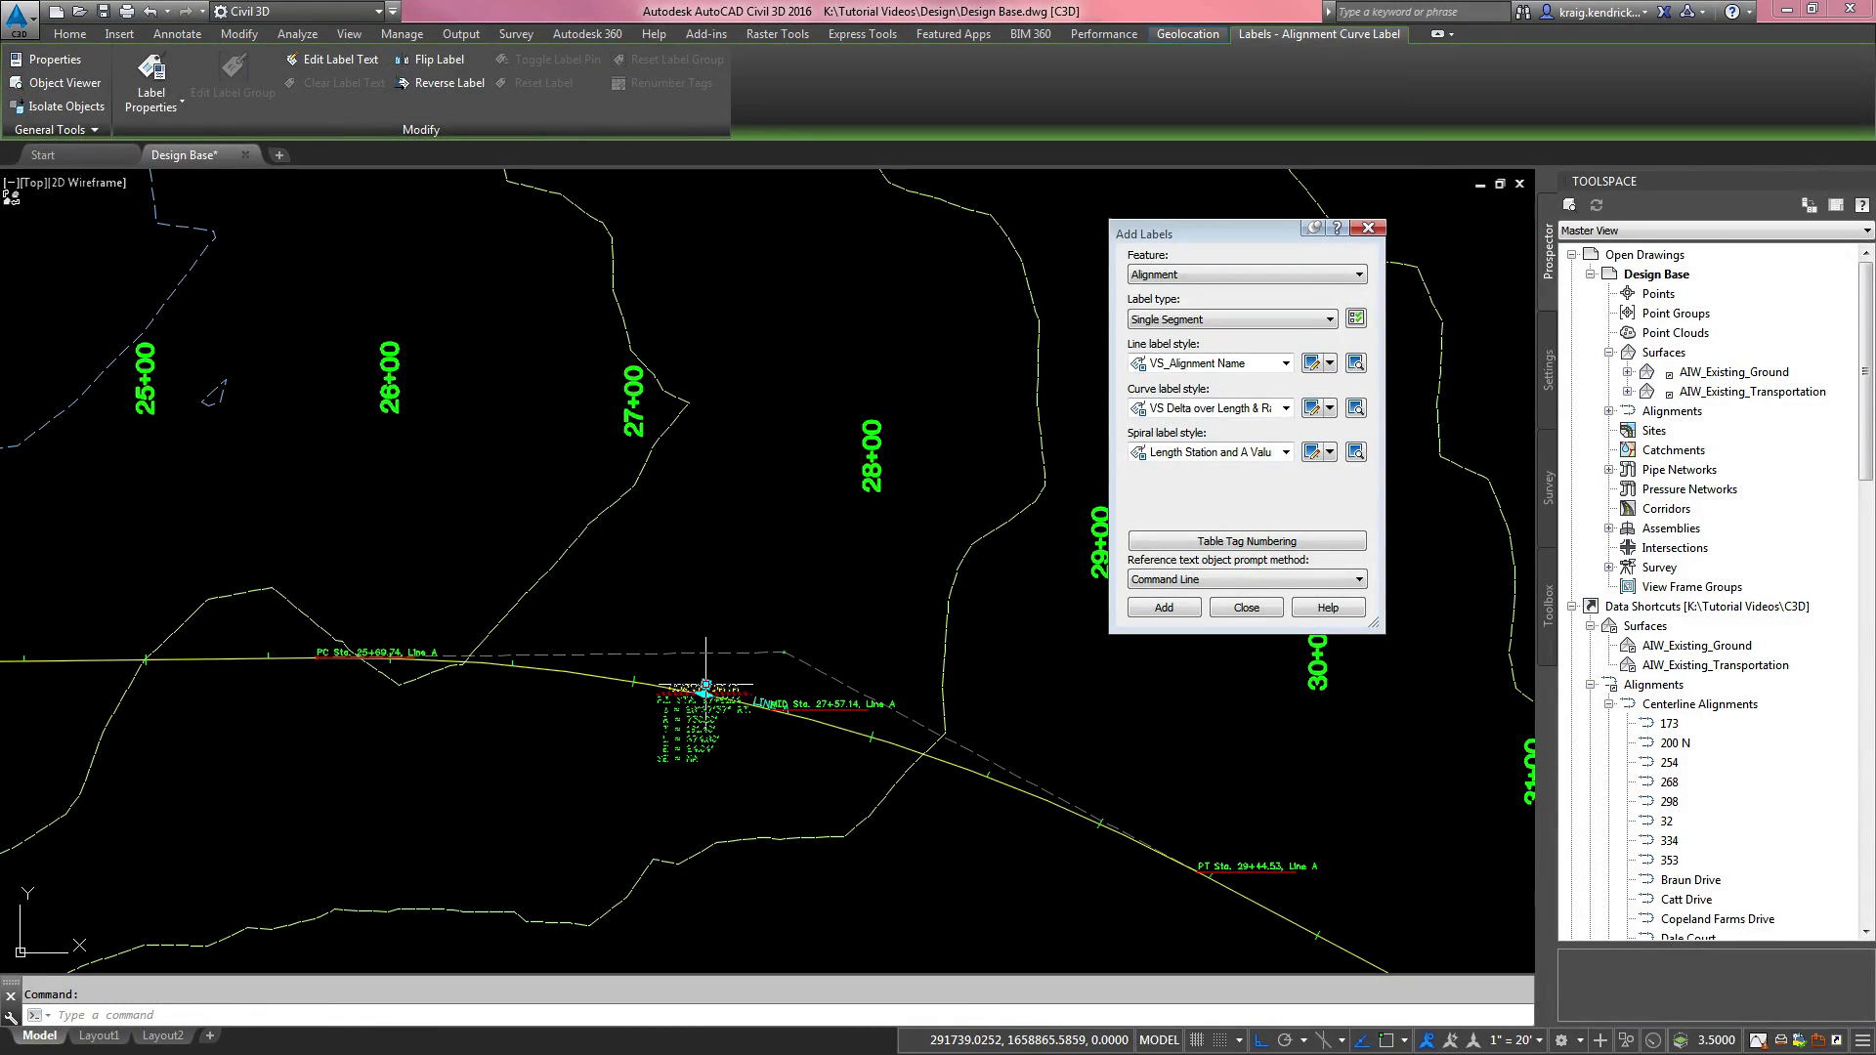
{"action": "left_click", "coordinate": [705, 685]}
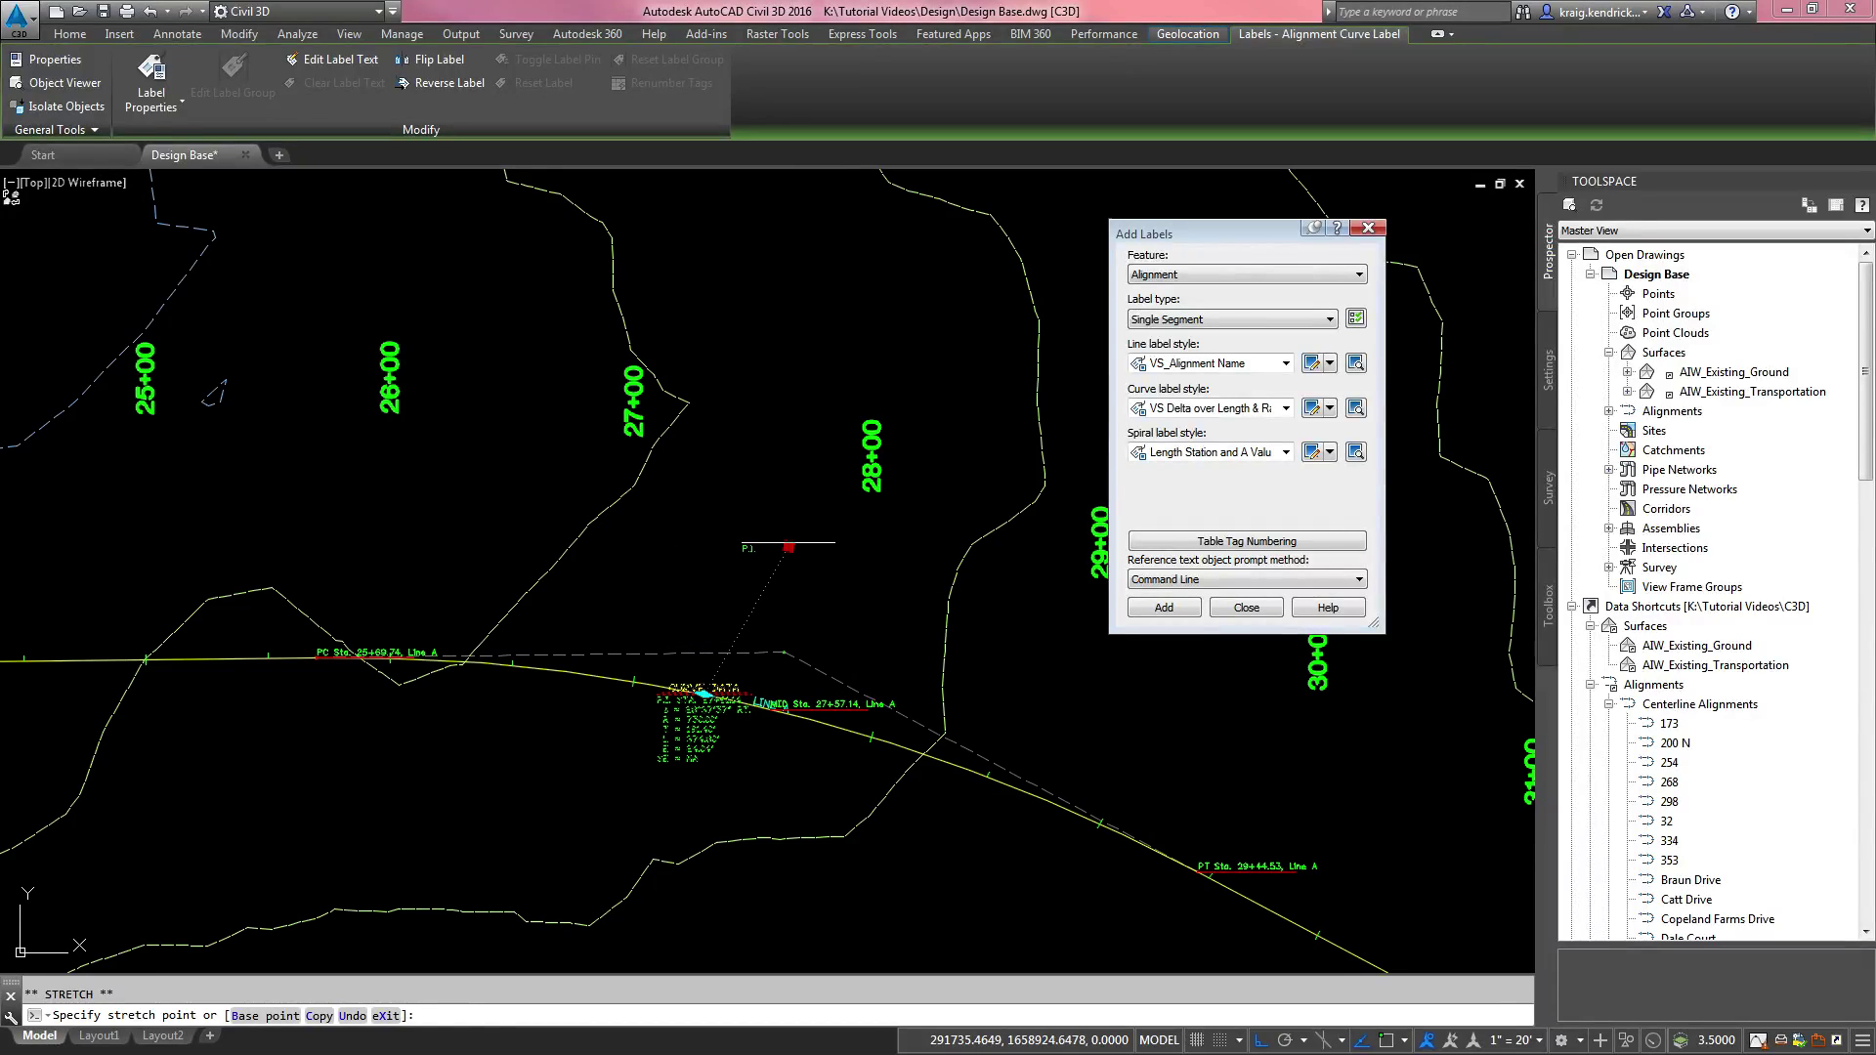
{"action": "left_click", "coordinate": [768, 535]}
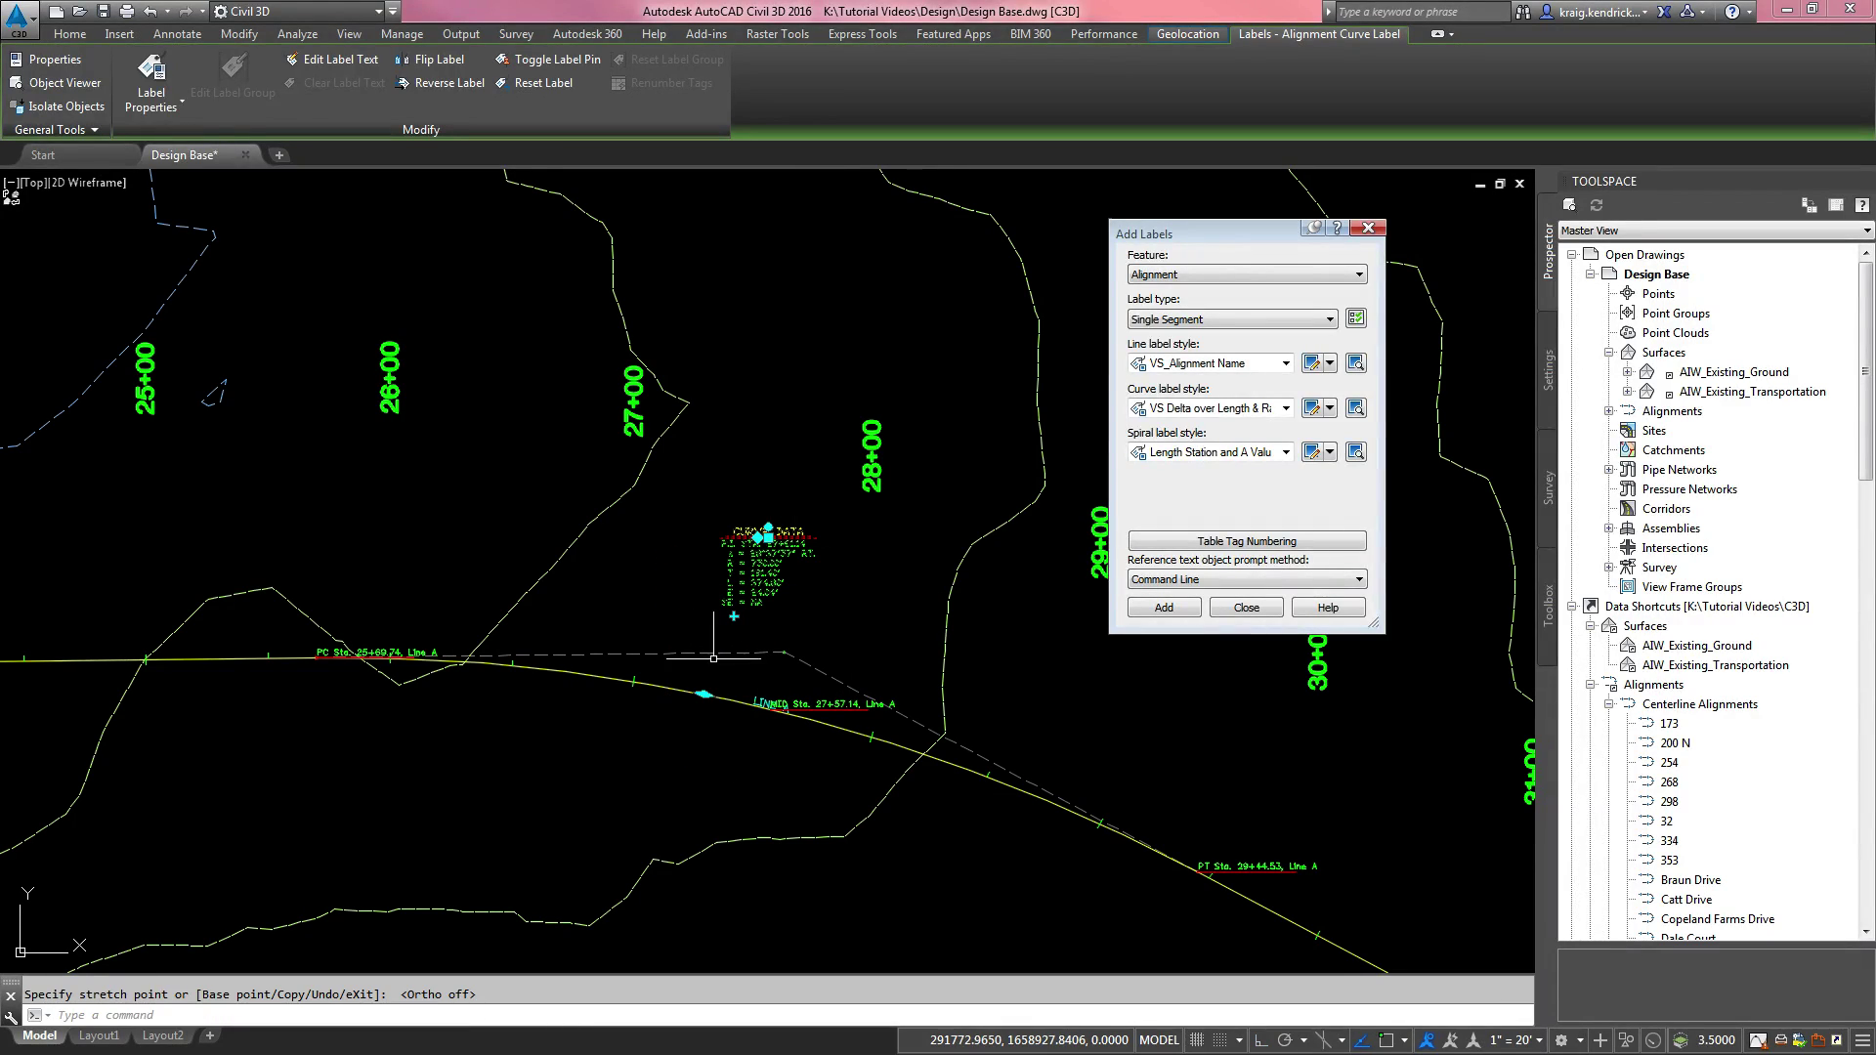
{"action": "left_click", "coordinate": [704, 693]}
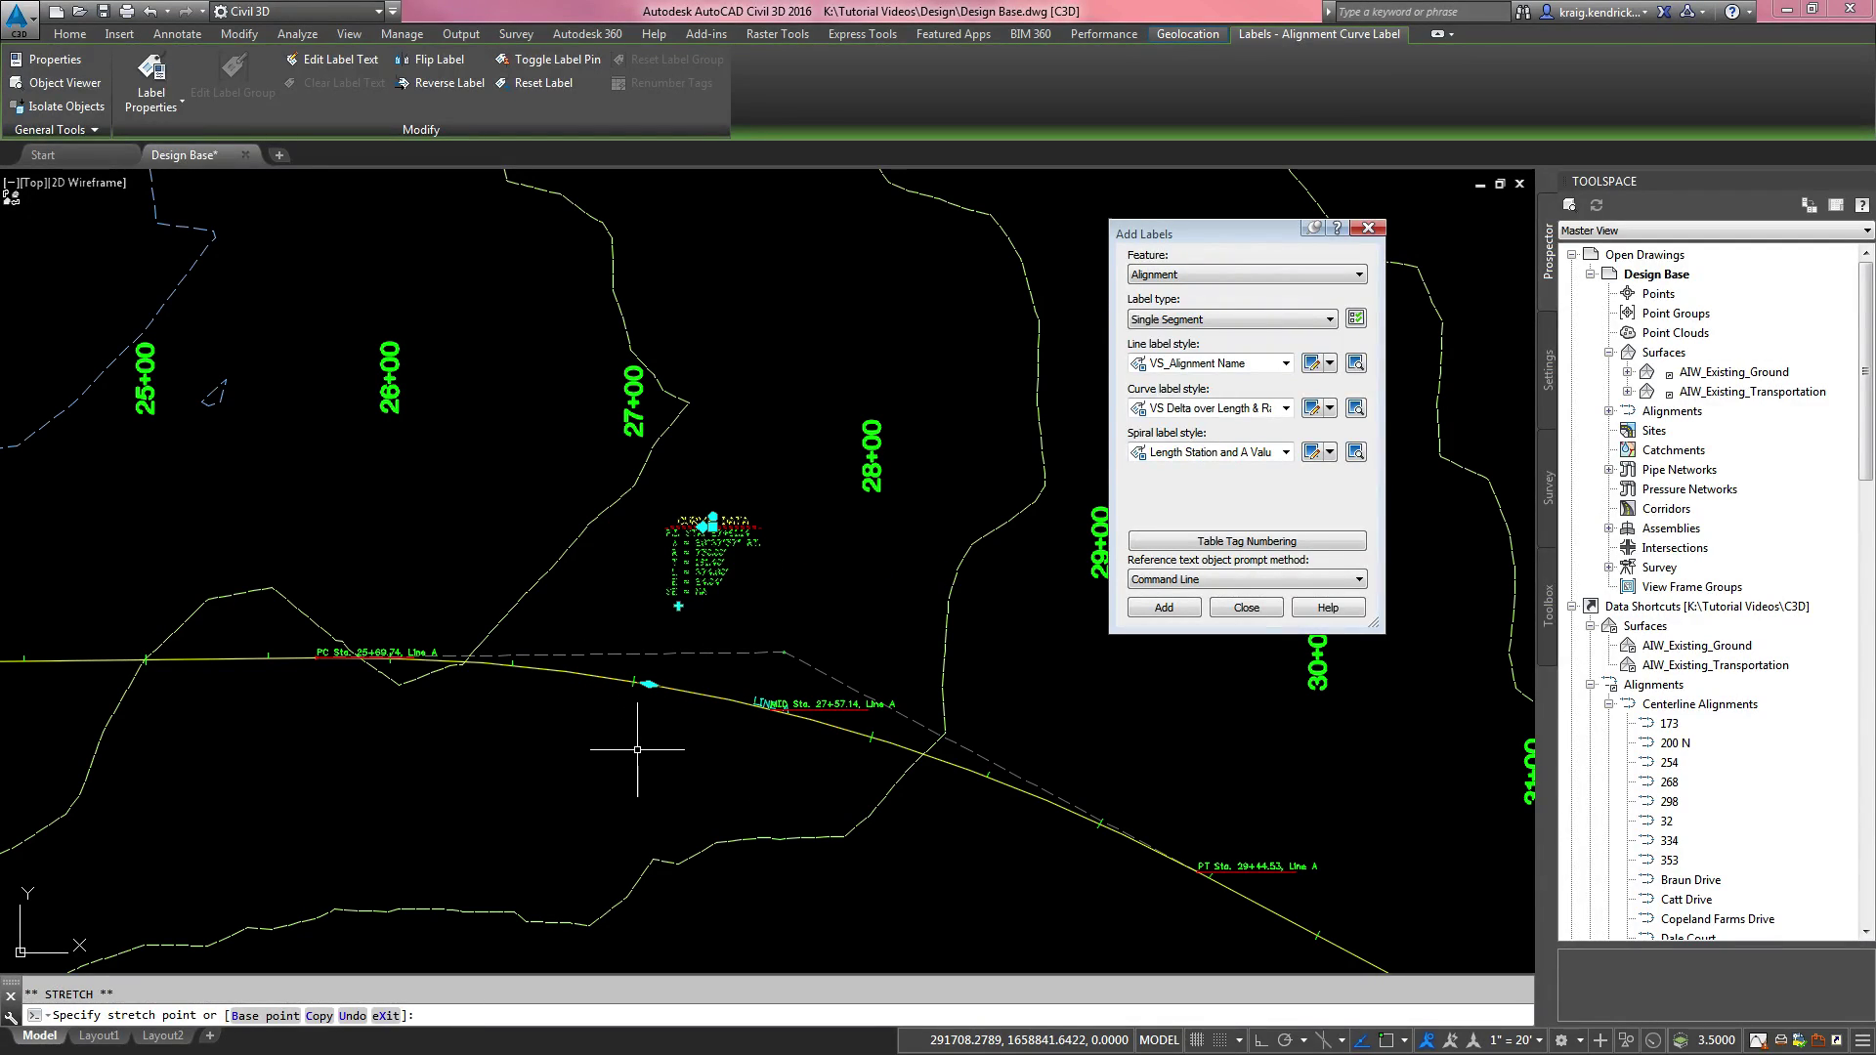
{"action": "key", "text": "Escape"}
{"action": "key", "text": "Escape"}
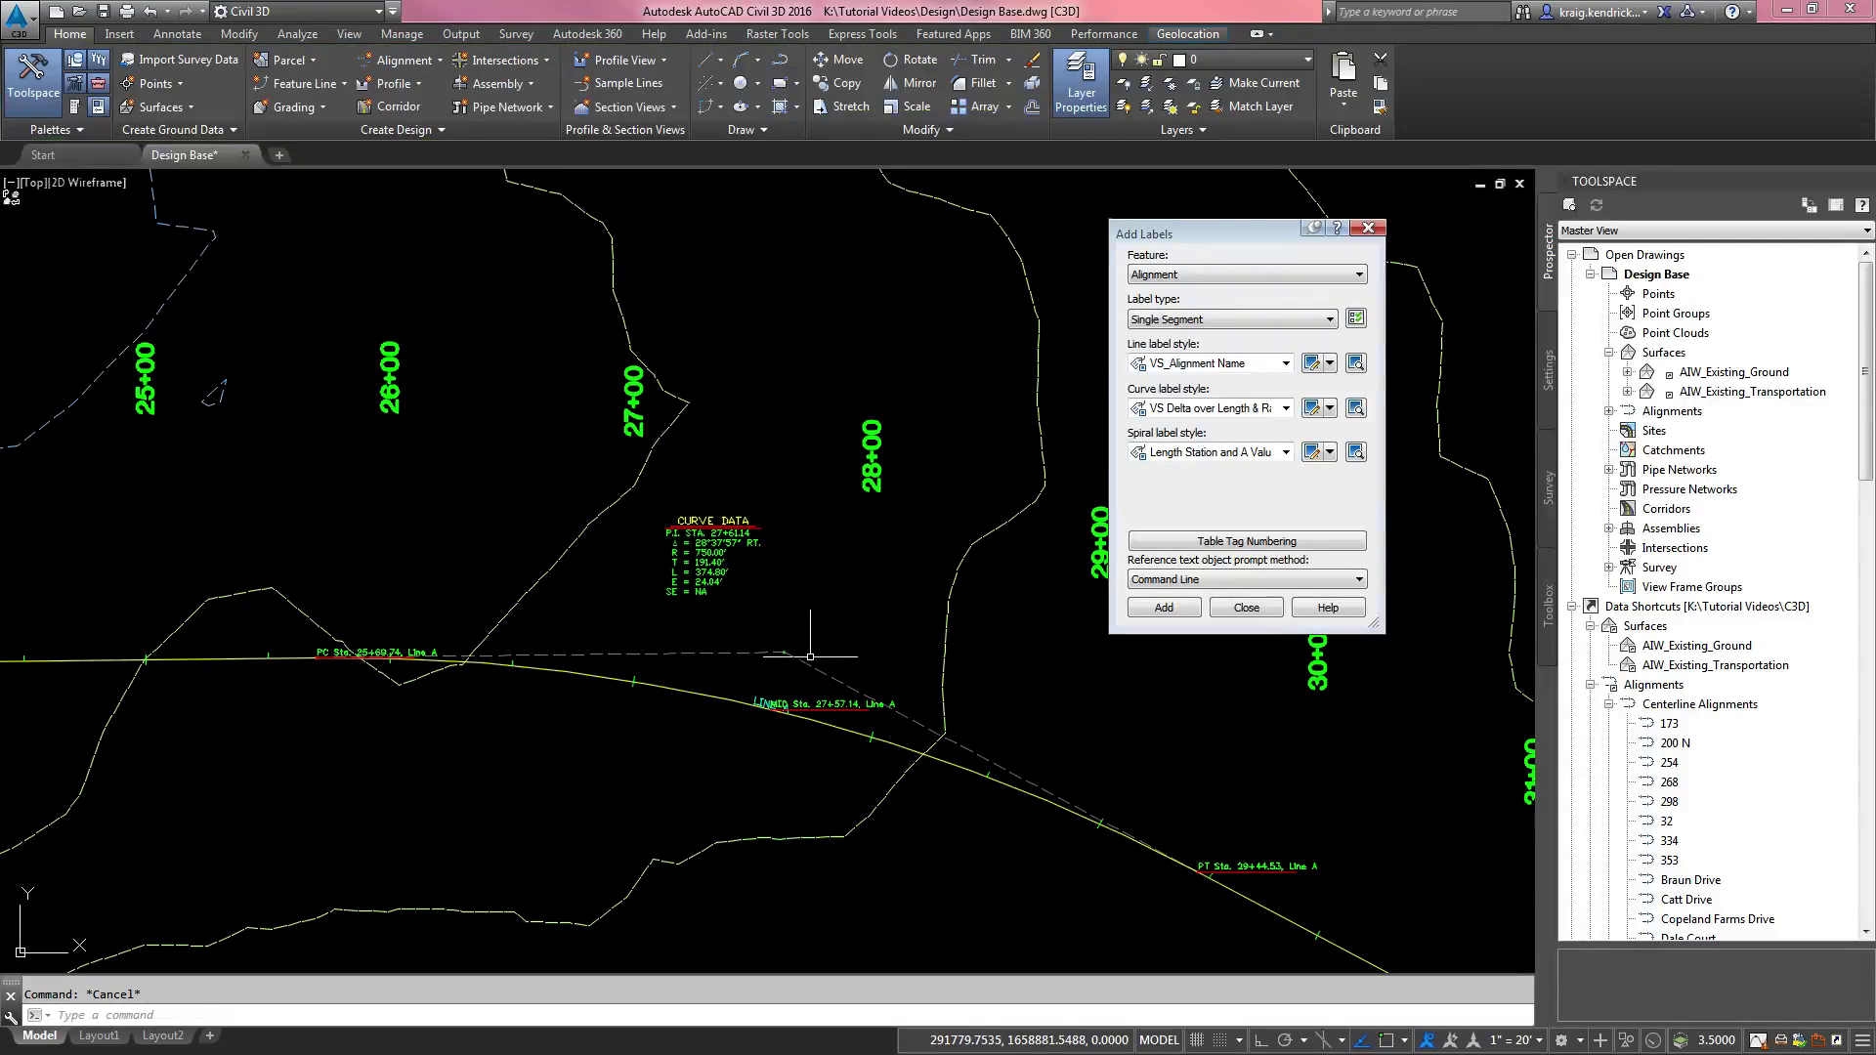
Step: Set the label type to Station Offset - Fixed Point with the VS_Station | Offset label style
{"action": "scroll", "coordinate": [759, 577], "scroll_direction": "up", "scroll_amount": 4}
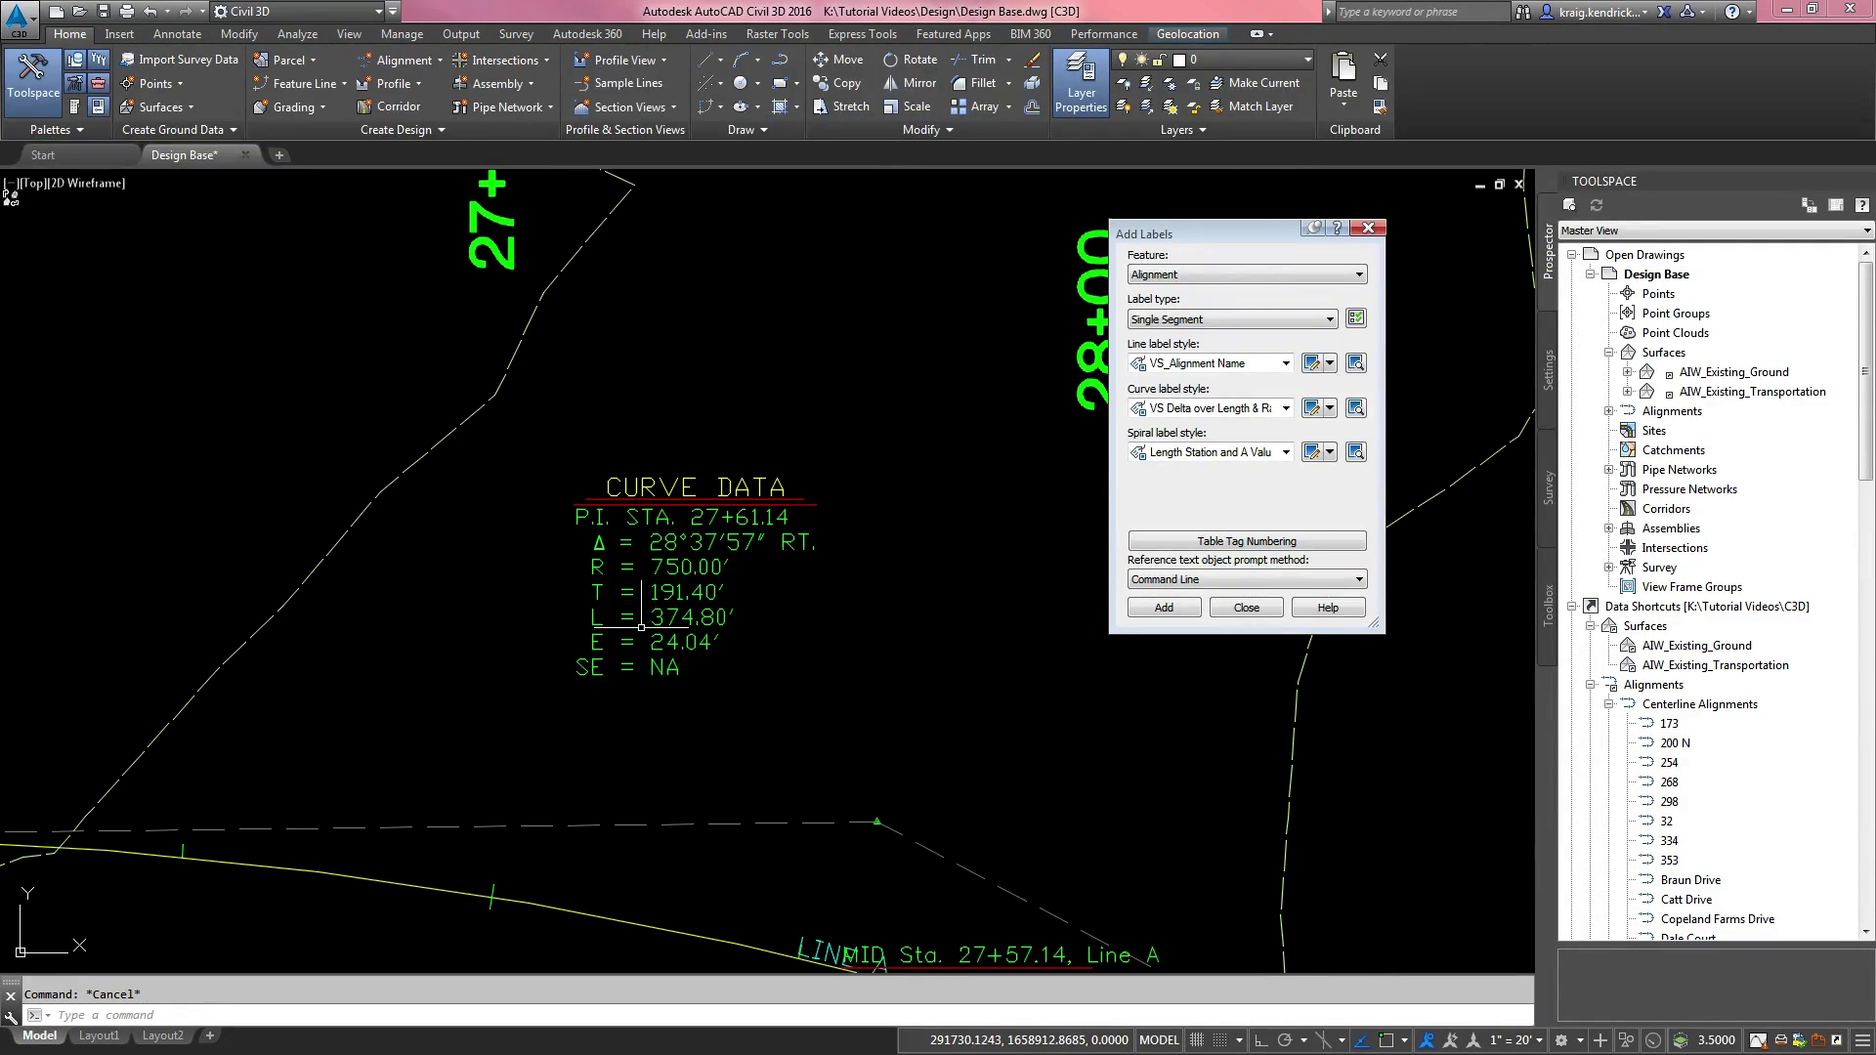
{"action": "scroll", "coordinate": [594, 540], "scroll_direction": "down", "scroll_amount": 2}
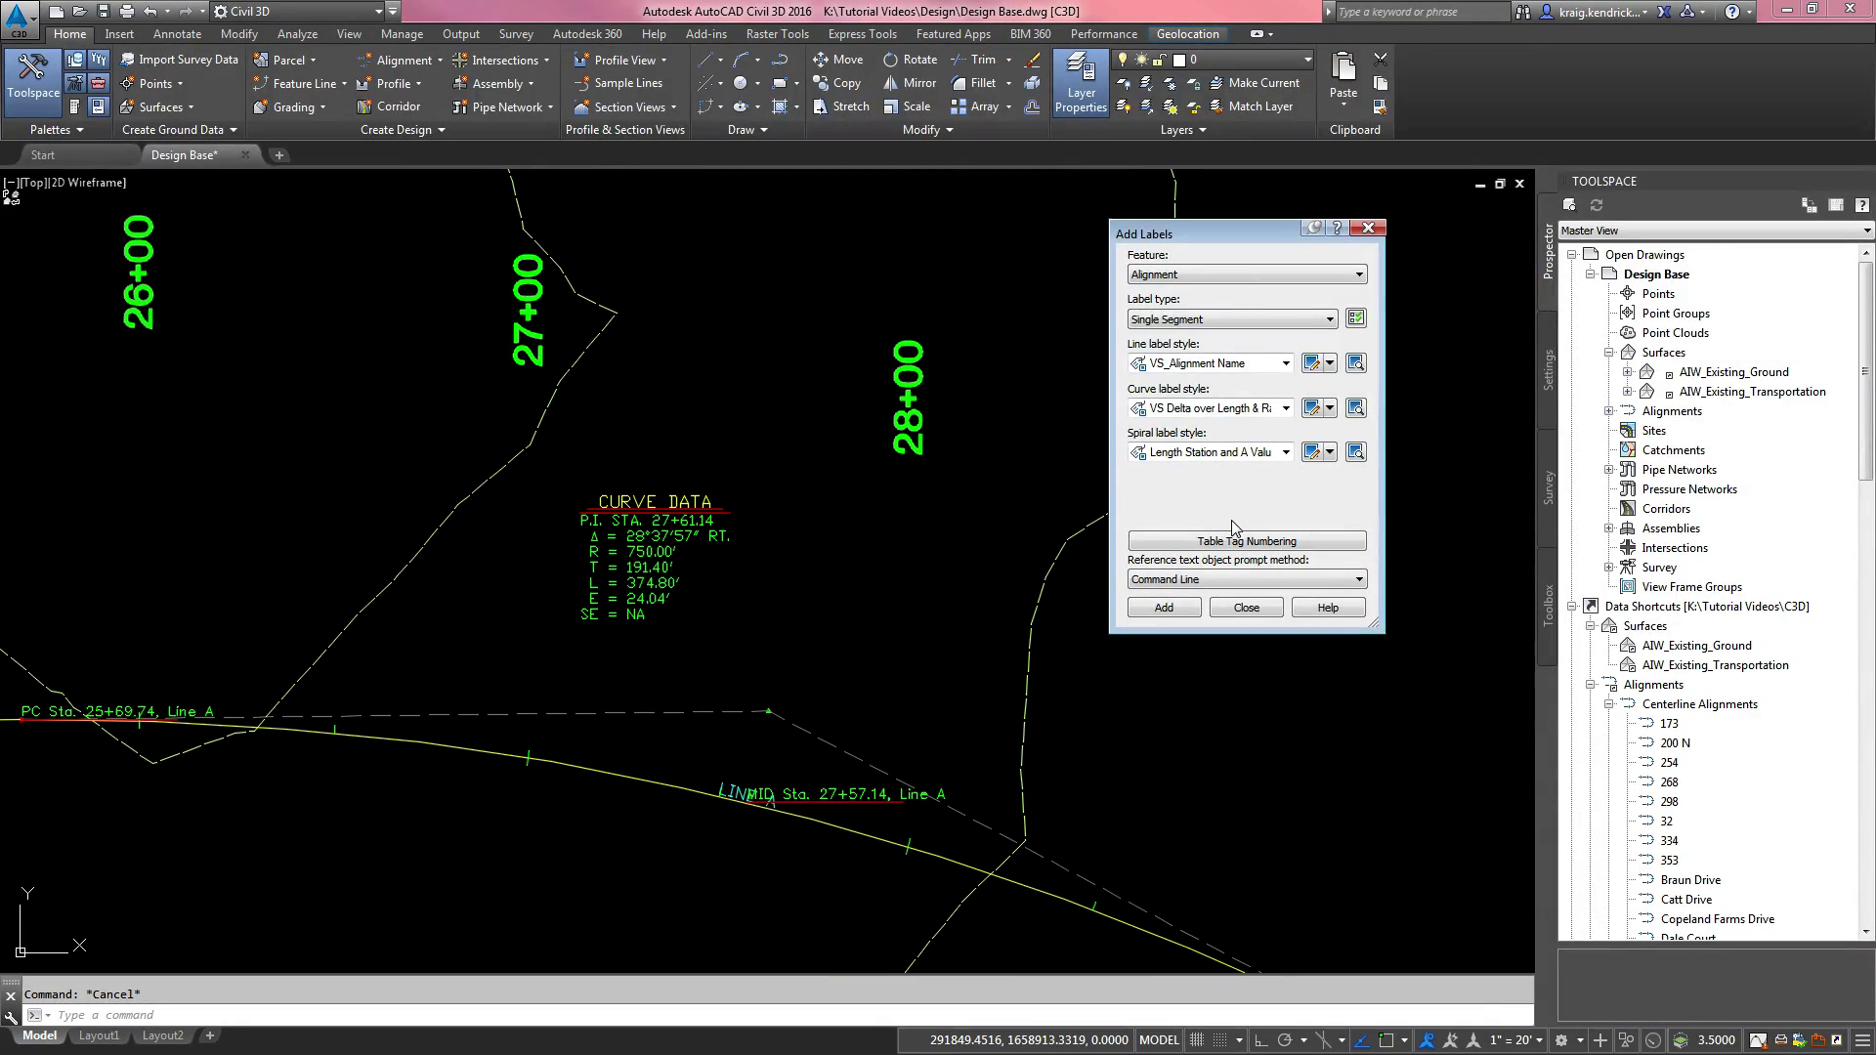
{"action": "scroll", "coordinate": [770, 708], "scroll_direction": "up", "scroll_amount": 2}
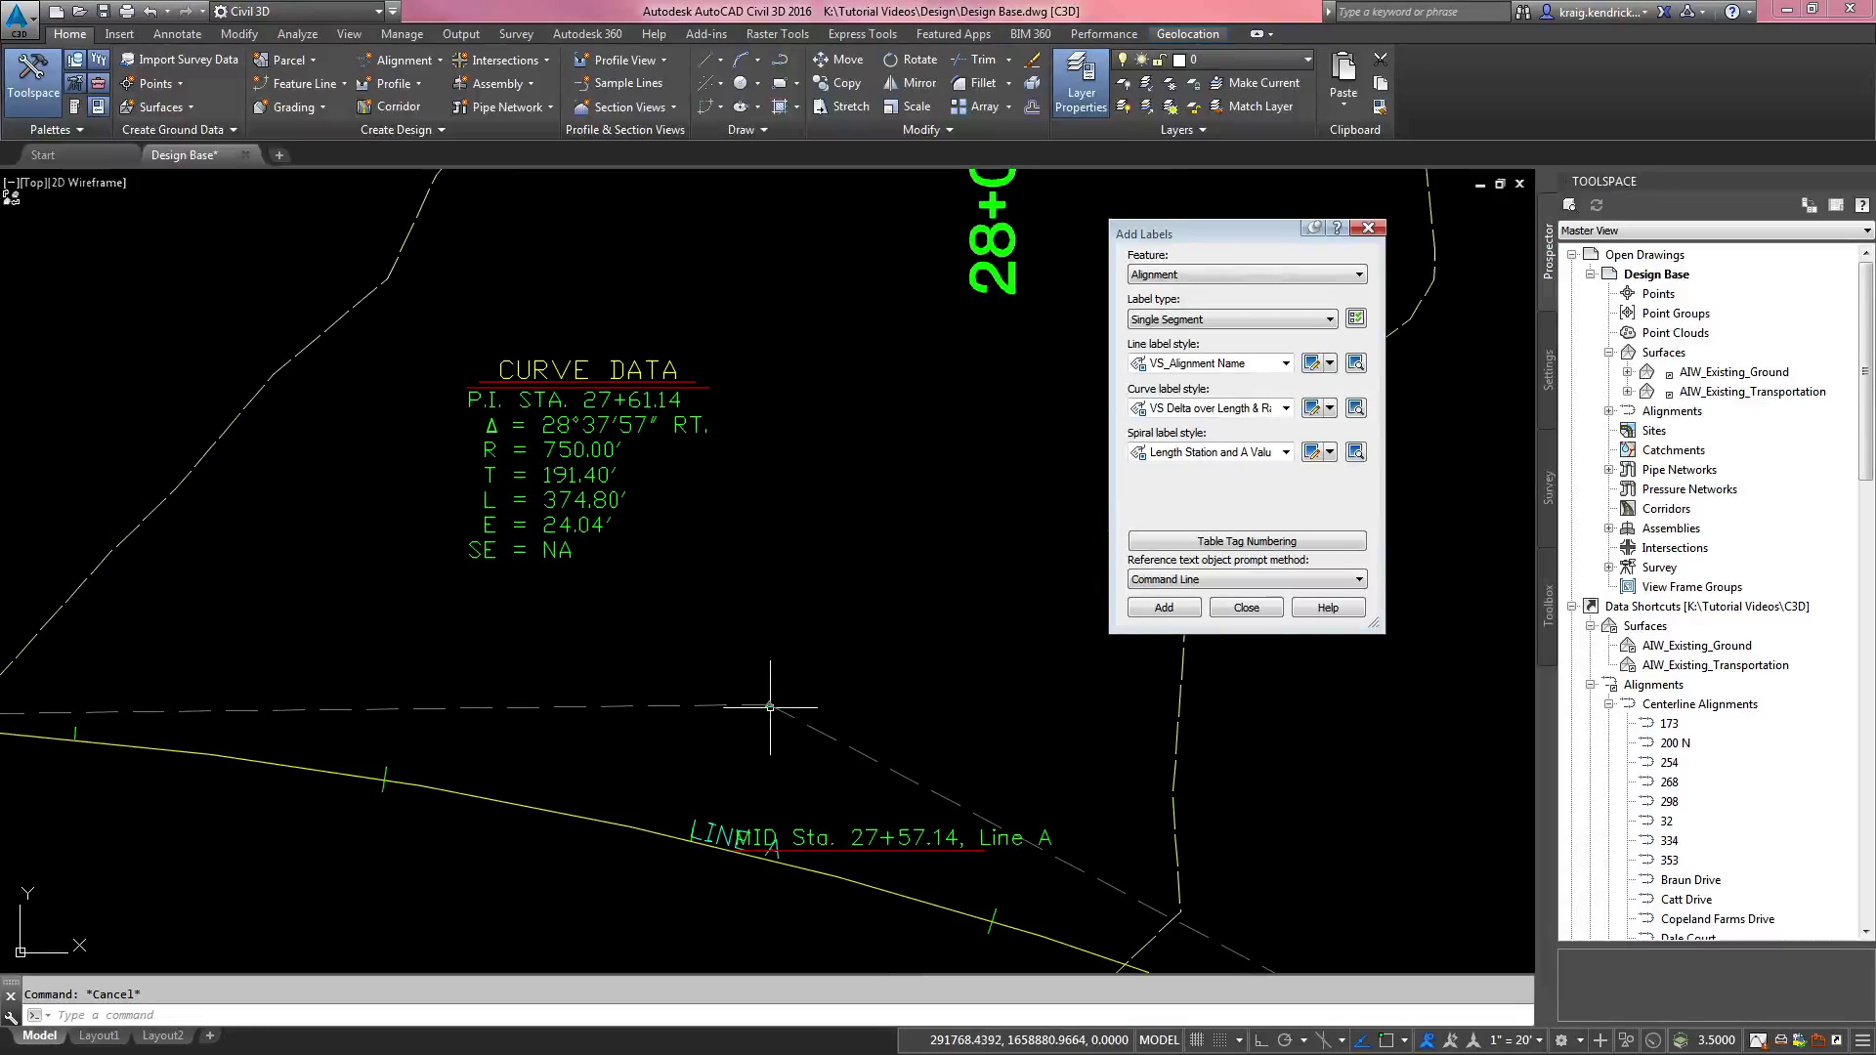
{"action": "left_click", "coordinate": [1242, 322]}
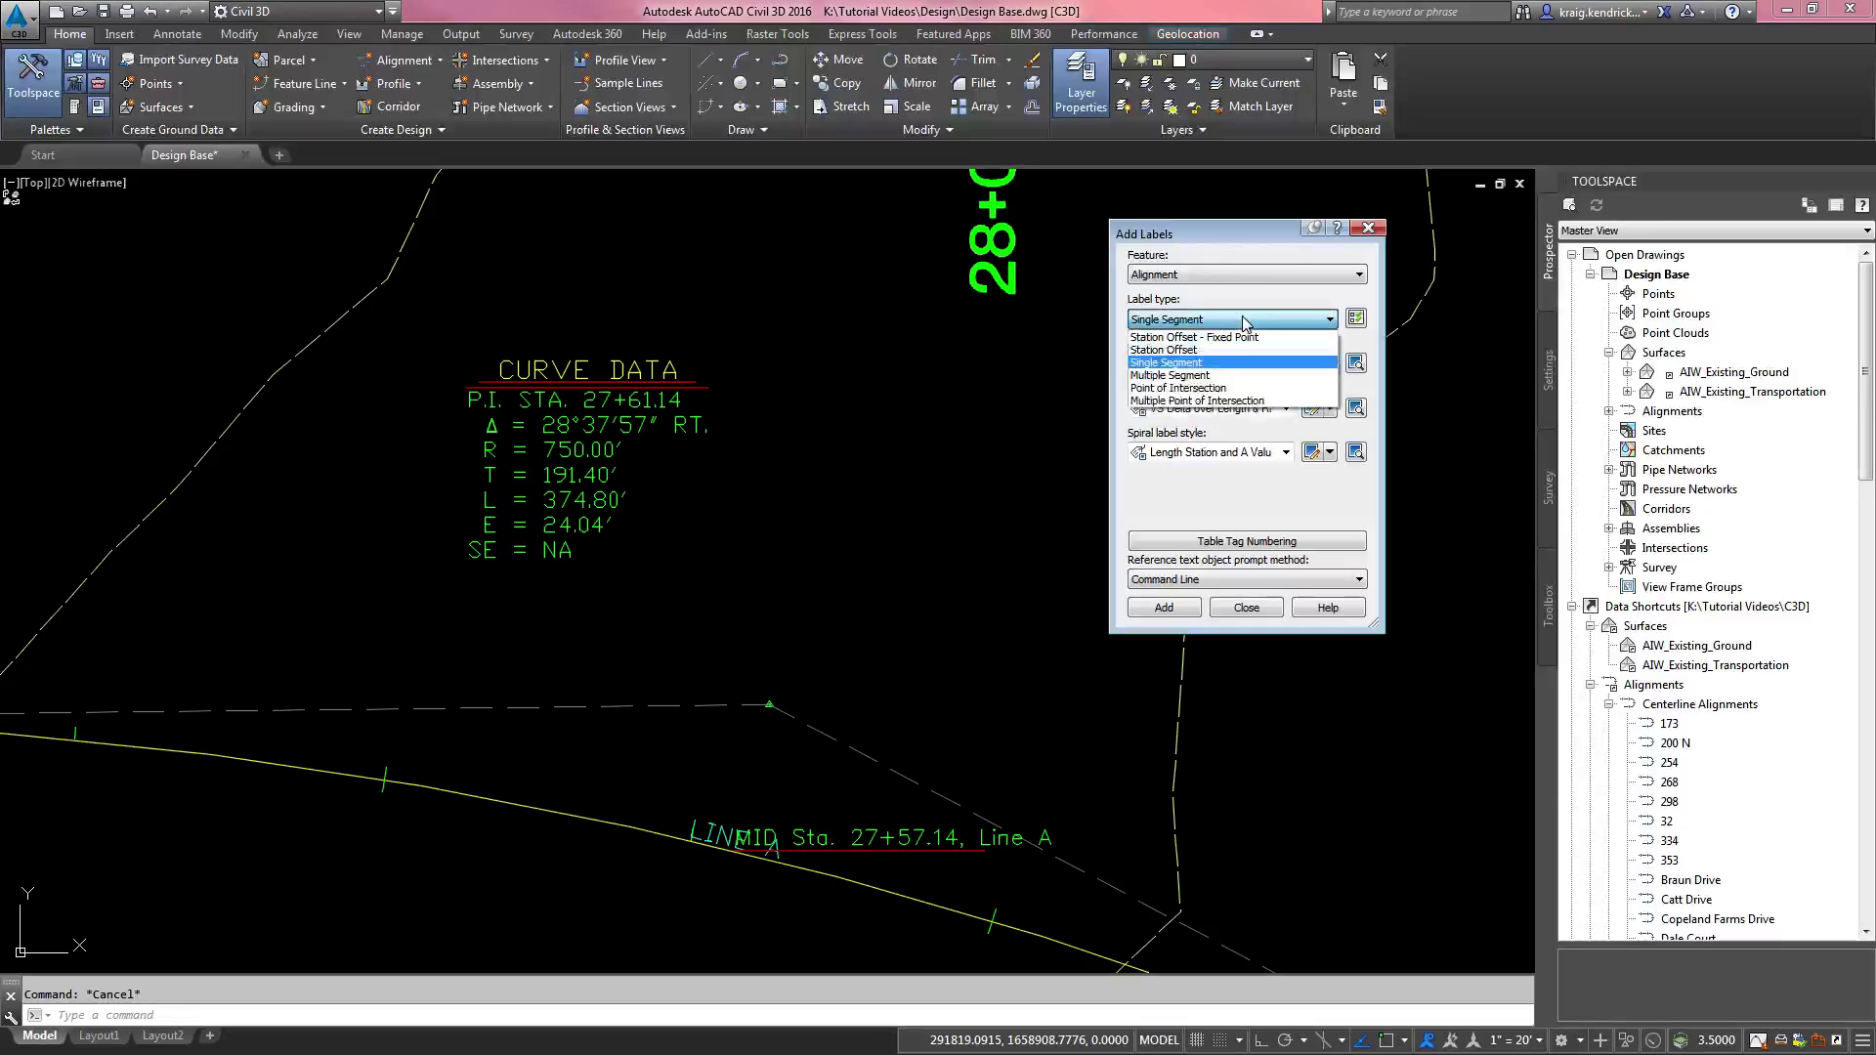
{"action": "left_click", "coordinate": [1189, 339]}
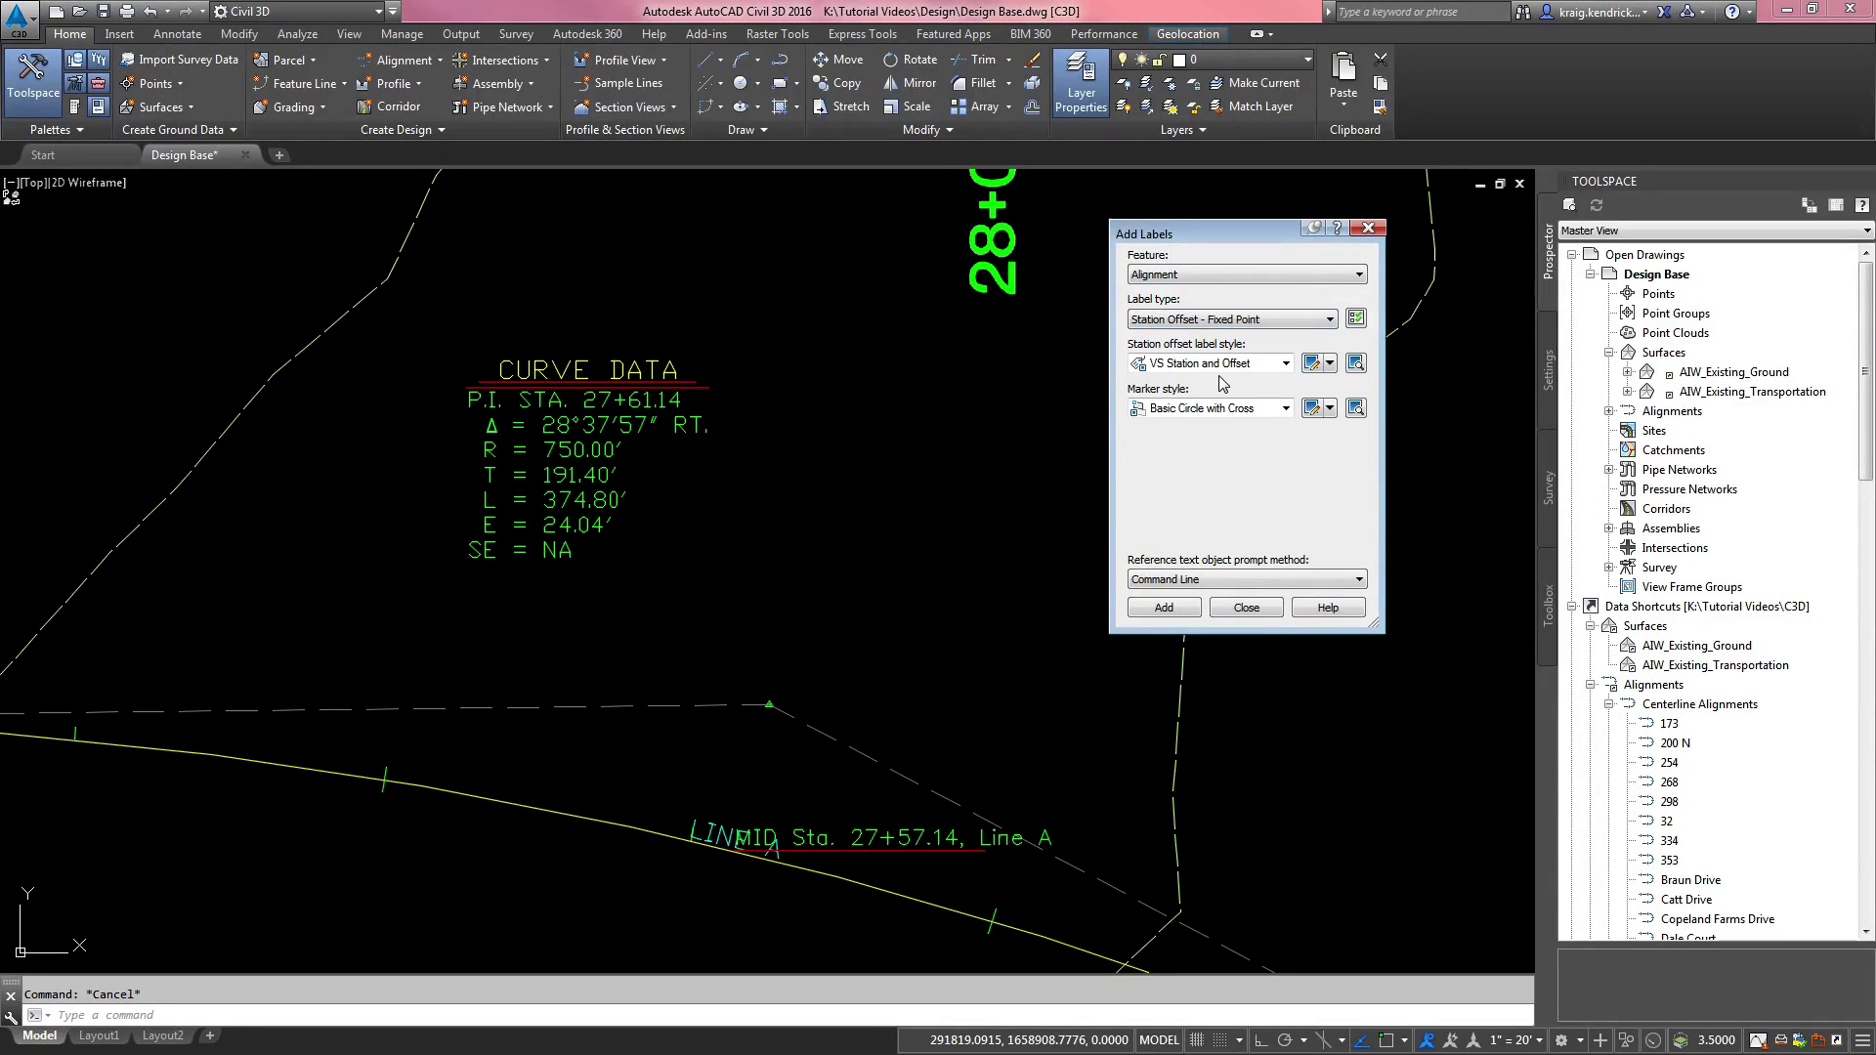
{"action": "left_click", "coordinate": [1216, 369]}
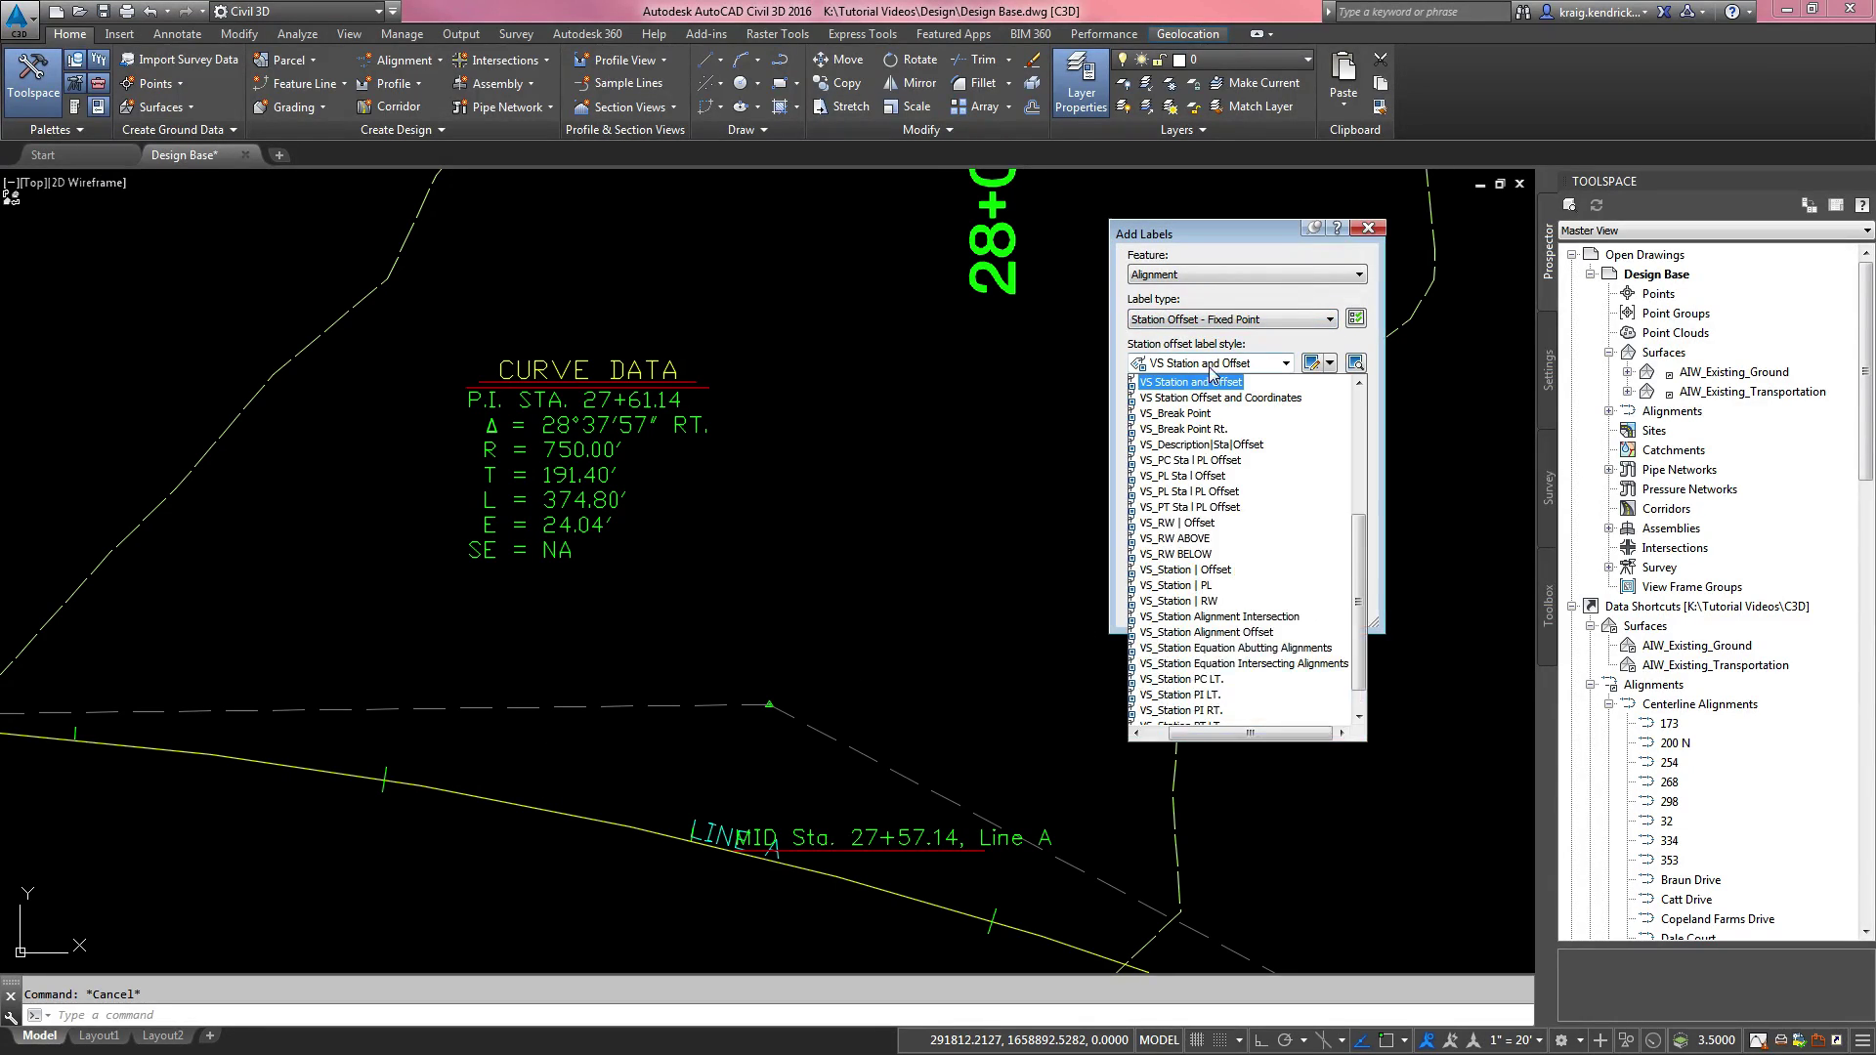
{"action": "left_click", "coordinate": [1165, 570]}
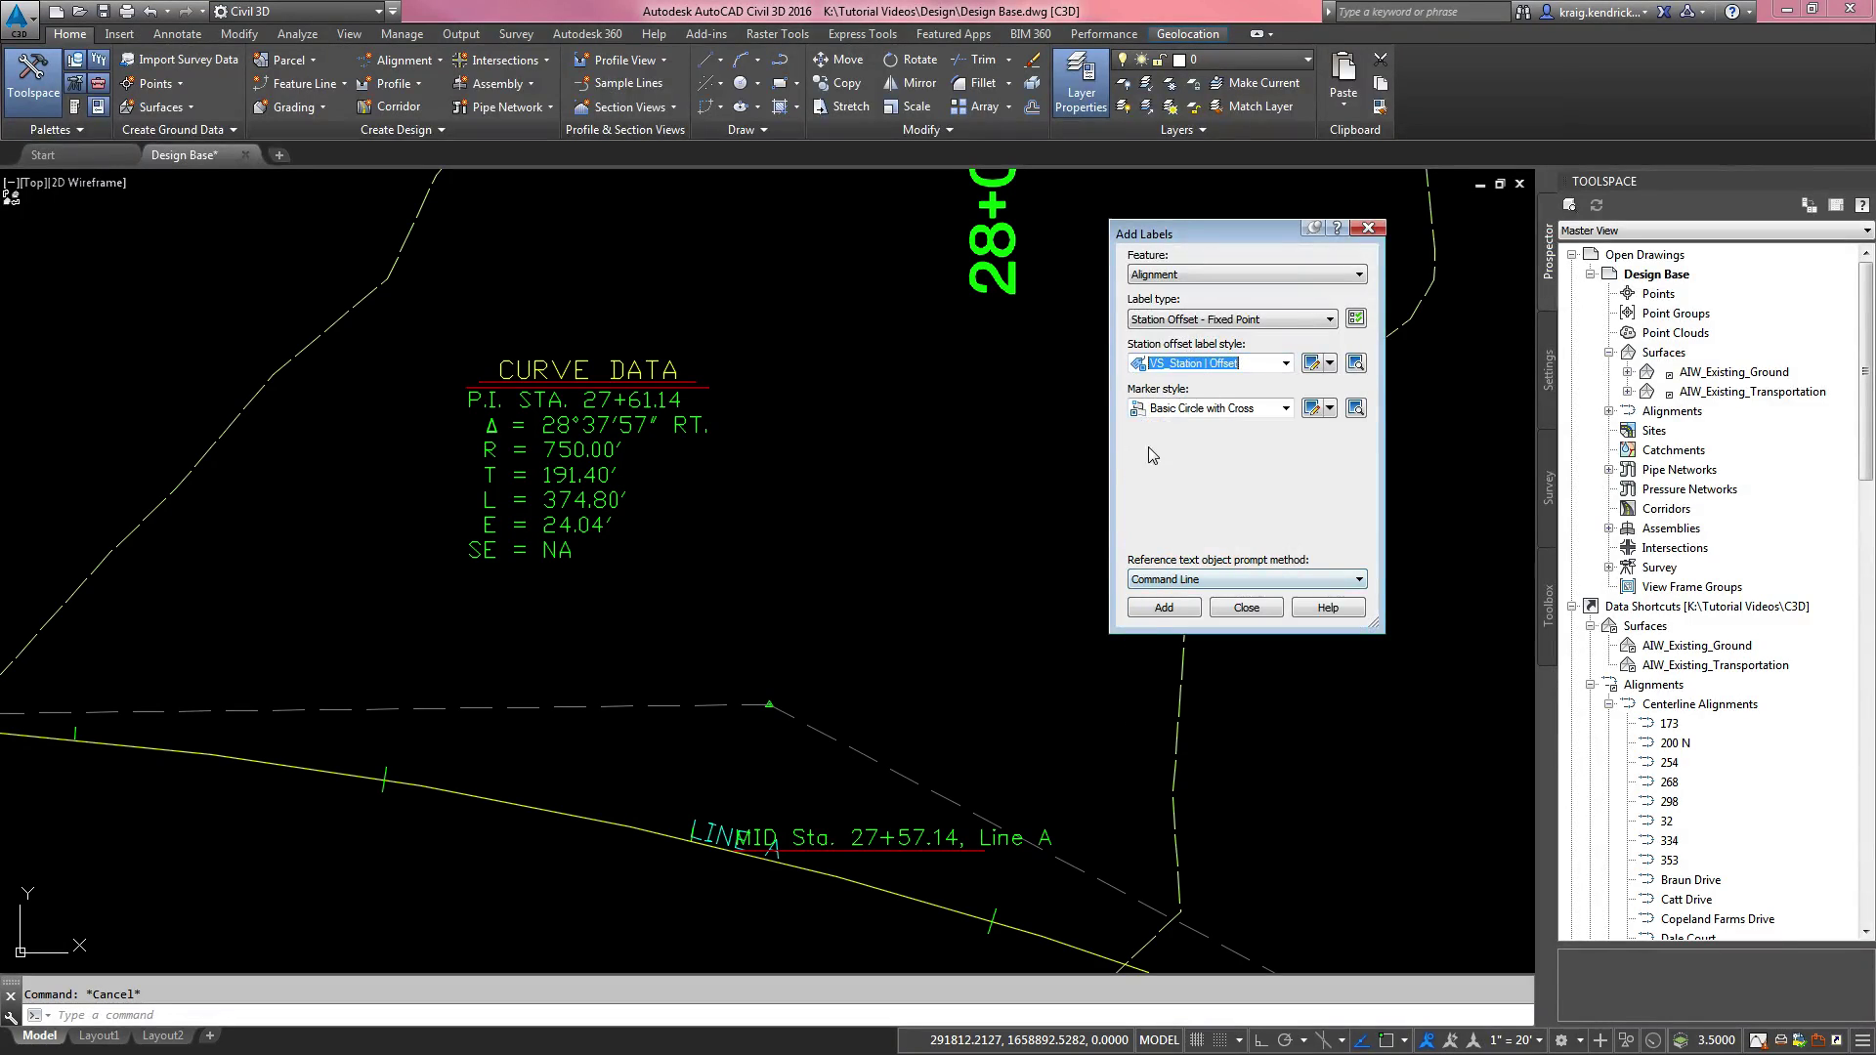
Step: Add a fixed-point station offset label for LINE A at the first curve's point of intersection
{"action": "left_click", "coordinate": [1171, 606]}
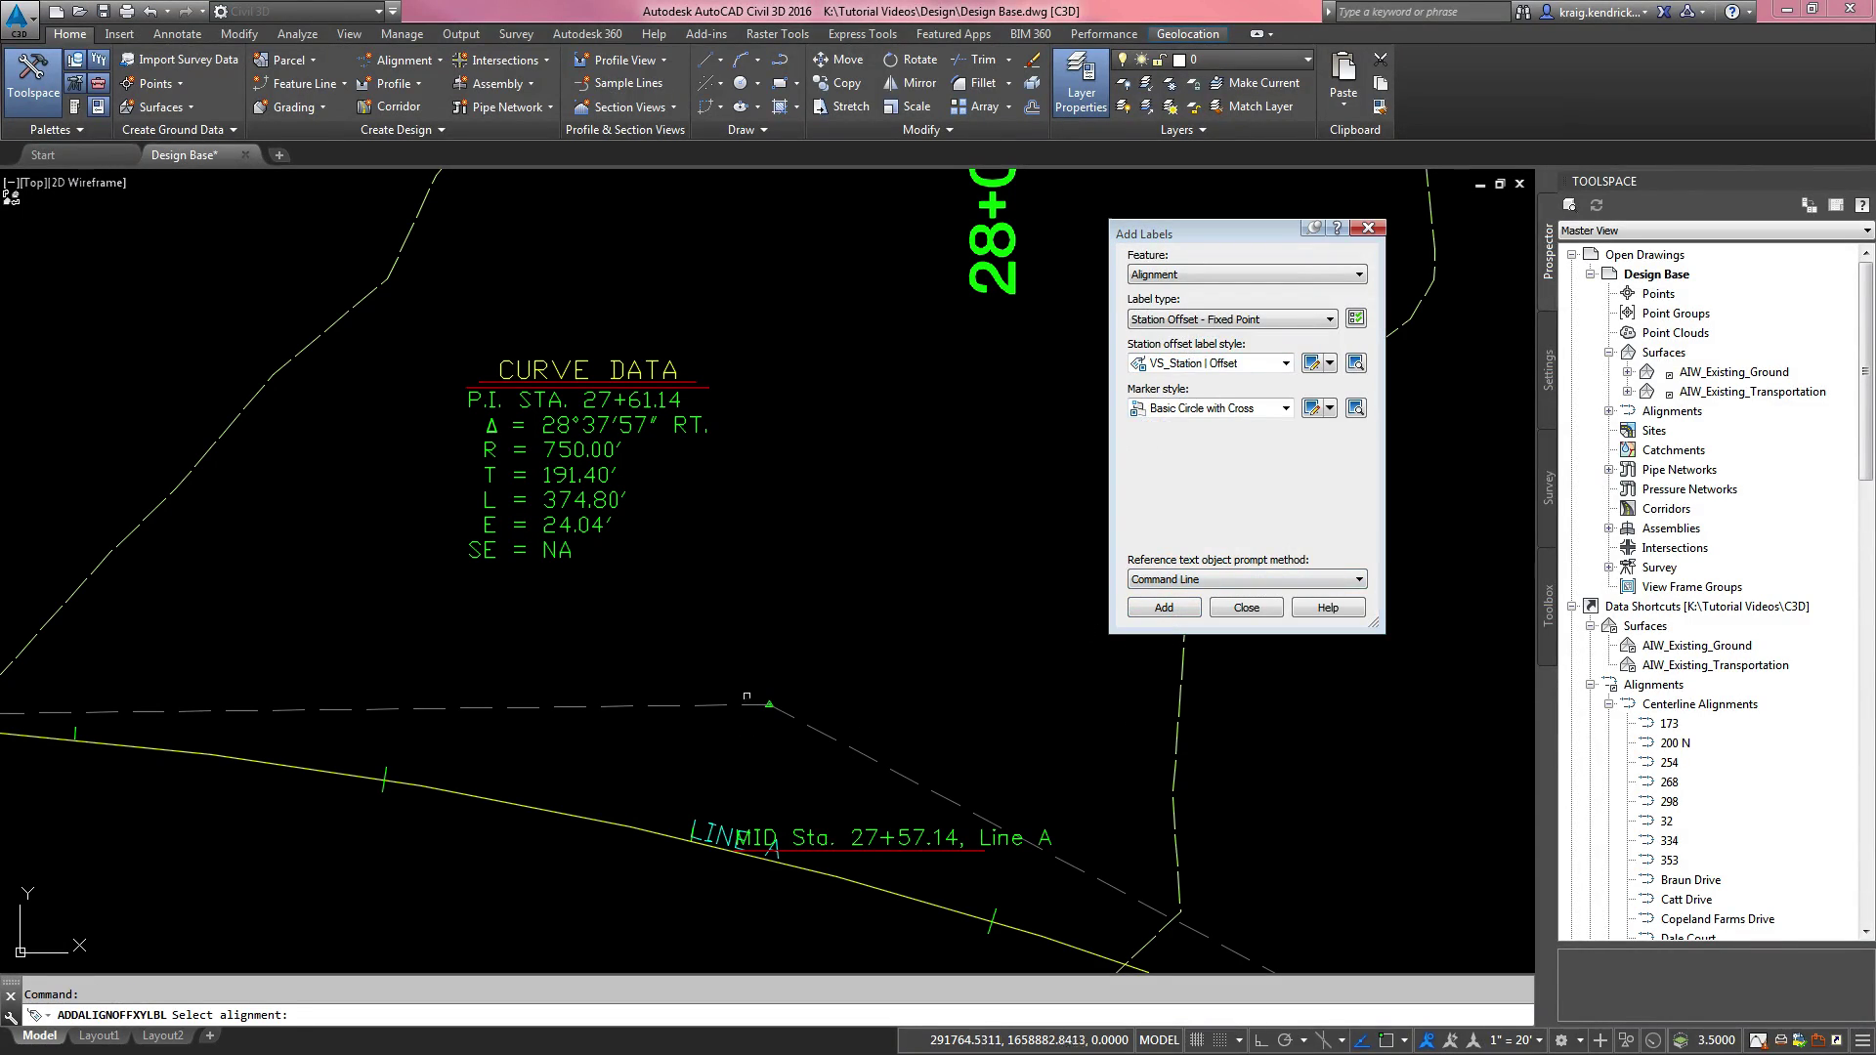
{"action": "left_click", "coordinate": [750, 705]}
{"action": "scroll", "coordinate": [766, 703], "scroll_direction": "up", "scroll_amount": 6}
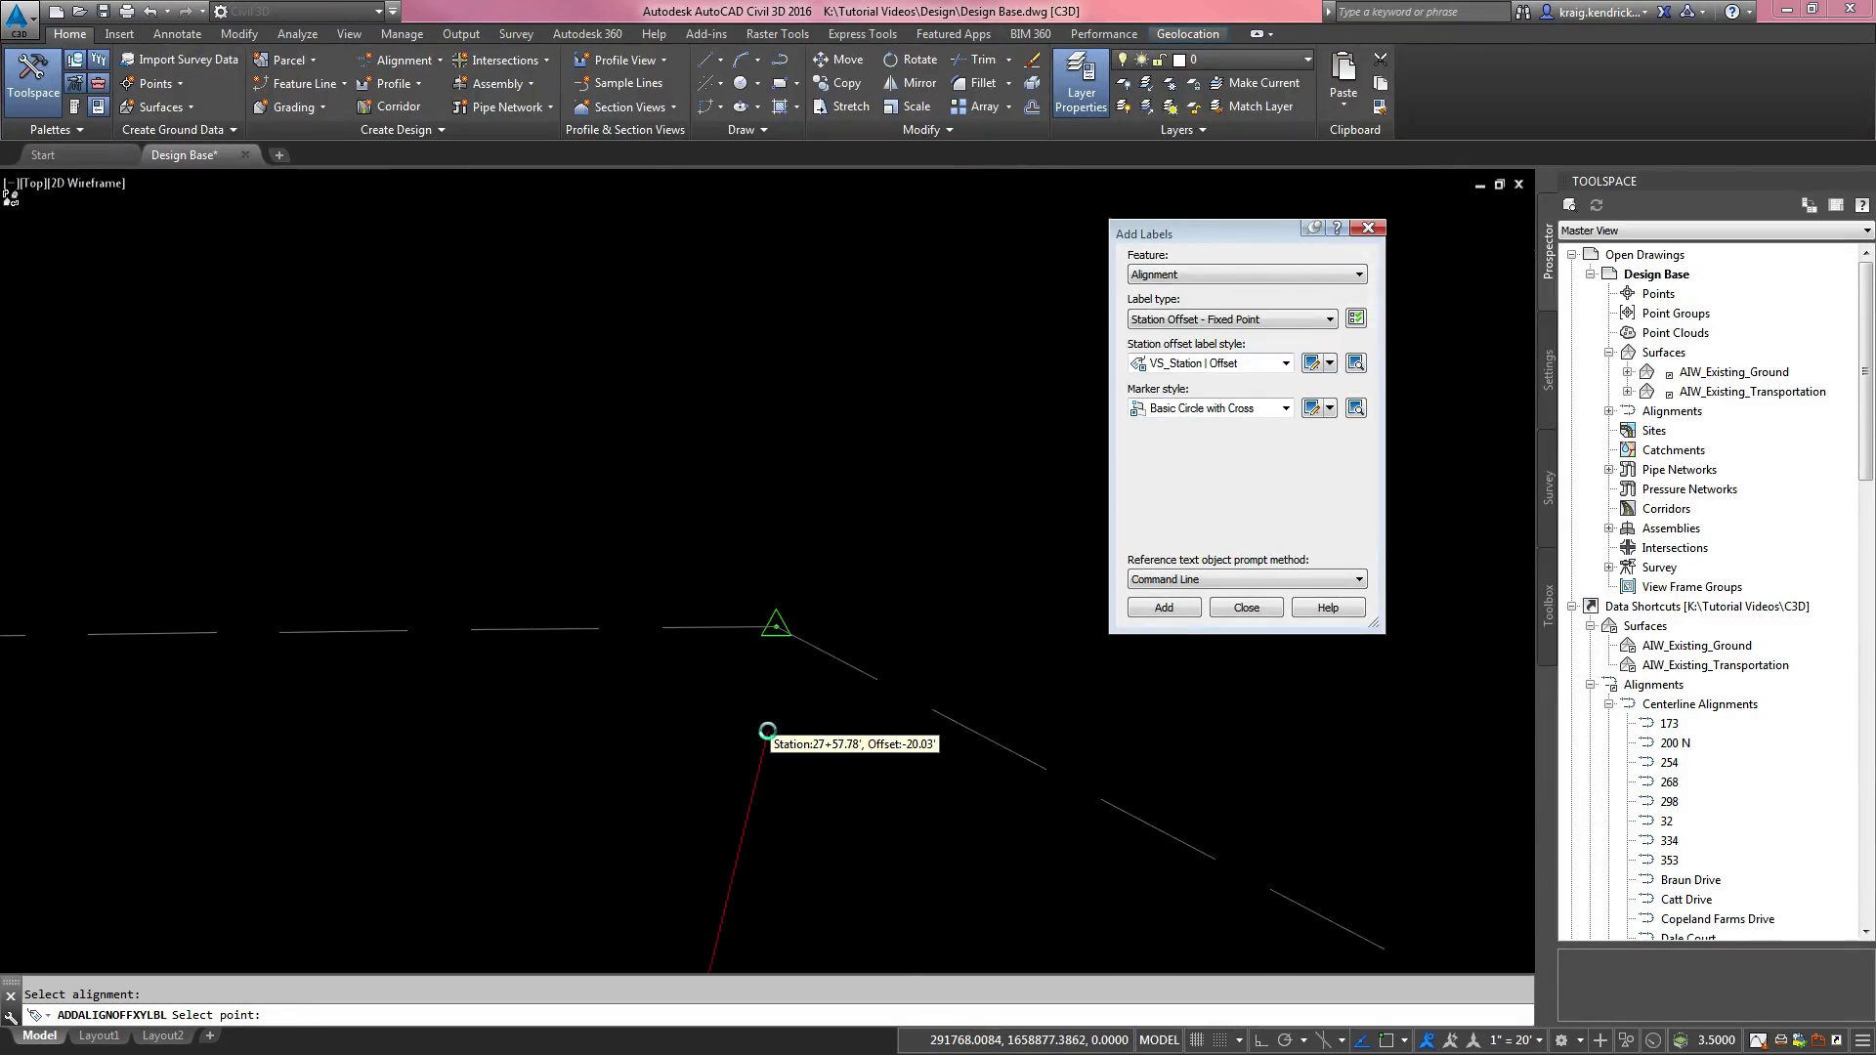
{"action": "scroll", "coordinate": [777, 571], "scroll_direction": "up", "scroll_amount": 5}
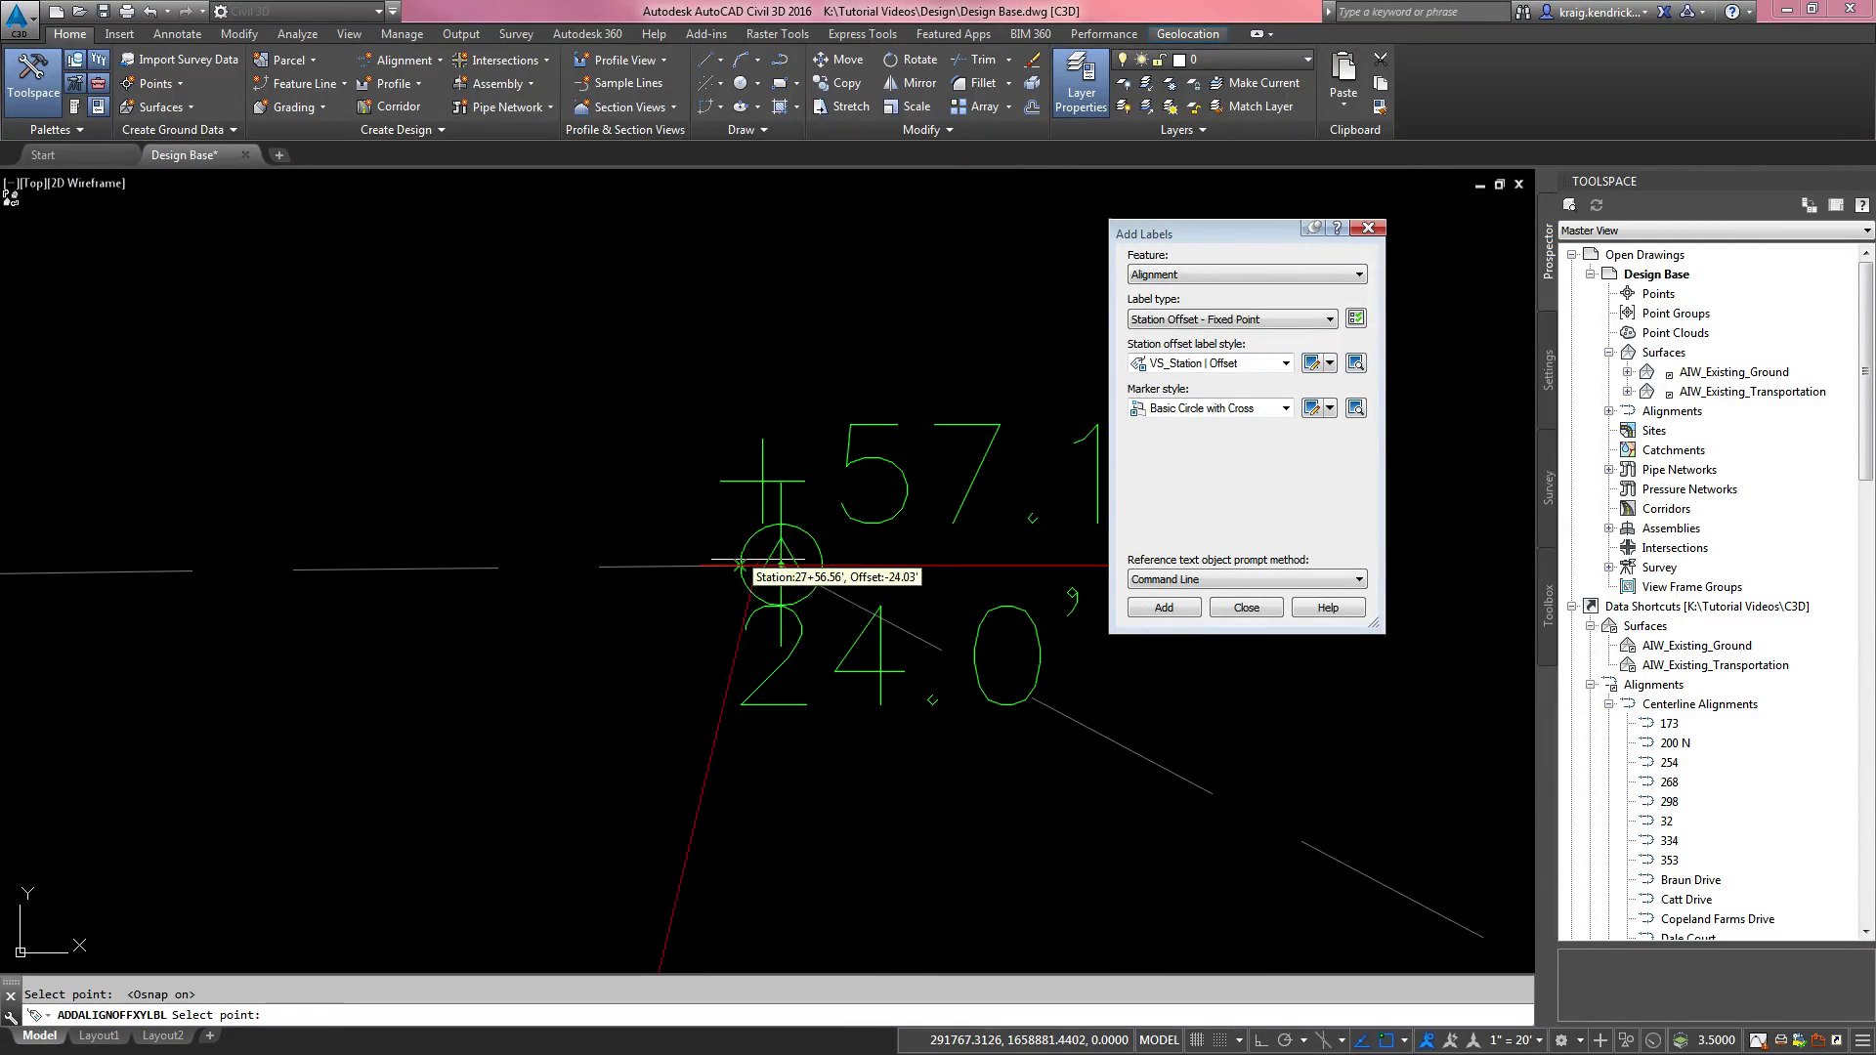
{"action": "key", "text": "Escape"}
Step: Move the station offset label up and to the right of the first curve's PI, leaving a leader to the point
{"action": "left_click", "coordinate": [664, 616]}
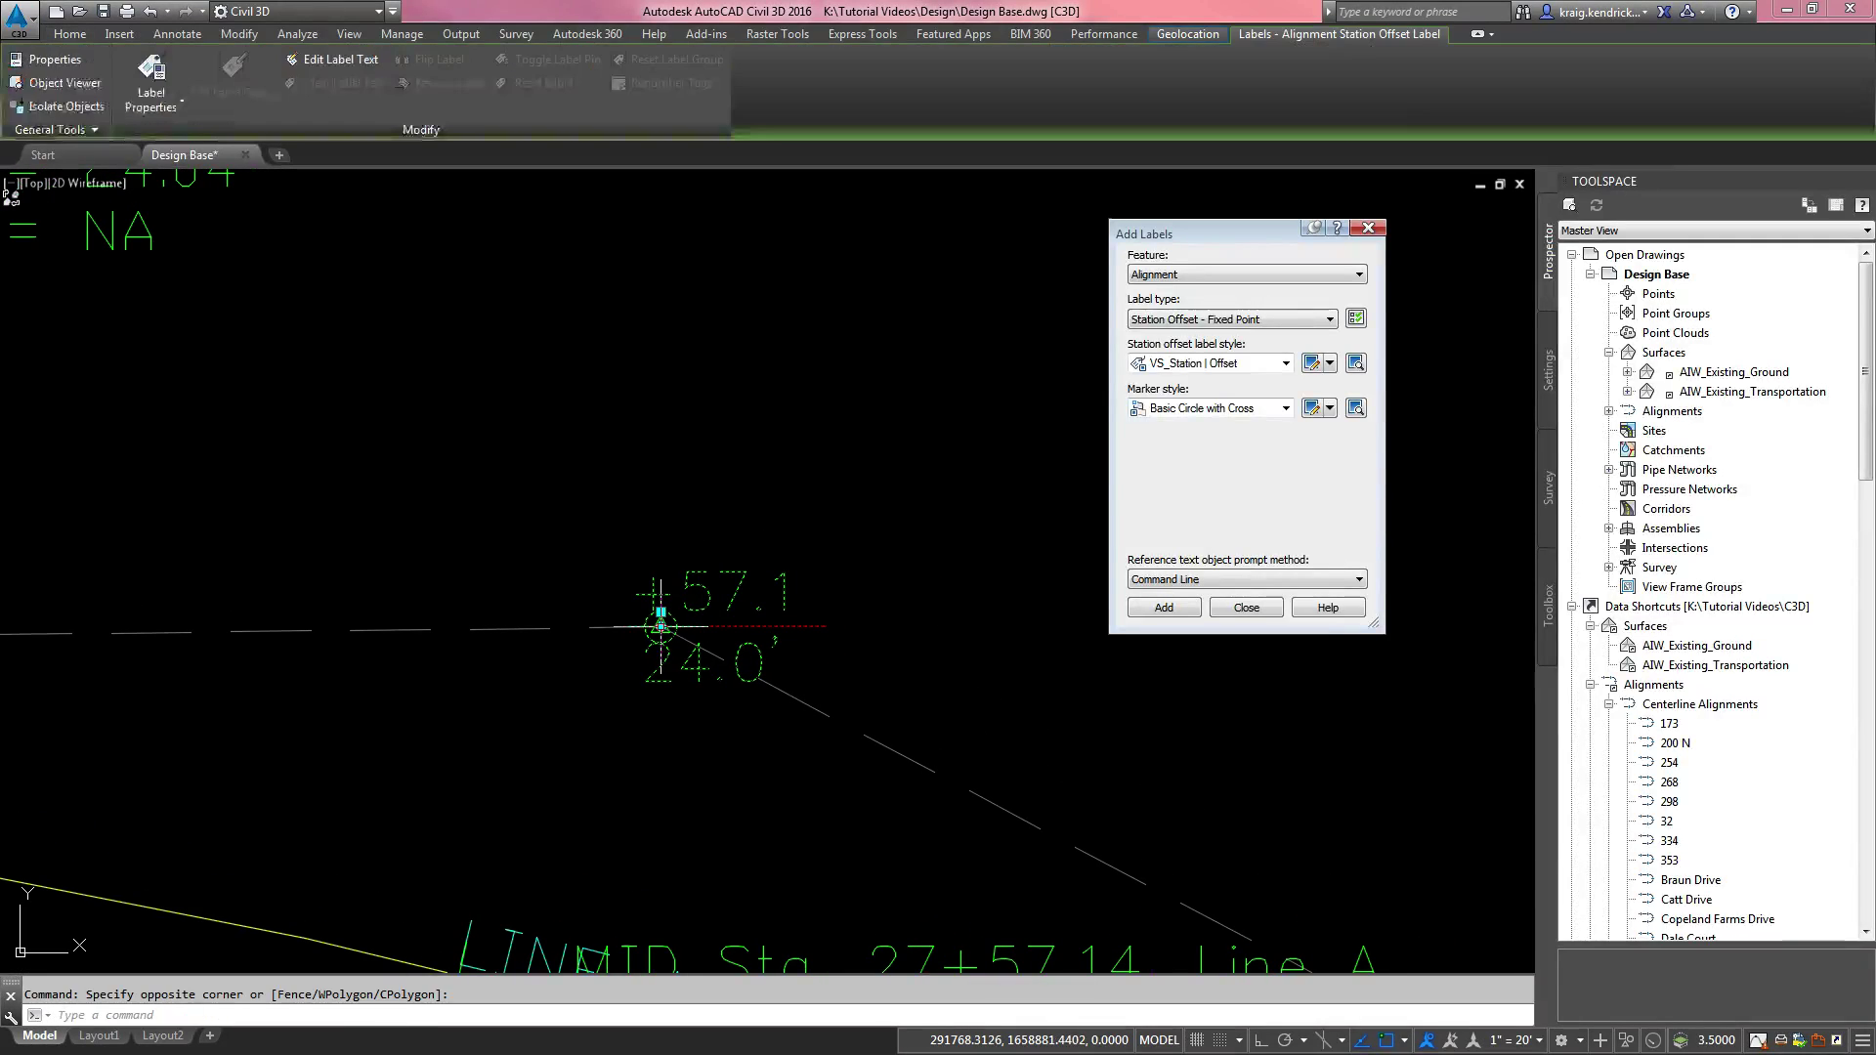
{"action": "left_click", "coordinate": [660, 612]}
{"action": "left_click", "coordinate": [661, 614]}
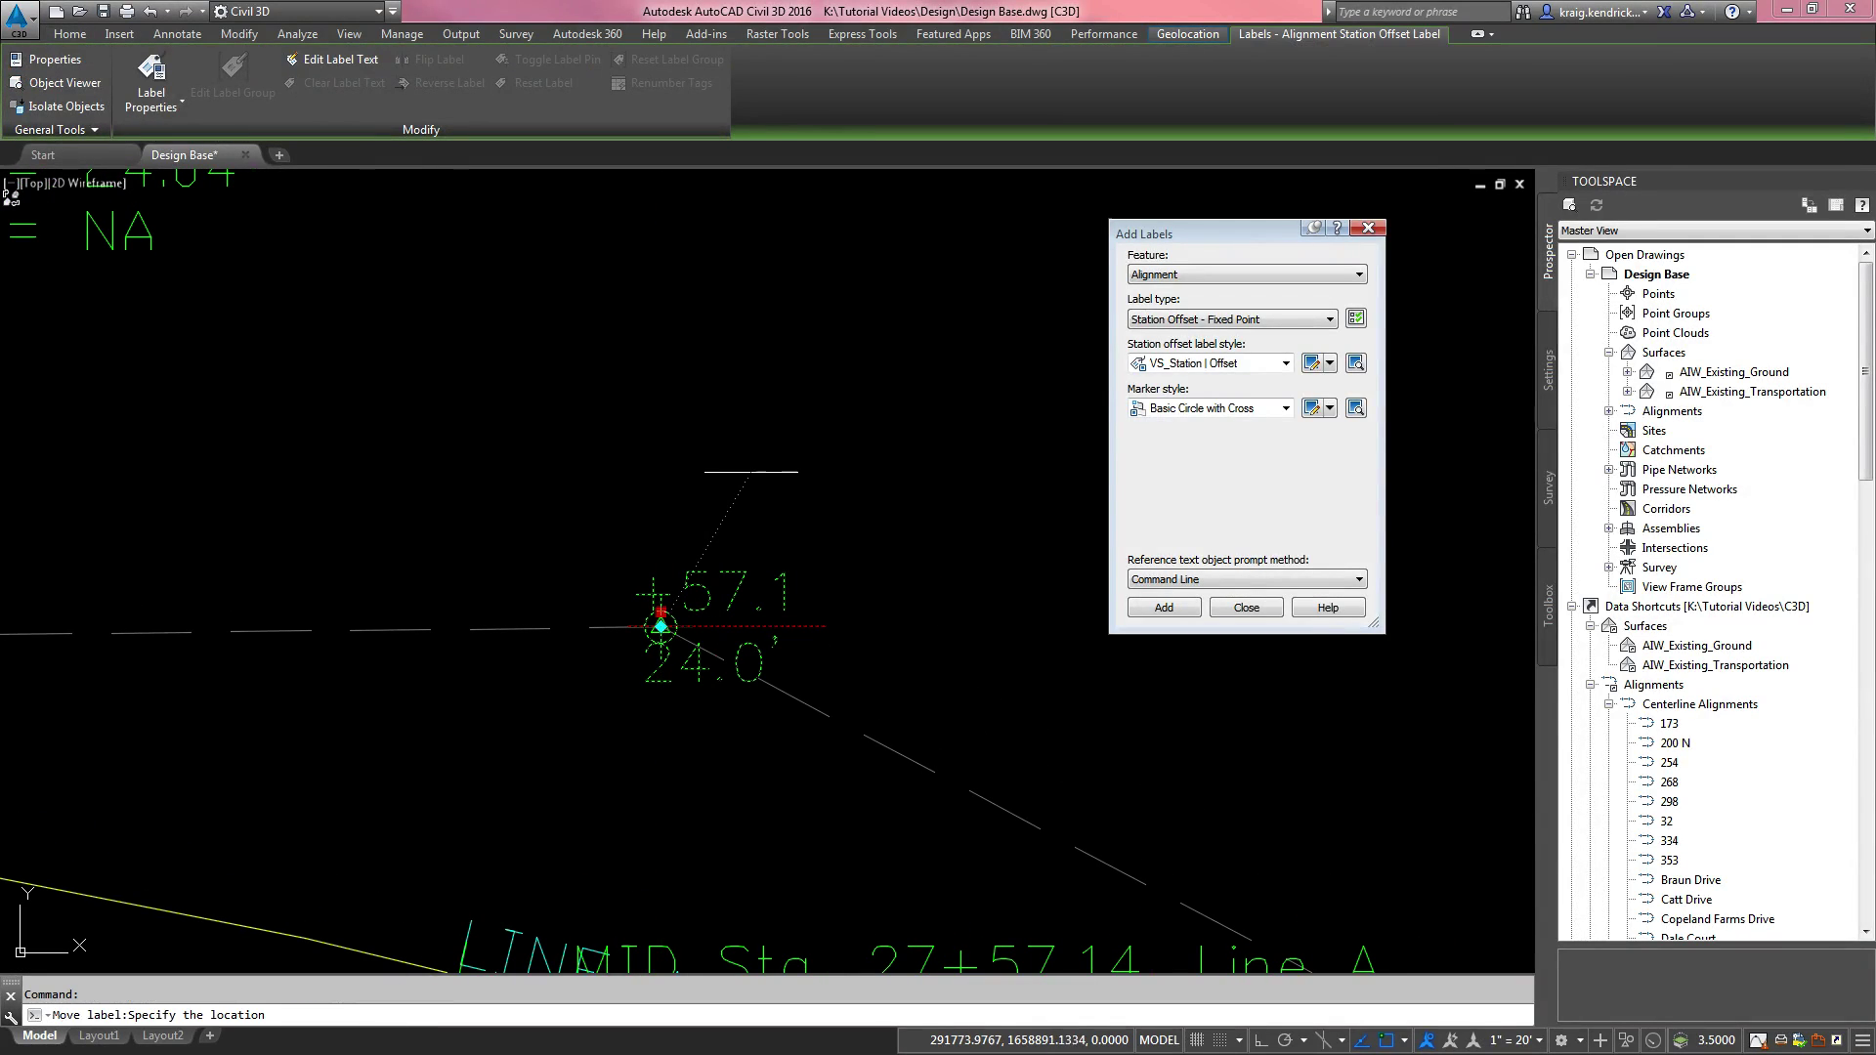
{"action": "left_click", "coordinate": [661, 623]}
{"action": "scroll", "coordinate": [755, 481], "scroll_direction": "down", "scroll_amount": 2}
{"action": "left_click", "coordinate": [784, 457]}
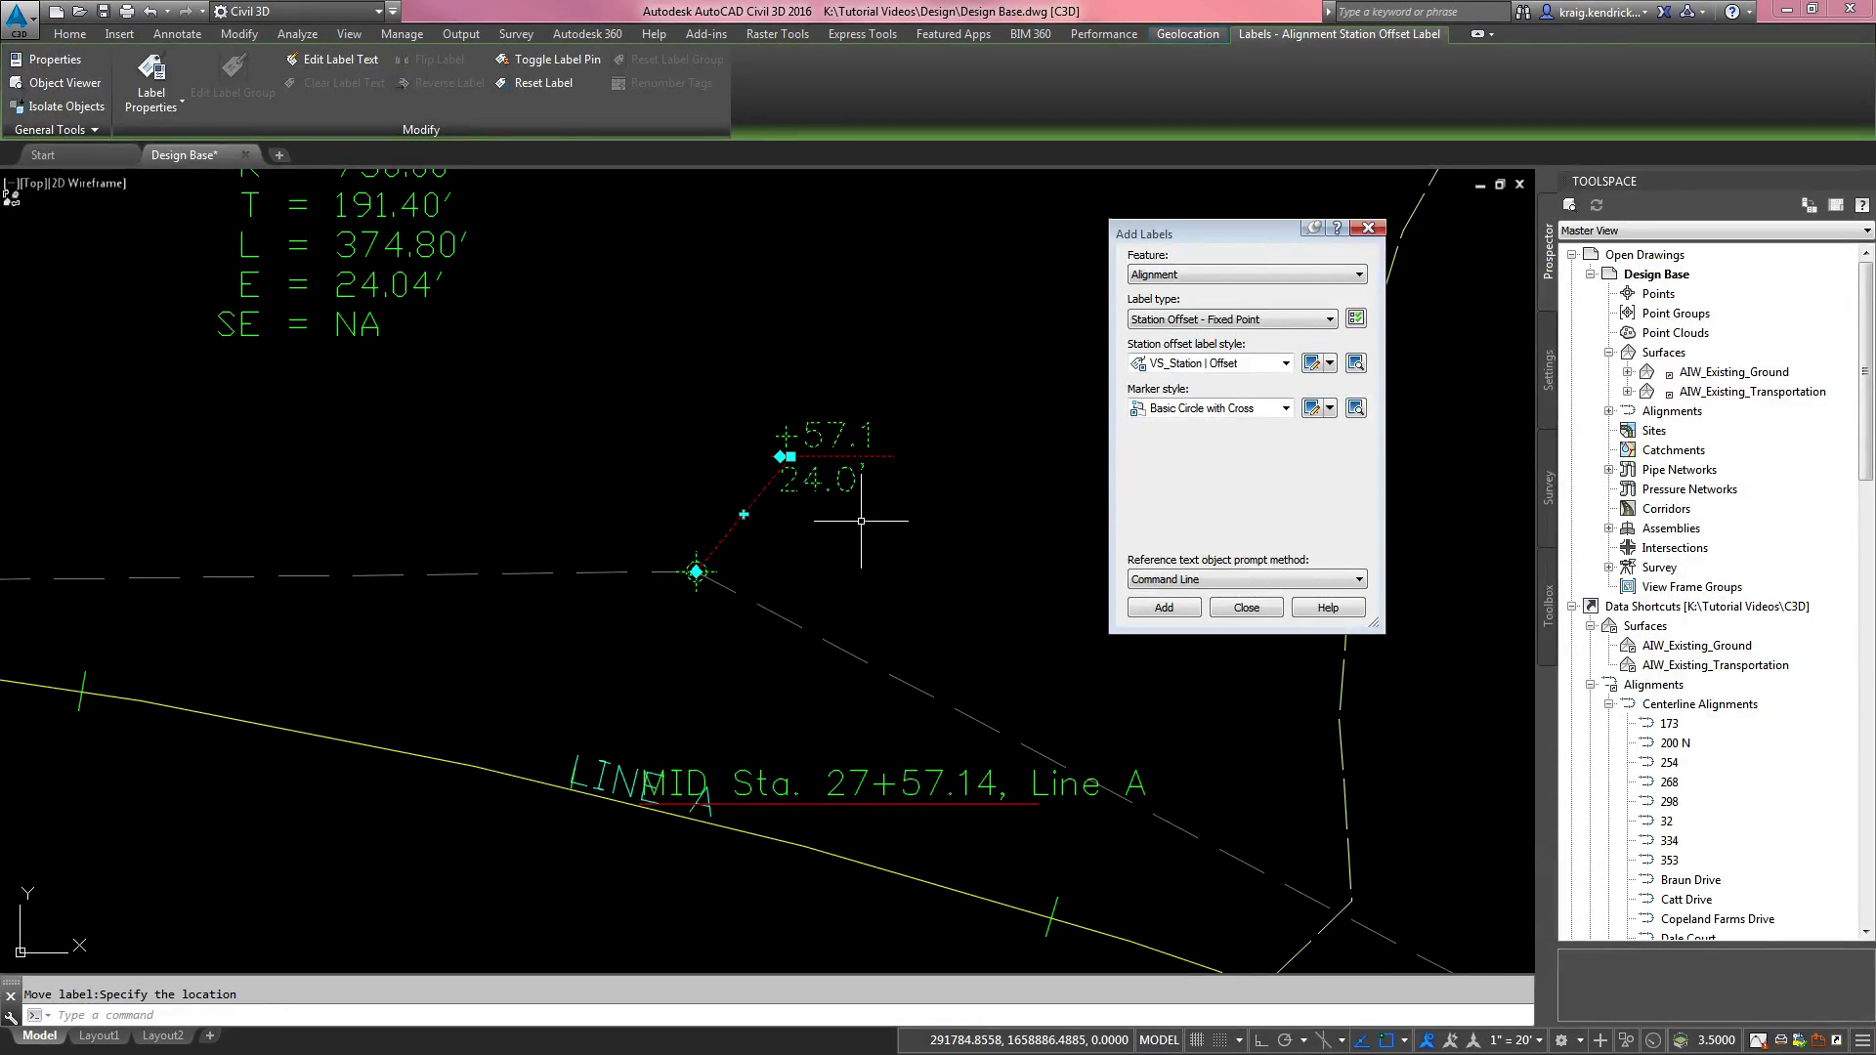
{"action": "scroll", "coordinate": [848, 690], "scroll_direction": "down", "scroll_amount": 3}
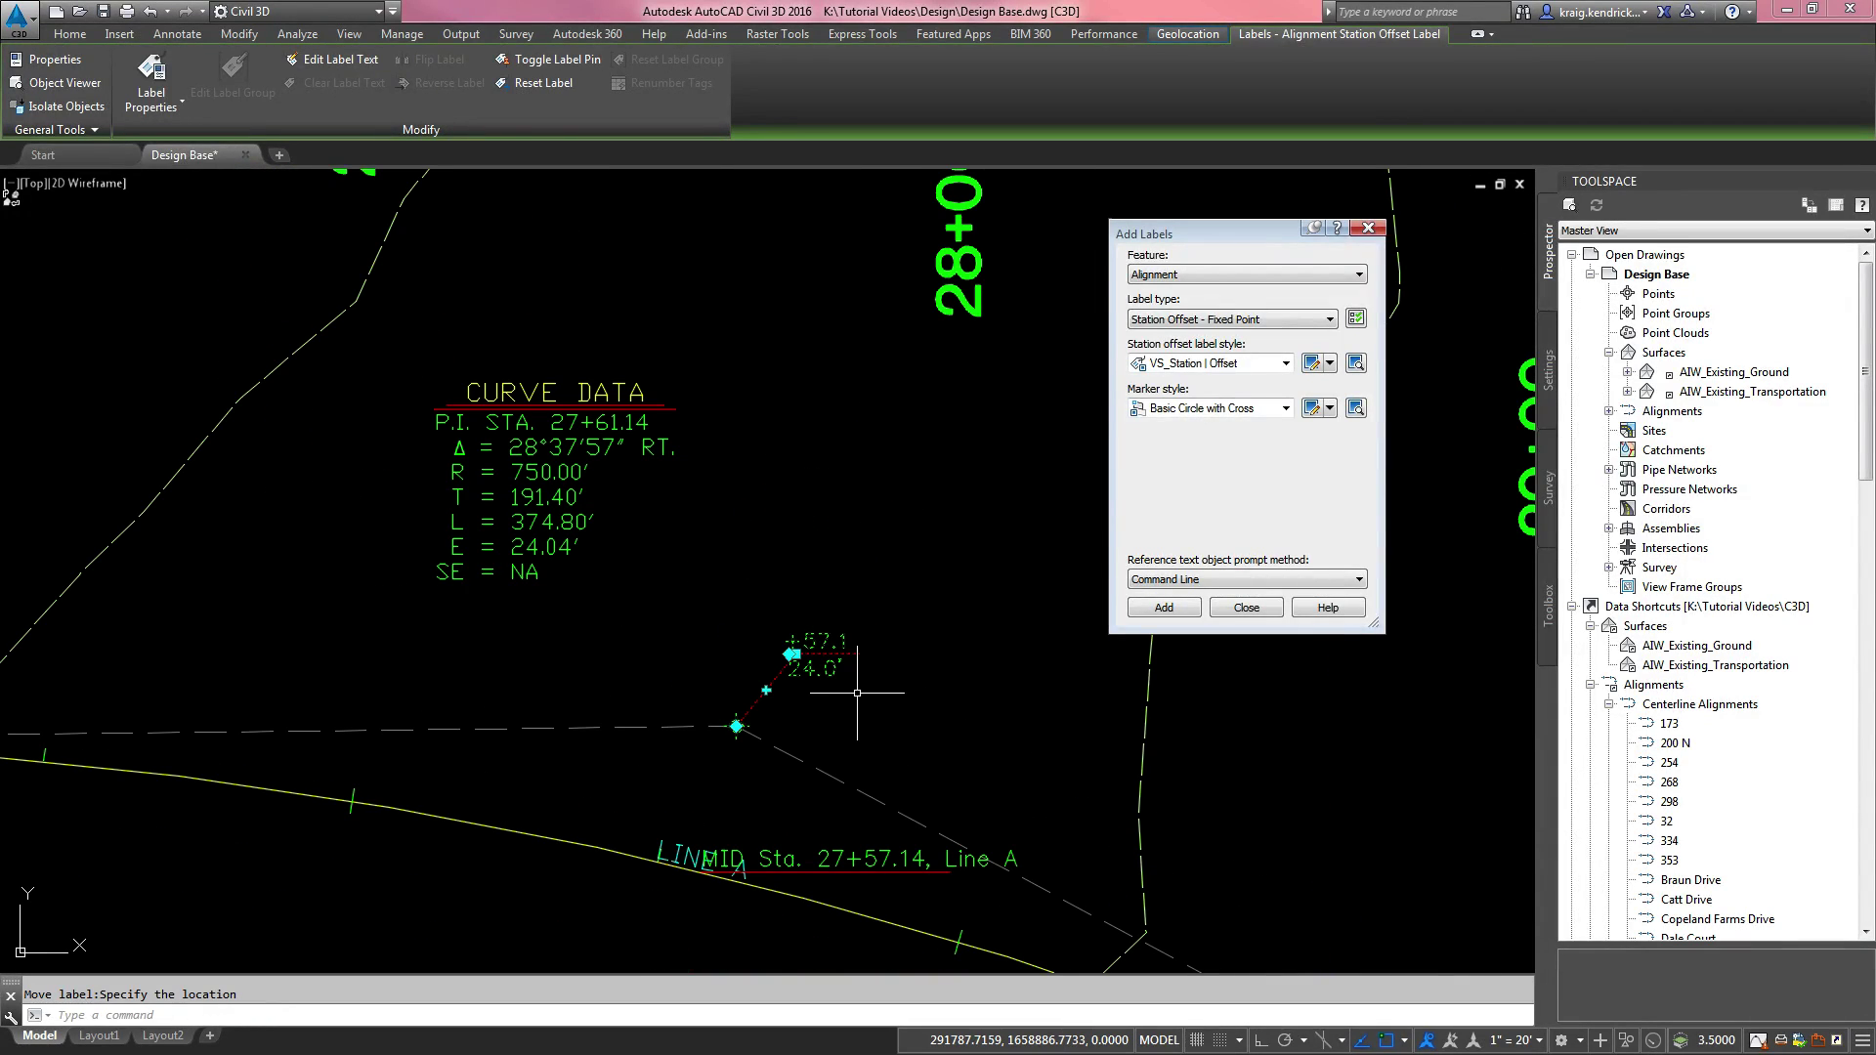
{"action": "scroll", "coordinate": [856, 692], "scroll_direction": "up", "scroll_amount": 2}
{"action": "key", "text": "Escape"}
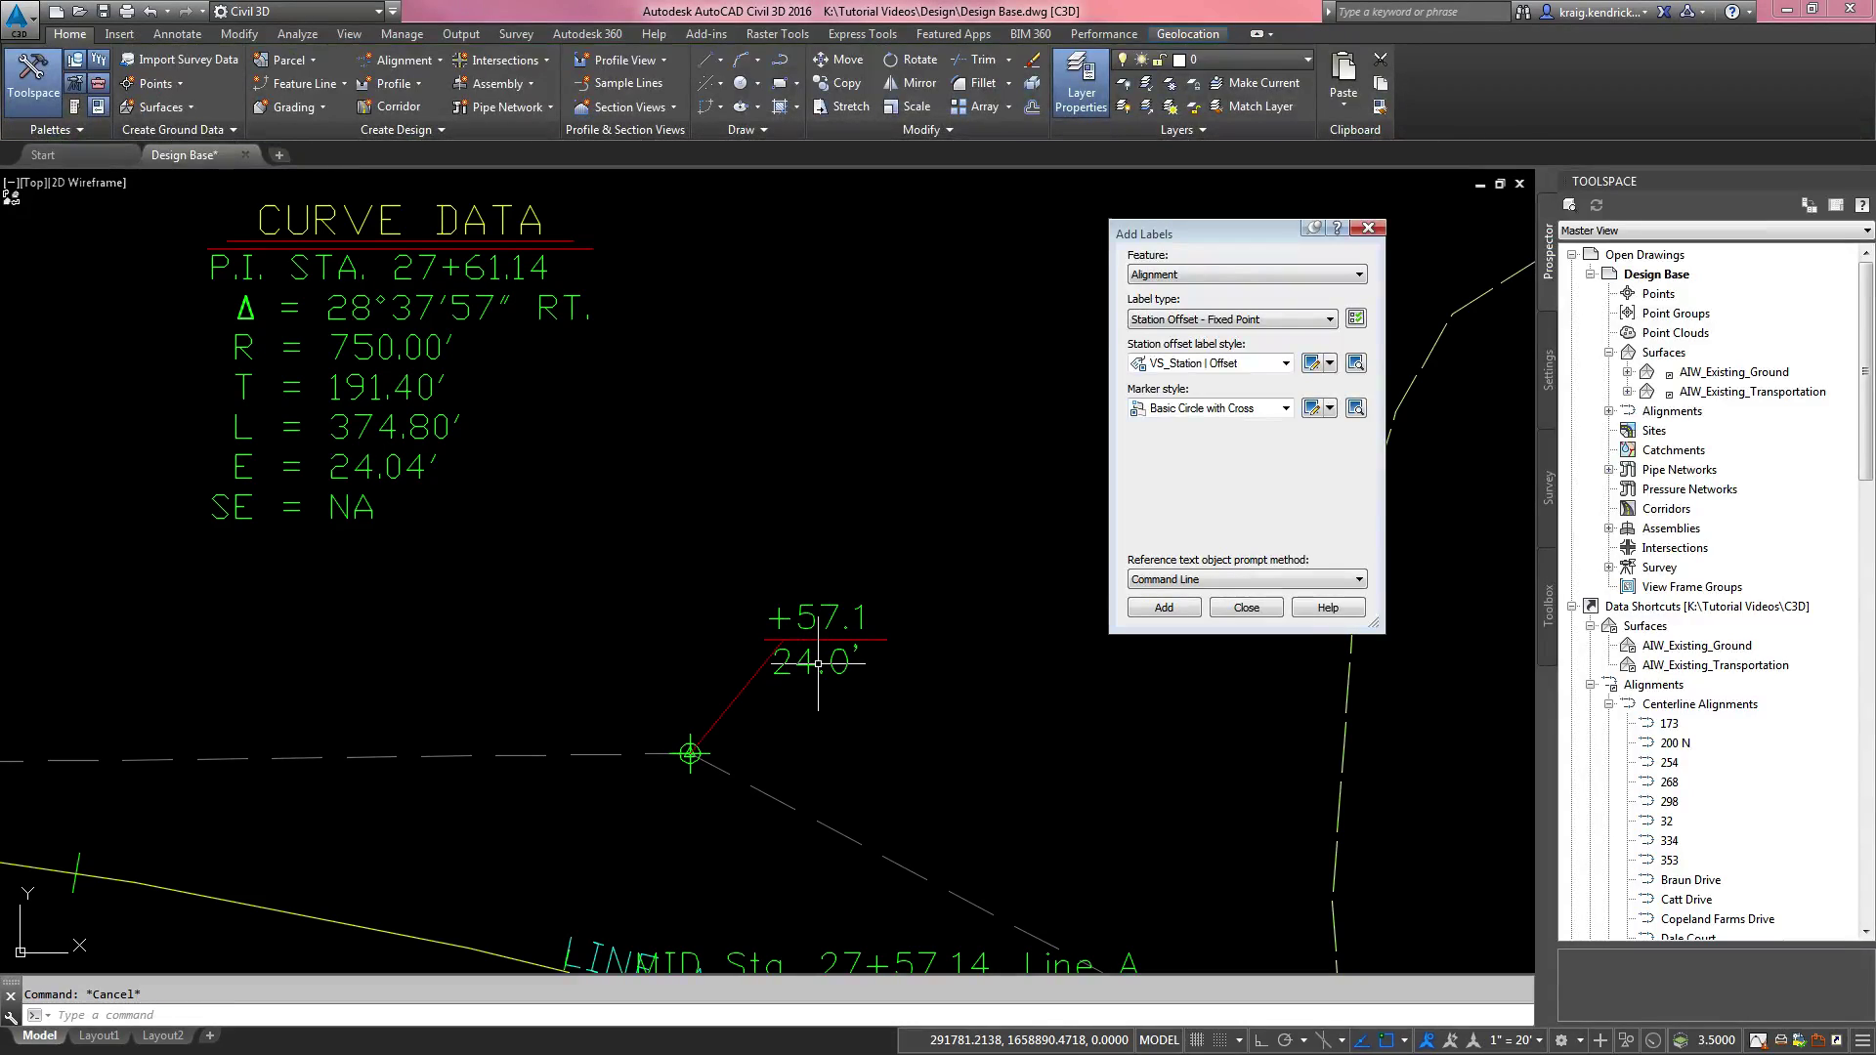
Step: Add a Point of Intersection label in the VS PI & Delta style to the PI of LINE A's first curve
{"action": "left_click", "coordinate": [1218, 323]}
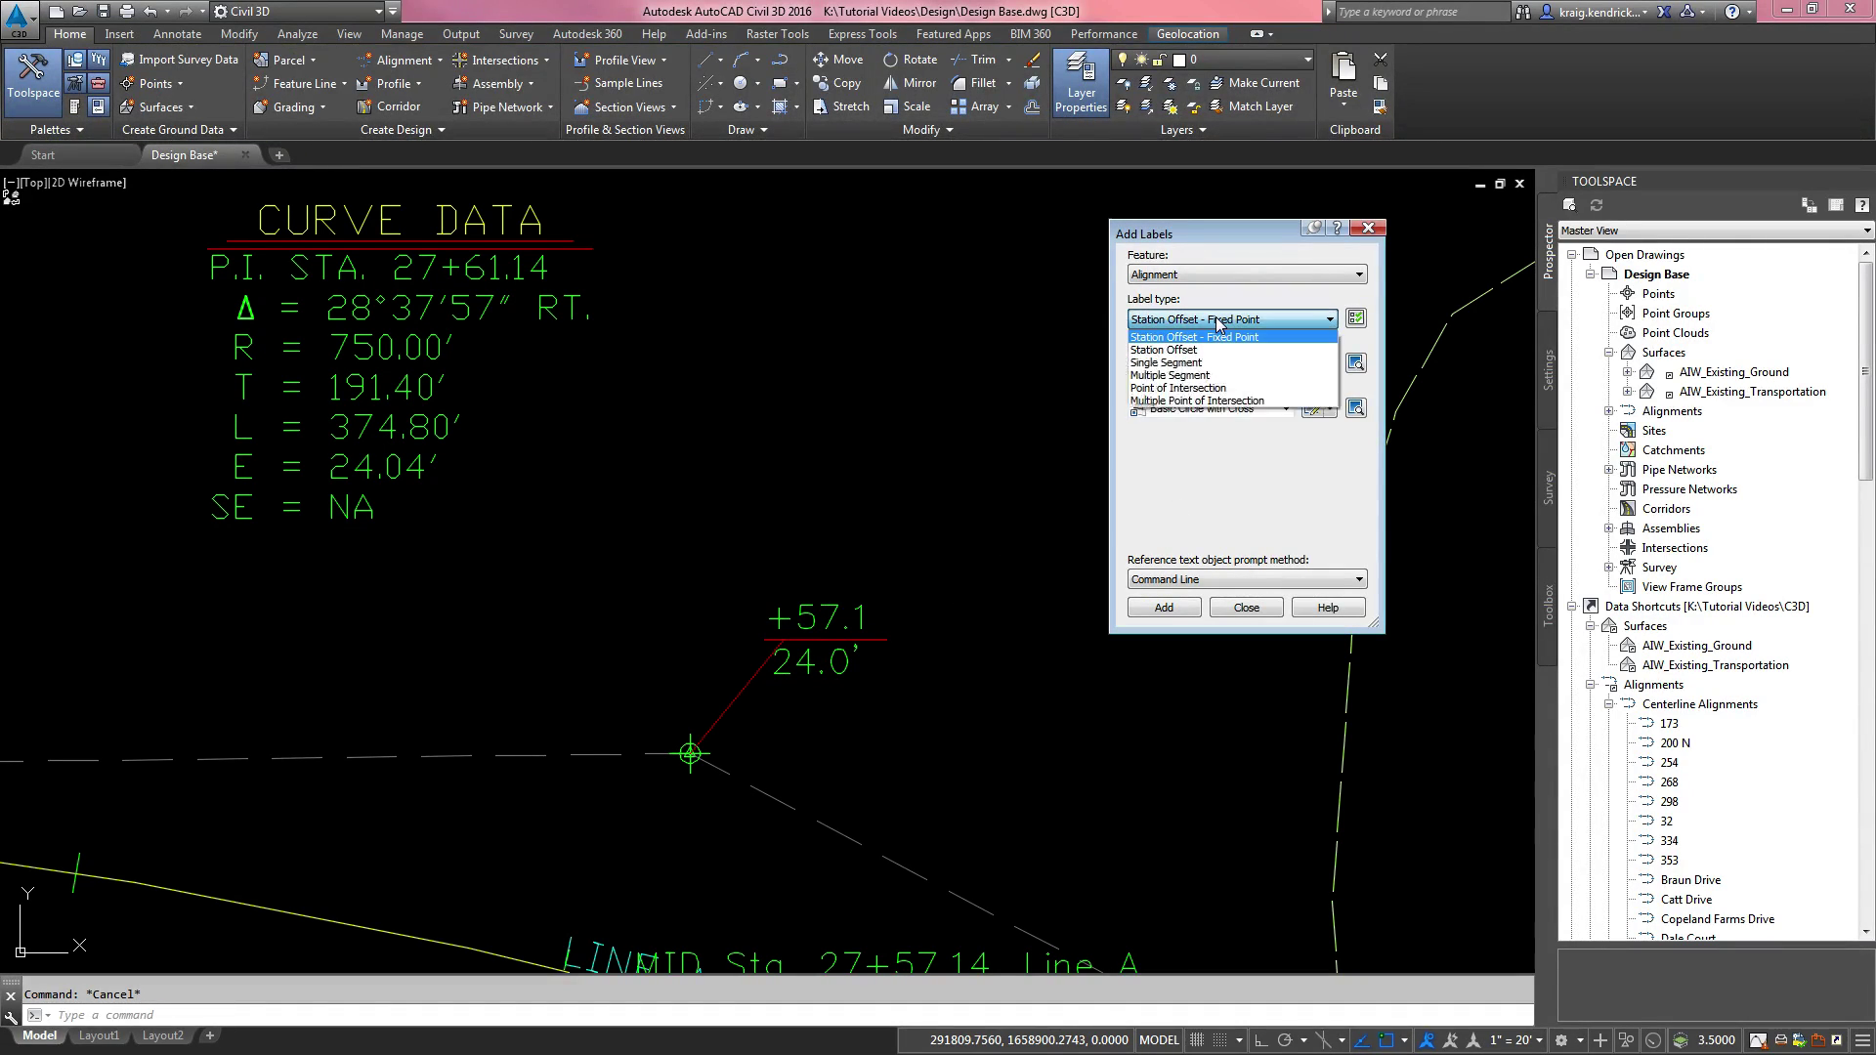
{"action": "left_click", "coordinate": [1177, 388]}
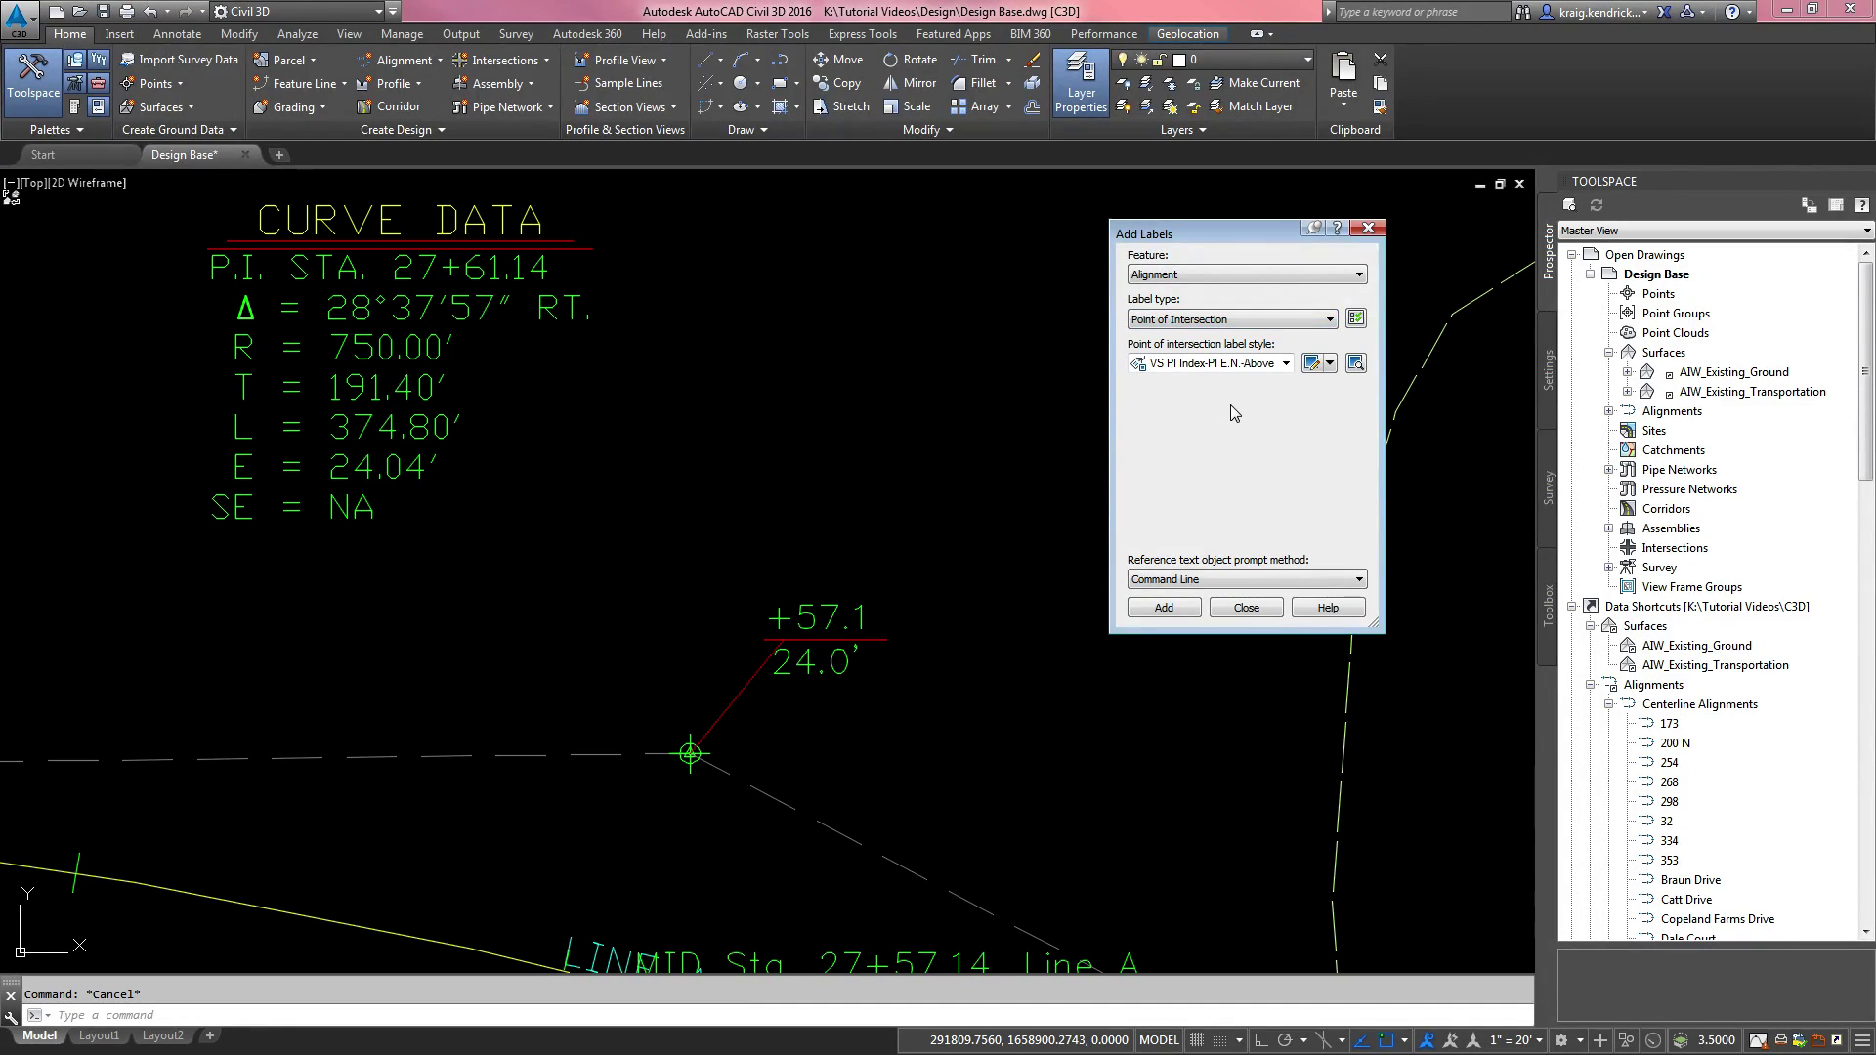
{"action": "left_click", "coordinate": [1227, 365]}
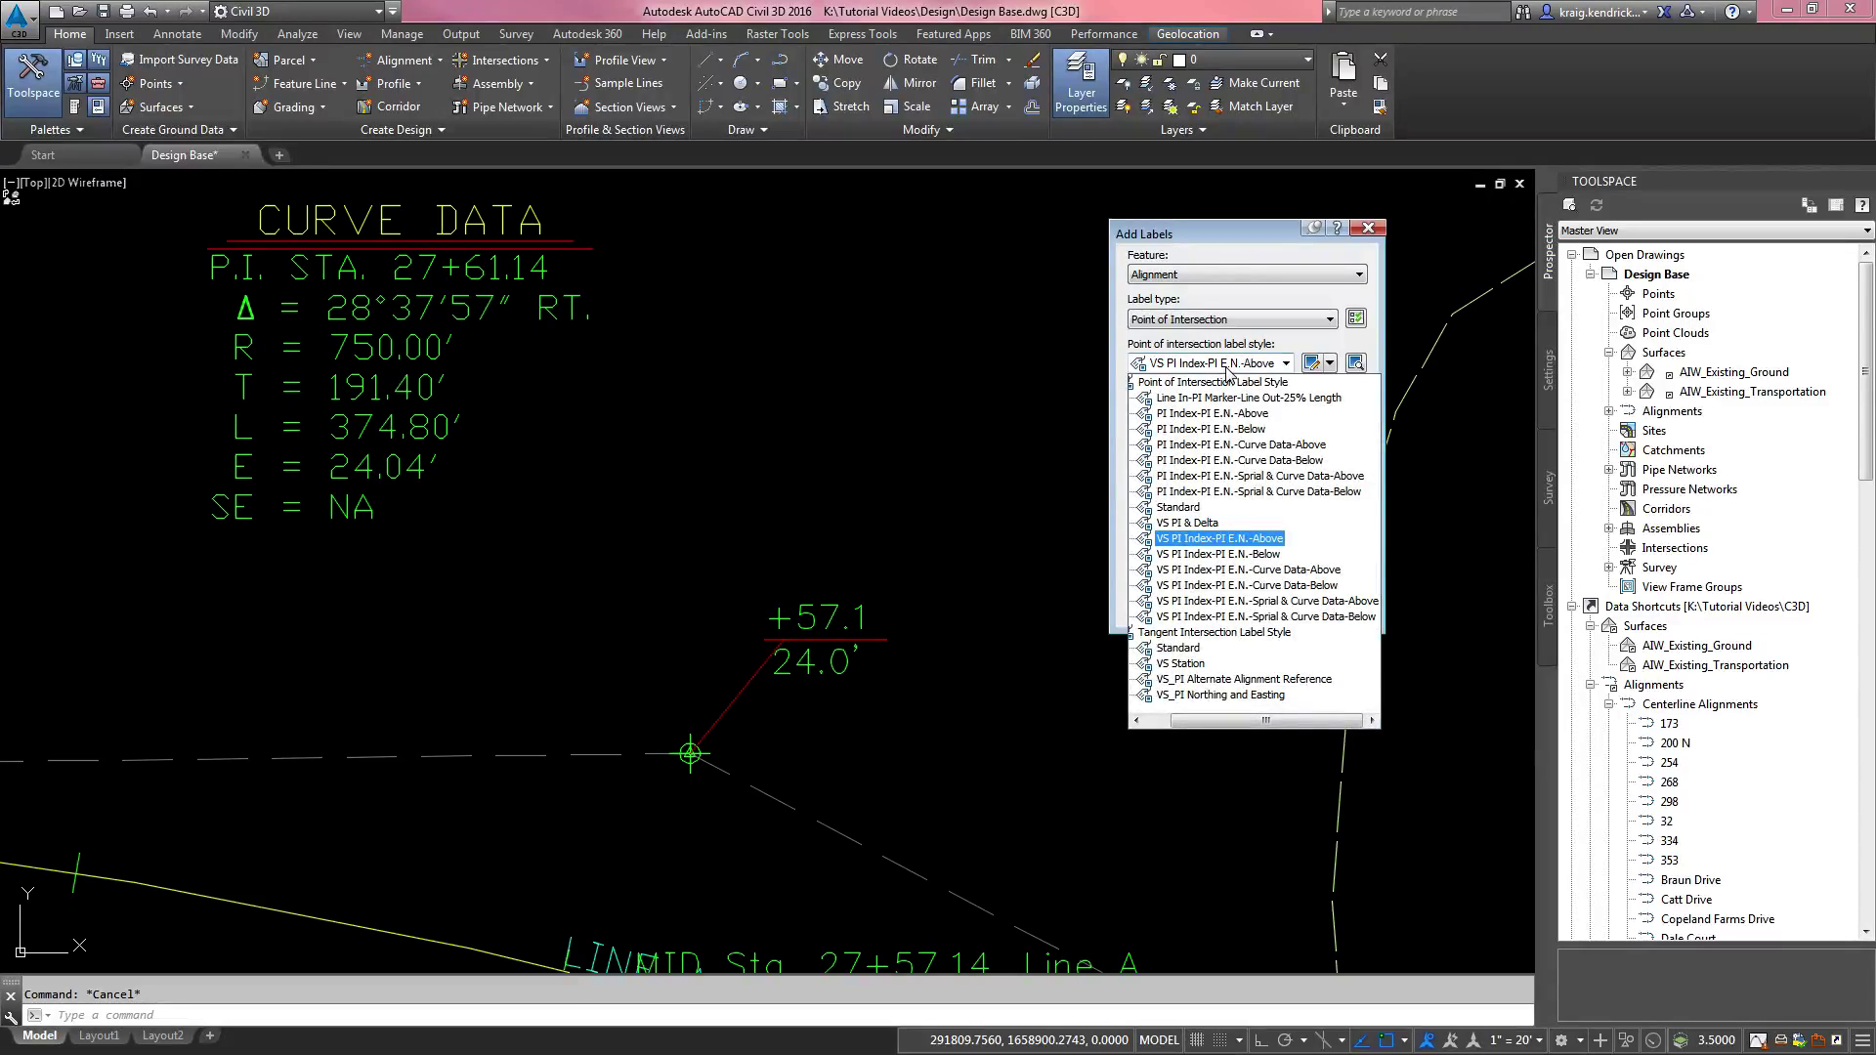
{"action": "left_click", "coordinate": [1201, 525]}
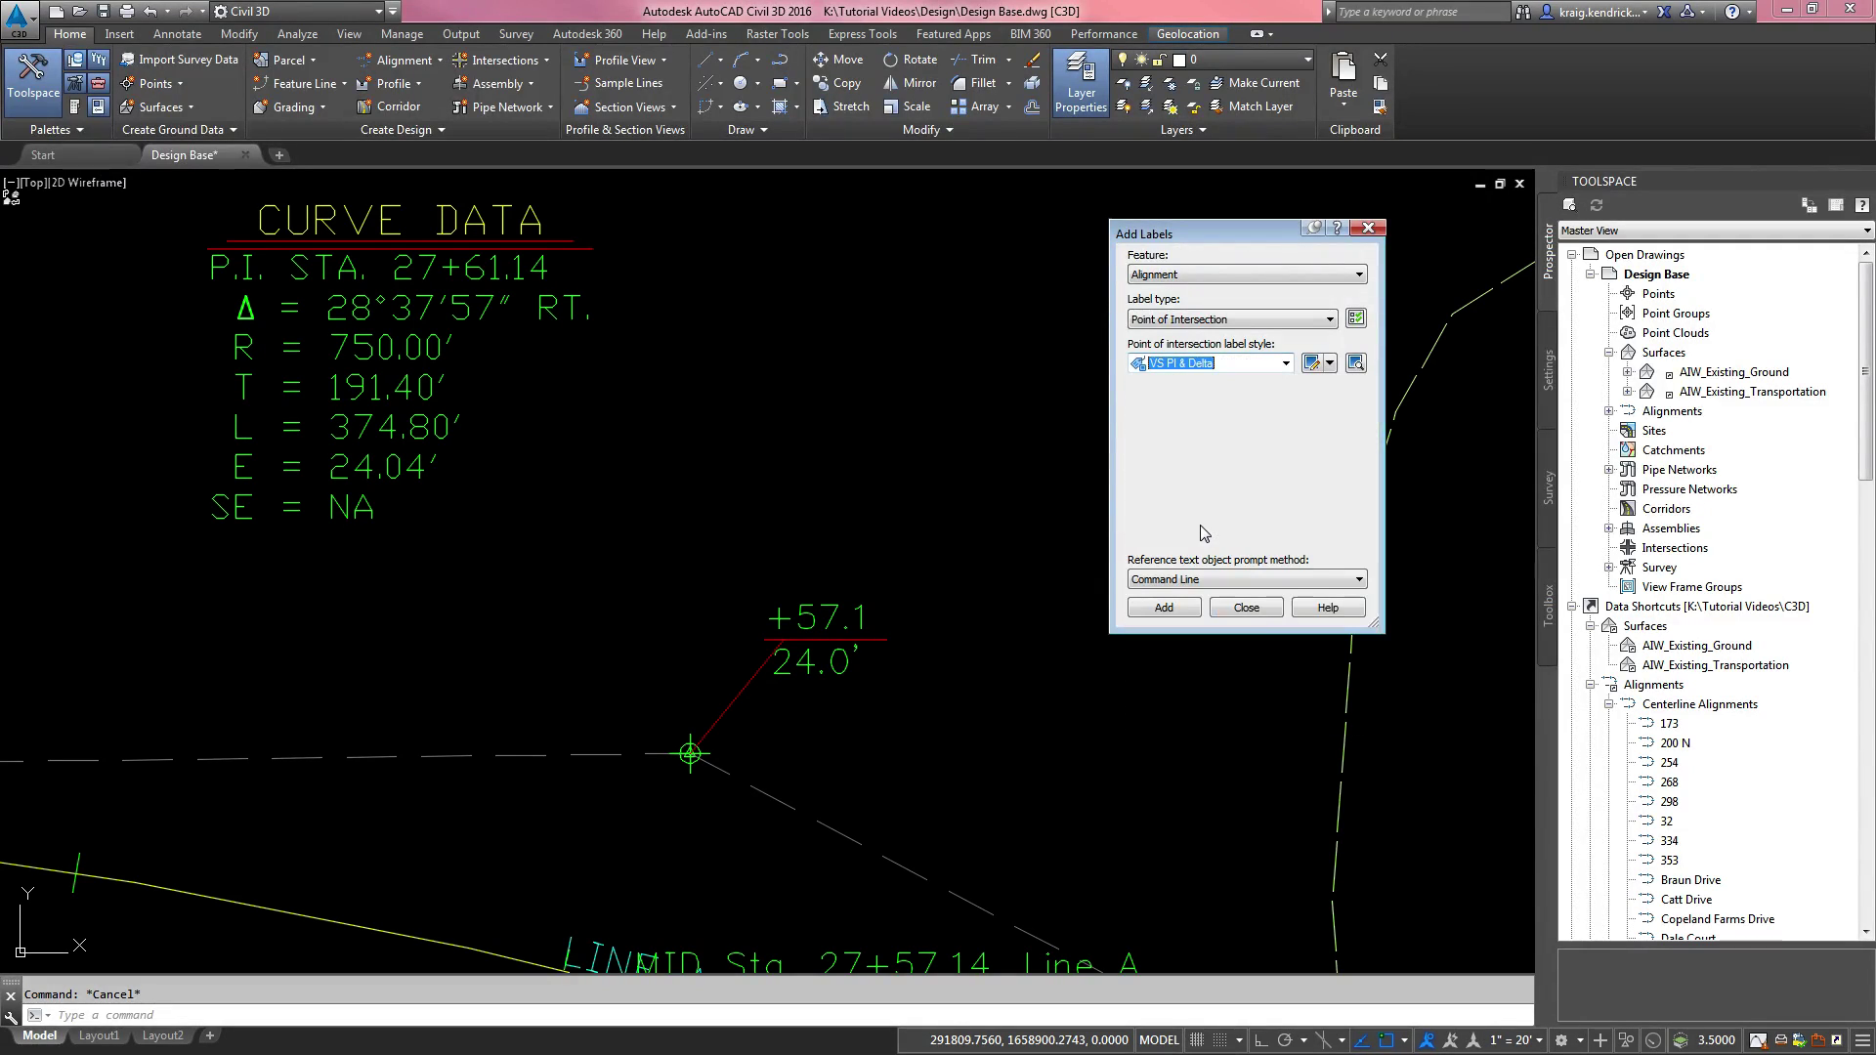
{"action": "left_click", "coordinate": [1163, 607]}
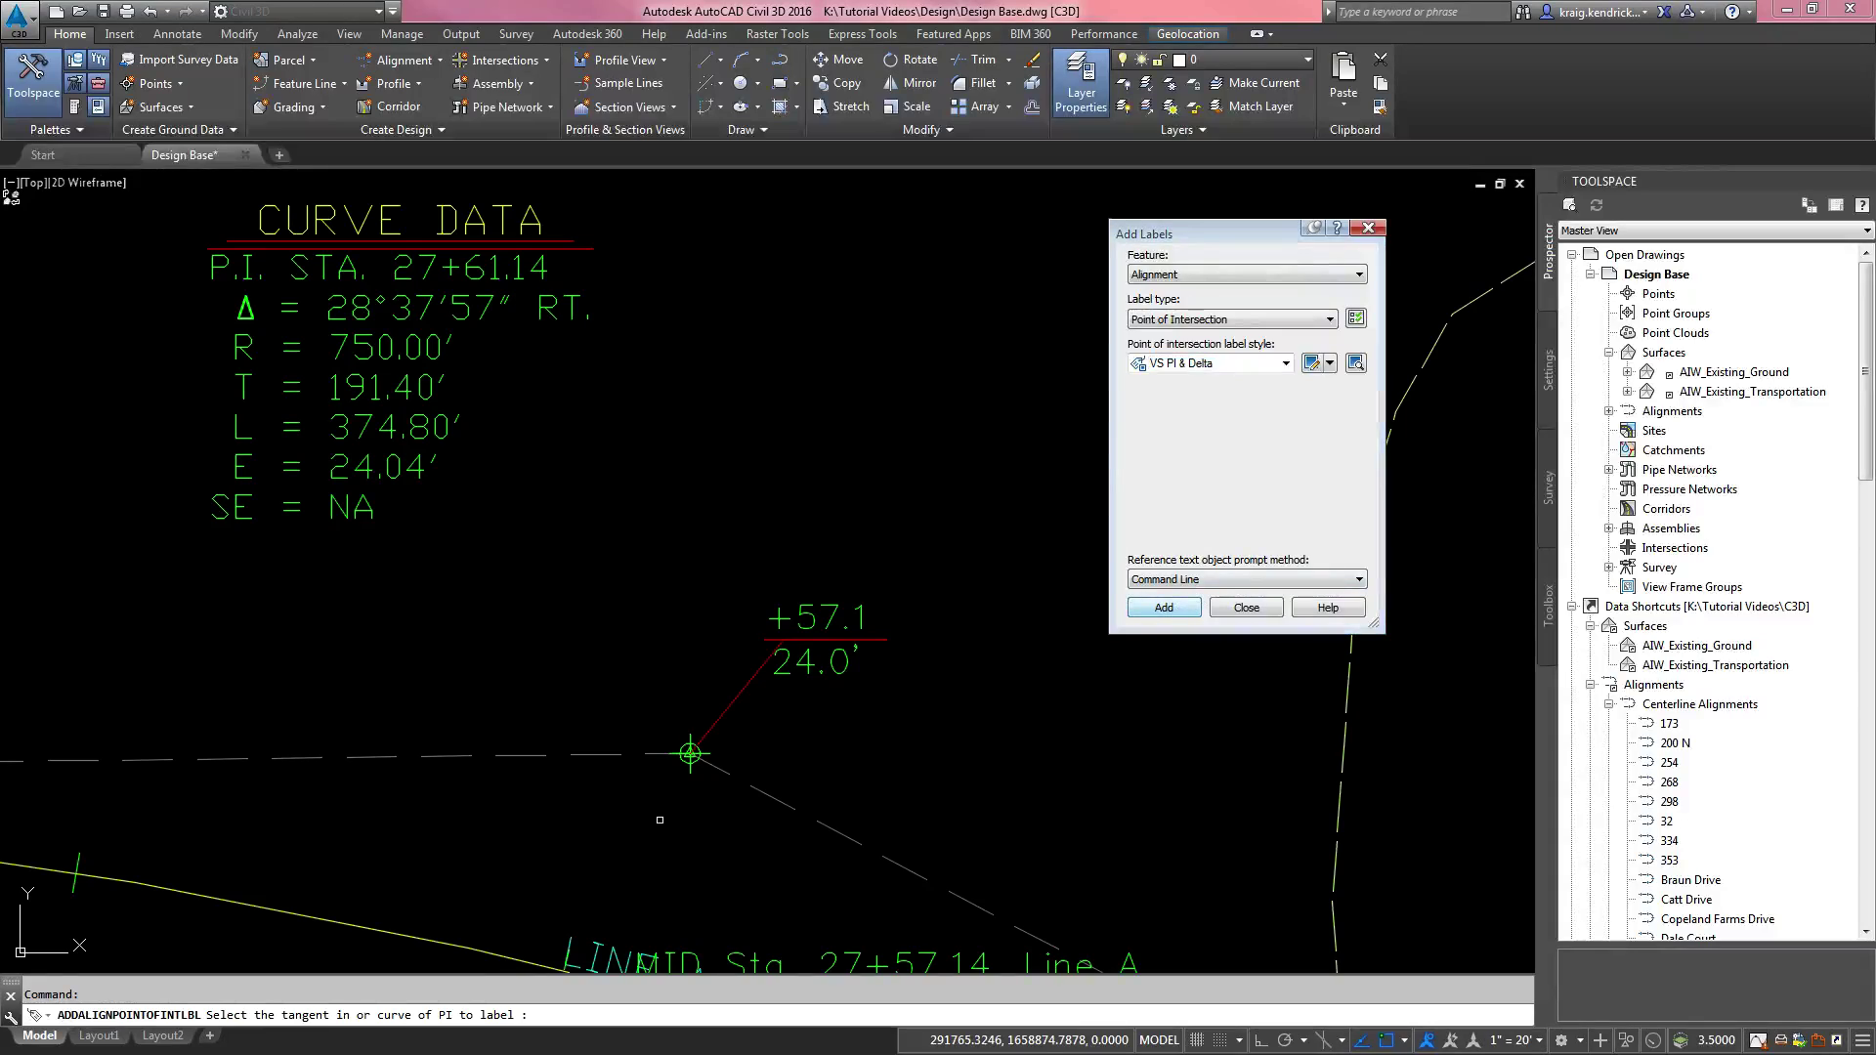
{"action": "left_click", "coordinate": [658, 755]}
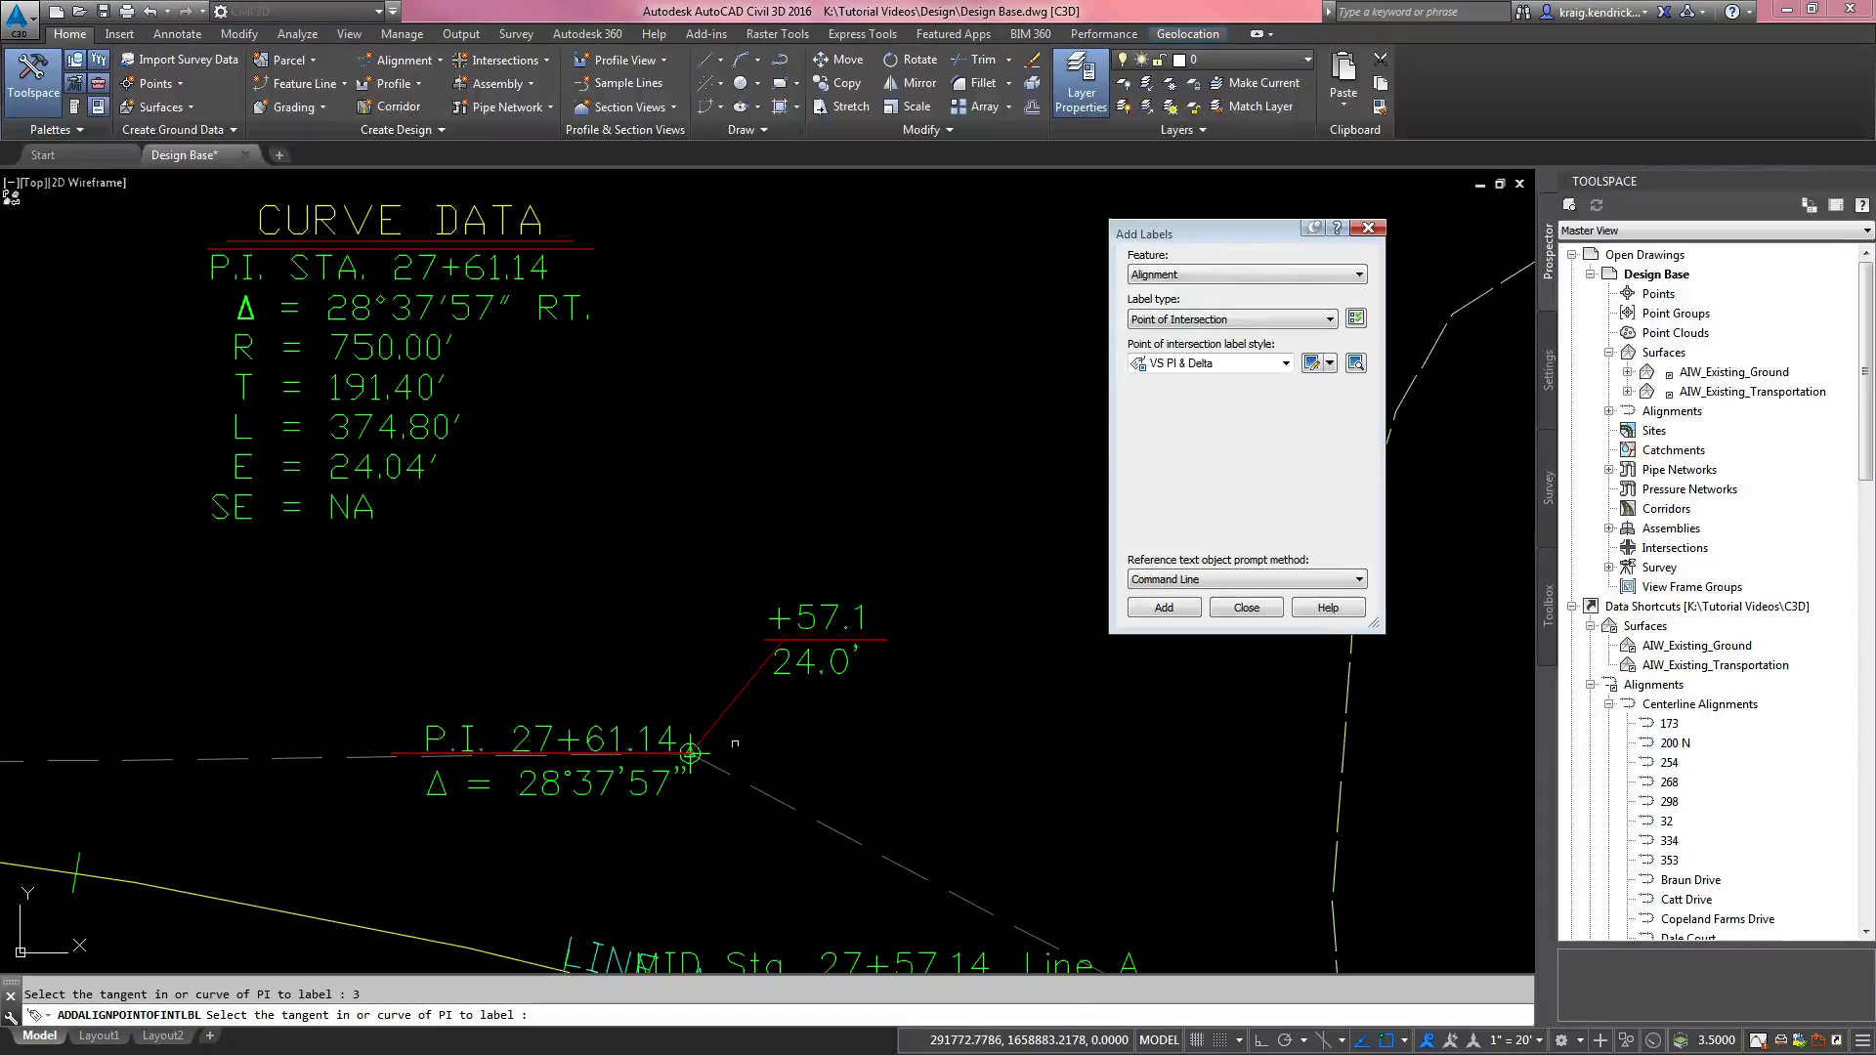
{"action": "key", "text": "Escape"}
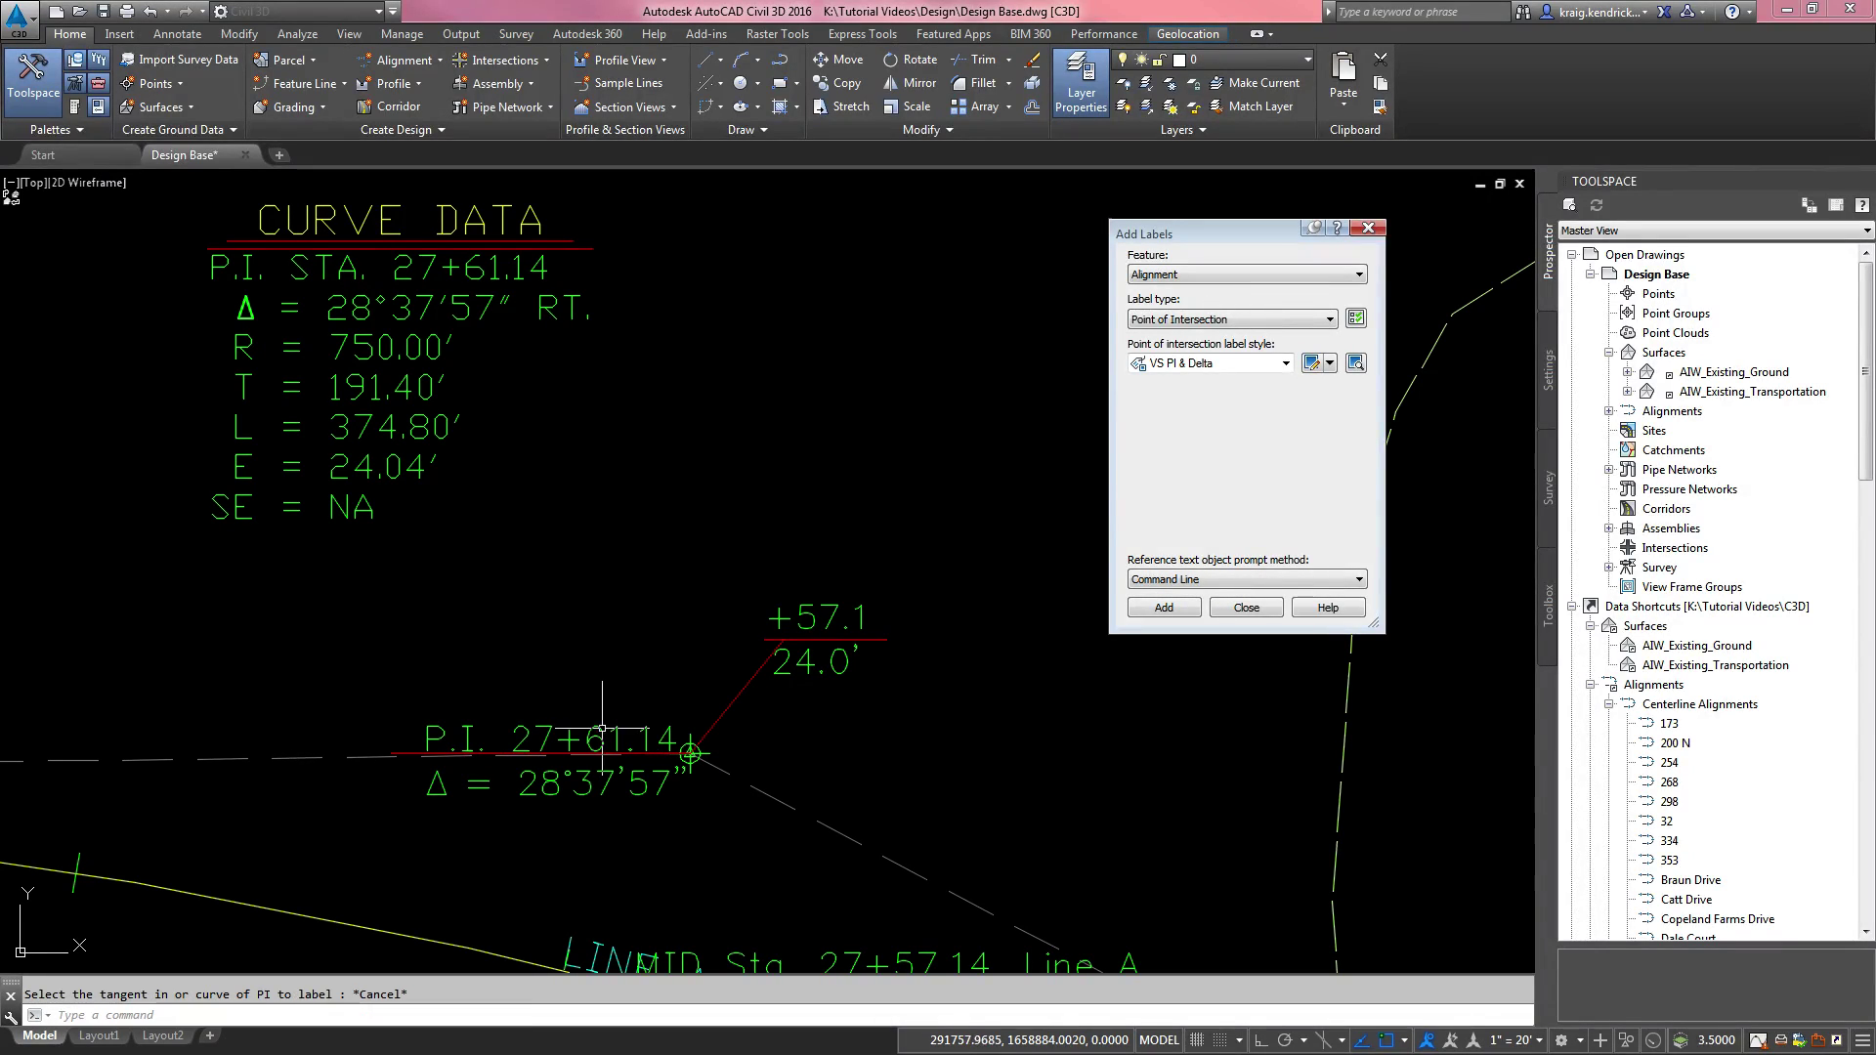
Step: Move the PI and delta label up and to the left of the first curve's PI
{"action": "left_click", "coordinate": [690, 753]}
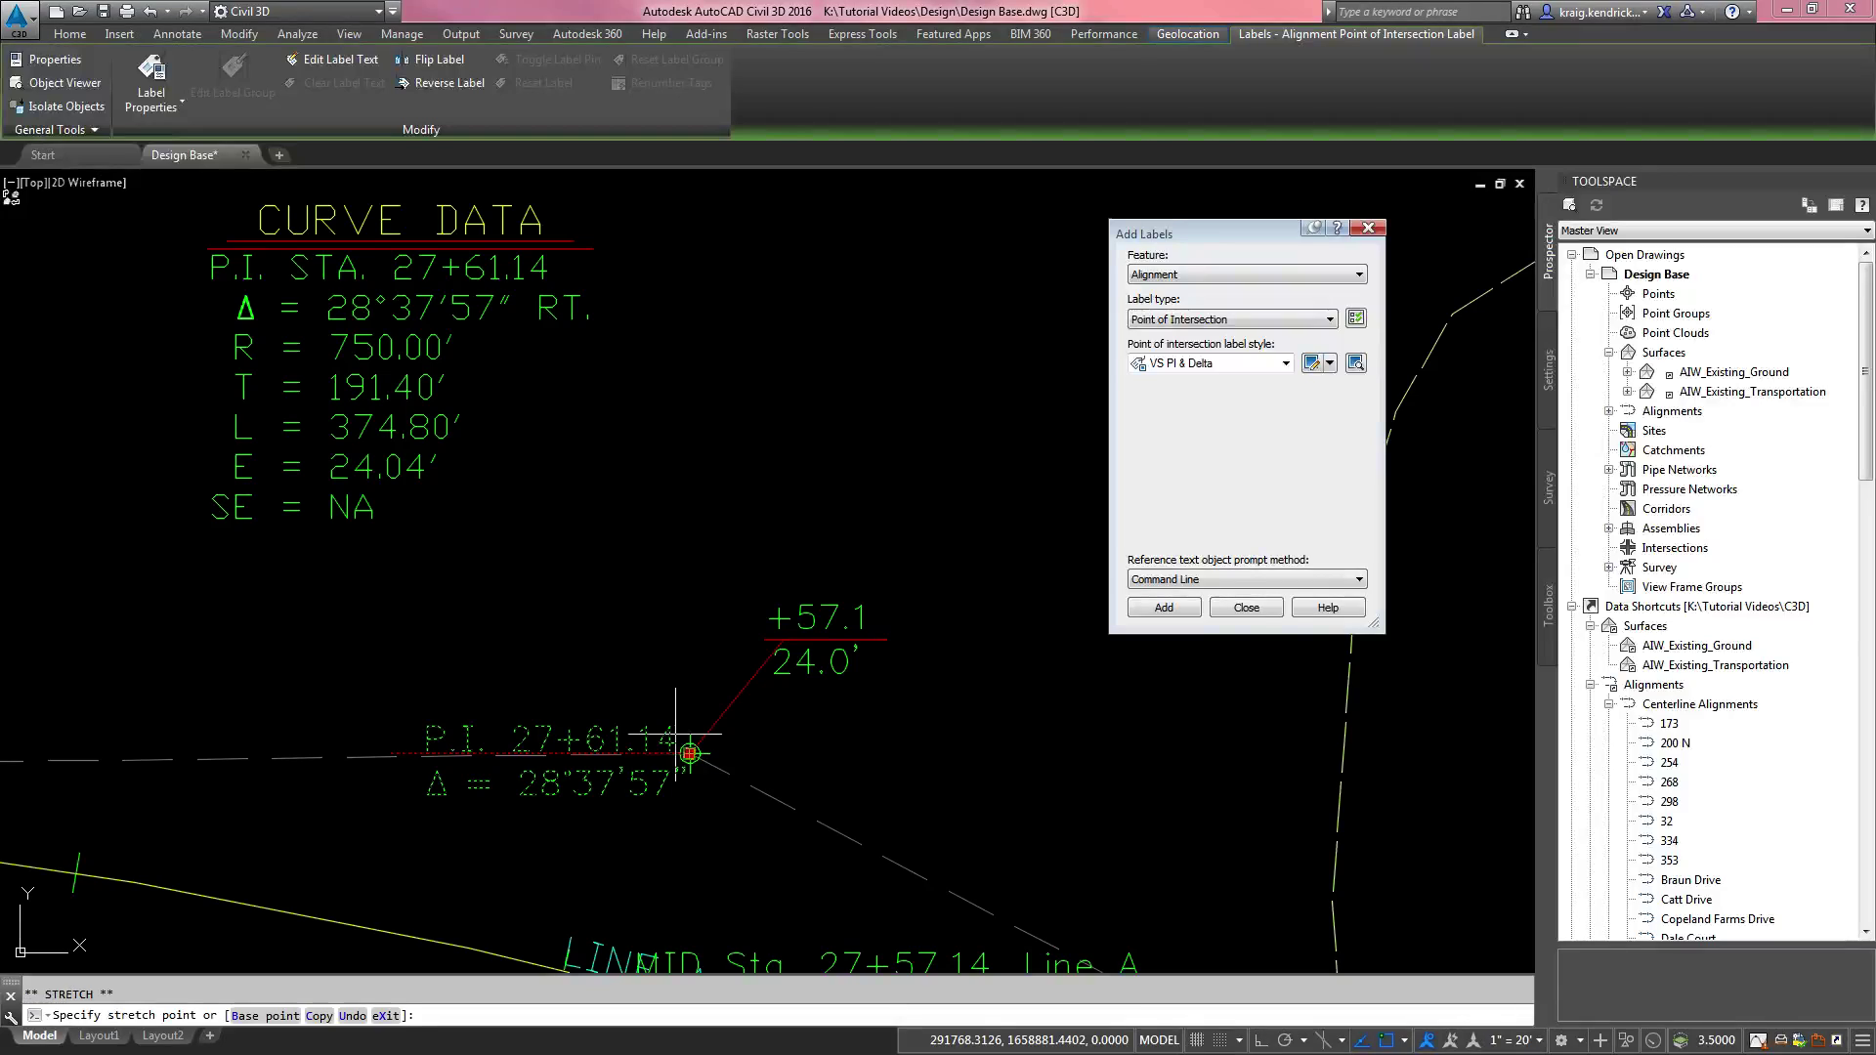
{"action": "left_click", "coordinate": [623, 664]}
{"action": "key", "text": "Escape"}
Step: Erase the station offset label at the first curve's PI
{"action": "type", "text": "erase"}
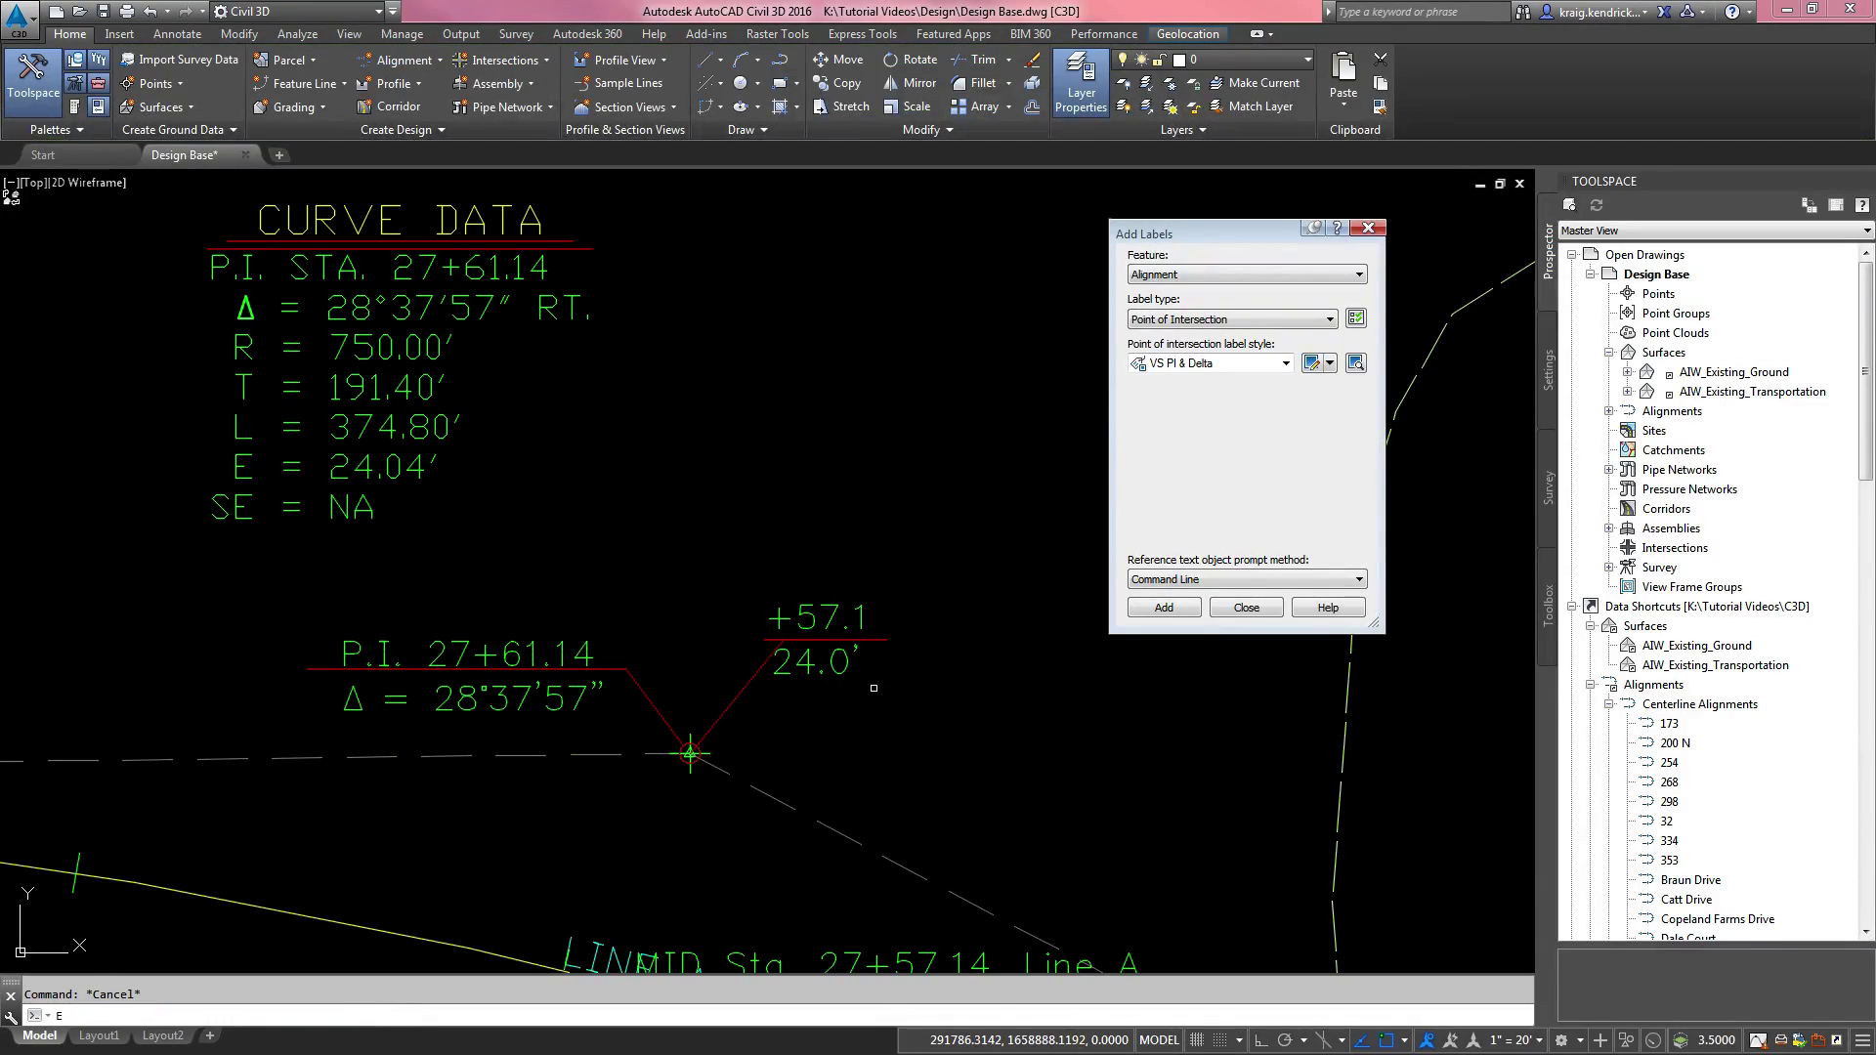
{"action": "key", "text": "Return"}
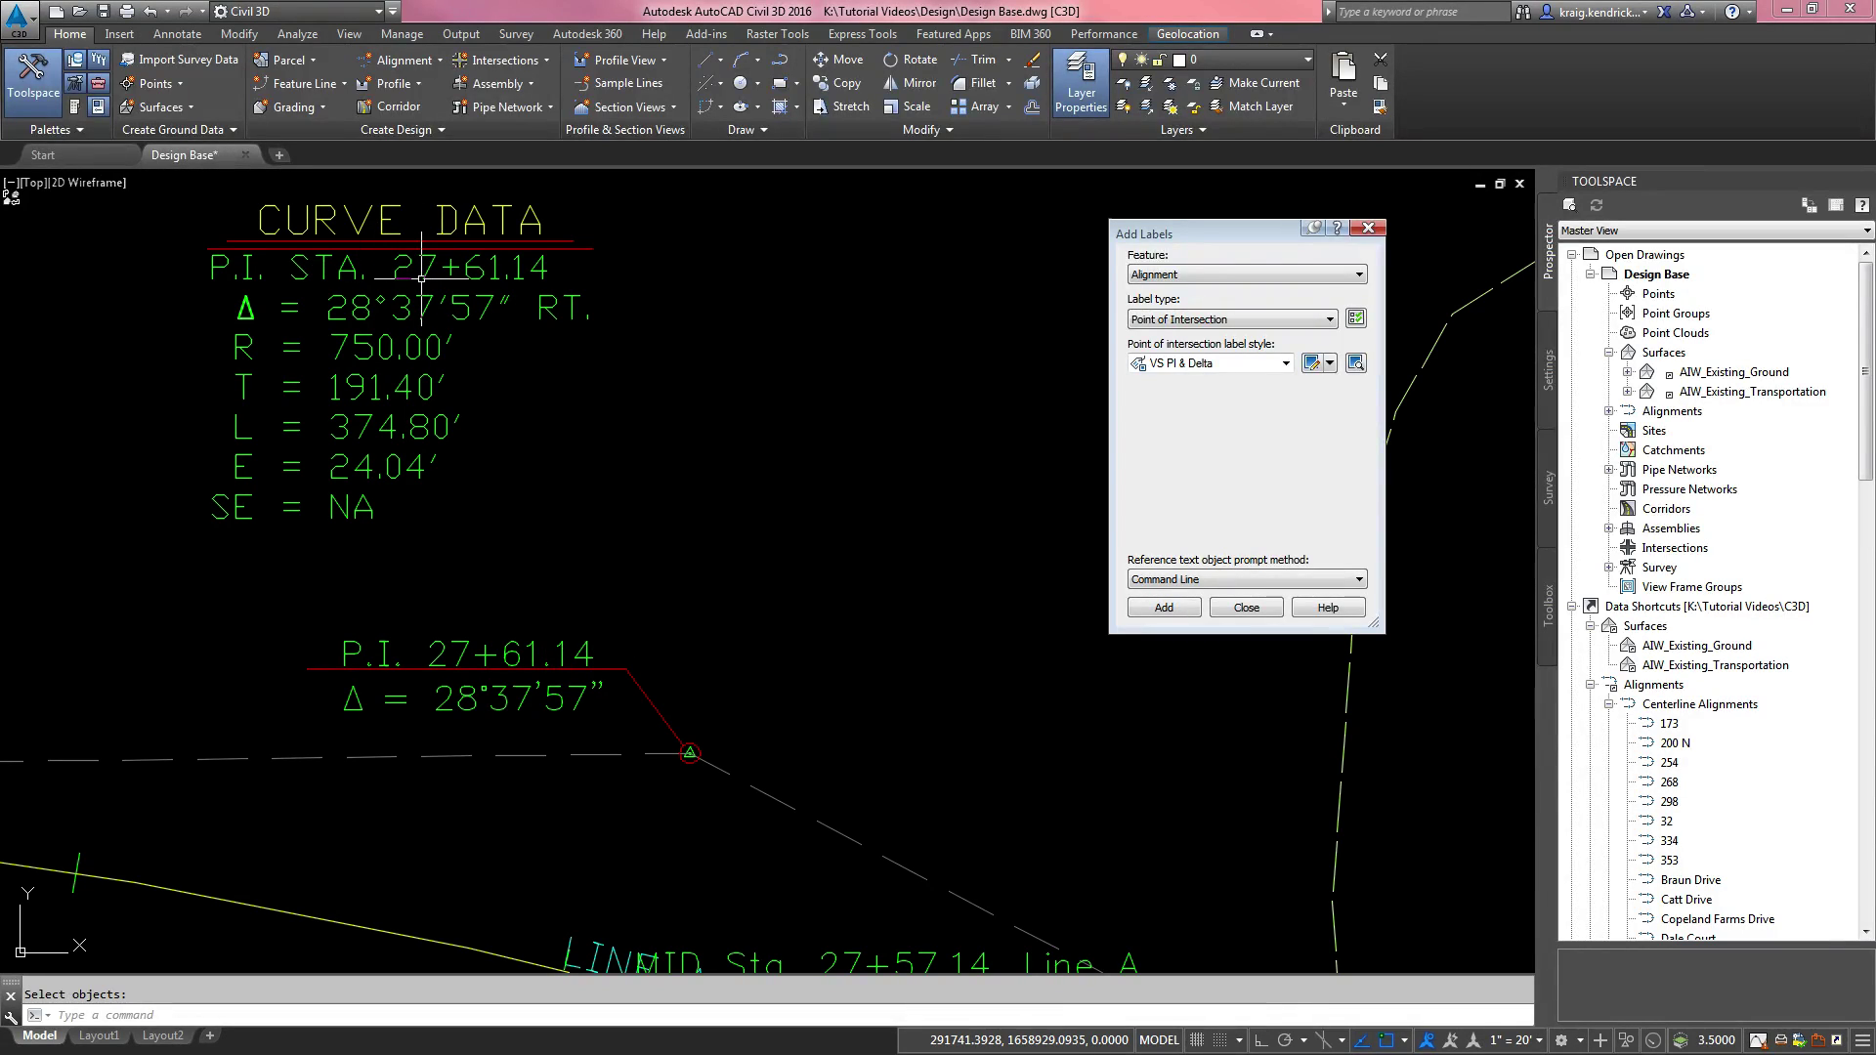
Step: Add a Point of Intersection label in the VS PI & Delta style to the PI of LINE A's second curve
{"action": "scroll", "coordinate": [580, 660], "scroll_direction": "down", "scroll_amount": 6}
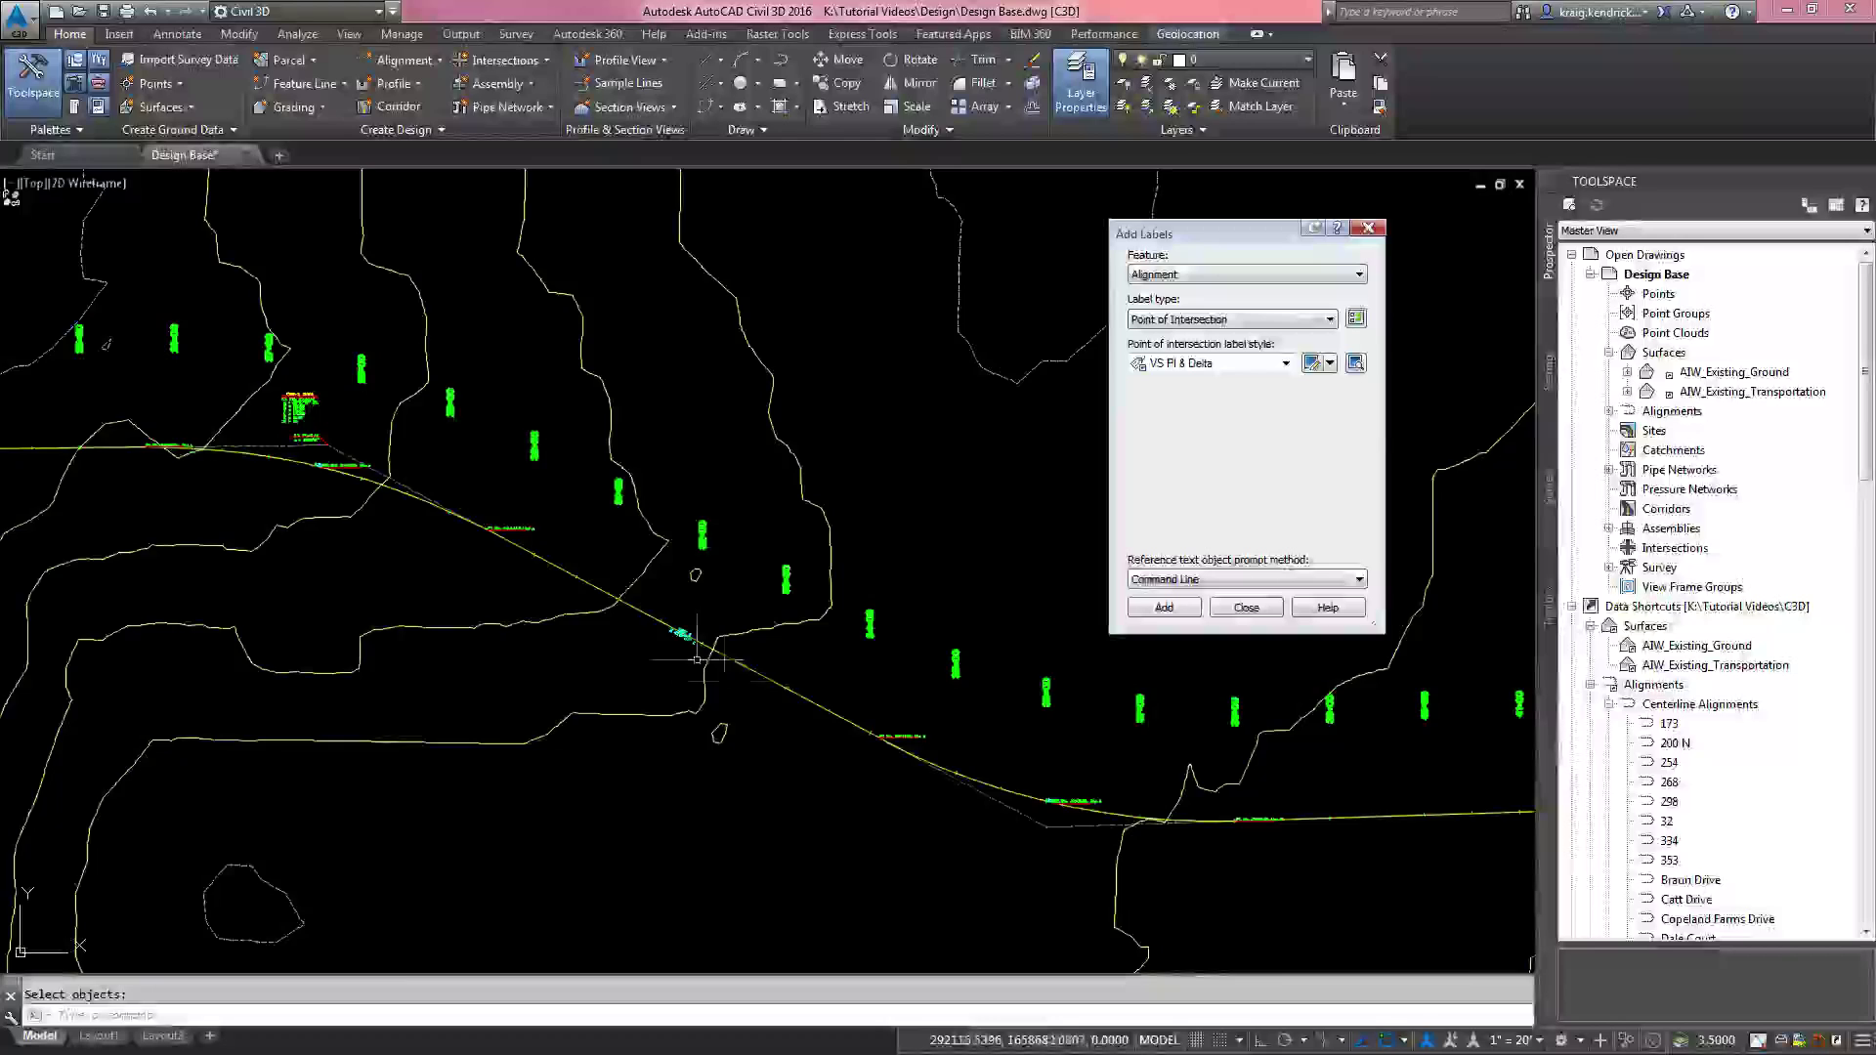
{"action": "scroll", "coordinate": [772, 693], "scroll_direction": "up", "scroll_amount": 6}
{"action": "key", "text": "Escape"}
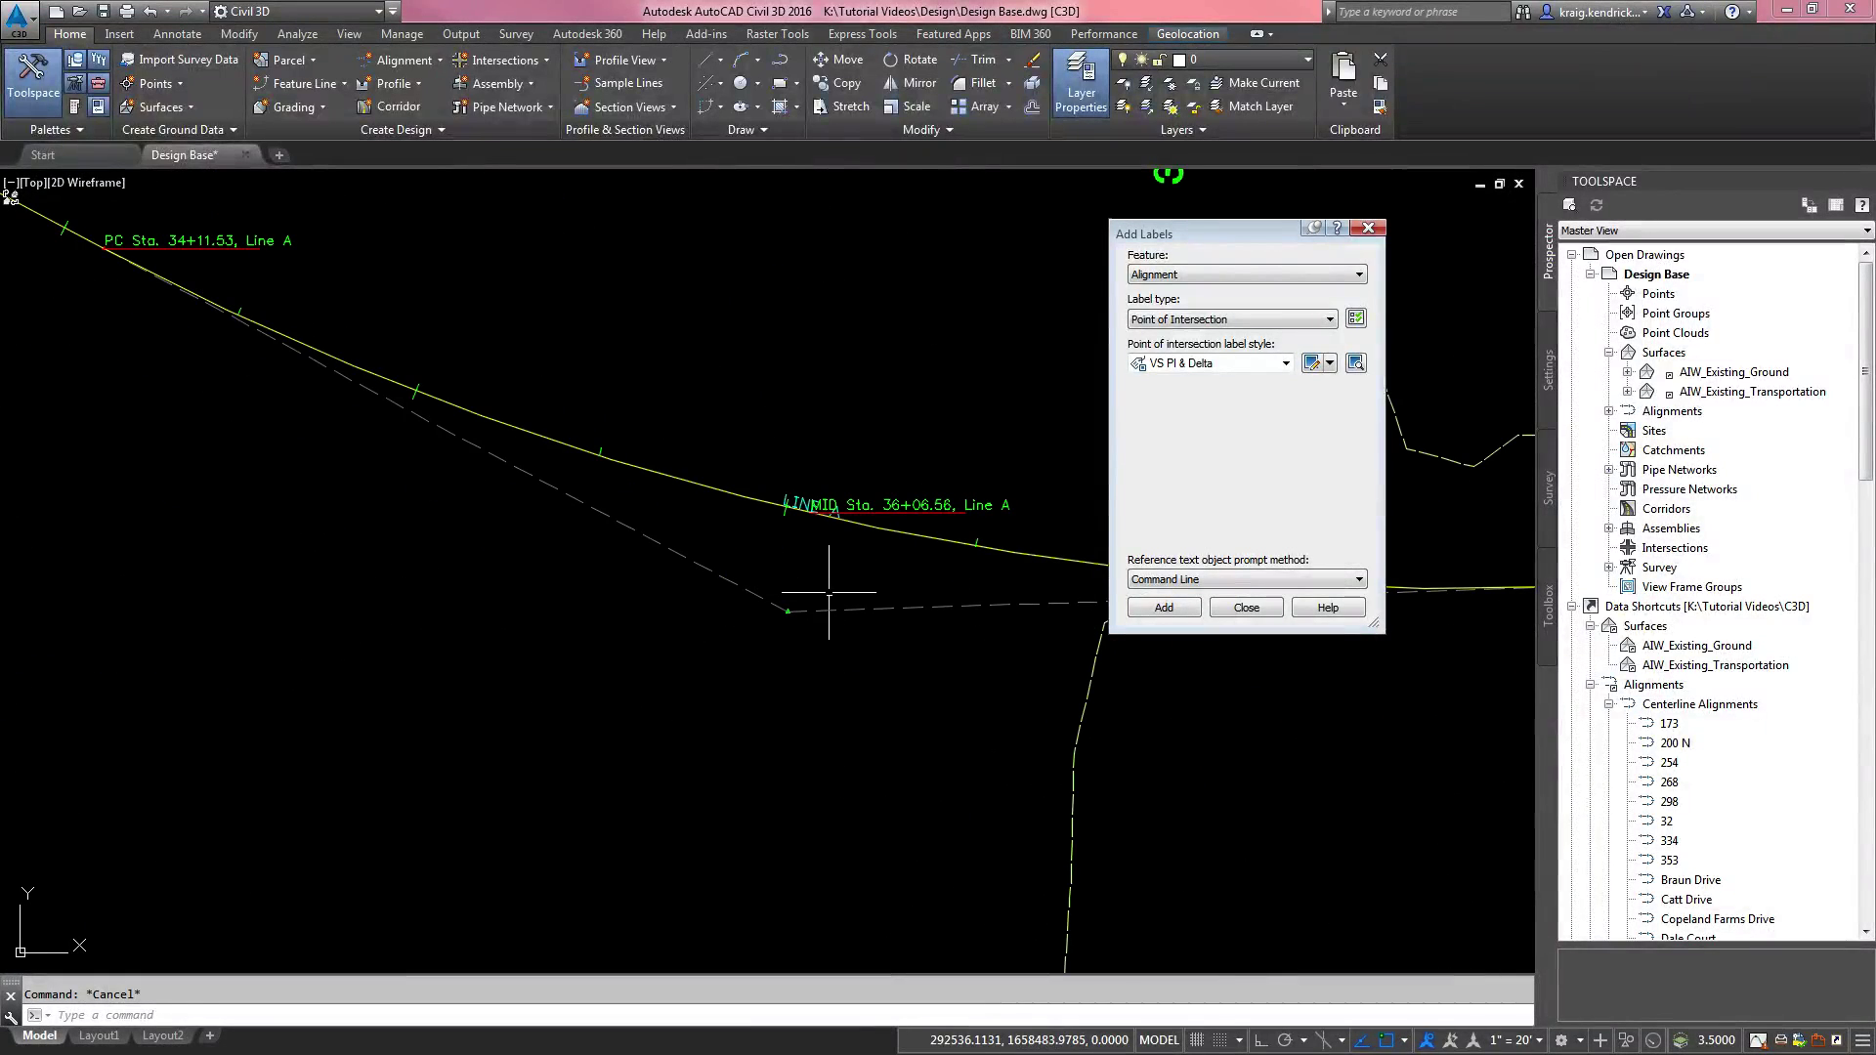
{"action": "left_click", "coordinate": [1237, 369]}
{"action": "left_click", "coordinate": [1230, 547]}
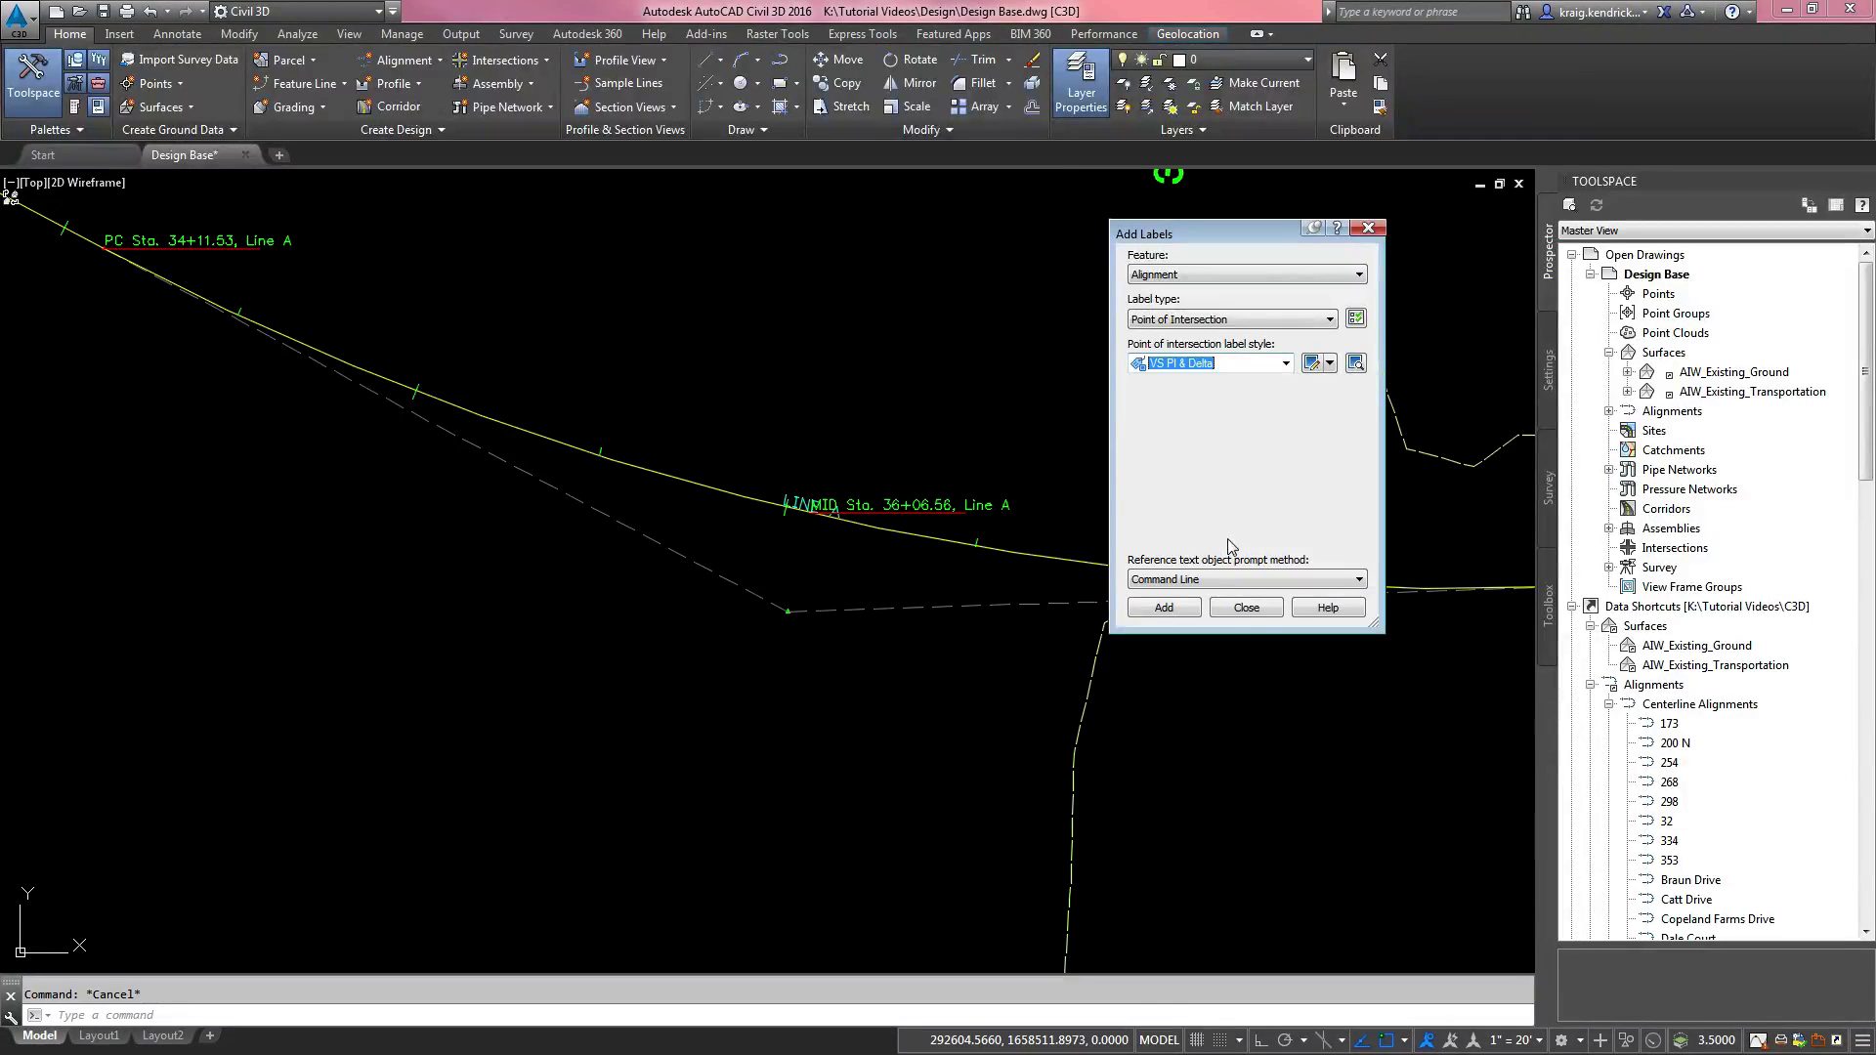
{"action": "left_click", "coordinate": [1163, 608]}
{"action": "scroll", "coordinate": [753, 628], "scroll_direction": "up", "scroll_amount": 4}
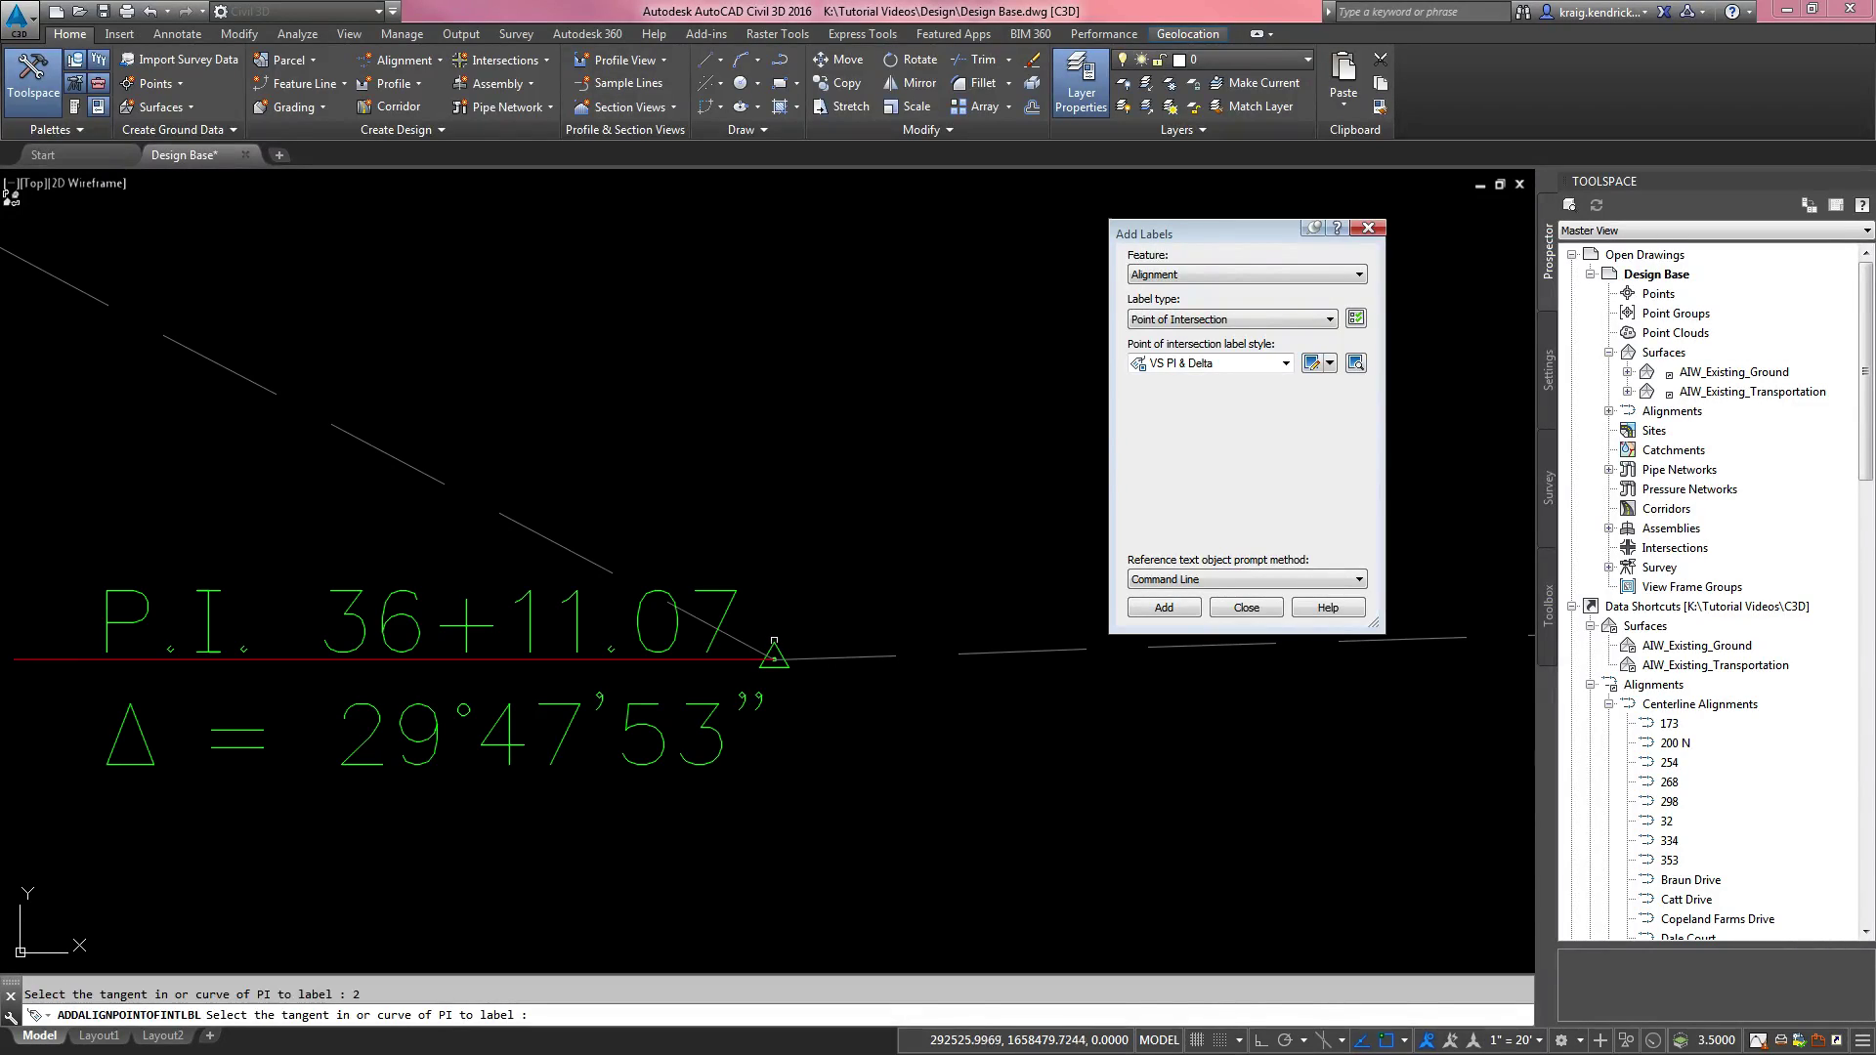
Step: Move the PI and delta label of LINE A's second curve below and to the left of its PI
{"action": "scroll", "coordinate": [742, 605], "scroll_direction": "down", "scroll_amount": 3}
{"action": "key", "text": "Escape"}
{"action": "left_click", "coordinate": [695, 574]}
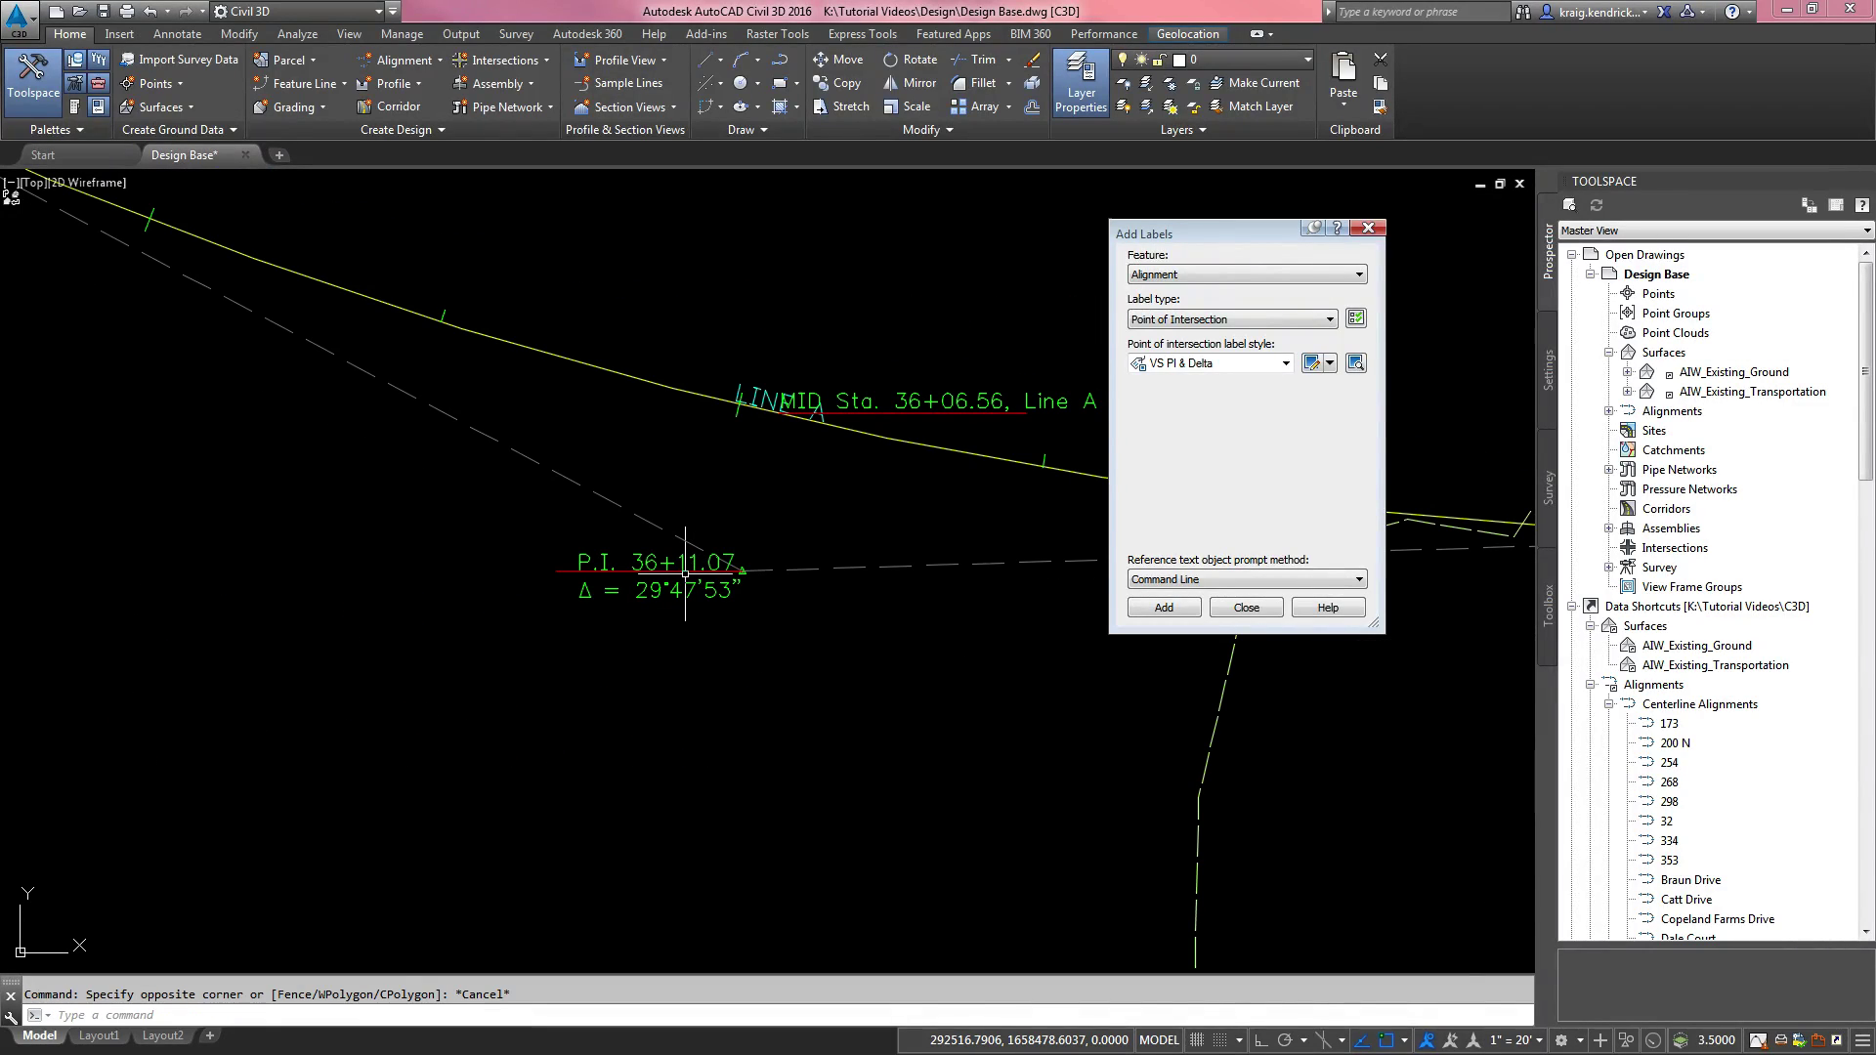
{"action": "left_click", "coordinate": [684, 572]}
{"action": "left_click", "coordinate": [742, 571]}
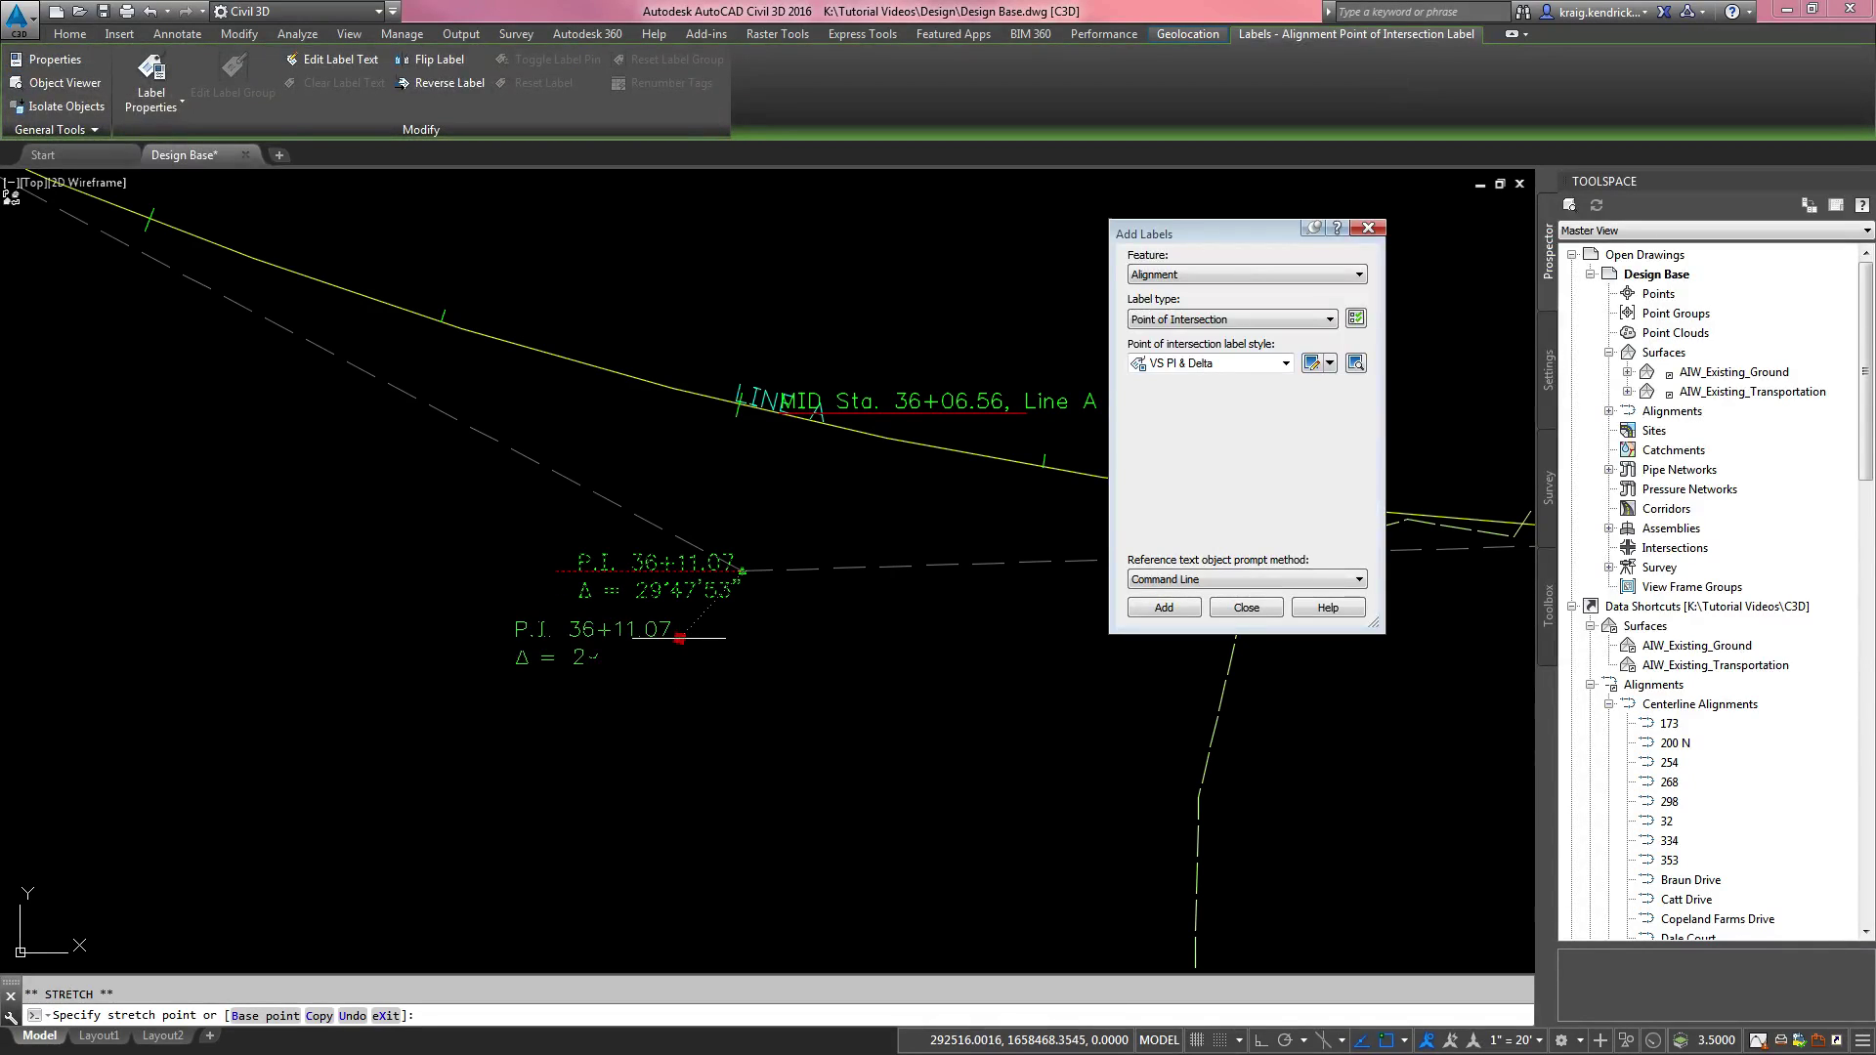
{"action": "scroll", "coordinate": [718, 643], "scroll_direction": "down", "scroll_amount": 5}
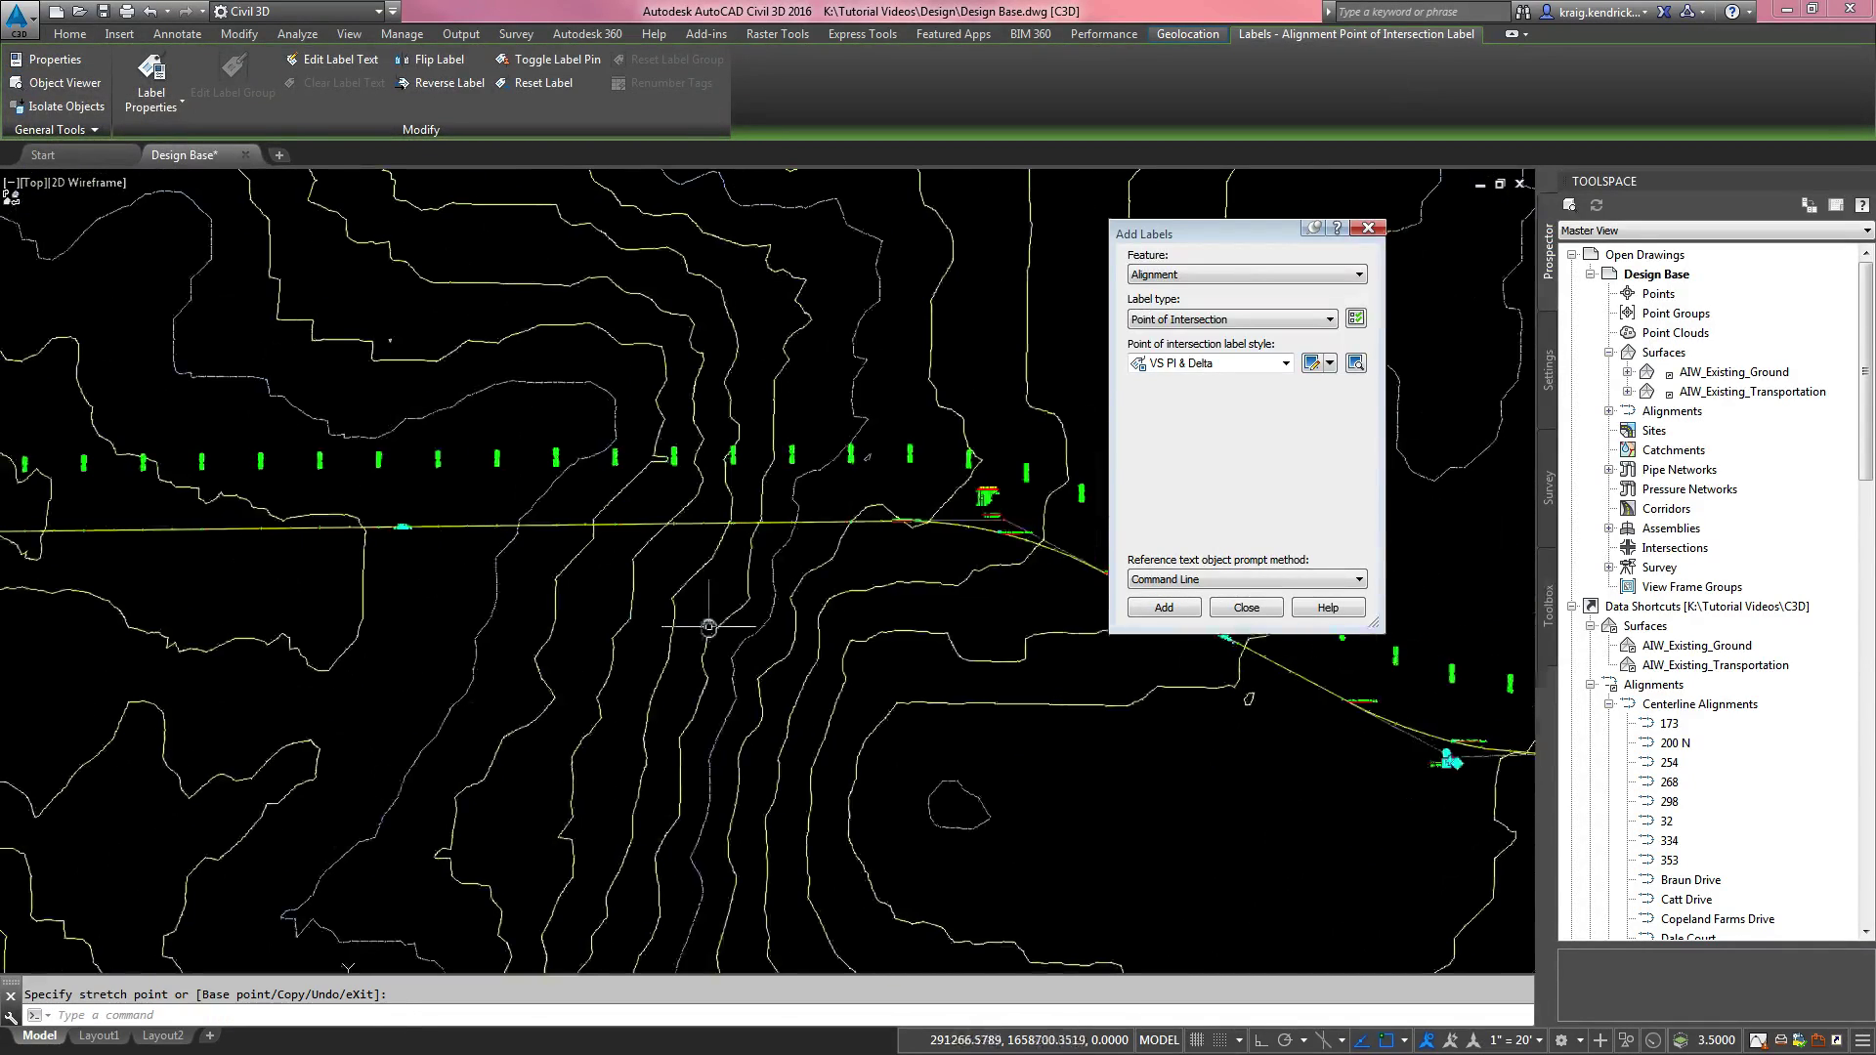
Step: Draw a polyline about 302 ft long from south of LINE A, ending perpendicular to LINE A just before station 22+00
{"action": "scroll", "coordinate": [541, 620], "scroll_direction": "down", "scroll_amount": 3}
{"action": "scroll", "coordinate": [507, 630], "scroll_direction": "up", "scroll_amount": 3}
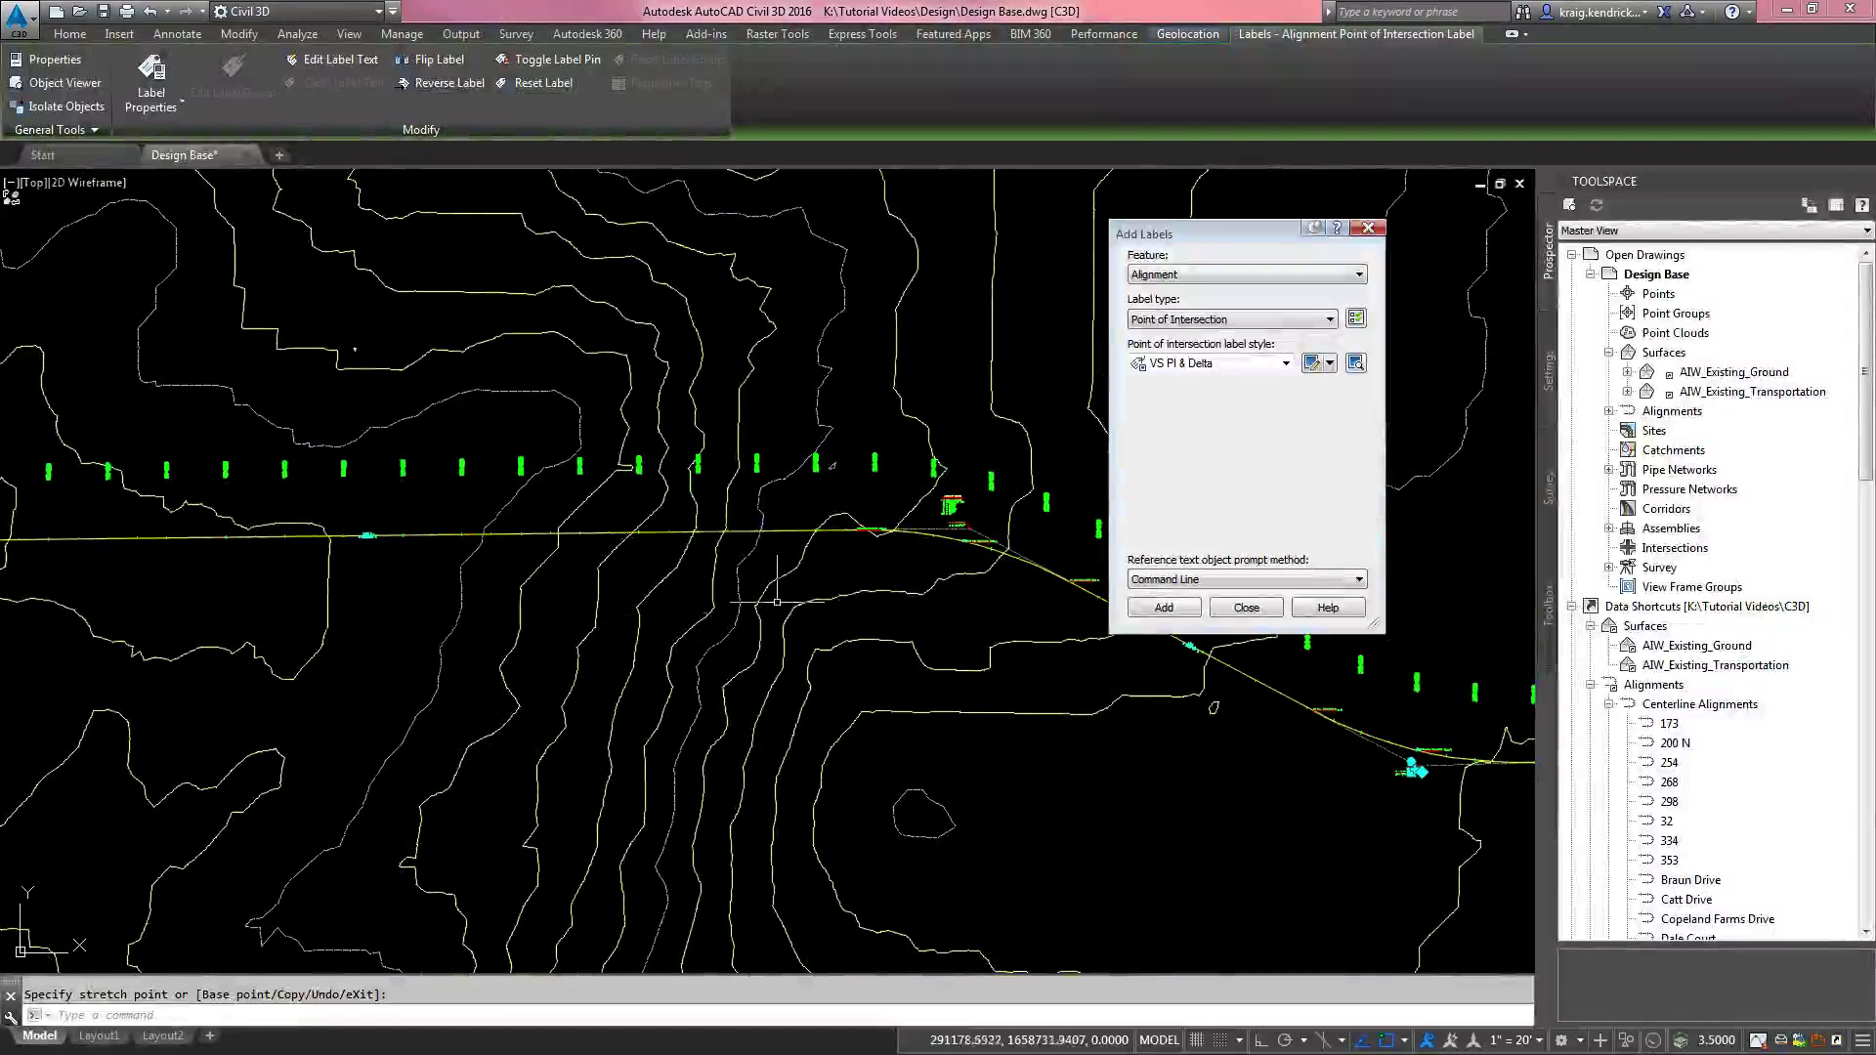
{"action": "middle_click_drag", "start_coordinate": [938, 625], "coordinate": [528, 610]}
{"action": "scroll", "coordinate": [605, 577], "scroll_direction": "up", "scroll_amount": 5}
{"action": "scroll", "coordinate": [652, 599], "scroll_direction": "down", "scroll_amount": 3}
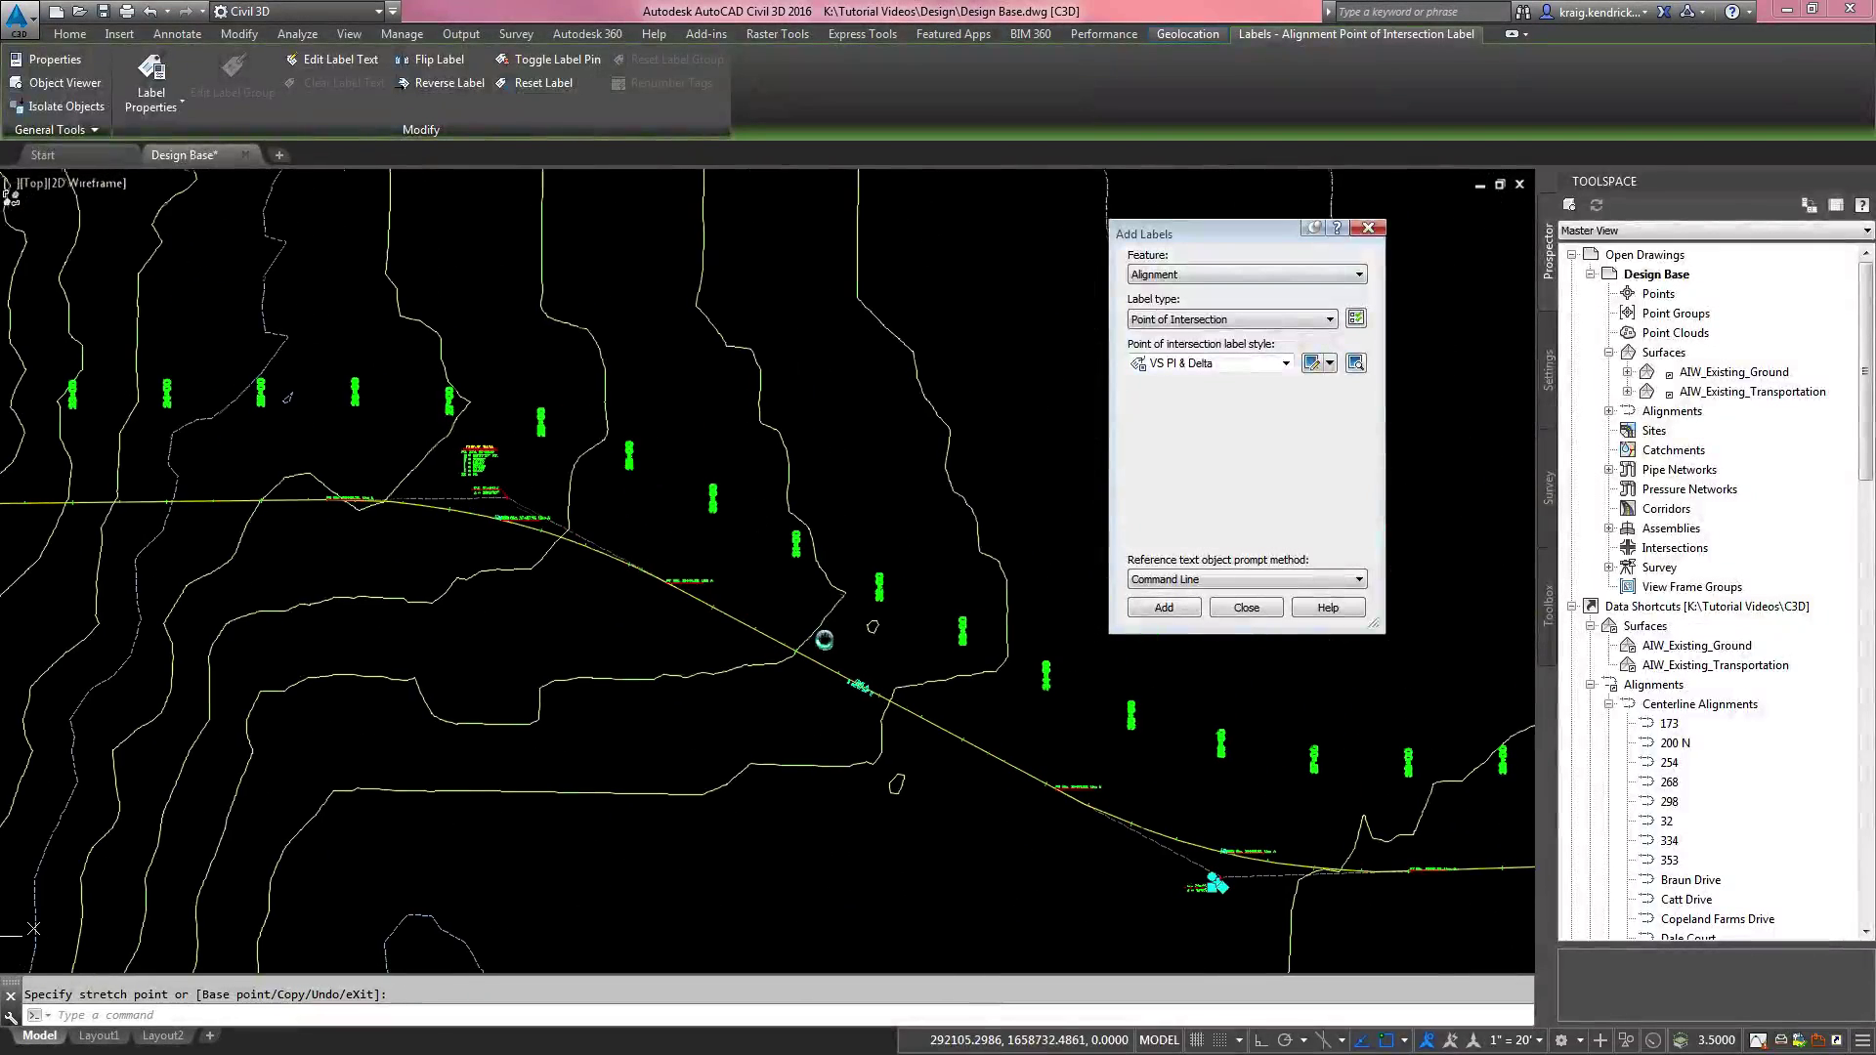
{"action": "middle_click_drag", "start_coordinate": [149, 630], "coordinate": [605, 601]}
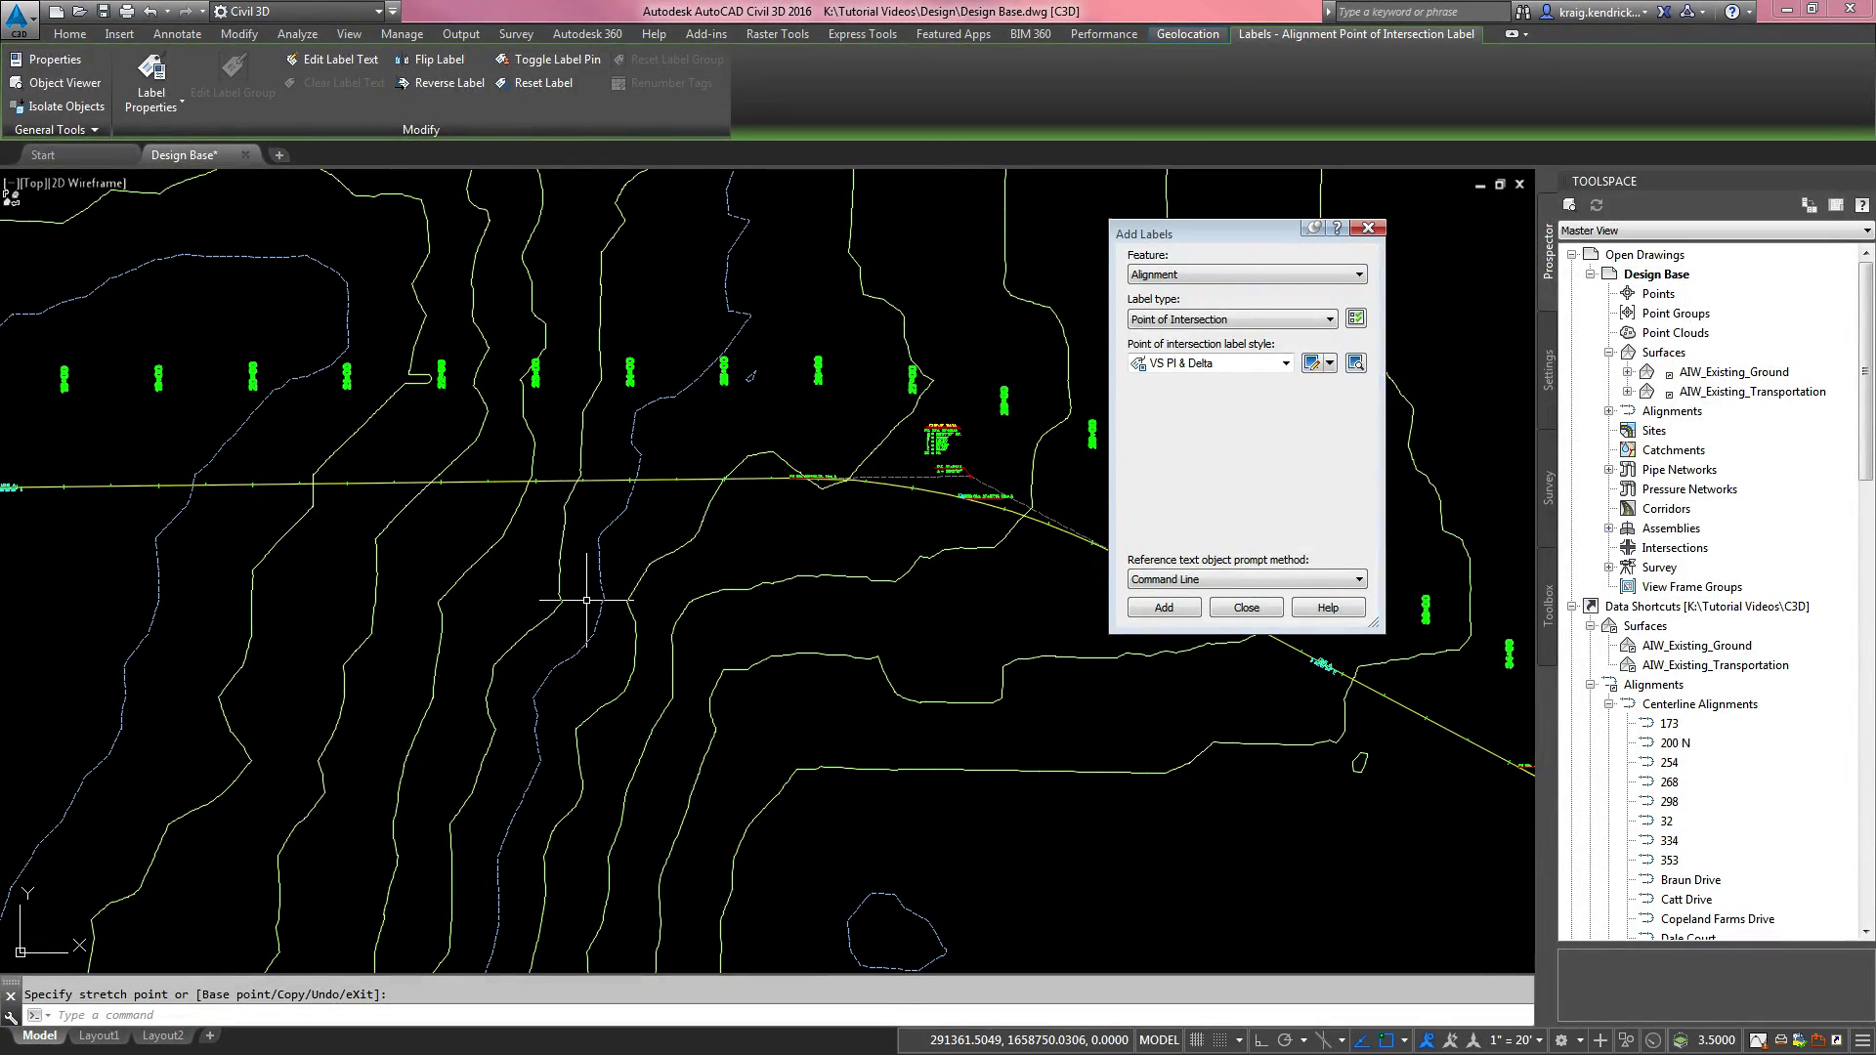
{"action": "key", "text": "Escape"}
{"action": "type", "text": "pline"}
{"action": "key", "text": "Return"}
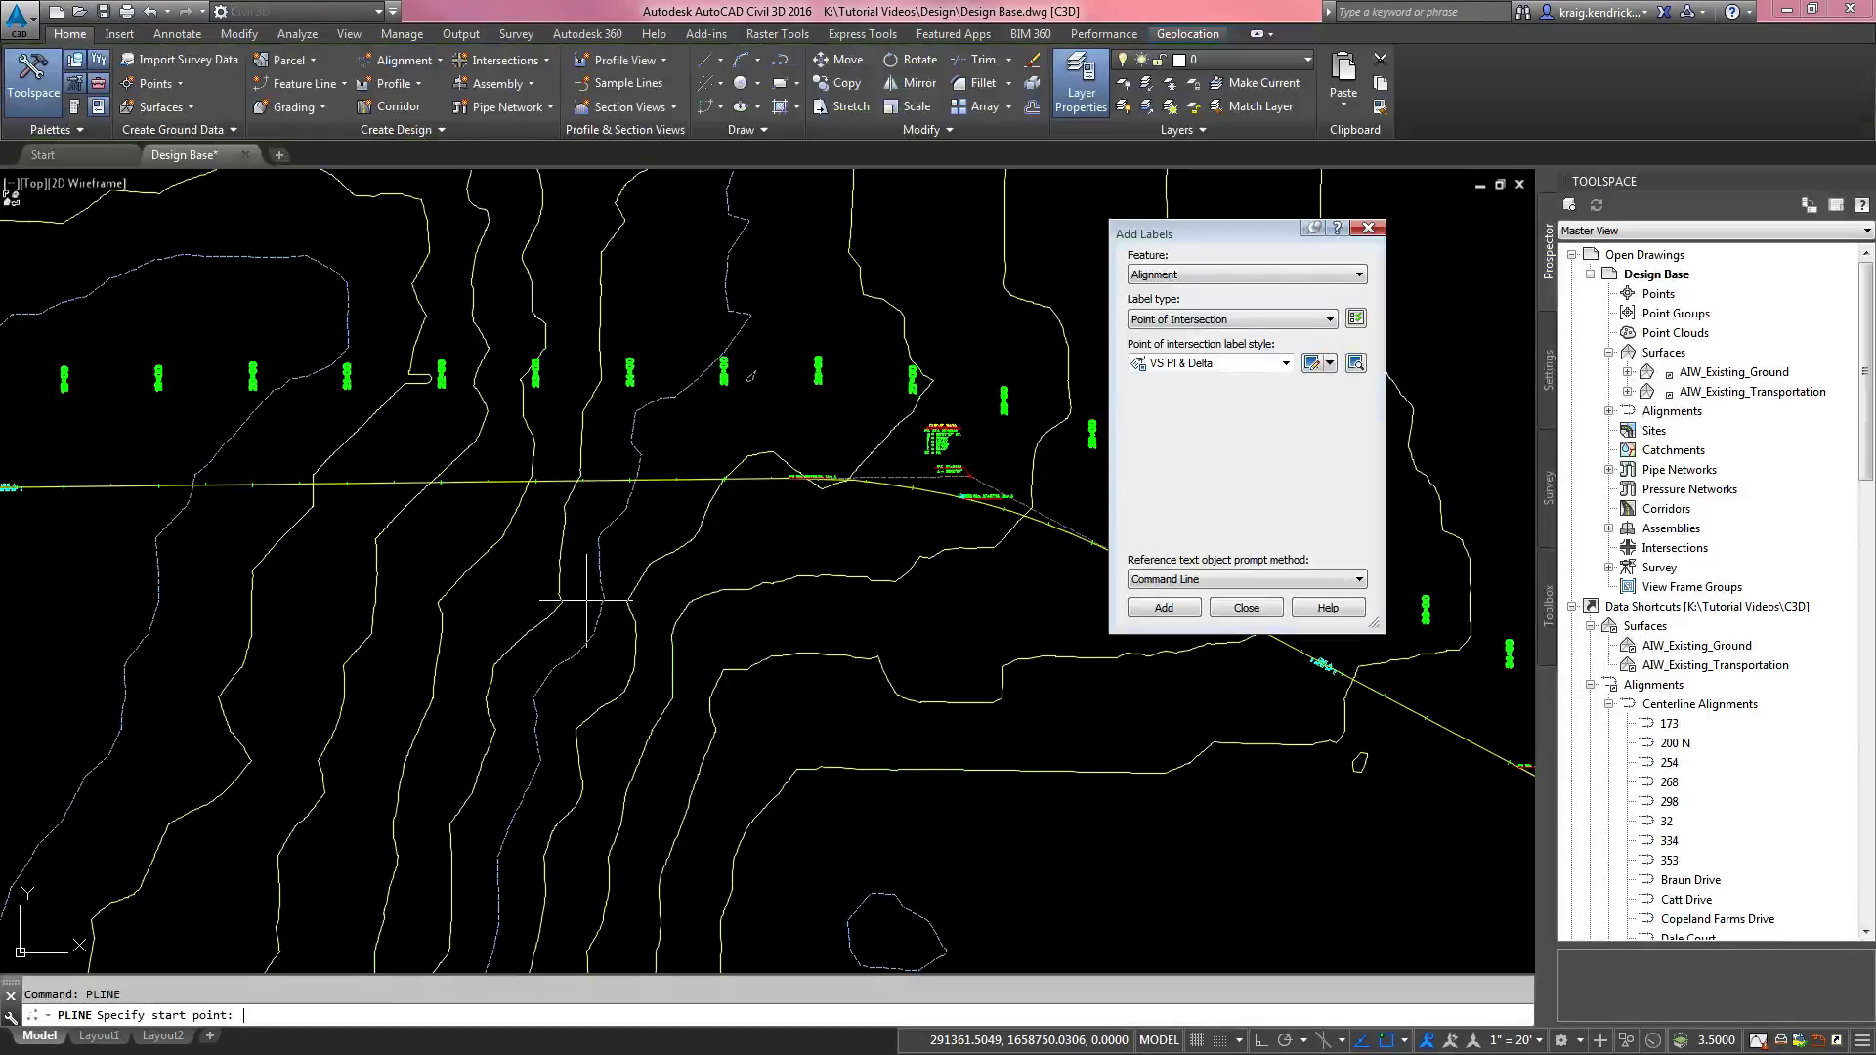
{"action": "left_click", "coordinate": [436, 767]}
{"action": "scroll", "coordinate": [430, 494], "scroll_direction": "up", "scroll_amount": 4}
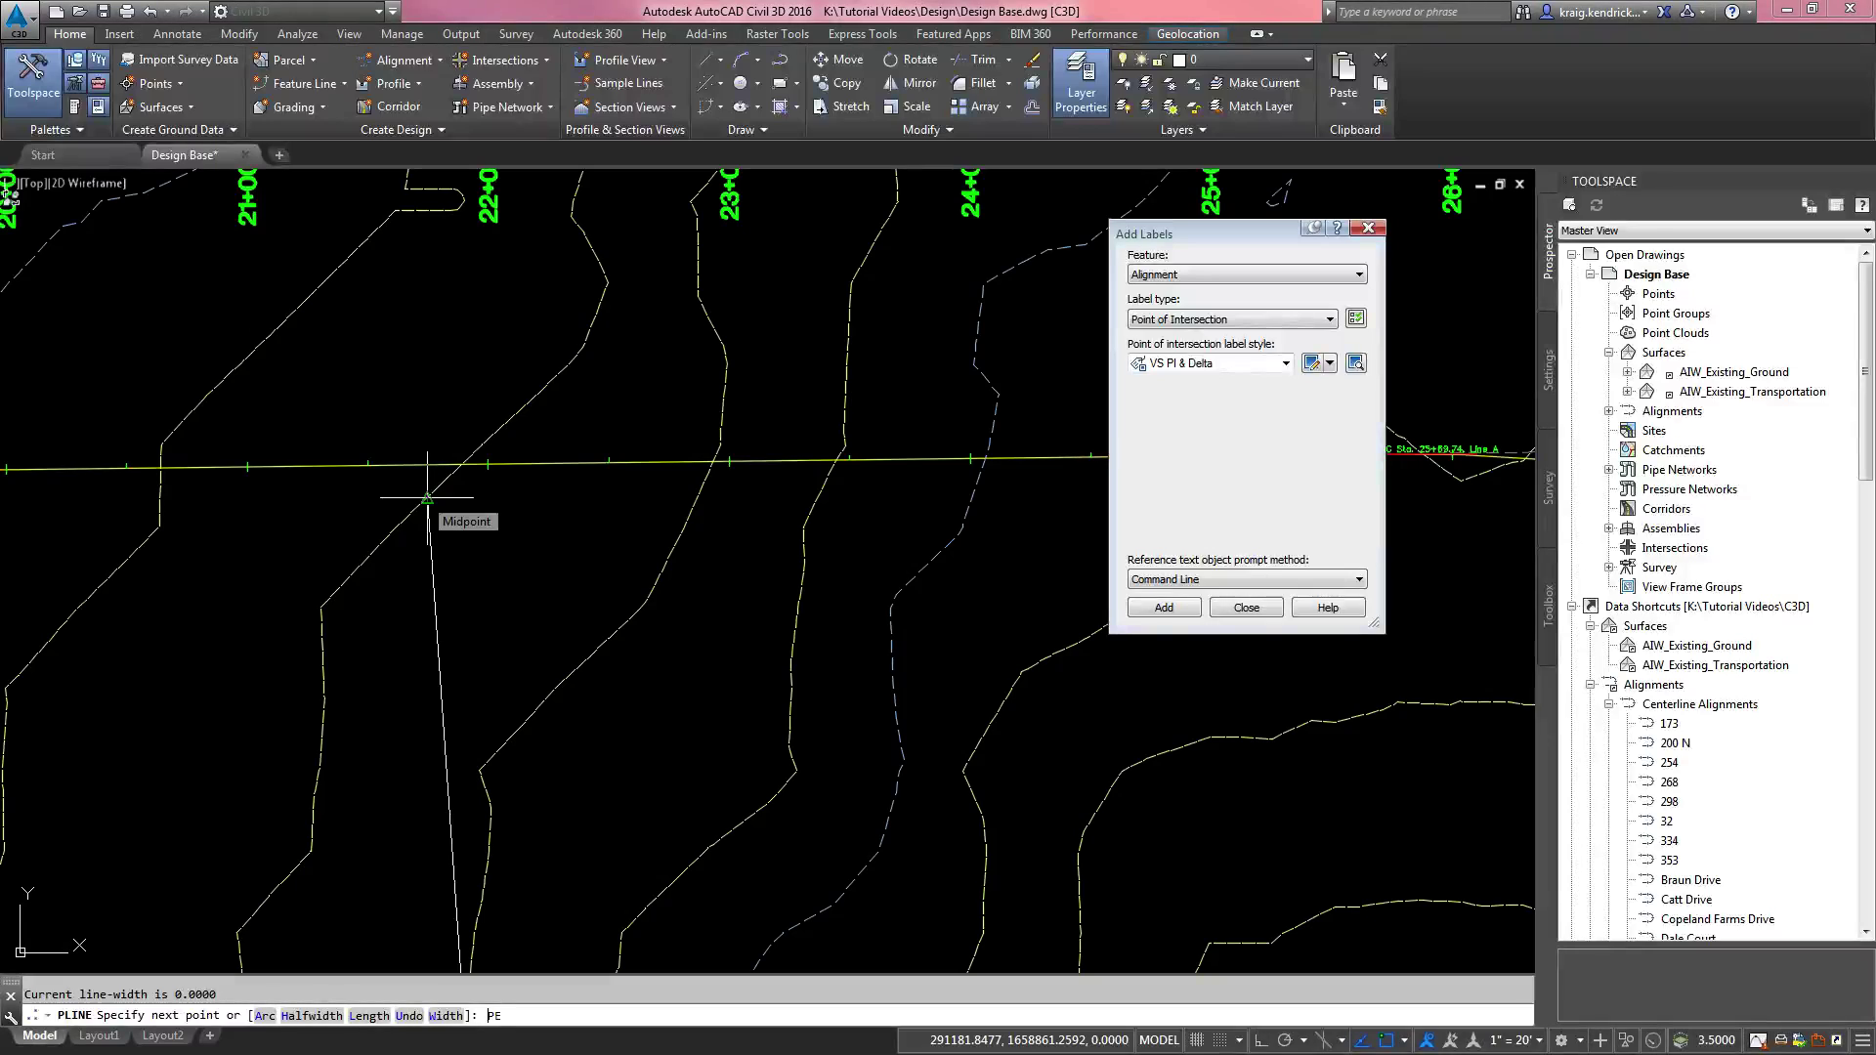
{"action": "type", "text": "R"}
{"action": "key", "text": "Return"}
{"action": "left_click", "coordinate": [431, 467]}
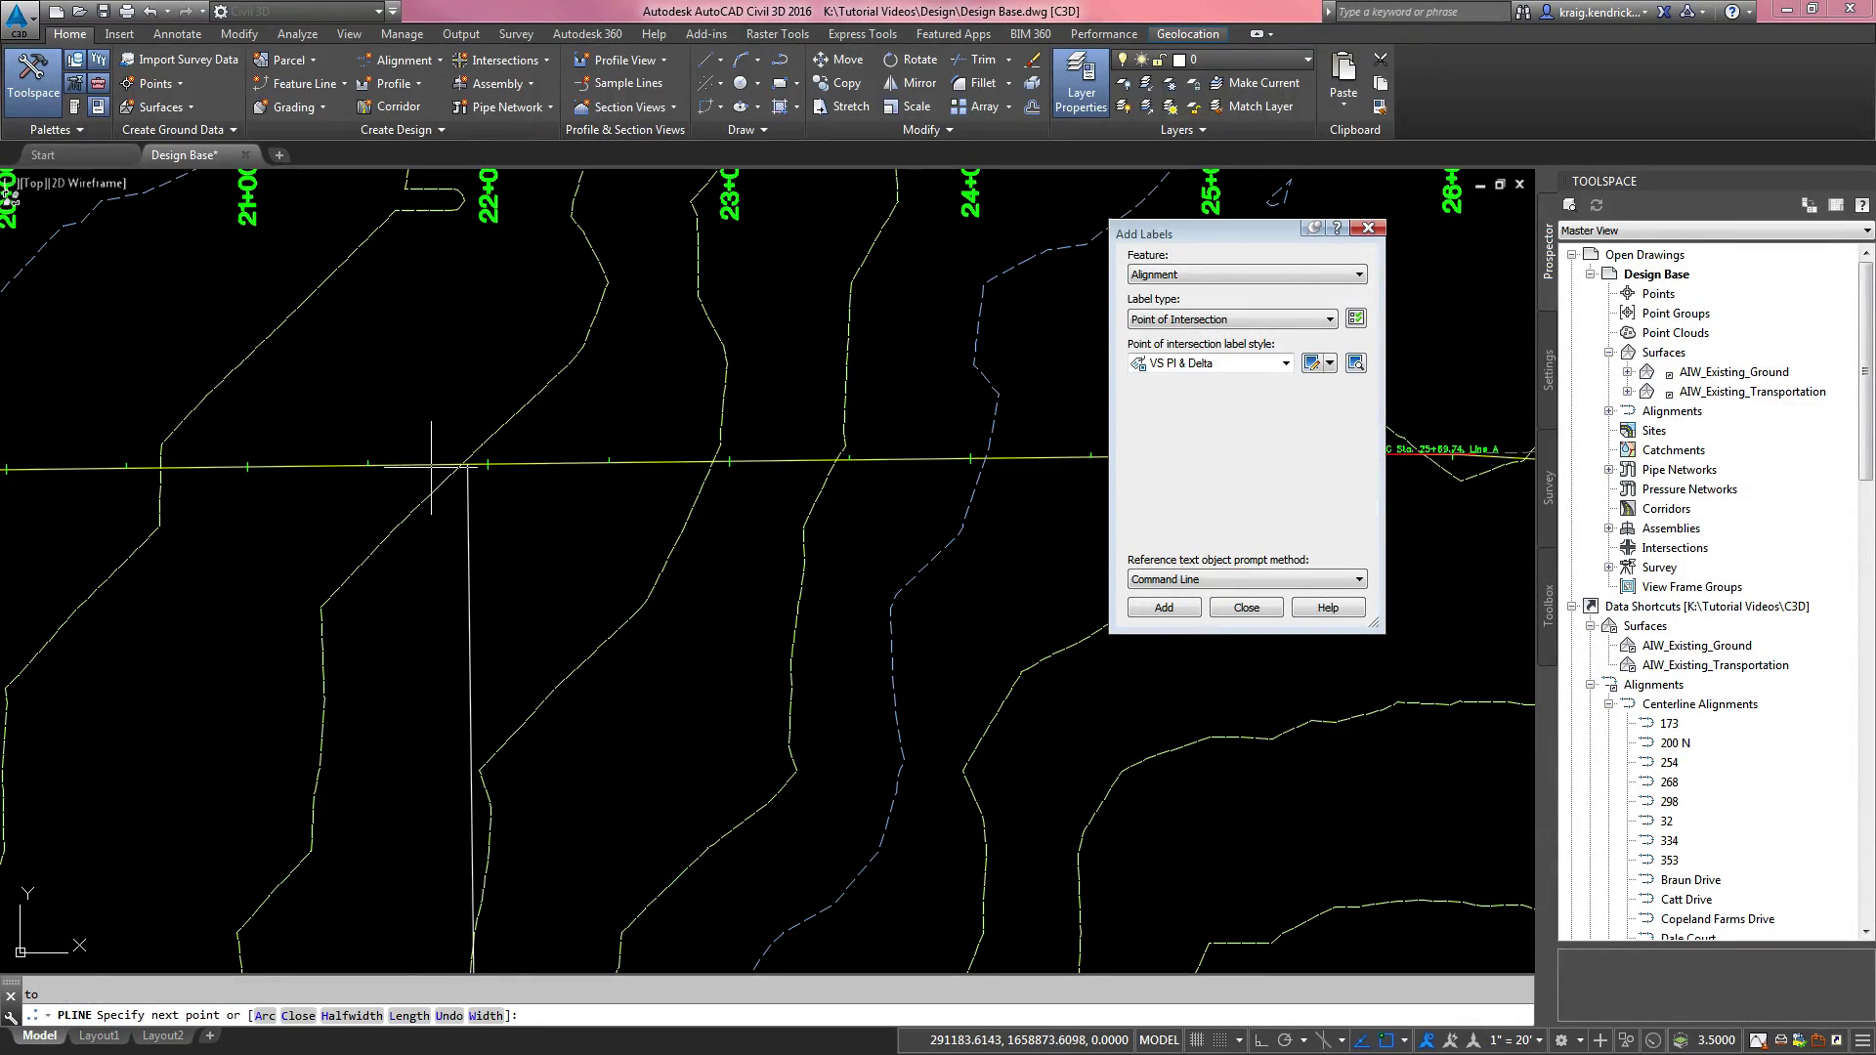
{"action": "key", "text": "Escape"}
{"action": "scroll", "coordinate": [489, 528], "scroll_direction": "down", "scroll_amount": 4}
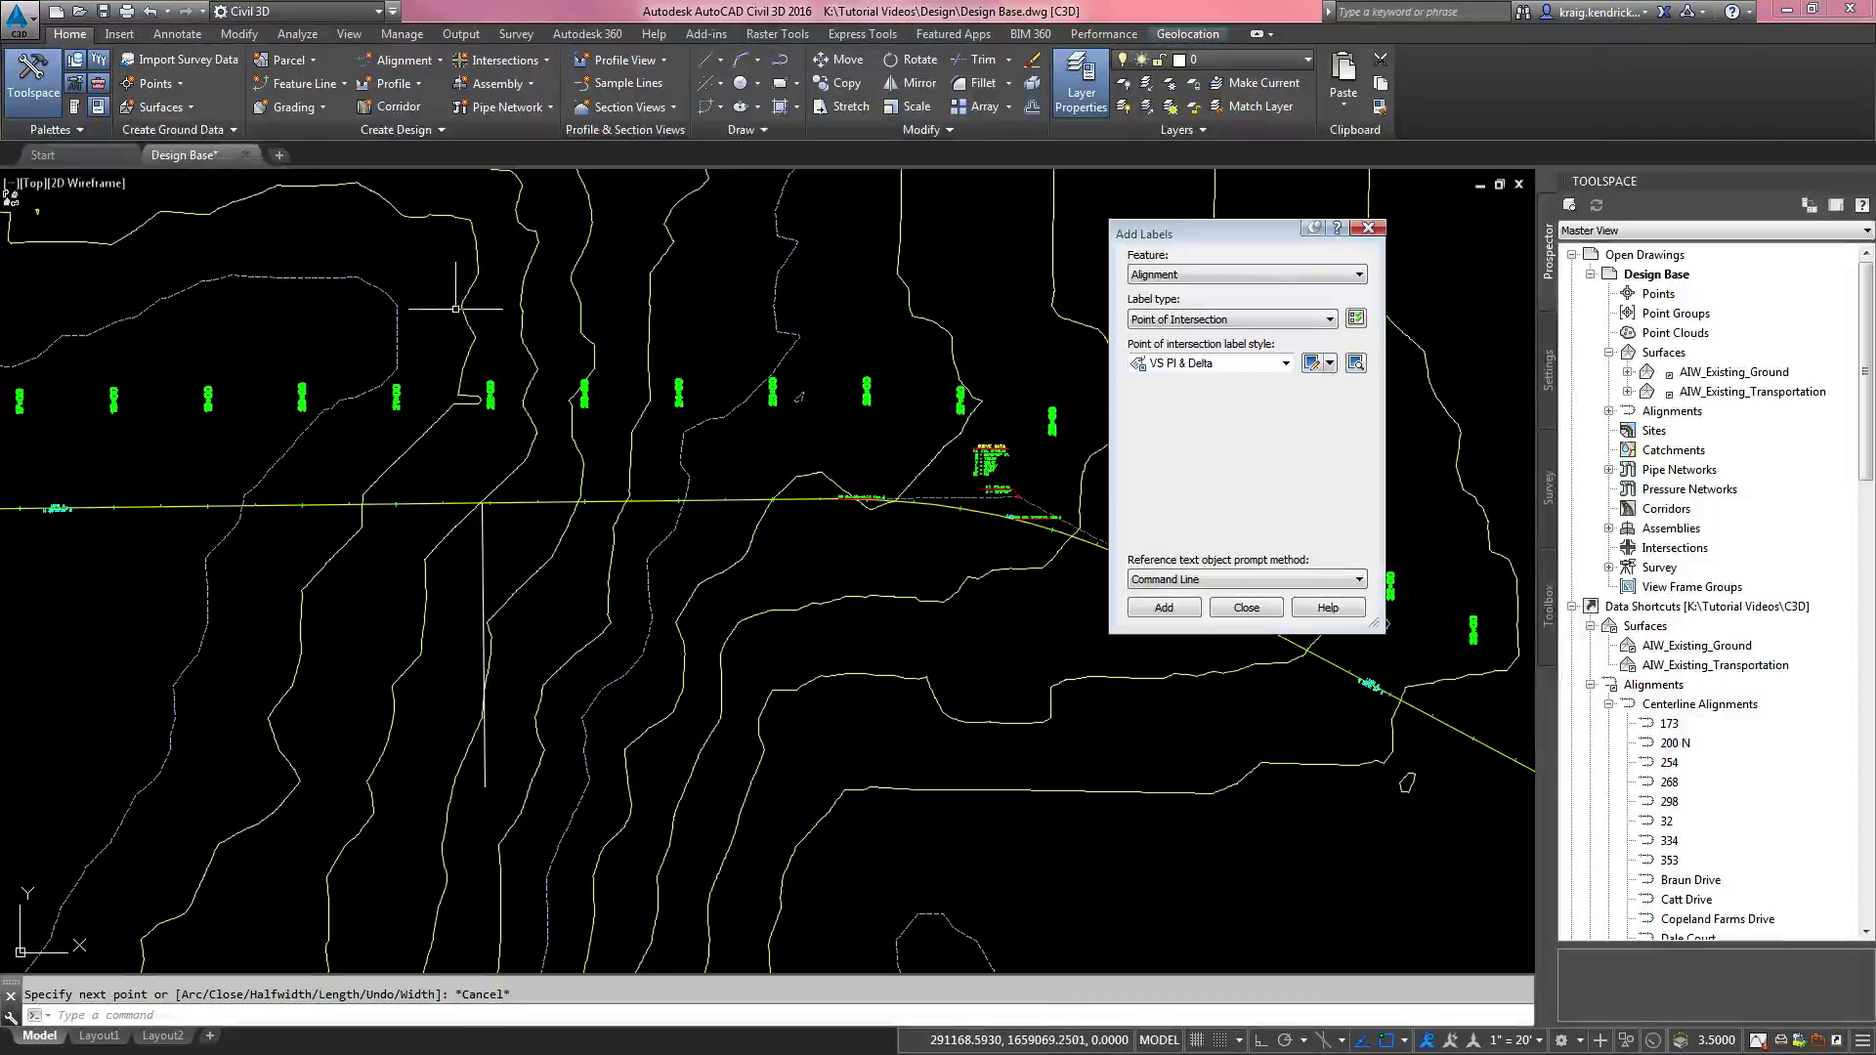
Step: Start creating an alignment from the new polyline with its direction reversed so that it runs toward LINE A
{"action": "left_click", "coordinate": [400, 60]}
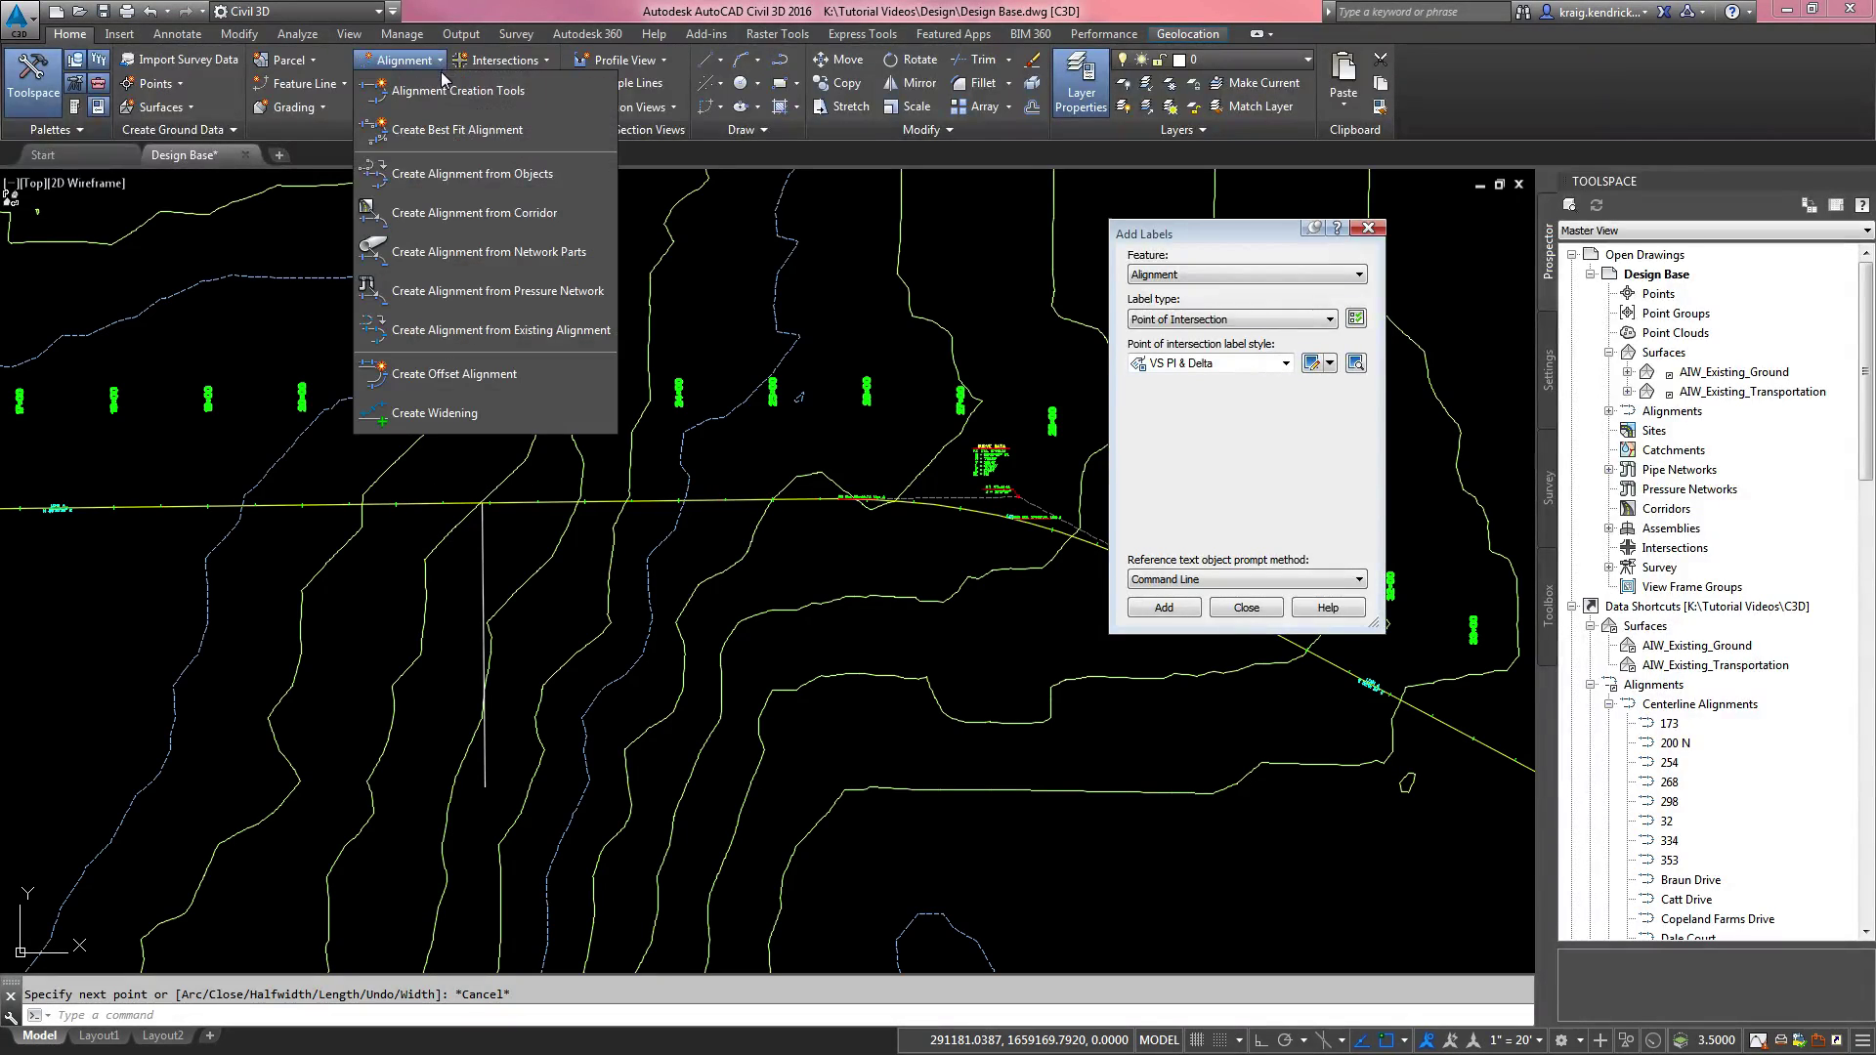
{"action": "left_click", "coordinate": [437, 180]}
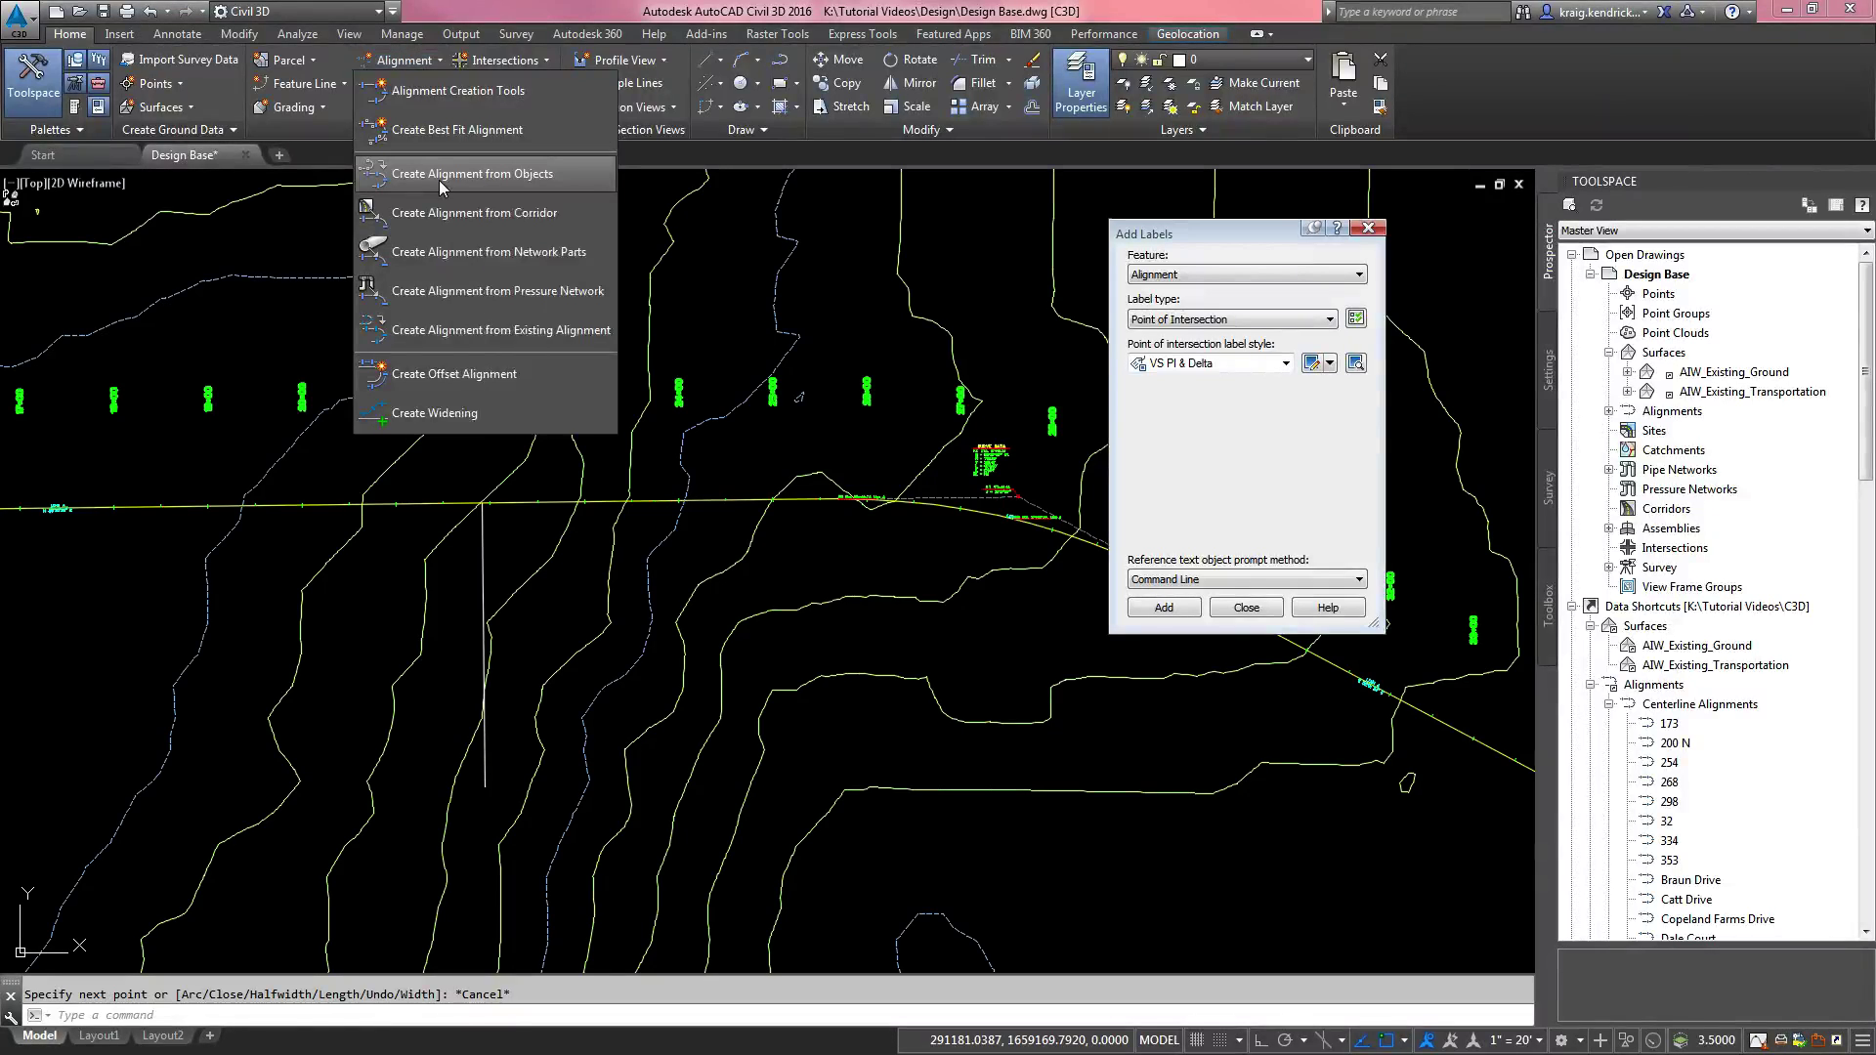
{"action": "left_click", "coordinate": [484, 581]}
{"action": "key", "text": "Return"}
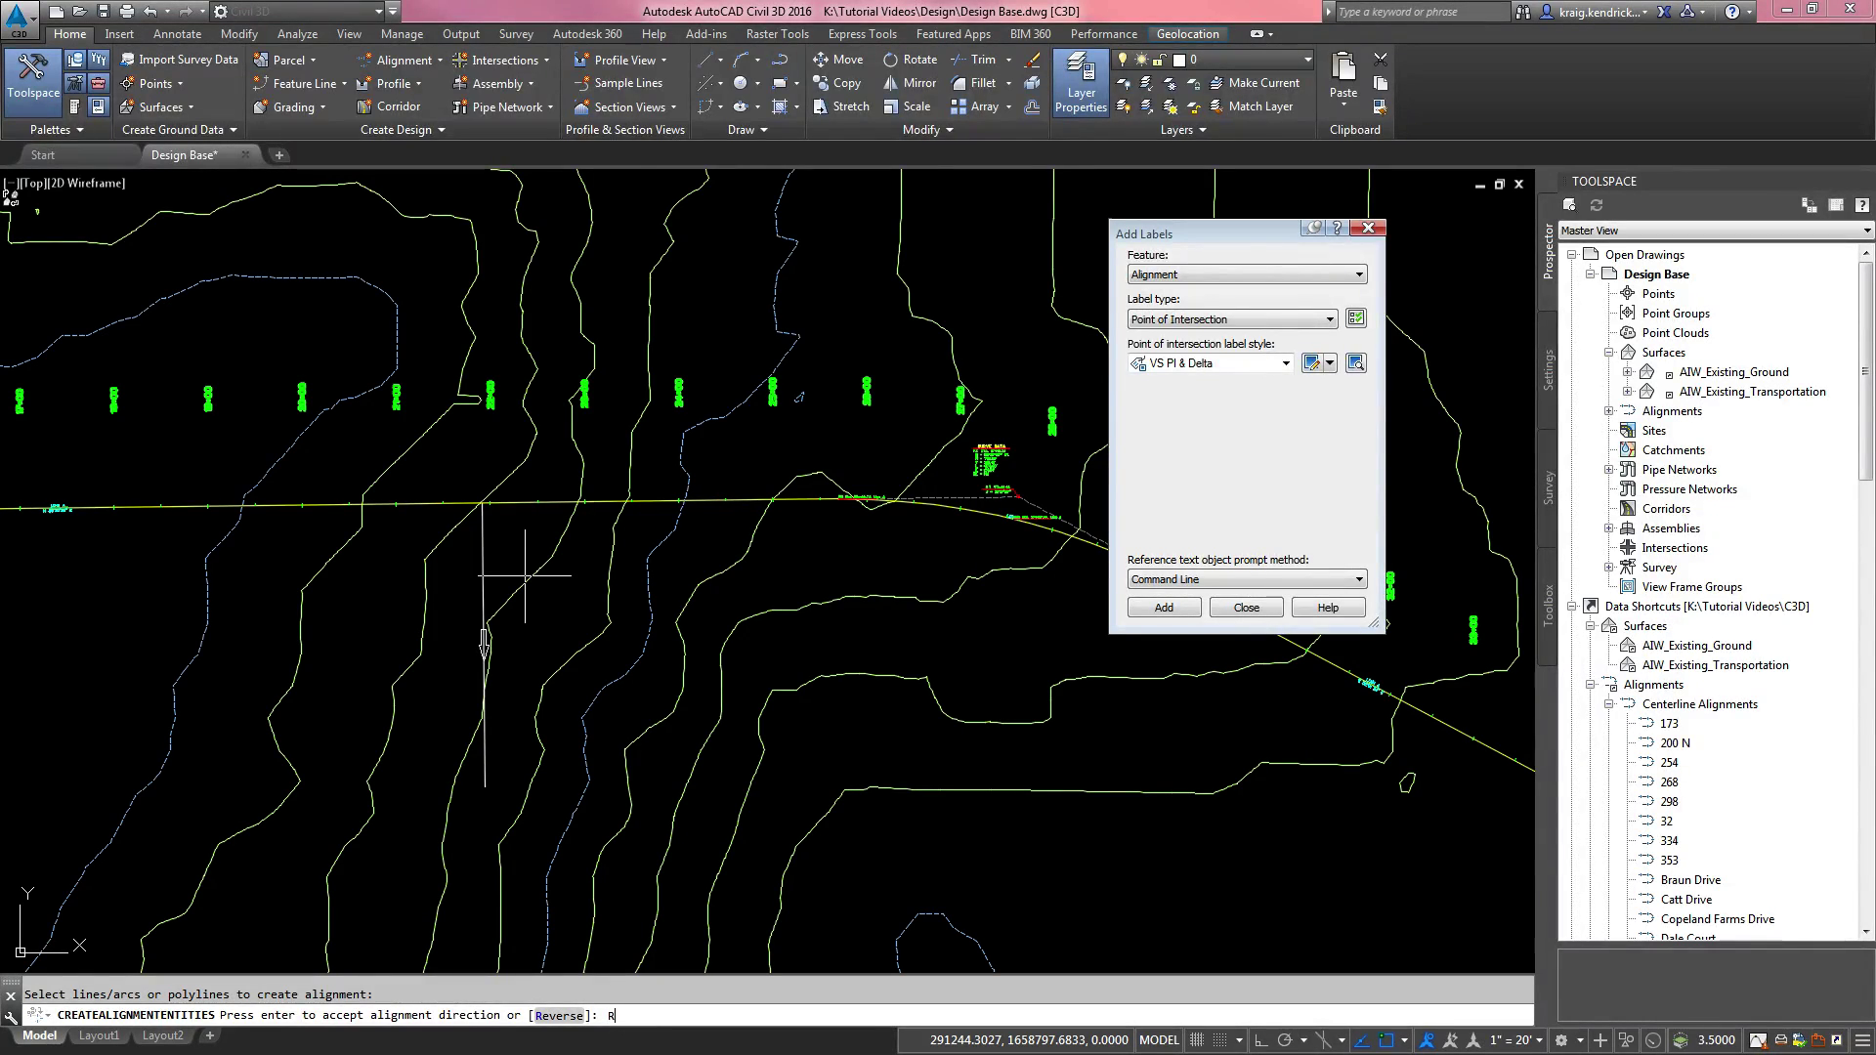
{"action": "key", "text": "Return"}
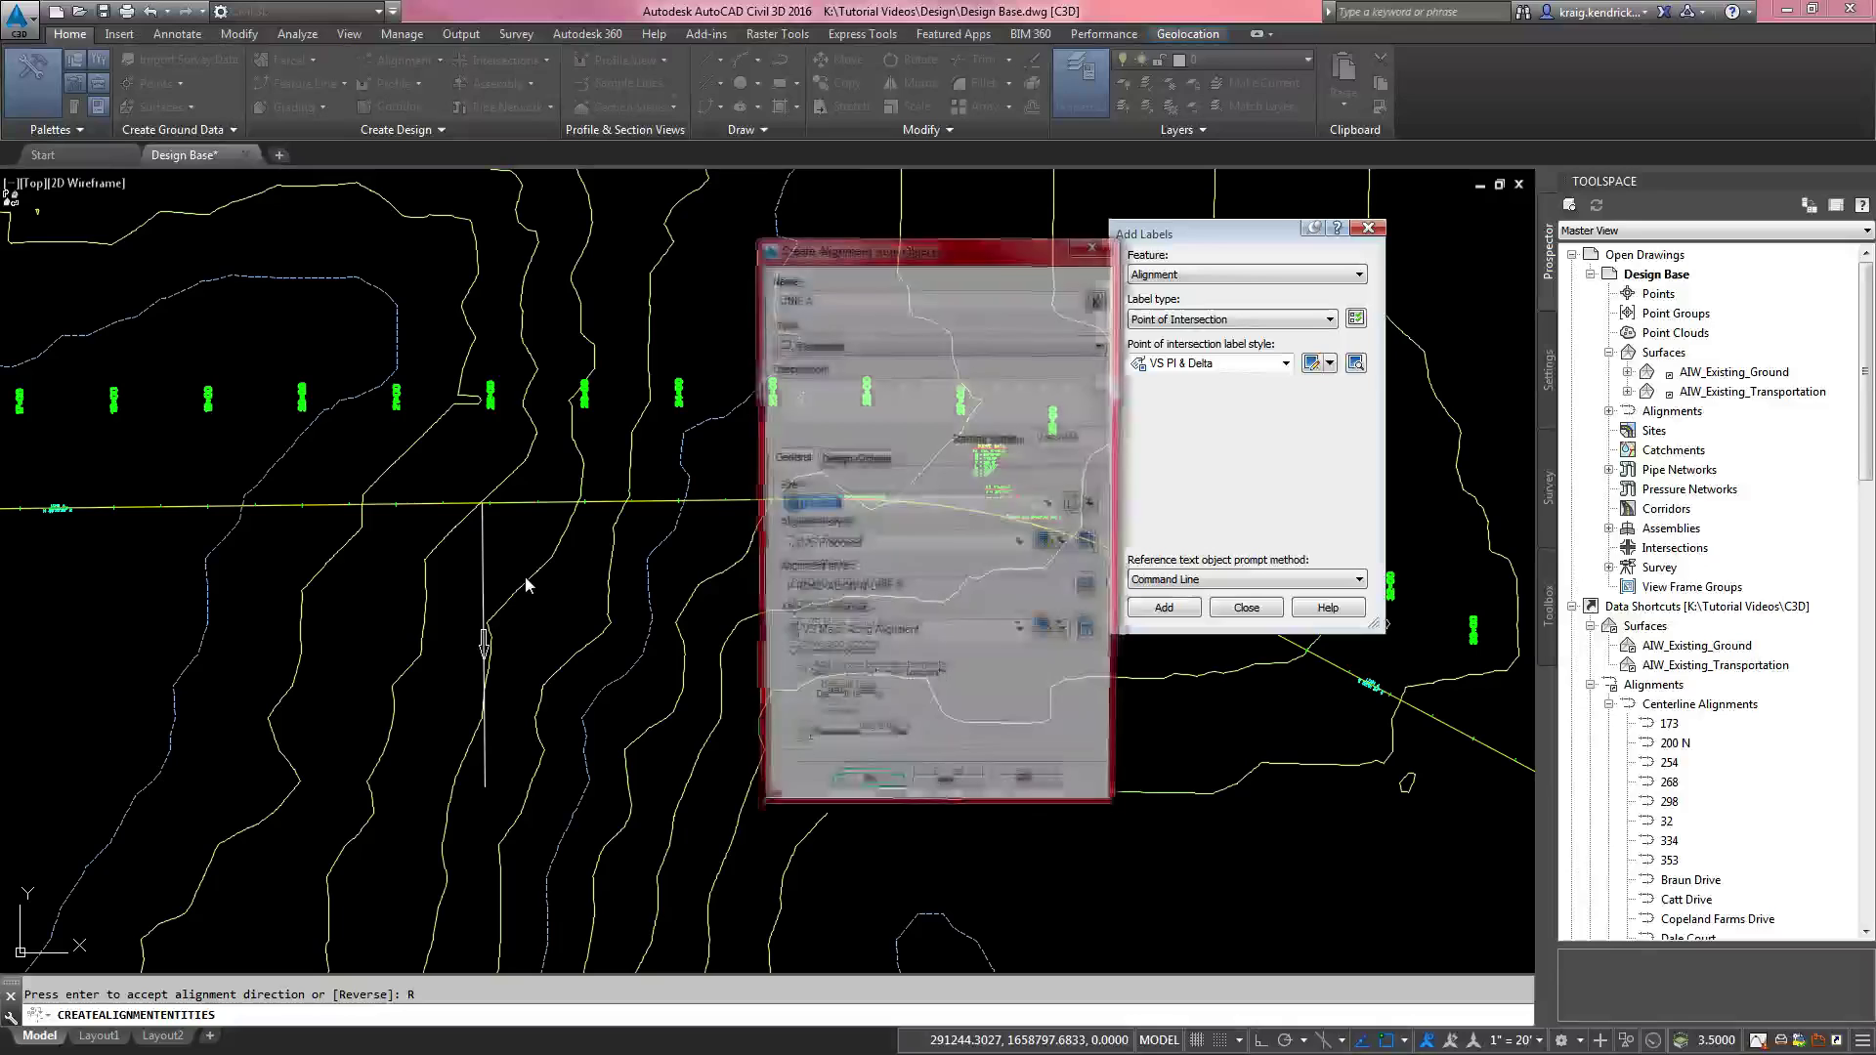
Step: Create the alignment as LINE B with starting station 10+00, erasing the source polyline
{"action": "left_click", "coordinate": [812, 299]}
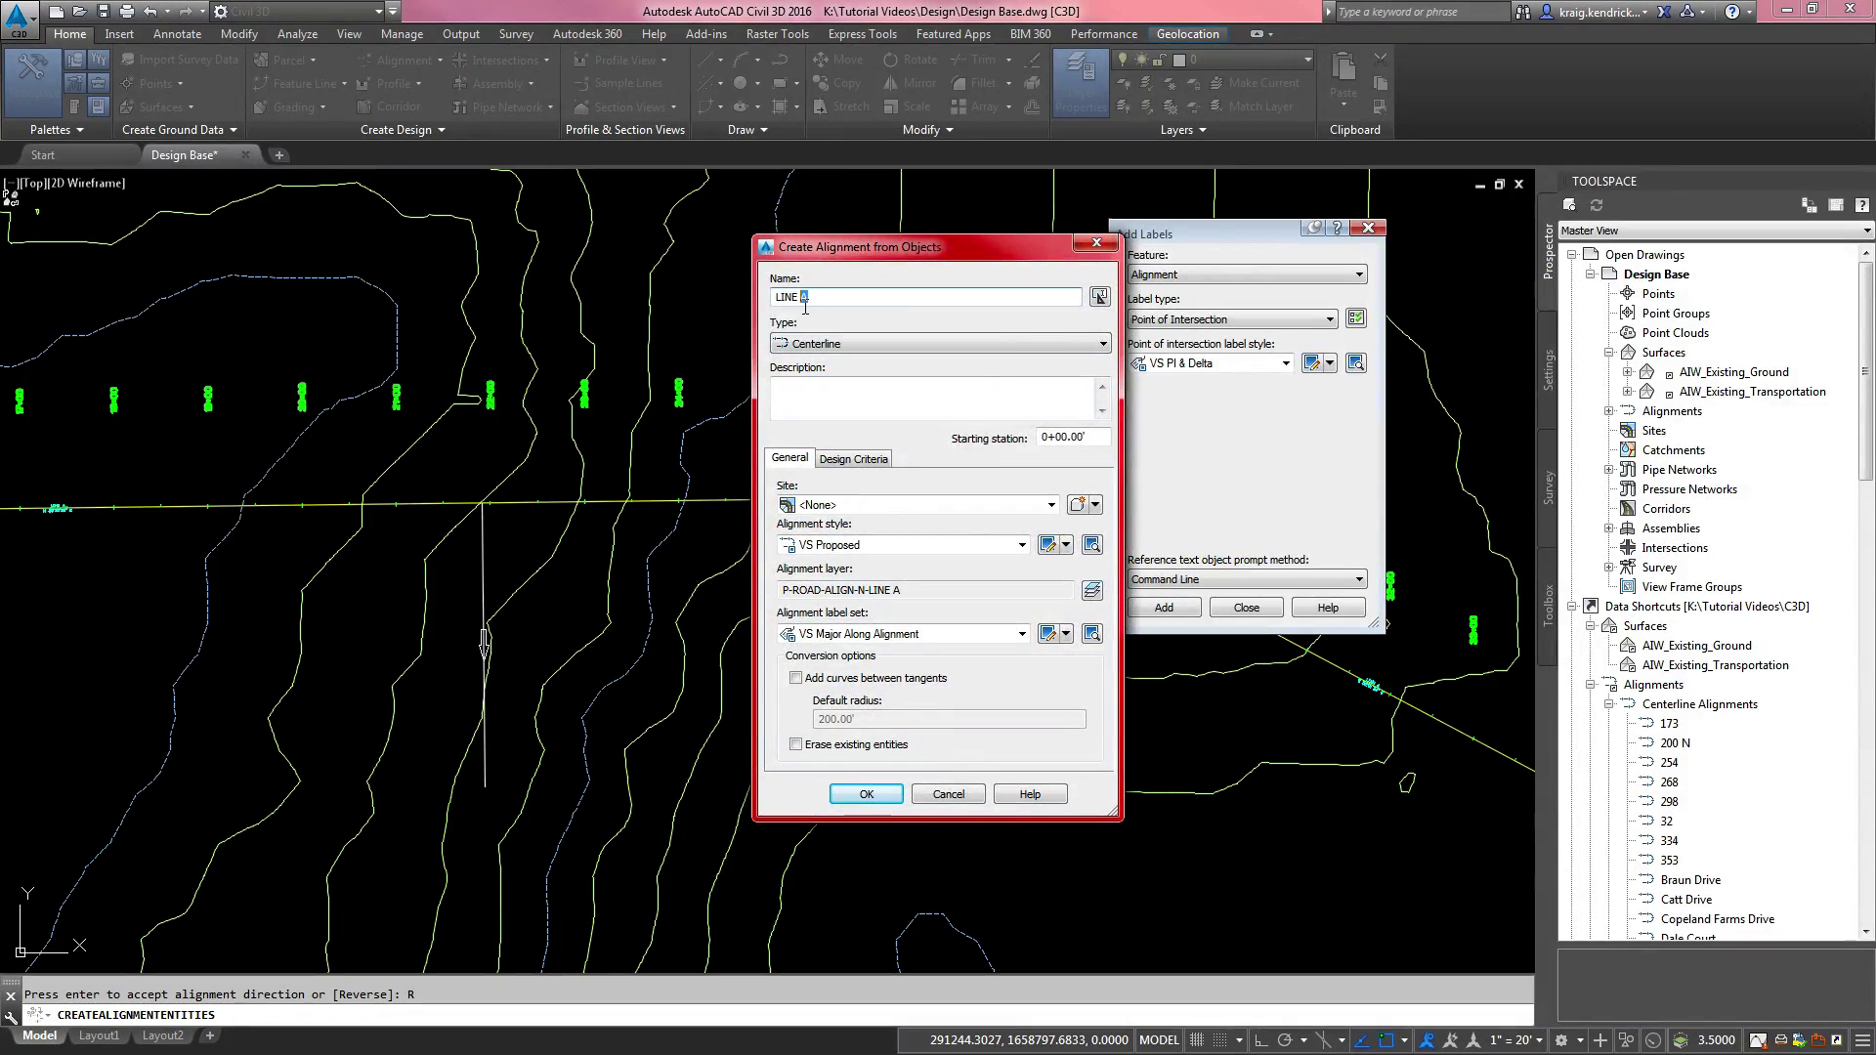
{"action": "type", "text": "B"}
{"action": "left_click", "coordinate": [1041, 437]}
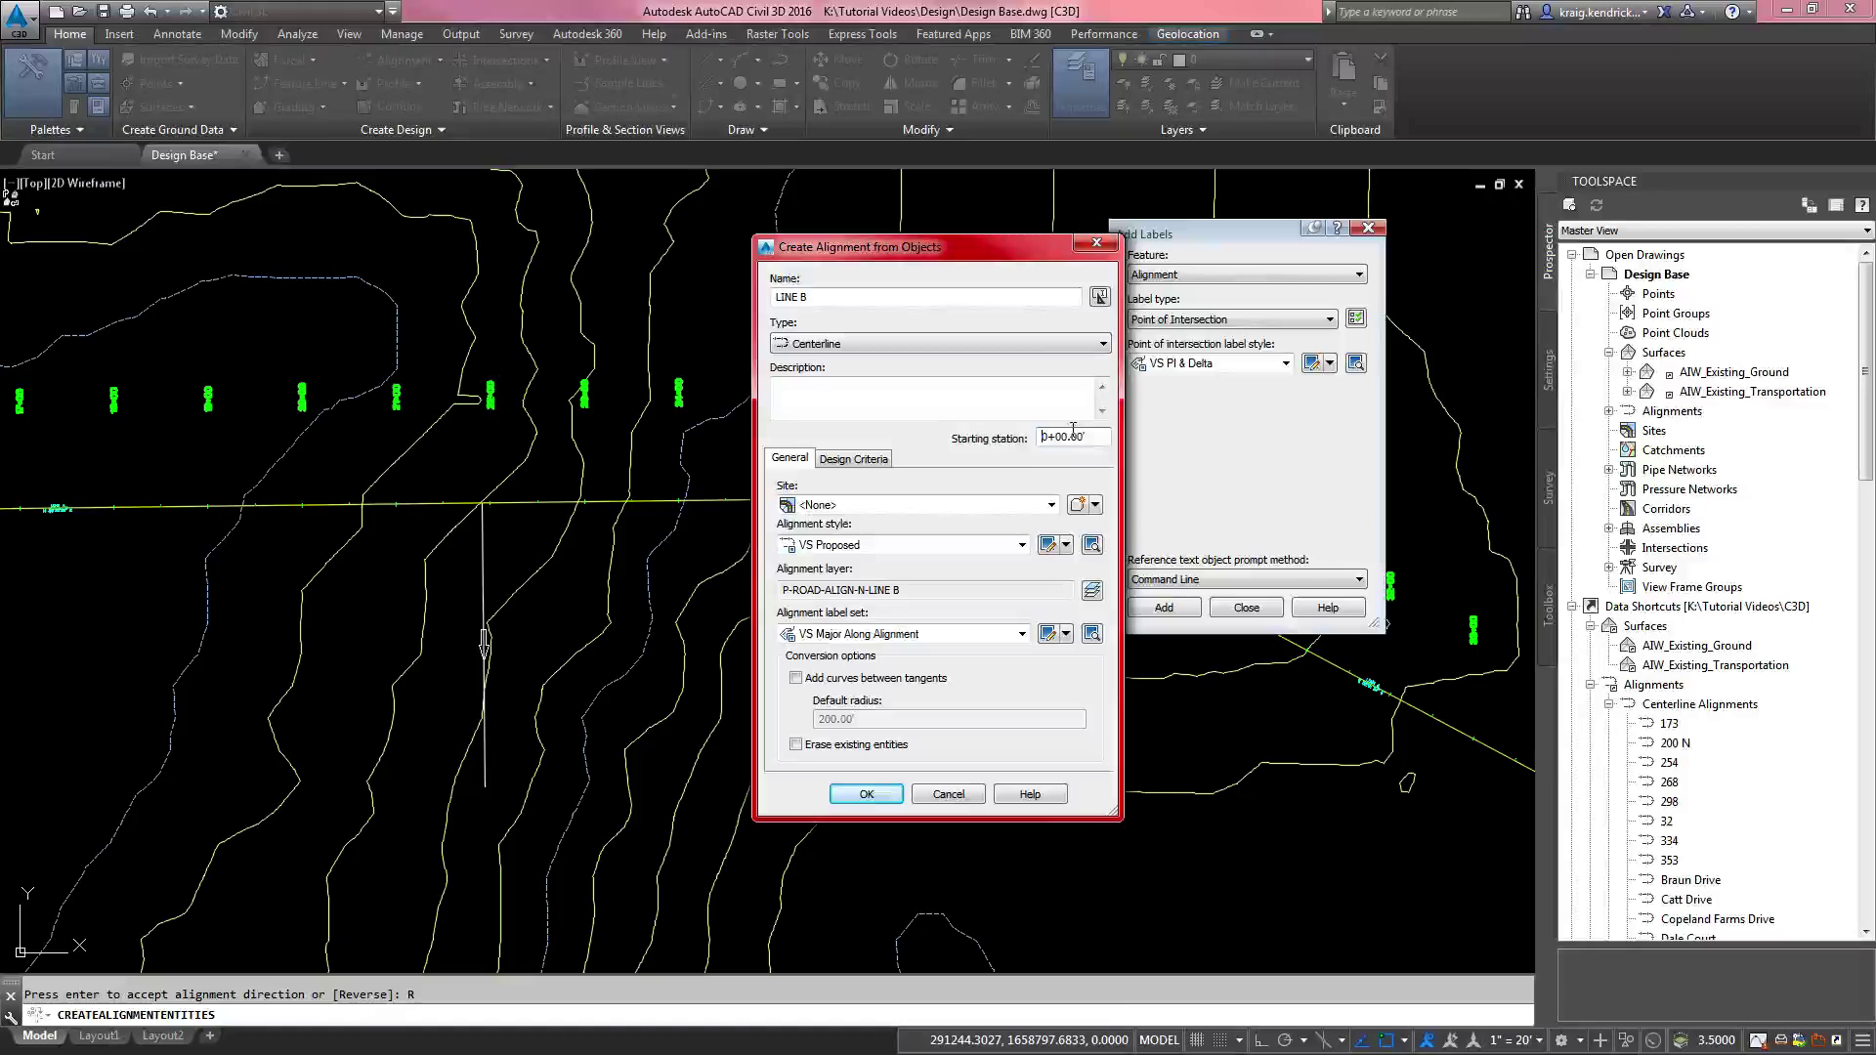
{"action": "type", "text": "1"}
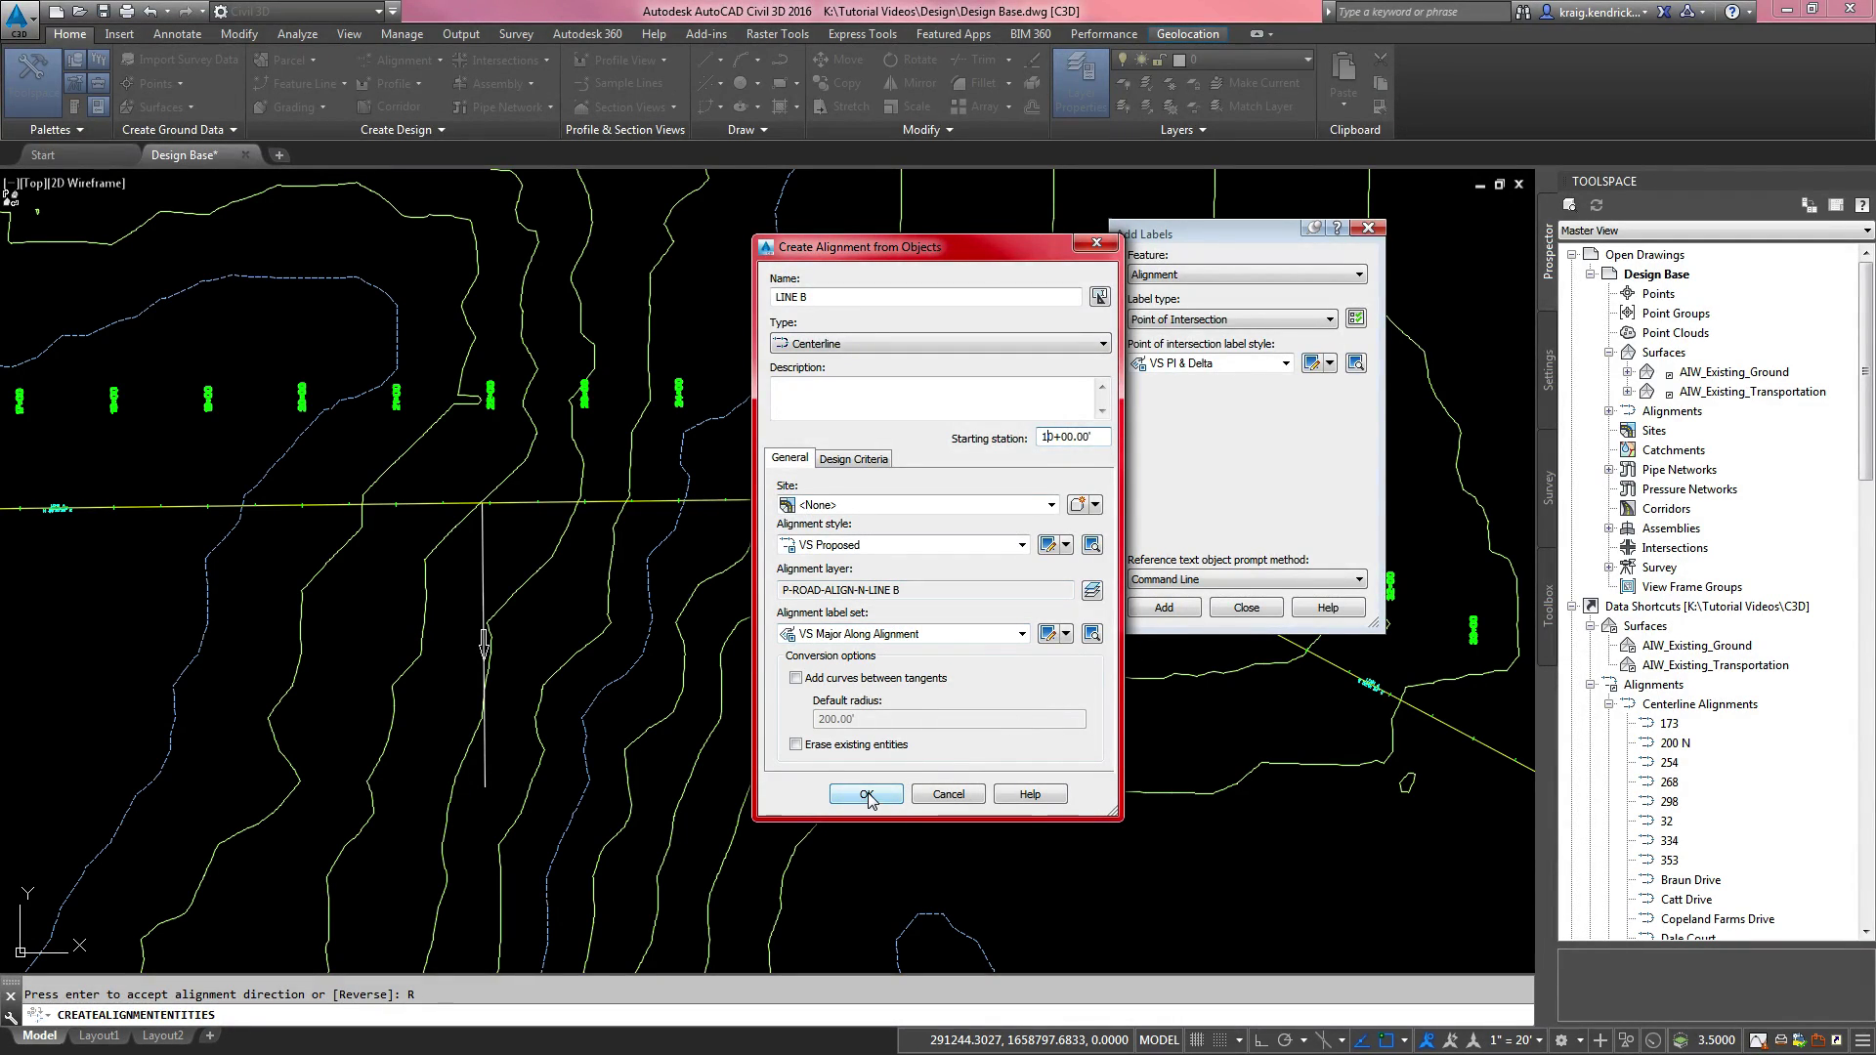
{"action": "left_click", "coordinate": [796, 745]}
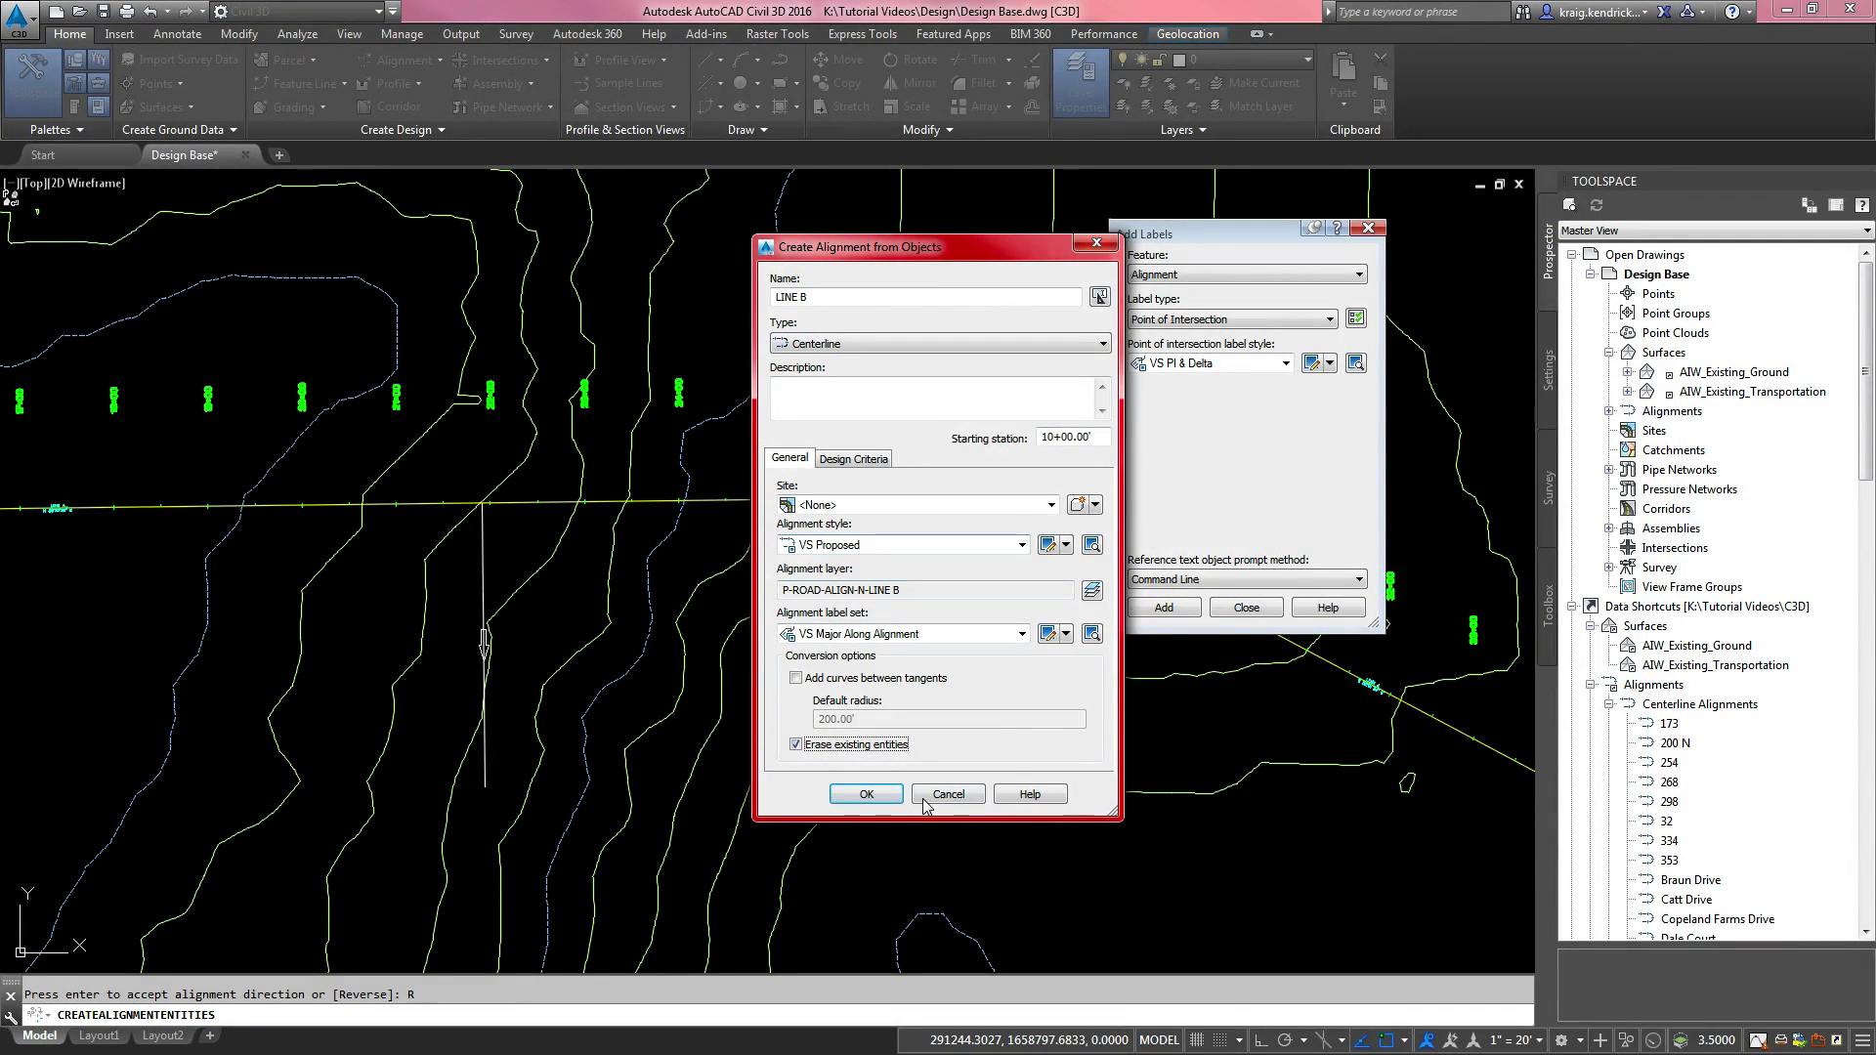
{"action": "left_click", "coordinate": [872, 797]}
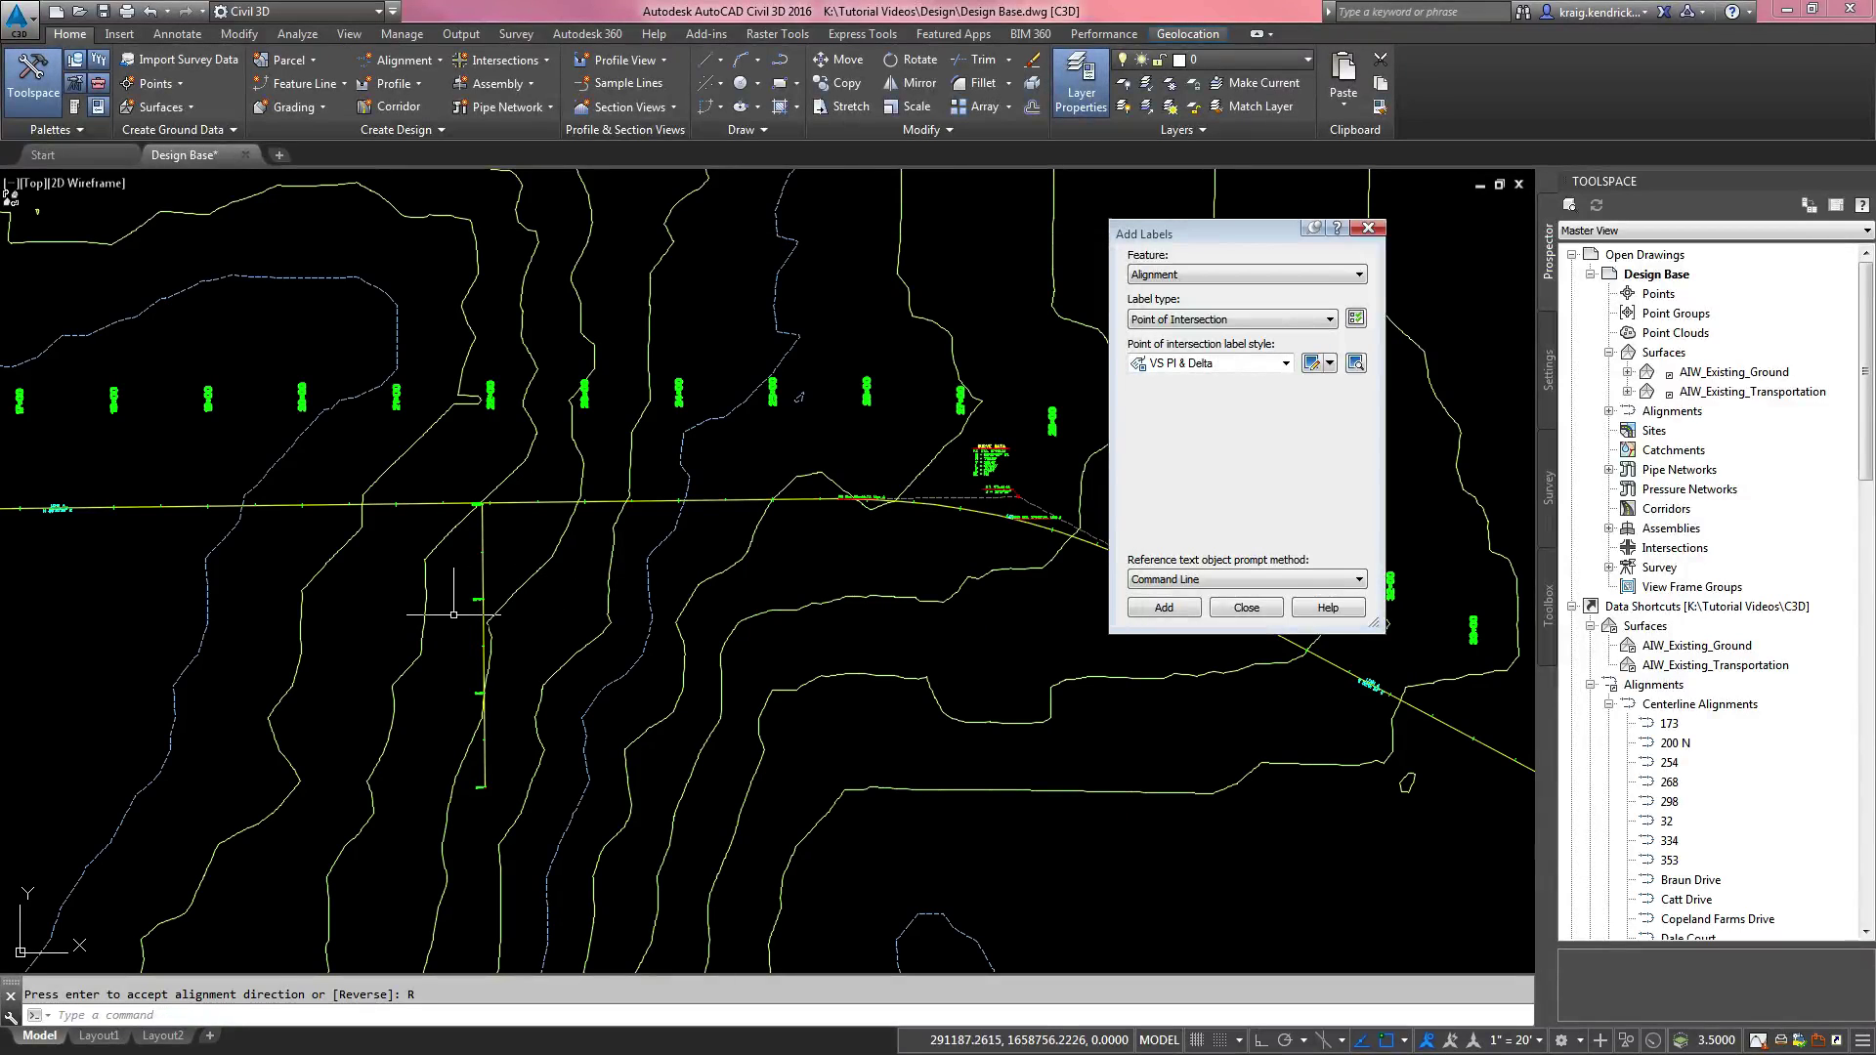
Step: Configure label adding for Station Offset - Fixed Point with the VS_Station Alignment Intersection style
{"action": "scroll", "coordinate": [453, 614], "scroll_direction": "up", "scroll_amount": 4}
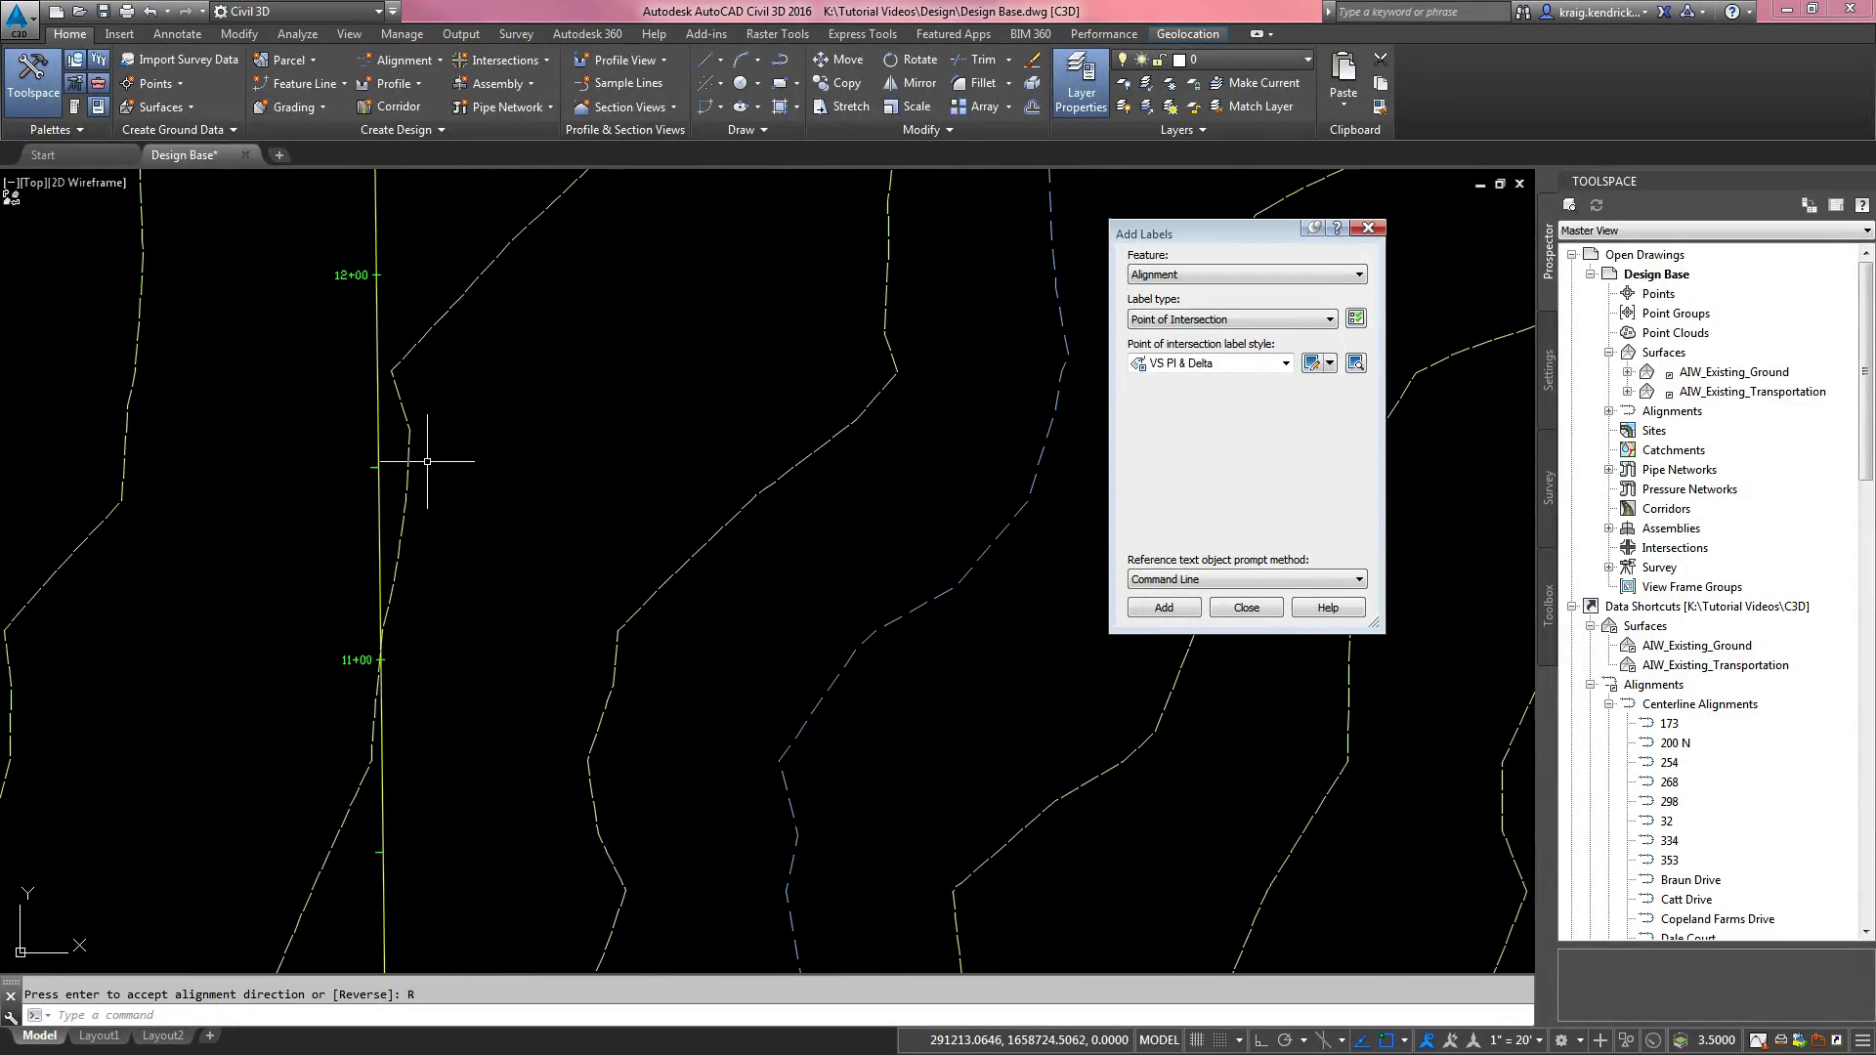
{"action": "scroll", "coordinate": [427, 462], "scroll_direction": "down", "scroll_amount": 2}
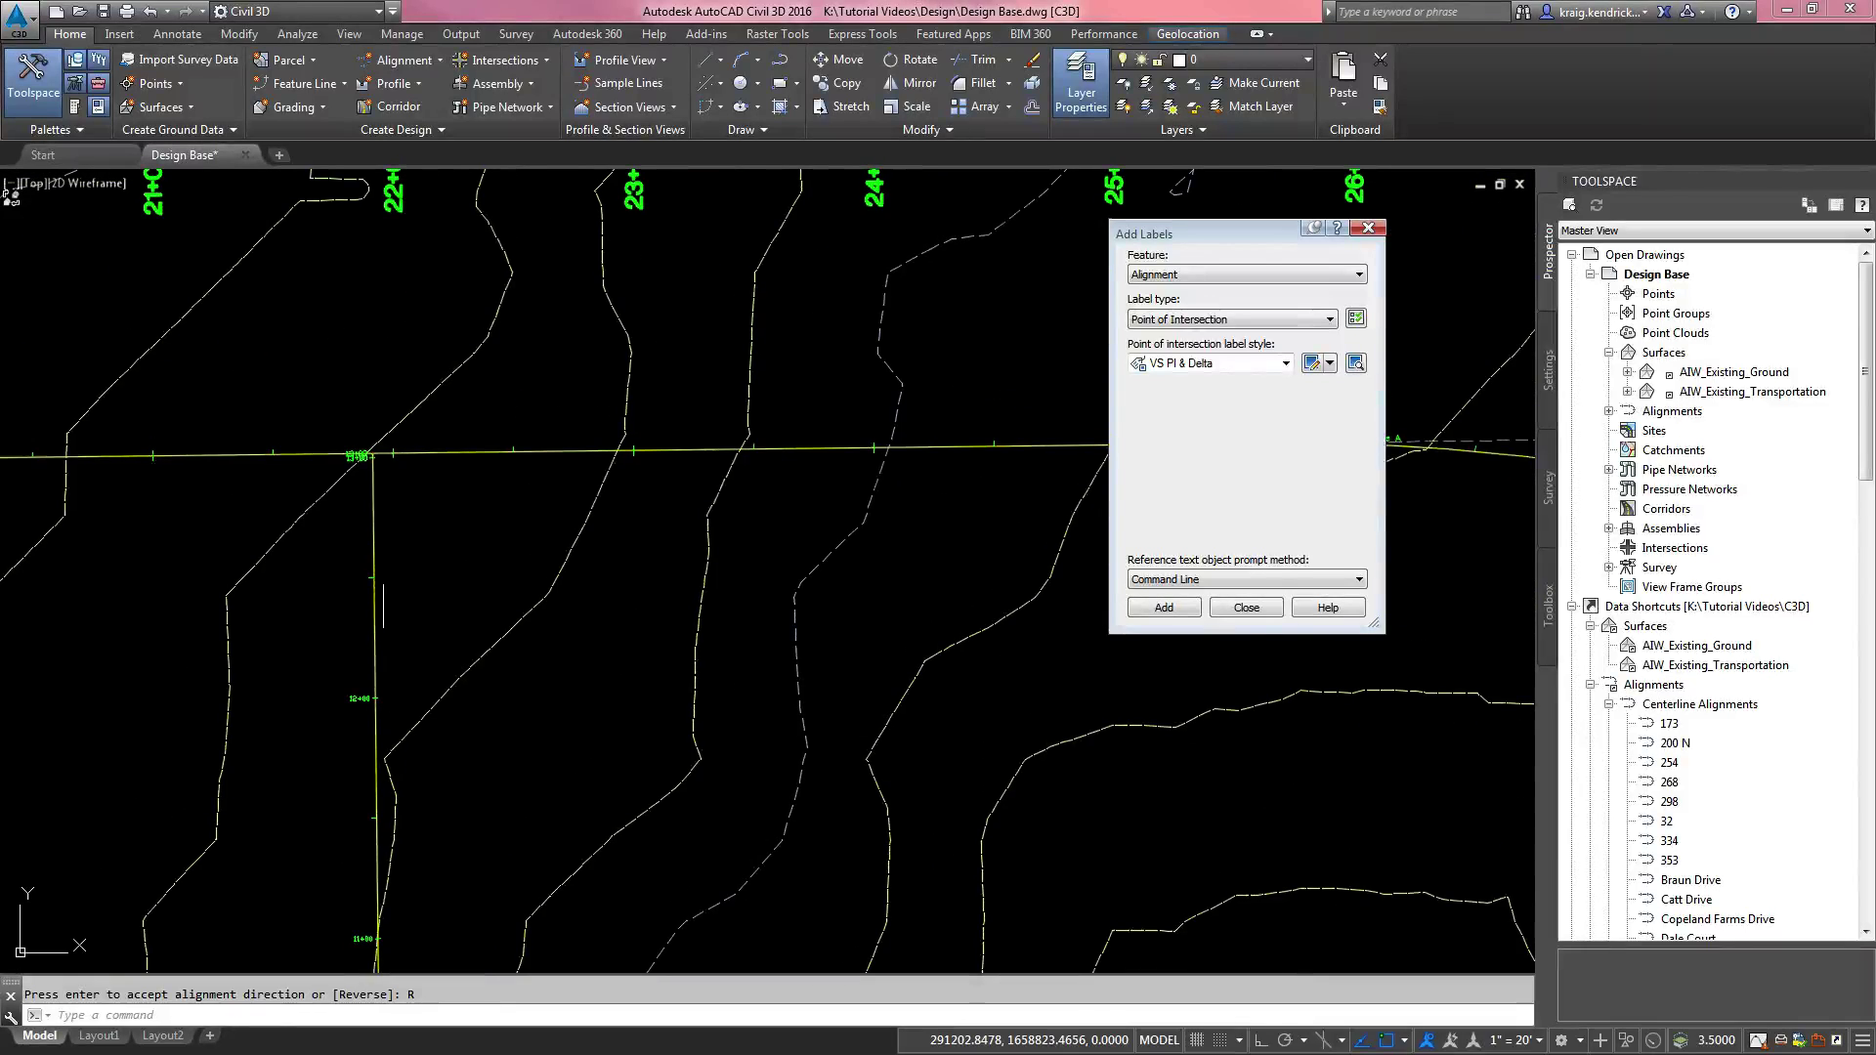
{"action": "scroll", "coordinate": [362, 469], "scroll_direction": "up", "scroll_amount": 6}
{"action": "scroll", "coordinate": [484, 493], "scroll_direction": "down", "scroll_amount": 3}
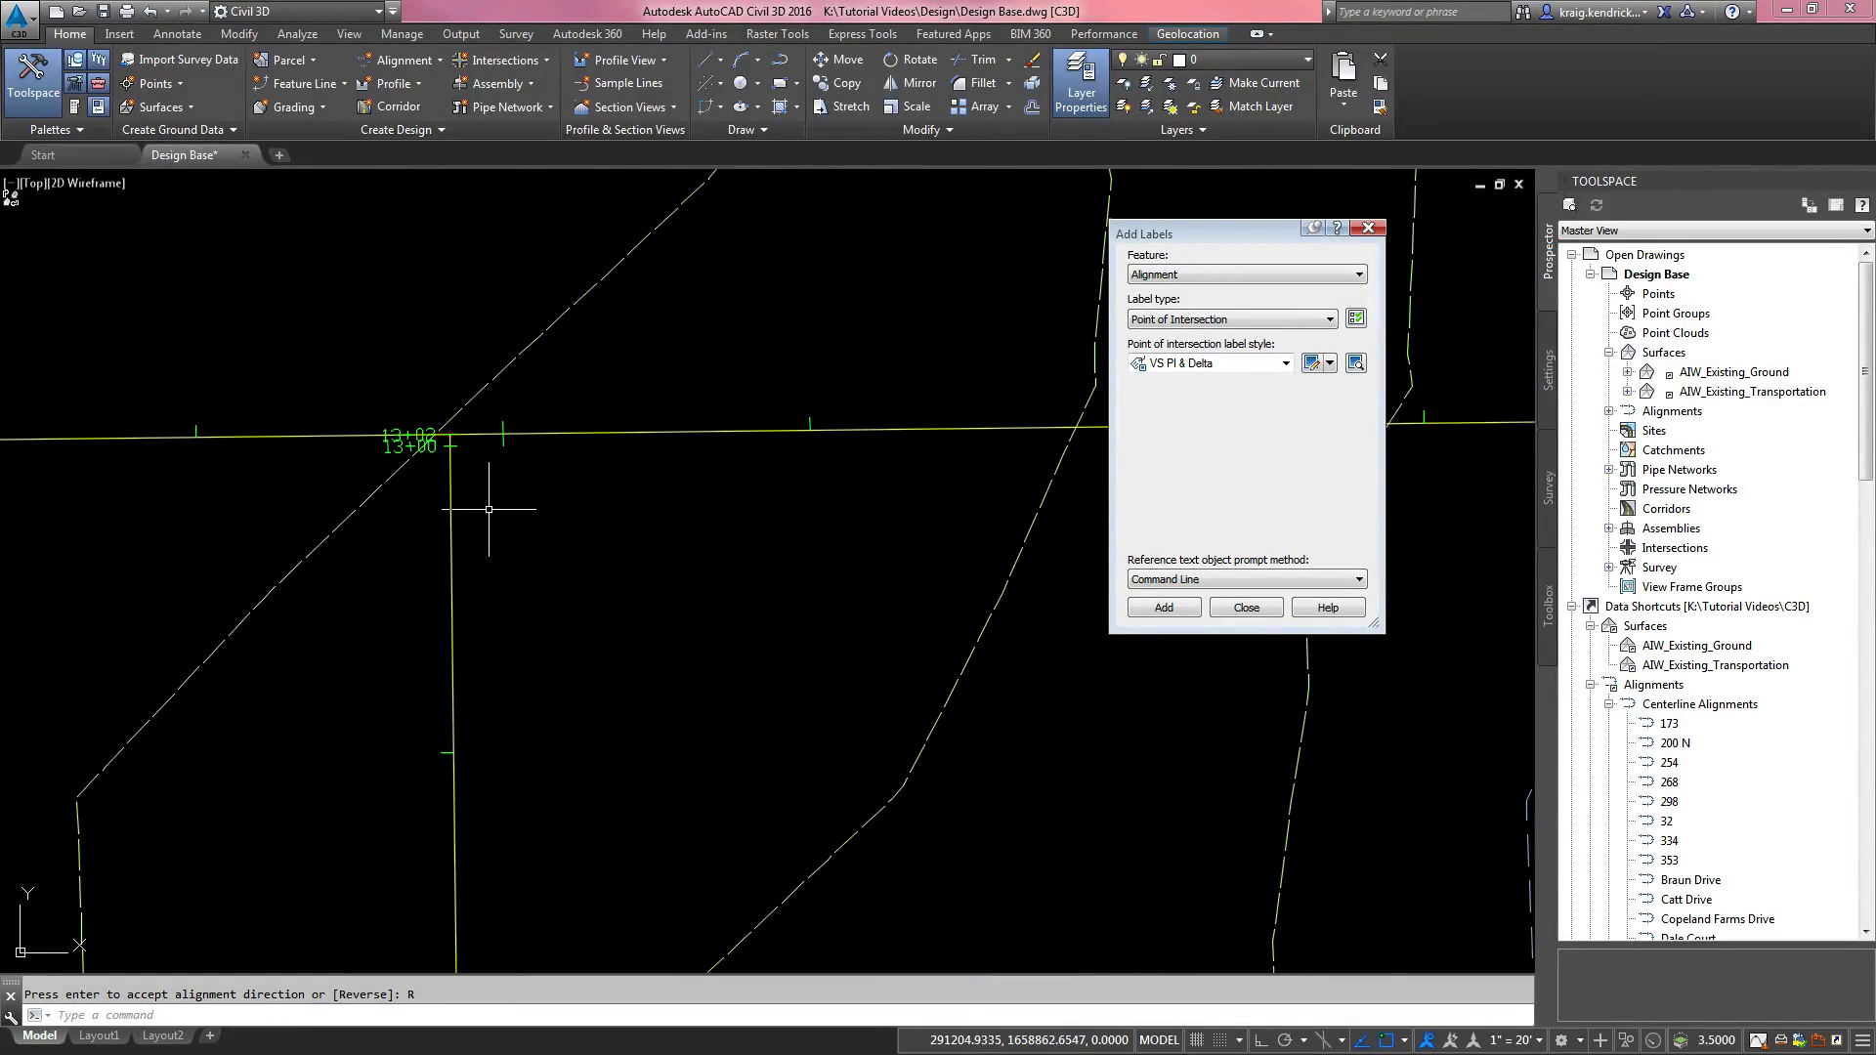
{"action": "scroll", "coordinate": [488, 509], "scroll_direction": "down", "scroll_amount": 3}
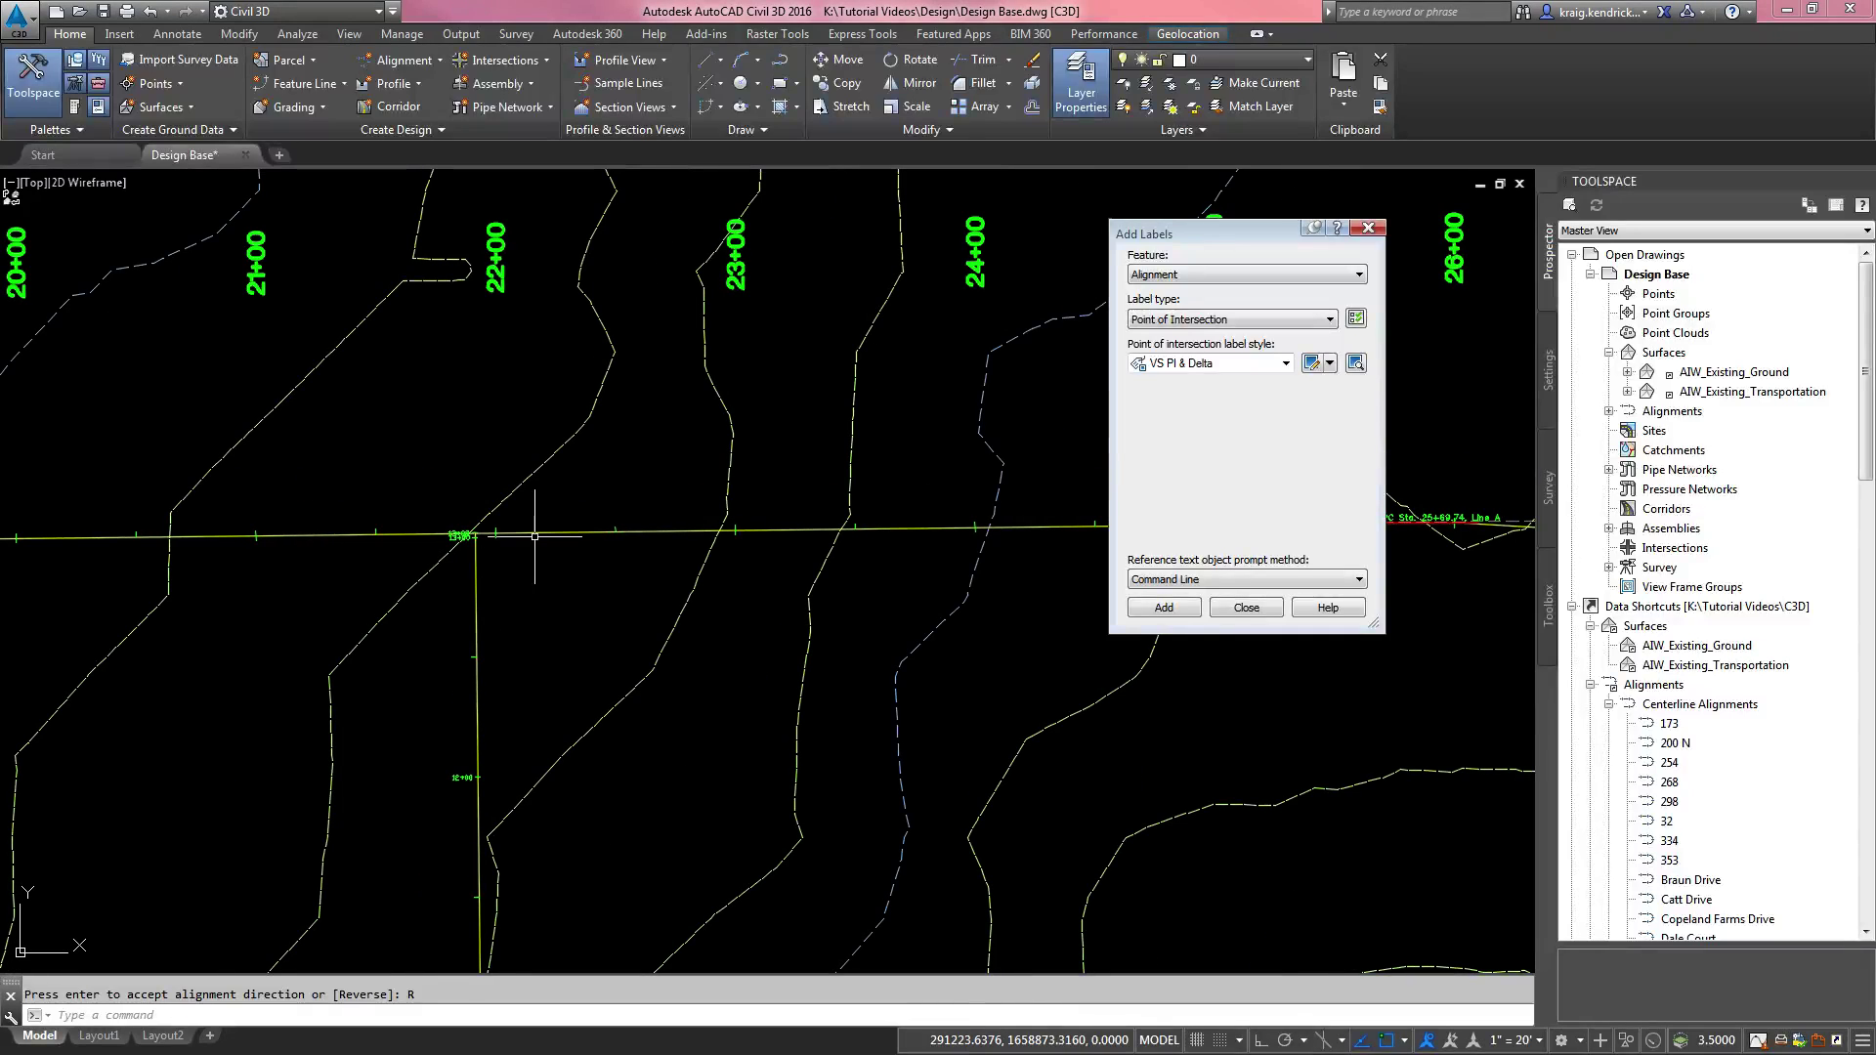
{"action": "key", "text": "Escape"}
{"action": "left_click", "coordinate": [534, 533]}
{"action": "left_click", "coordinate": [1210, 320]}
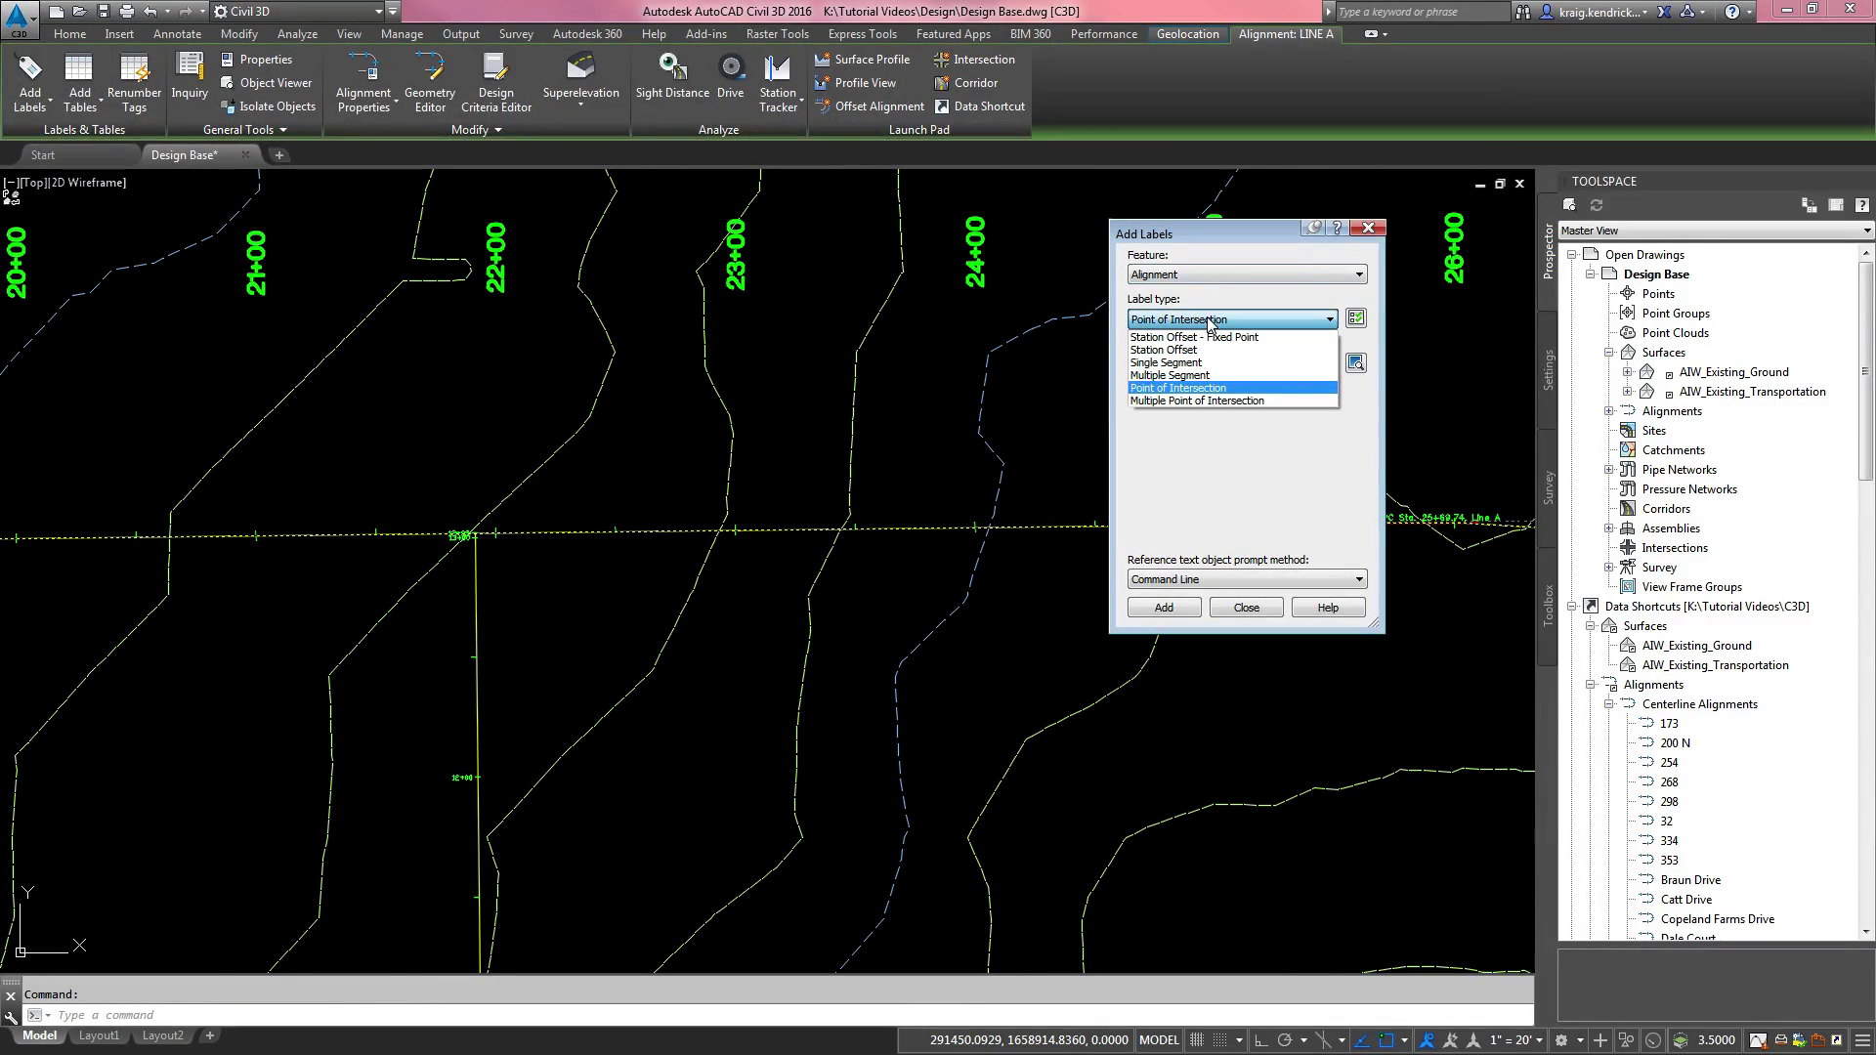
{"action": "left_click", "coordinate": [1175, 338]}
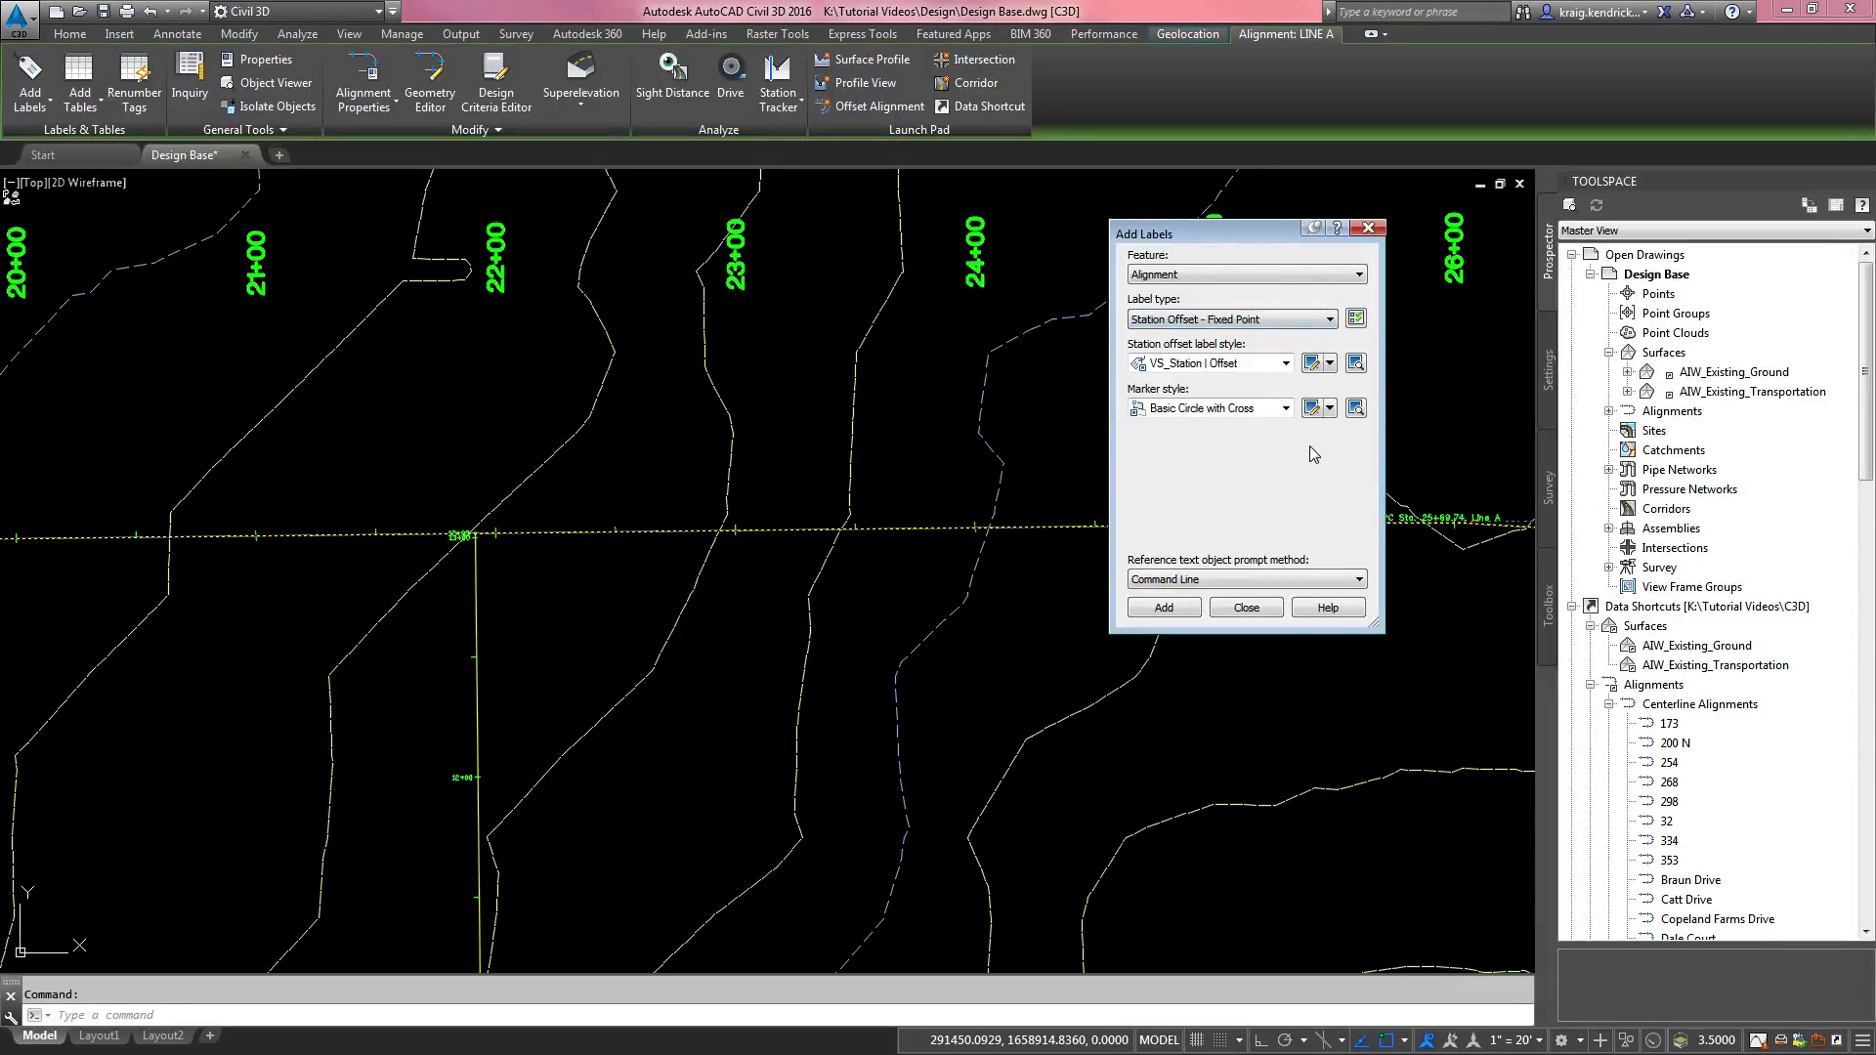
{"action": "left_click", "coordinate": [1250, 365]}
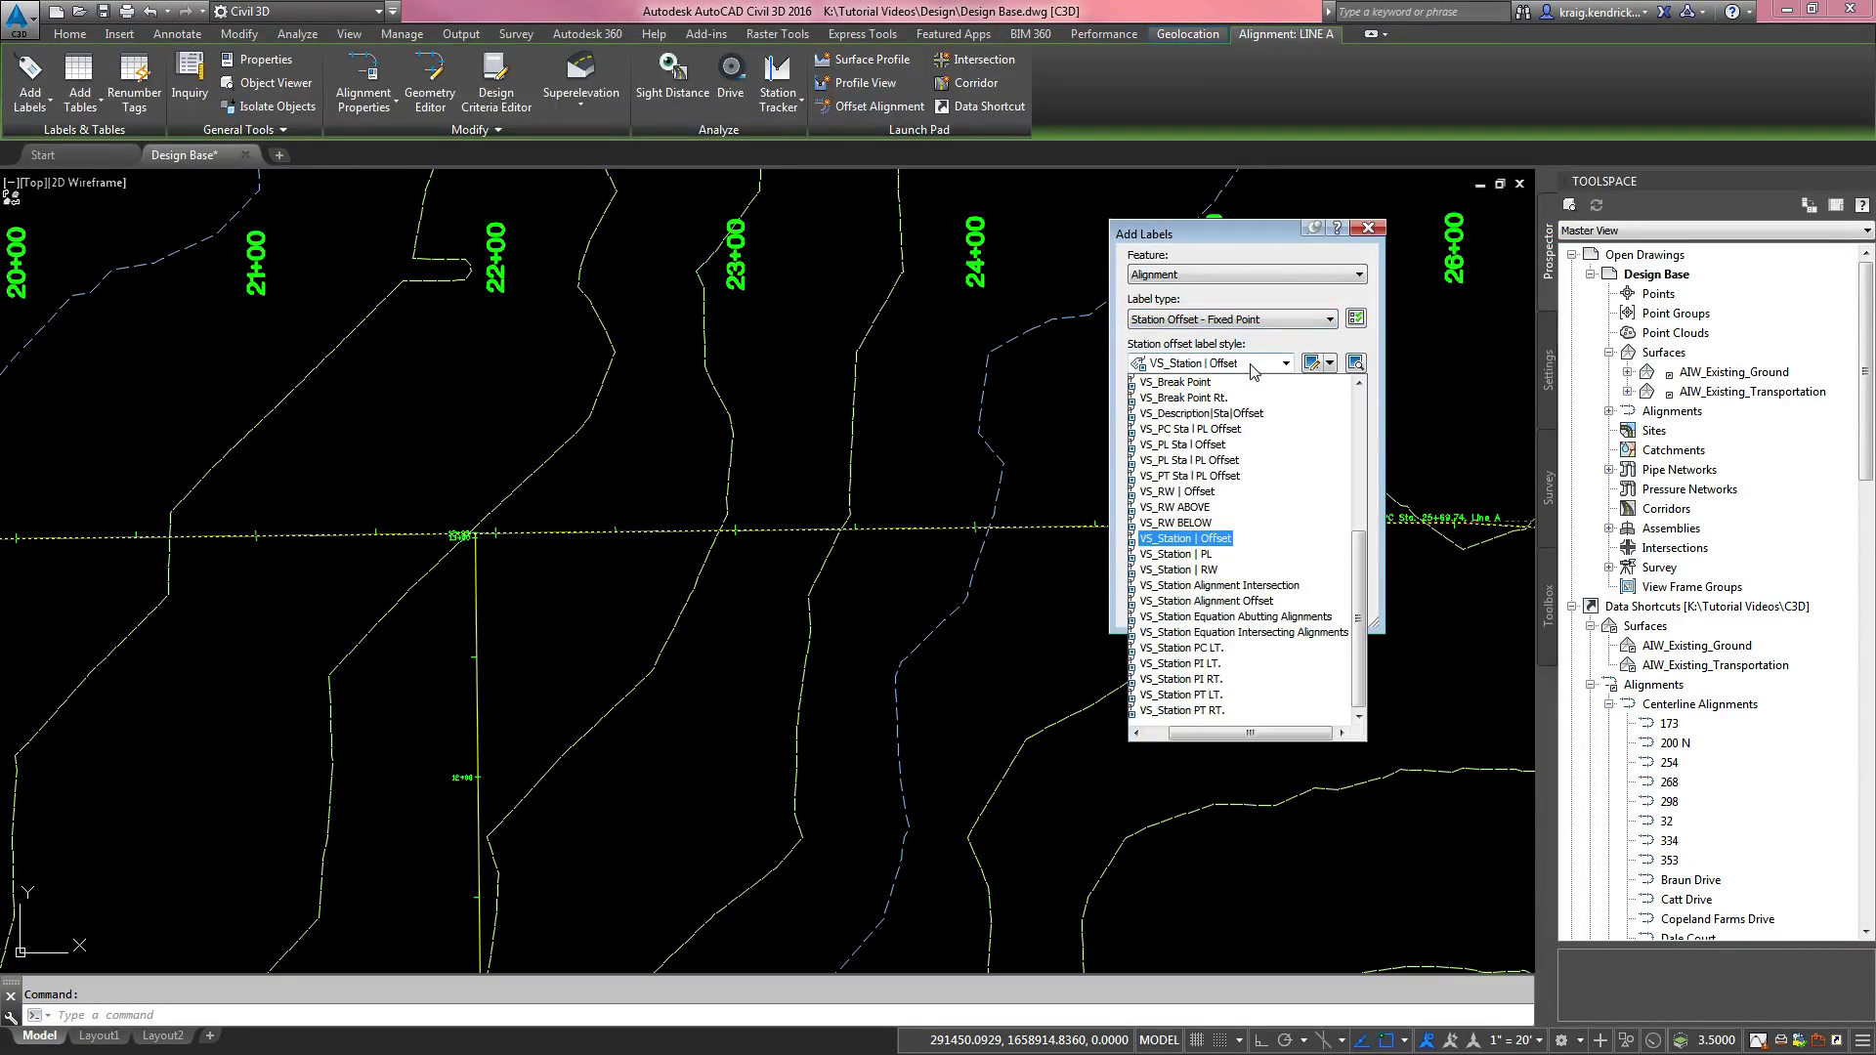
{"action": "left_click", "coordinate": [1185, 586]}
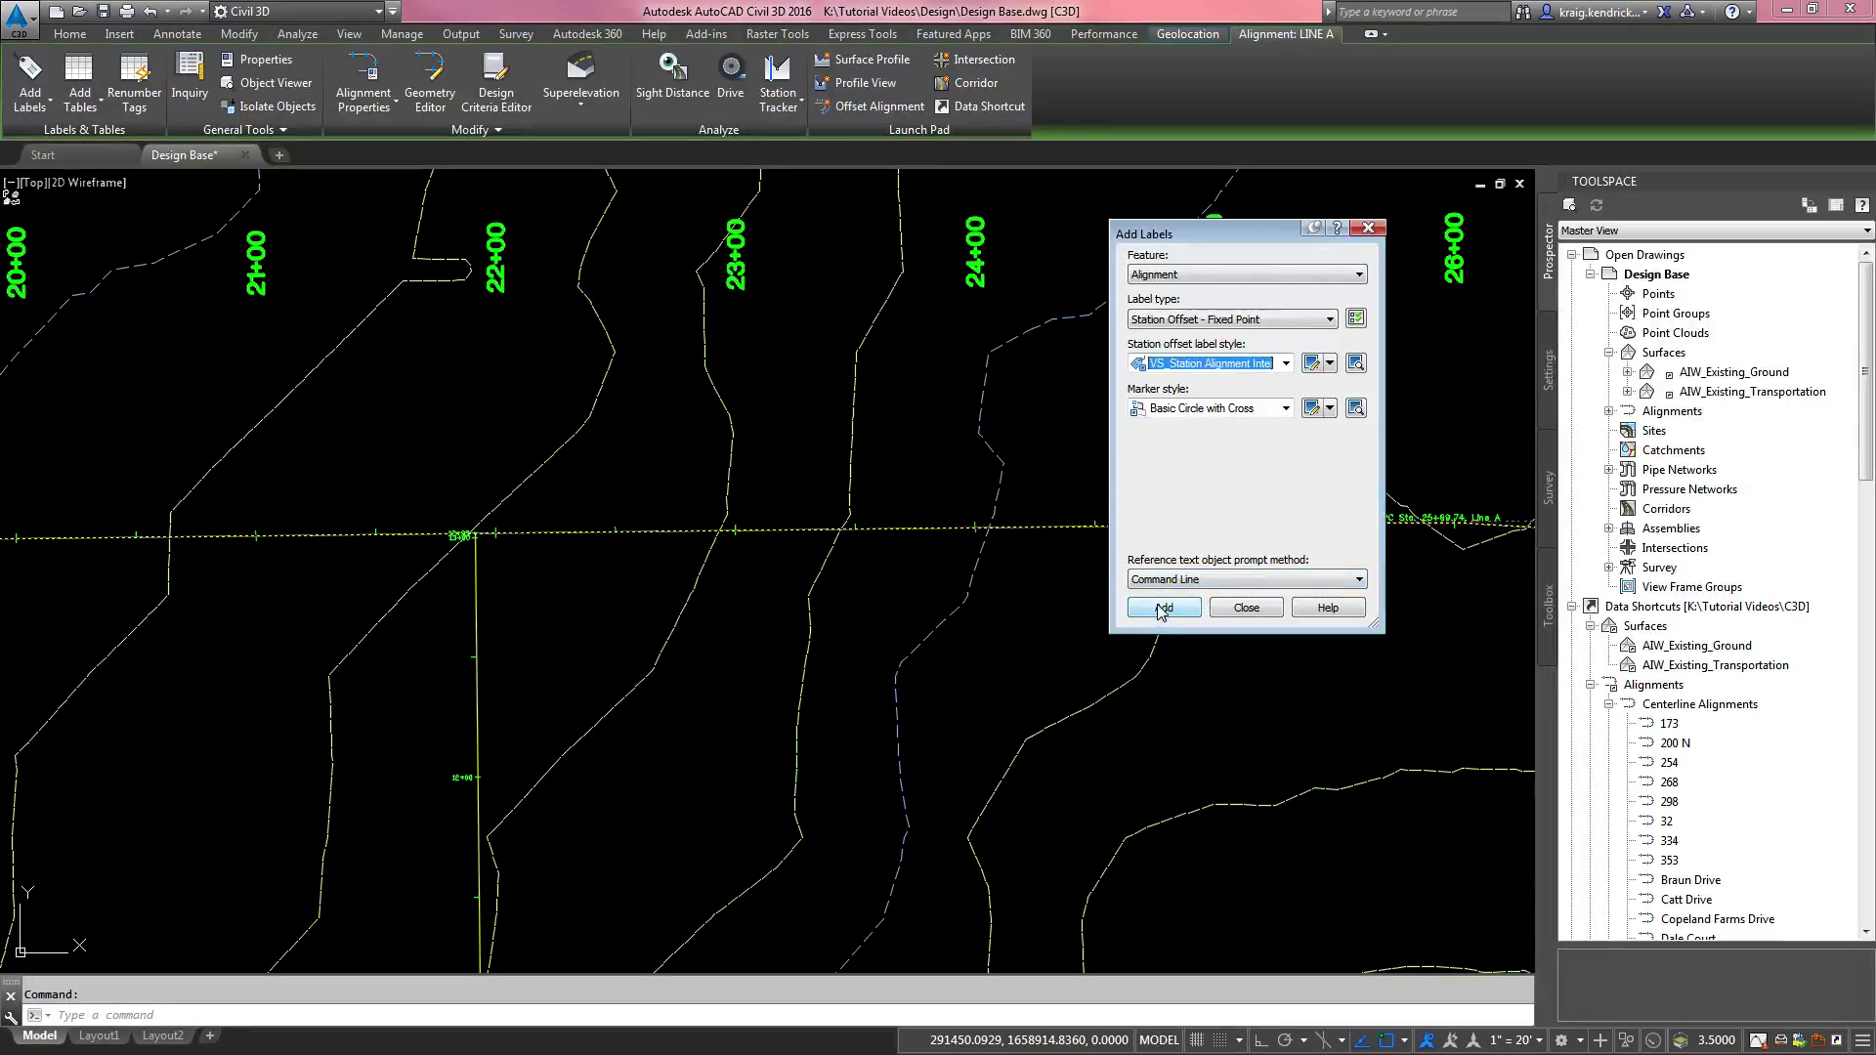
Step: Place the intersection station label where LINE B meets LINE A, using LINE B as the reference alignment
{"action": "left_click", "coordinate": [1163, 608]}
{"action": "scroll", "coordinate": [478, 532], "scroll_direction": "up", "scroll_amount": 3}
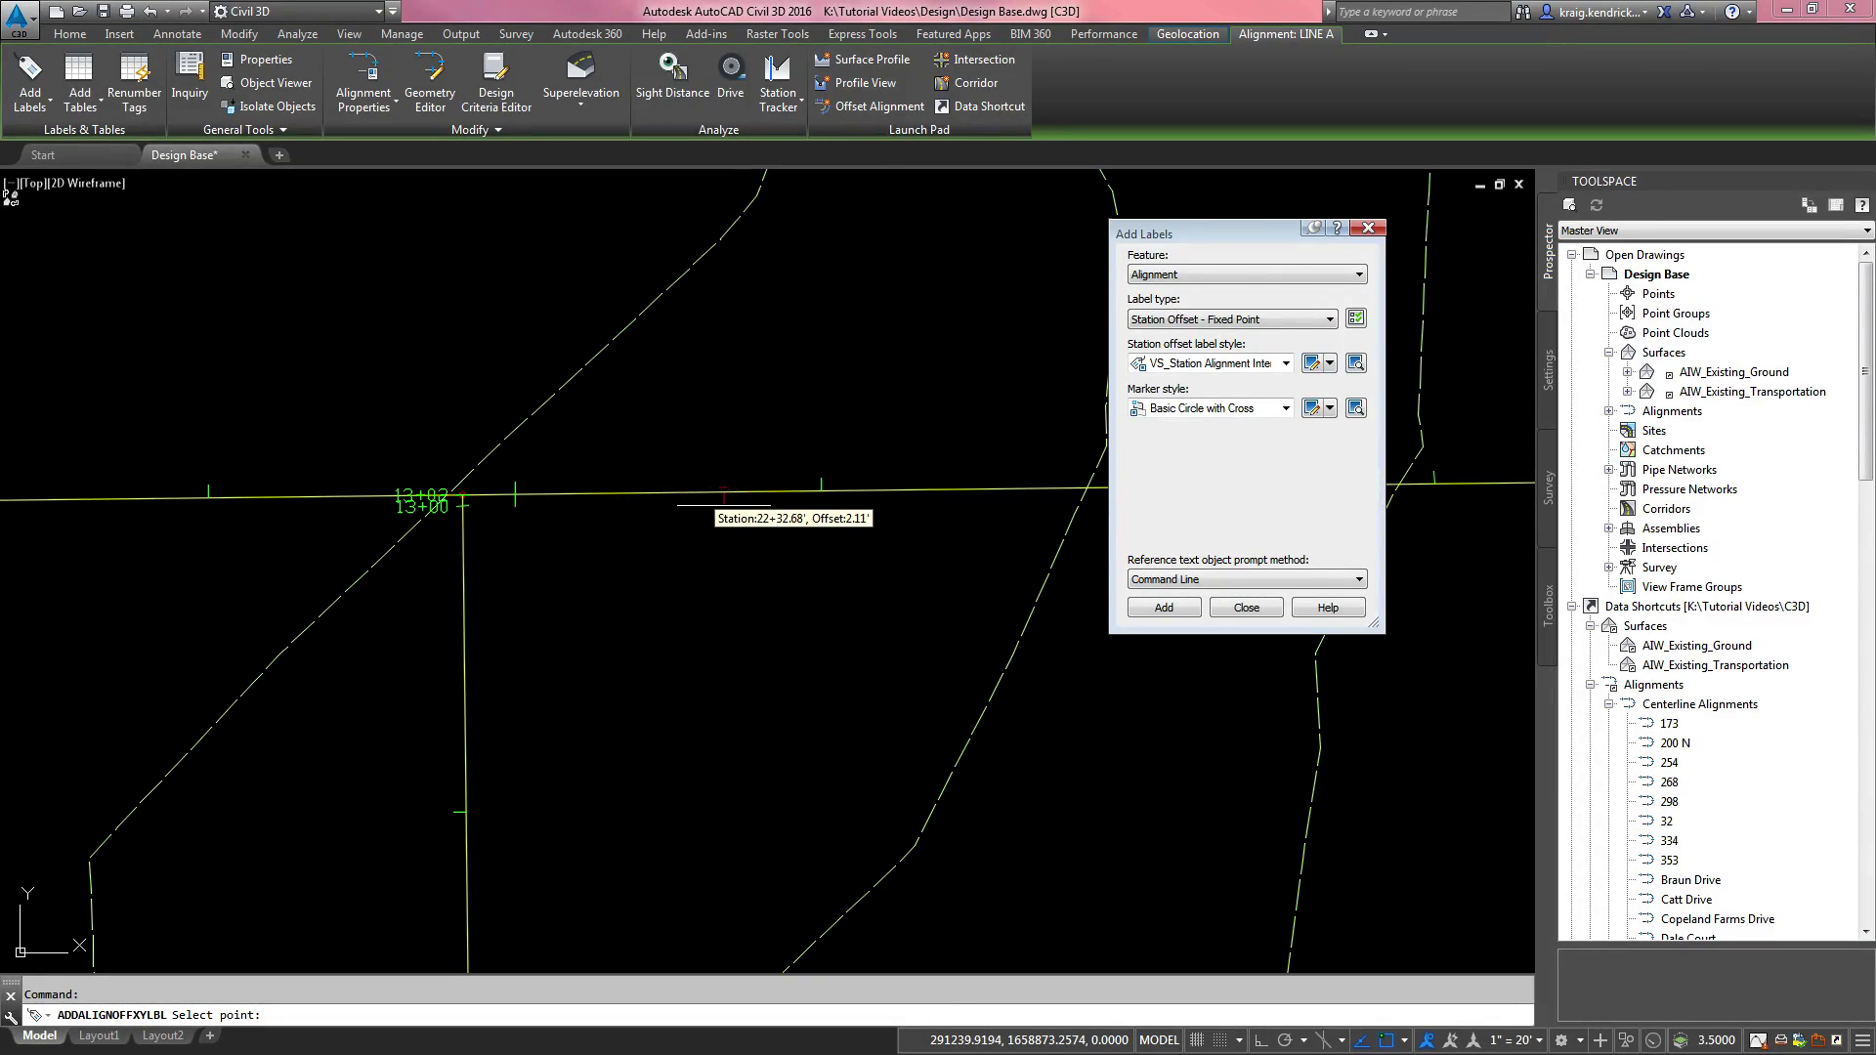
{"action": "scroll", "coordinate": [490, 500], "scroll_direction": "up", "scroll_amount": 2}
{"action": "scroll", "coordinate": [490, 496], "scroll_direction": "up", "scroll_amount": 2}
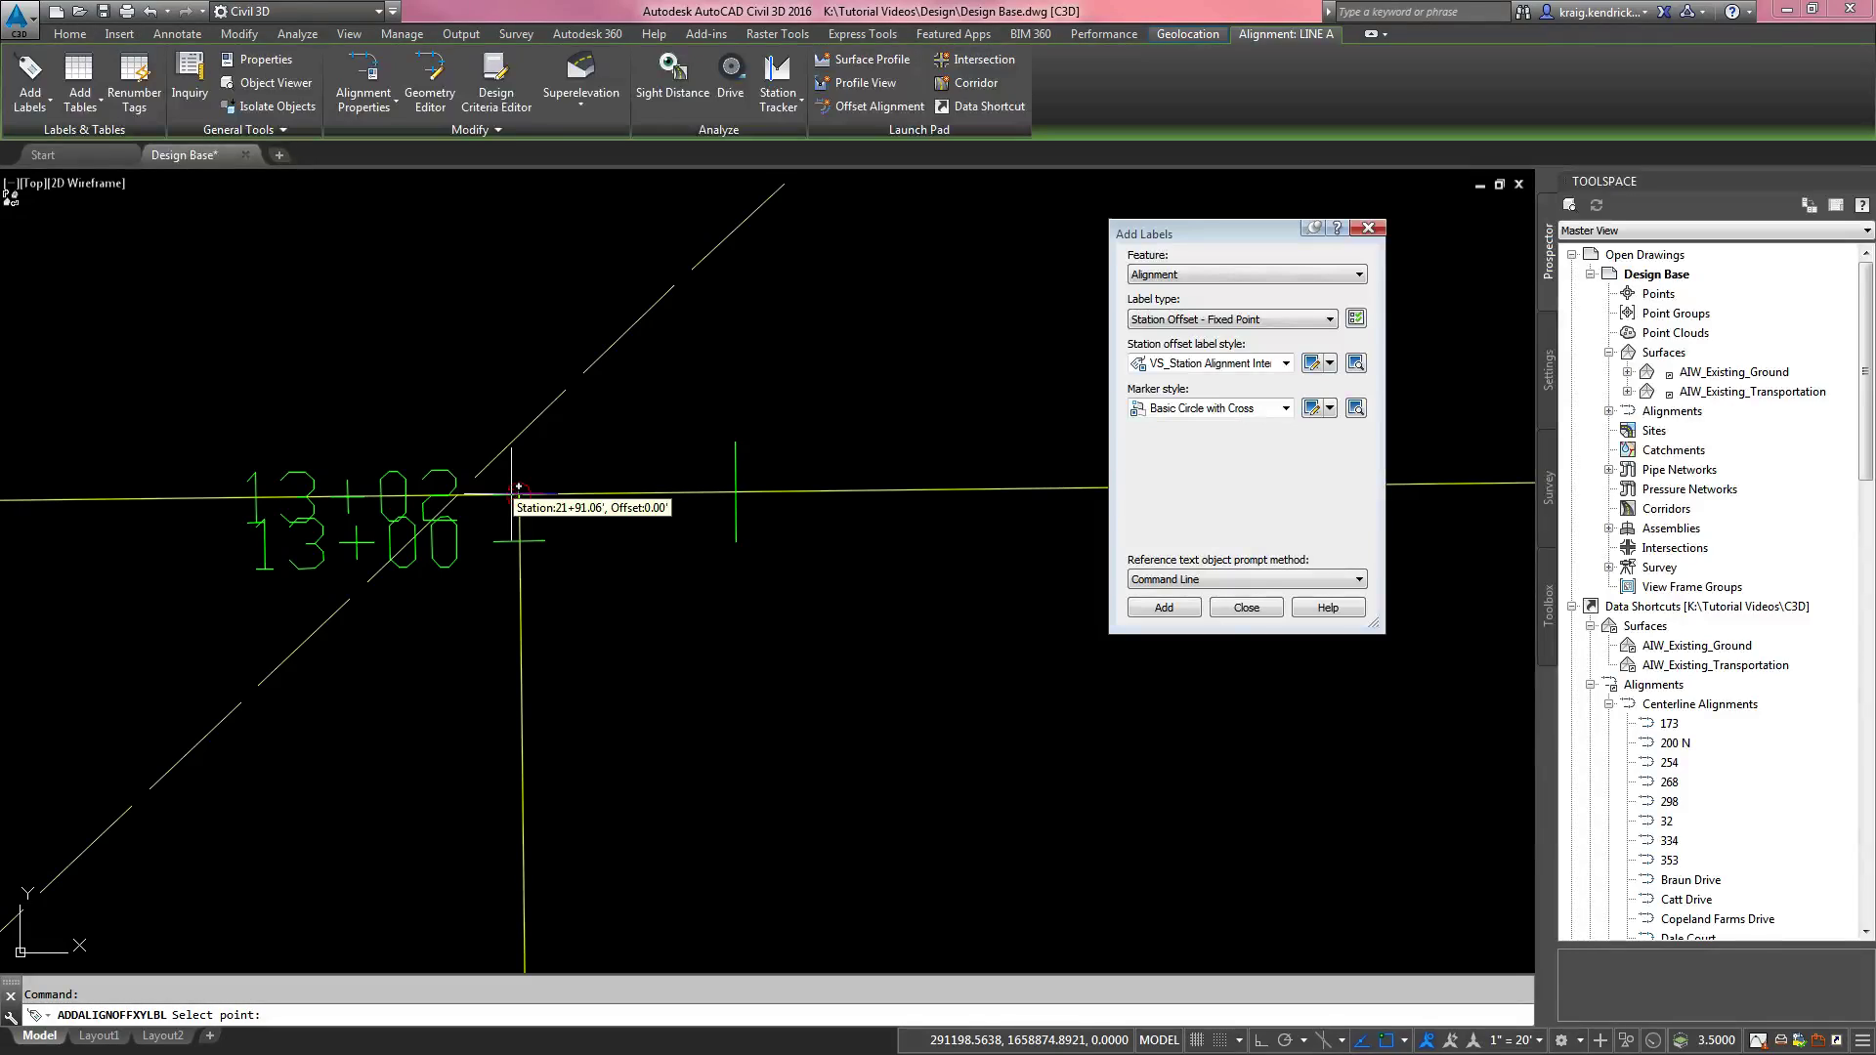
{"action": "scroll", "coordinate": [517, 486], "scroll_direction": "up", "scroll_amount": 2}
{"action": "left_click", "coordinate": [344, 632]}
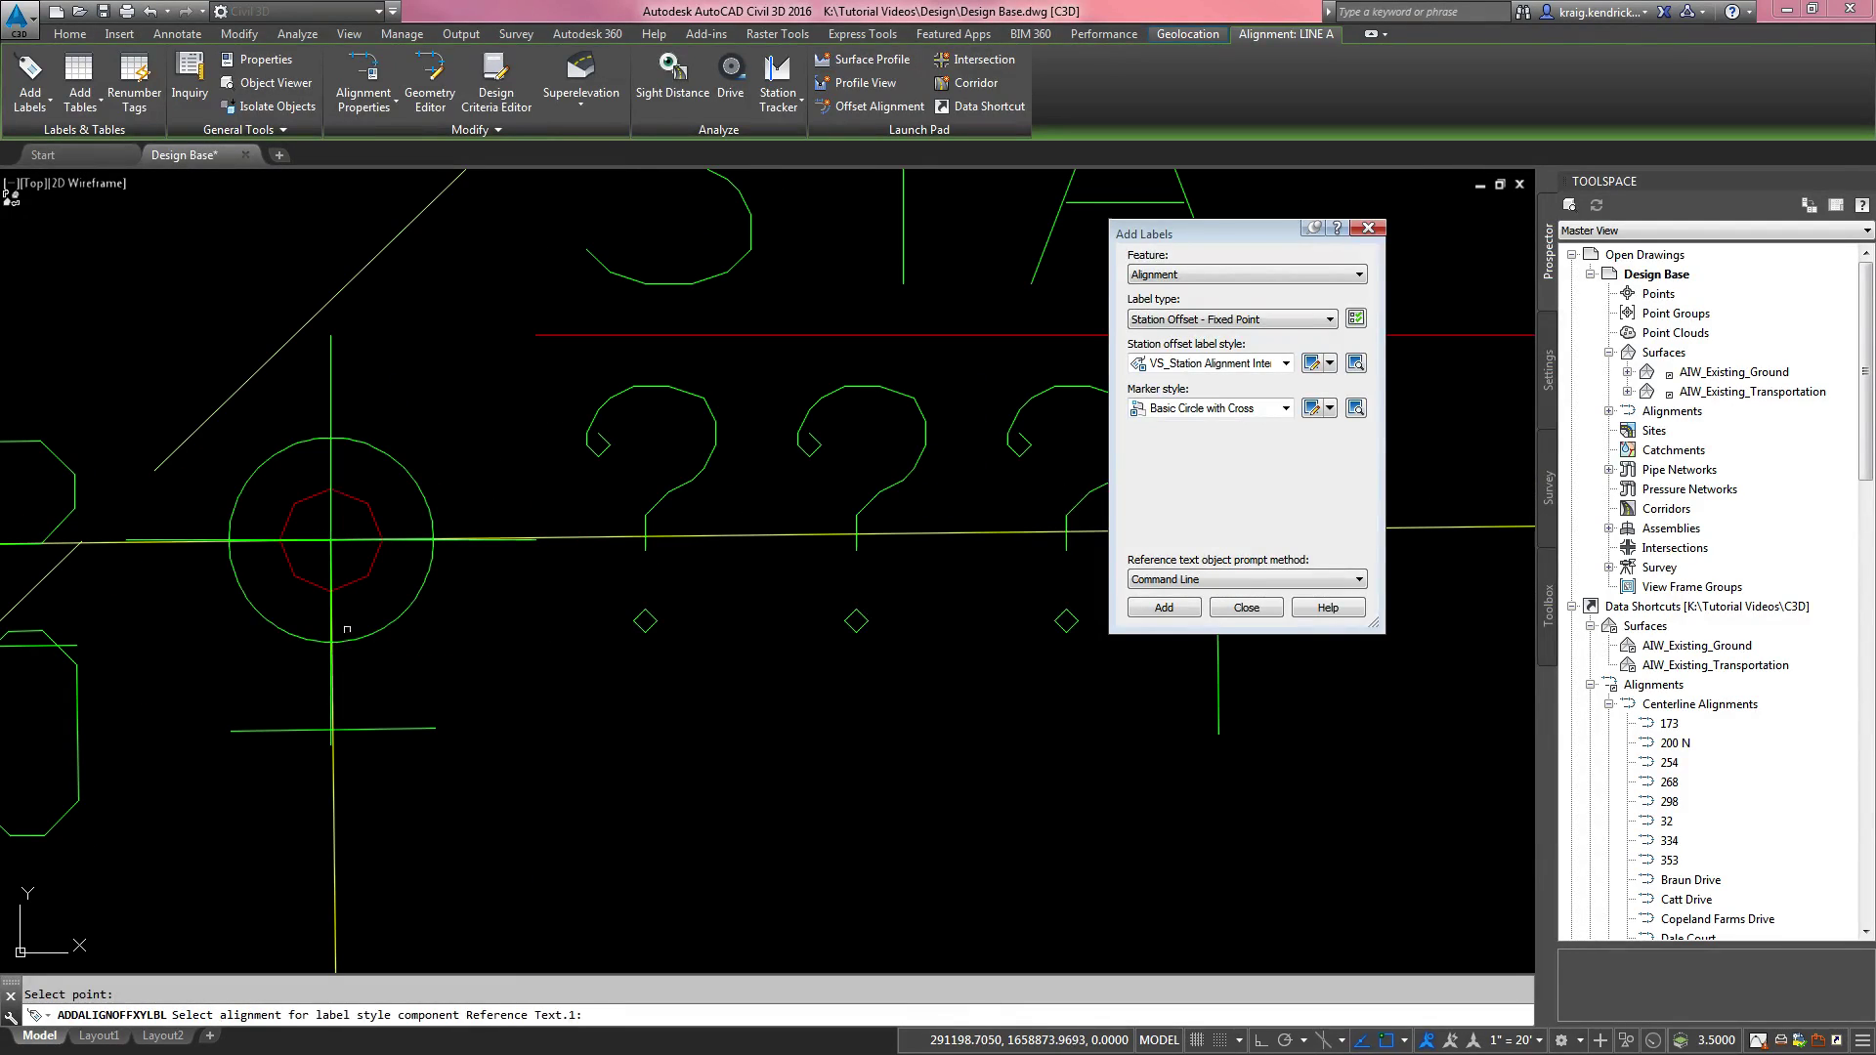
{"action": "scroll", "coordinate": [412, 610], "scroll_direction": "down", "scroll_amount": 3}
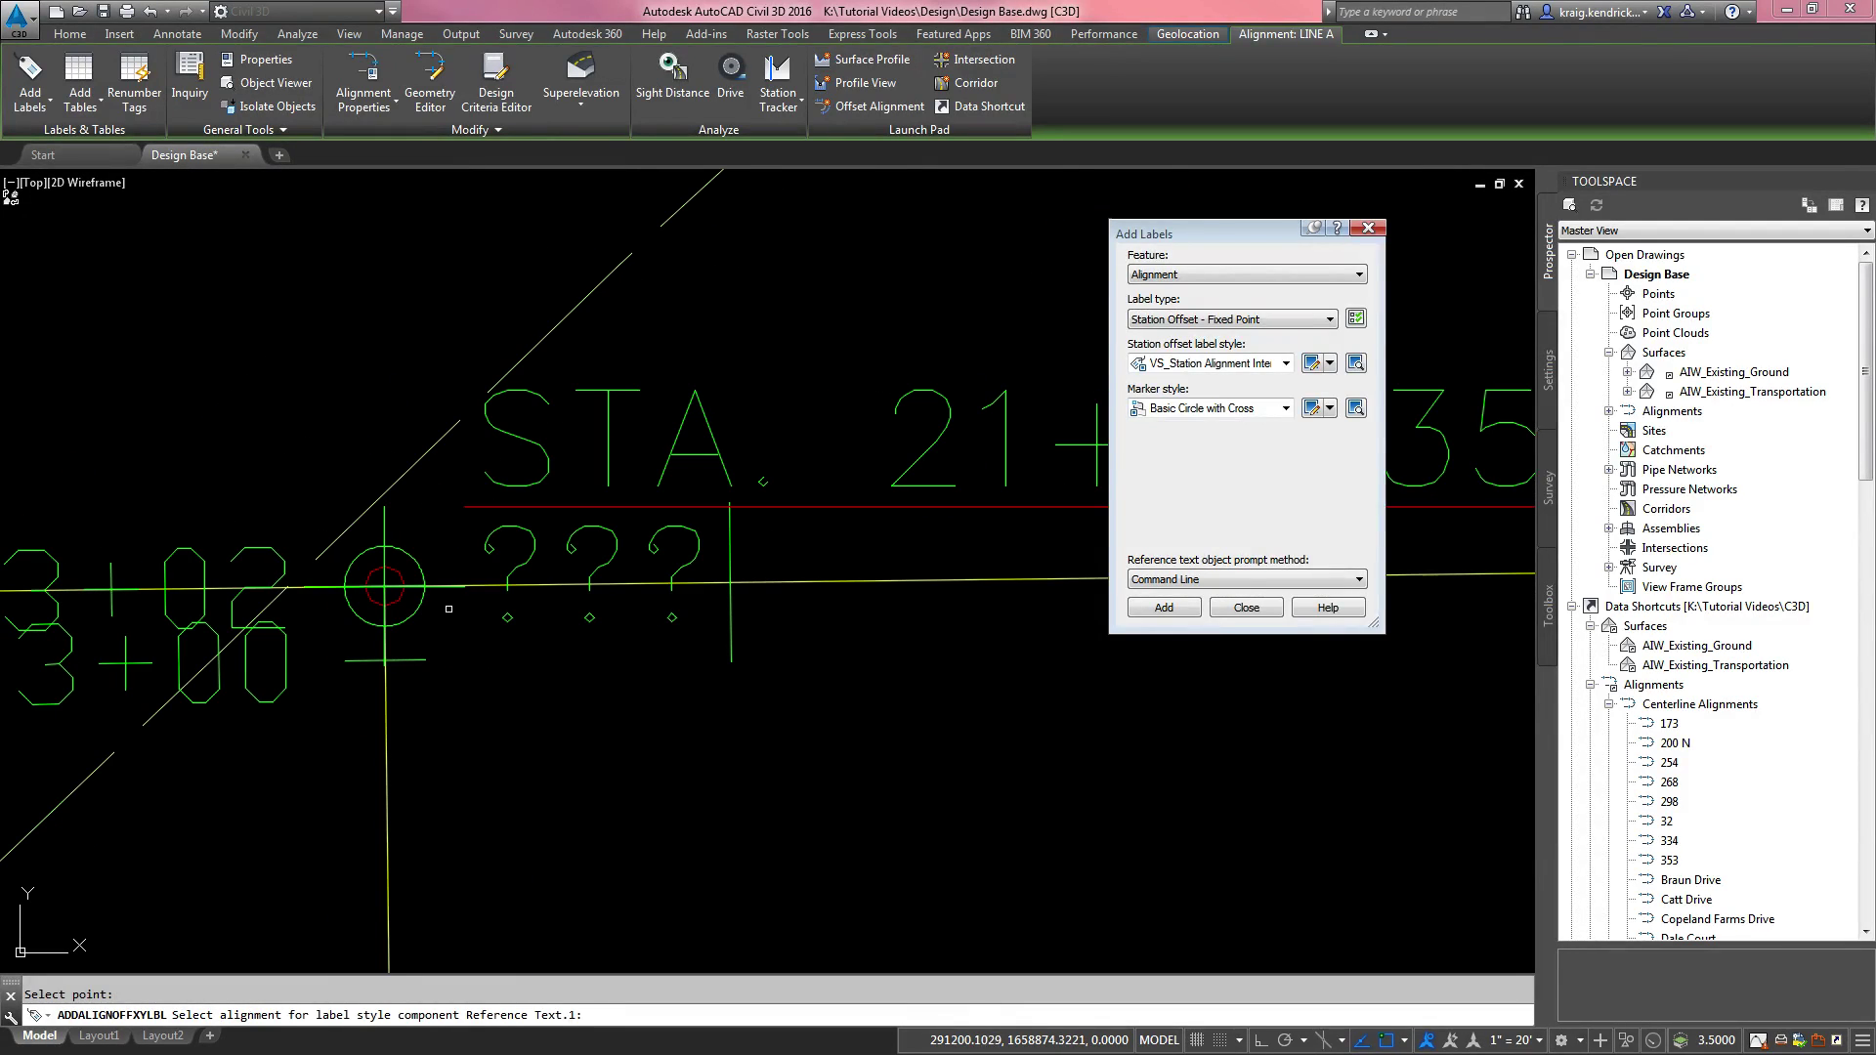
{"action": "left_click", "coordinate": [386, 711]}
{"action": "key", "text": "Escape"}
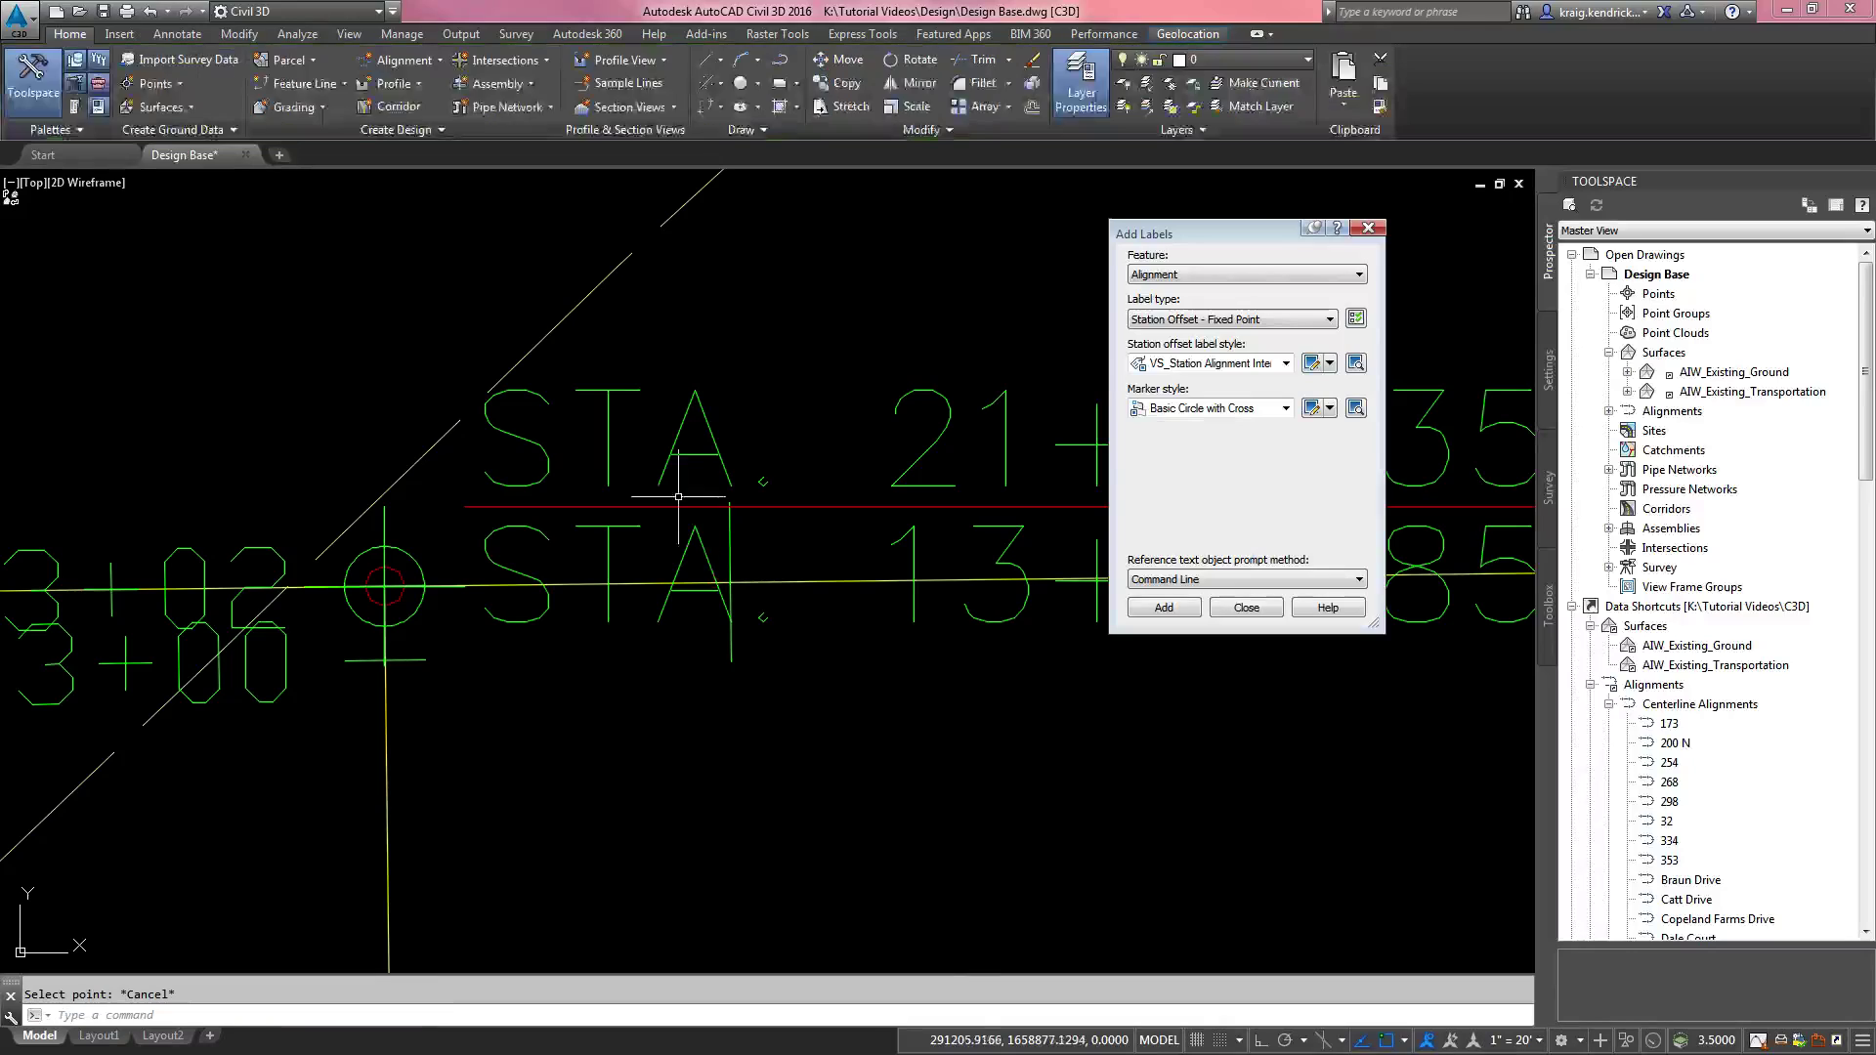
Step: Move the intersection station label about 17 ft straight south of the junction, beside LINE B
{"action": "left_click", "coordinate": [640, 477]}
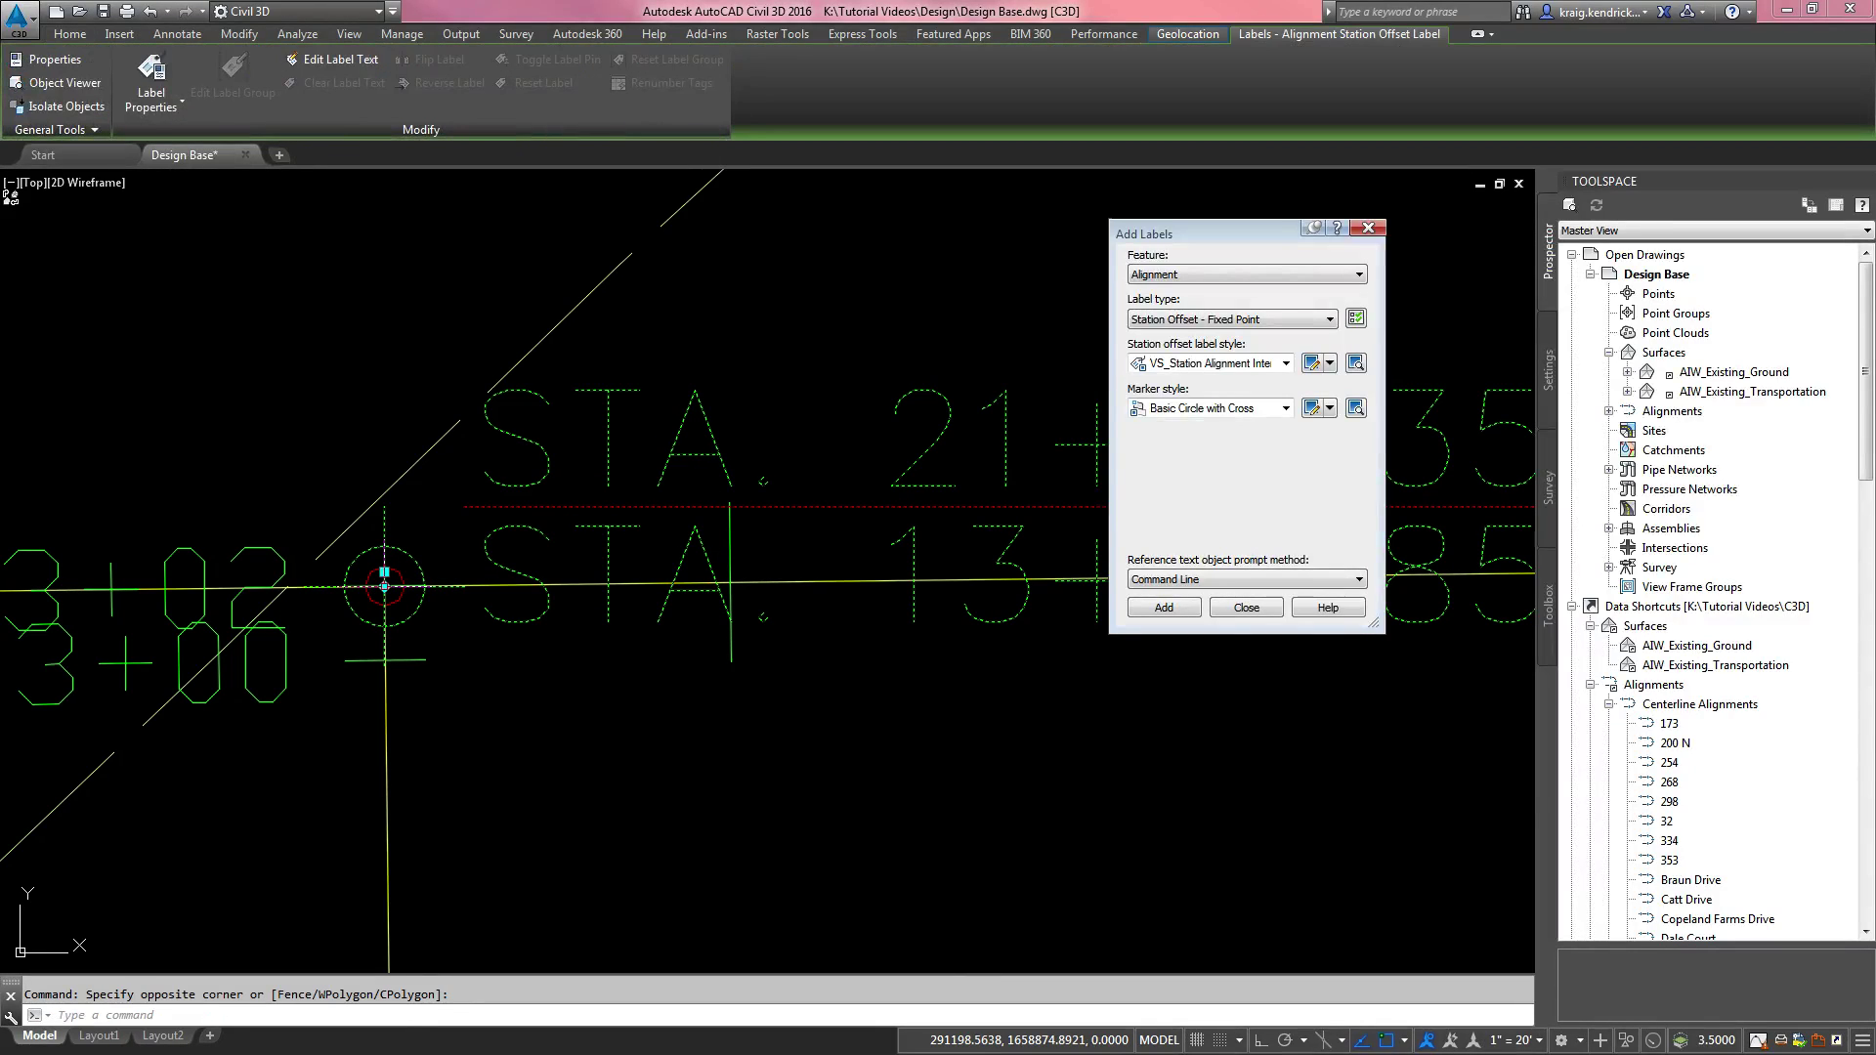
{"action": "left_click", "coordinate": [384, 573]}
{"action": "scroll", "coordinate": [384, 585], "scroll_direction": "down", "scroll_amount": 6}
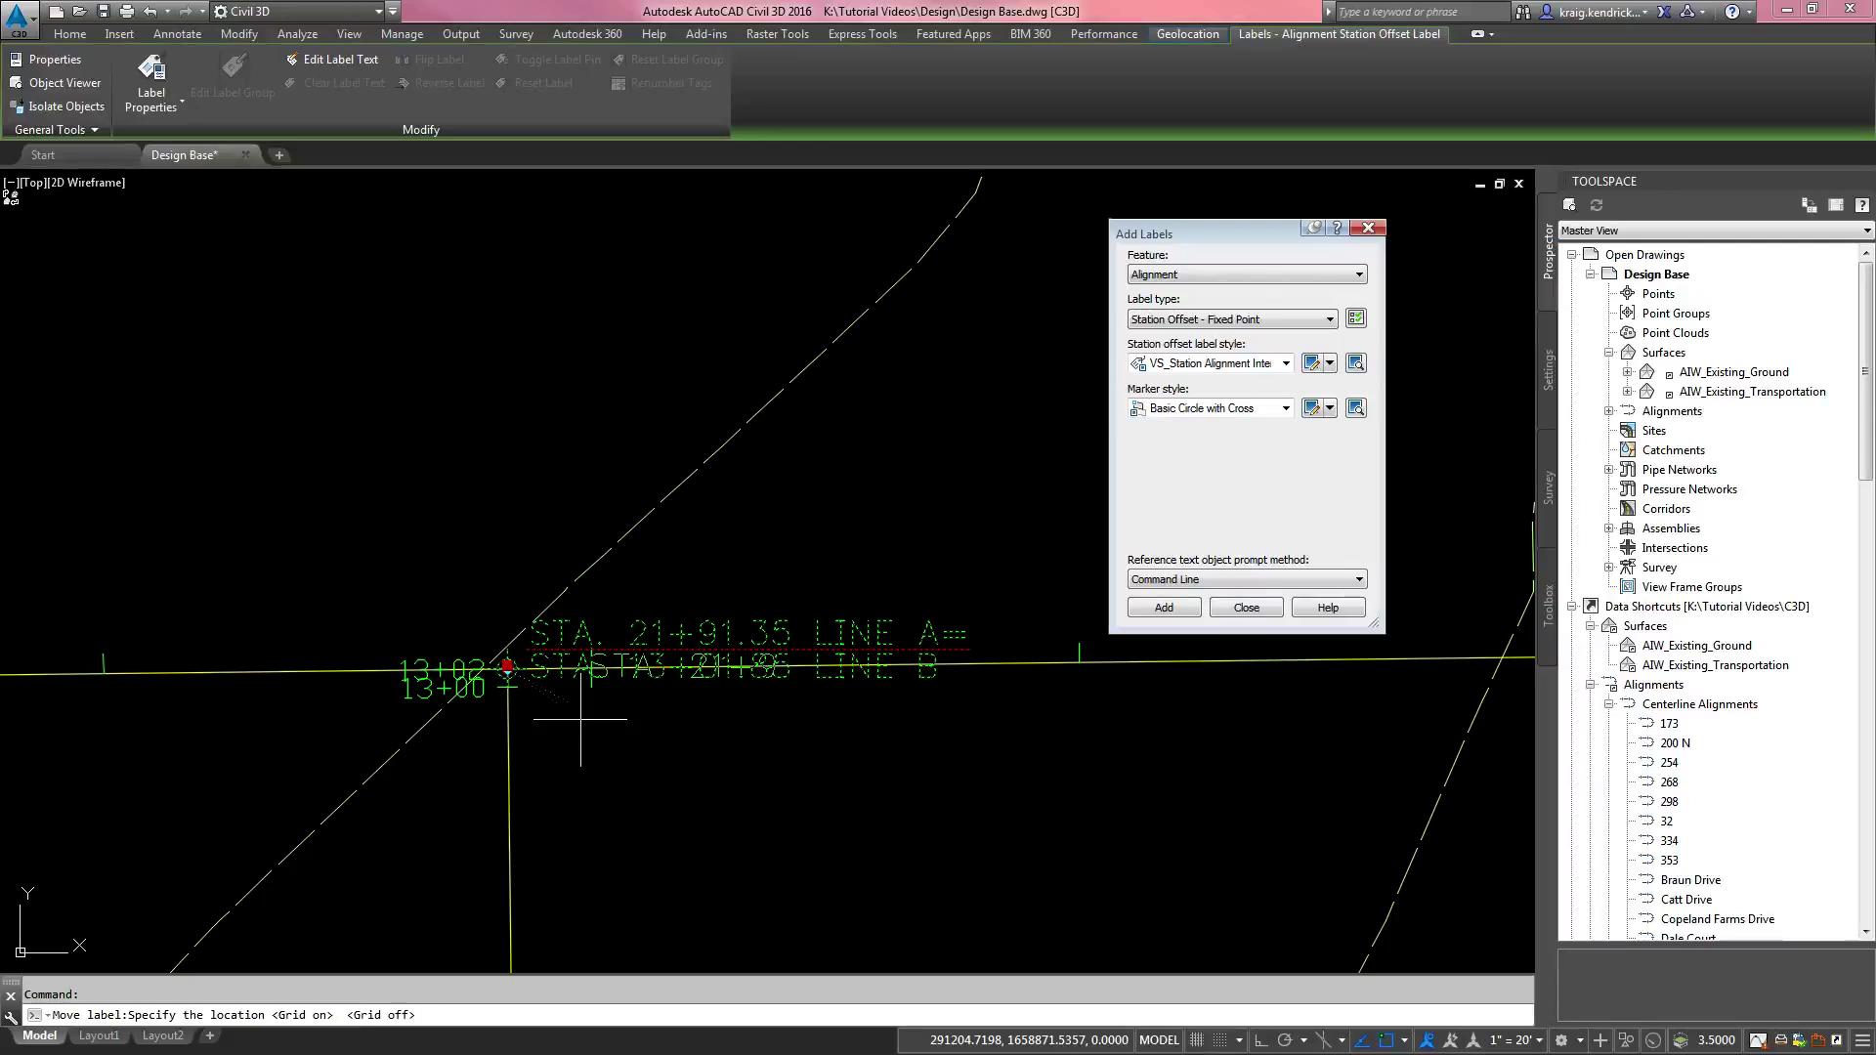
{"action": "middle_click_drag", "start_coordinate": [661, 767], "coordinate": [552, 663]}
{"action": "left_click", "coordinate": [445, 701]}
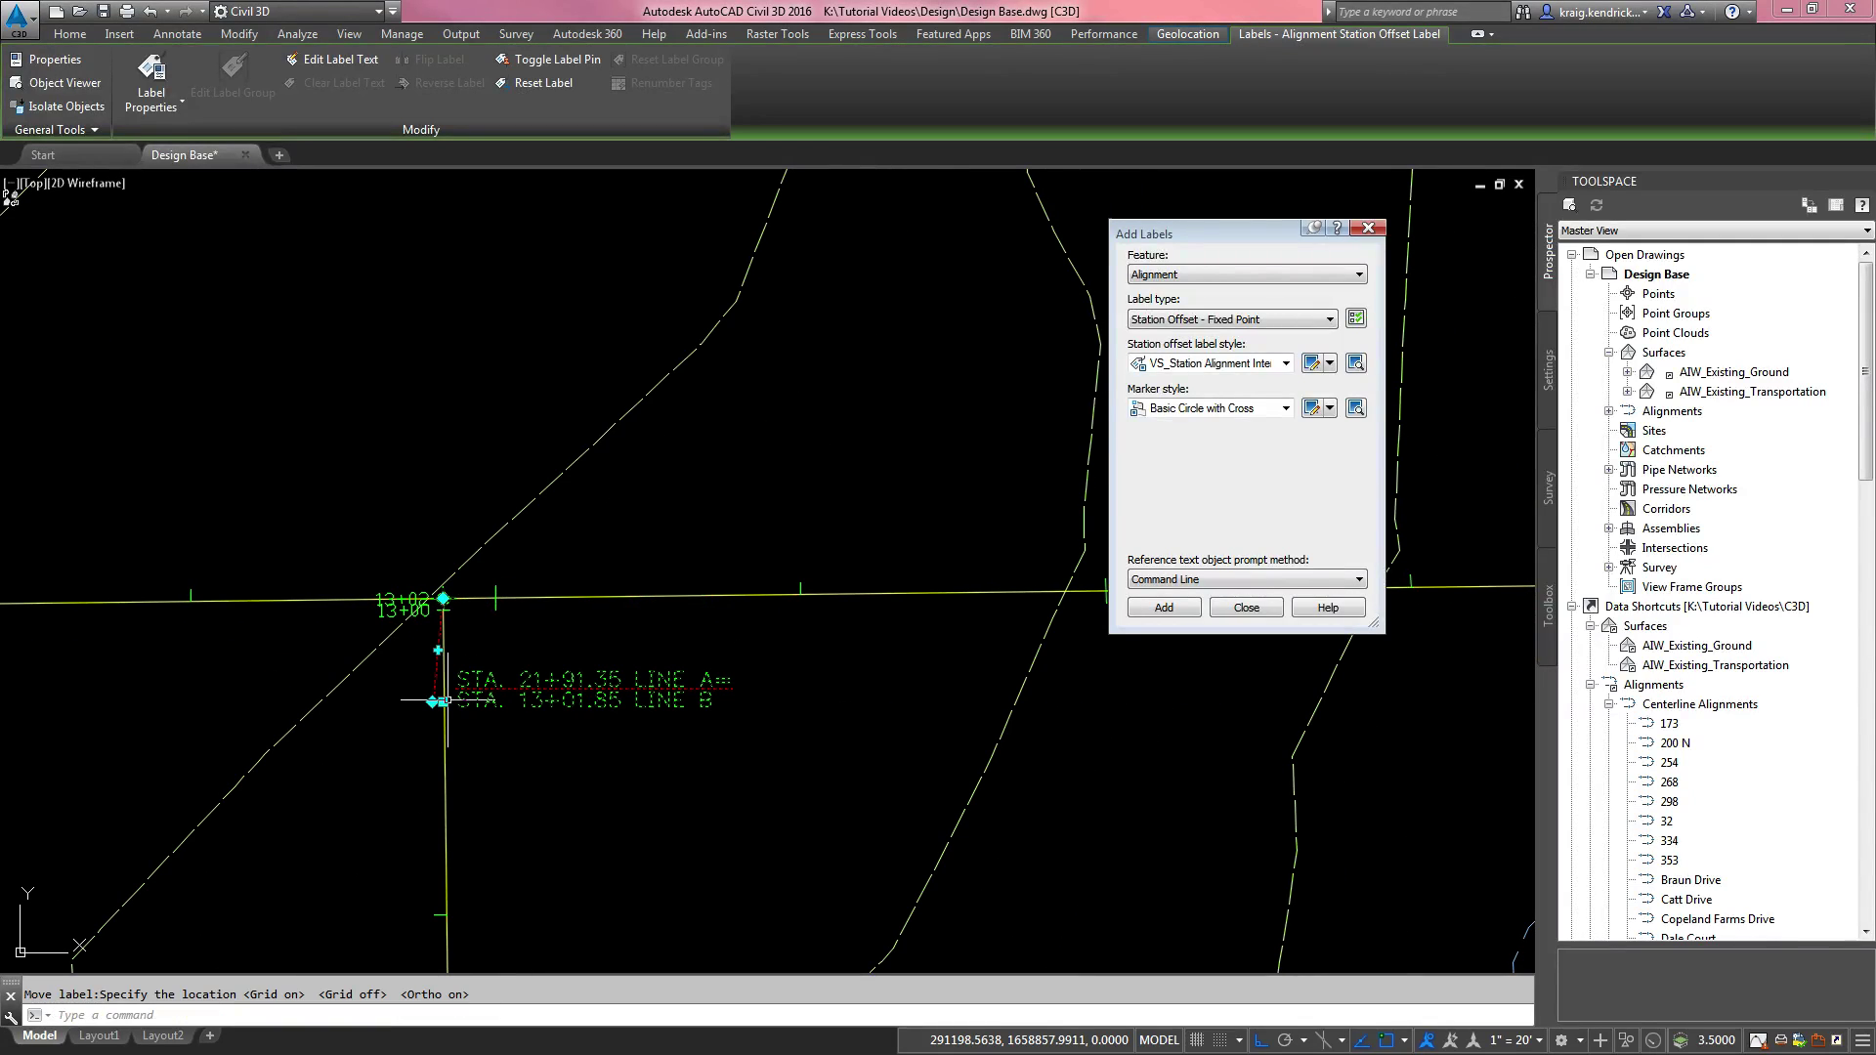
Step: Reposition the intersection station label about 21 ft farther east, southeast of the junction and clear of LINE B
{"action": "key", "text": "Escape"}
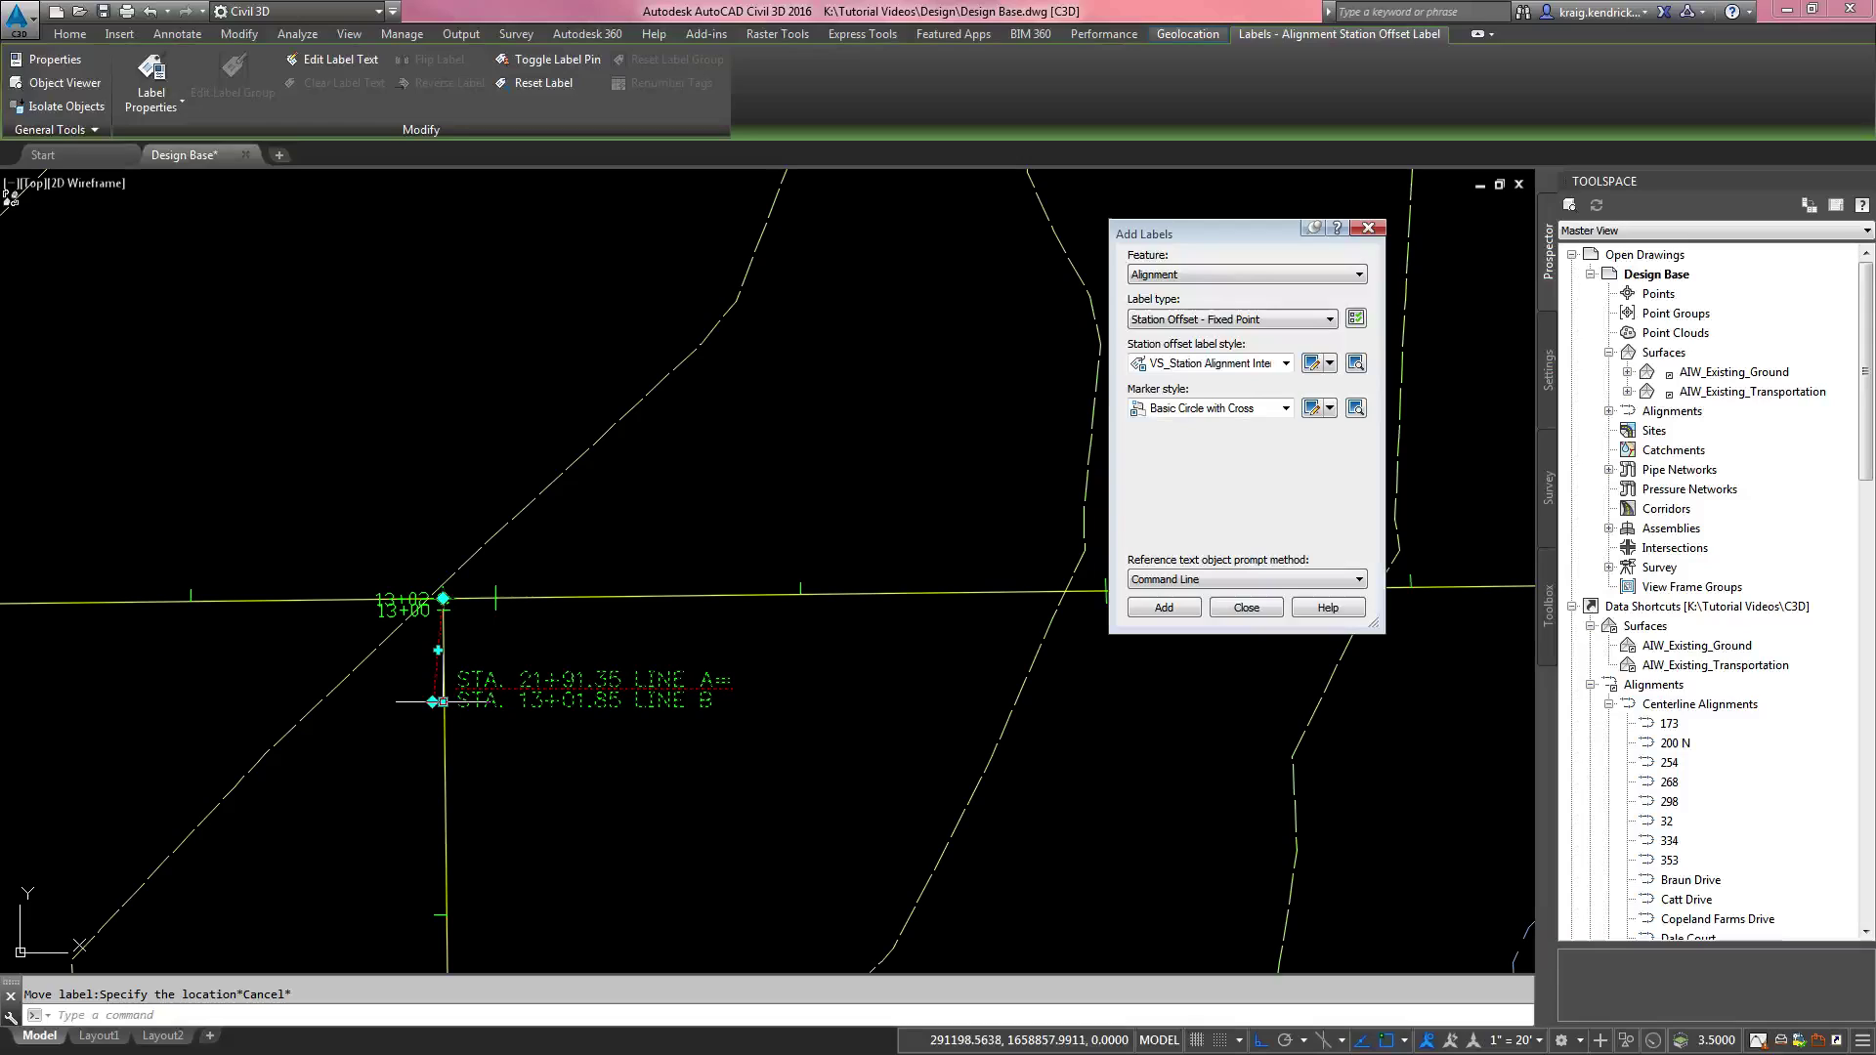
{"action": "left_click", "coordinate": [440, 702]}
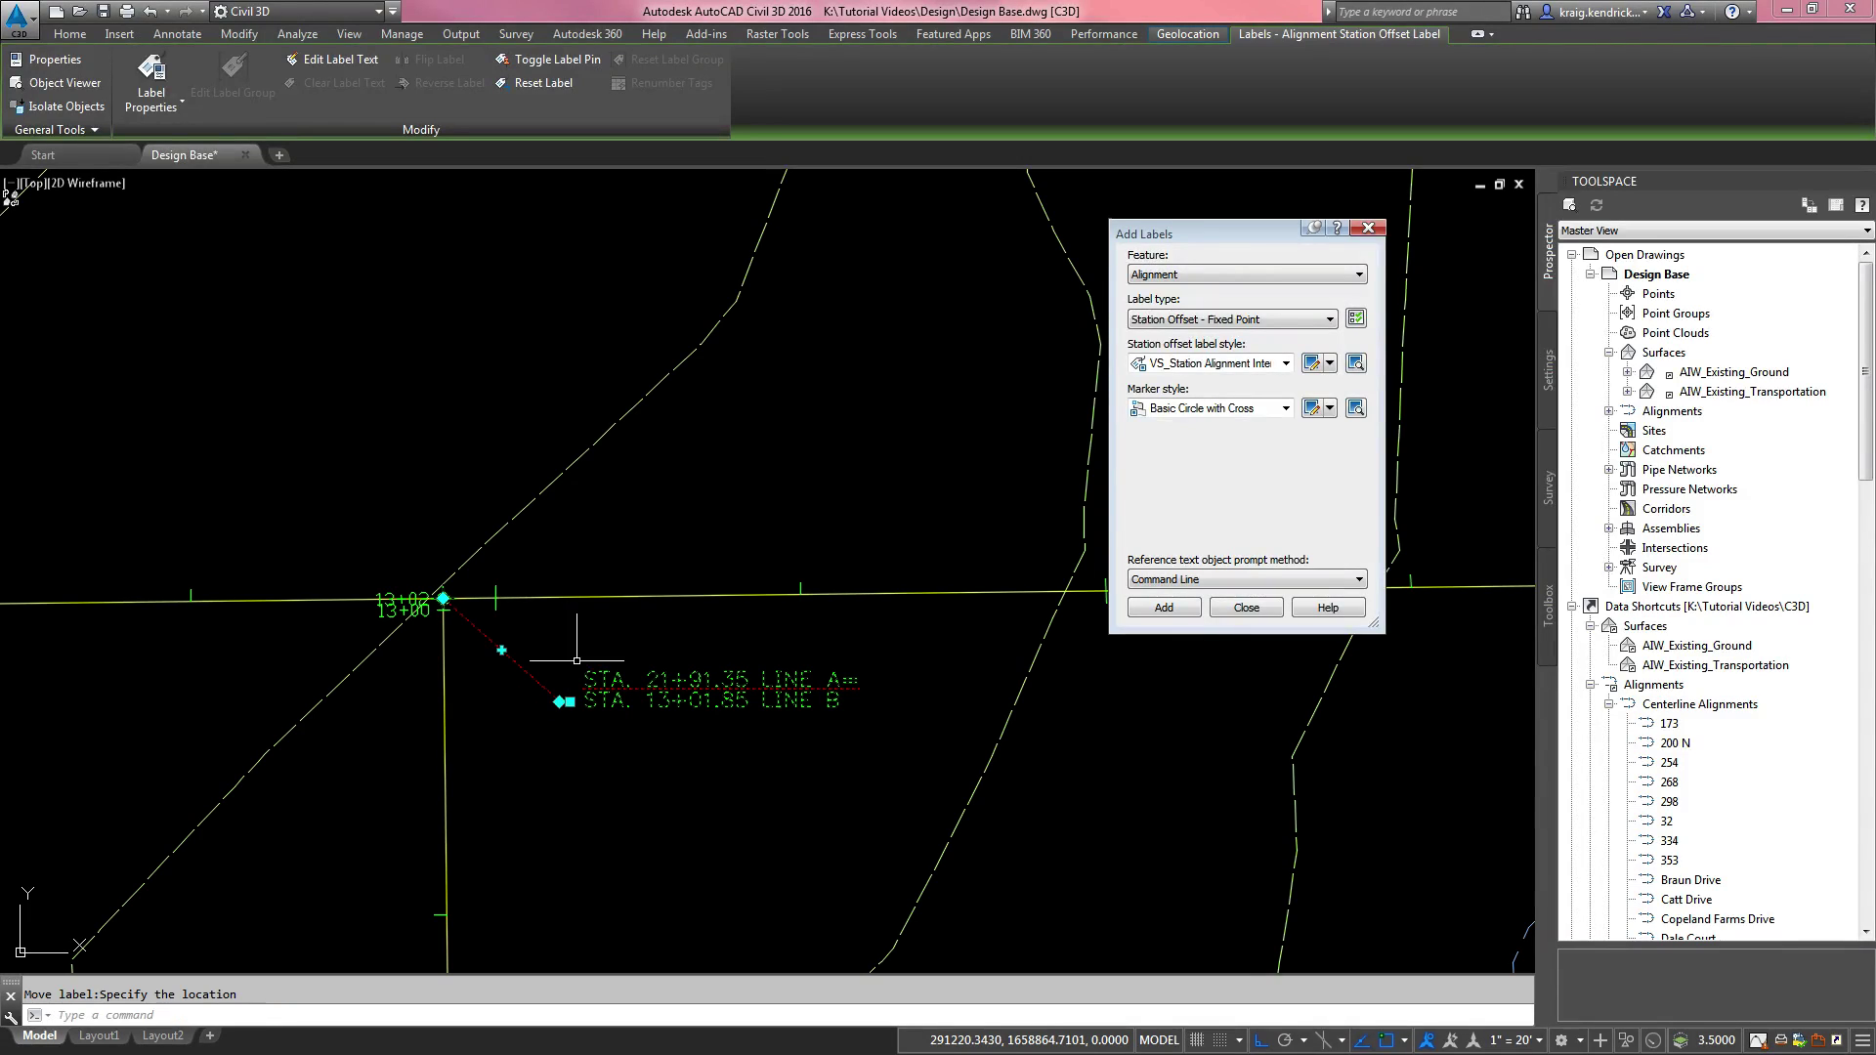
{"action": "left_click", "coordinate": [582, 692]}
{"action": "scroll", "coordinate": [590, 695], "scroll_direction": "up", "scroll_amount": 6}
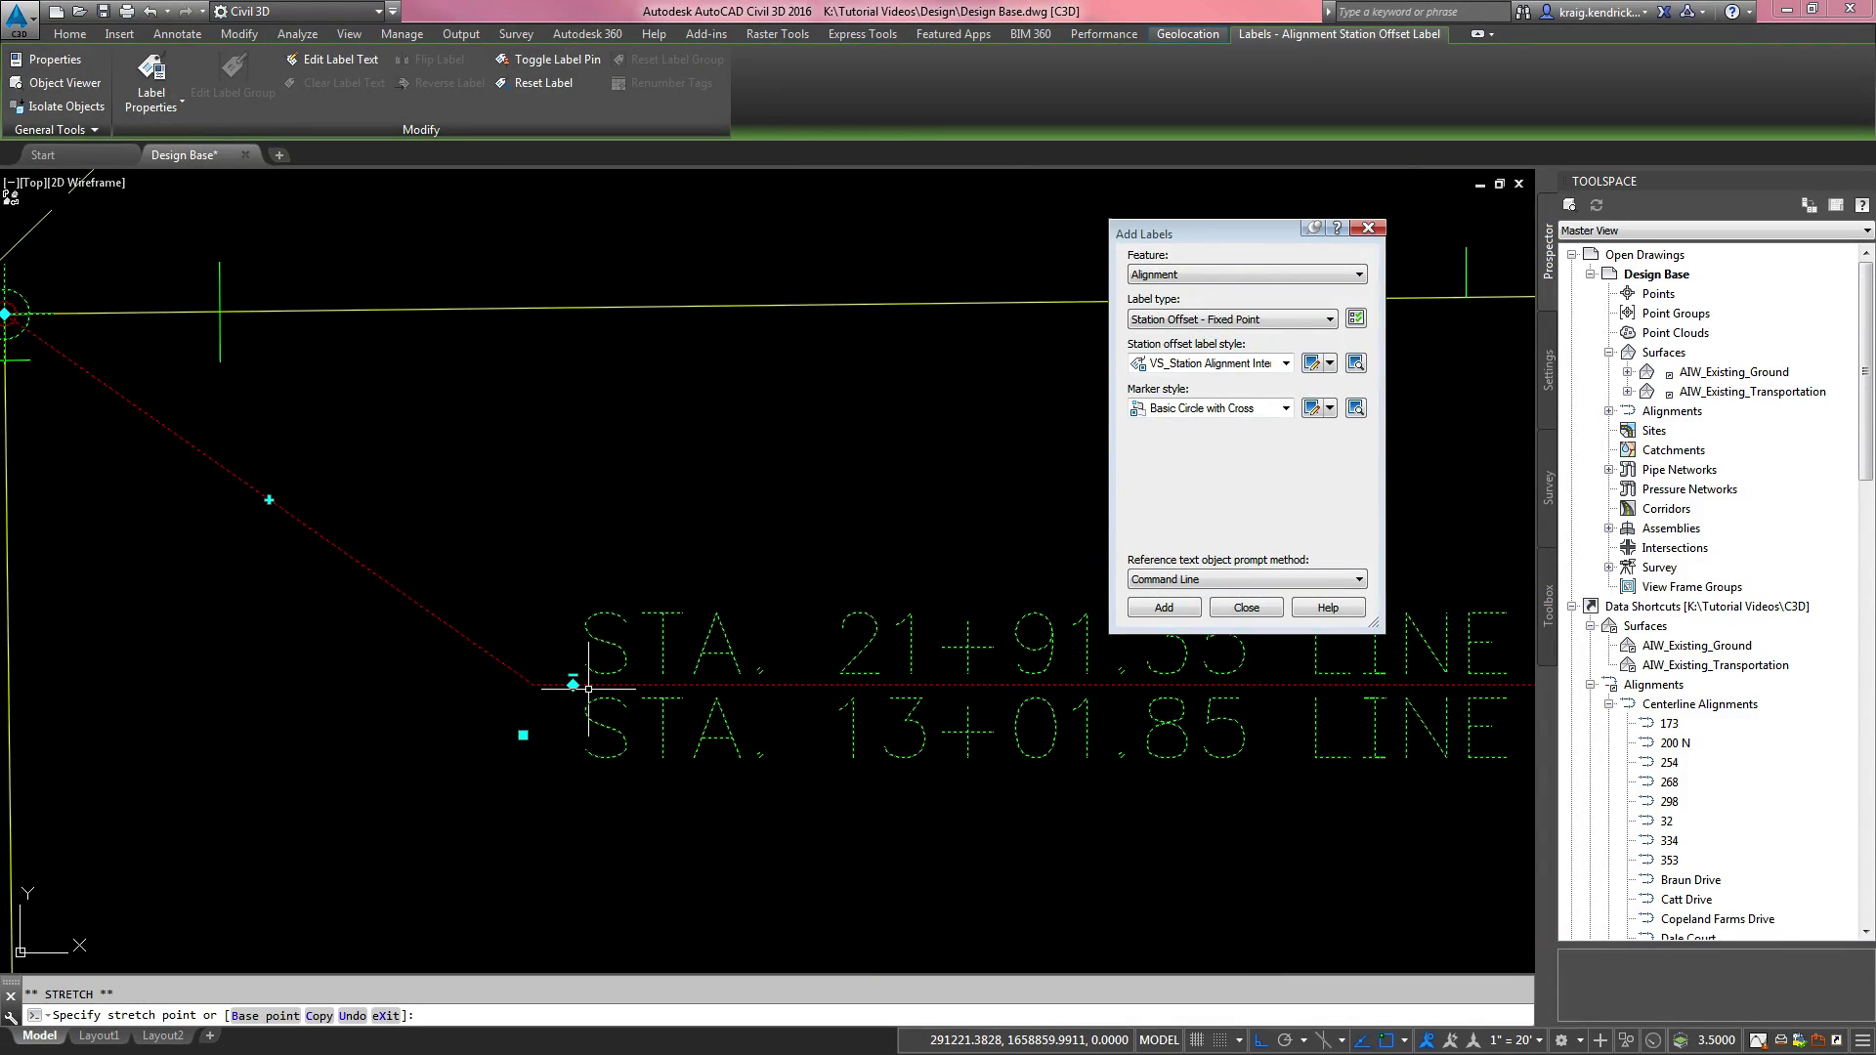
{"action": "left_click", "coordinate": [589, 693]}
{"action": "scroll", "coordinate": [555, 623], "scroll_direction": "down", "scroll_amount": 4}
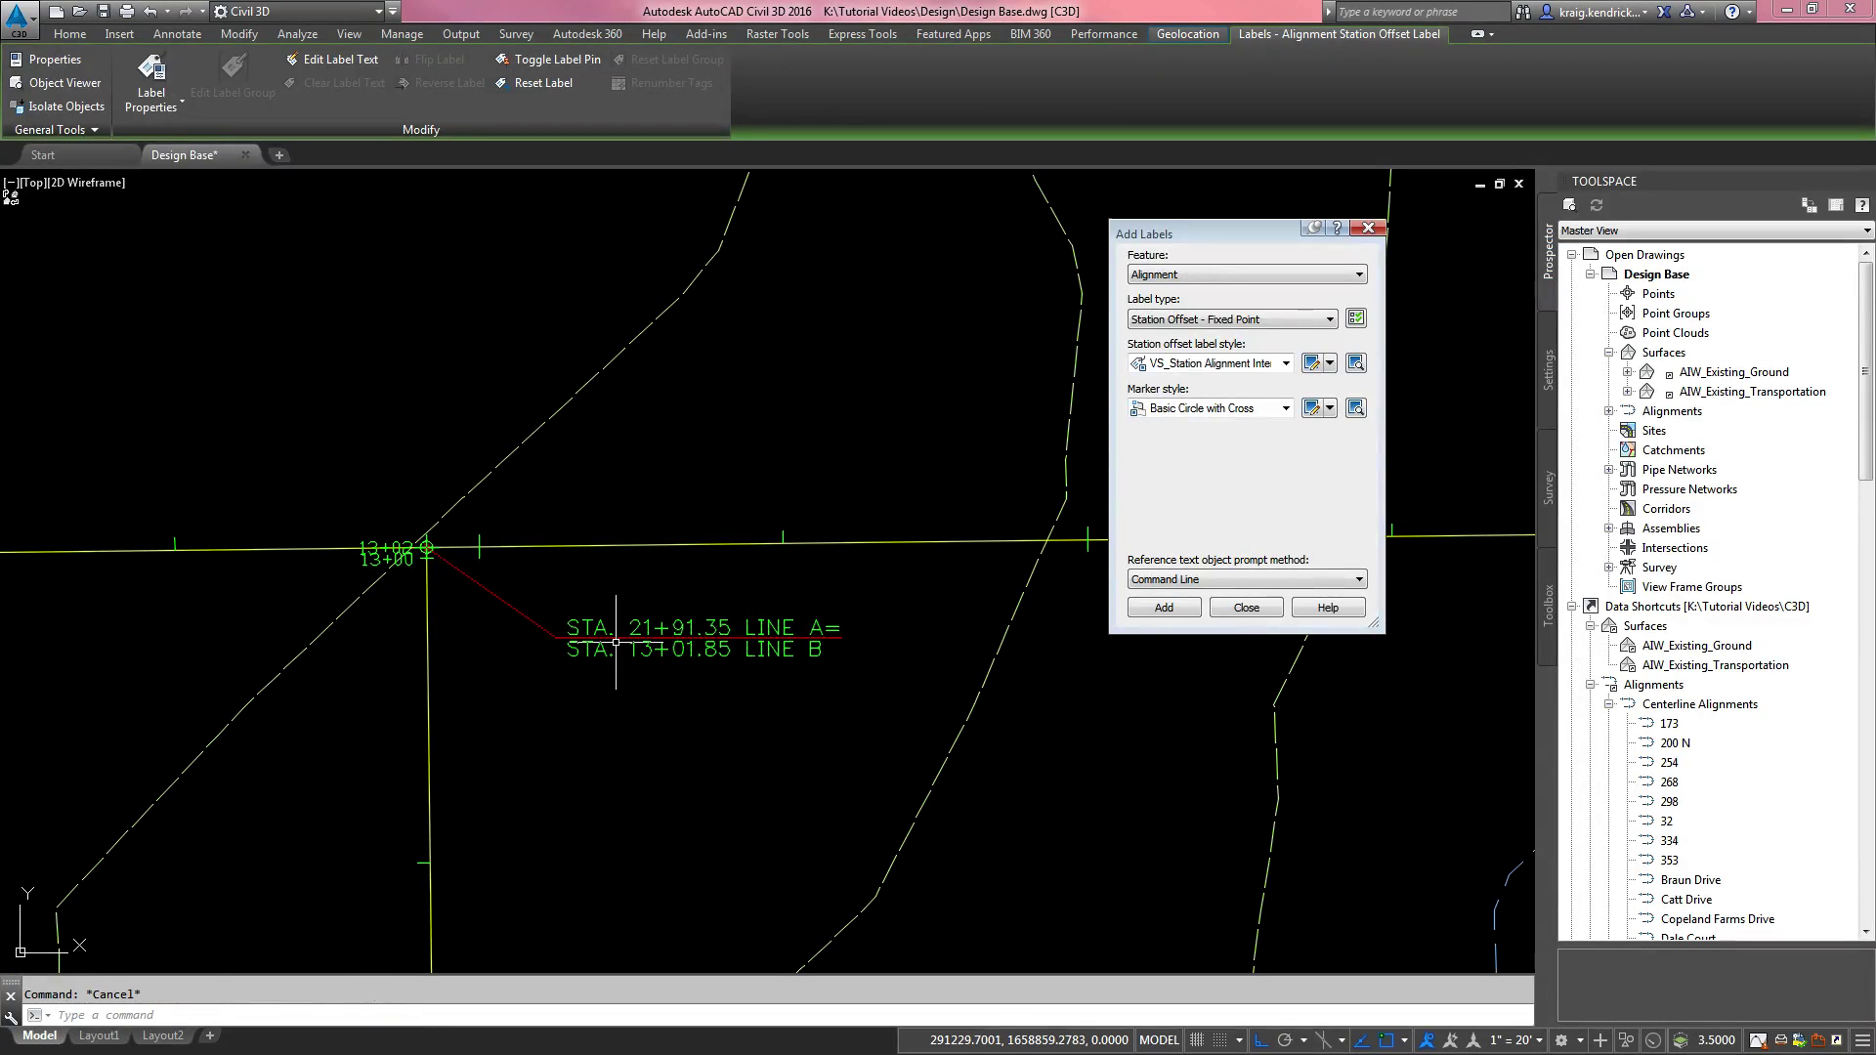
{"action": "key", "text": "Escape"}
Step: Set up a new layout-created centerline alignment named LINE C with starting station 10+00
{"action": "scroll", "coordinate": [675, 667], "scroll_direction": "down", "scroll_amount": 4}
{"action": "middle_click_drag", "start_coordinate": [675, 667], "coordinate": [472, 593]}
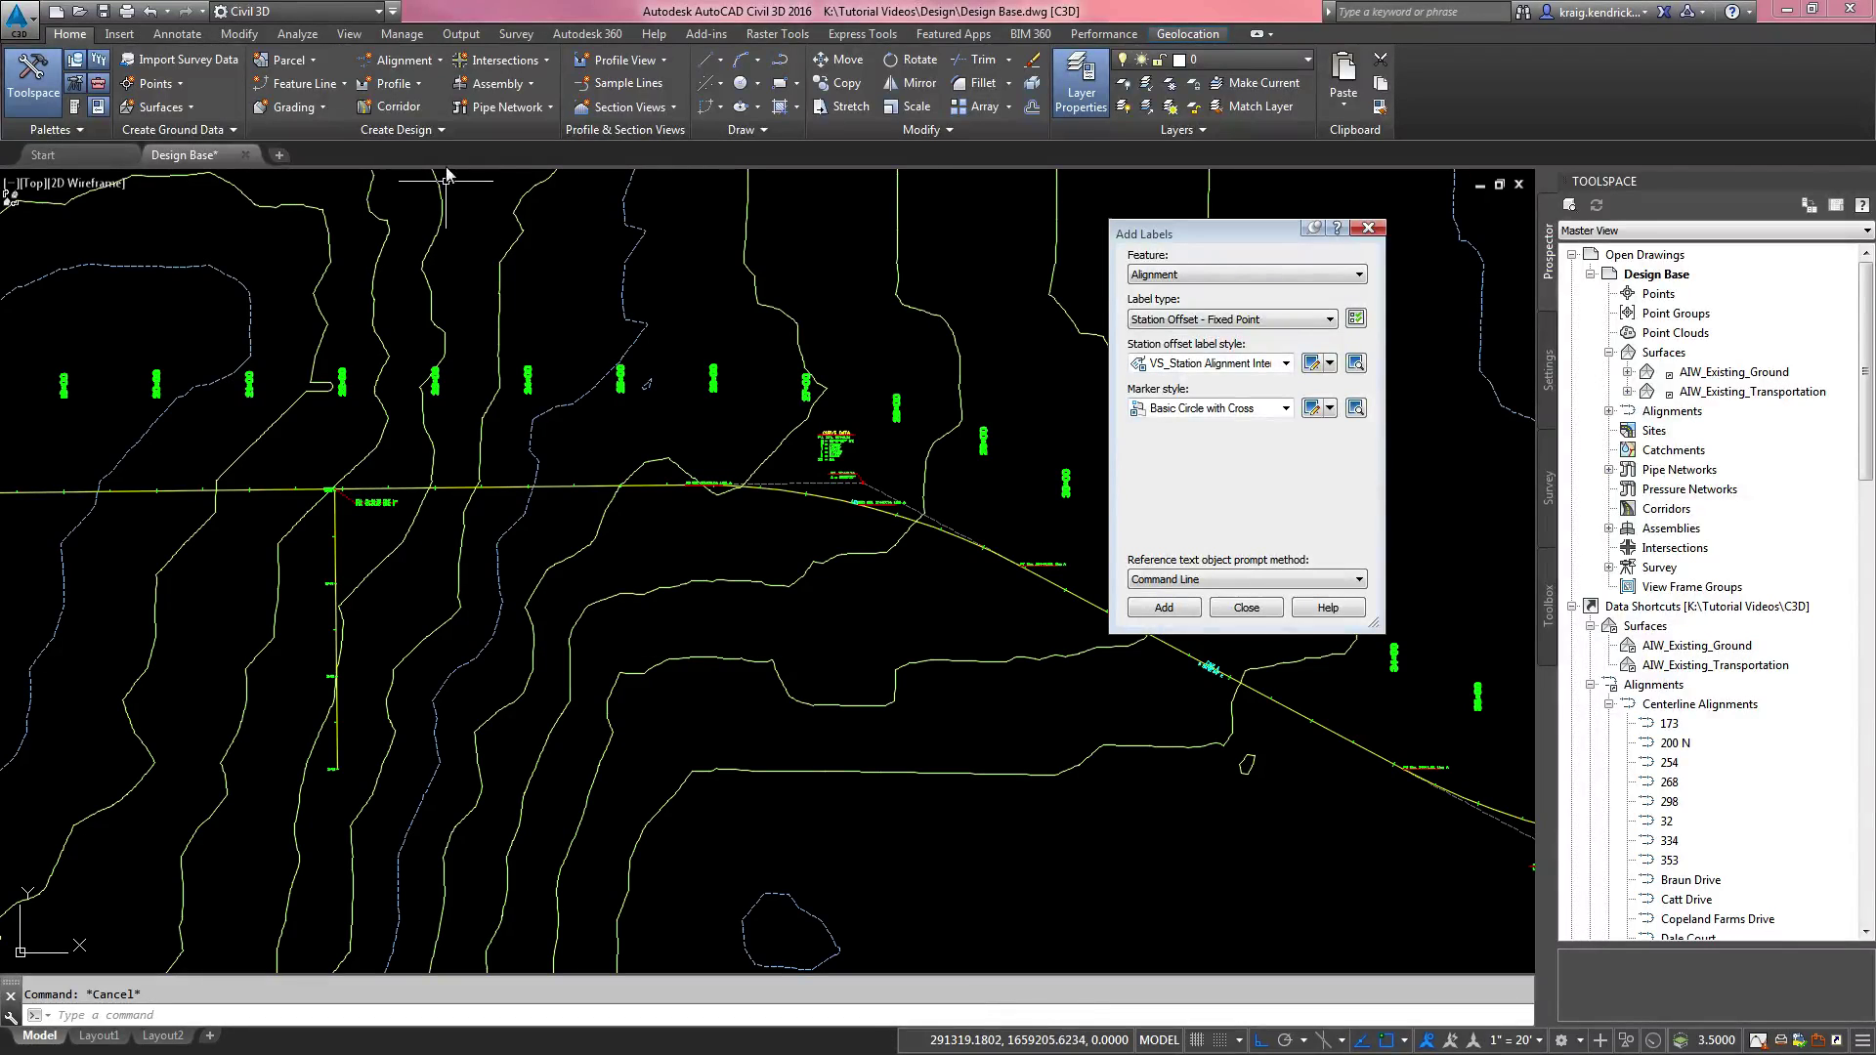
{"action": "left_click", "coordinate": [439, 63]}
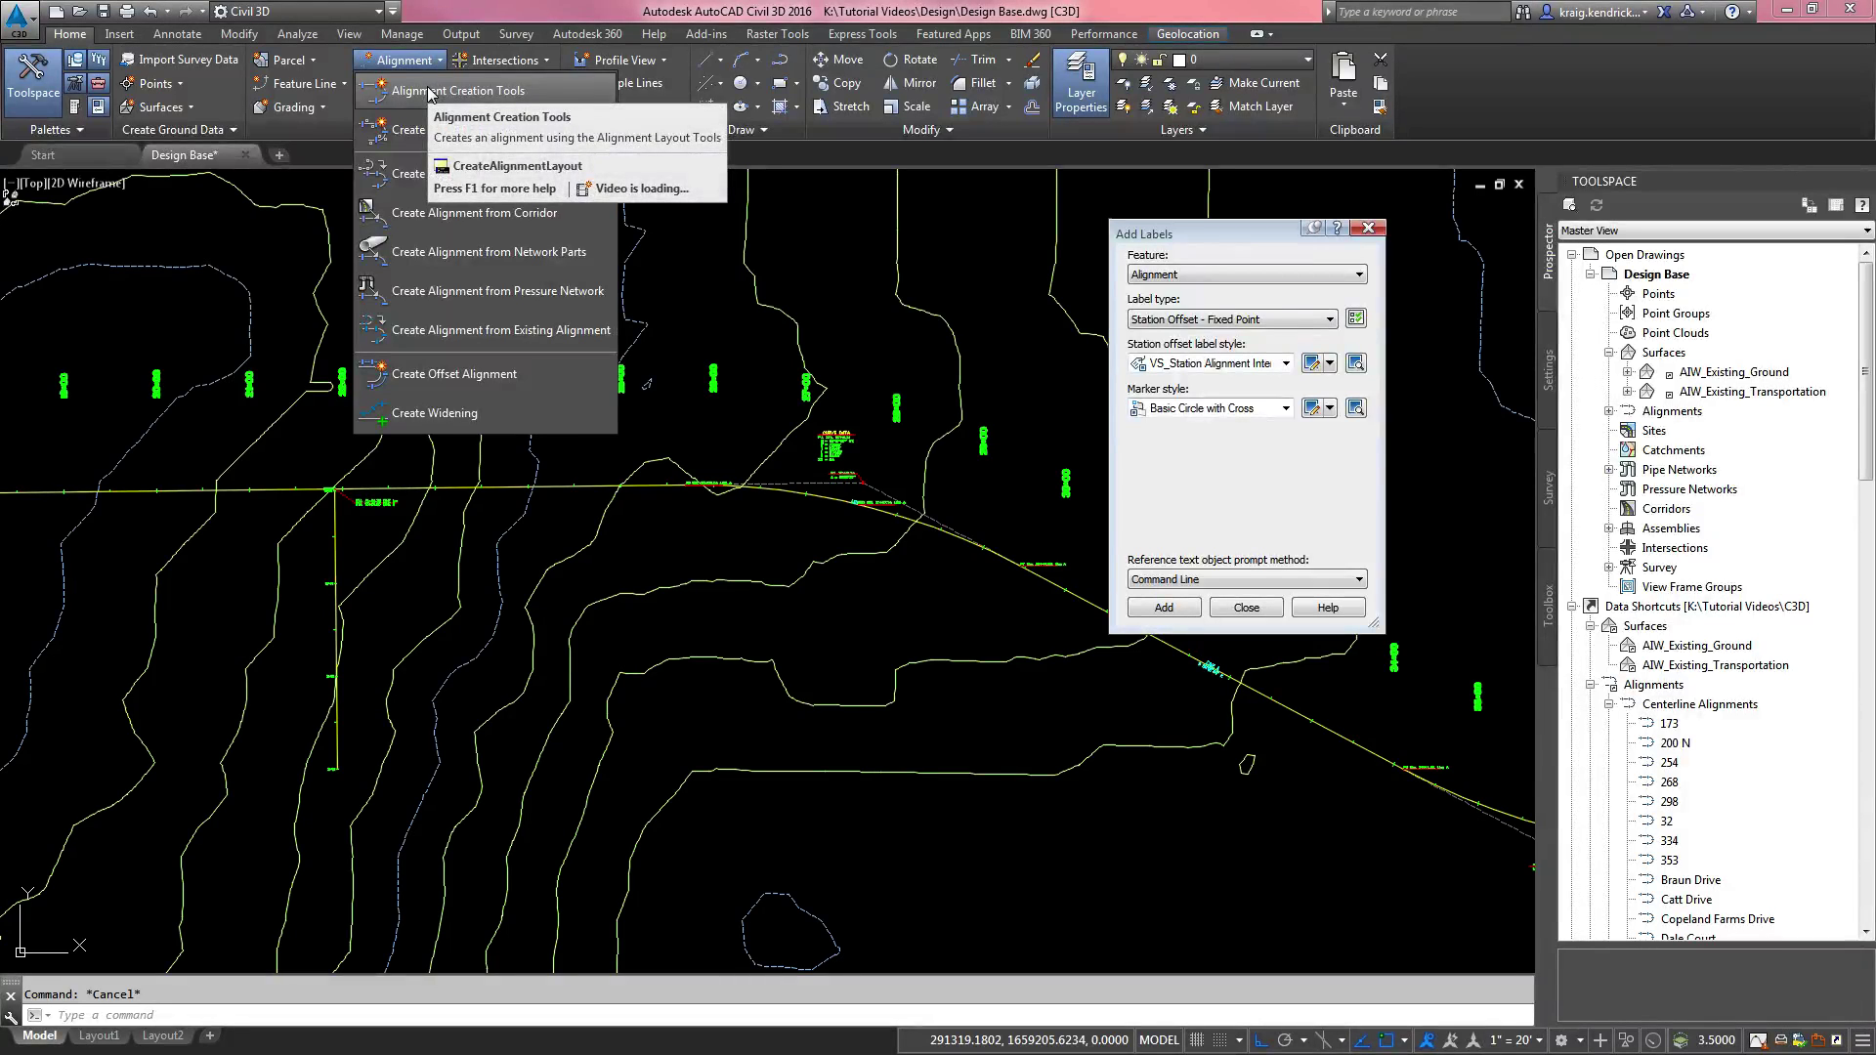
{"action": "left_click", "coordinate": [430, 91]}
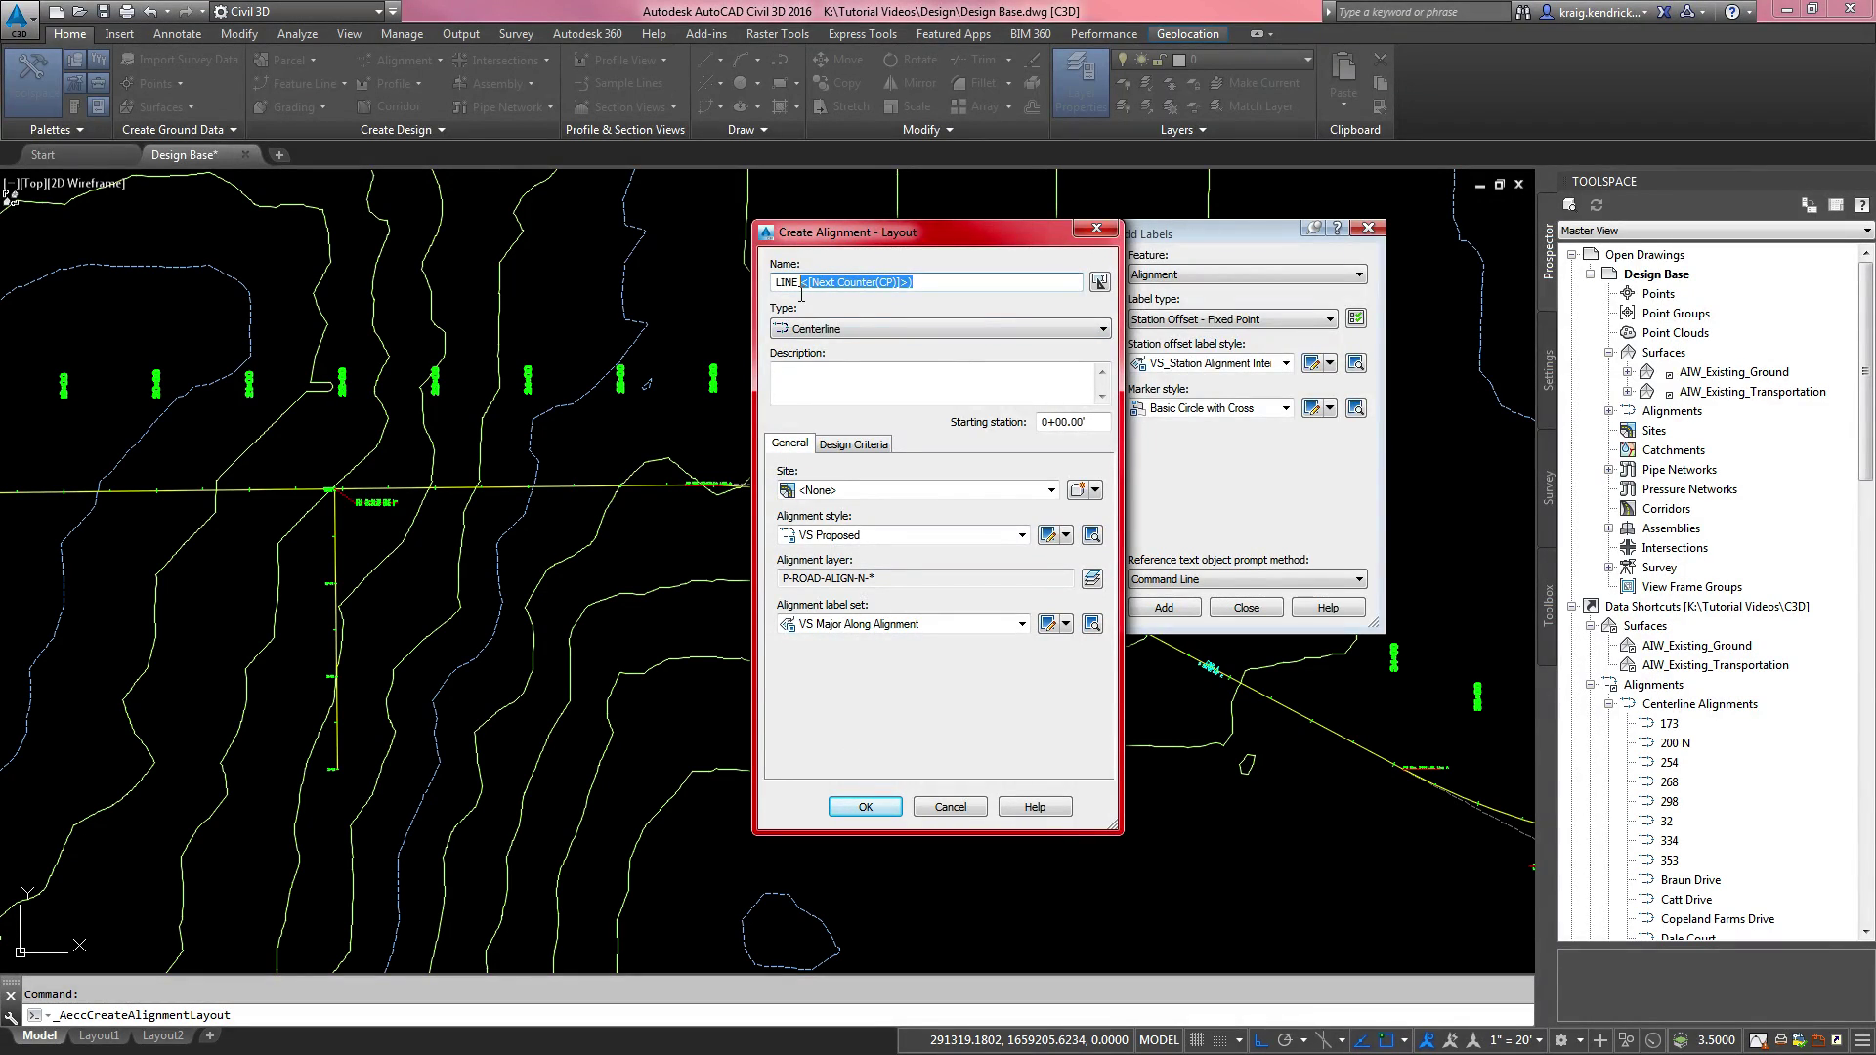
{"action": "key", "text": "BackSpace"}
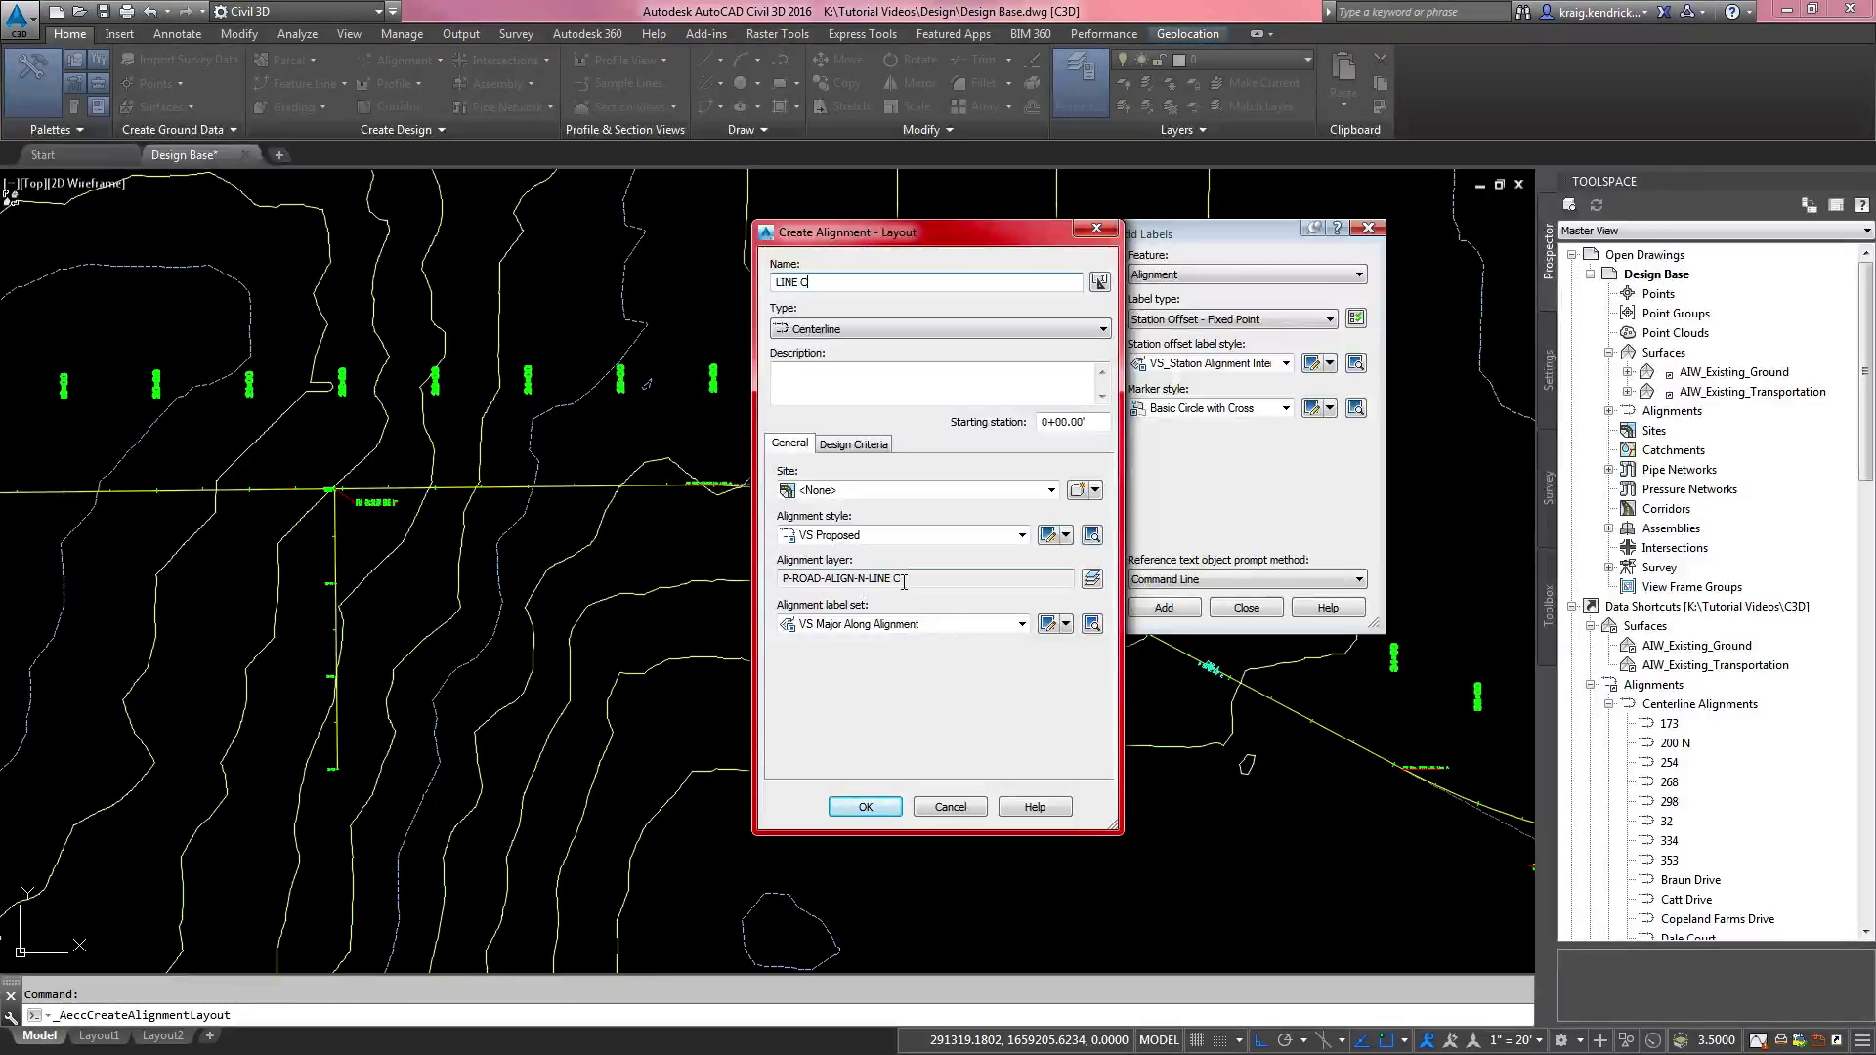
{"action": "left_click", "coordinate": [1046, 425]}
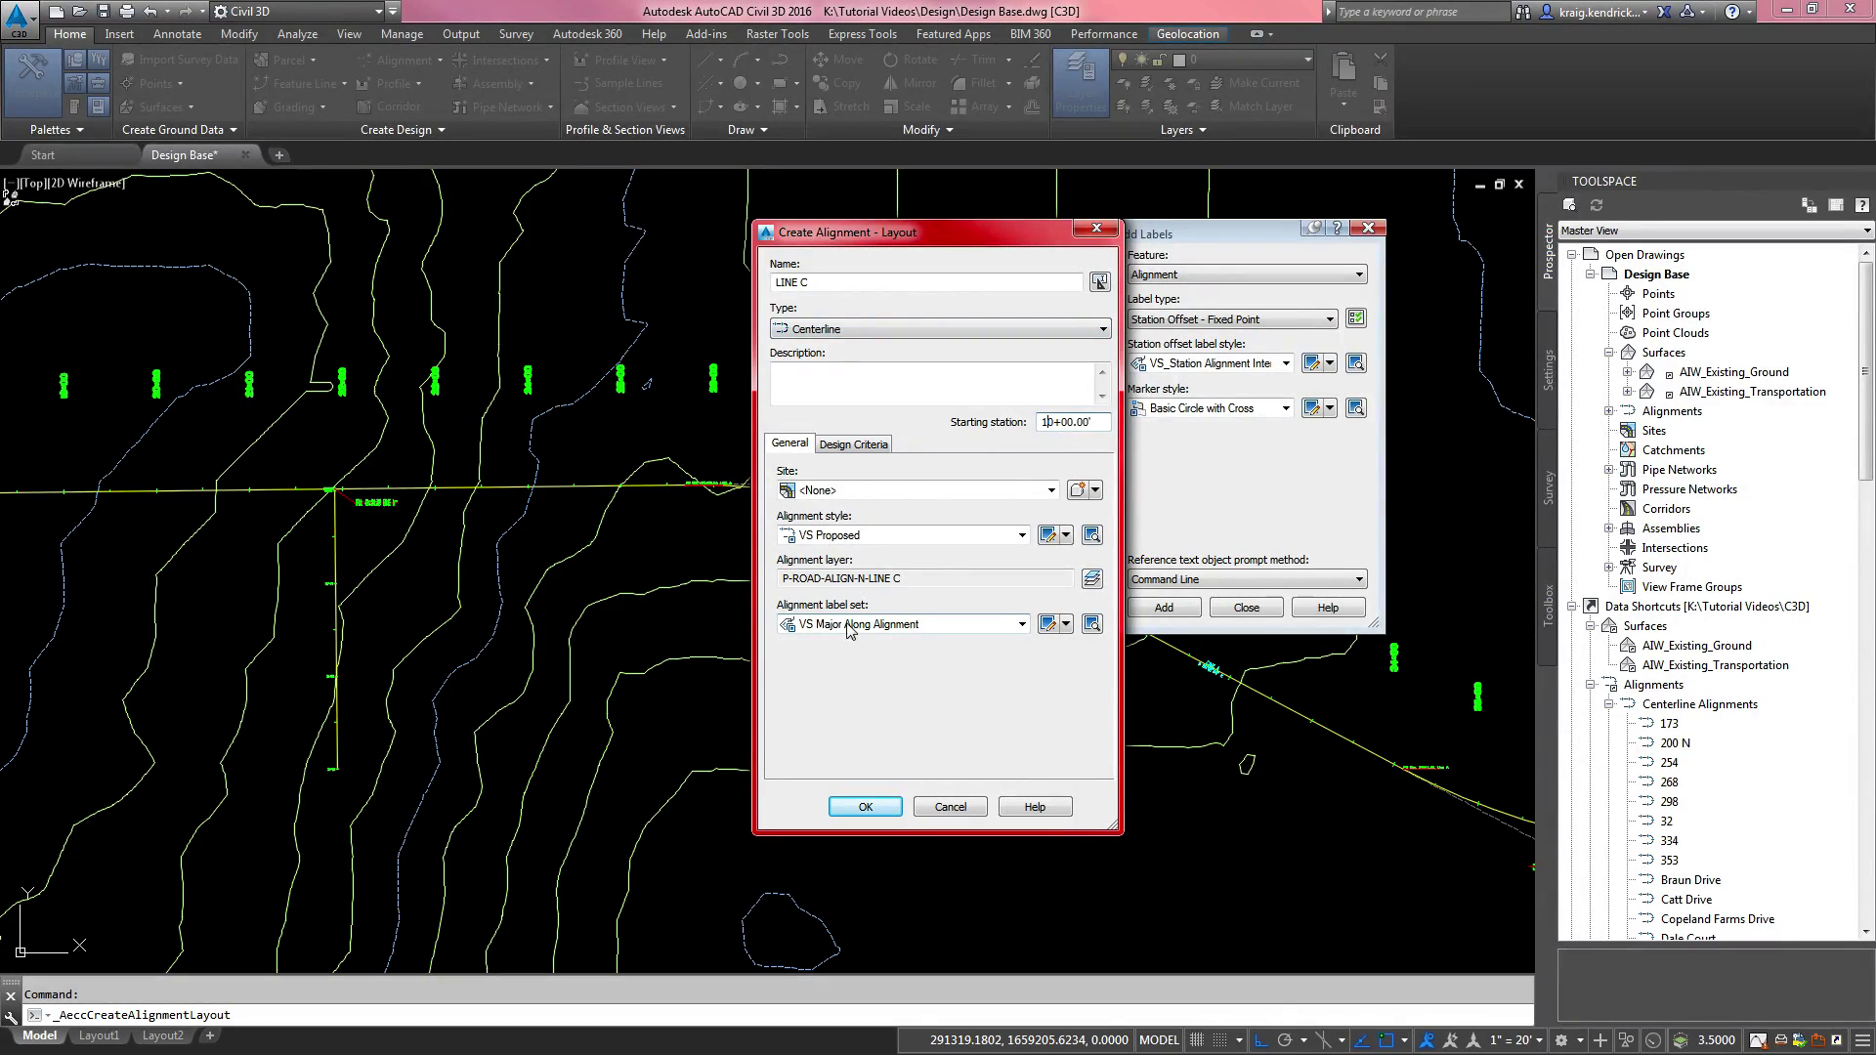
{"action": "left_click", "coordinate": [866, 809]}
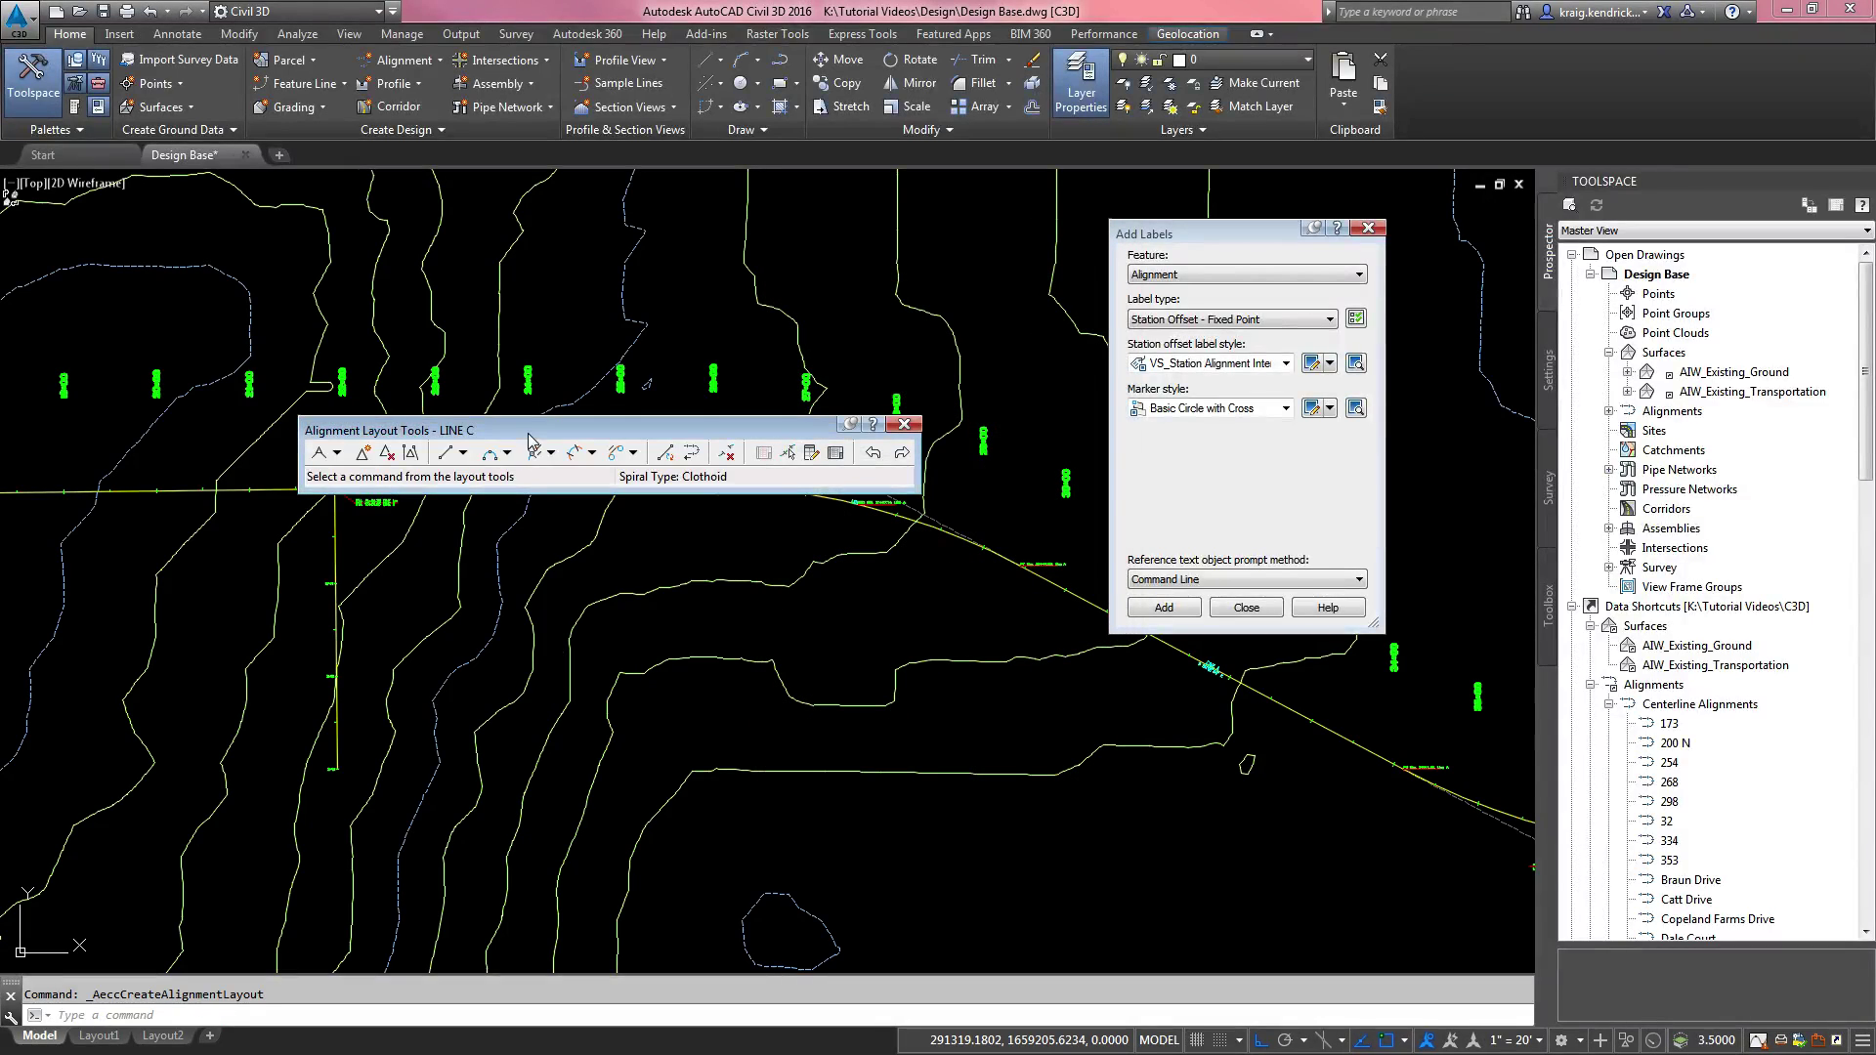
Step: Start LINE C with Tangent-Tangent (No Curves) at a Nearest point on the north-south alignment, south of LINE A's start
{"action": "left_click_drag", "start_coordinate": [483, 430], "coordinate": [545, 329]}
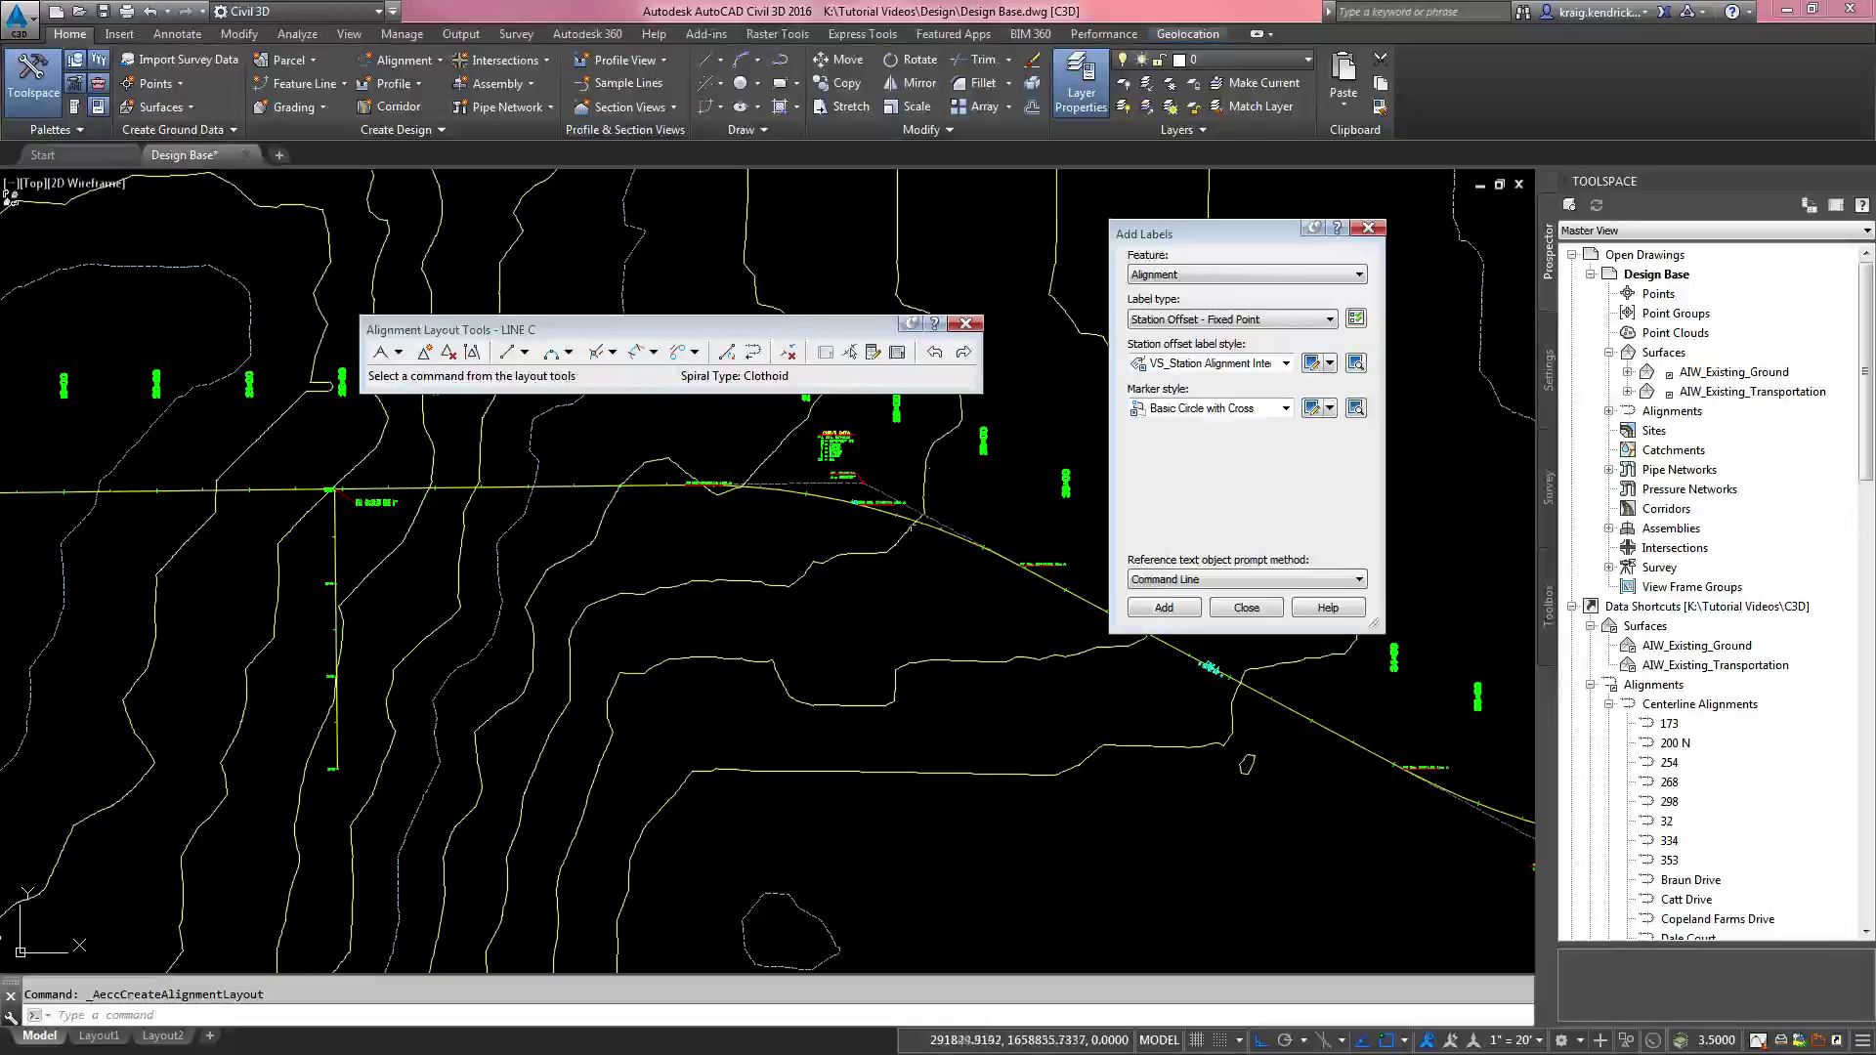
{"action": "left_click", "coordinate": [399, 352]}
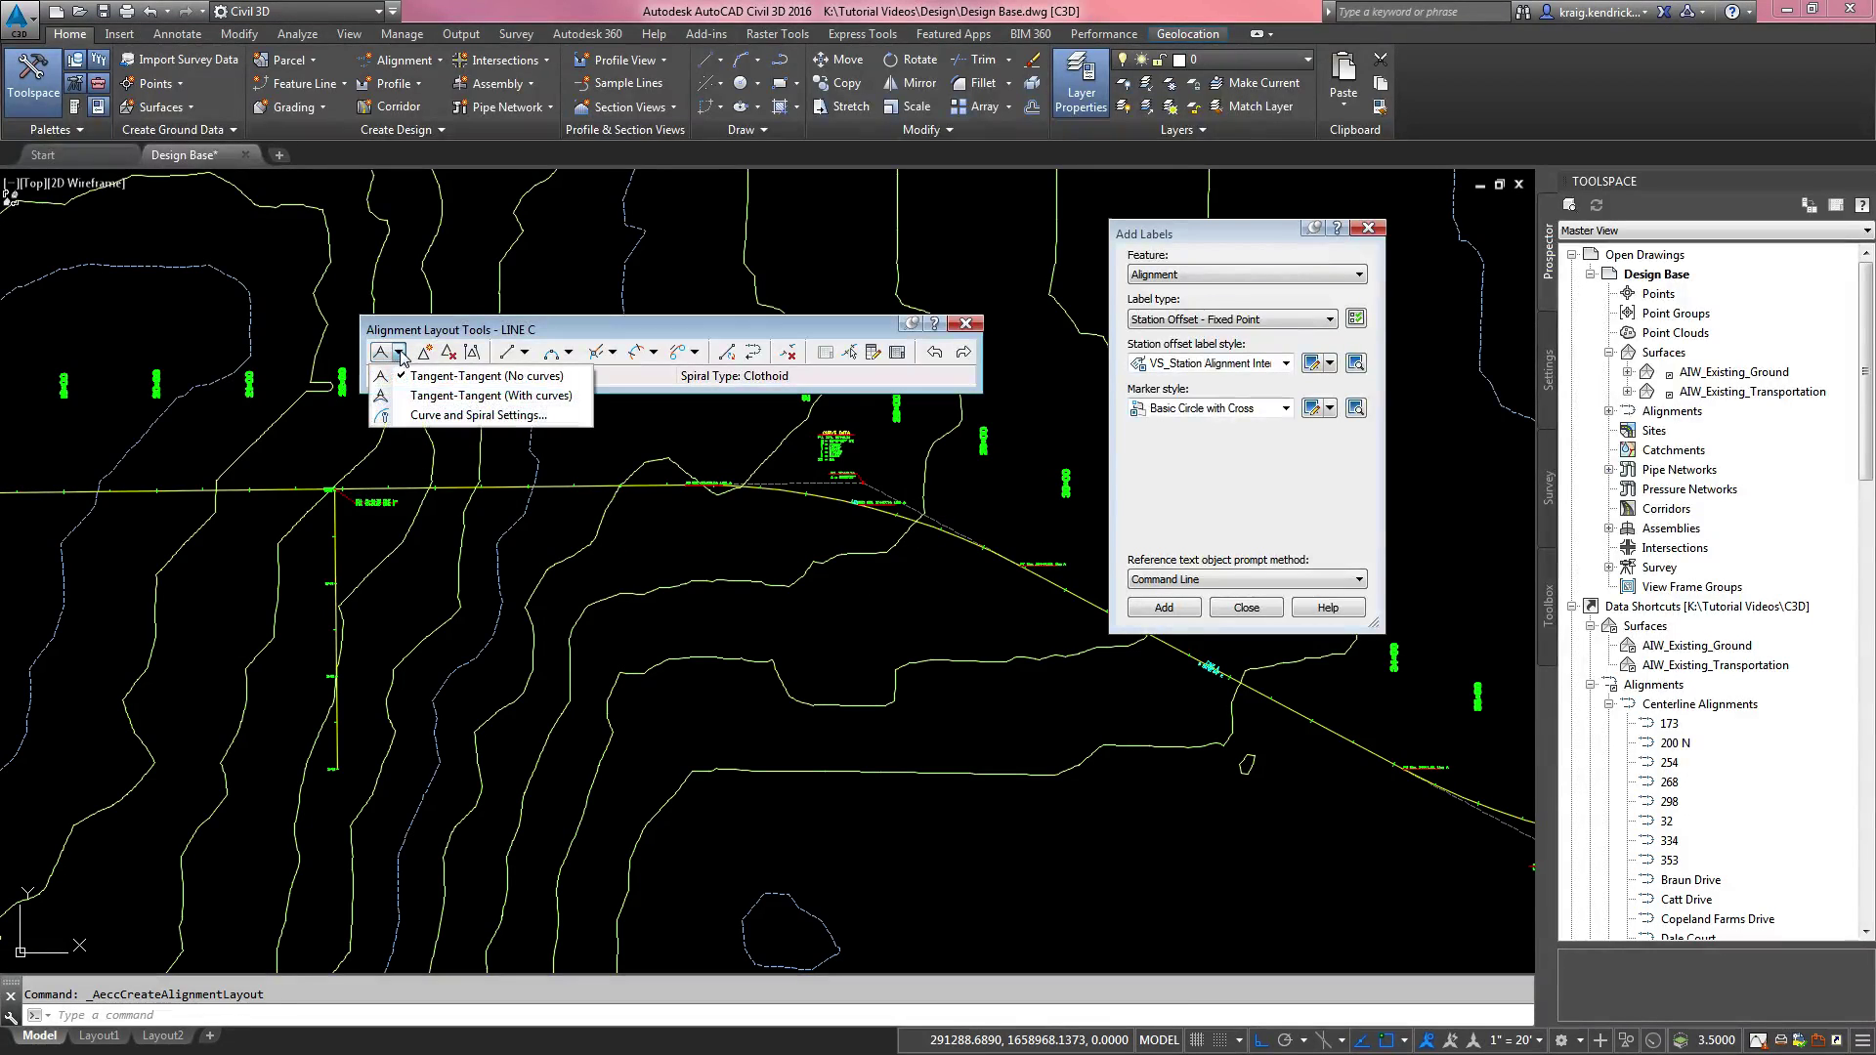
{"action": "left_click", "coordinate": [419, 377]}
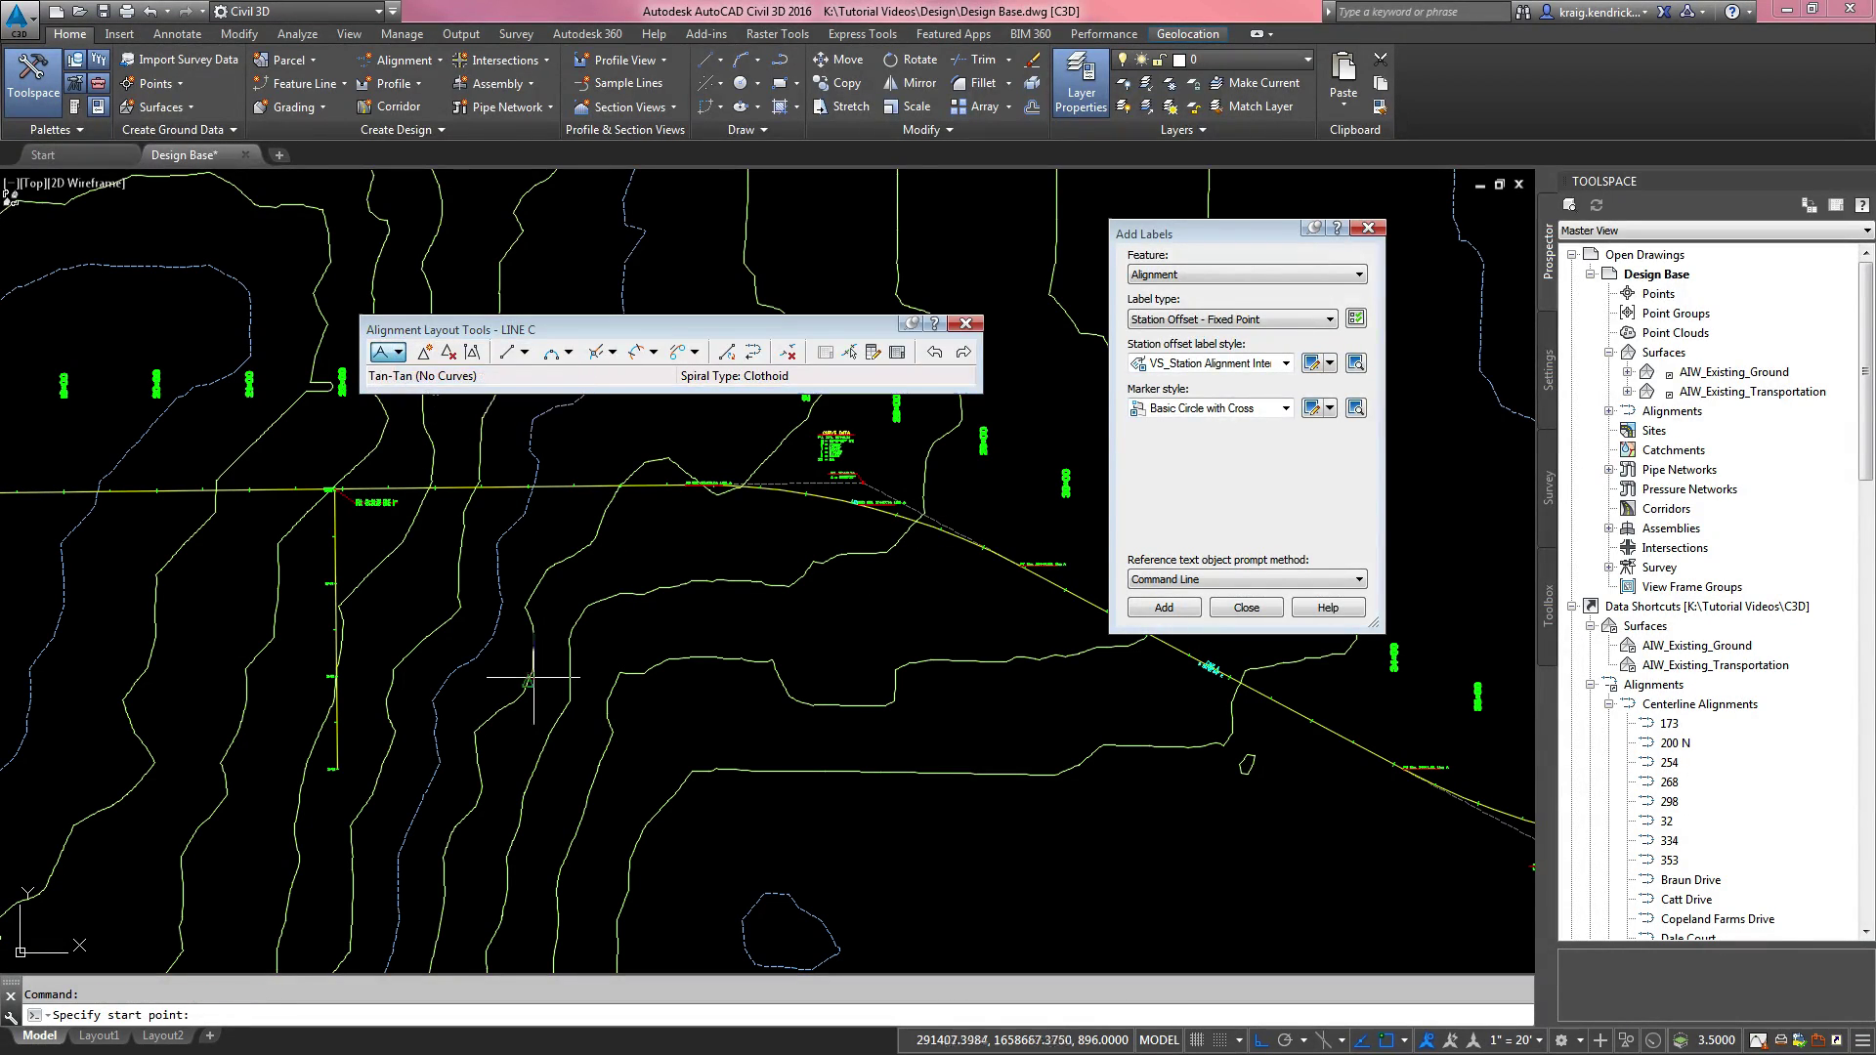
{"action": "scroll", "coordinate": [391, 606], "scroll_direction": "down", "scroll_amount": 3}
{"action": "scroll", "coordinate": [387, 634], "scroll_direction": "up", "scroll_amount": 5}
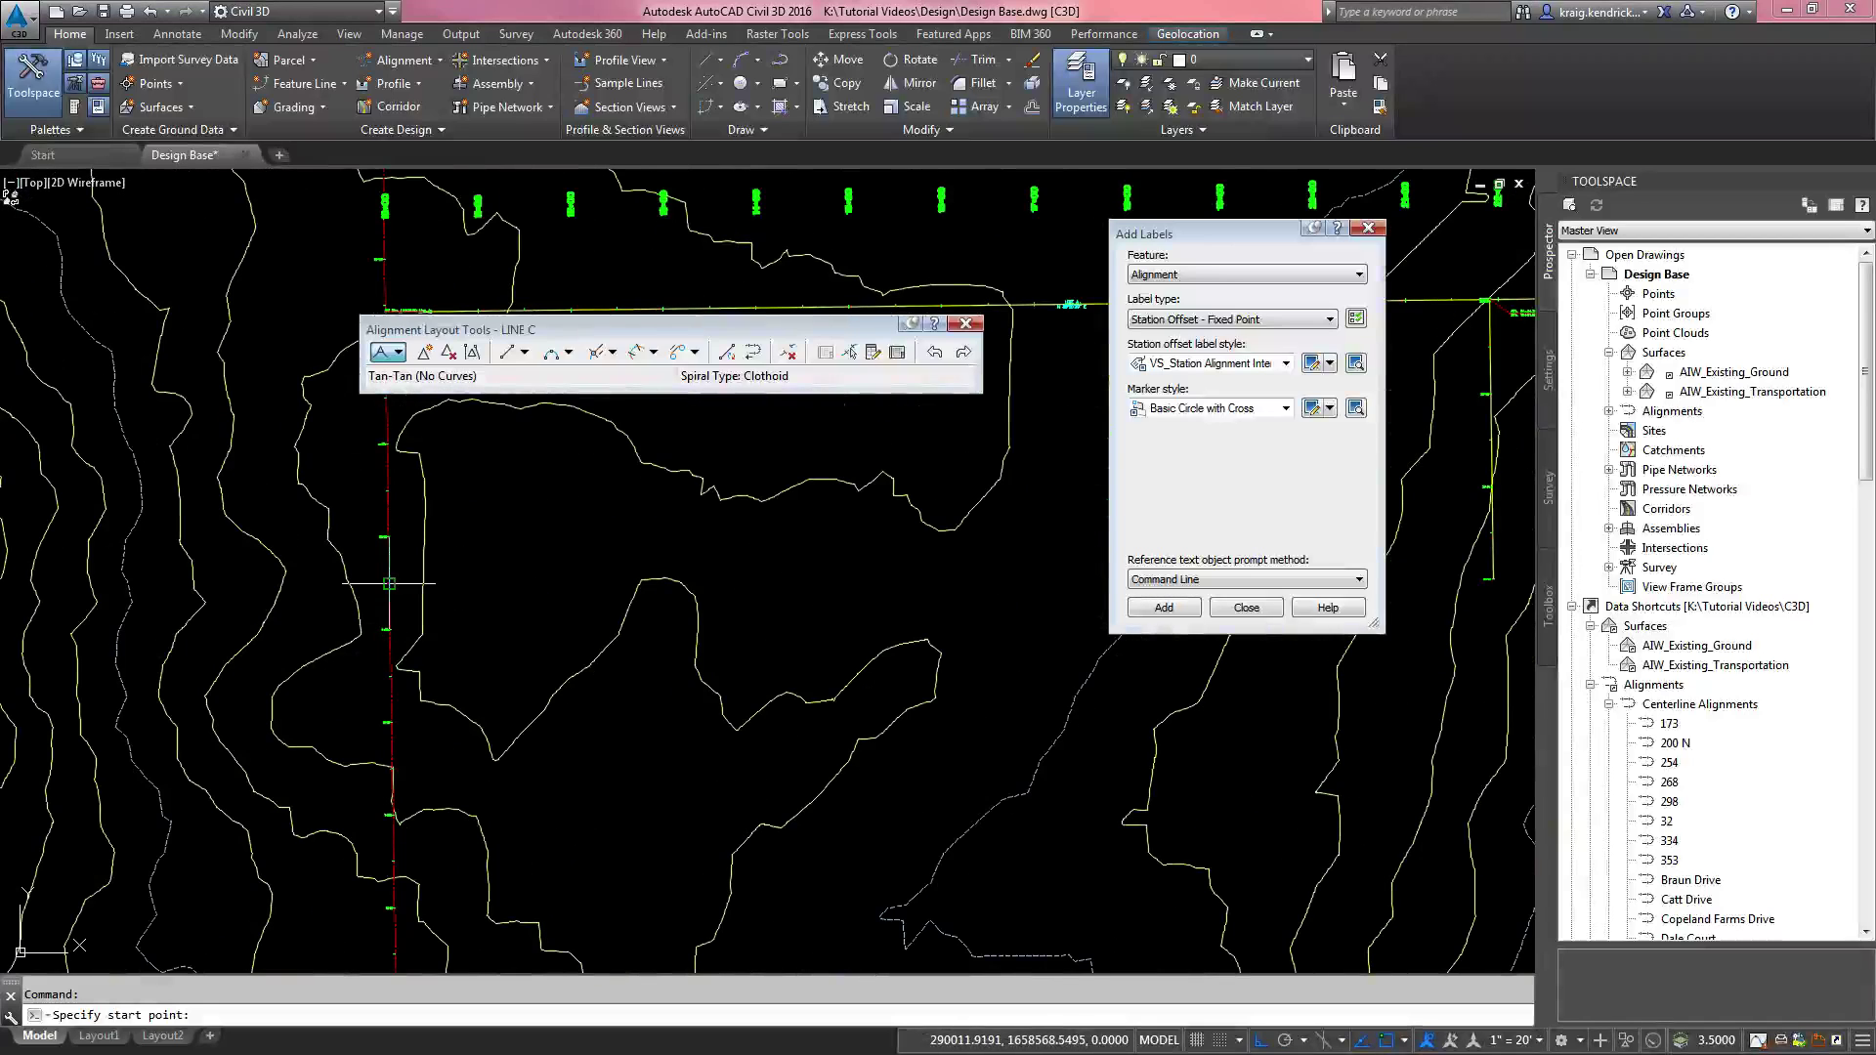
{"action": "type", "text": "NEA"}
{"action": "key", "text": "Return"}
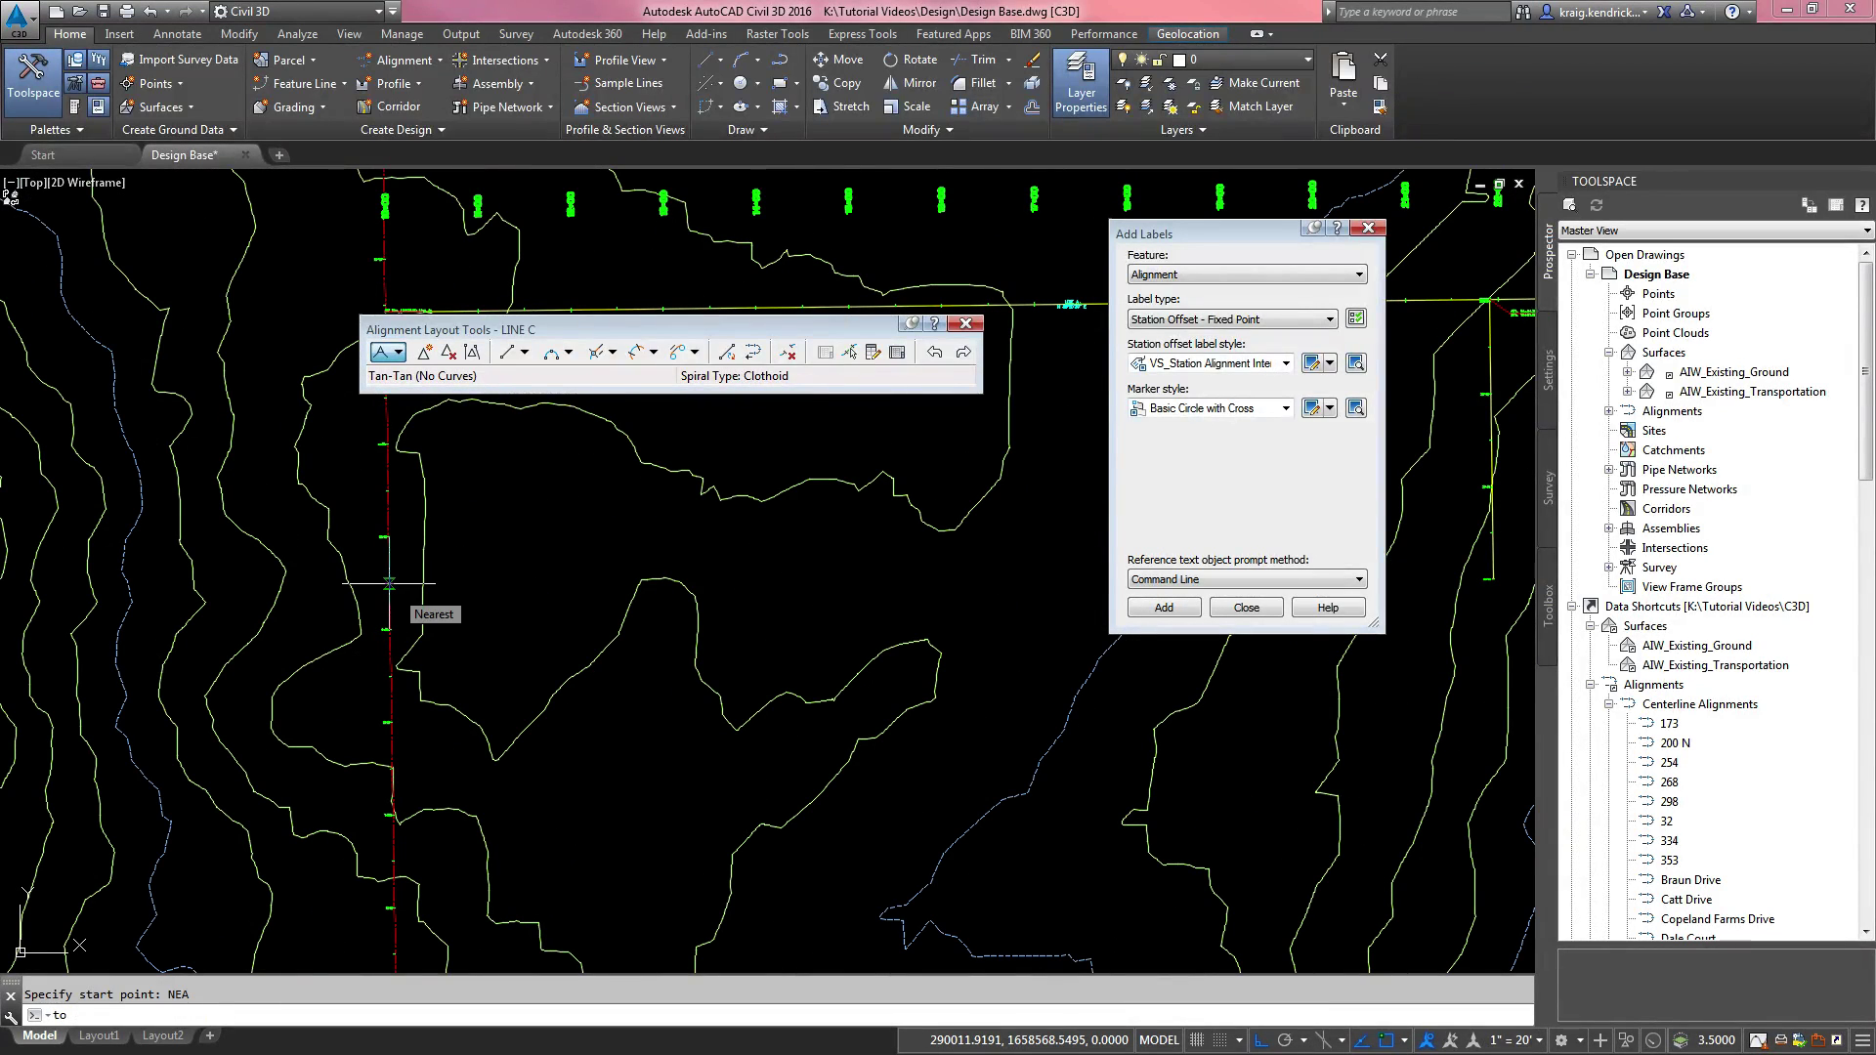
{"action": "left_click", "coordinate": [389, 583]}
Step: With Ortho off, draw LINE C's two tangents southeast to a bend and northeast to LINE B's south end at 10+00
{"action": "scroll", "coordinate": [440, 605], "scroll_direction": "down", "scroll_amount": 2}
{"action": "scroll", "coordinate": [445, 608], "scroll_direction": "down", "scroll_amount": 2}
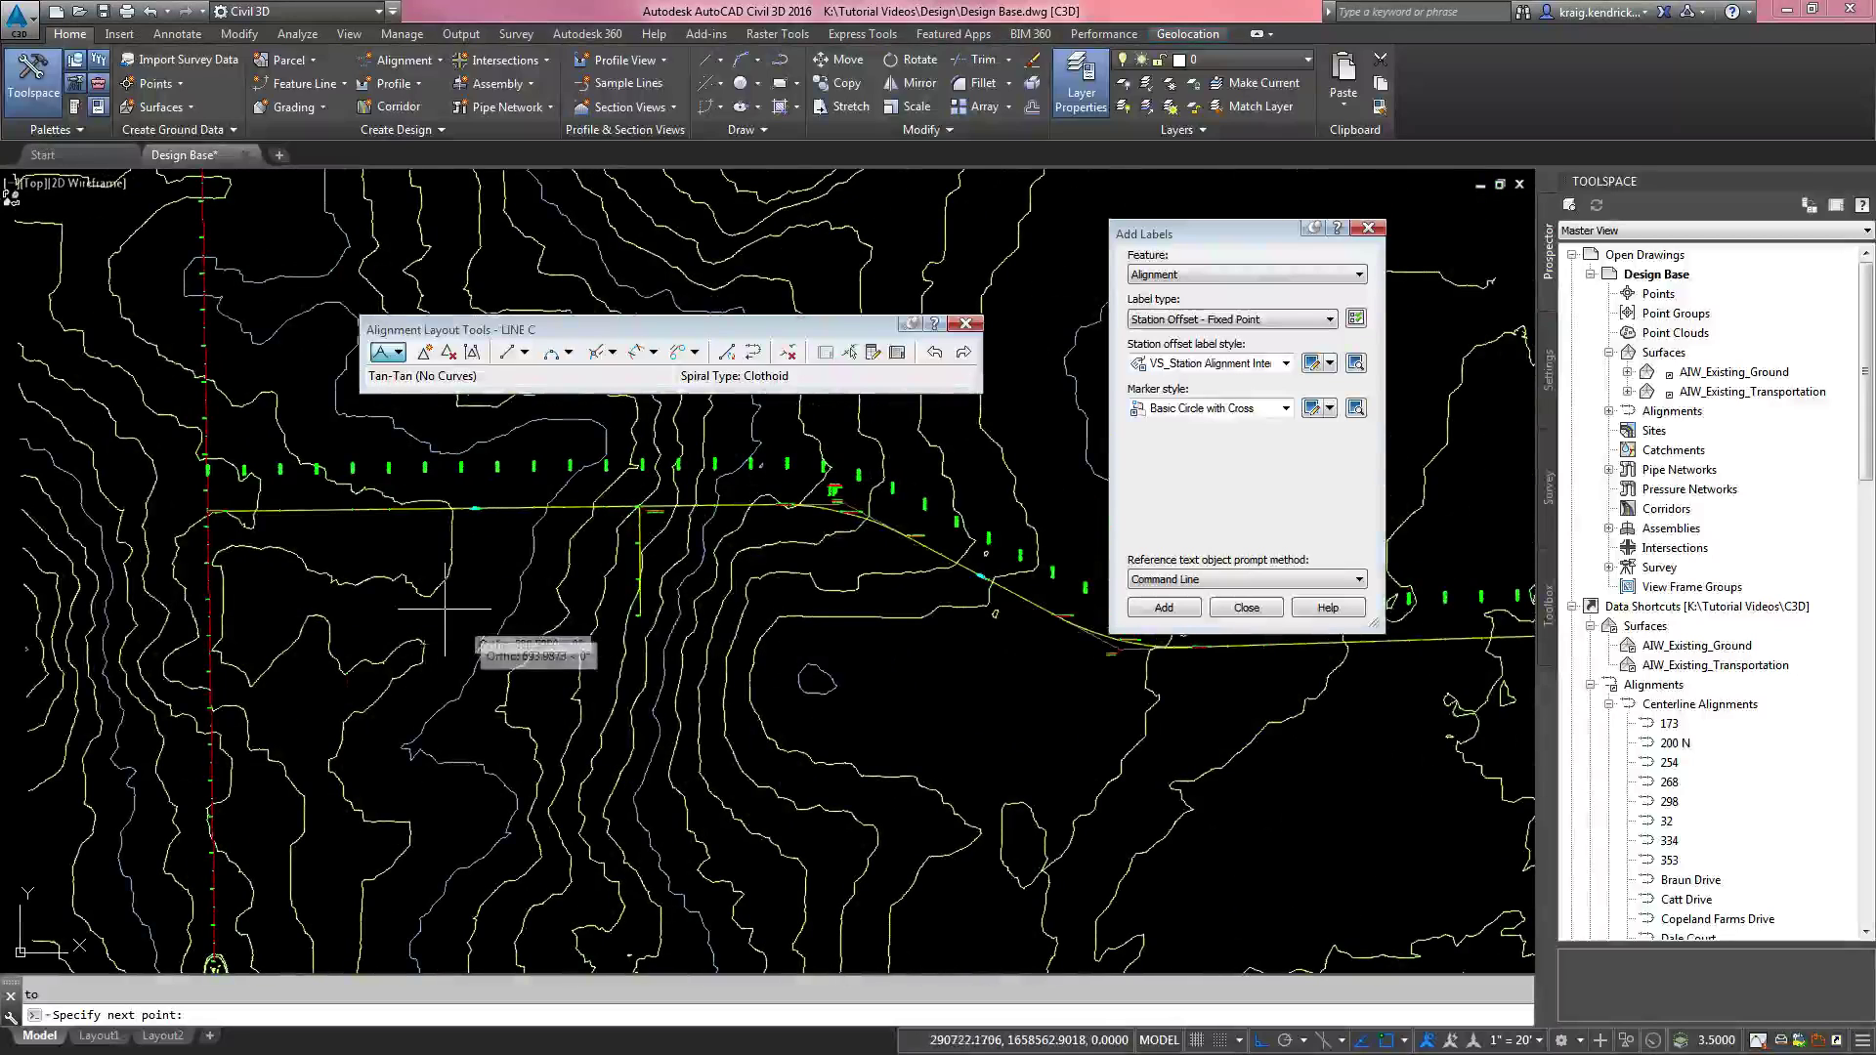
{"action": "key", "text": "F8"}
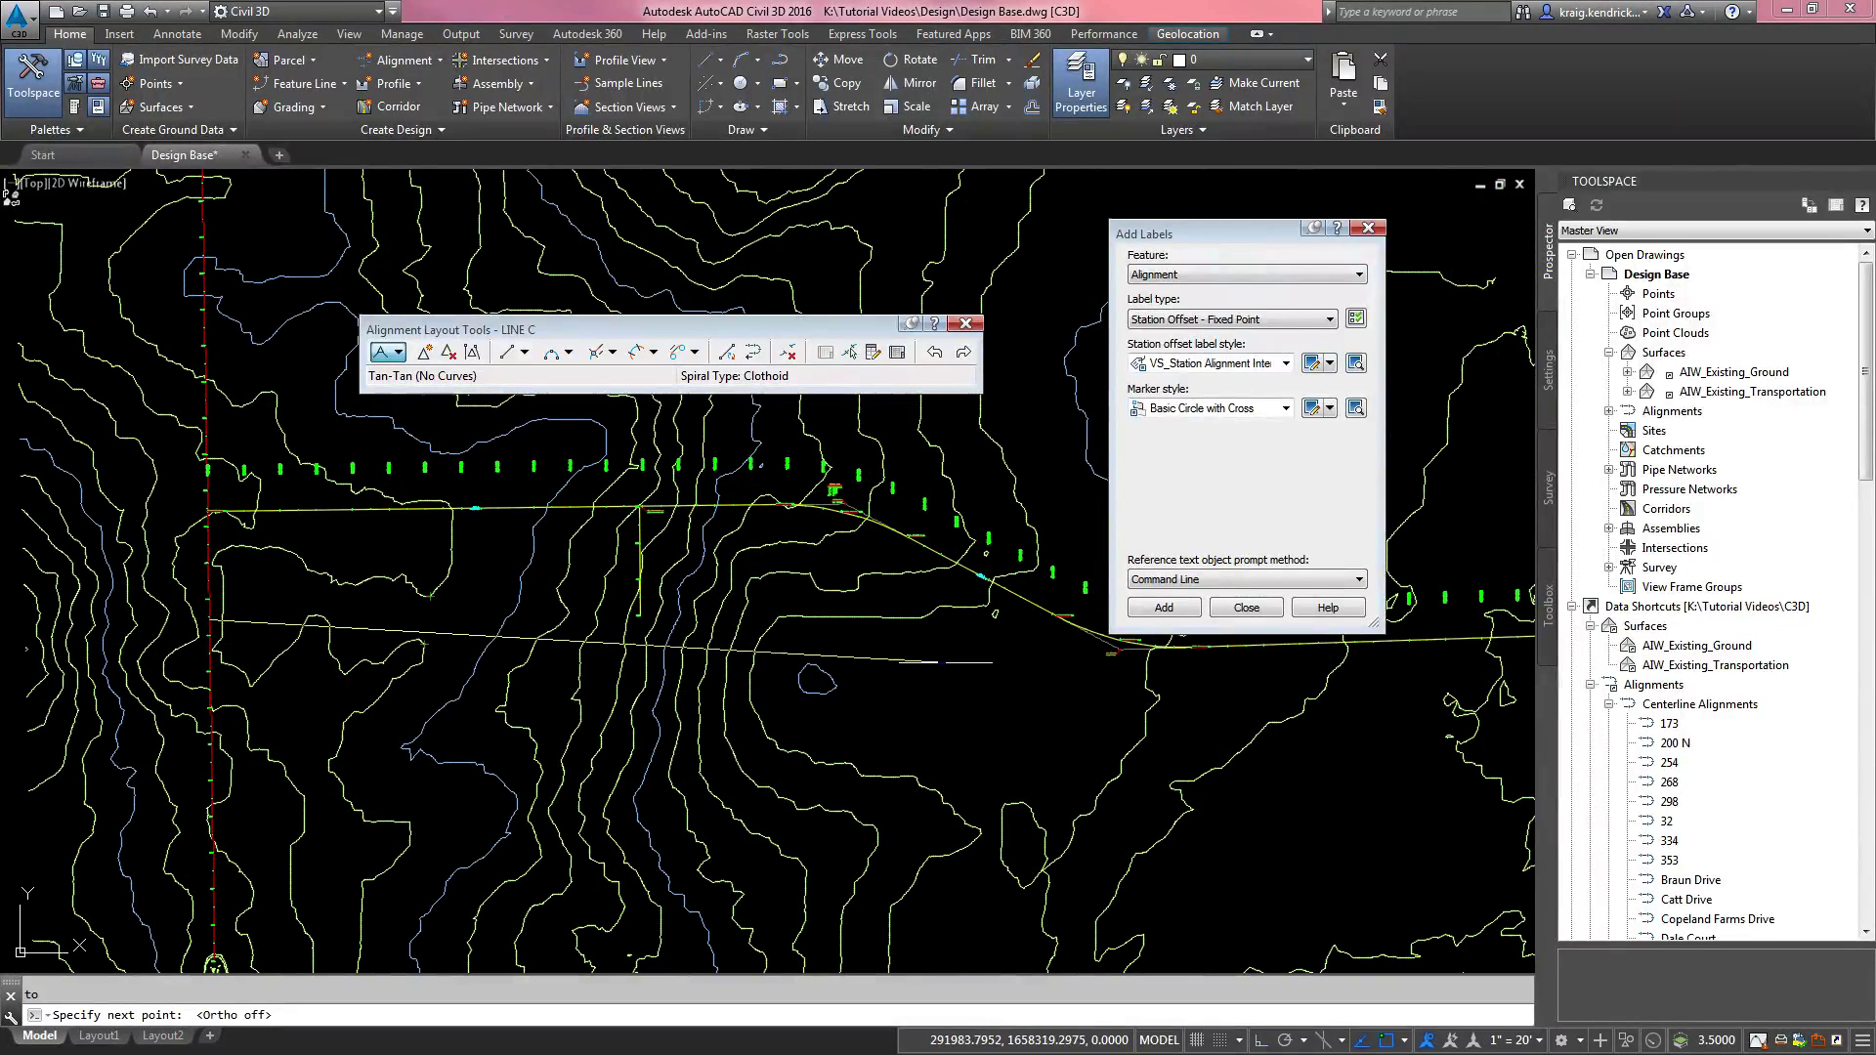
{"action": "scroll", "coordinate": [564, 637], "scroll_direction": "up", "scroll_amount": 2}
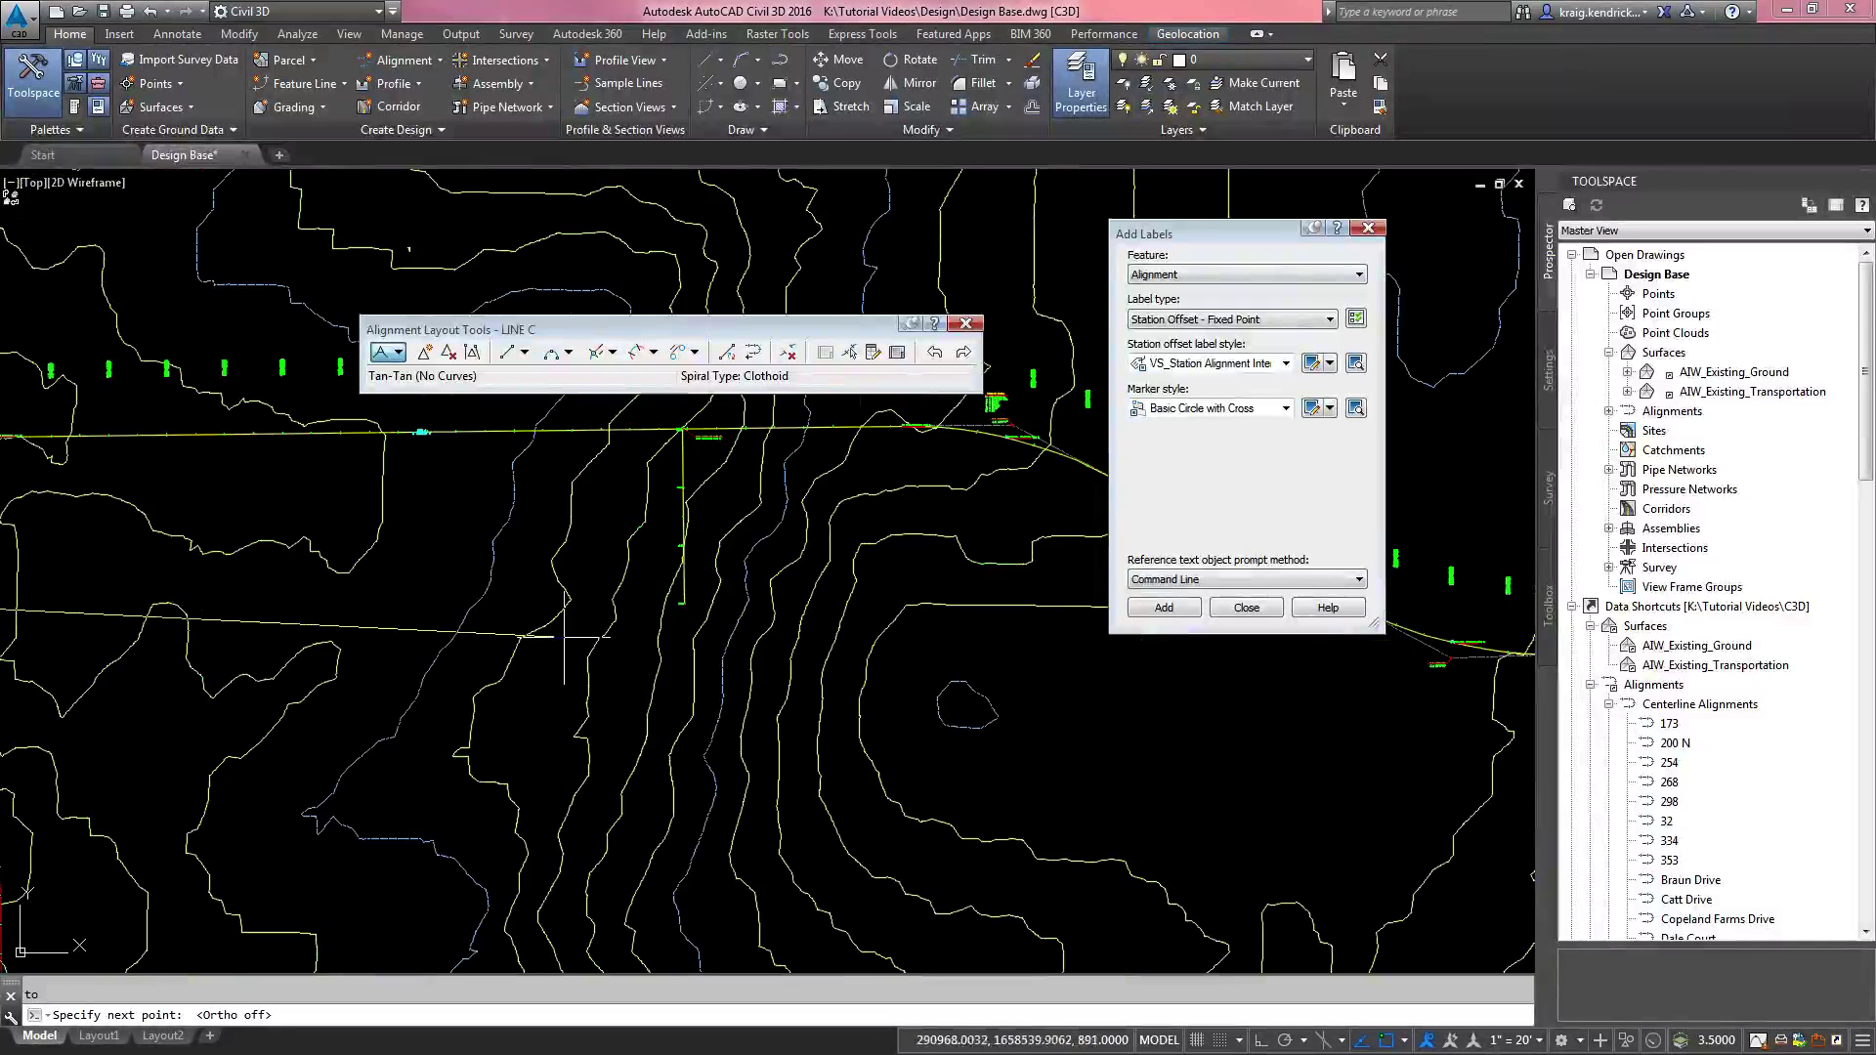
{"action": "left_click", "coordinate": [542, 682]}
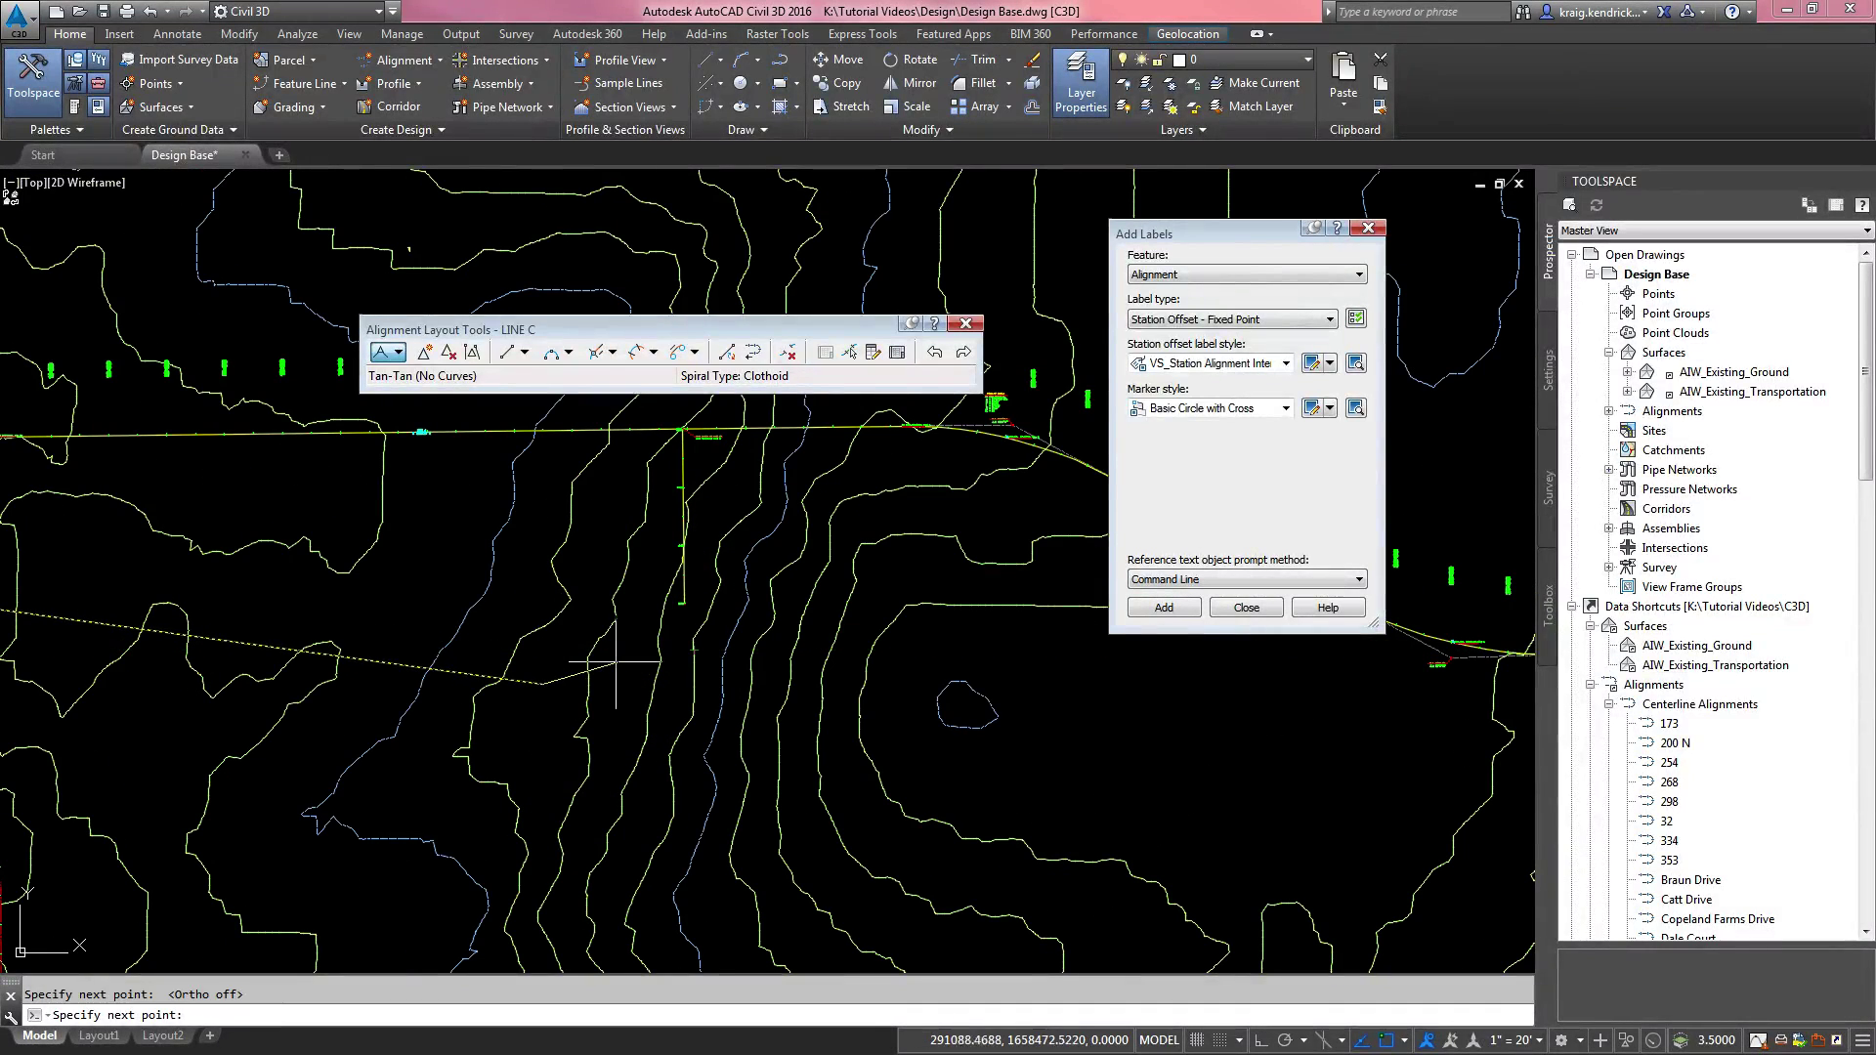
{"action": "scroll", "coordinate": [681, 613], "scroll_direction": "up", "scroll_amount": 5}
{"action": "left_click", "coordinate": [681, 566]}
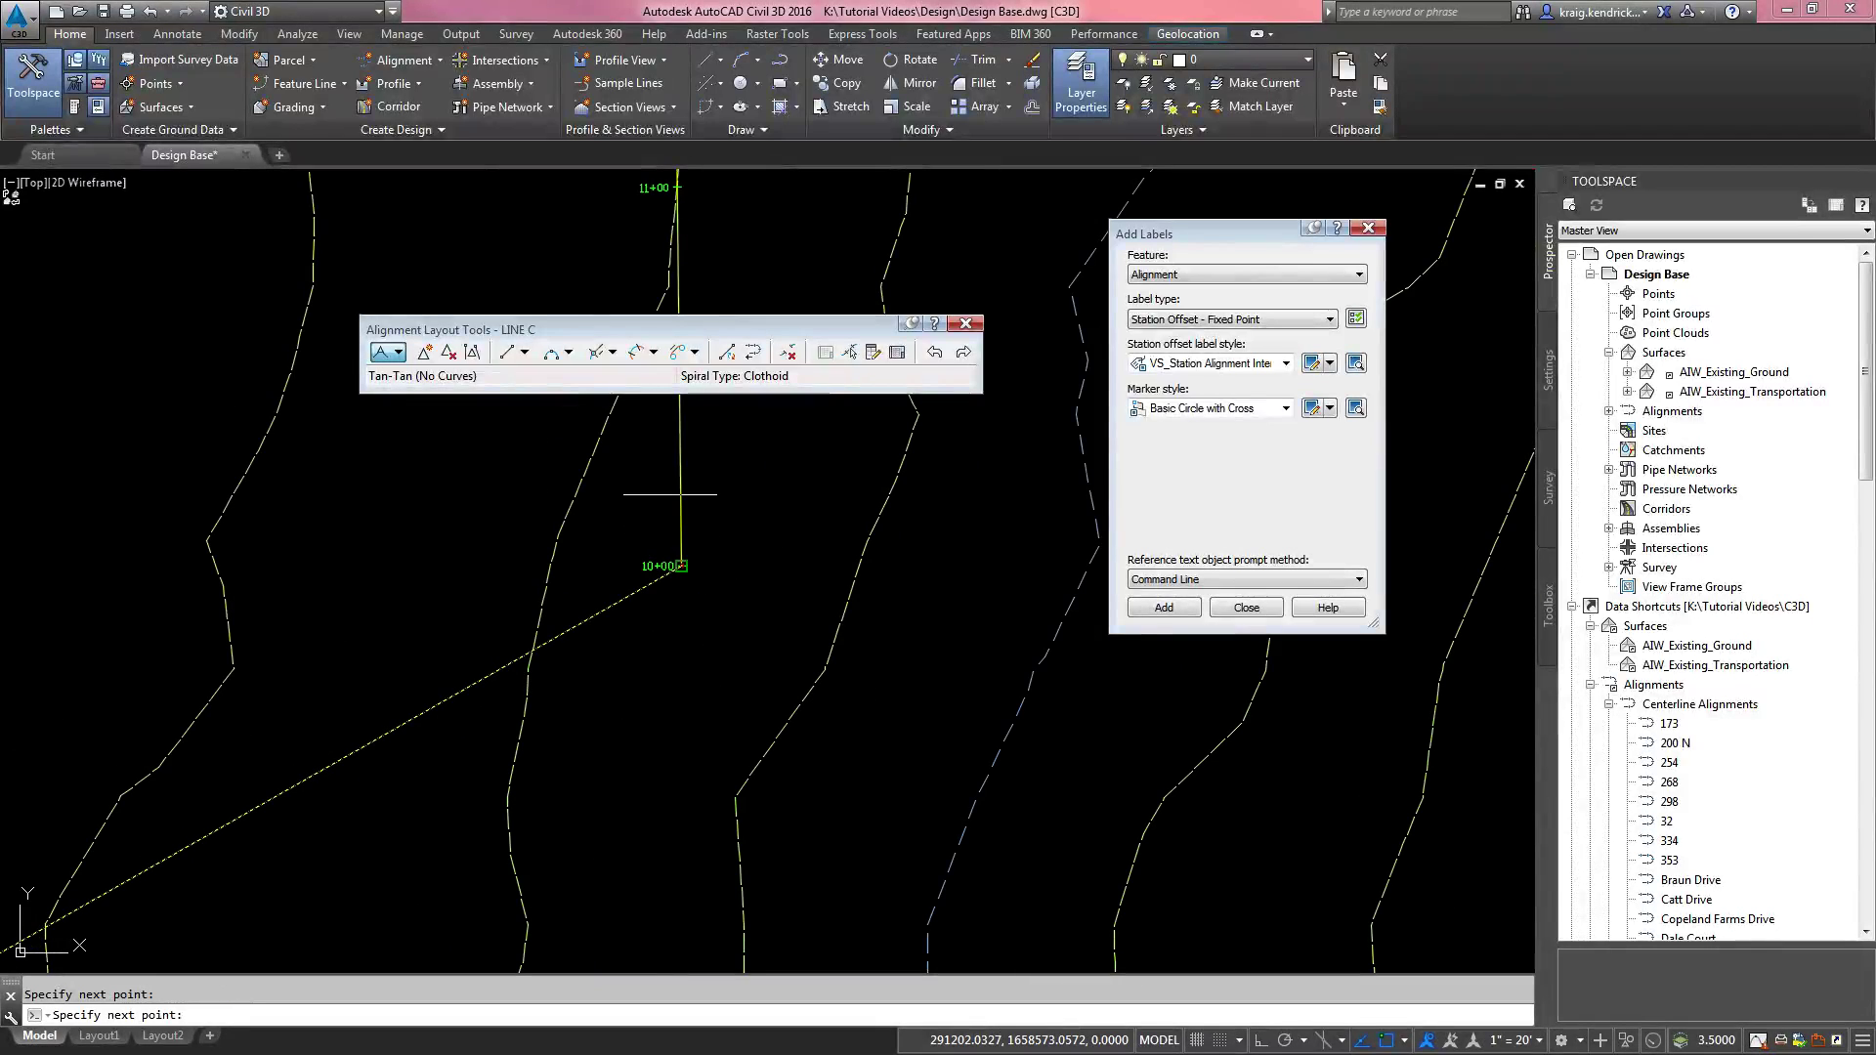
{"action": "key", "text": "Return"}
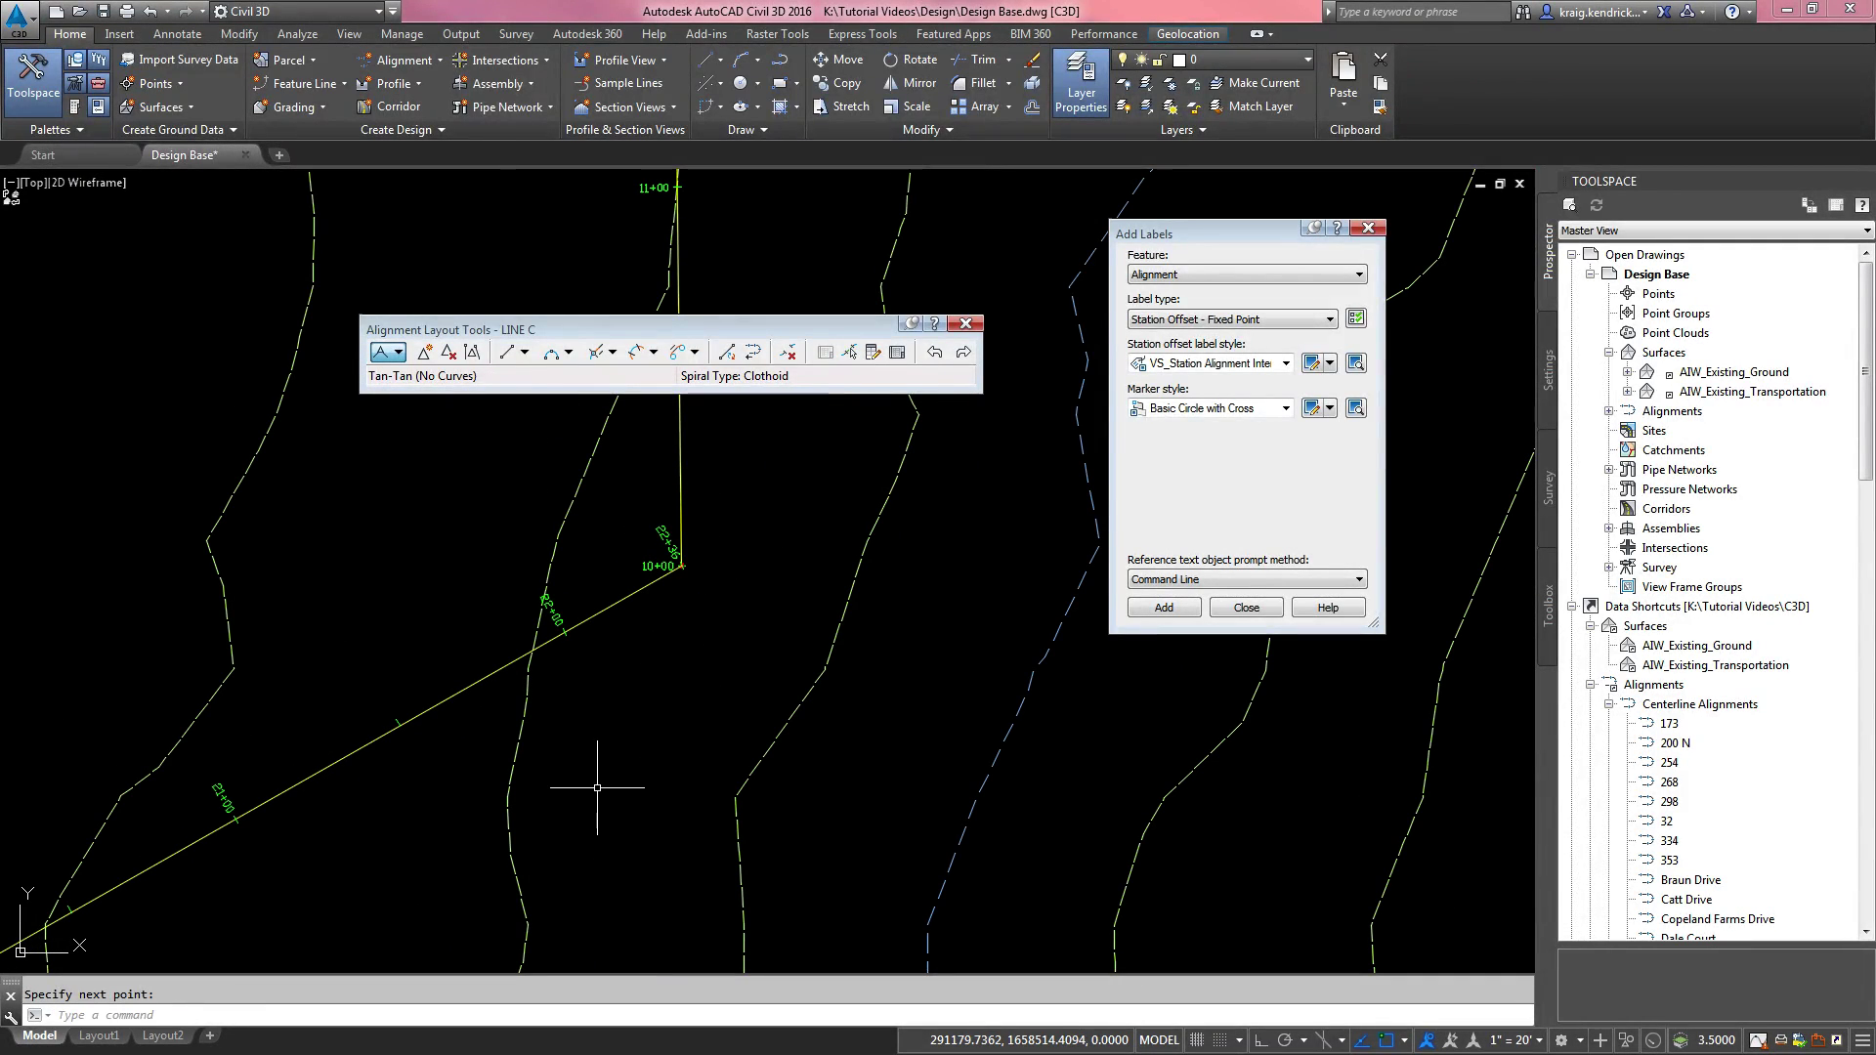
{"action": "scroll", "coordinate": [552, 748], "scroll_direction": "down", "scroll_amount": 3}
{"action": "middle_click_drag", "start_coordinate": [552, 747], "coordinate": [586, 723]}
{"action": "key", "text": "Escape"}
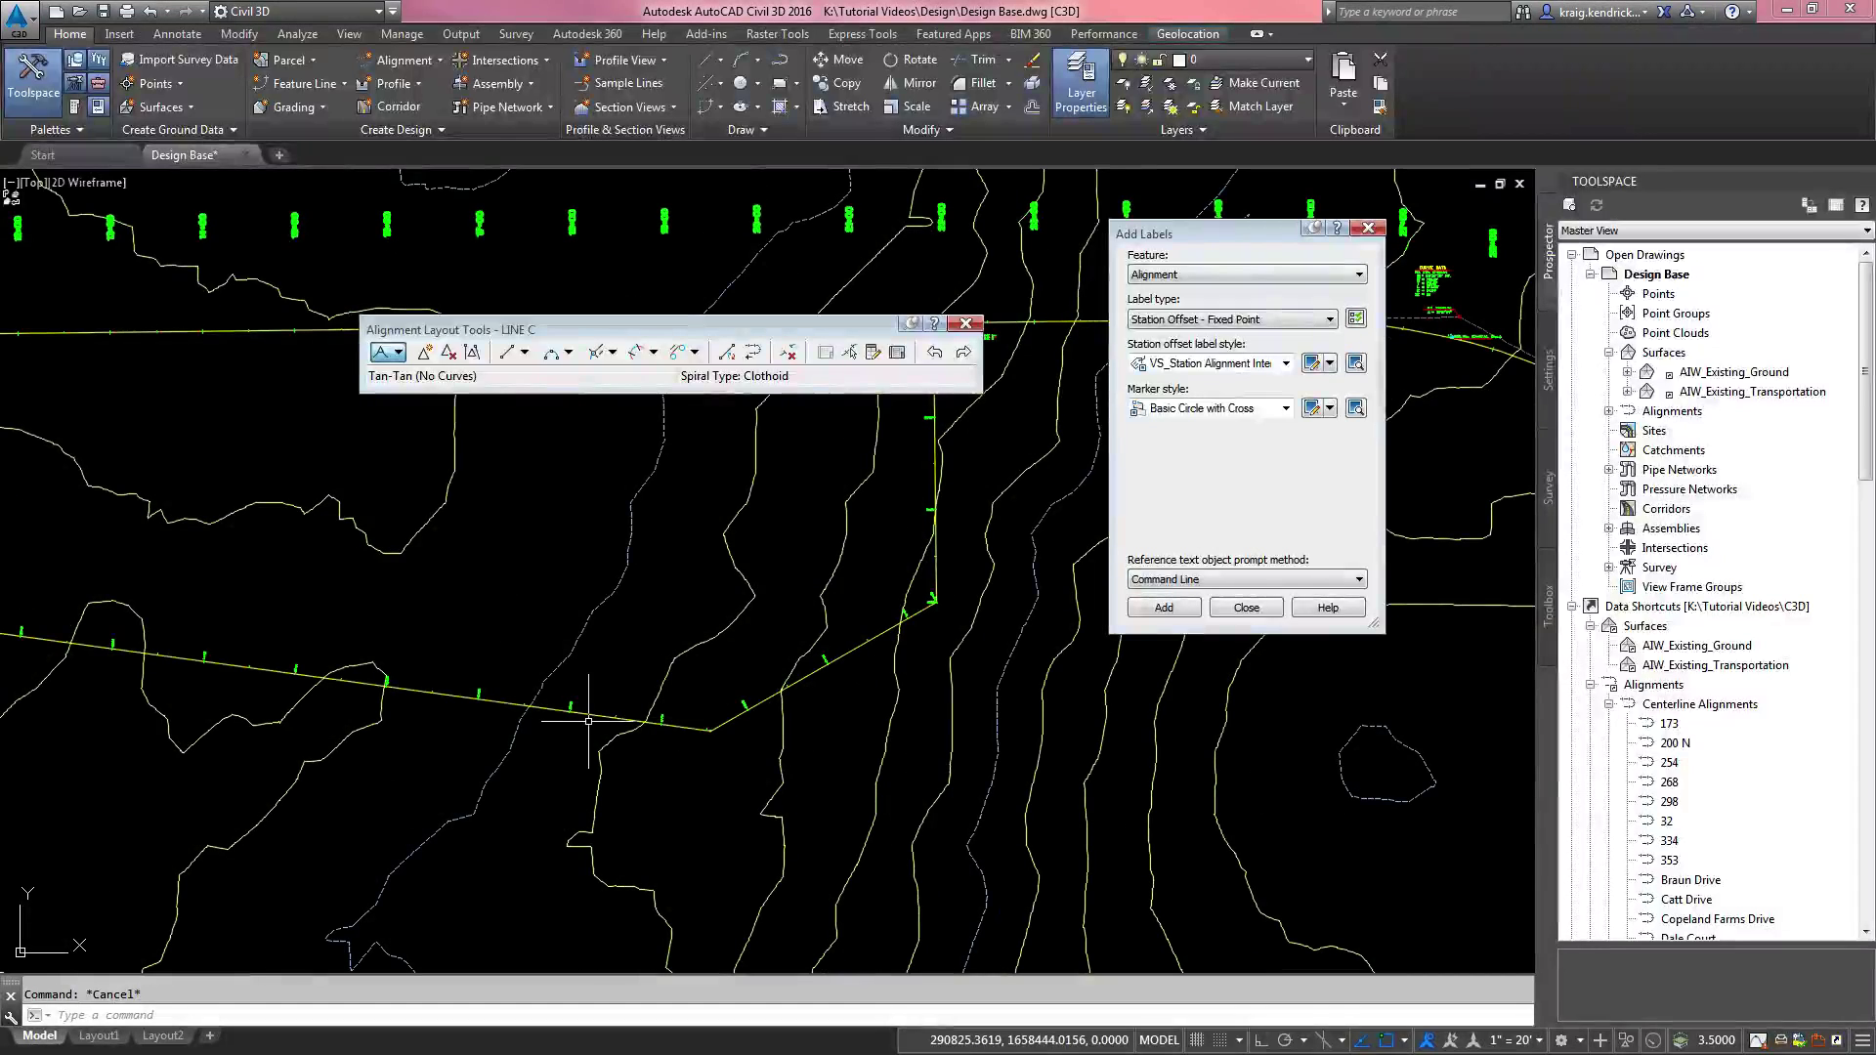
Step: Add a free curve fillet between LINE C's two tangents, with a solution angle less than 180 and a radius of 100 ft
{"action": "left_click", "coordinate": [499, 700]}
{"action": "left_click", "coordinate": [568, 352]}
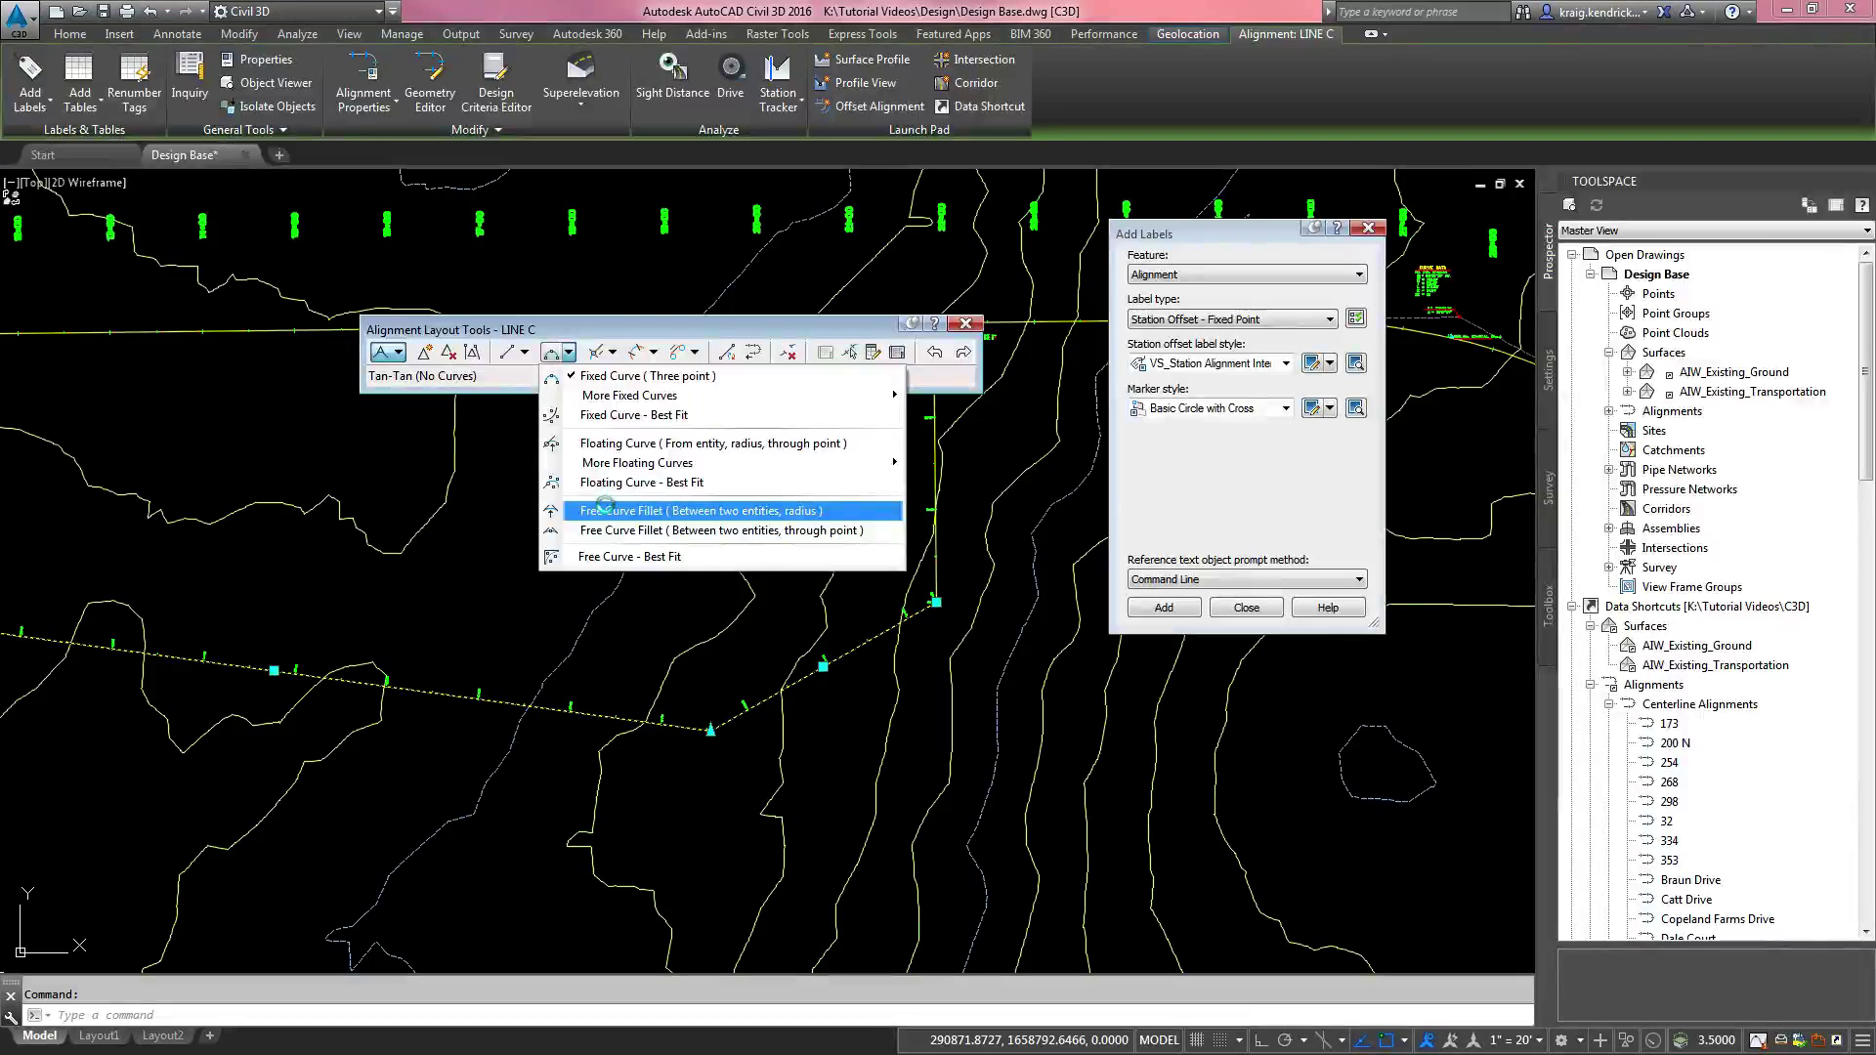
{"action": "left_click", "coordinate": [599, 511]}
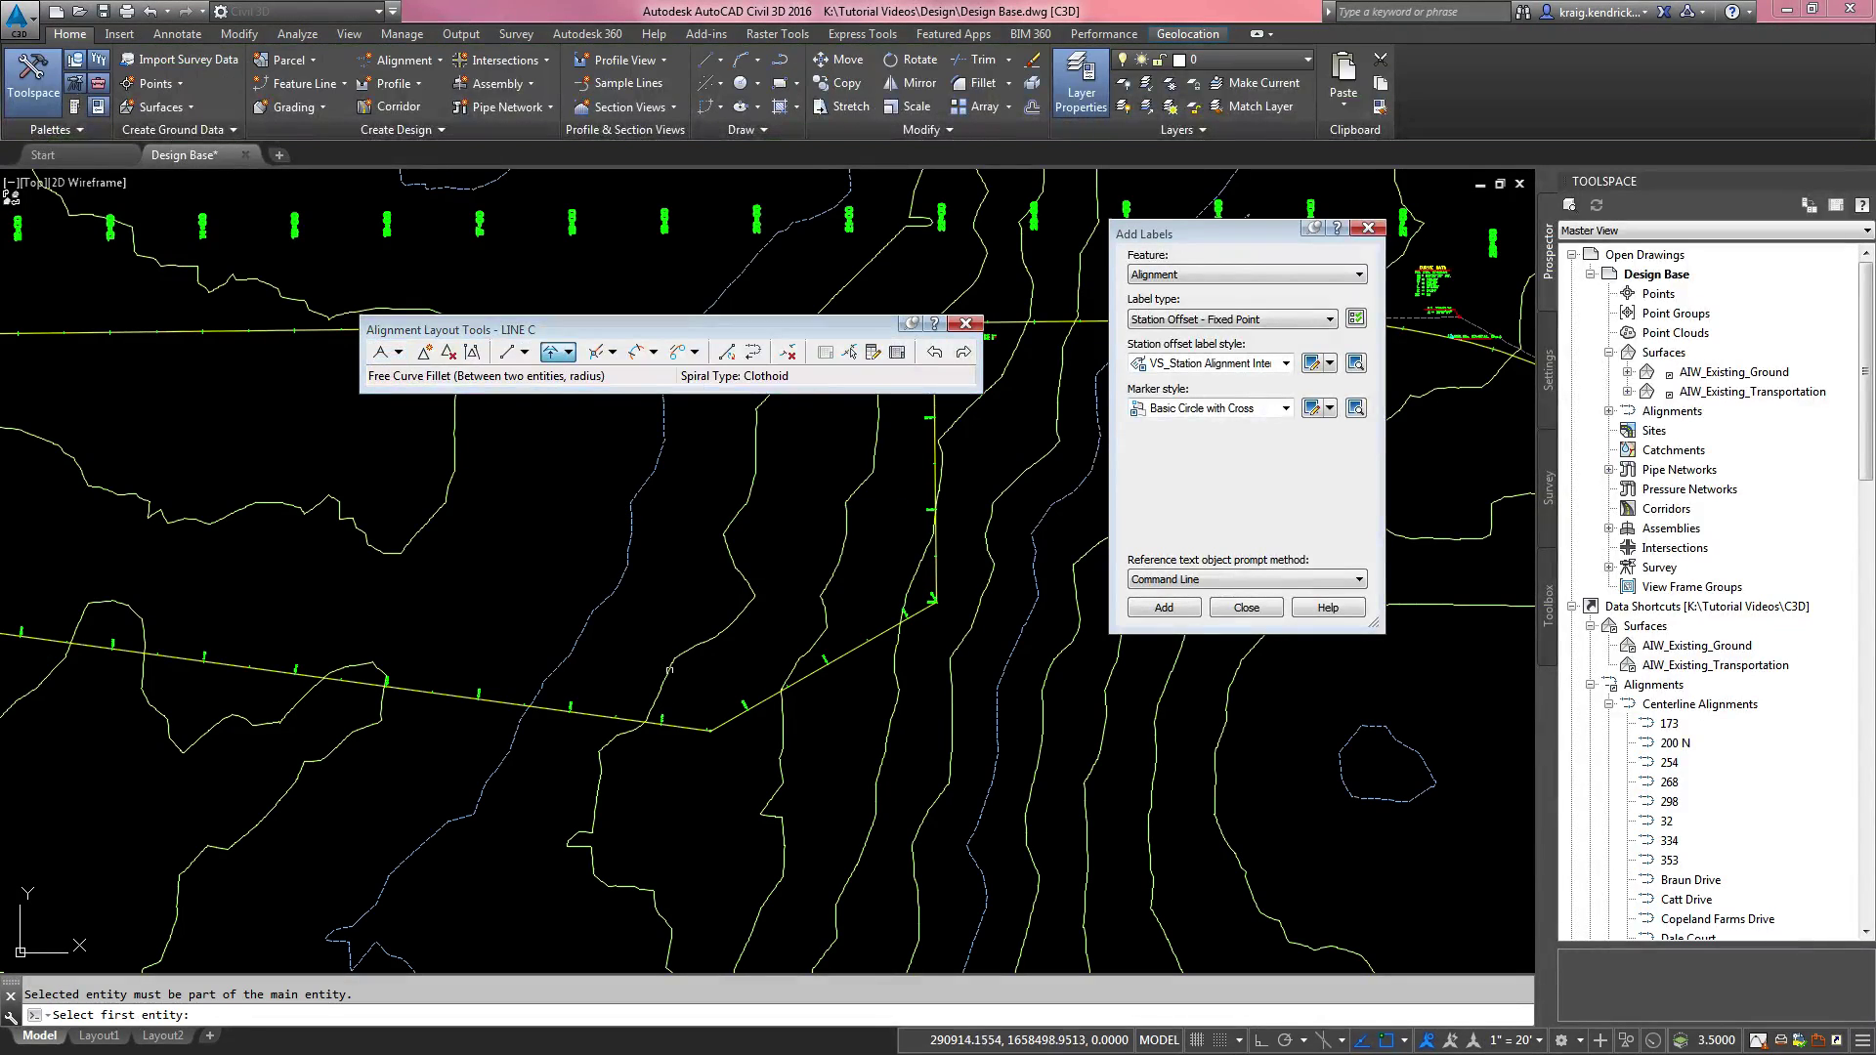
{"action": "left_click", "coordinate": [608, 716]}
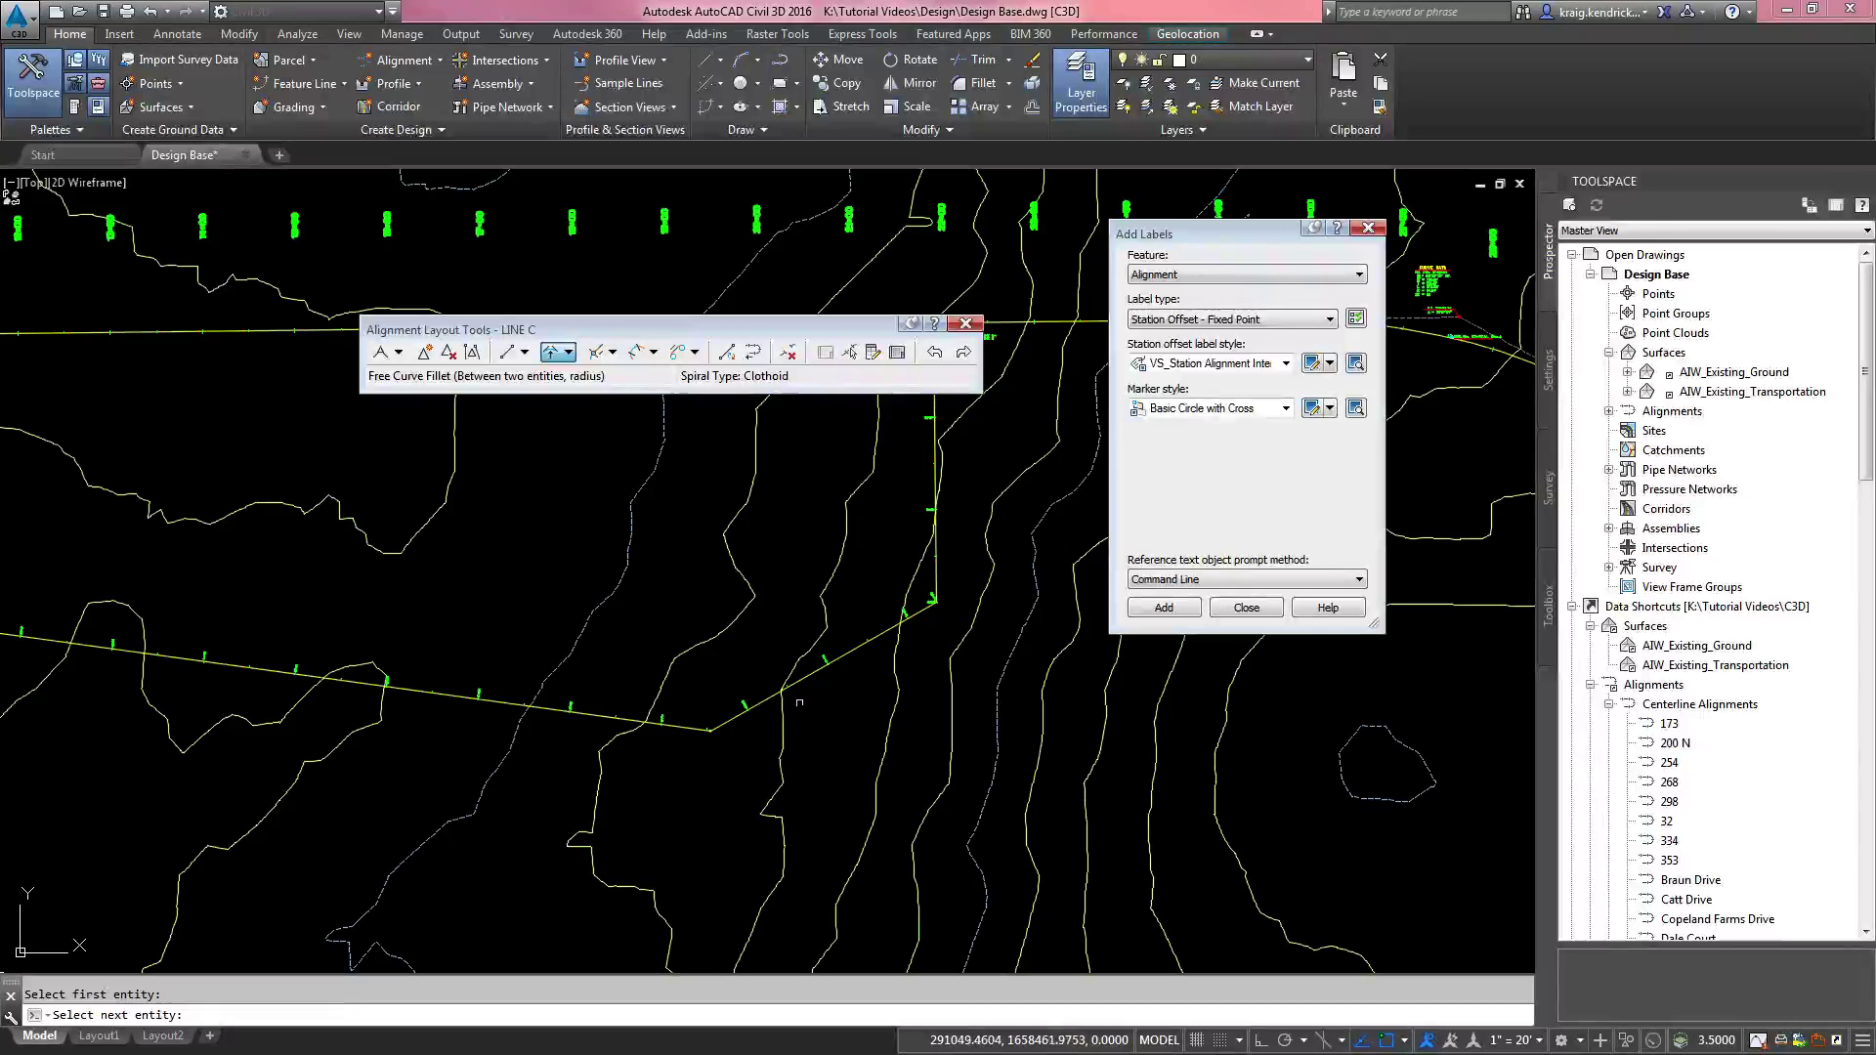
{"action": "left_click", "coordinate": [810, 673]}
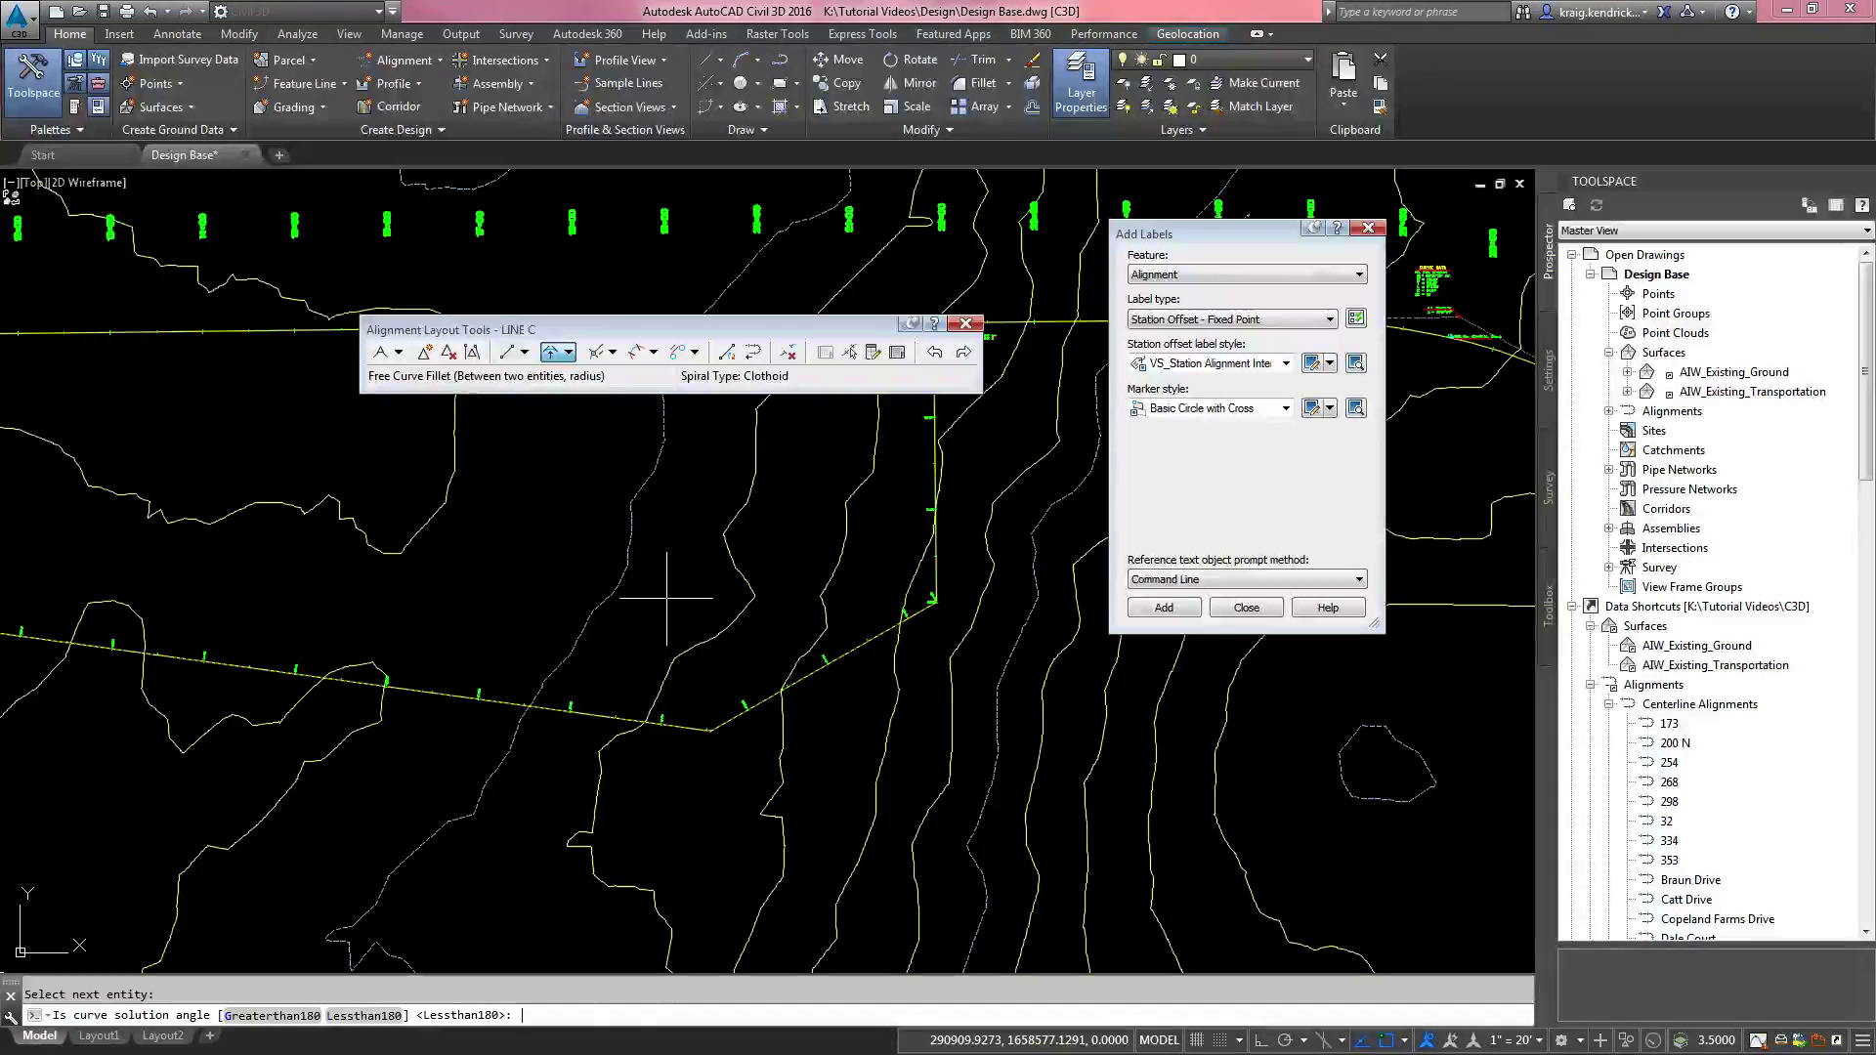
{"action": "key", "text": "Return"}
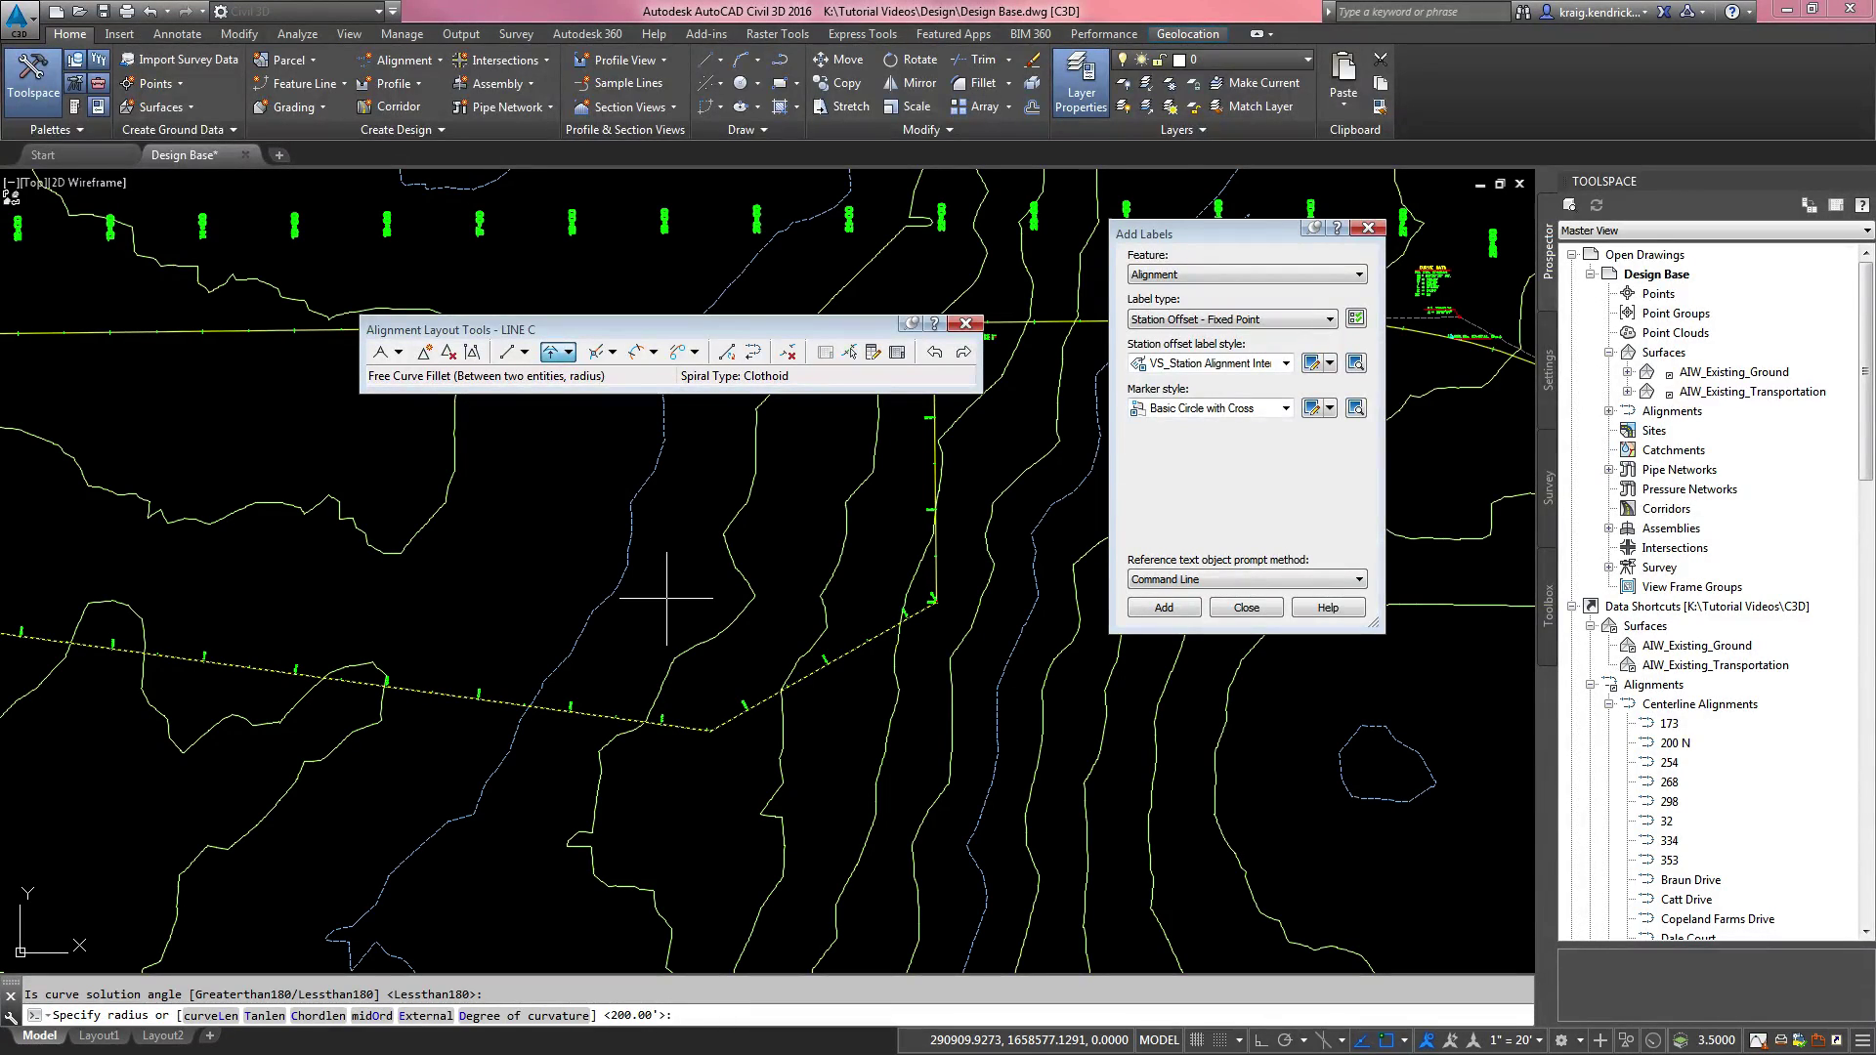
{"action": "type", "text": "1"}
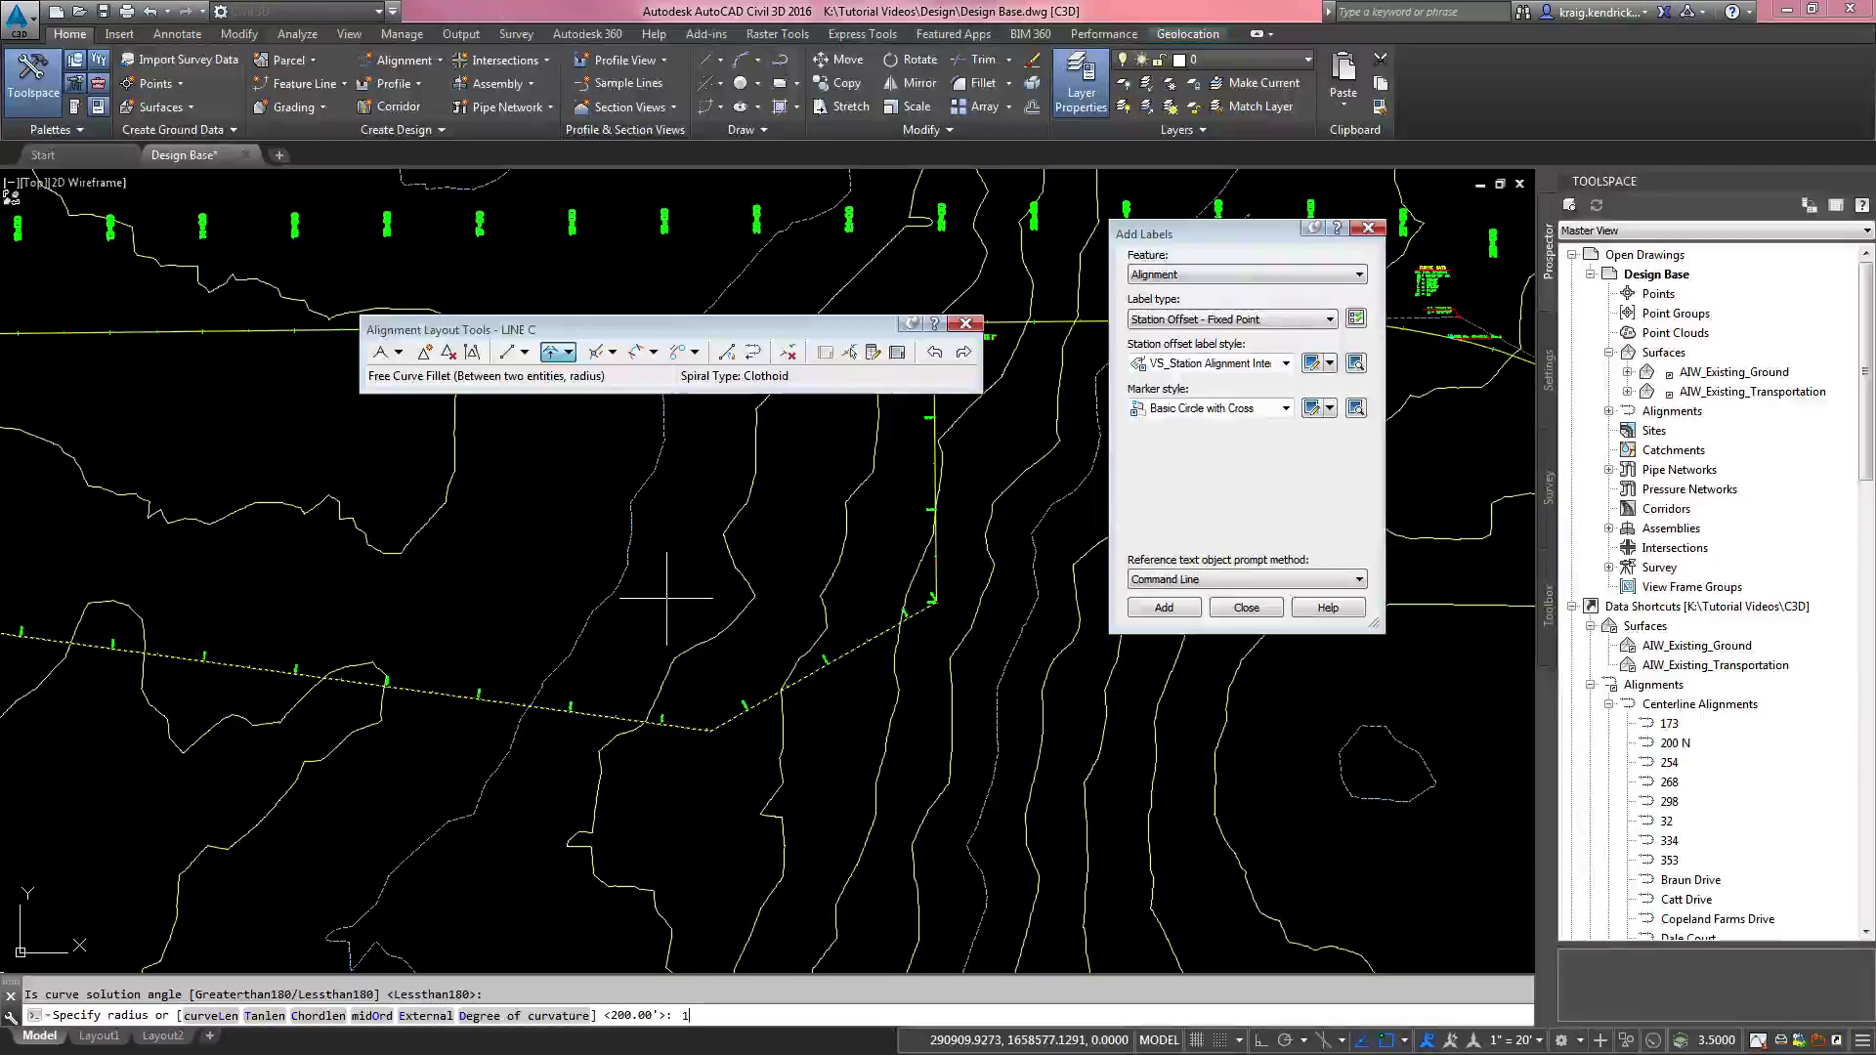
{"action": "type", "text": "00"}
{"action": "key", "text": "Return"}
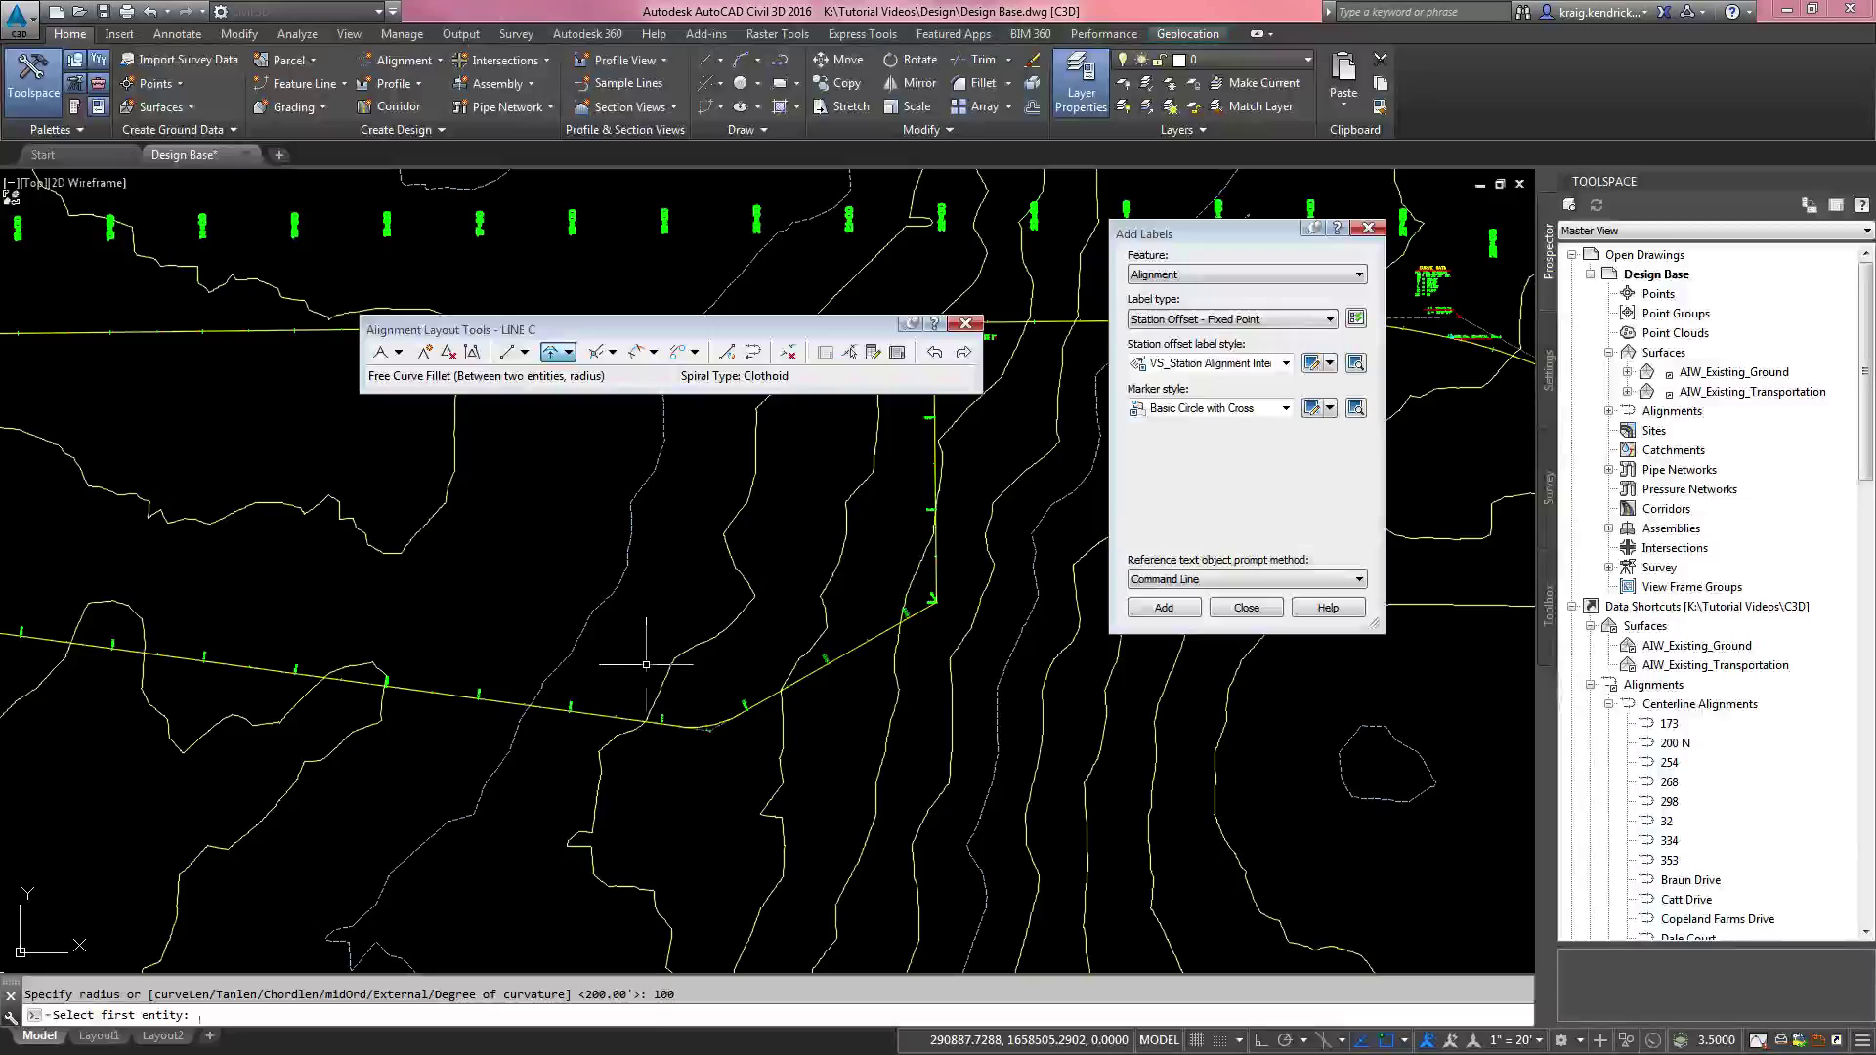
{"action": "key", "text": "Return"}
{"action": "scroll", "coordinate": [751, 656], "scroll_direction": "down", "scroll_amount": 2}
{"action": "scroll", "coordinate": [751, 657], "scroll_direction": "down", "scroll_amount": 4}
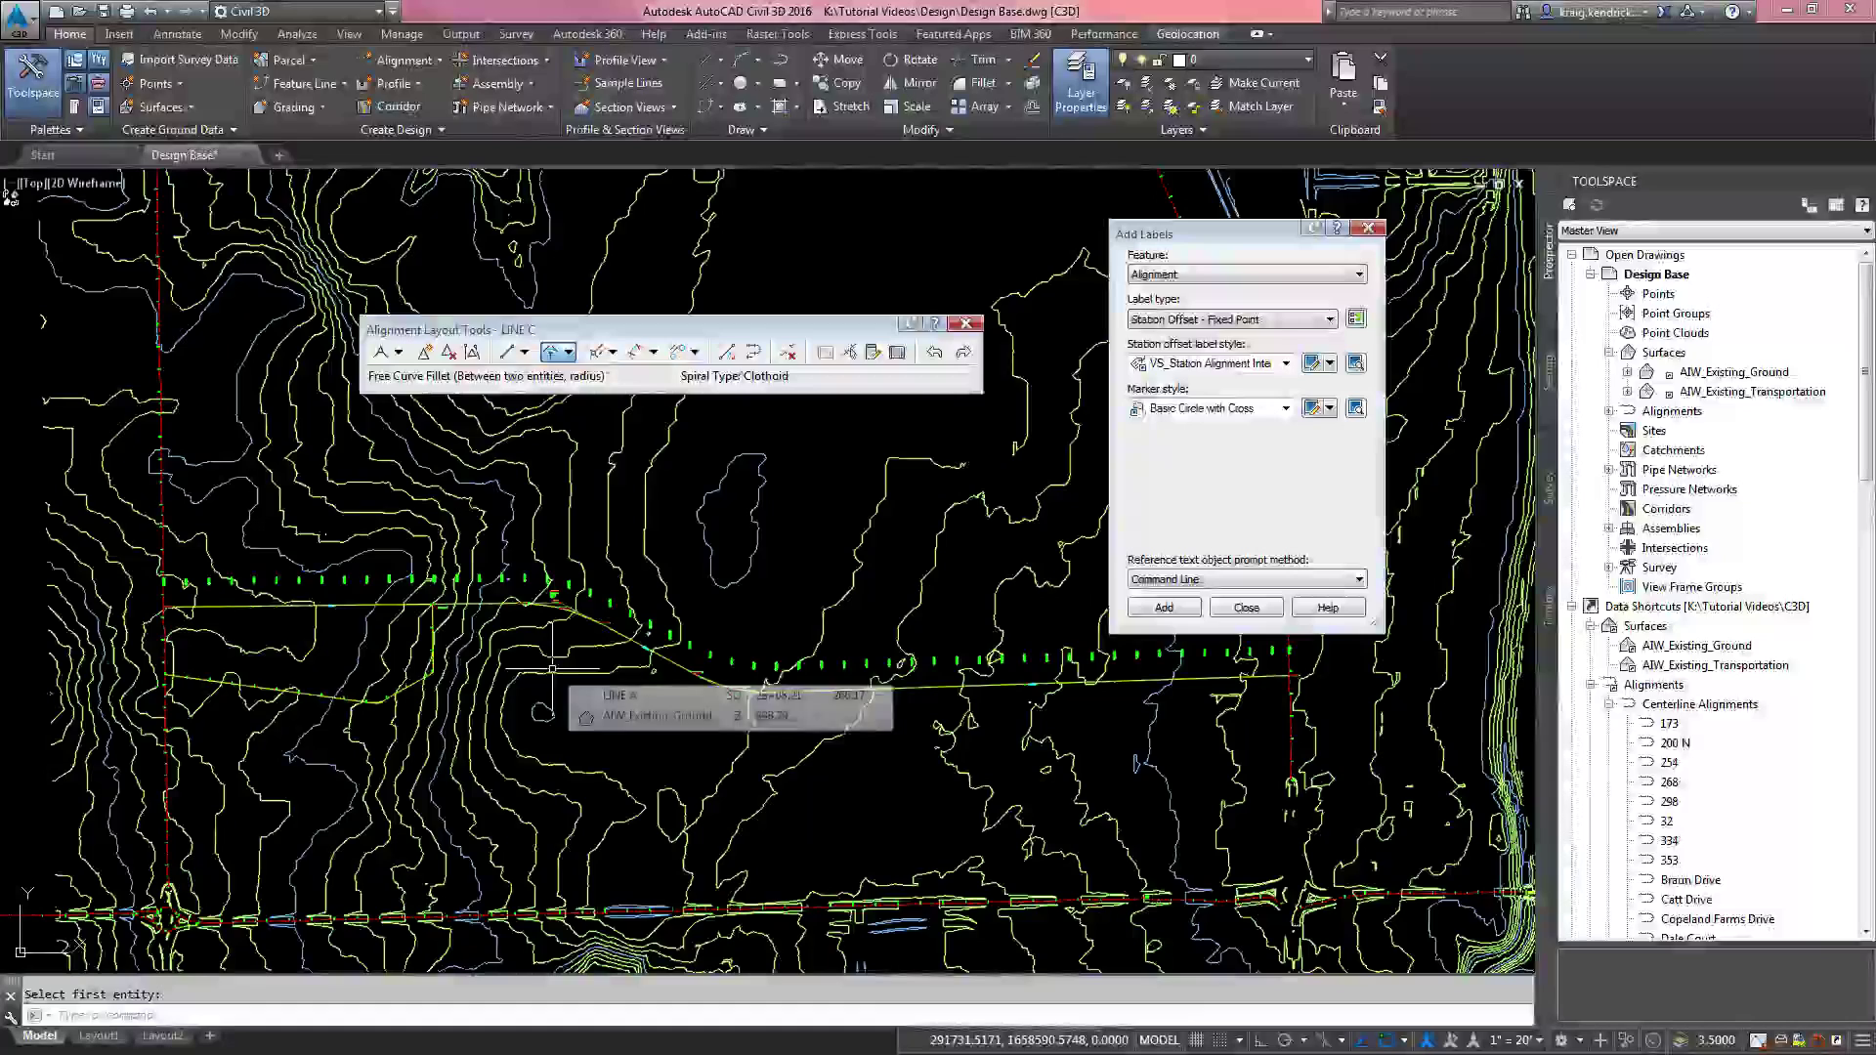
{"action": "middle_click_drag", "start_coordinate": [700, 646], "coordinate": [662, 677]}
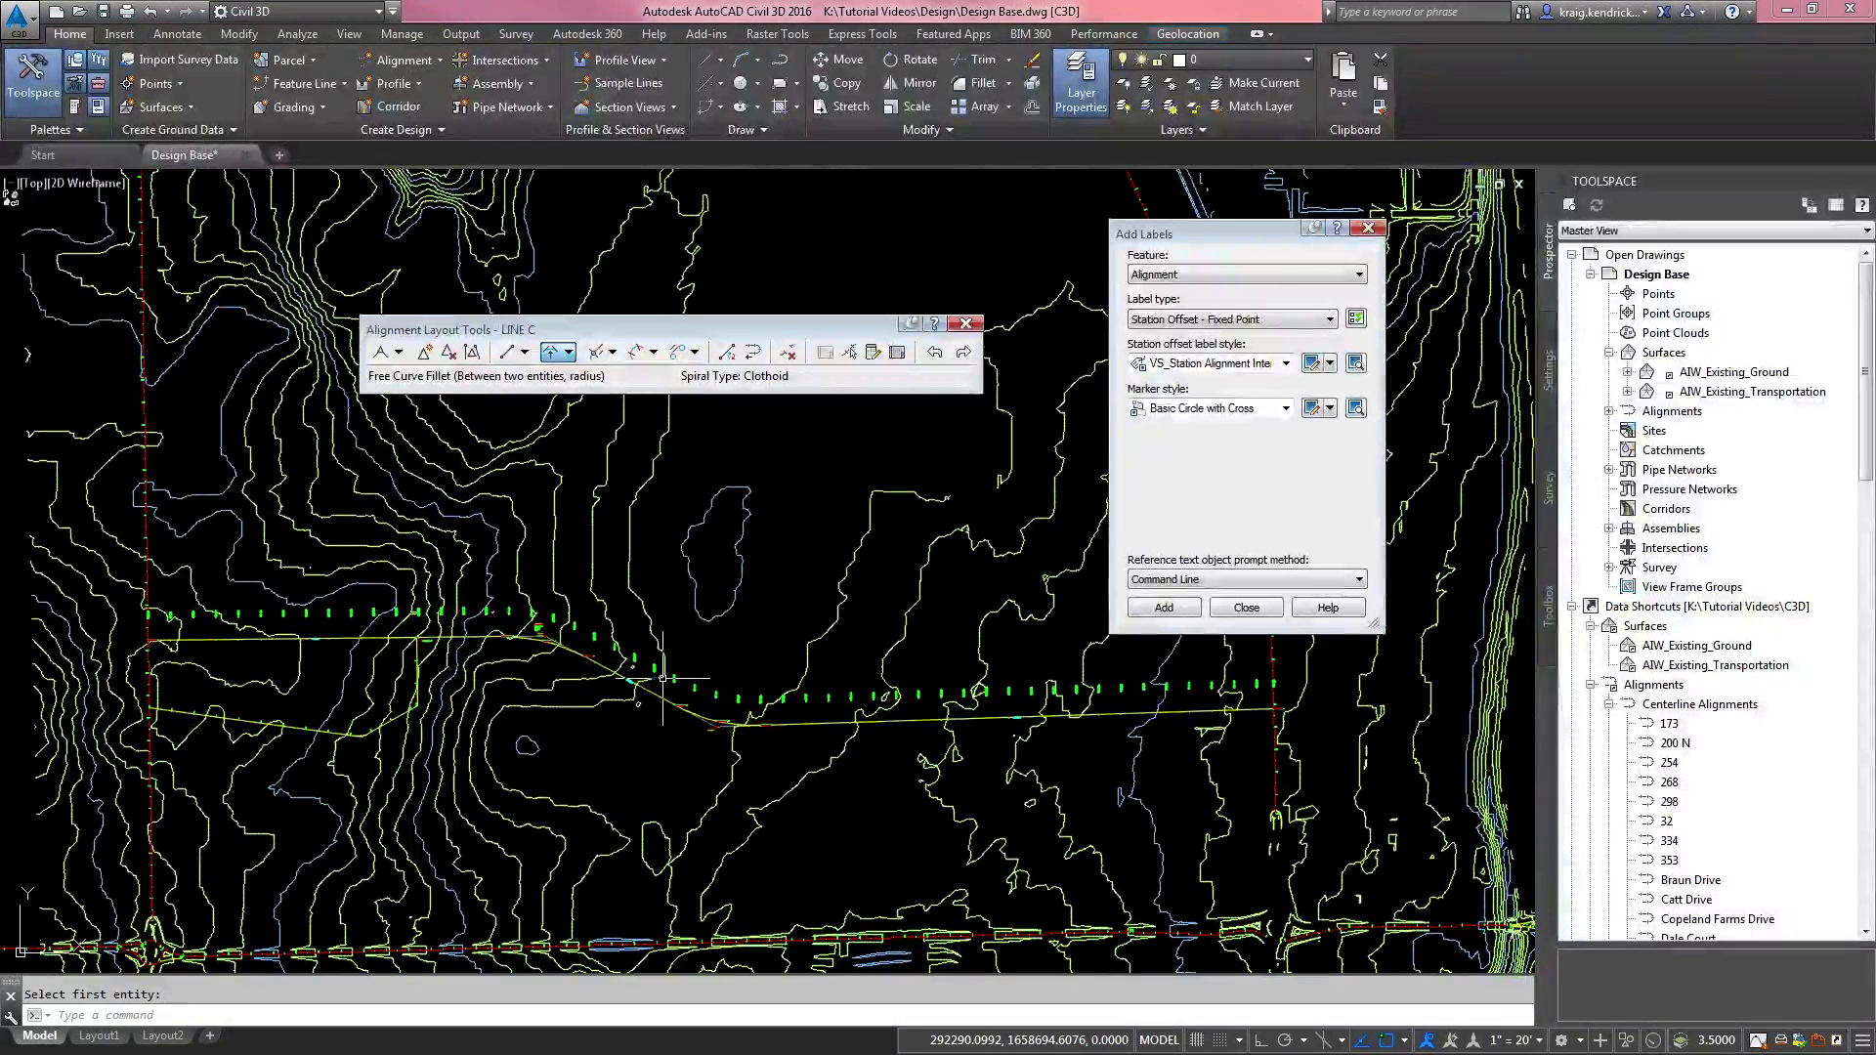